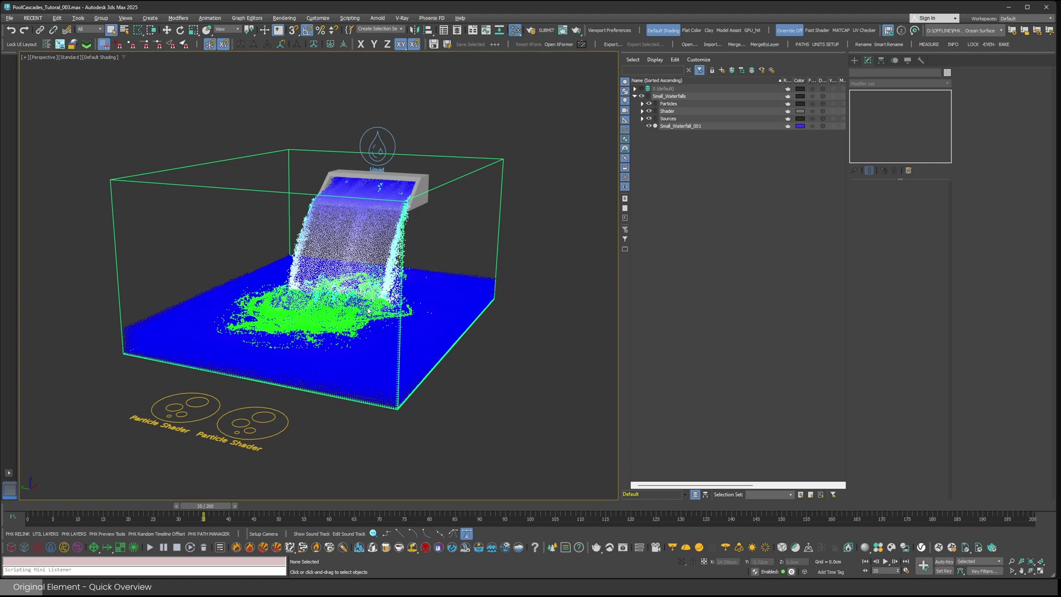
- Inspect the Small_Waterfall_001 simulator, its emitter geometry, and the liquid source's emission settings down to the Polygon ID
click(498, 236)
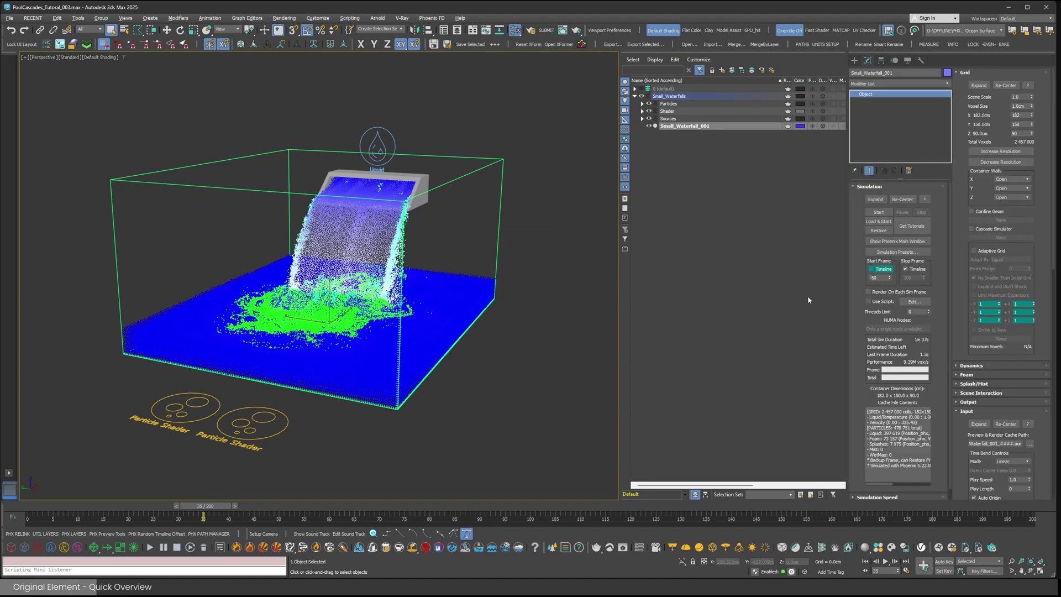
click(425, 181)
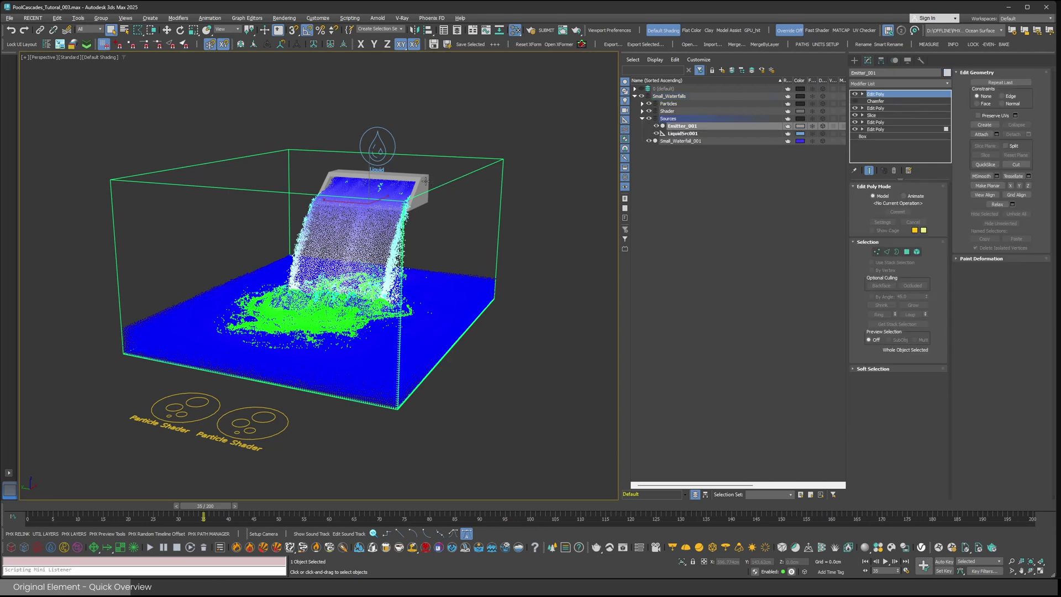
click(392, 134)
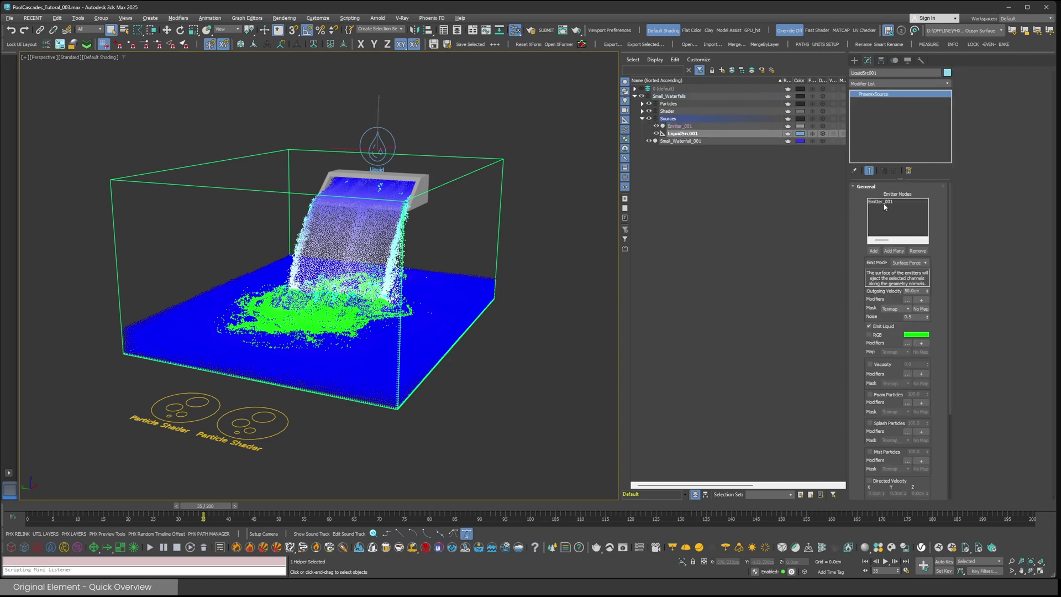
scroll(863, 293, down, 5)
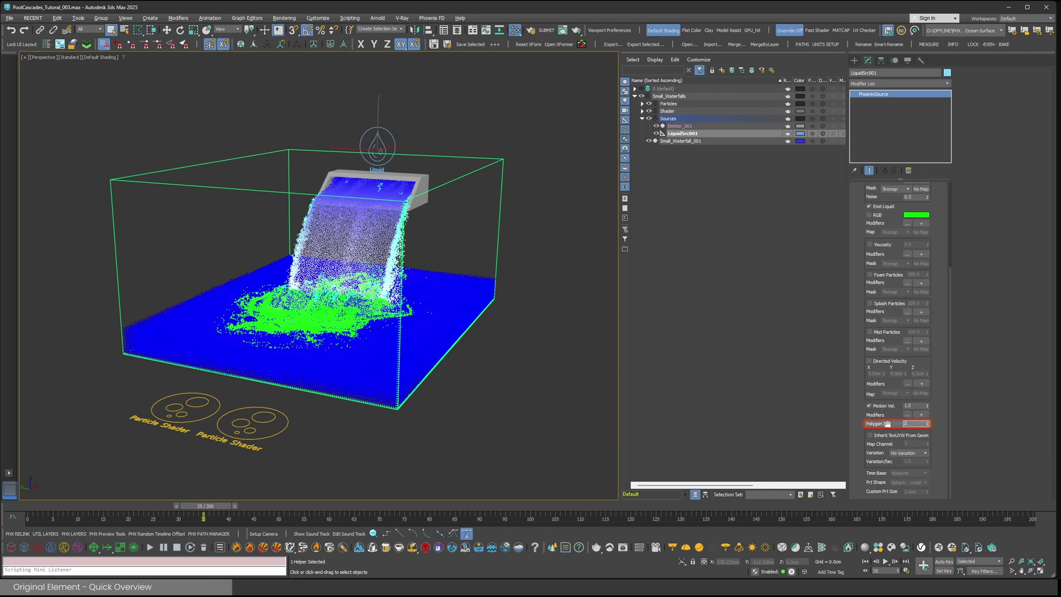
- Isolate Emitter_001 and compare the material ID of its inner back polygon with the remaining polygons, then restore the full scene
click(687, 126)
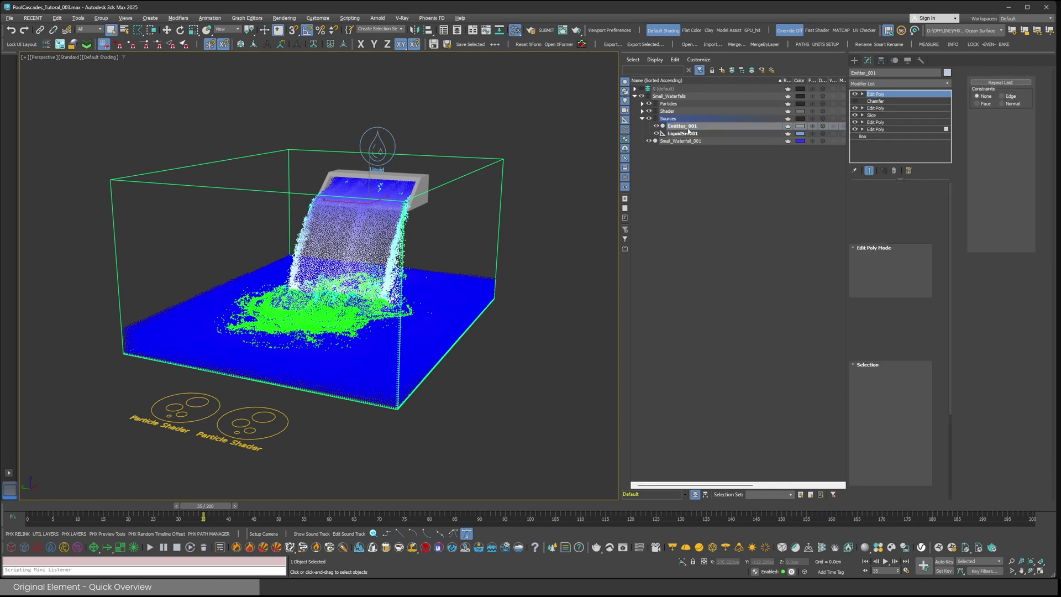
key(alt+q)
click(907, 251)
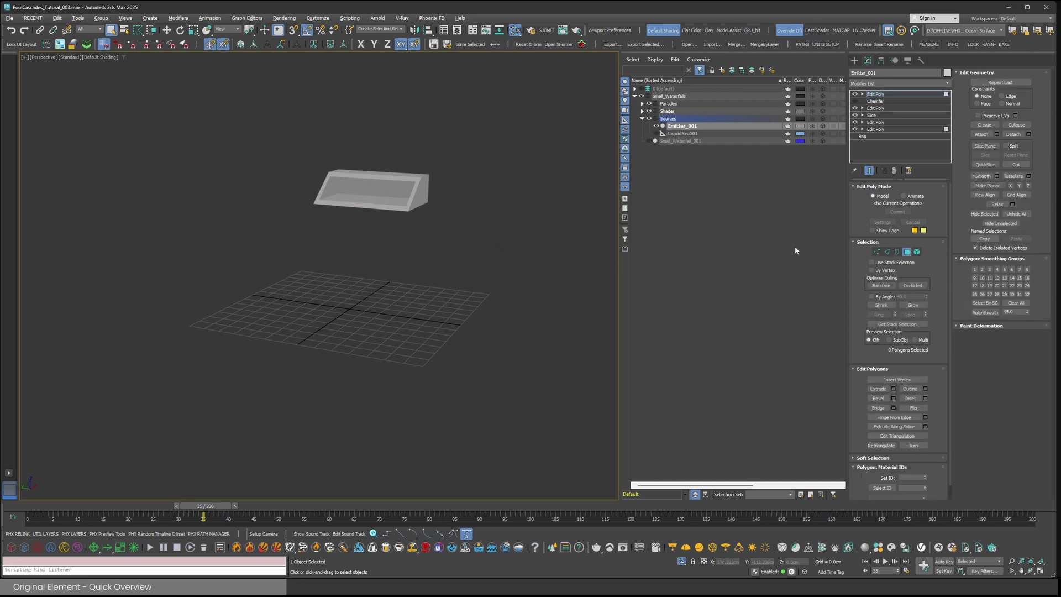
alt+middle_drag(421, 226, 438, 227)
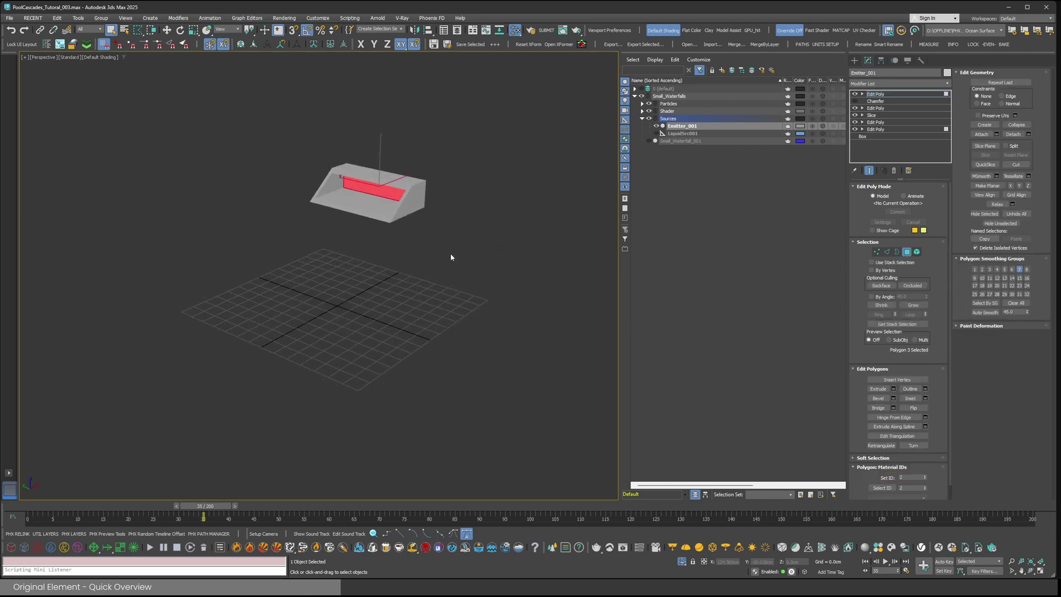
key(ctrl+a)
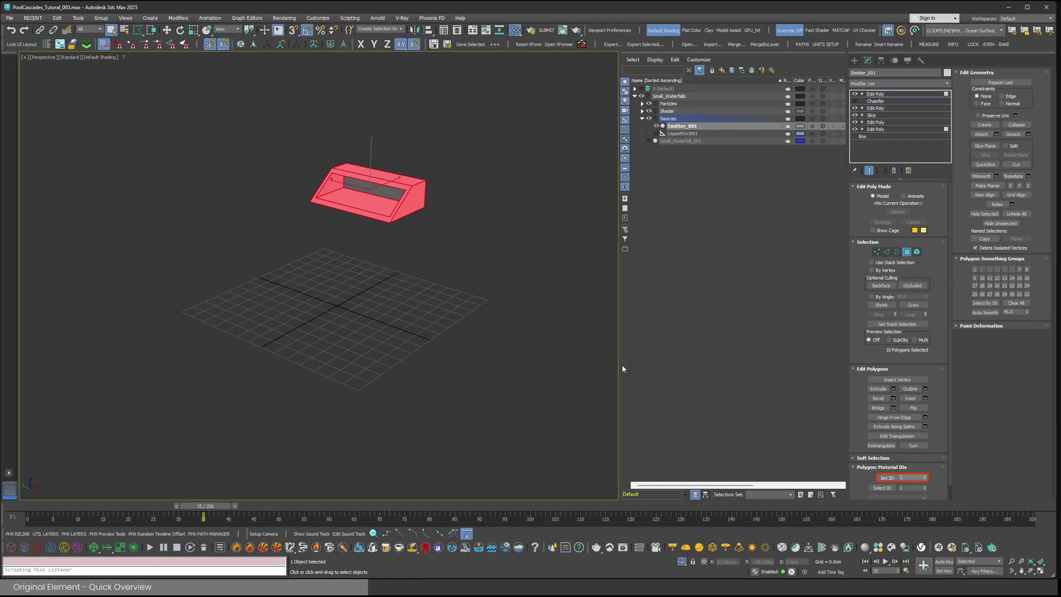
click(466, 242)
click(877, 93)
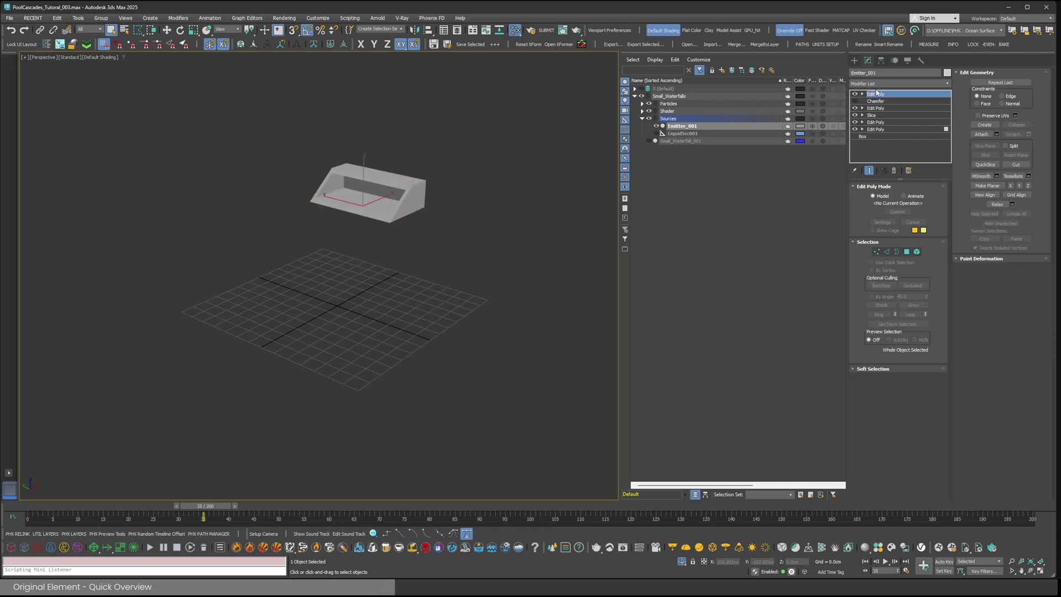
alt+middle_drag(425, 217, 431, 216)
key(alt+q)
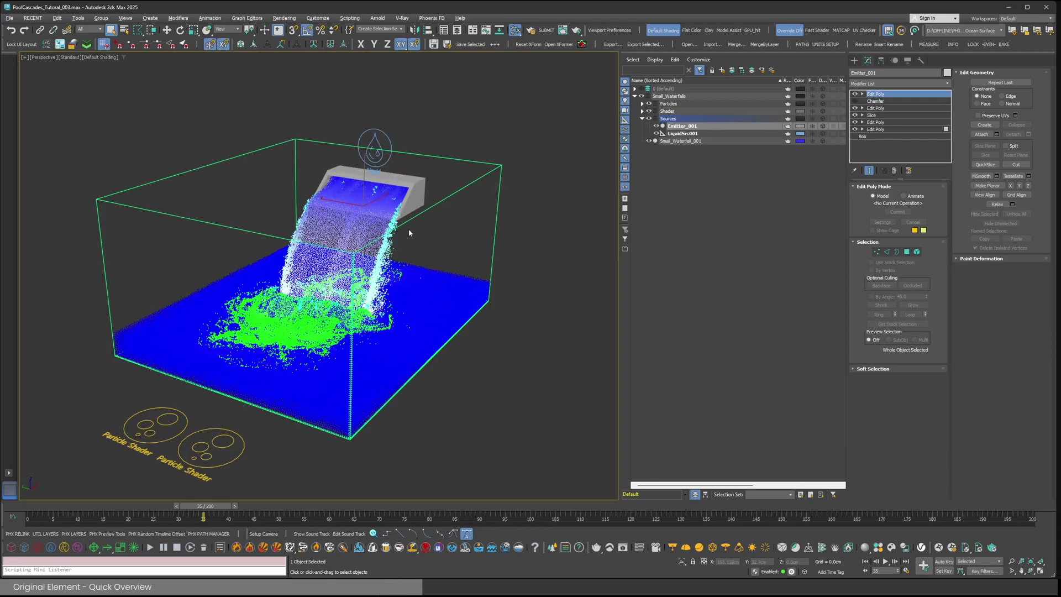
- Examine the foam and splash particle shaders together with the particle groups they are linked to
drag(118, 443, 159, 395)
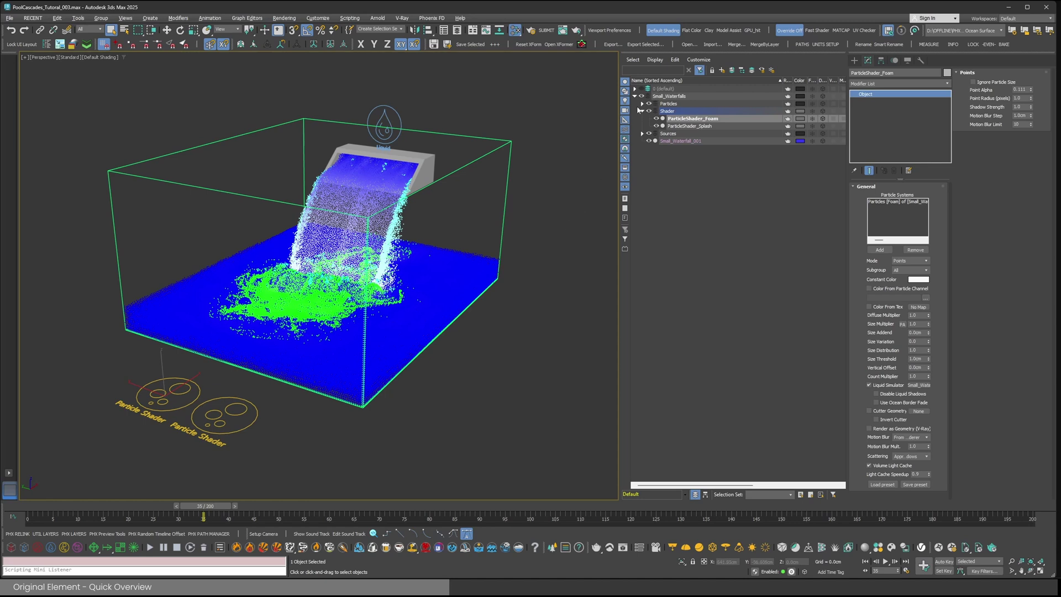
click(643, 103)
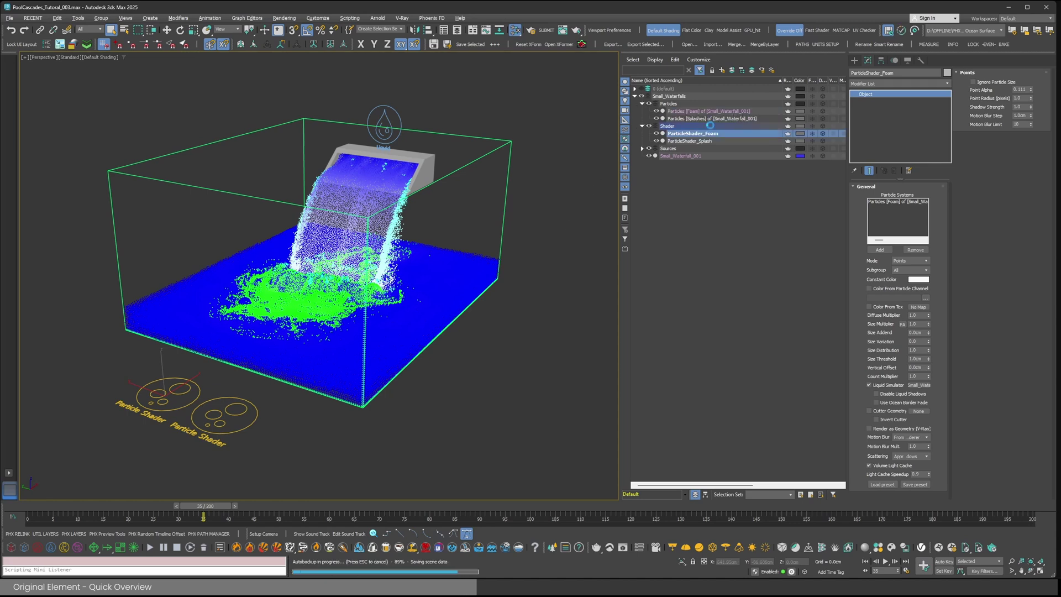
drag(222, 412, 221, 410)
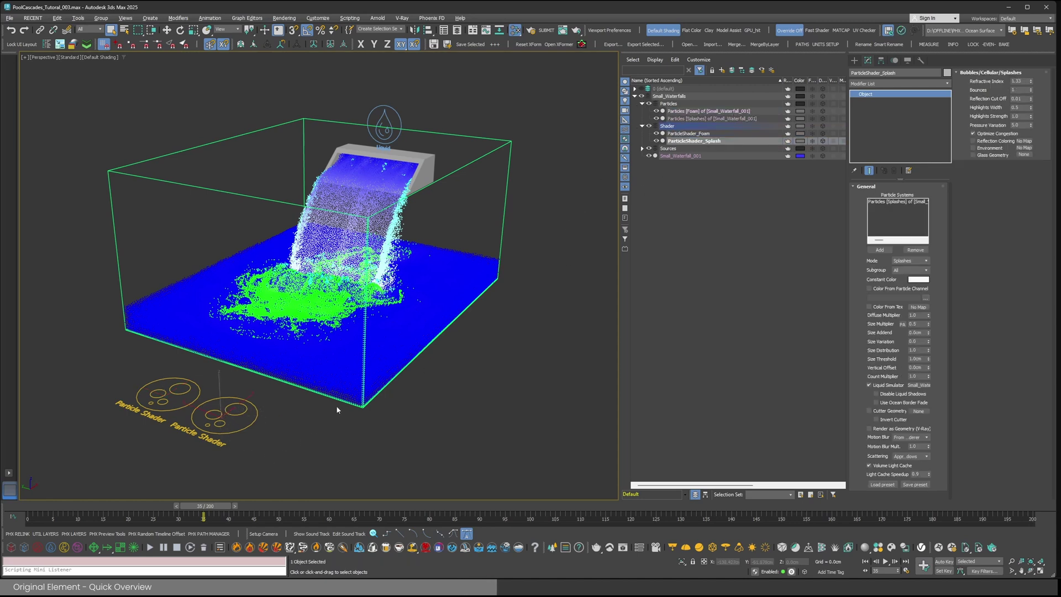
click(708, 140)
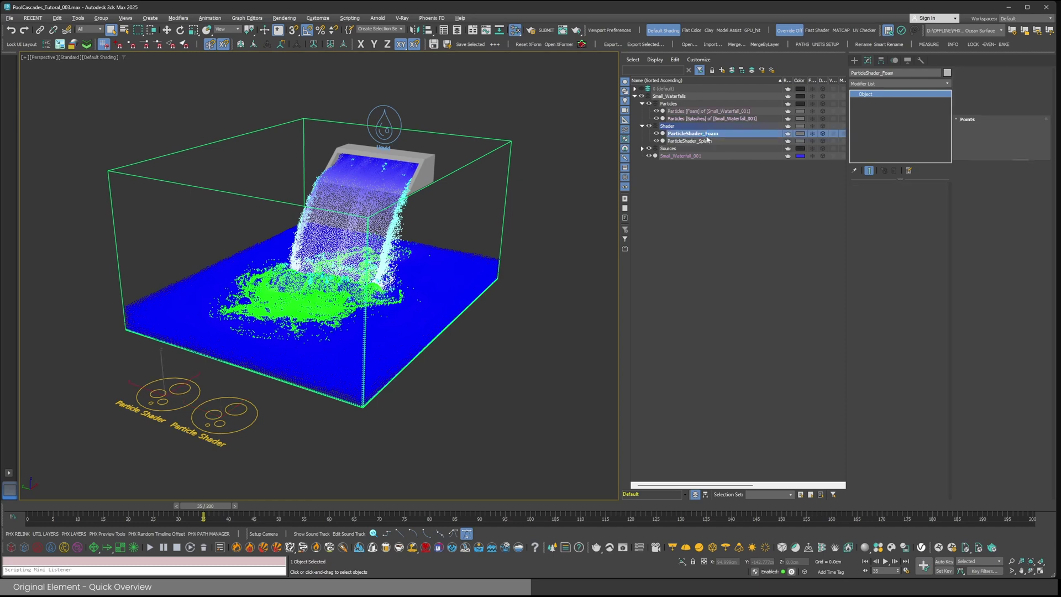
click(641, 104)
click(687, 182)
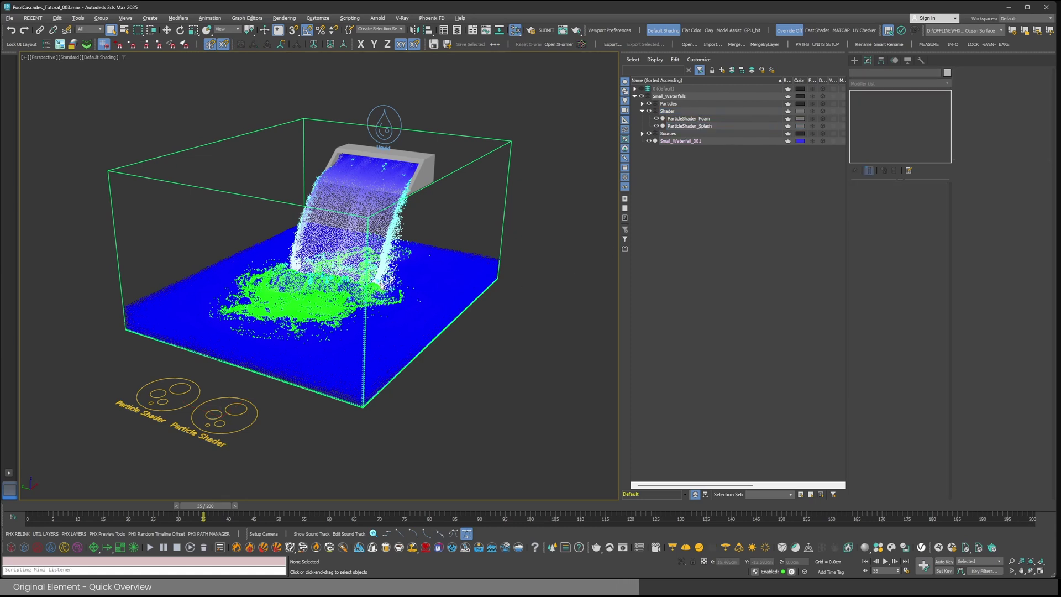
- Review the Small_Waterfall_001 simulator's Dynamics, start frame and Input settings, and scrub the timeline to preview the waterfall
click(454, 170)
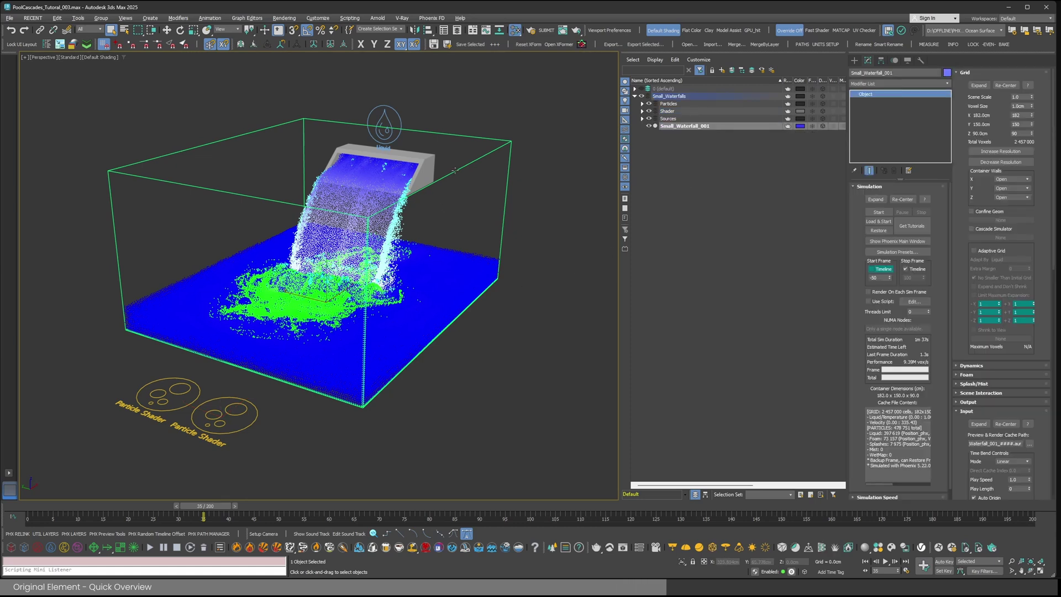
click(972, 367)
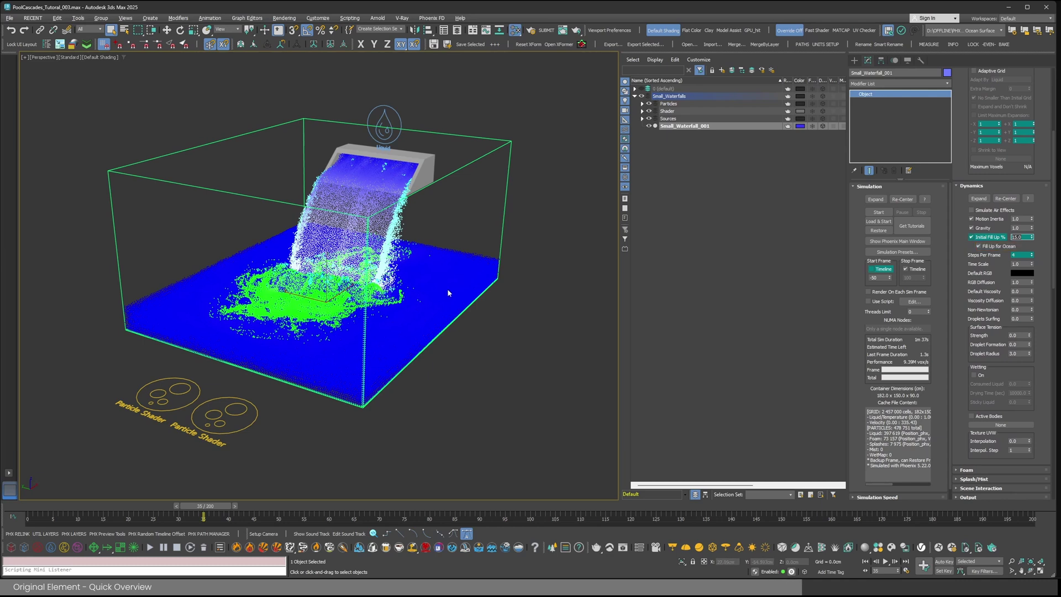
scroll(982, 204, down, 5)
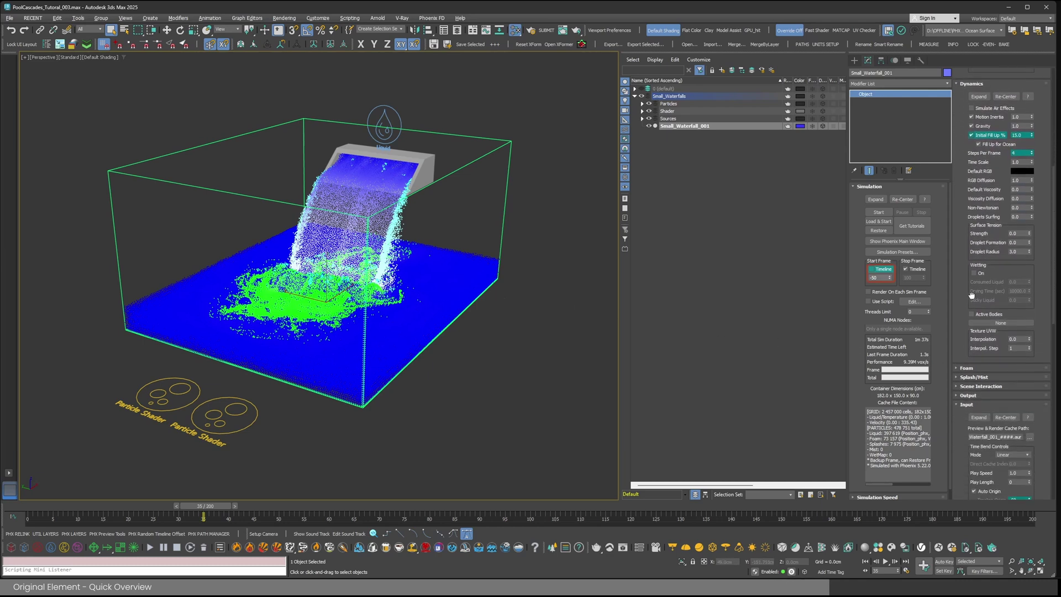
scroll(982, 205, up, 1)
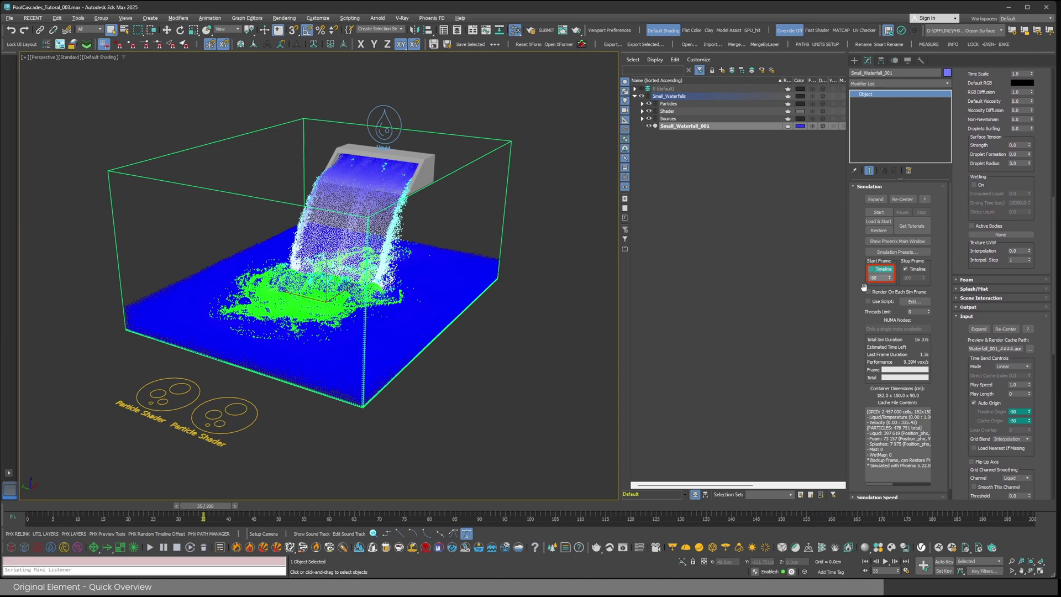
drag(205, 506, 376, 522)
drag(249, 506, 842, 507)
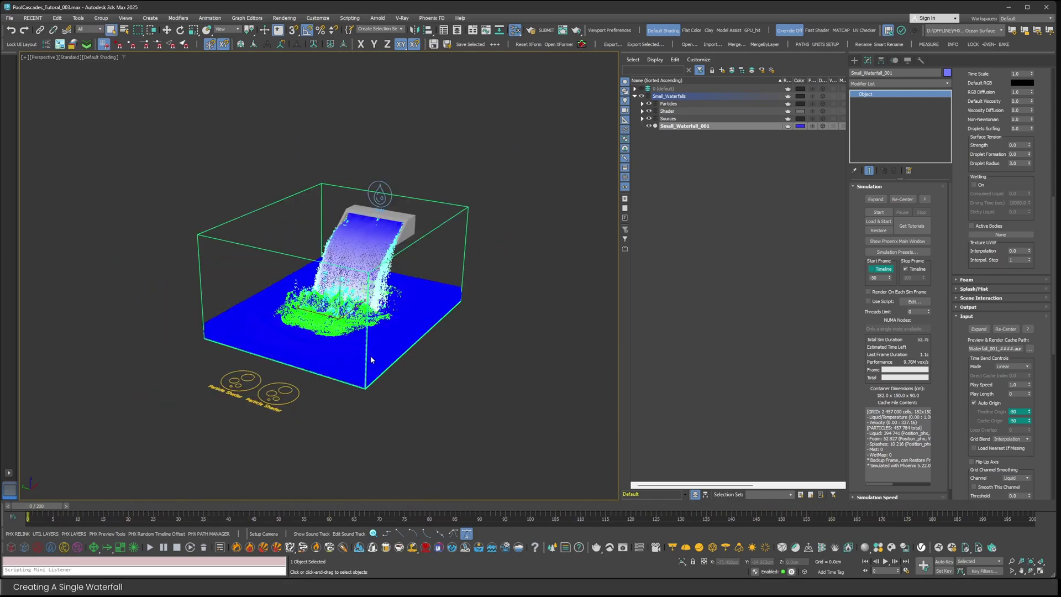
- Create a new empty layer with nothing selected and collapse the Small_Waterfalls layer
middle_drag(371, 360, 296, 330)
click(476, 238)
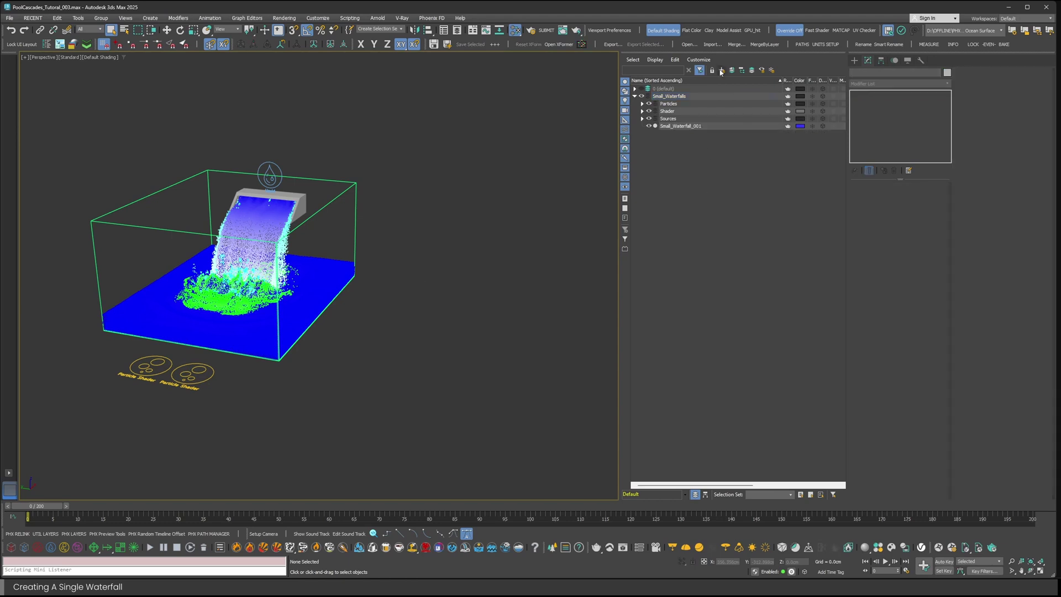
click(722, 70)
click(724, 173)
click(635, 104)
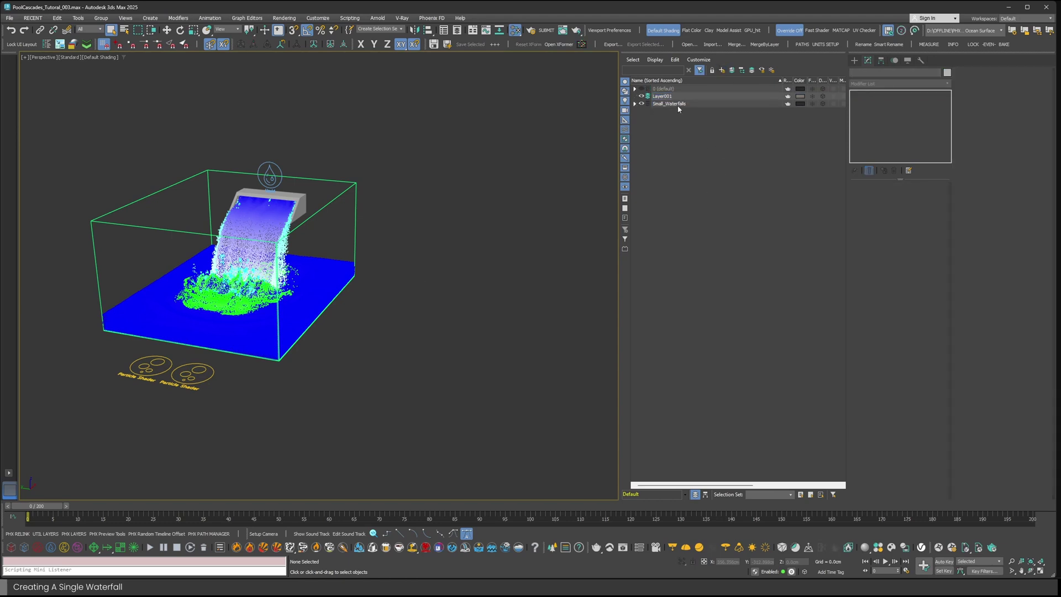
- Draw a Phoenix liquid simulator of about 177 × 164 × 100 cells beside the existing waterfall container
click(25, 547)
drag(292, 363, 545, 300)
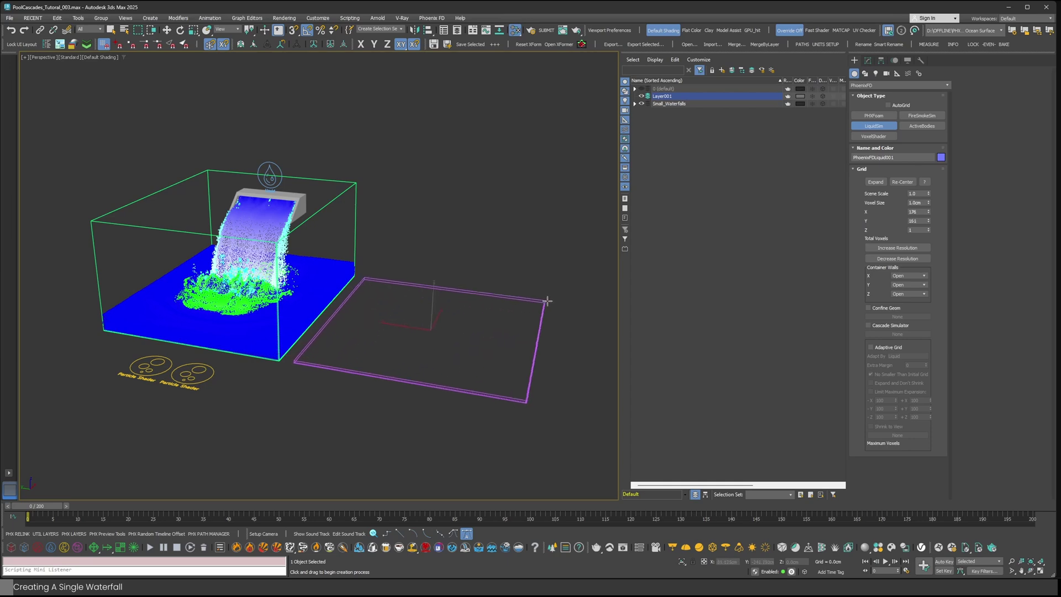
click(559, 176)
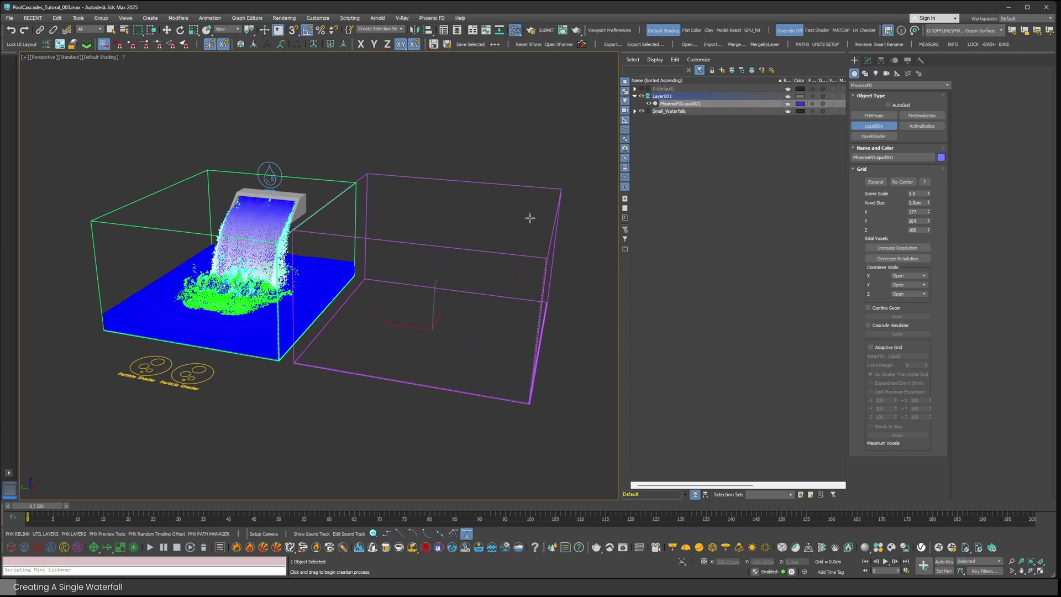
alt+middle_drag(530, 218, 494, 235)
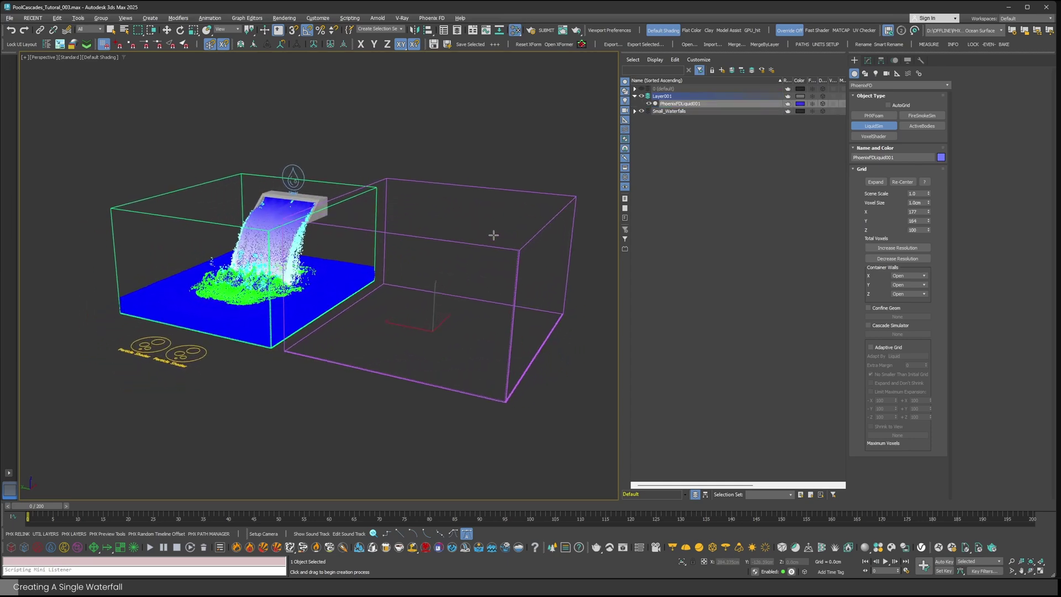
- Draw a low rectangular box primitive inside the new liquid simulator container as the emitter body
right_click(432, 319)
right_click(416, 324)
click(423, 301)
drag(402, 296, 495, 331)
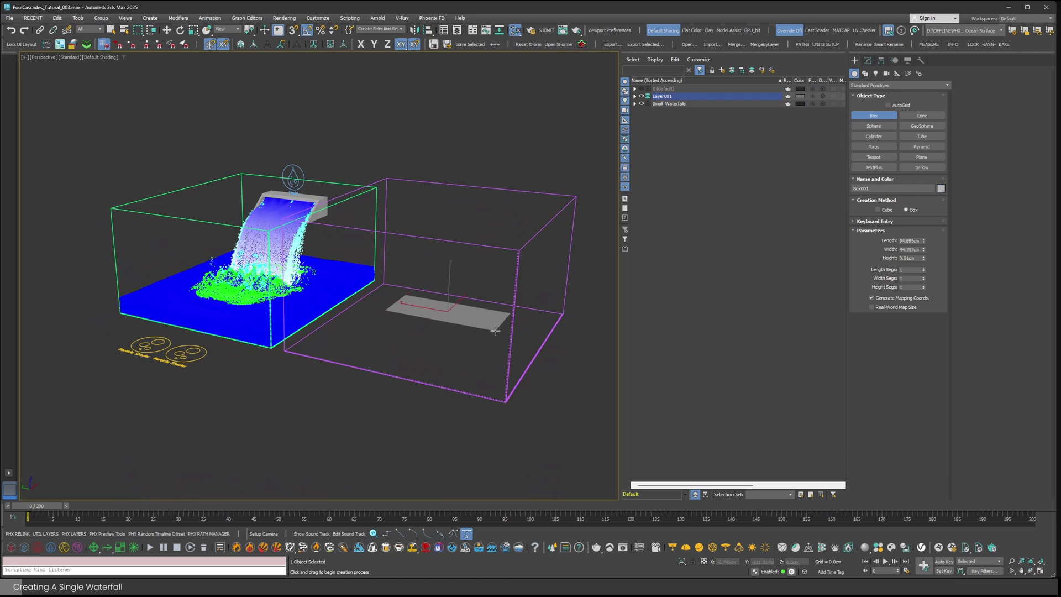
click(484, 308)
right_click(483, 307)
- Convert the new box to an Editable Poly
right_click(485, 309)
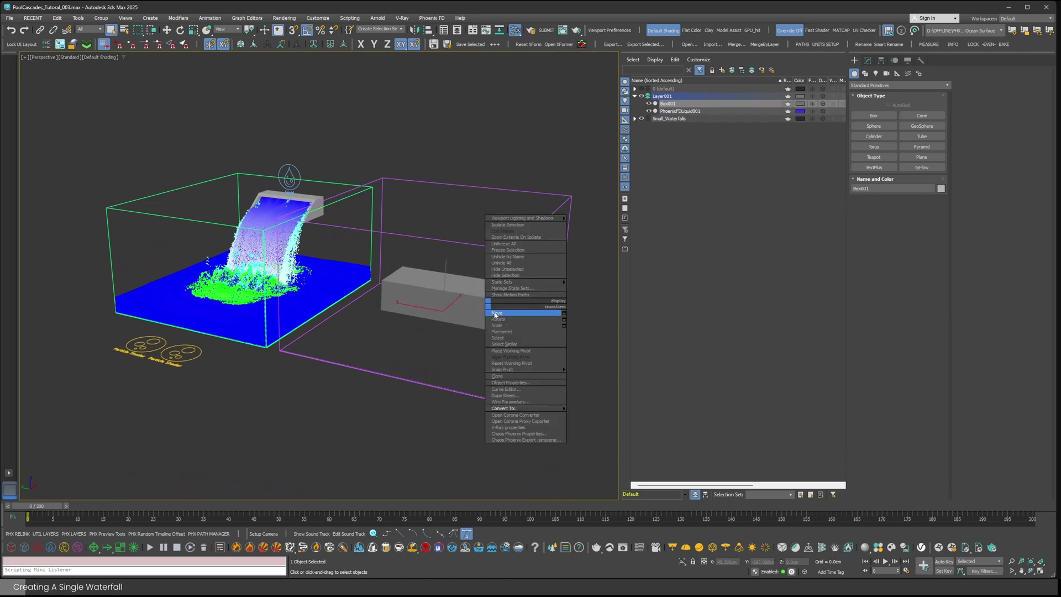
mouse_move(503, 408)
click(597, 415)
- Inset the box's long front polygon slightly to leave a thin rim around it
alt+middle_drag(458, 309, 462, 312)
key(4)
click(459, 312)
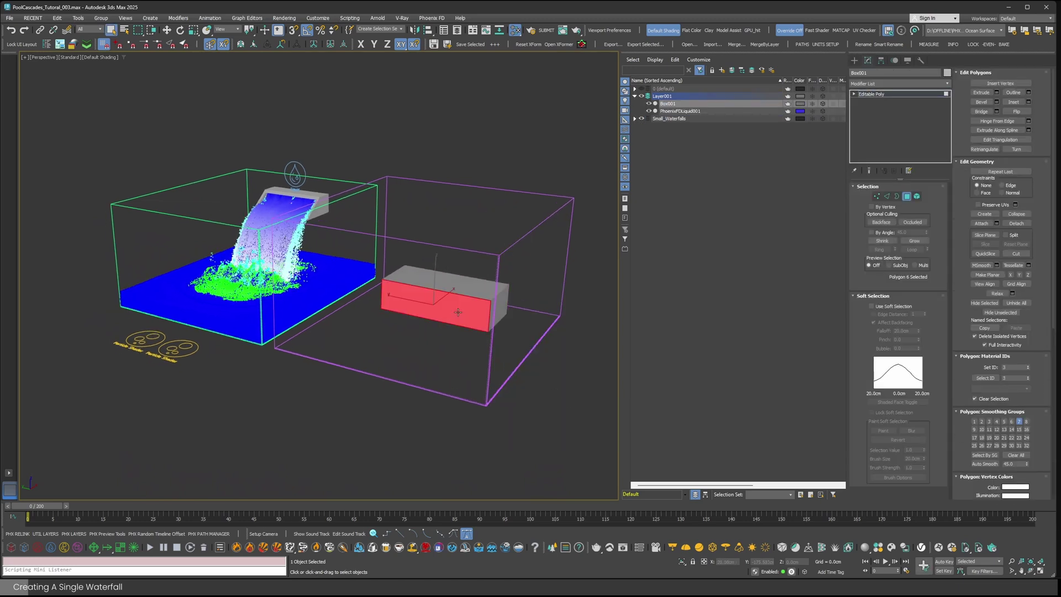
key(alt+r)
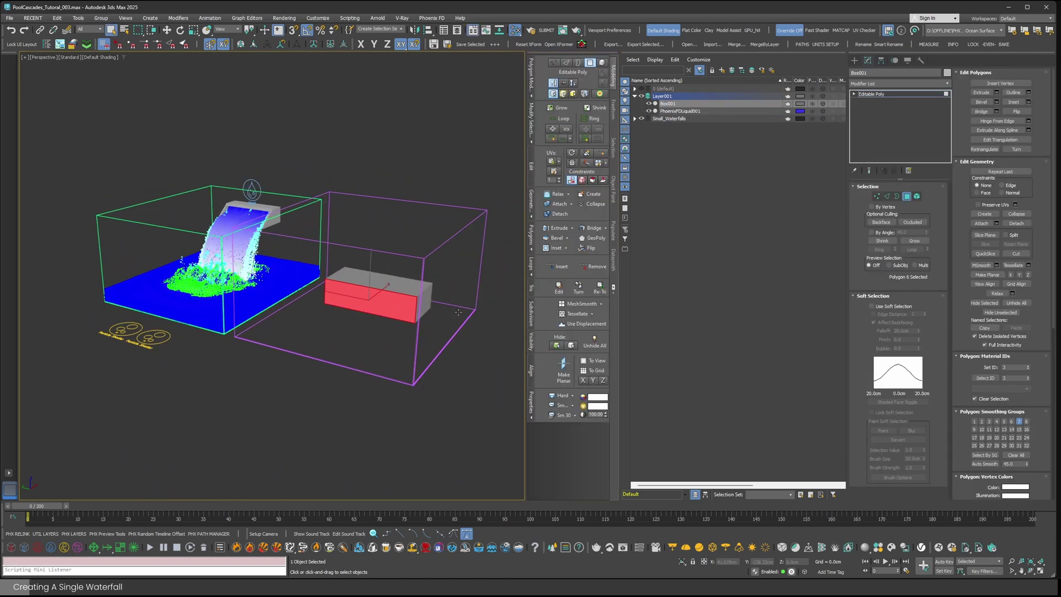
shift+click(555, 250)
drag(561, 303, 561, 293)
click(525, 327)
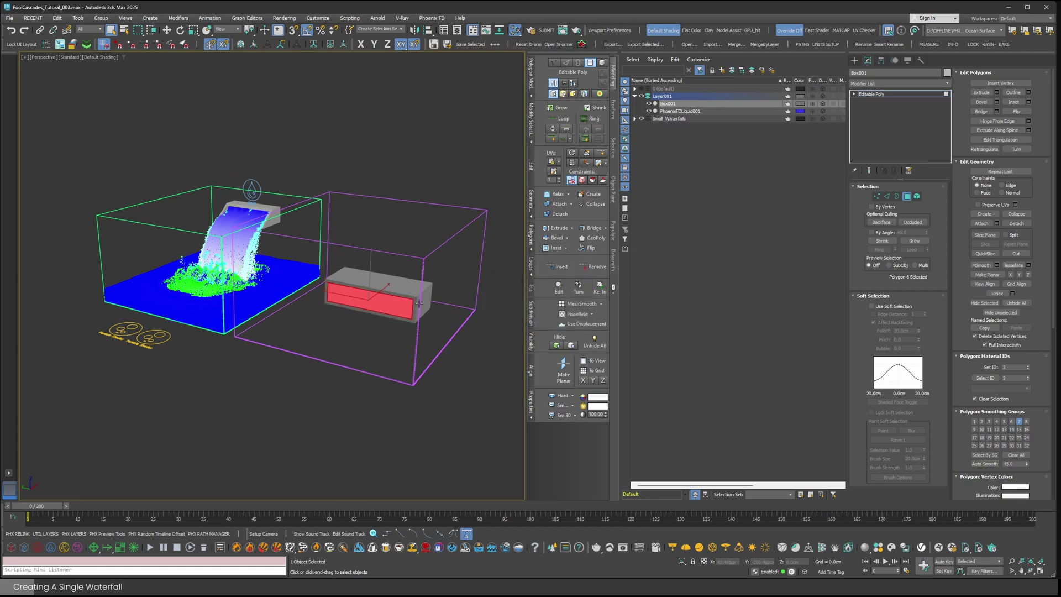
- Isolate and frame the box with edged faces shown, ready for moving the inset polygon
key(z)
key(F4)
key(alt+q)
key(w)
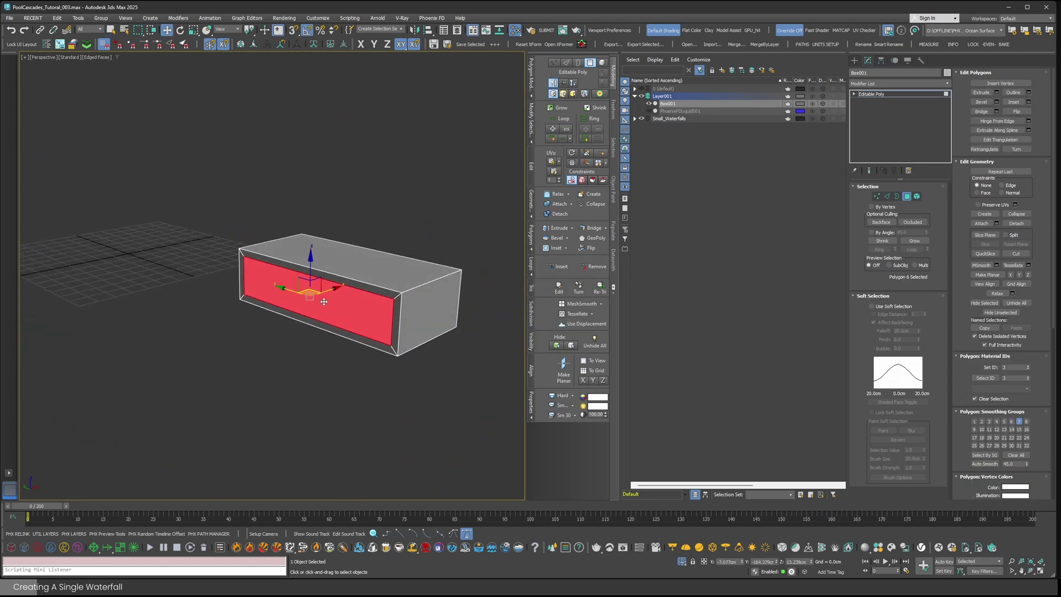
- Move the inset polygon along X deep into the box in see-through display to hollow it out, and finish polygon editing
drag(334, 289, 359, 284)
key(alt+x)
alt+middle_drag(359, 284, 389, 285)
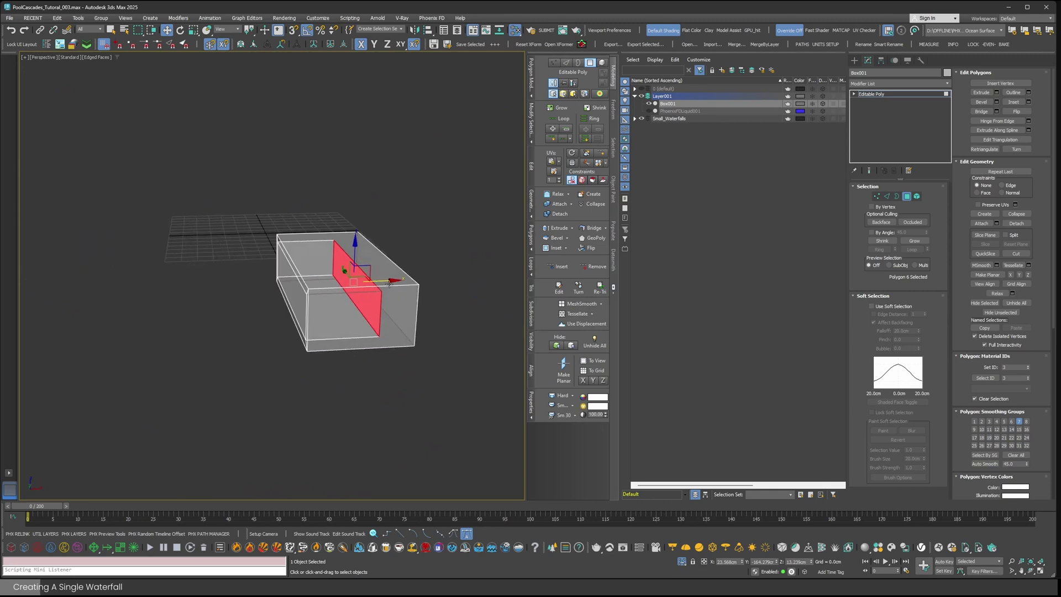
drag(389, 283, 409, 278)
key(4)
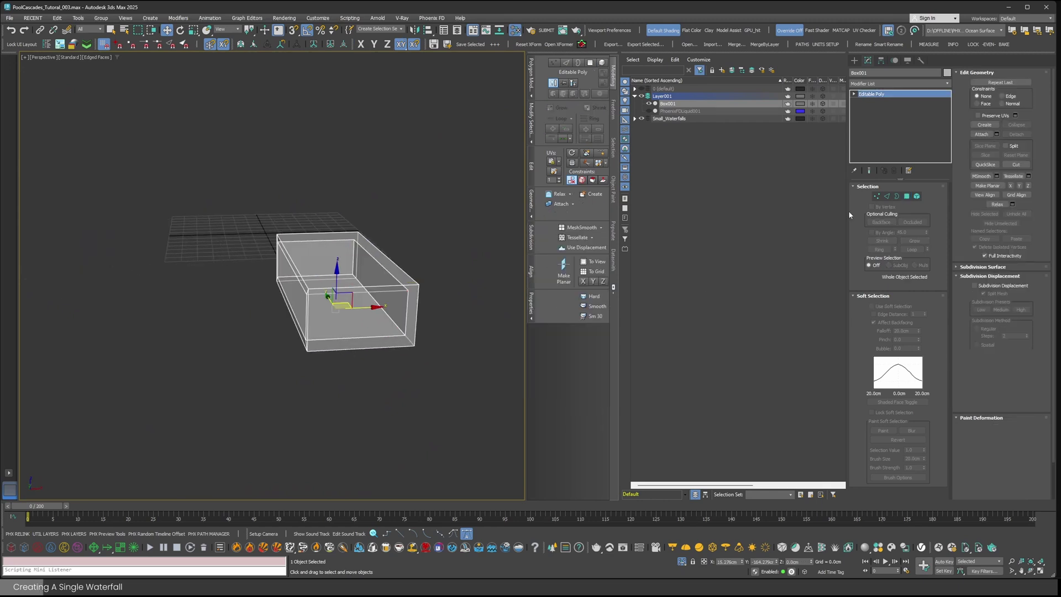
- Add a Slice modifier to the hollowed box and set it to slice along the X axis
alt+middle_drag(376, 310, 386, 312)
text(xslice)
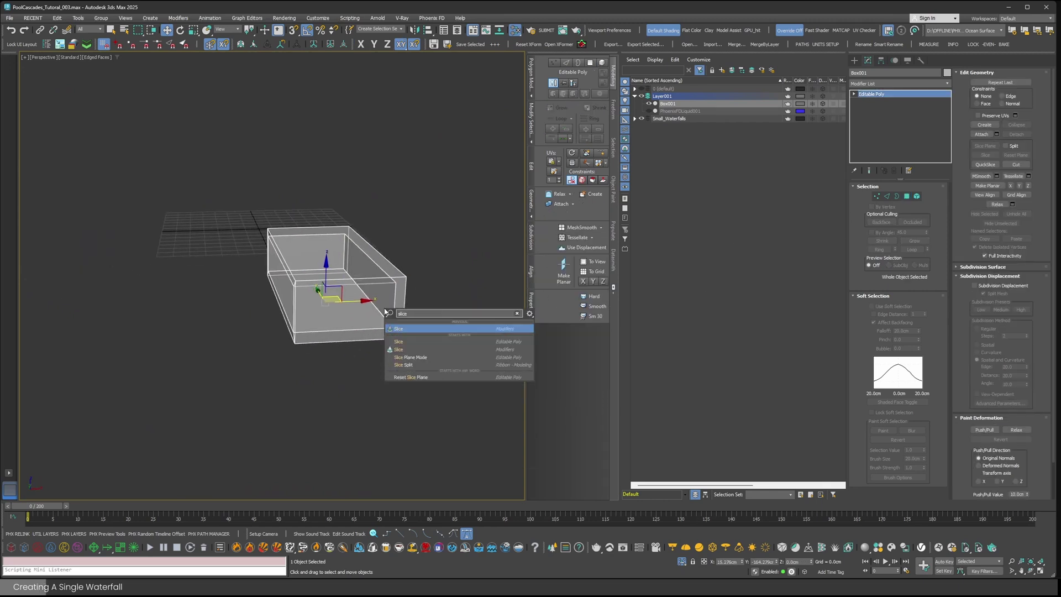
key(Return)
click(875, 212)
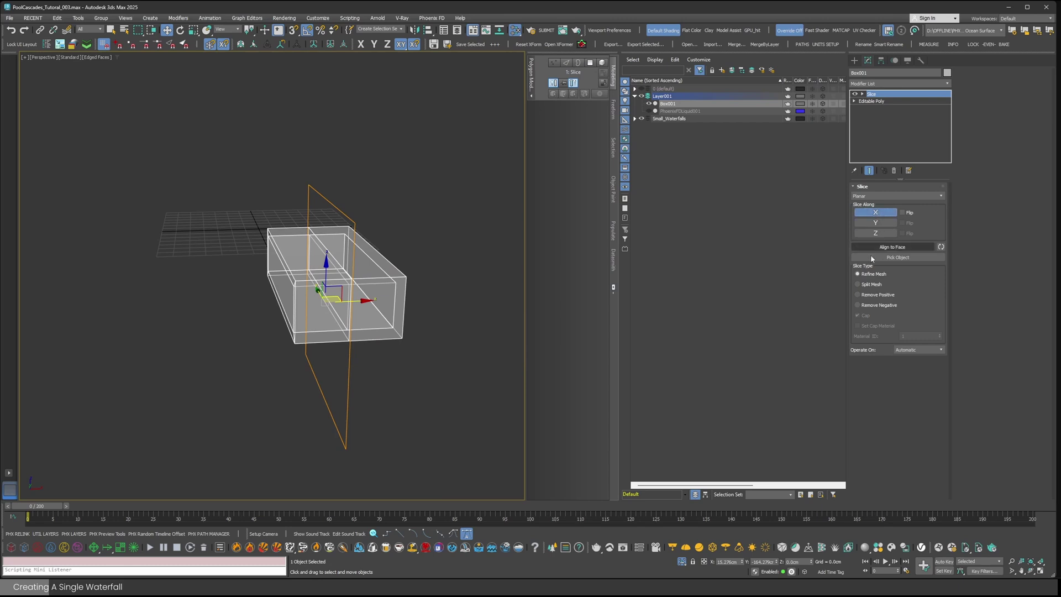
- Set the Slice modifier to Remove Negative and cap the cut on the hollow box
click(877, 305)
mouse_move(409, 311)
alt+middle_down()
mouse_move(378, 309)
mouse_move(416, 303)
mouse_move(406, 303)
alt+middle_up()
click(866, 315)
click(866, 315)
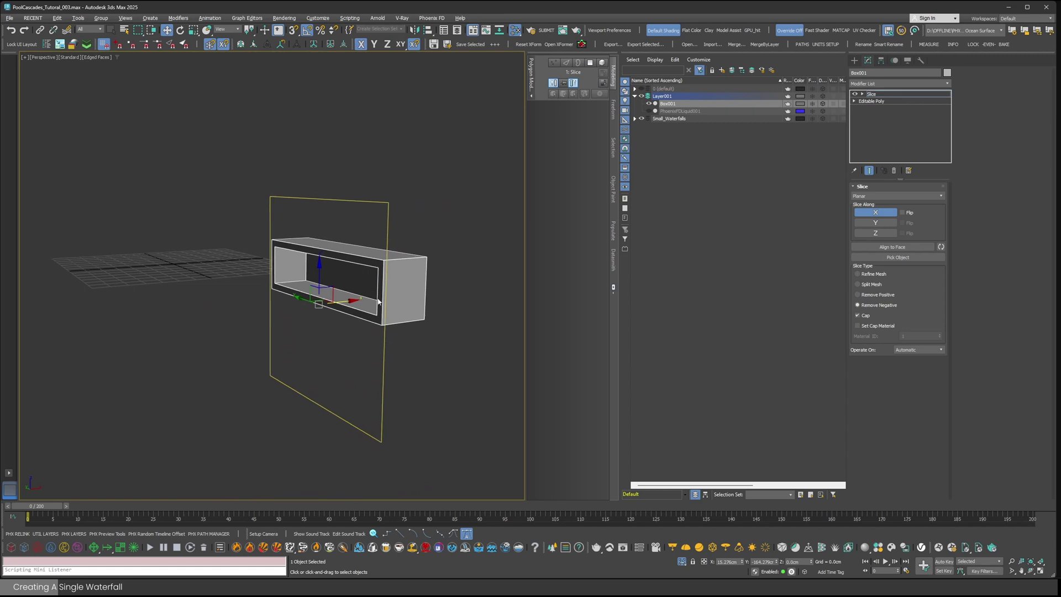
- Tilt the slice plane and shift it outward along X so the box's open front is cut at a slant
key(e)
drag(306, 274, 307, 272)
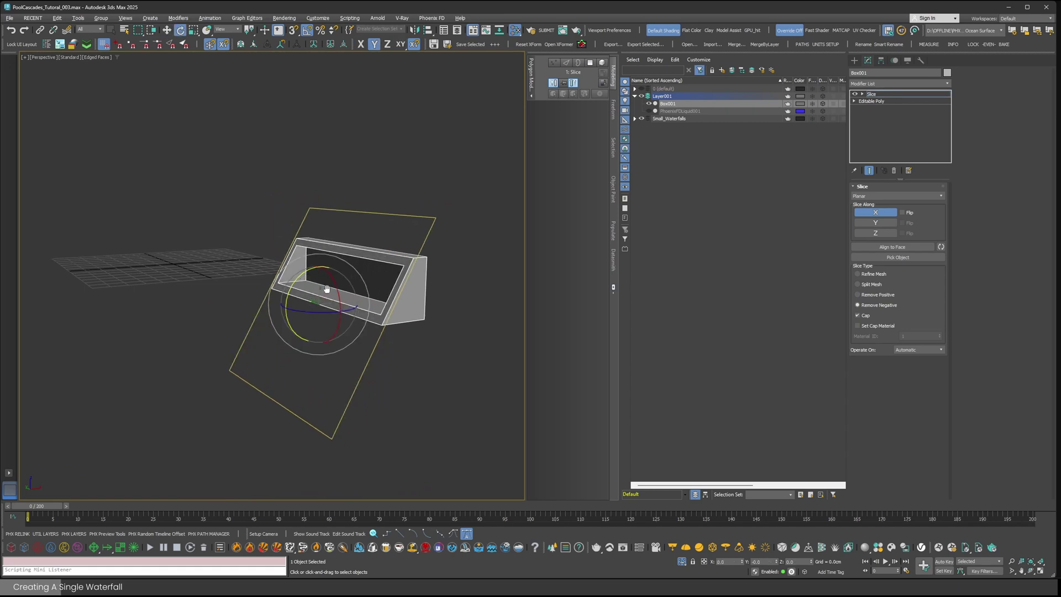
key(w)
alt+middle_drag(327, 288, 343, 303)
drag(348, 302, 308, 311)
alt+middle_drag(348, 303, 357, 304)
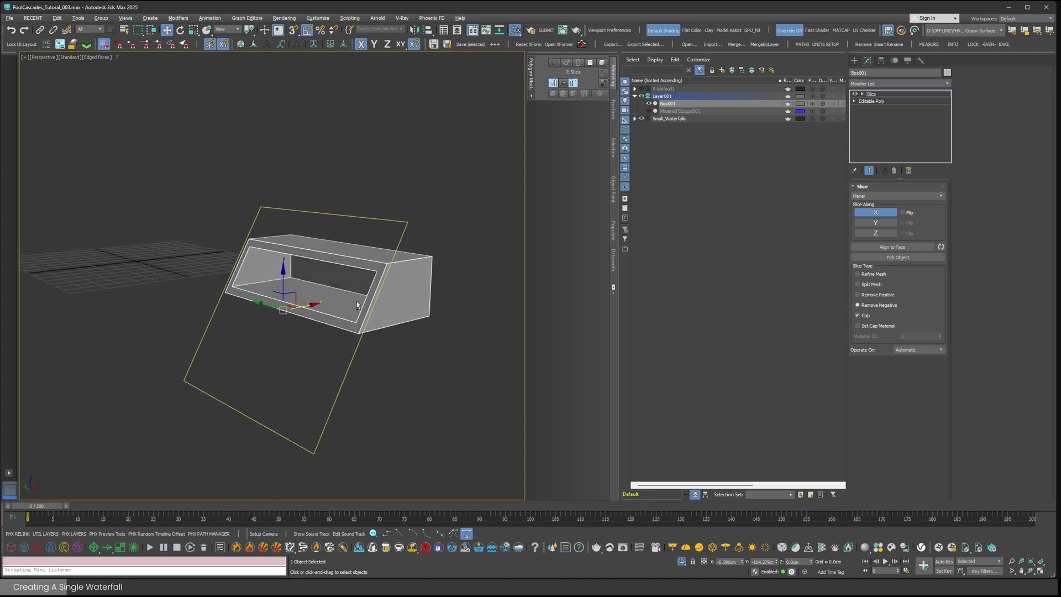
key(ctrl+b)
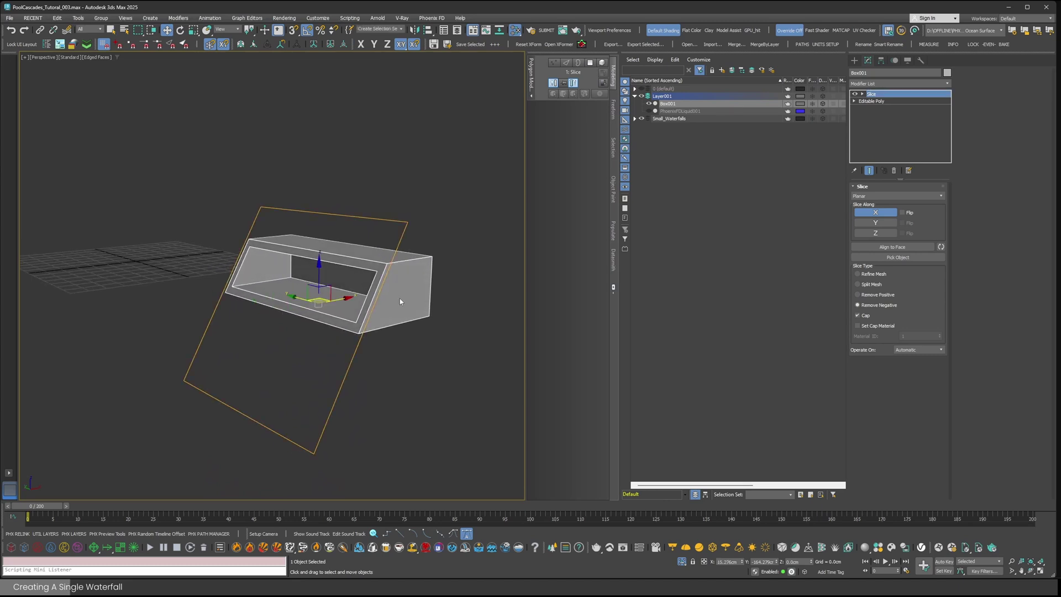
- Convert the sliced box to an Editable Poly
right_click(390, 298)
mouse_move(459, 397)
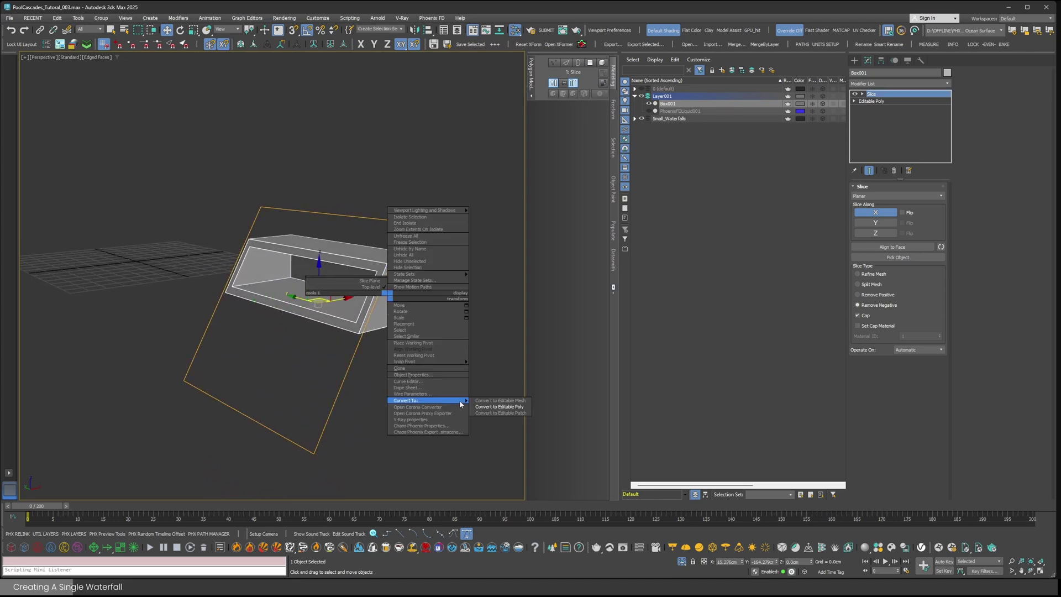
click(498, 408)
- Assign material ID 1 to all of the box's polygons and ID 2 to the recessed back polygon inside the opening
alt+middle_drag(376, 306, 412, 263)
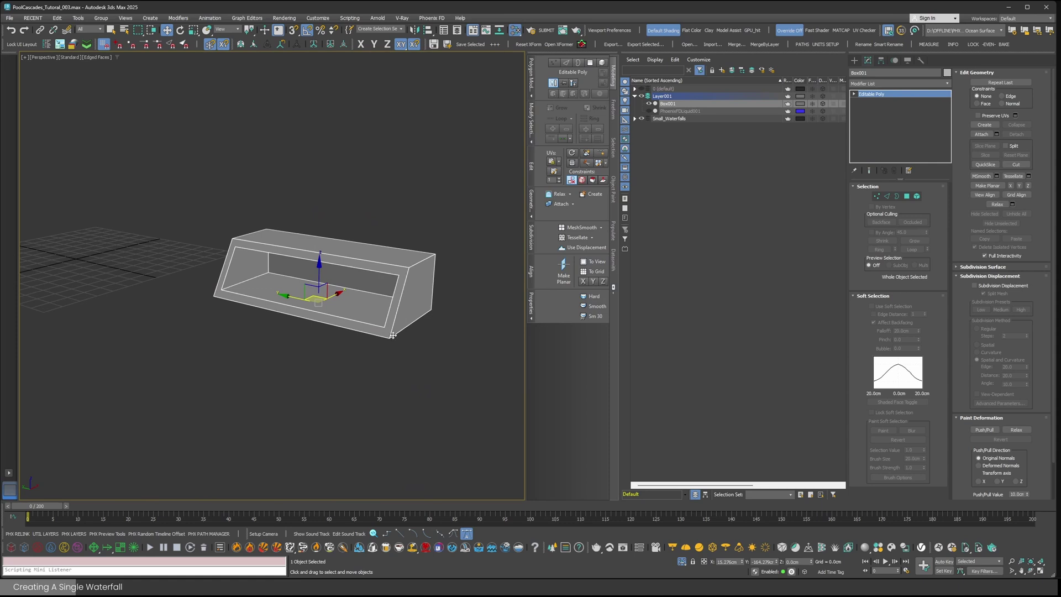
alt+middle_drag(341, 297, 349, 295)
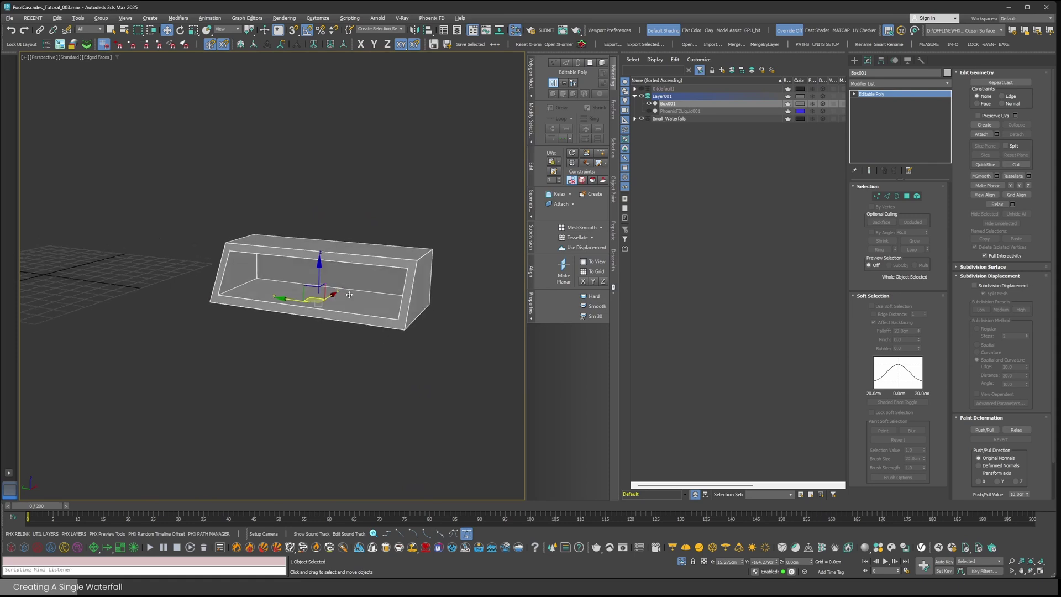
click(906, 196)
key(ctrl+a)
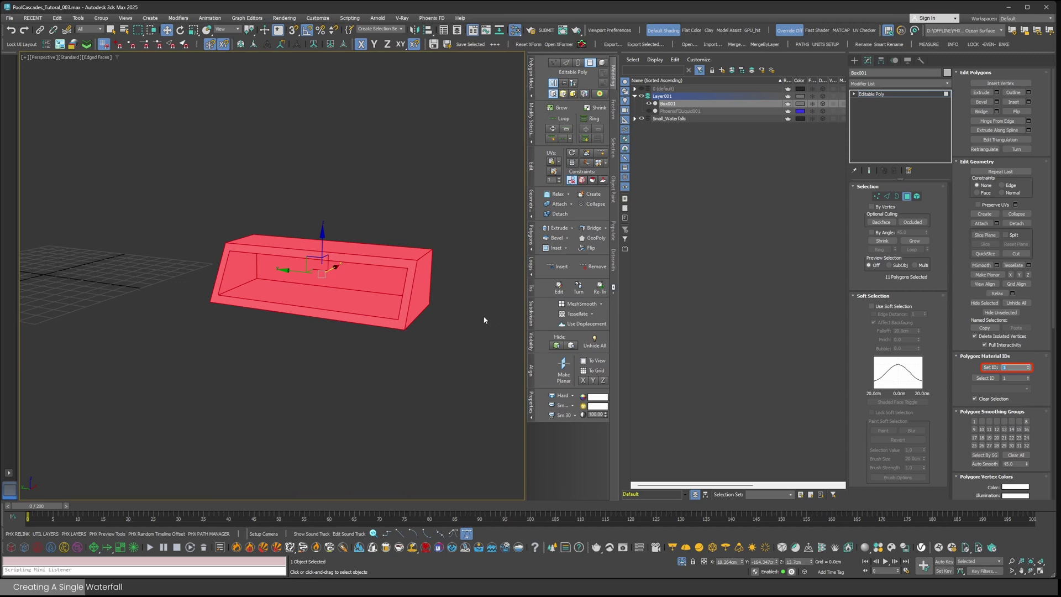
click(383, 284)
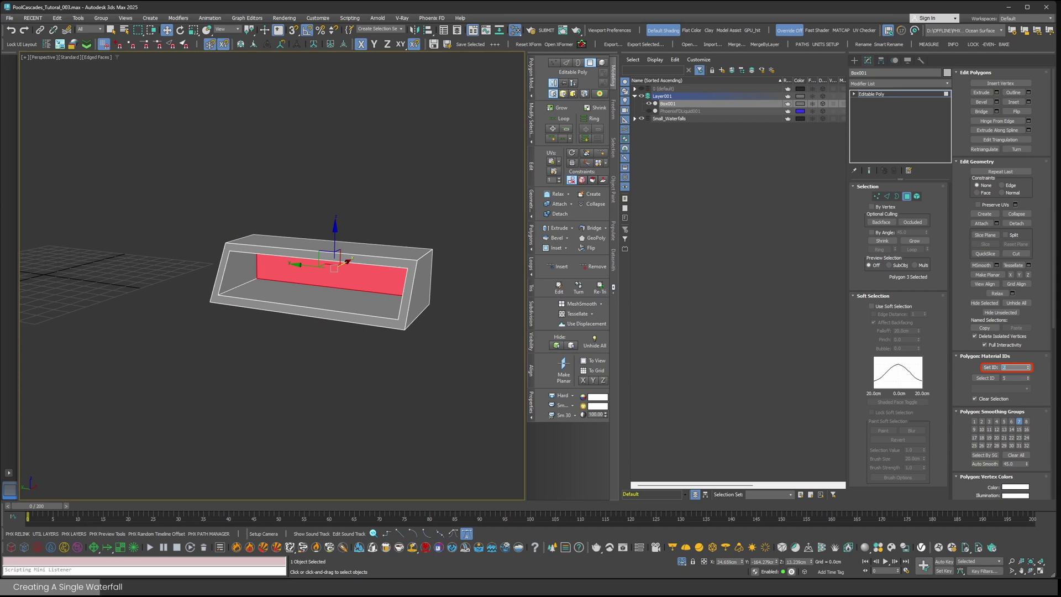
mouse_move(378, 284)
alt+middle_down()
mouse_move(386, 283)
mouse_move(369, 298)
alt+middle_up()
key(4)
- End the isolation and move the box up and back to the upper rear of the new liquid simulator
key(alt+q)
scroll(386, 284, down, 4)
drag(370, 298, 367, 252)
alt+middle_drag(367, 251, 392, 245)
drag(392, 245, 399, 245)
alt+middle_drag(399, 245, 457, 239)
- Scale all of the box's polygons down uniformly to roughly 70 percent and finish polygon editing
key(4)
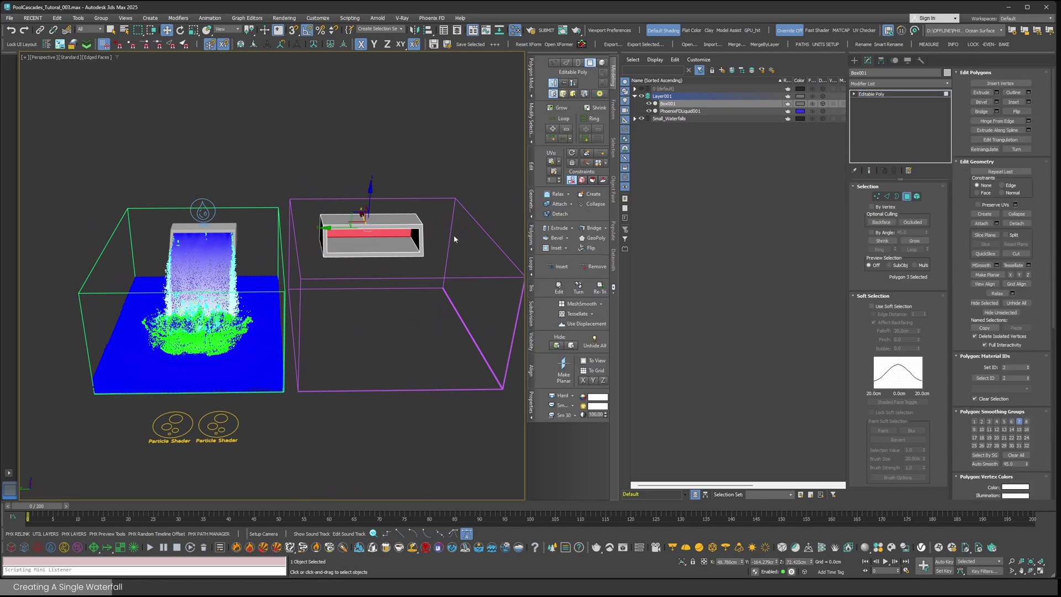
key(ctrl+a)
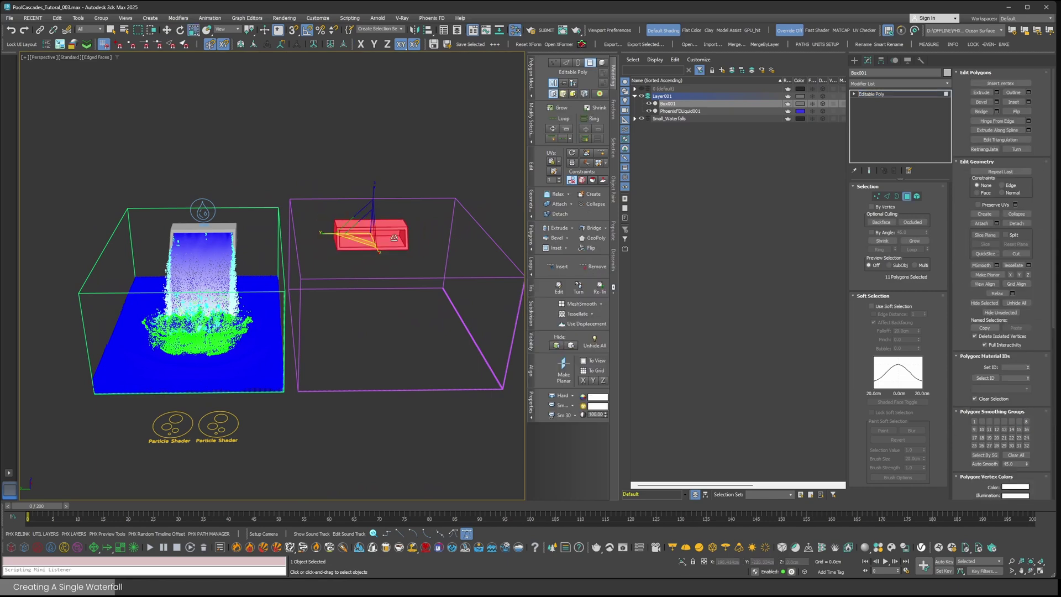
key(4)
alt+middle_drag(393, 239, 436, 211)
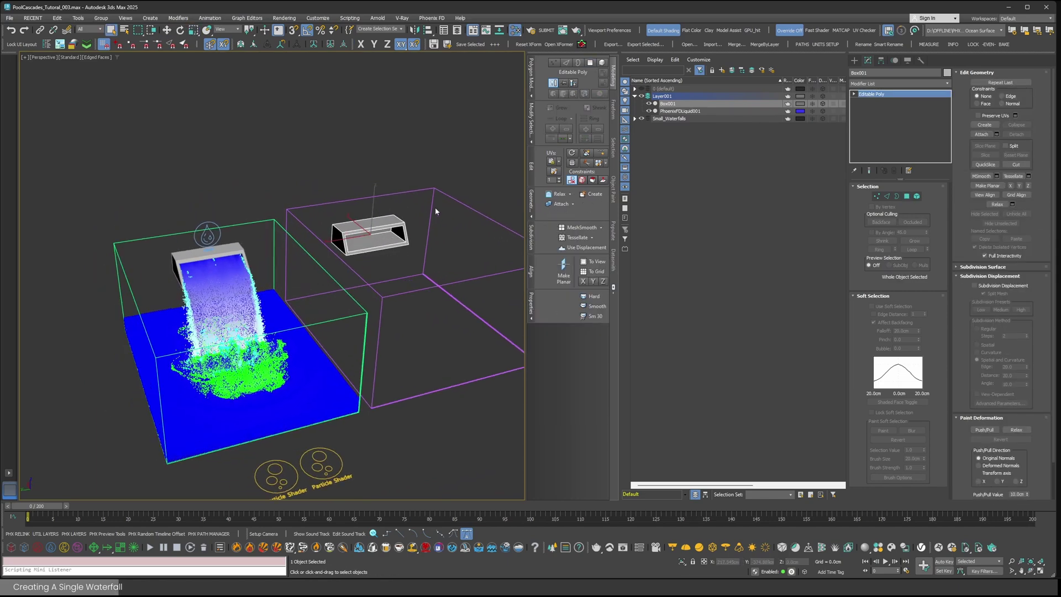
- Check the scene's display and system unit settings, and measure the box's dimensions
click(330, 18)
click(326, 168)
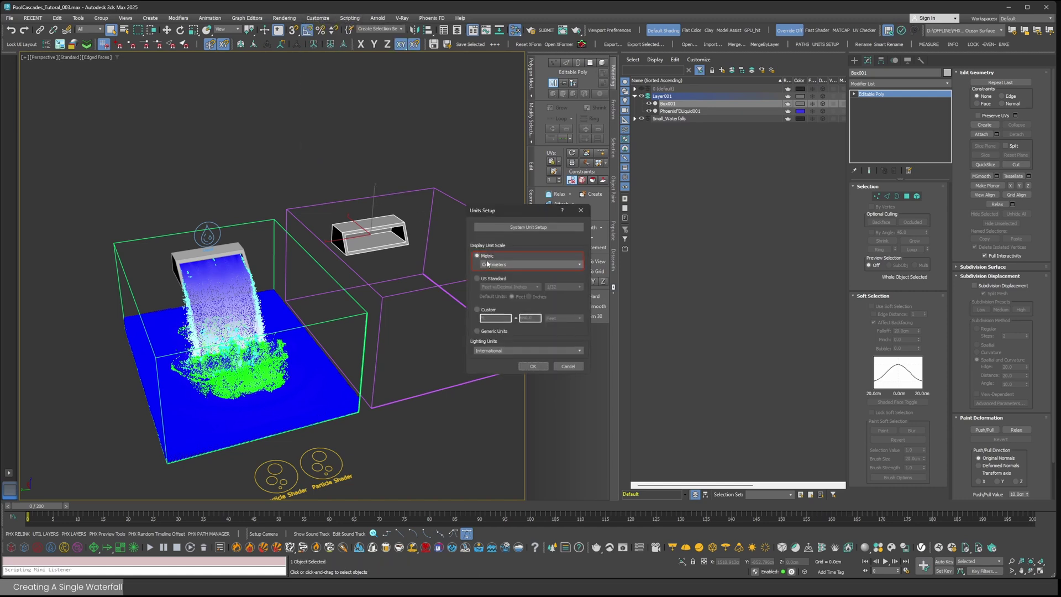
click(522, 227)
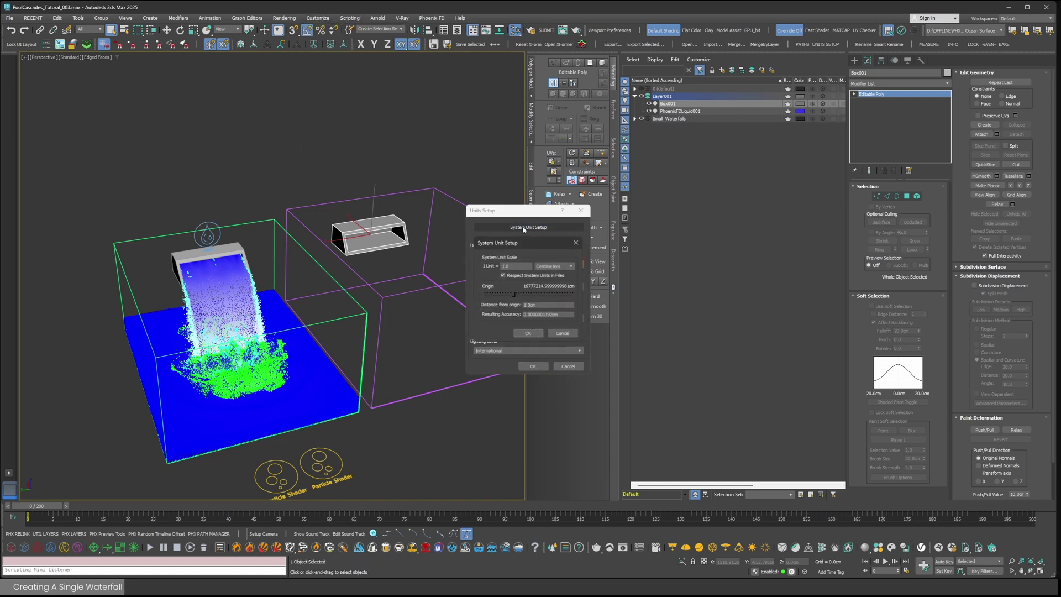
click(561, 334)
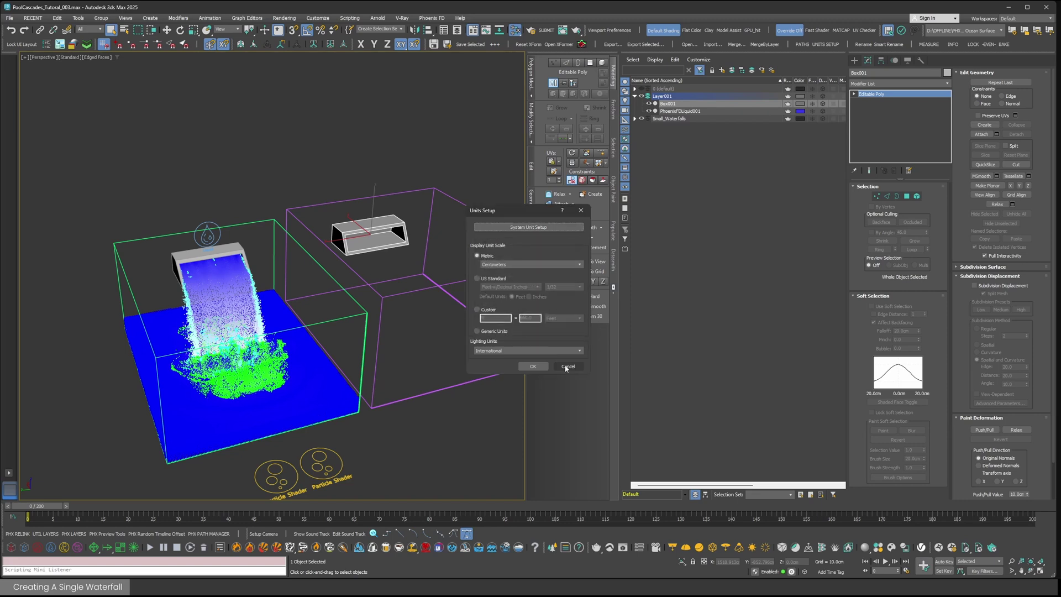
click(564, 366)
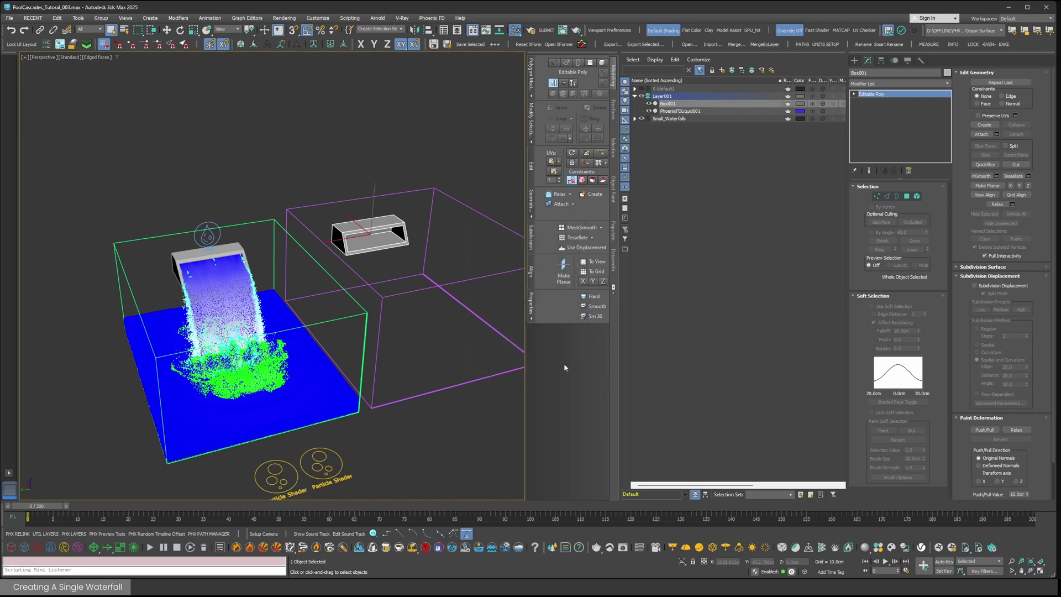
click(928, 45)
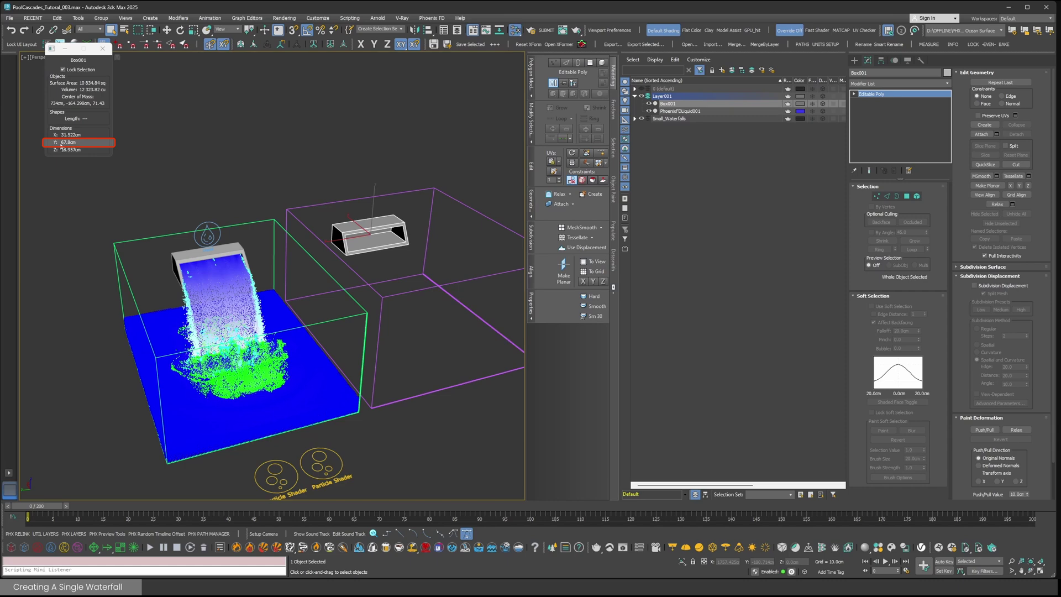
click(102, 49)
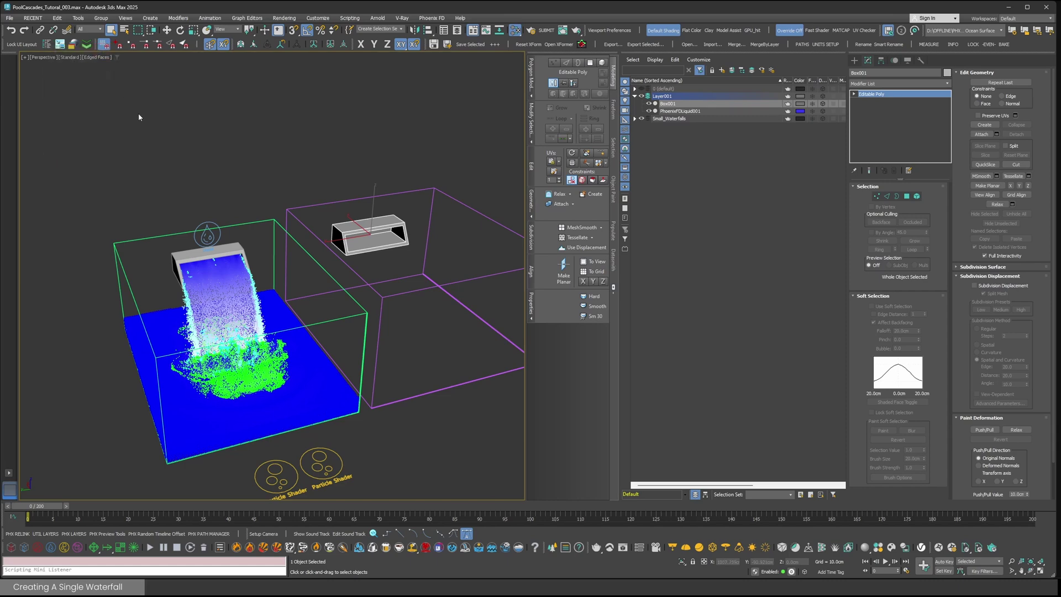
- Create a Phoenix liquid source in front of the new simulator with the box as its emitter and Polygon ID 2
alt+middle_drag(368, 237, 341, 220)
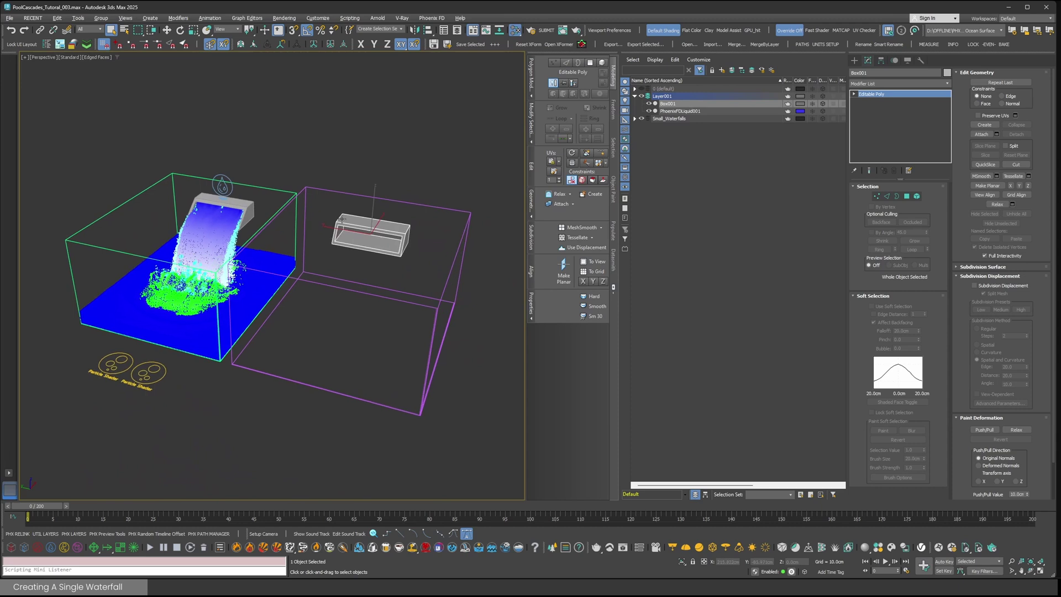
alt+middle_drag(403, 246, 394, 231)
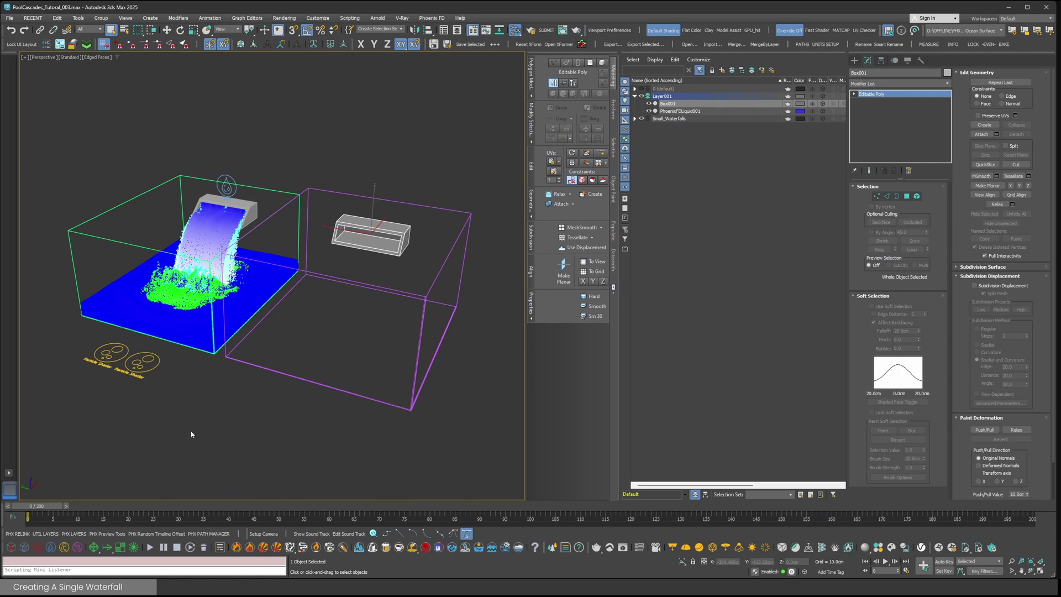
click(50, 547)
drag(291, 418, 316, 440)
click(868, 60)
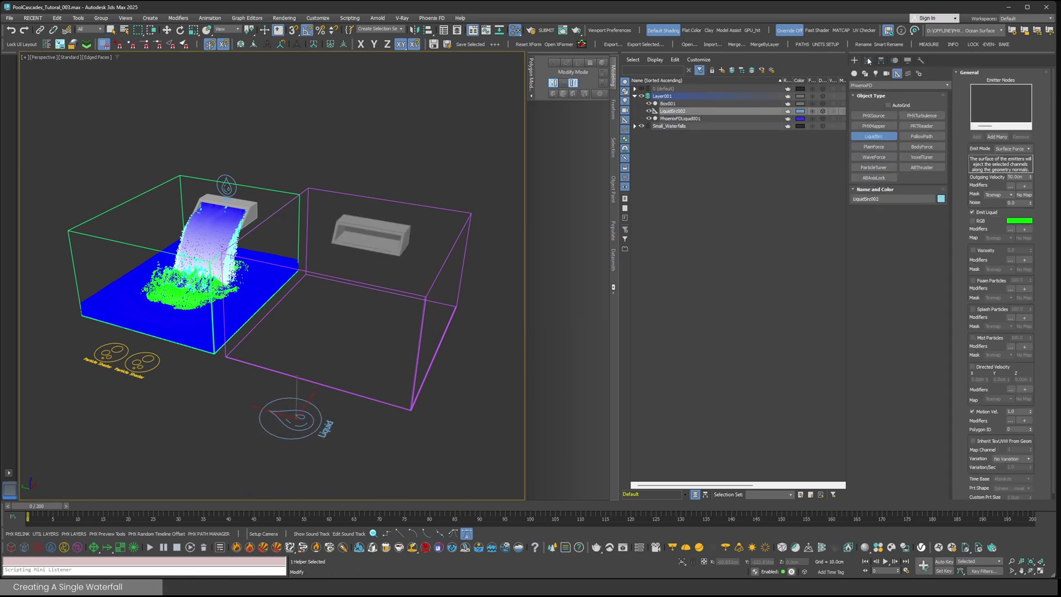
click(395, 242)
scroll(860, 483, down, 5)
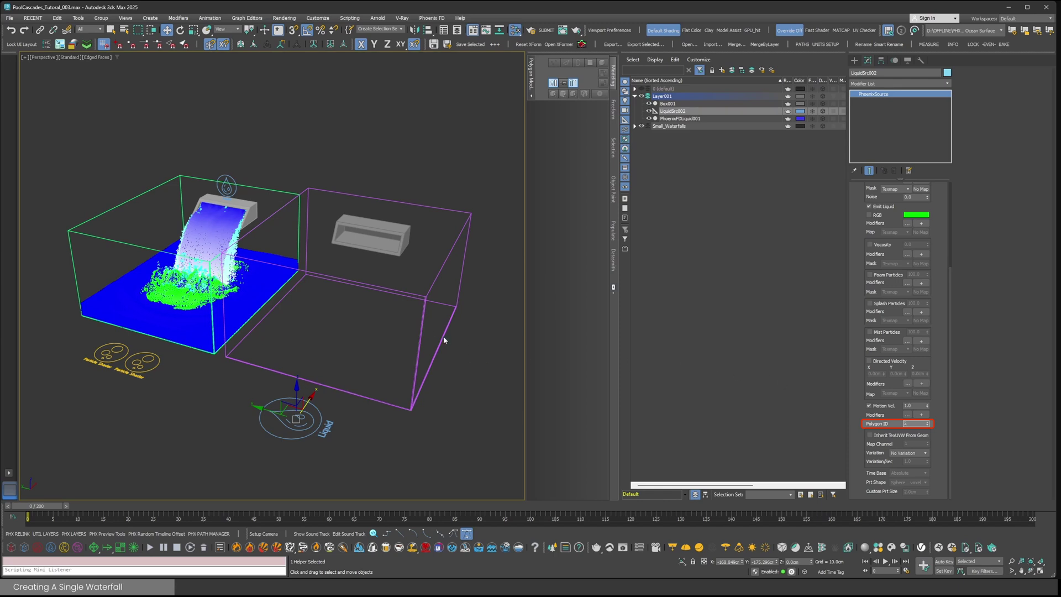
- Run the new simulator's liquid simulation to about frame 40 and stop it
mouse_move(404, 336)
alt+middle_down()
mouse_move(396, 314)
mouse_move(440, 315)
mouse_move(407, 354)
alt+middle_up()
click(408, 354)
click(154, 548)
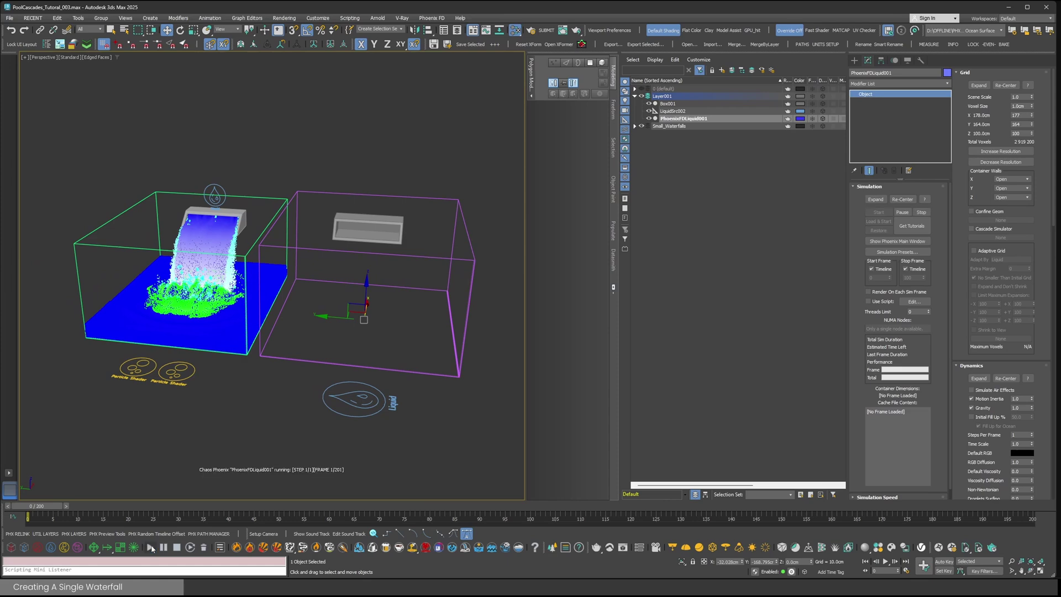
alt+middle_drag(346, 343, 451, 256)
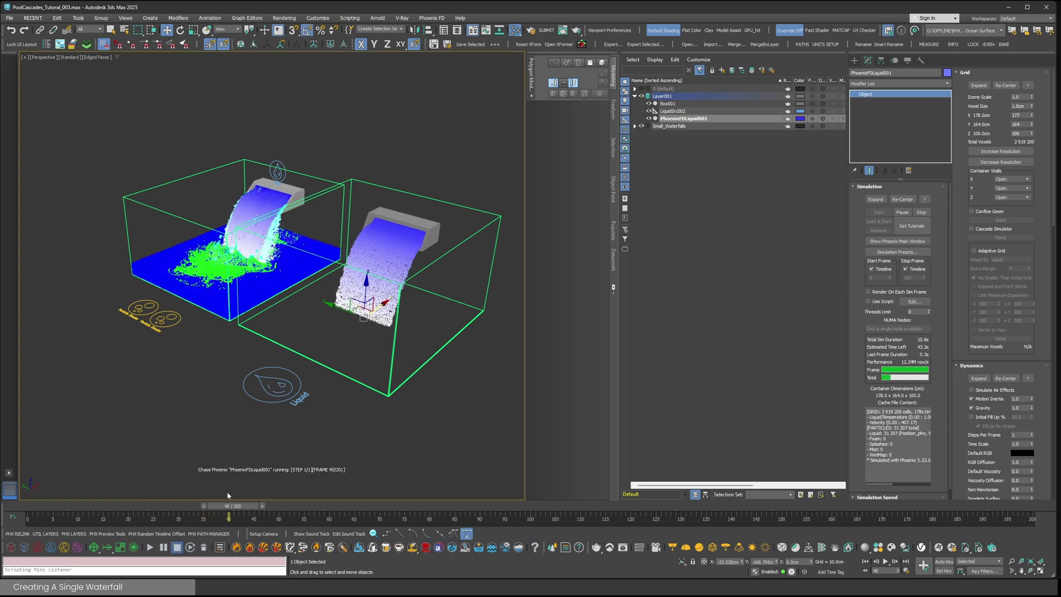
click(177, 547)
alt+middle_drag(356, 338, 372, 332)
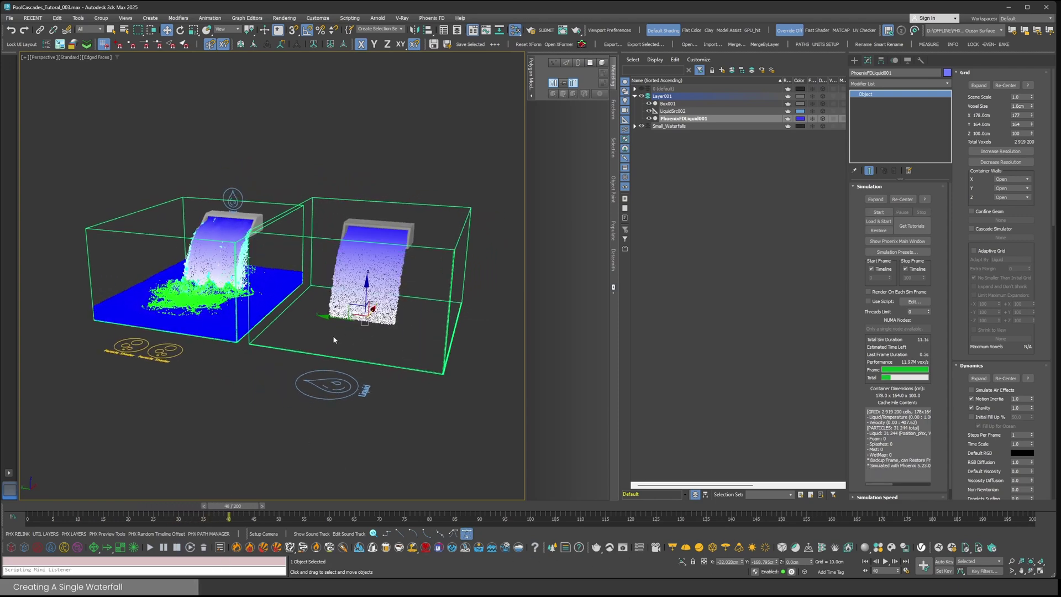
- Check the existing waterfall simulator's fill settings and enable Initial Fill Up at 15% with Fill Up for Ocean on the new simulator
click(90, 301)
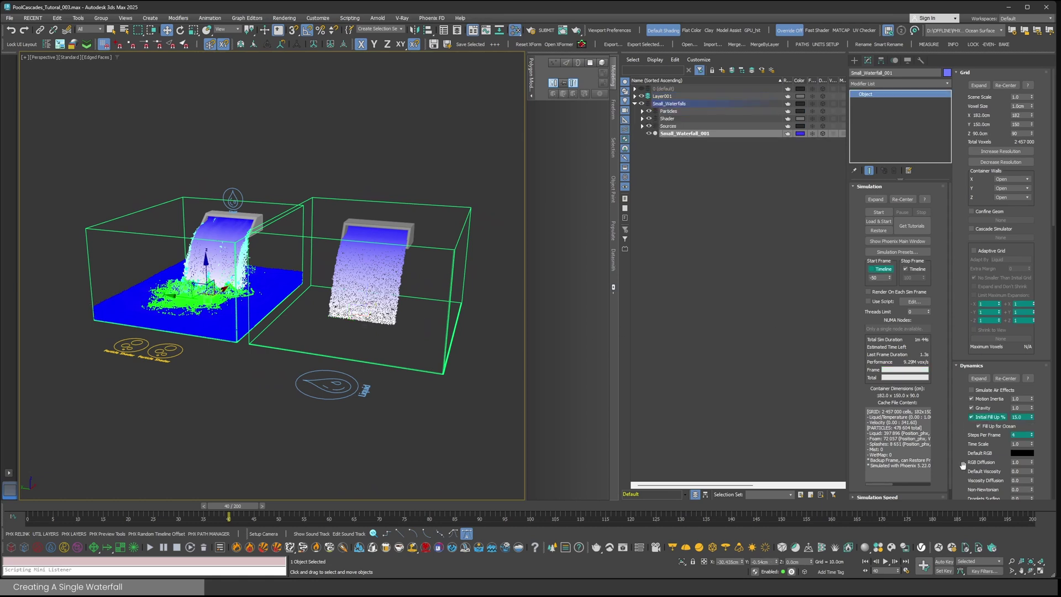
scroll(963, 466, down, 2)
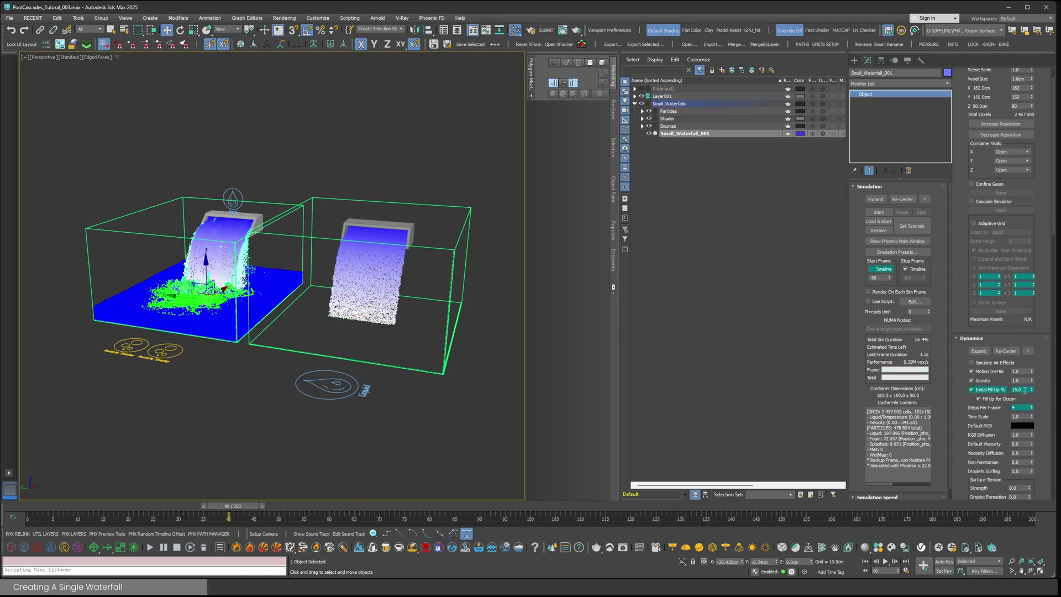
click(444, 368)
click(972, 389)
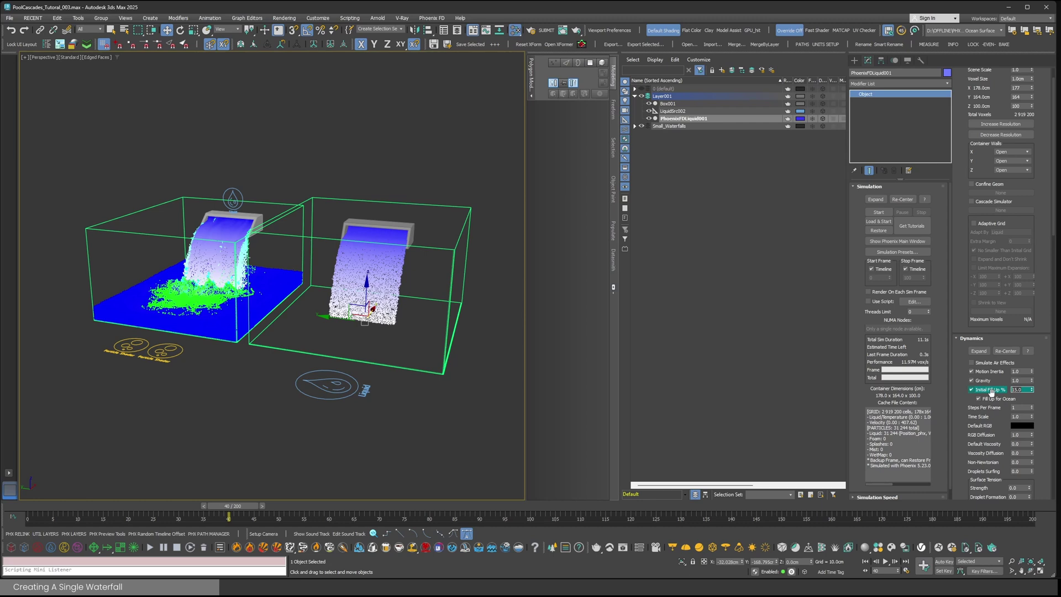
alt+middle_drag(432, 339, 426, 351)
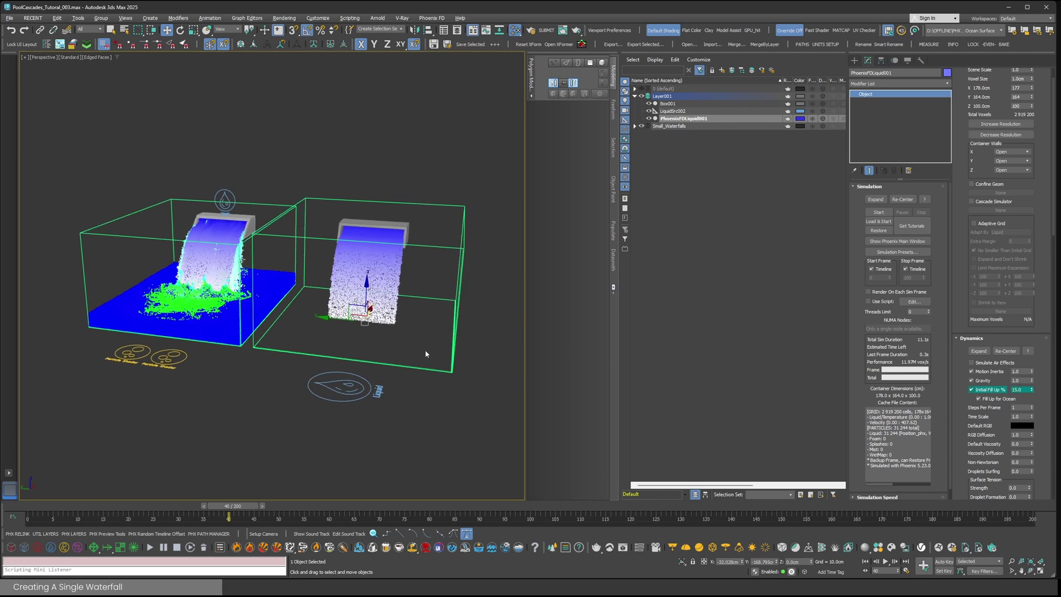
- Simulate the new waterfall again with the filled pool and stop it at about frame 49
click(150, 548)
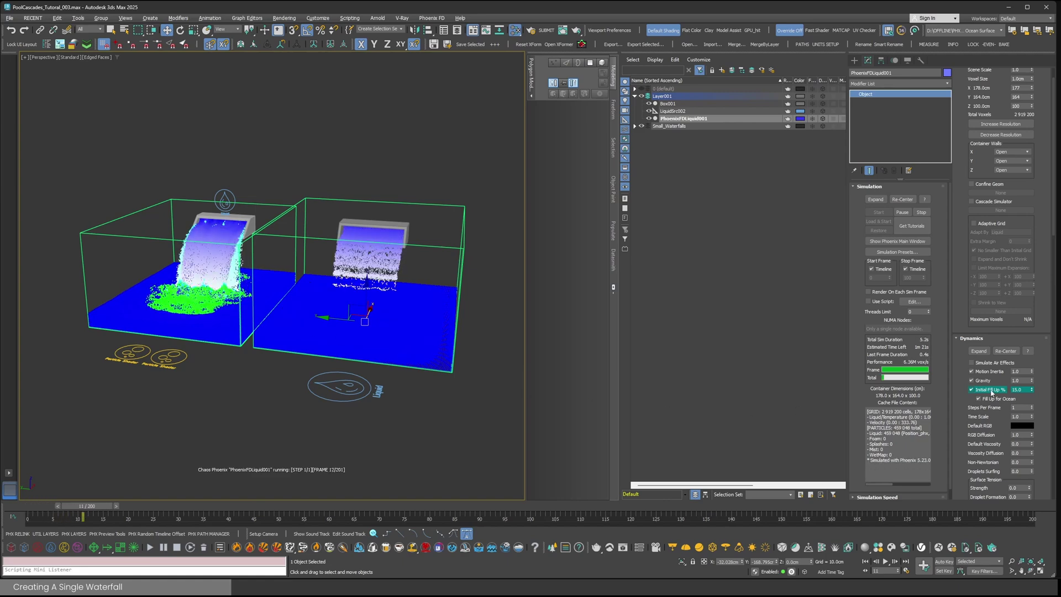
mouse_move(1001, 400)
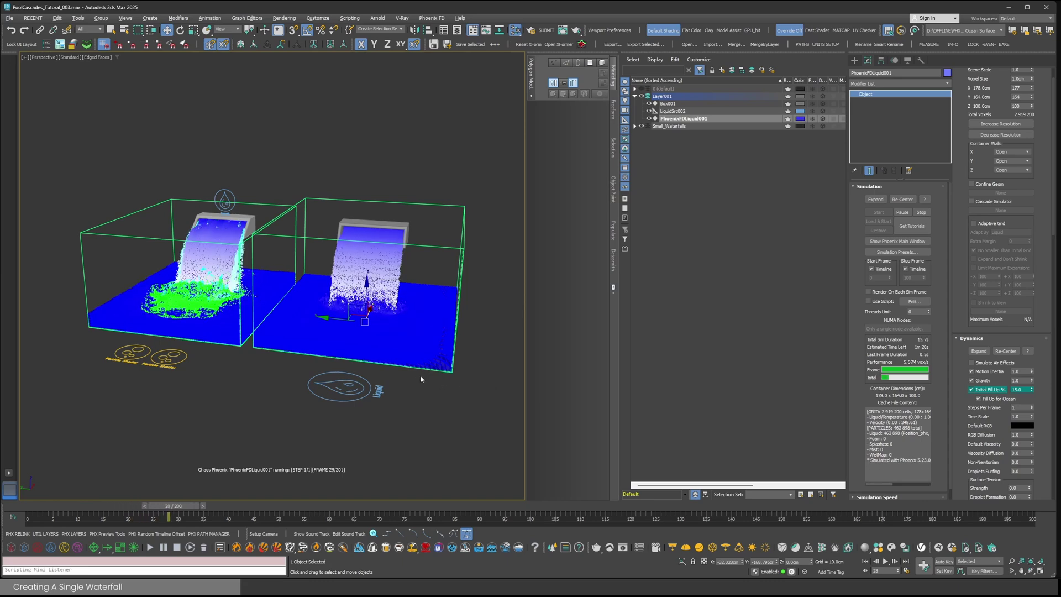
key(ctrl+r)
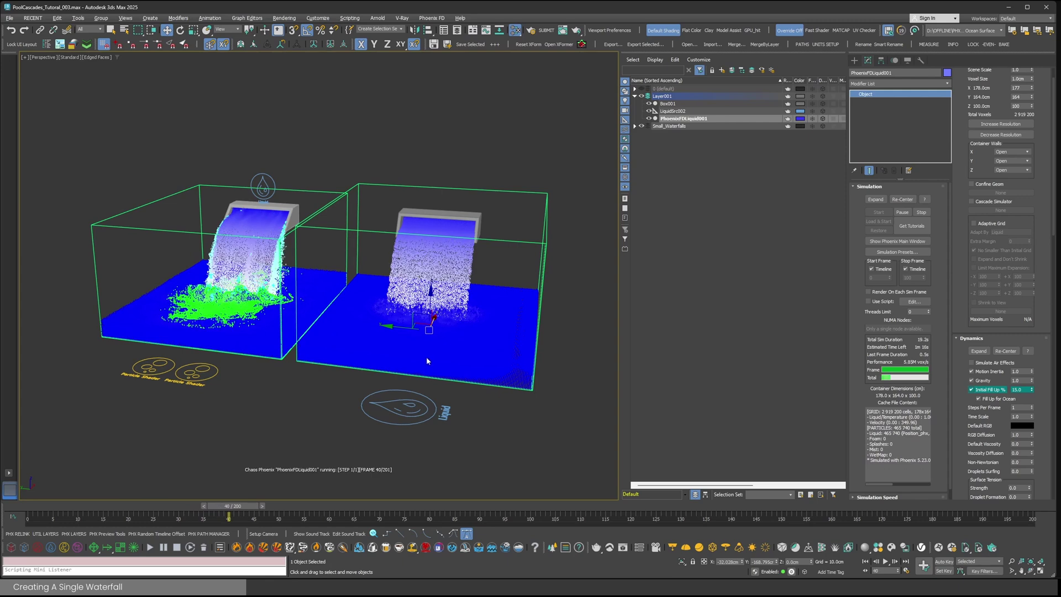
alt+middle_drag(426, 357, 400, 373)
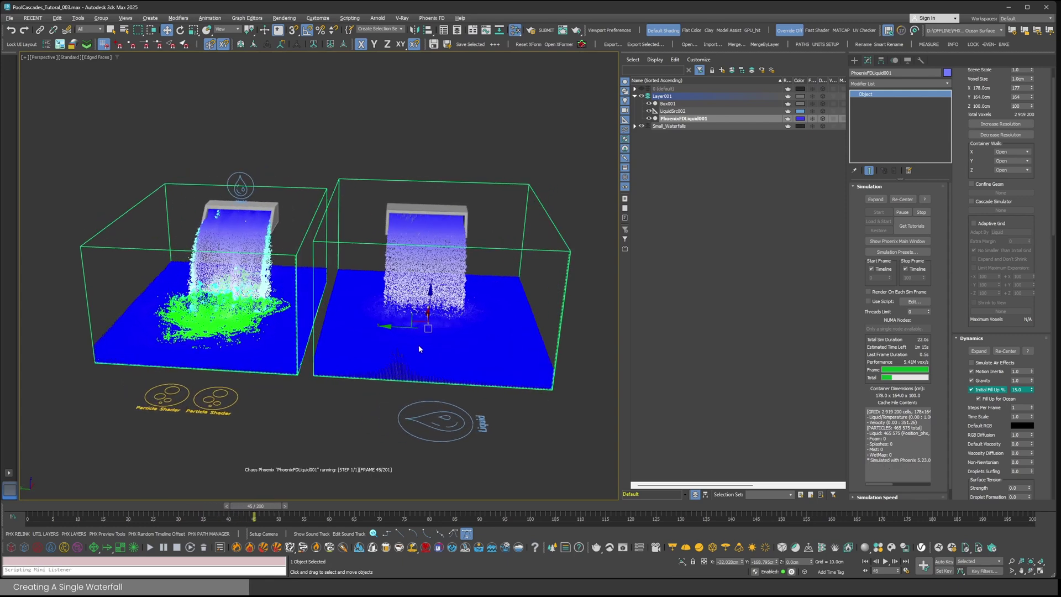
click(176, 548)
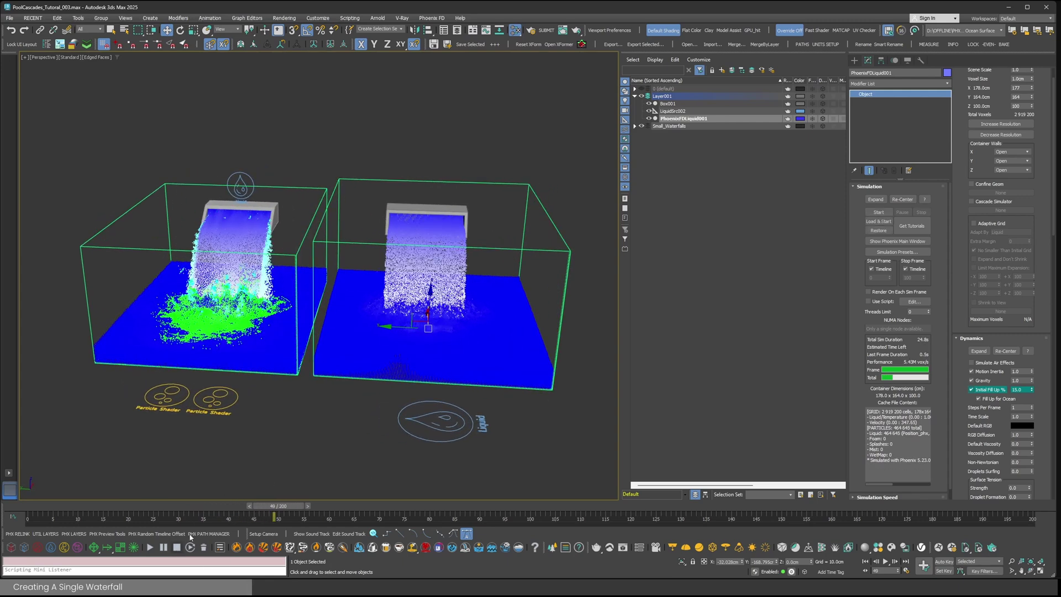
- Show the existing waterfall simulator's mesh preview, hide its liquid particles, and turn off edged faces in the viewport
click(298, 372)
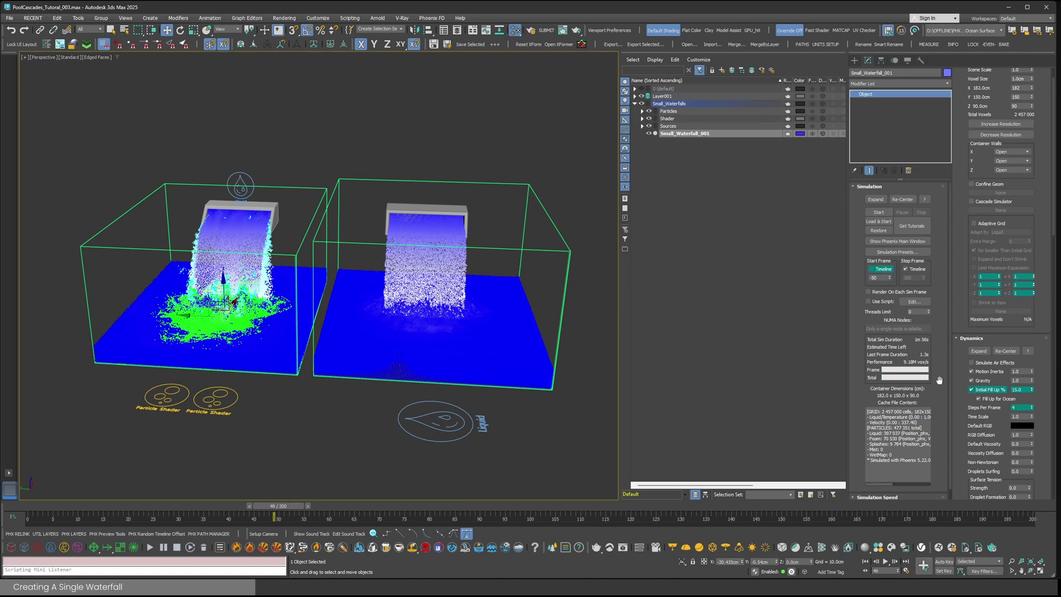
right_click(977, 340)
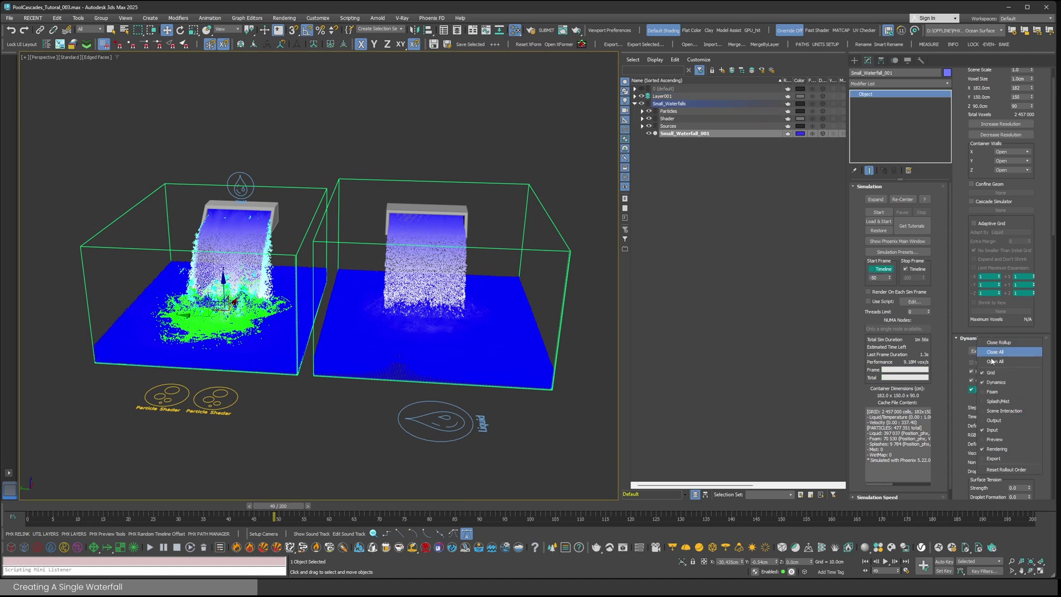
click(994, 352)
click(873, 279)
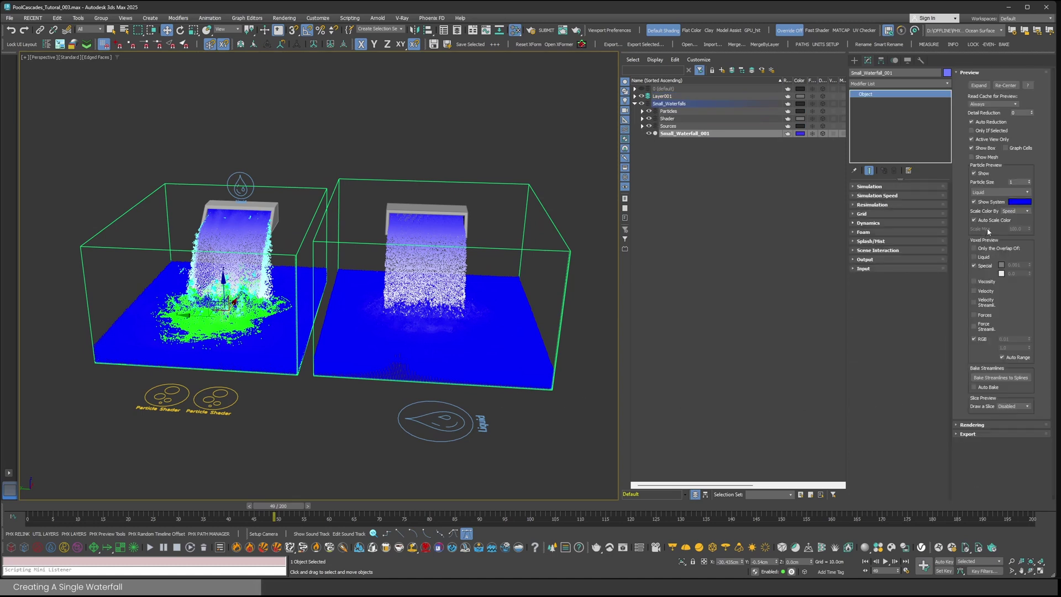
click(988, 159)
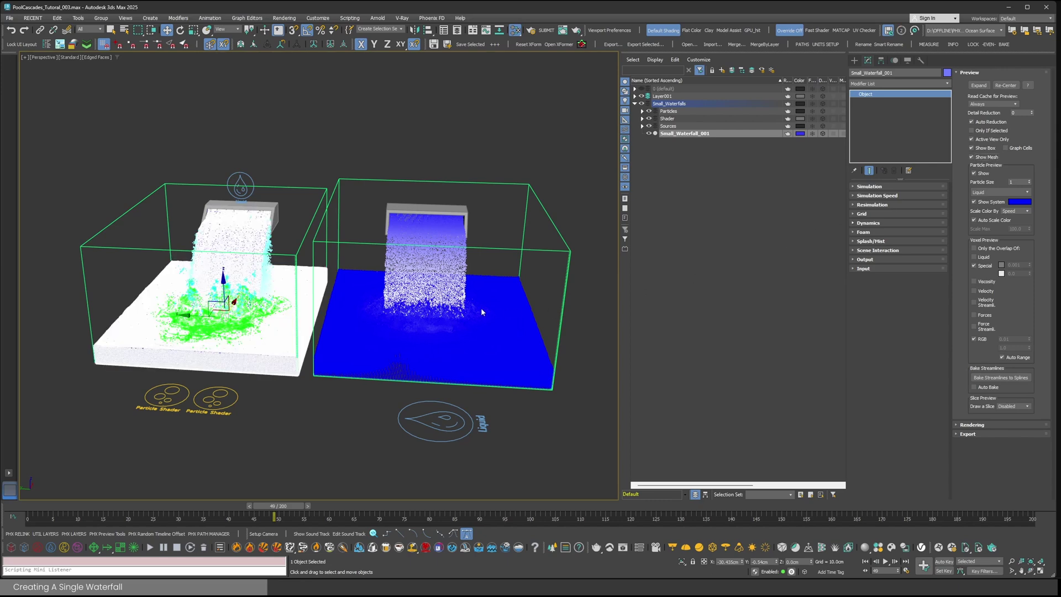
key(F4)
alt+middle_drag(230, 300, 255, 308)
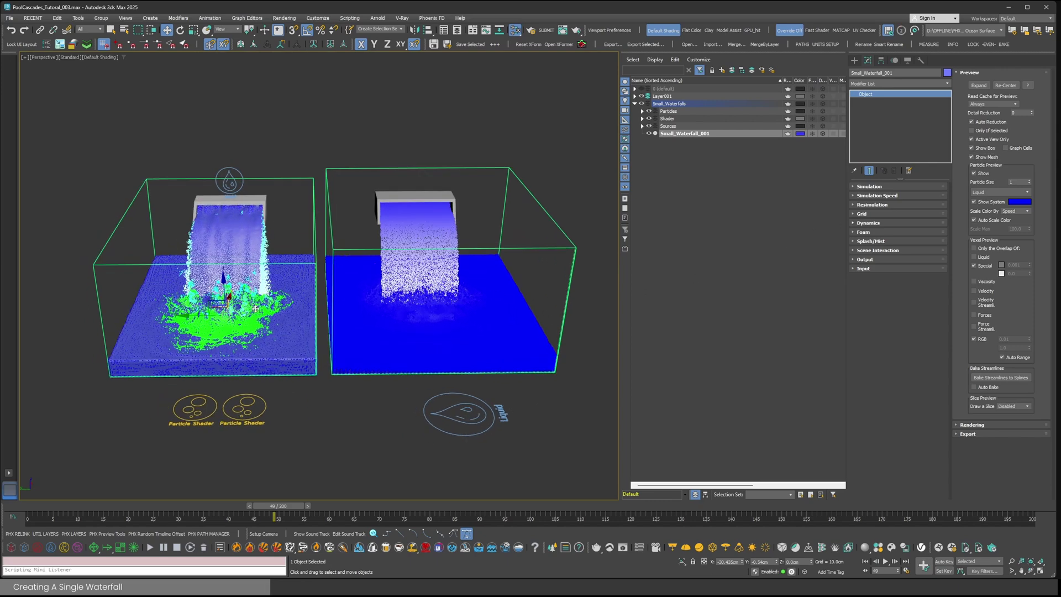
click(985, 203)
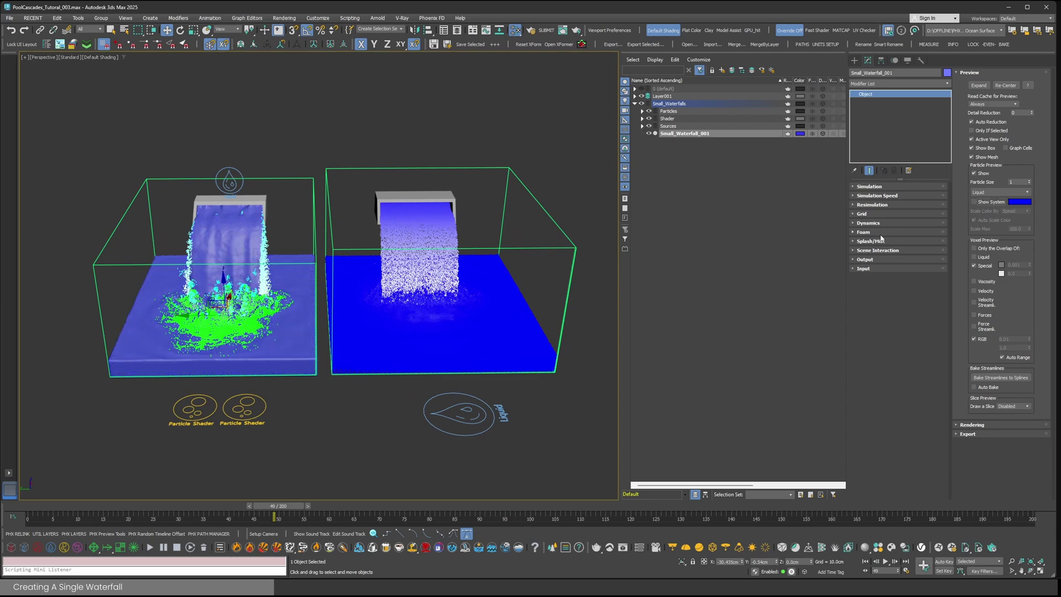
- Hide the liquid particles of the new simulator and enable its mesh preview
click(363, 171)
click(987, 203)
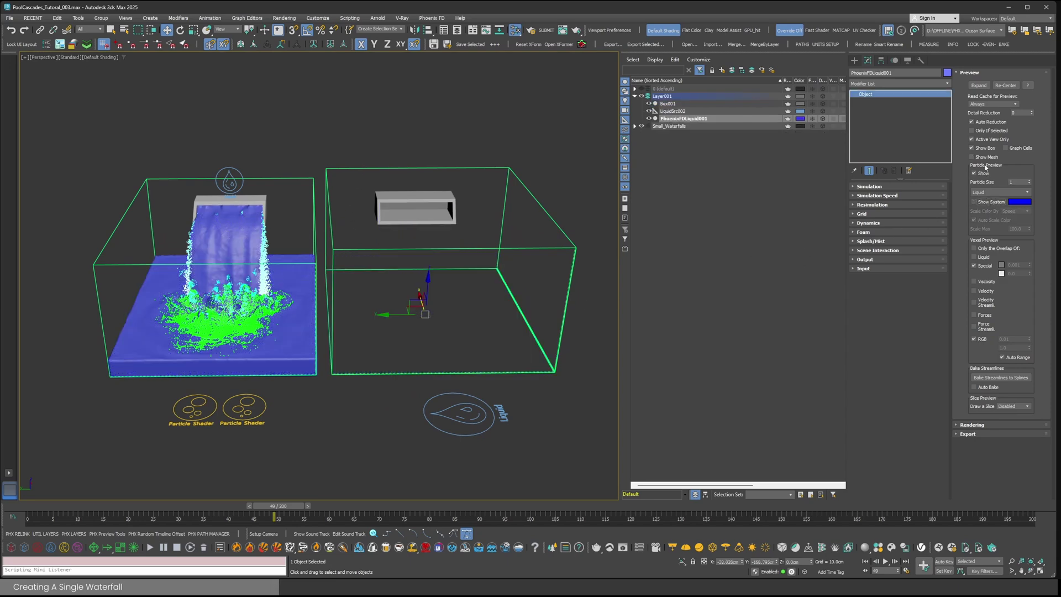
click(972, 157)
alt+middle_drag(439, 283, 390, 237)
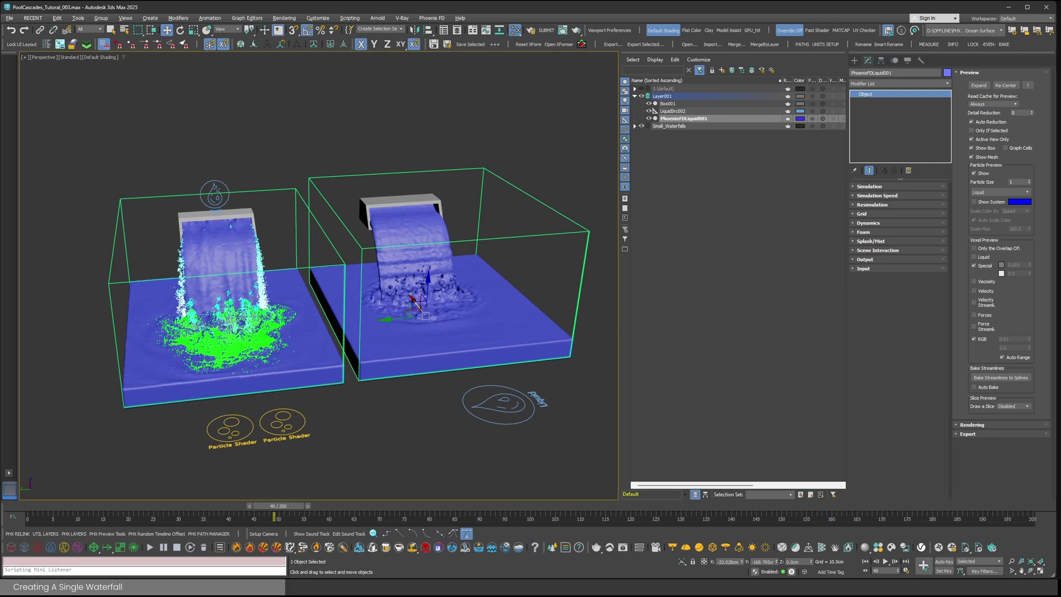
- Set the new liquid source's Noise to 0.5 and restart the simulation of PhoenixFDLiquid001
click(224, 202)
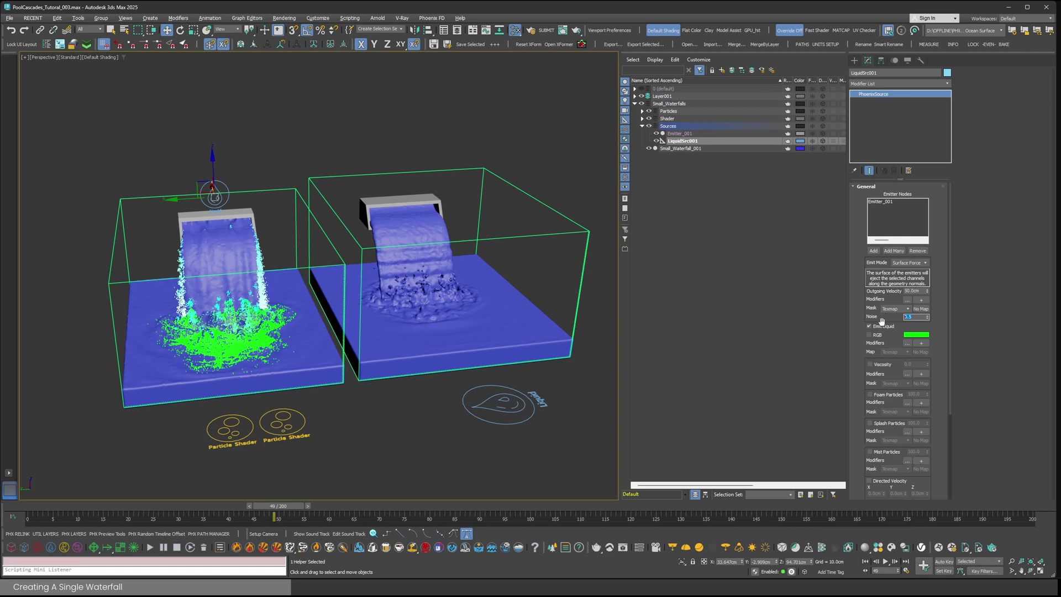
click(515, 406)
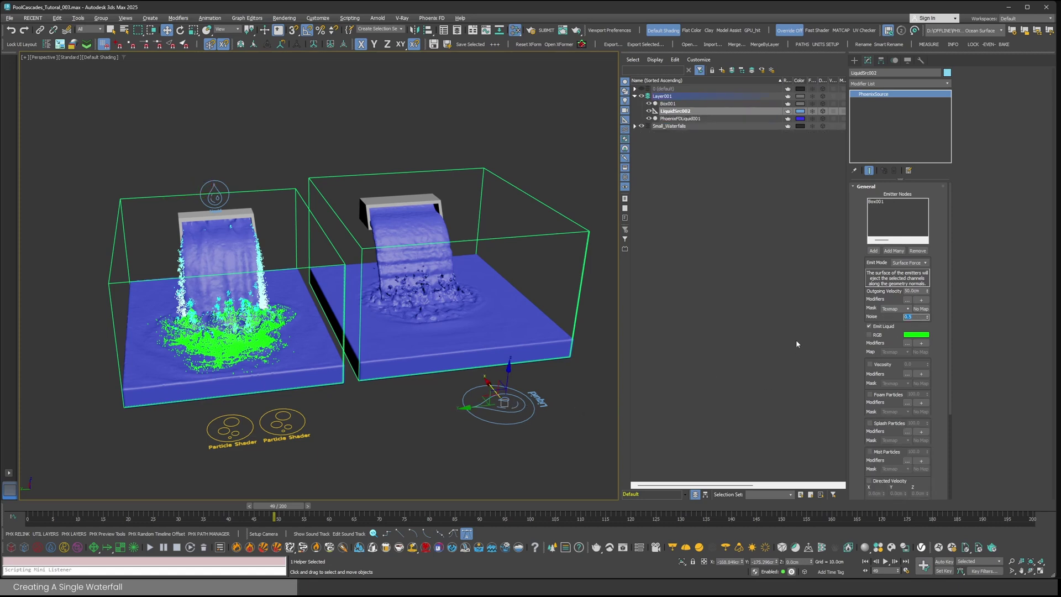
click(150, 547)
click(326, 274)
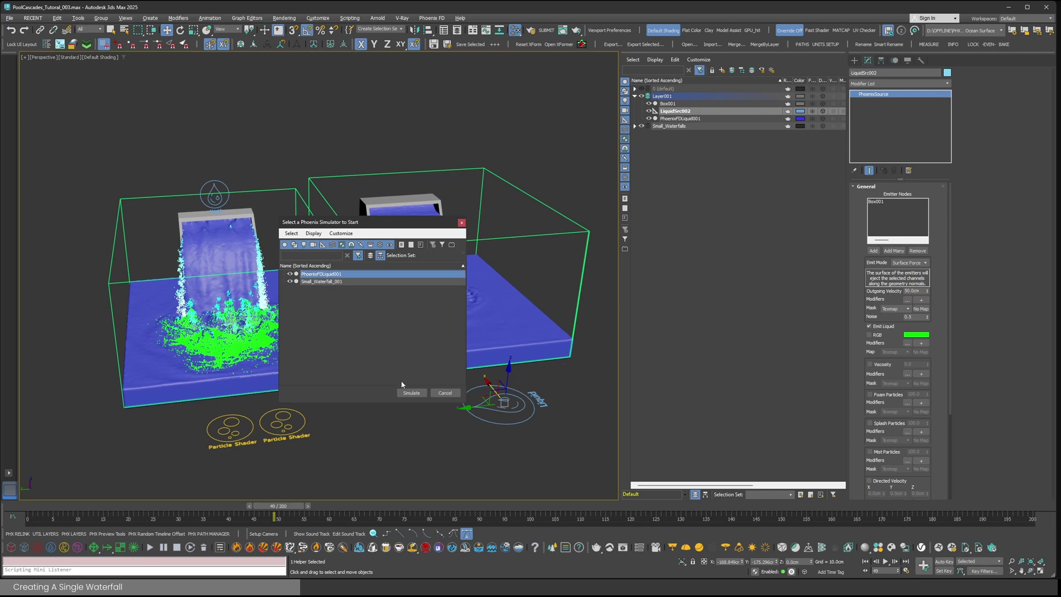
click(411, 393)
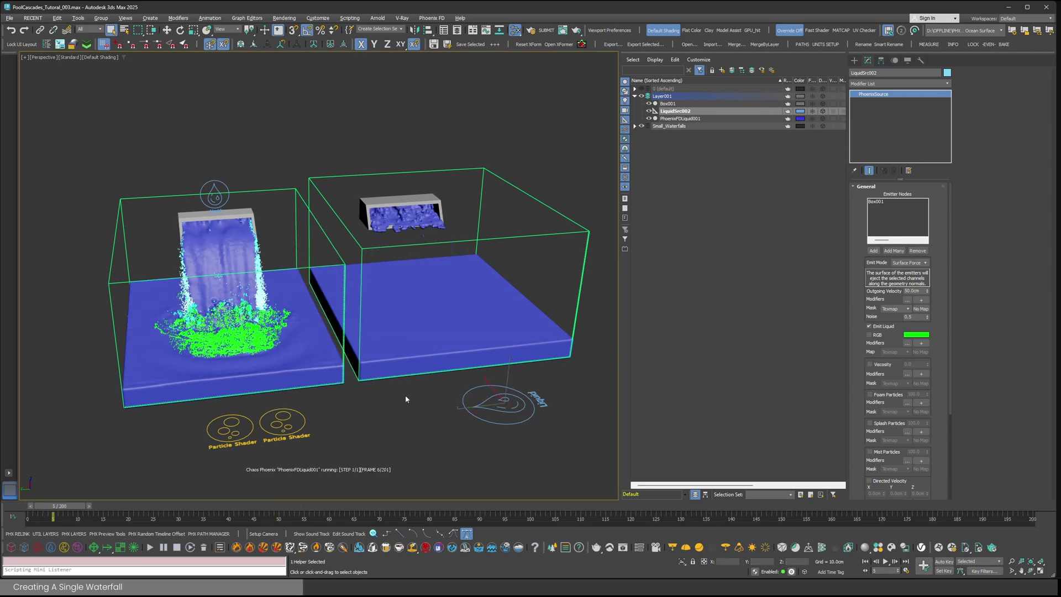
key(q)
click(405, 396)
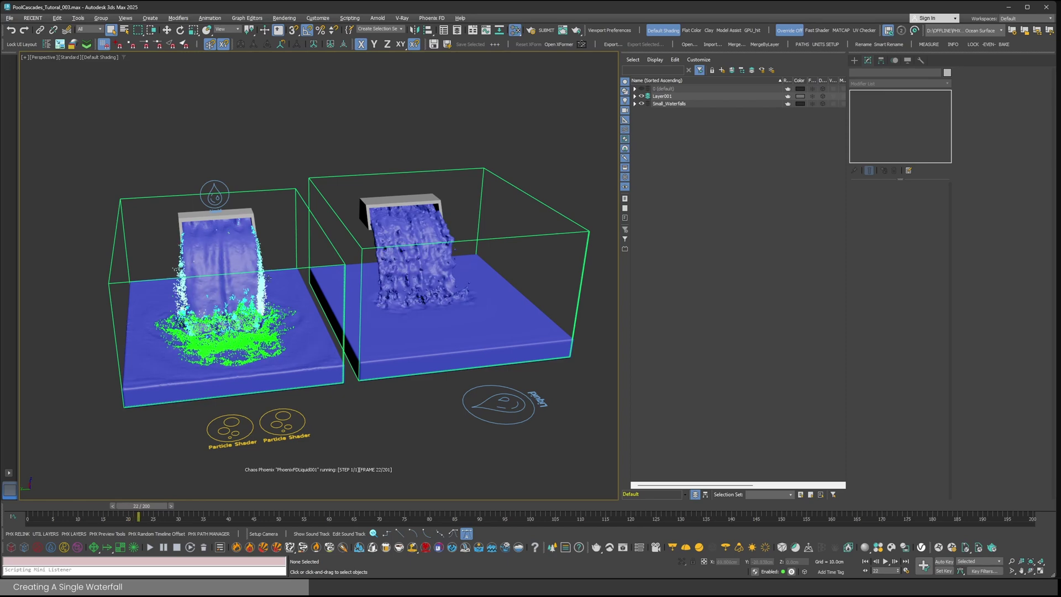
- Check the existing simulator's Steps Per Frame and set it on the running new simulator, trying 4 and settling on 2
click(230, 288)
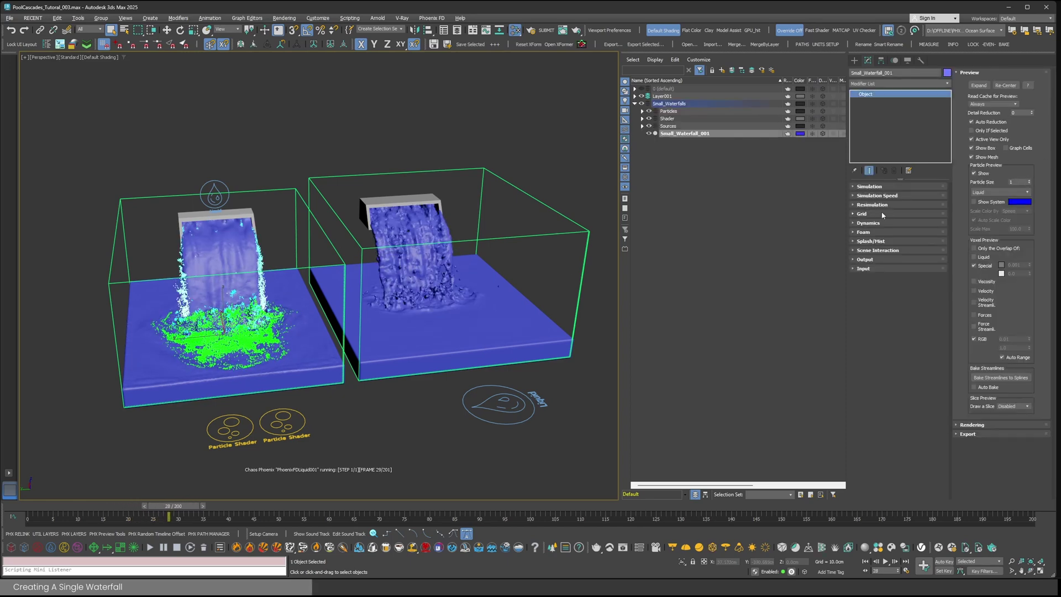
click(869, 223)
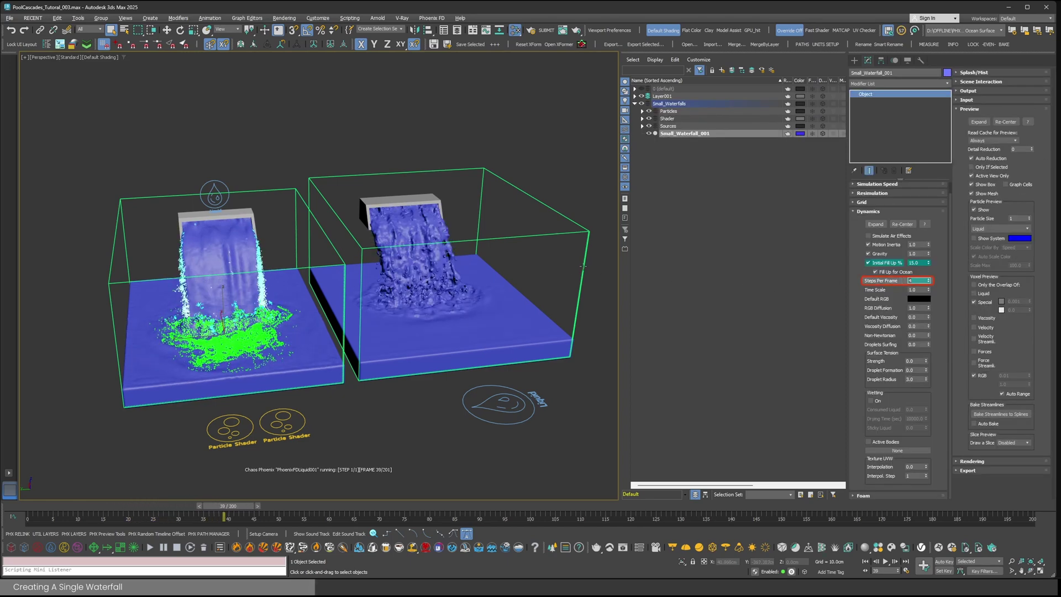
click(409, 259)
text(4)
key(Return)
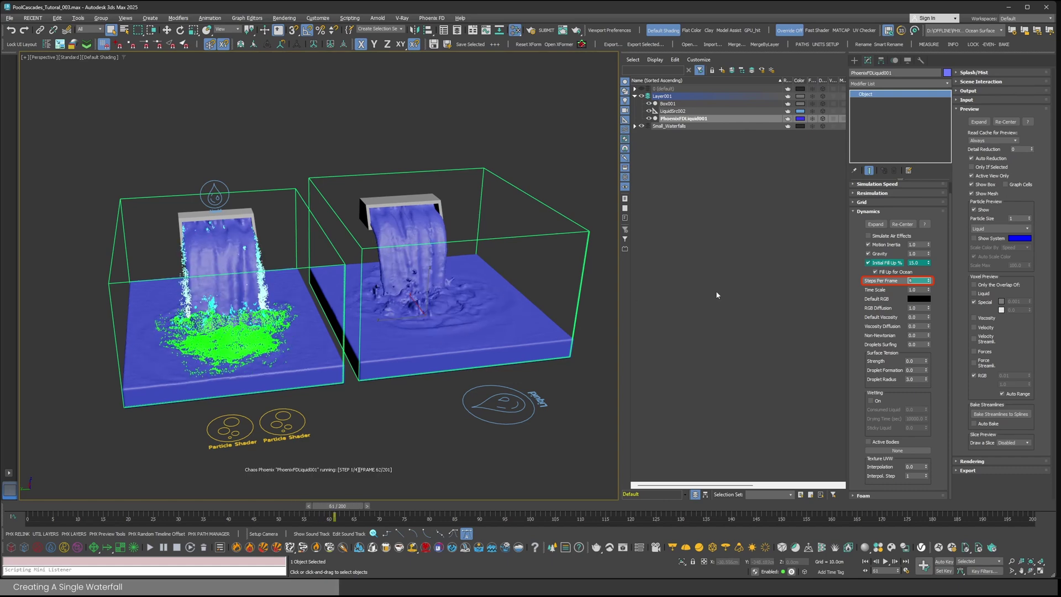
double_click(911, 281)
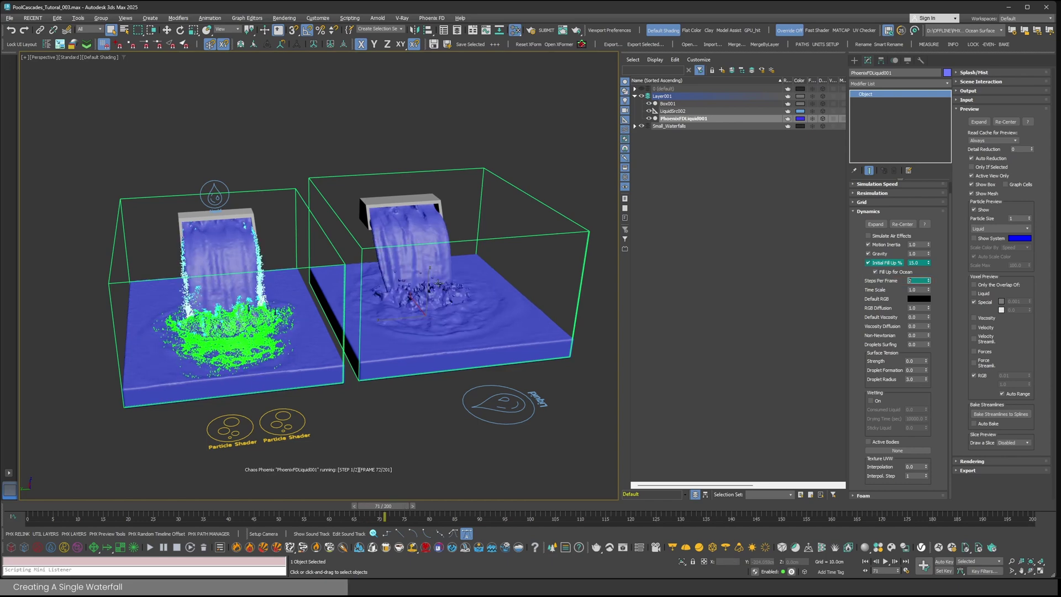
alt+middle_drag(438, 284, 419, 298)
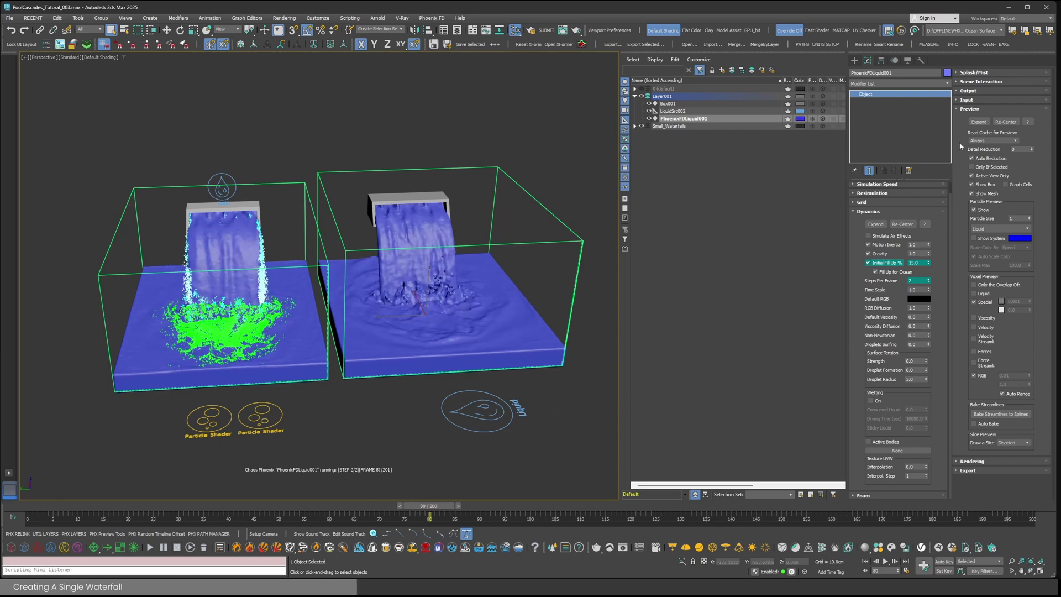
- Enable Splash/Mist on the new simulator without creating a particle shader for the splashes
click(971, 109)
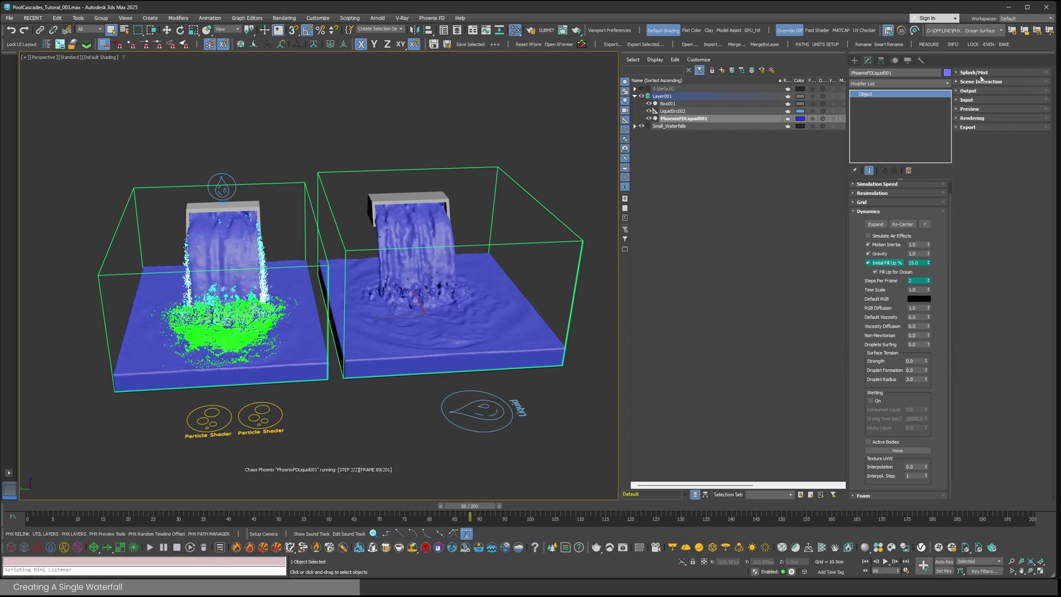
click(978, 74)
click(976, 98)
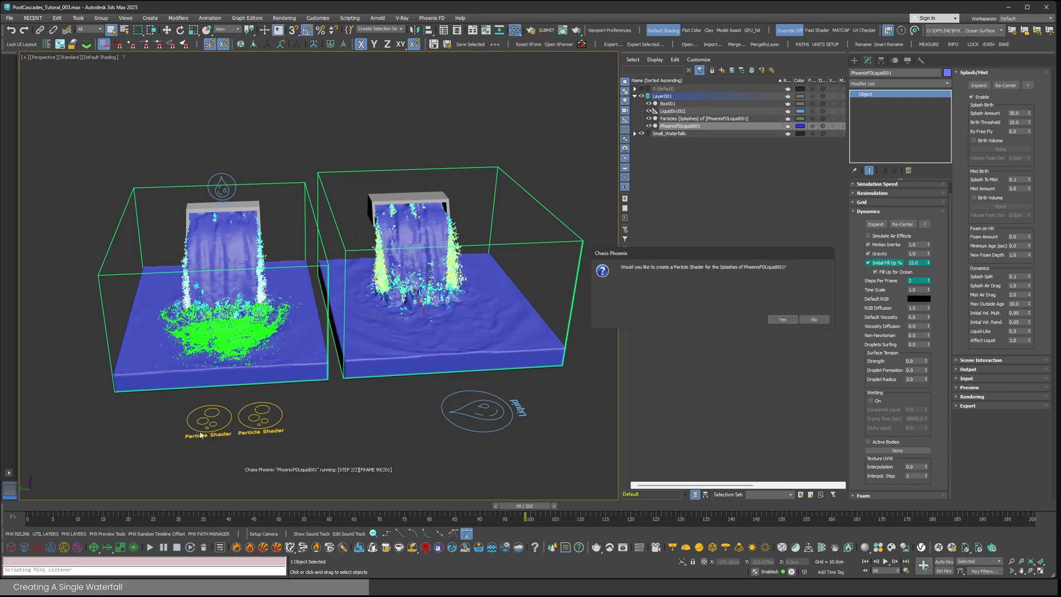
click(810, 320)
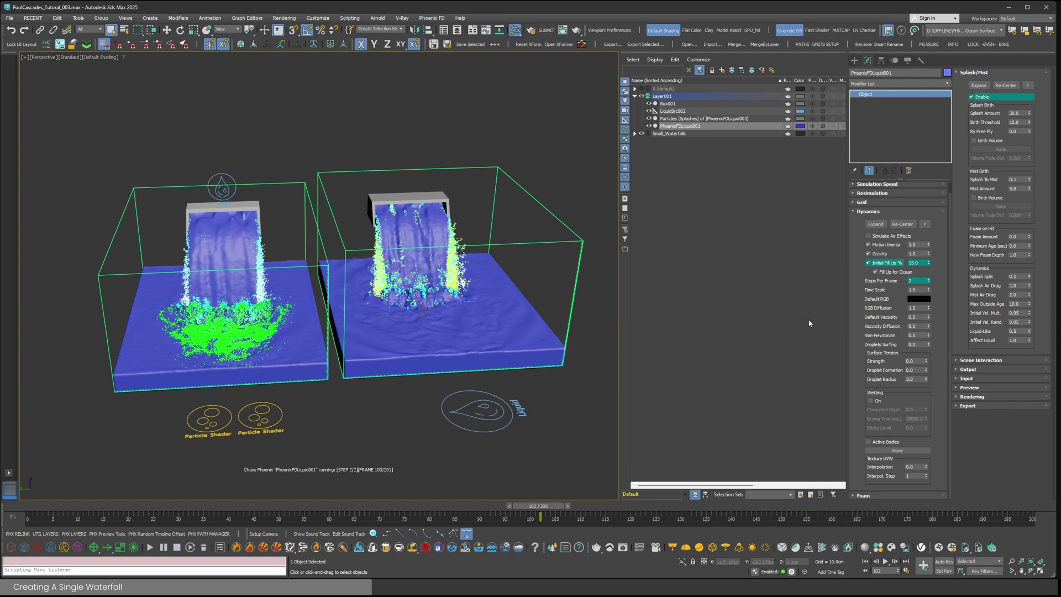
scroll(449, 274, up, 3)
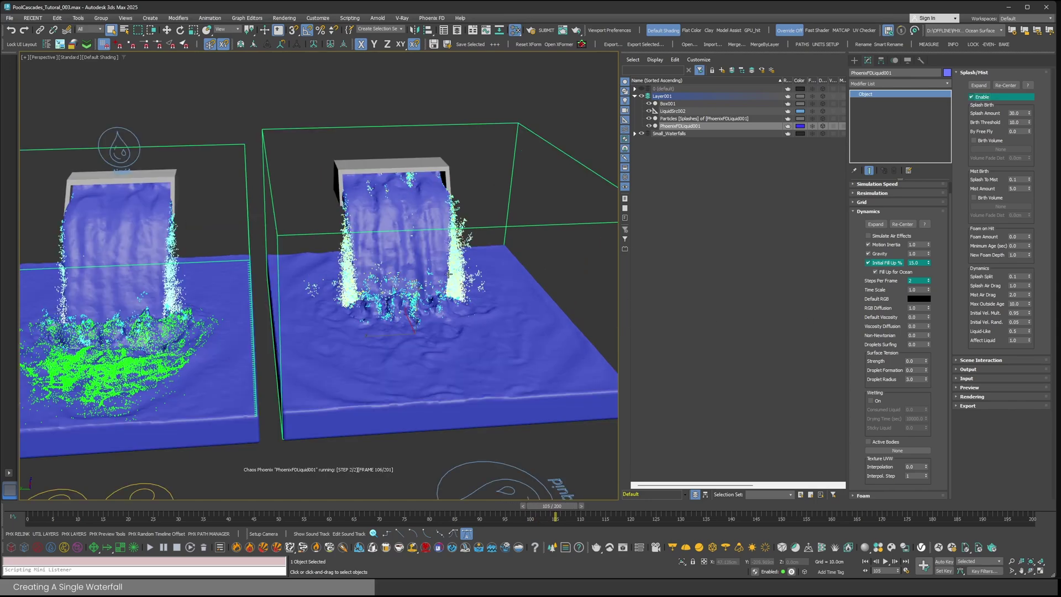
scroll(450, 274, down, 3)
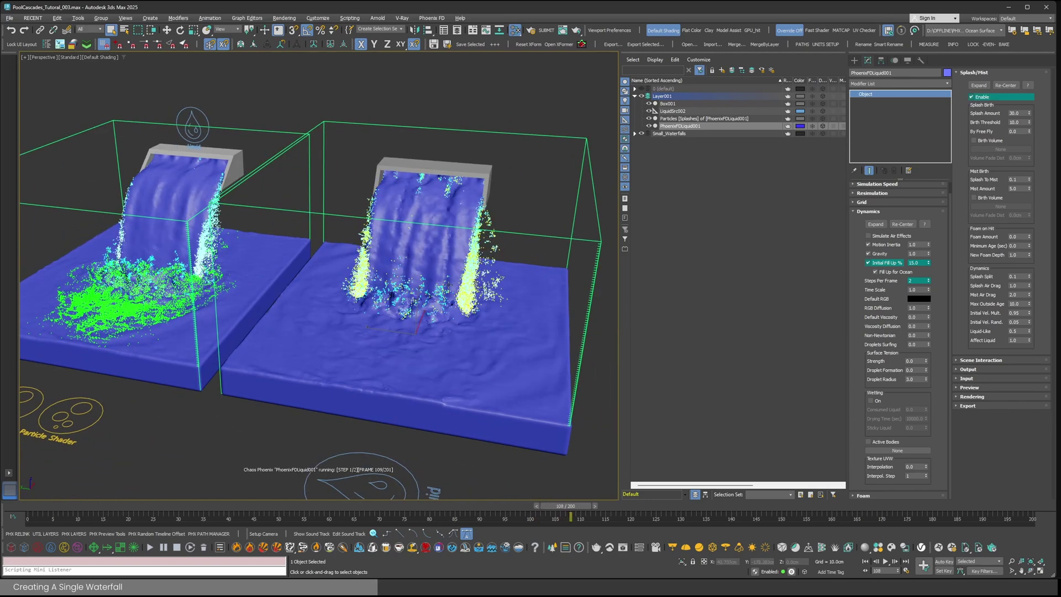
scroll(448, 285, up, 4)
scroll(448, 284, down, 2)
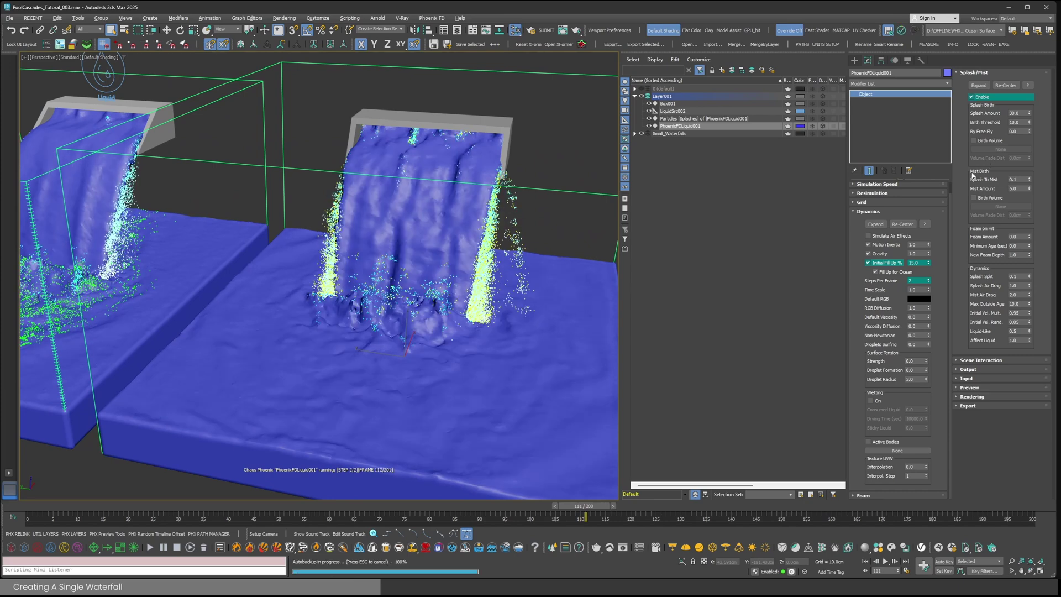
click(978, 388)
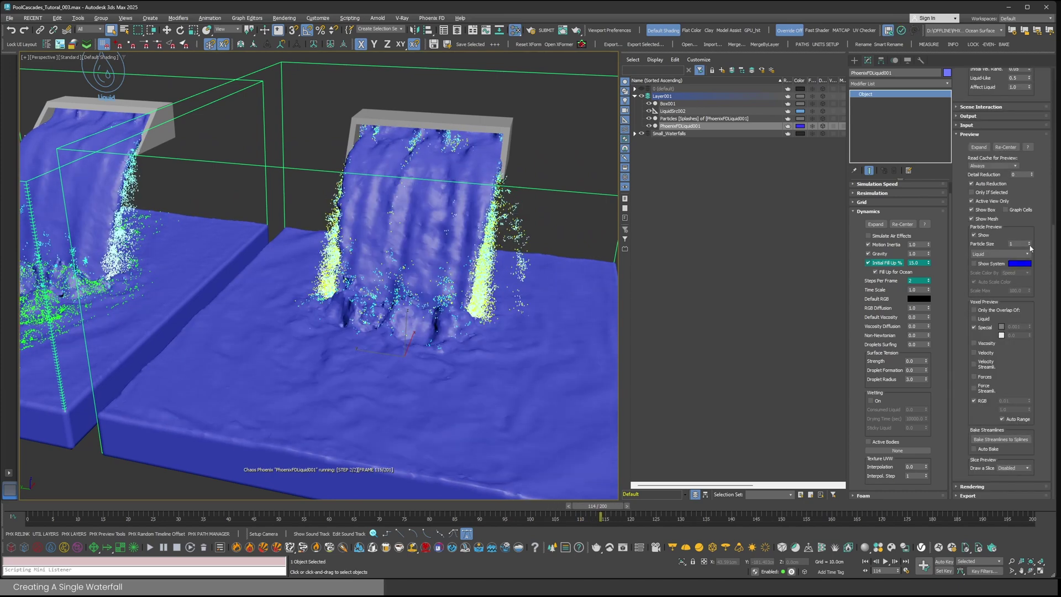
mouse_move(1029, 246)
mouse_down()
mouse_move(1030, 224)
mouse_move(1030, 248)
mouse_up()
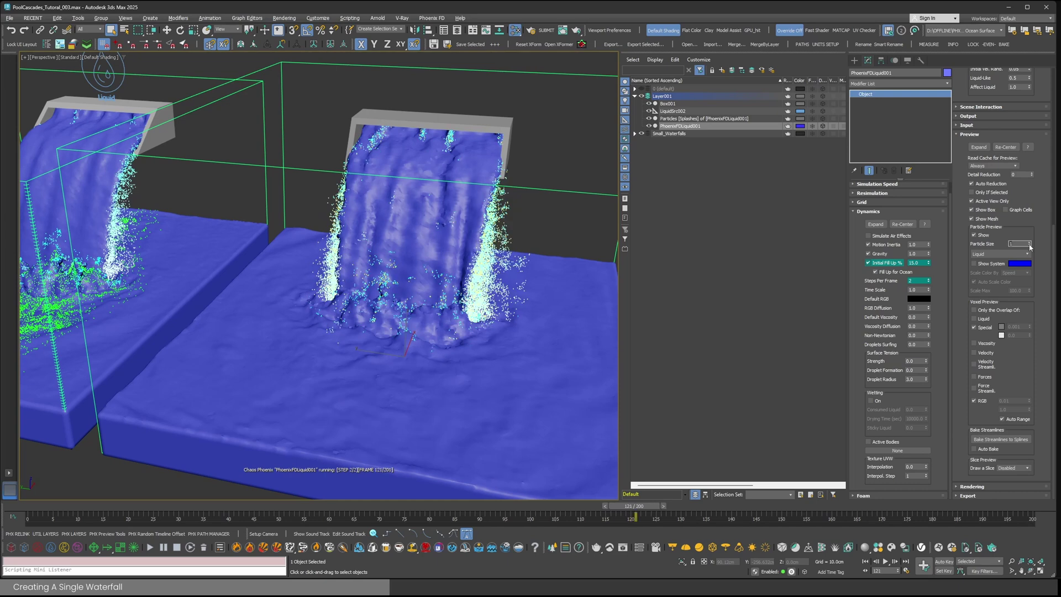
click(979, 135)
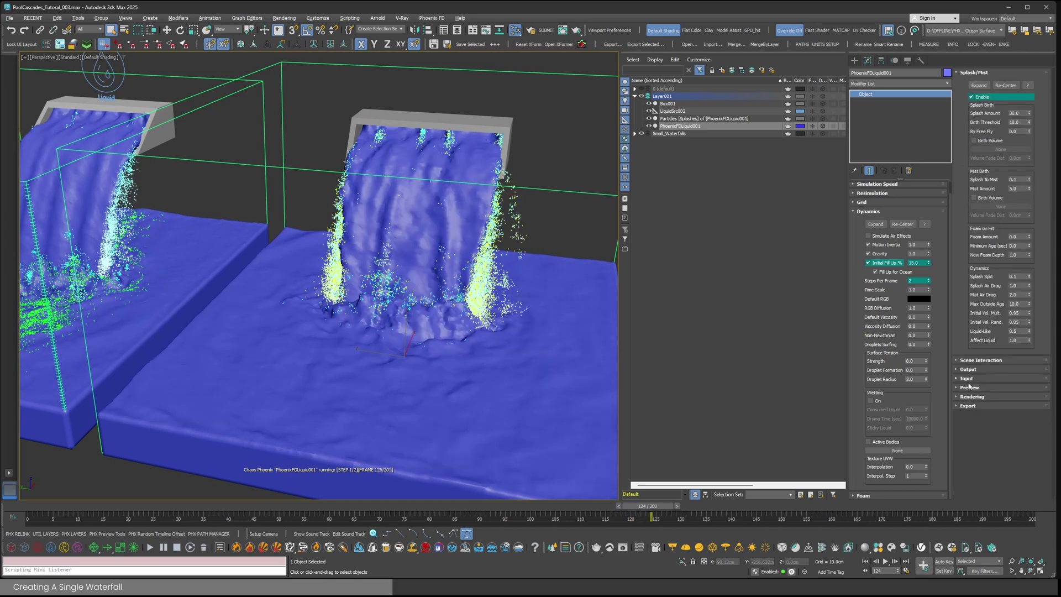
- Set the new simulator's Mist Amount to 0 and inspect the splashes around the waterfall
double_click(1010, 188)
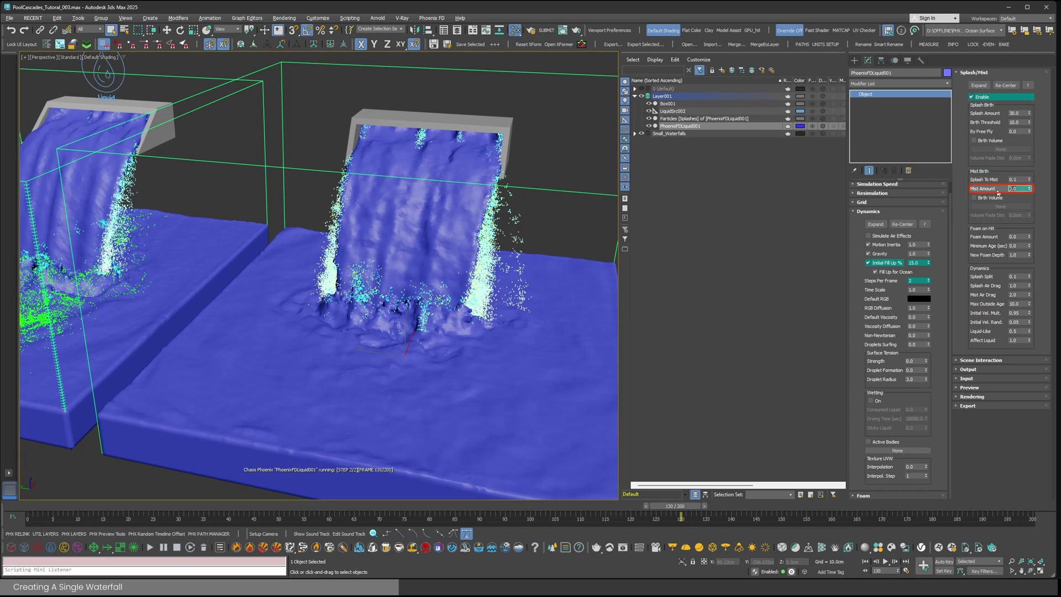
text(0)
key(Return)
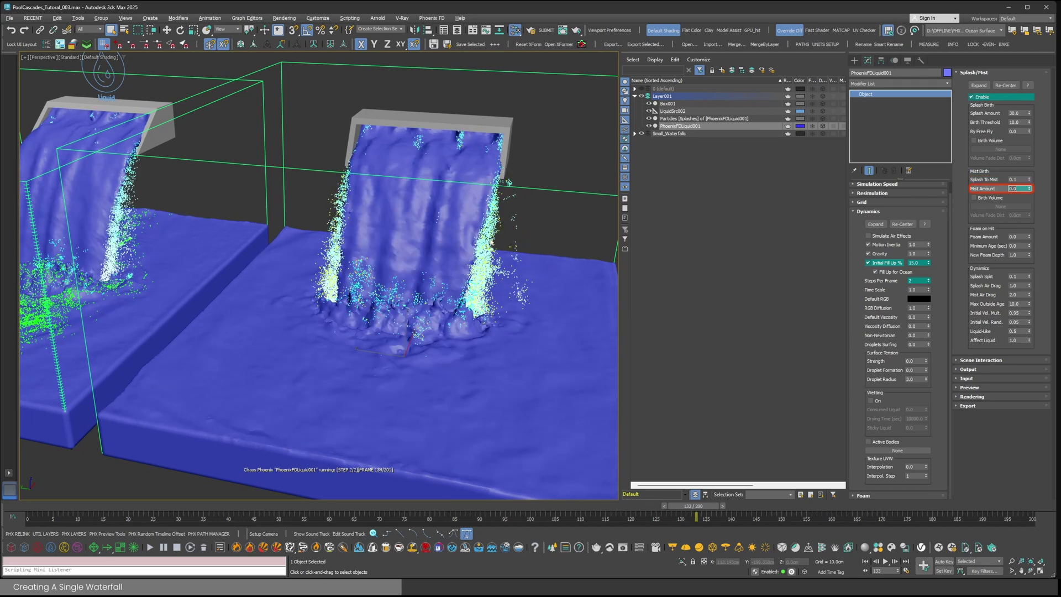
alt+middle_drag(490, 242, 449, 275)
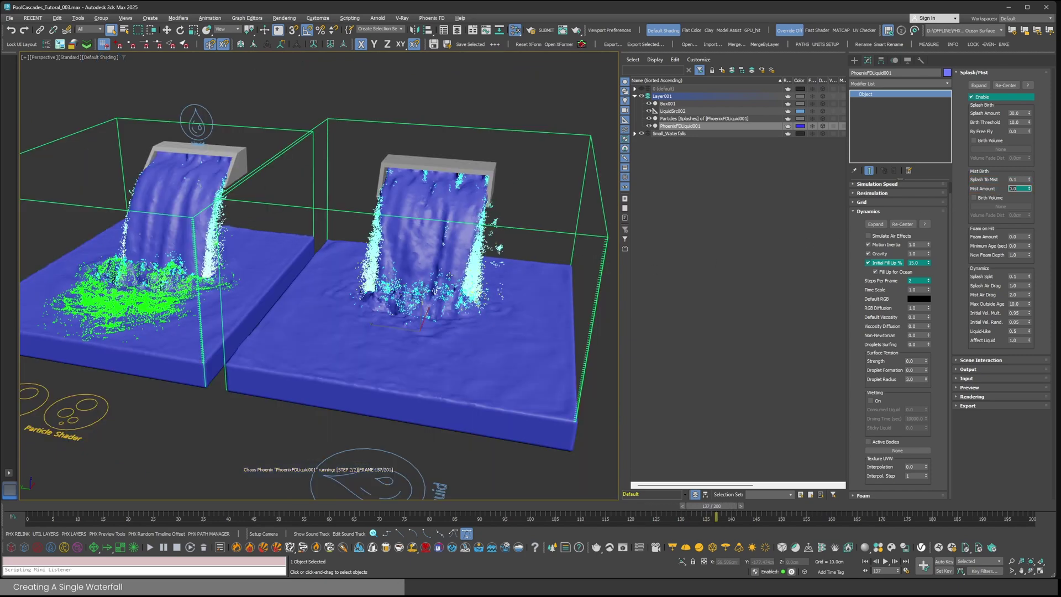
scroll(449, 275, up, 6)
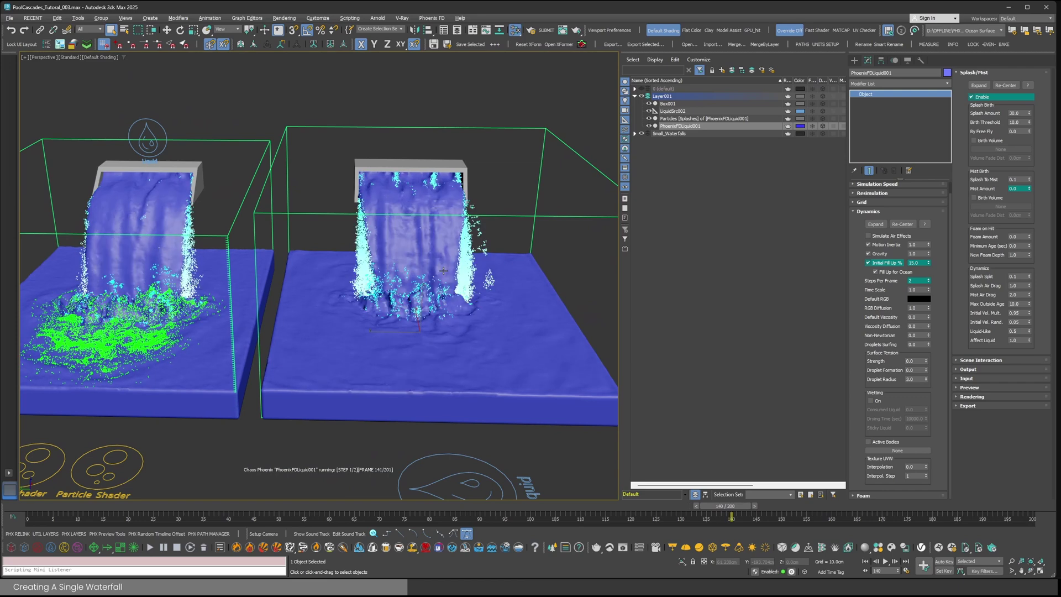
alt+middle_drag(444, 271, 423, 272)
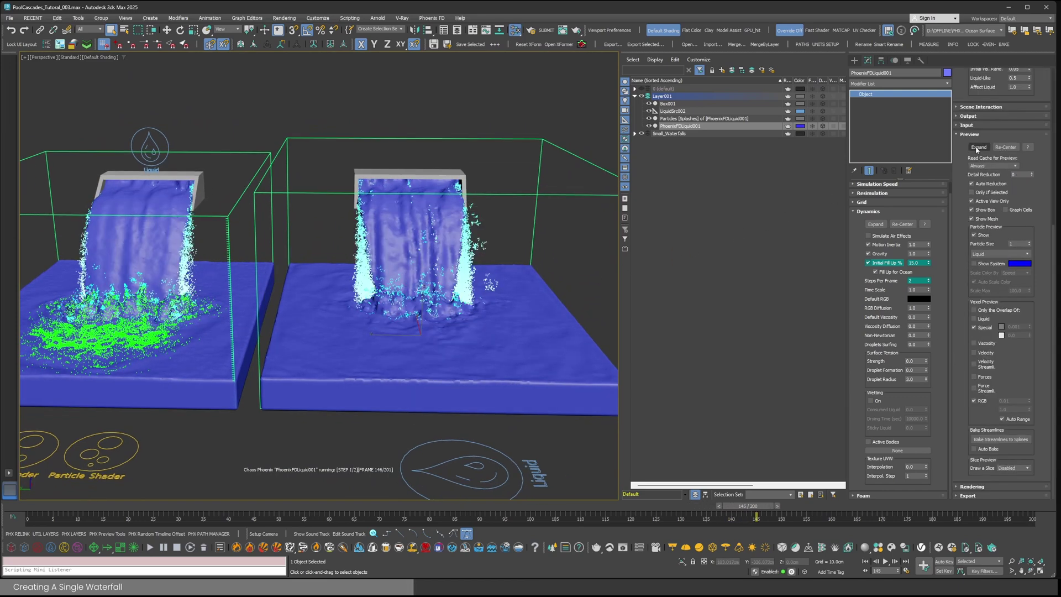
- Detach the new simulator's preview settings into a floating window and hide its Splashes particle system
click(979, 147)
drag(498, 123, 531, 122)
middle_drag(497, 287, 460, 285)
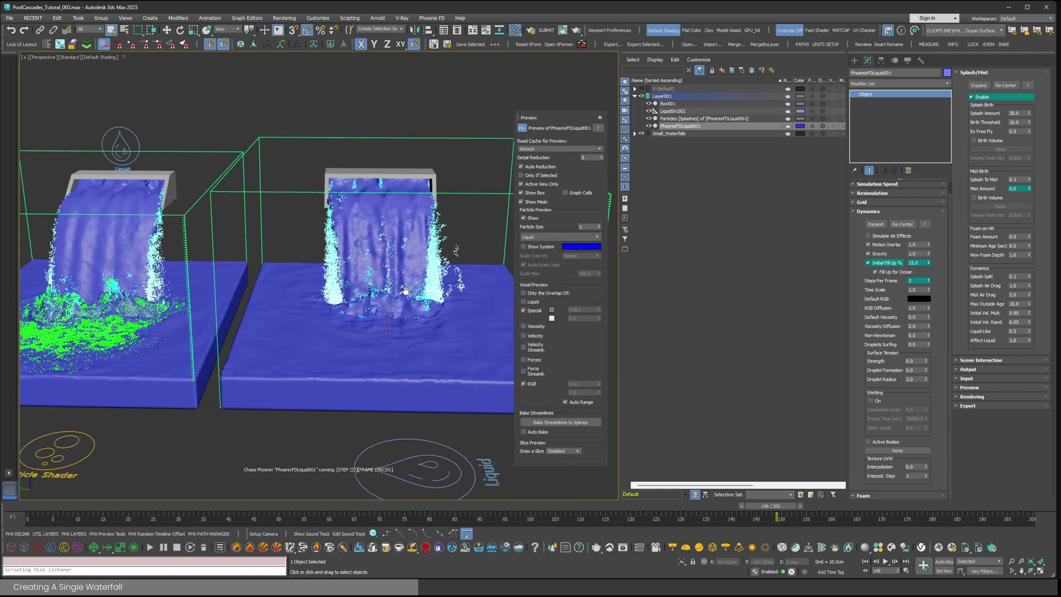
click(535, 237)
click(534, 255)
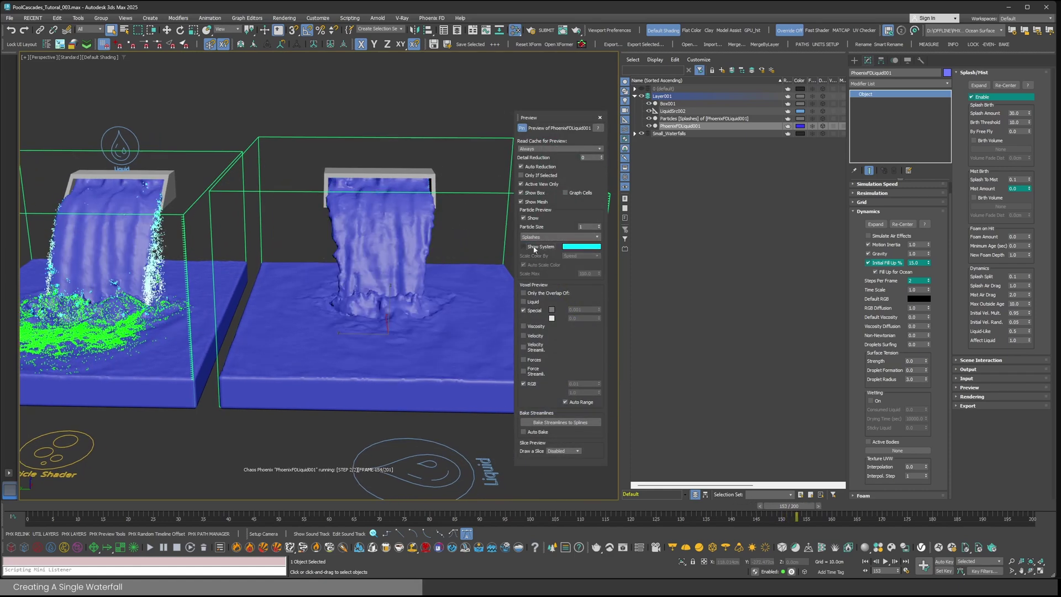
alt+middle_drag(375, 280, 367, 284)
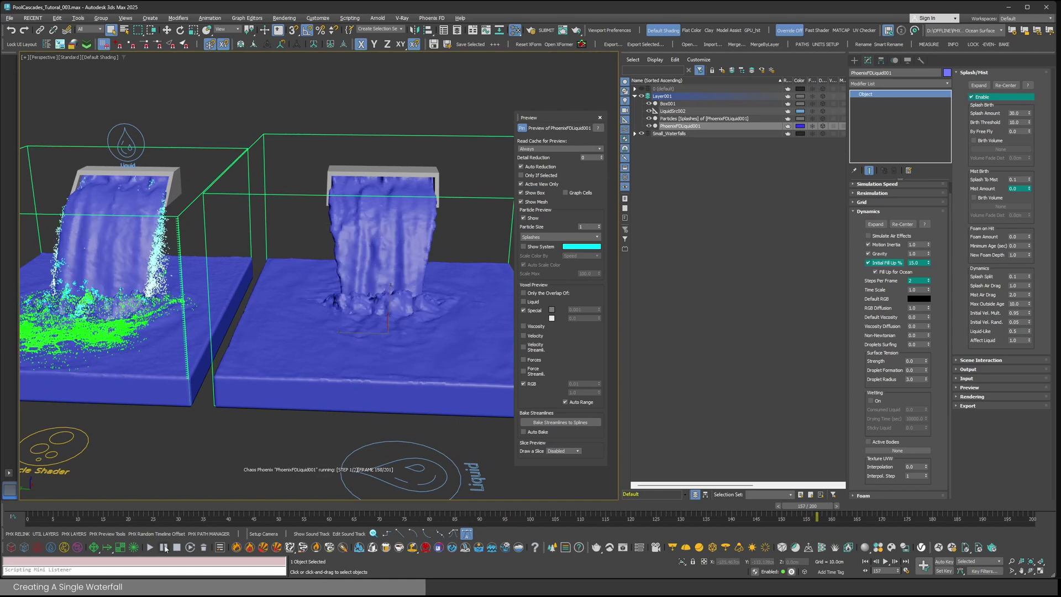
- Detach the existing simulator's preview settings into a floating window, hide its Splashes particle system, and resume the simulation
click(186, 326)
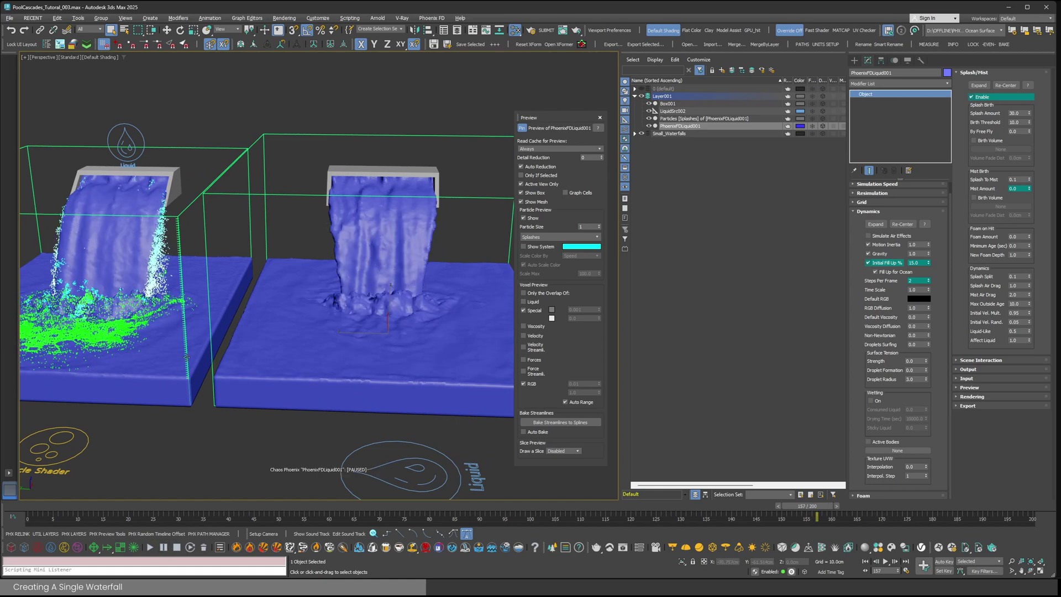
click(978, 388)
scroll(387, 315, down, 3)
click(52, 239)
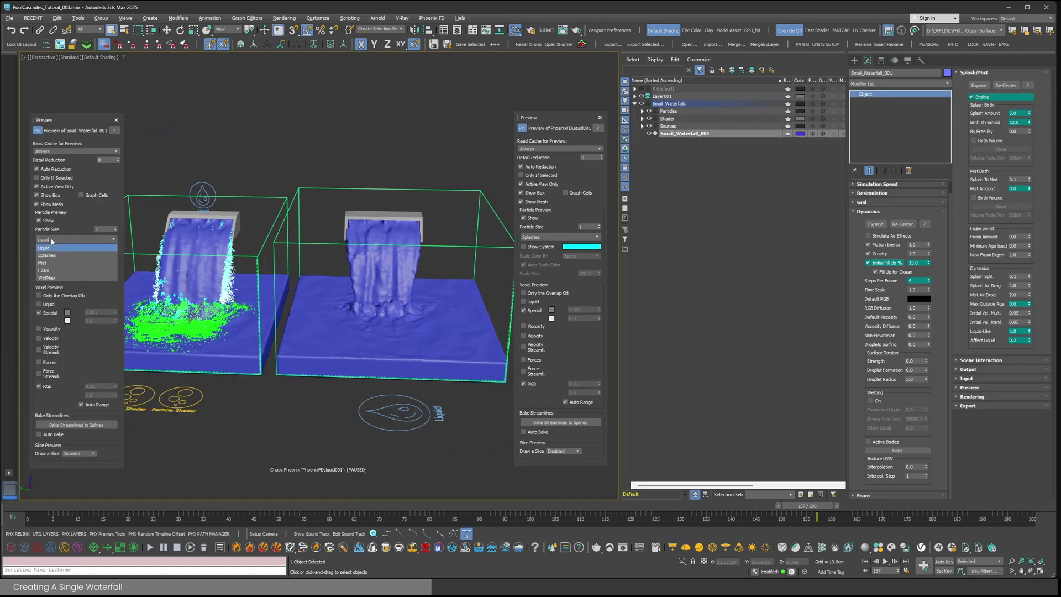
click(47, 255)
alt+middle_drag(347, 276, 406, 267)
alt+middle_drag(229, 254, 245, 266)
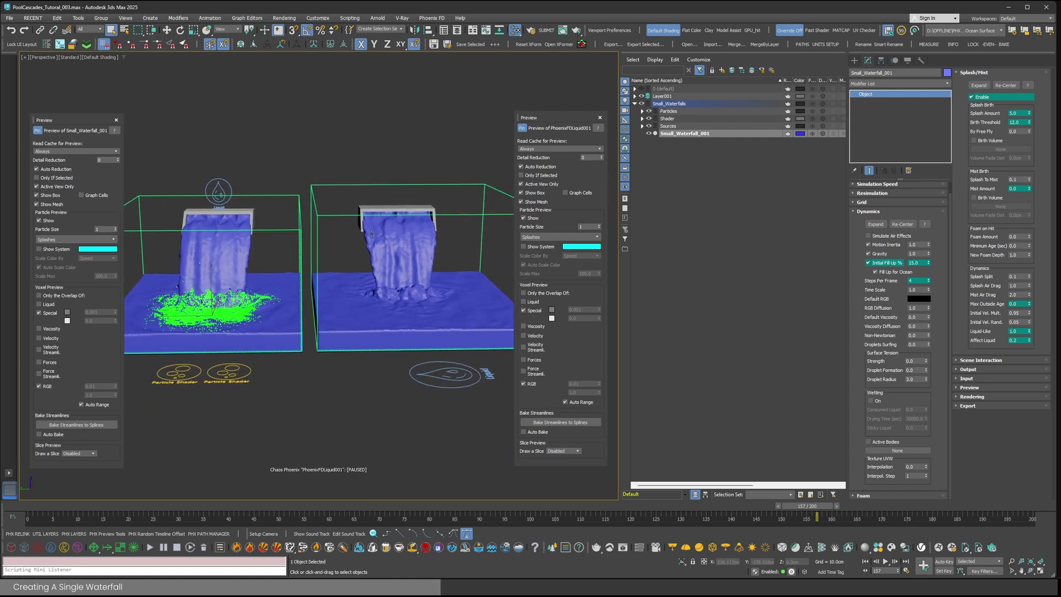
alt+middle_drag(422, 275, 415, 274)
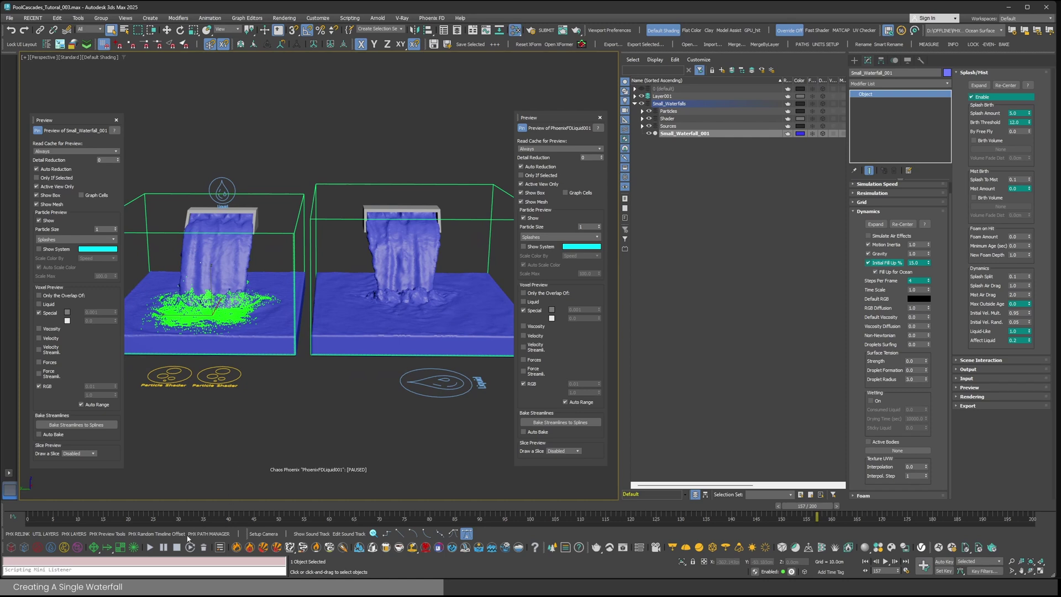
click(151, 547)
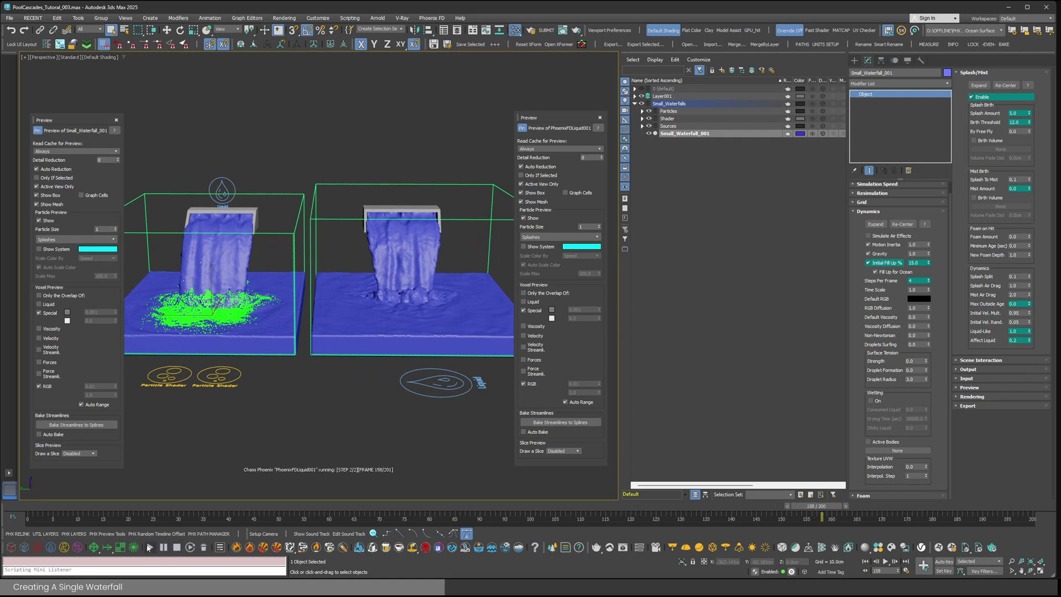
- Try Affect Liquid at 0 on the new simulator, settle on the existing simulator's 0.2, and set Liquid-Like to 1
click(348, 218)
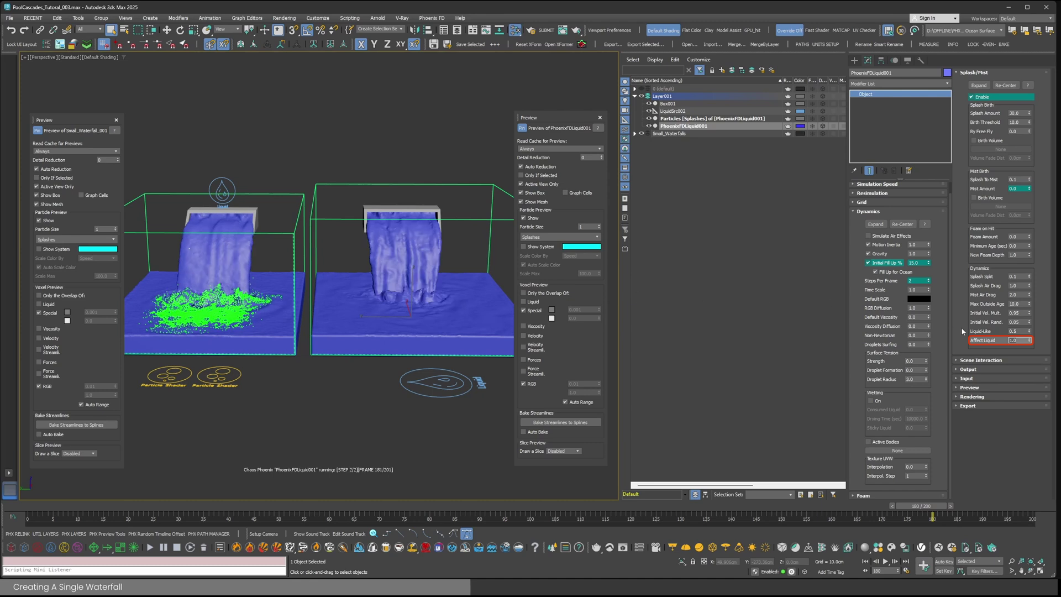
right_click(1030, 342)
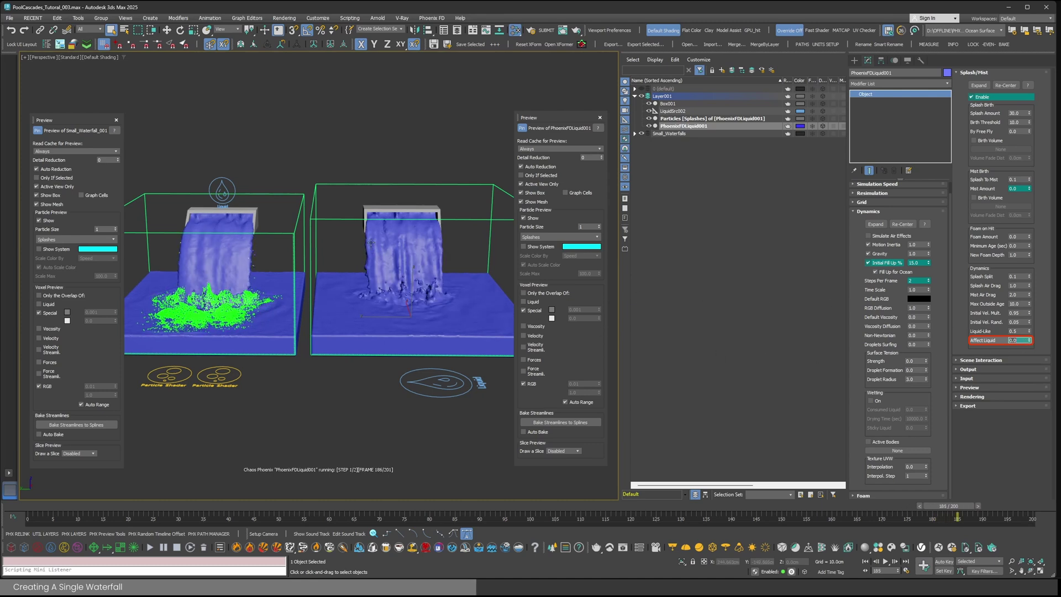
click(286, 235)
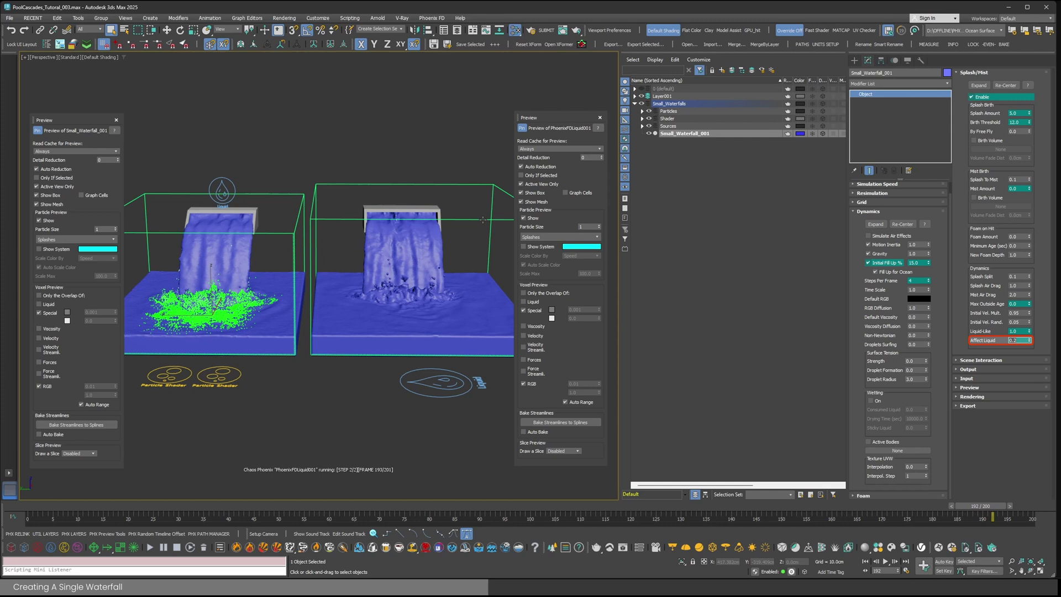
click(483, 220)
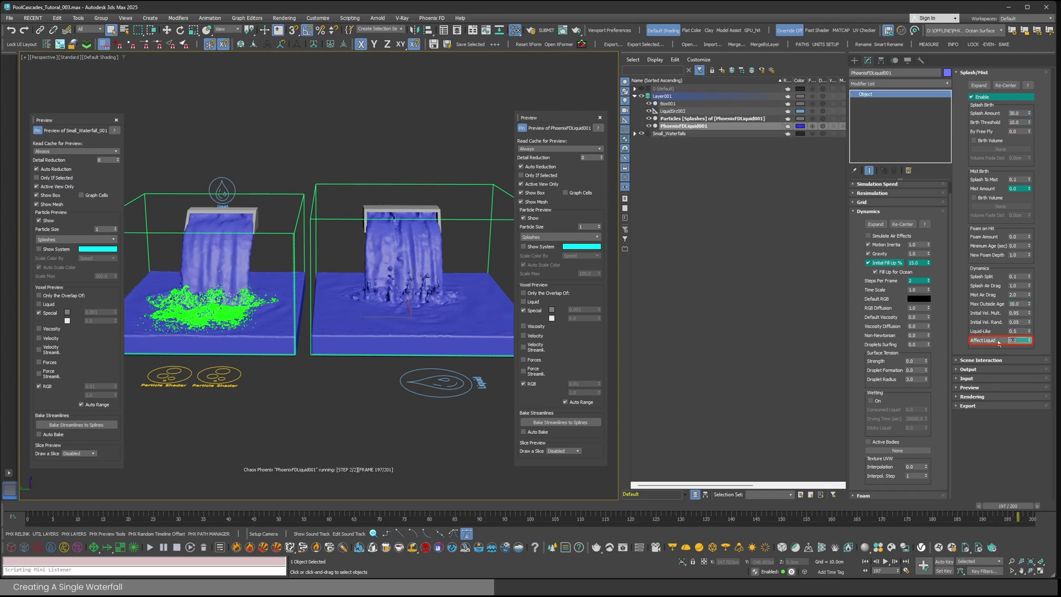
key(Return)
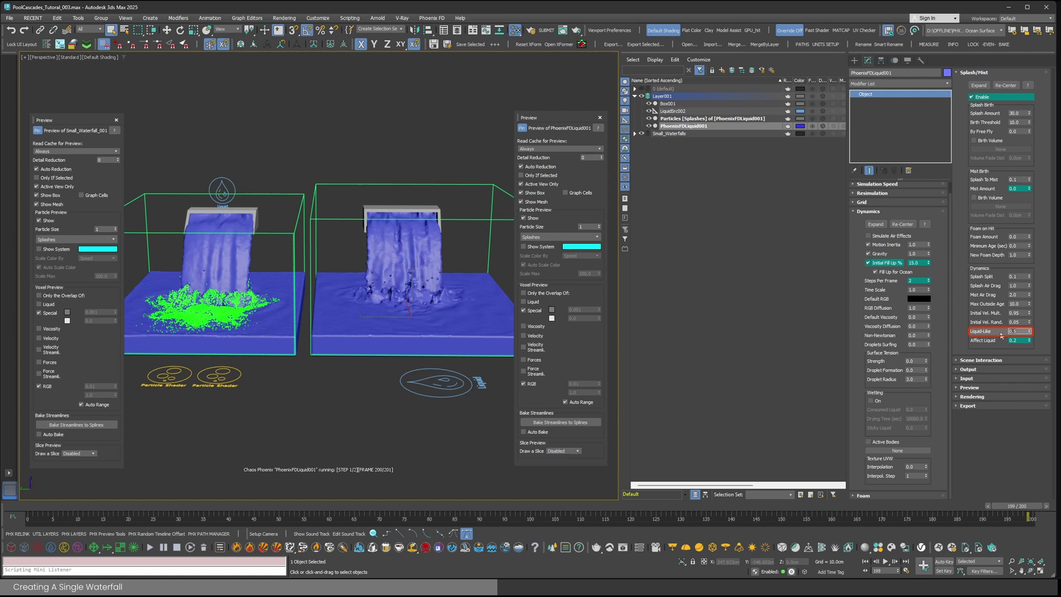
text(1.0)
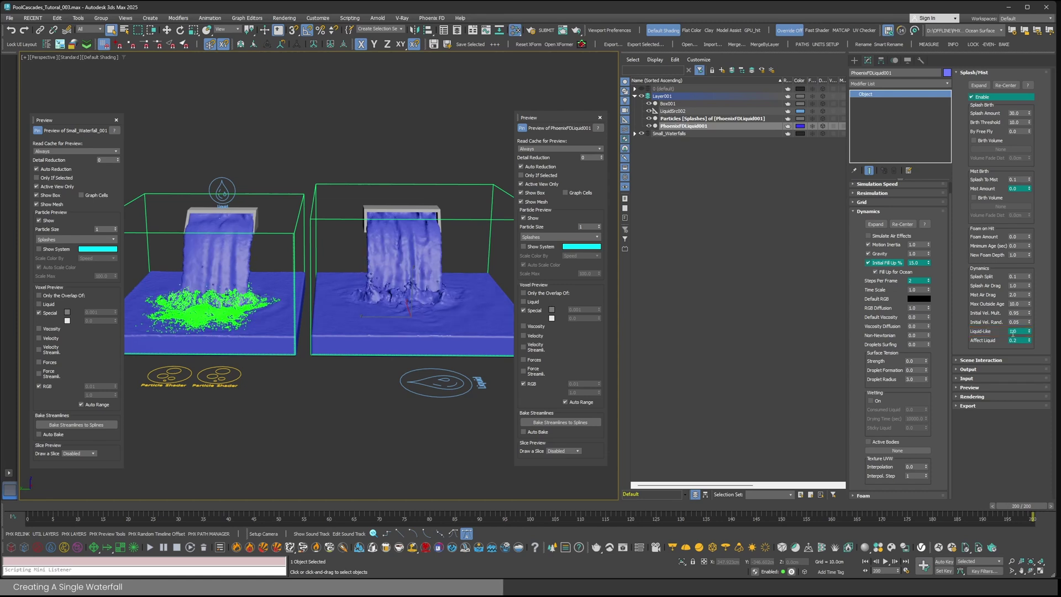
- Show the Splashes particle system on both simulators and restart the new simulation to compare their splashes
click(546, 249)
alt+middle_drag(415, 279, 410, 276)
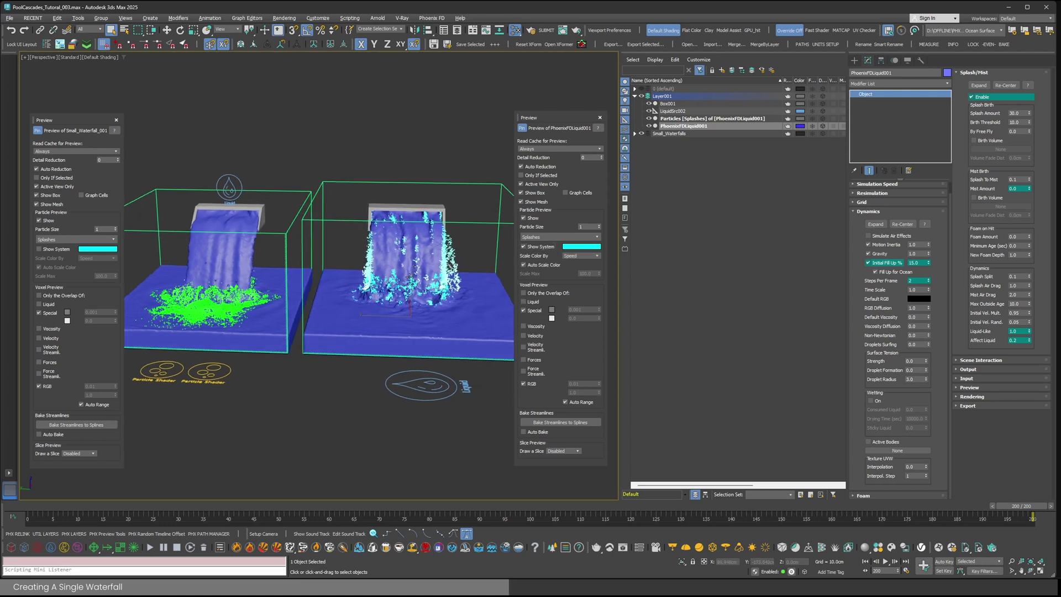
click(156, 547)
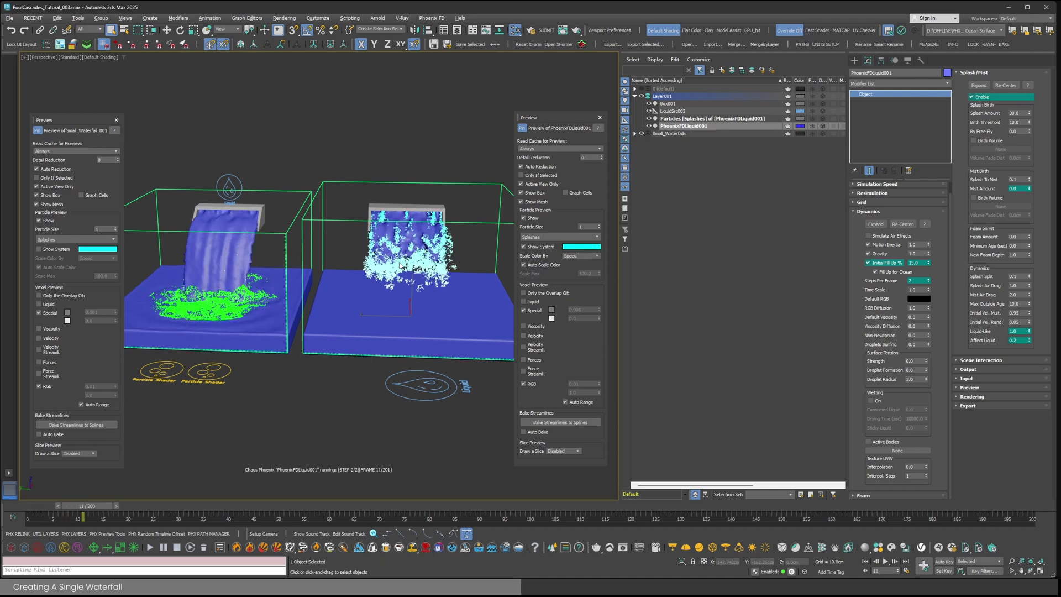
click(39, 248)
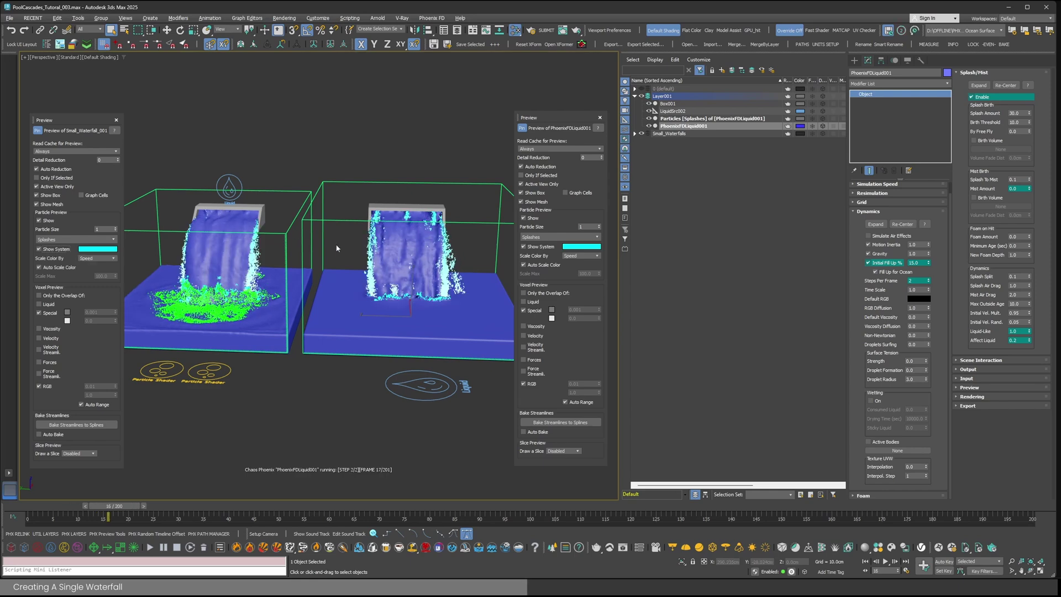
alt+middle_drag(420, 213, 399, 284)
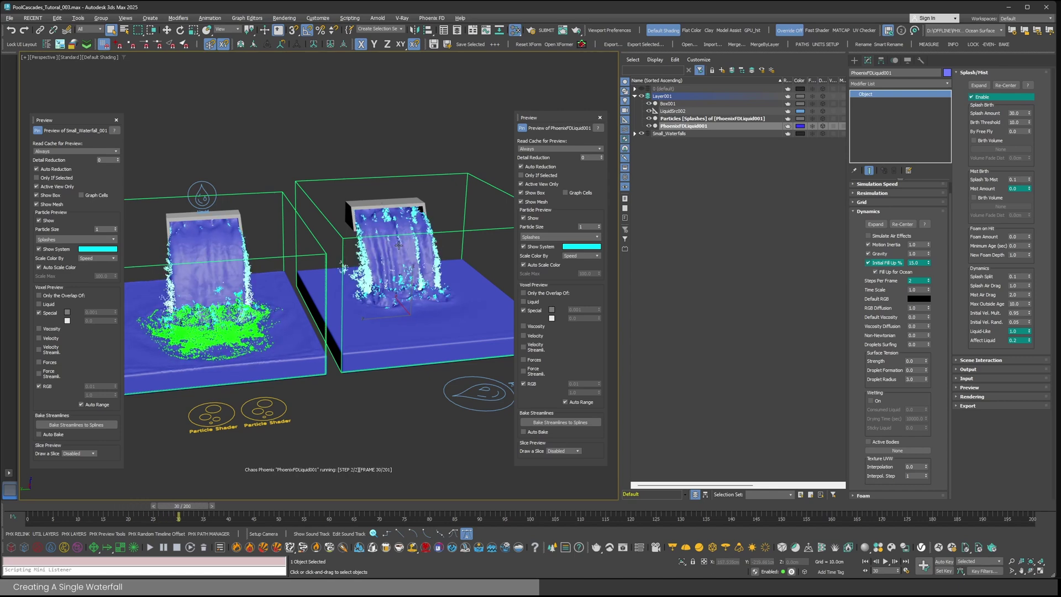
- Match the existing simulator's splash birth settings on the new one with Birth Threshold 12 and Splash Amount 5
click(281, 197)
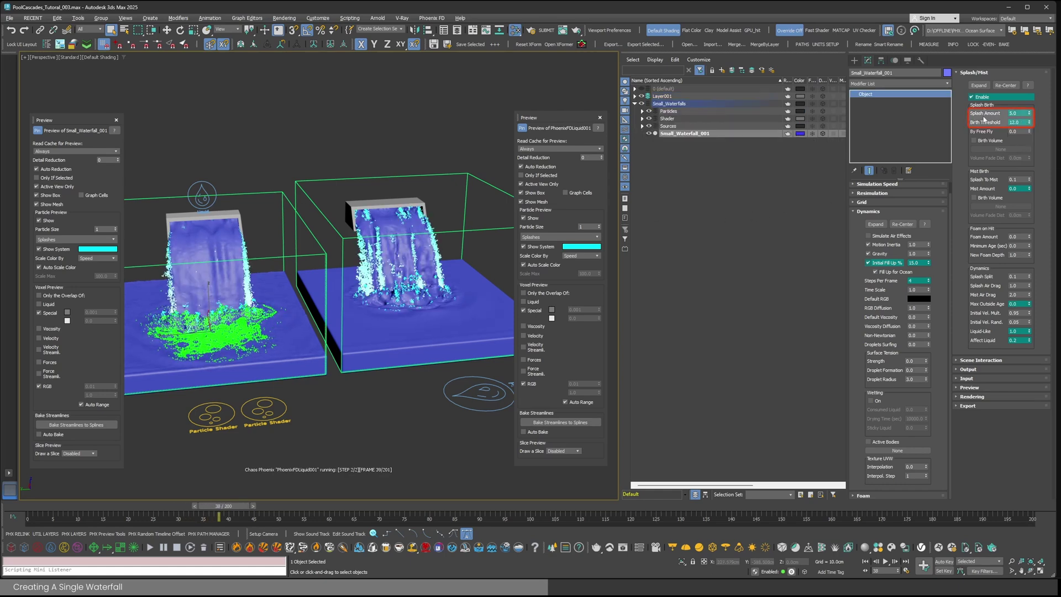
click(500, 189)
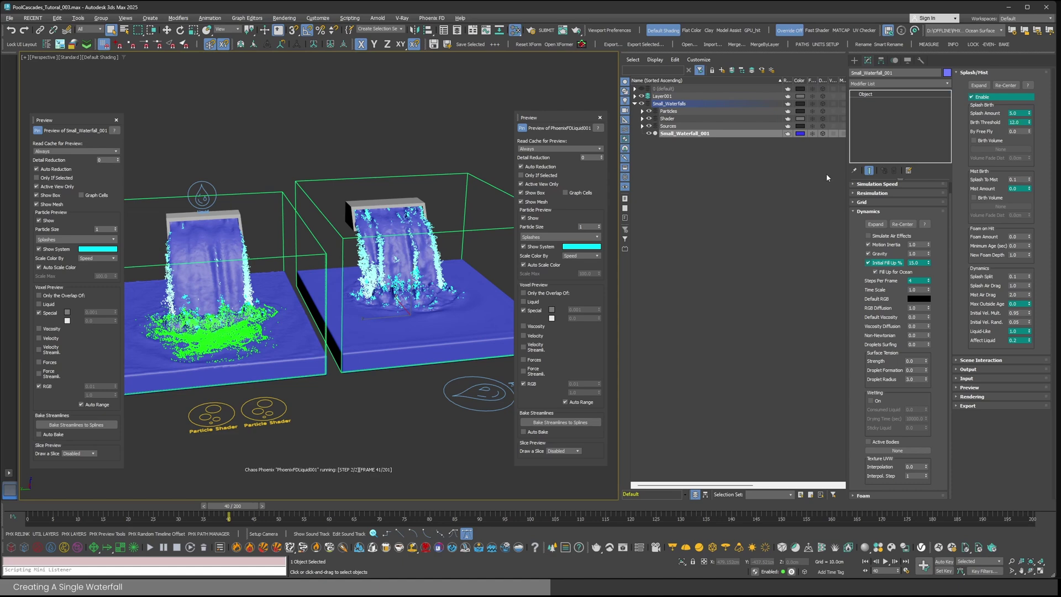
double_click(1021, 122)
text(12)
key(Return)
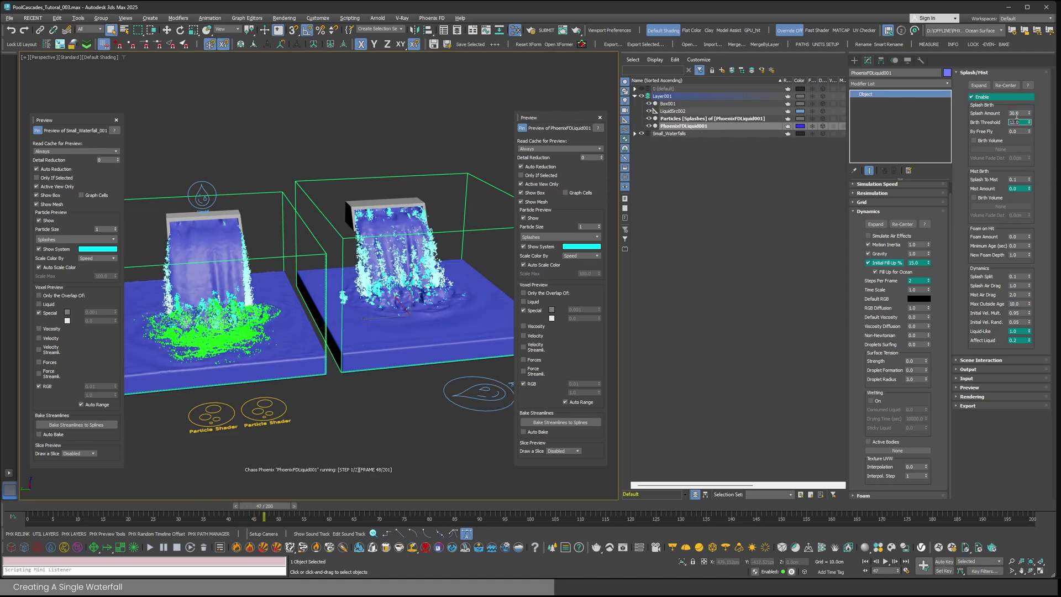
click(1016, 113)
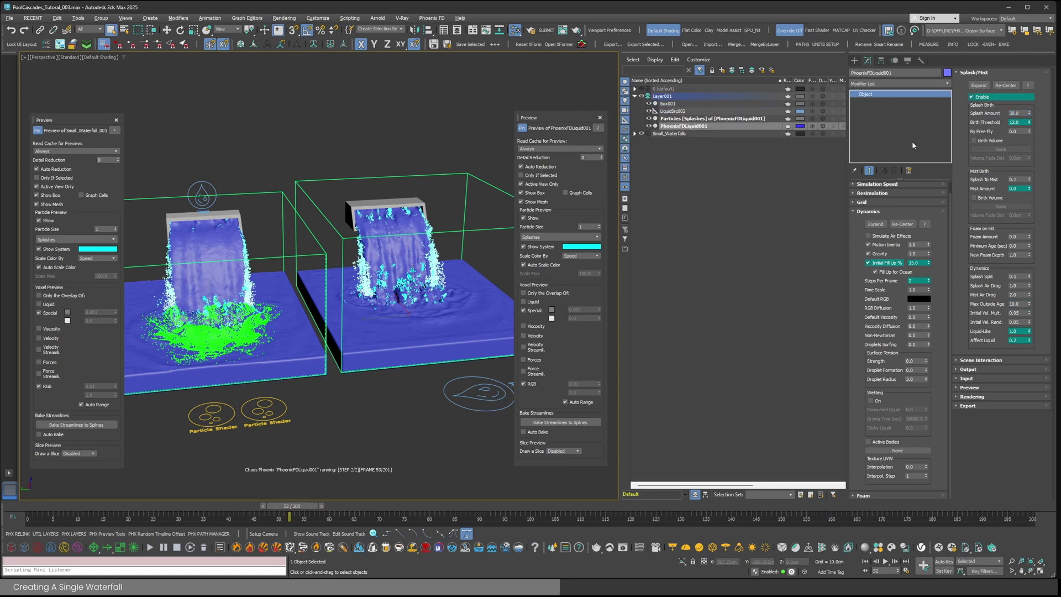
double_click(1016, 114)
text(5)
key(Return)
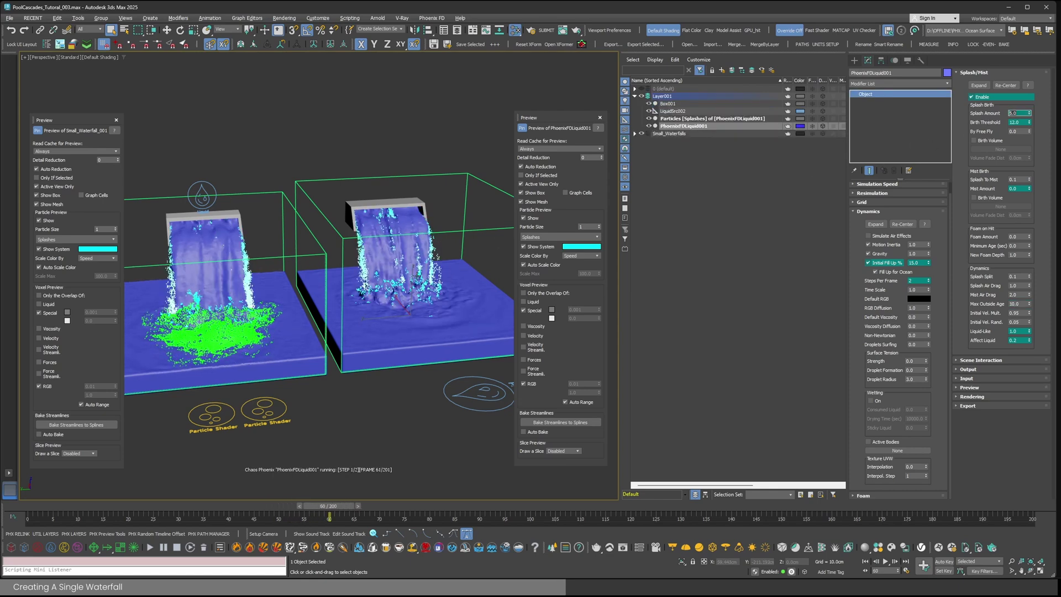
alt+middle_drag(417, 275, 400, 263)
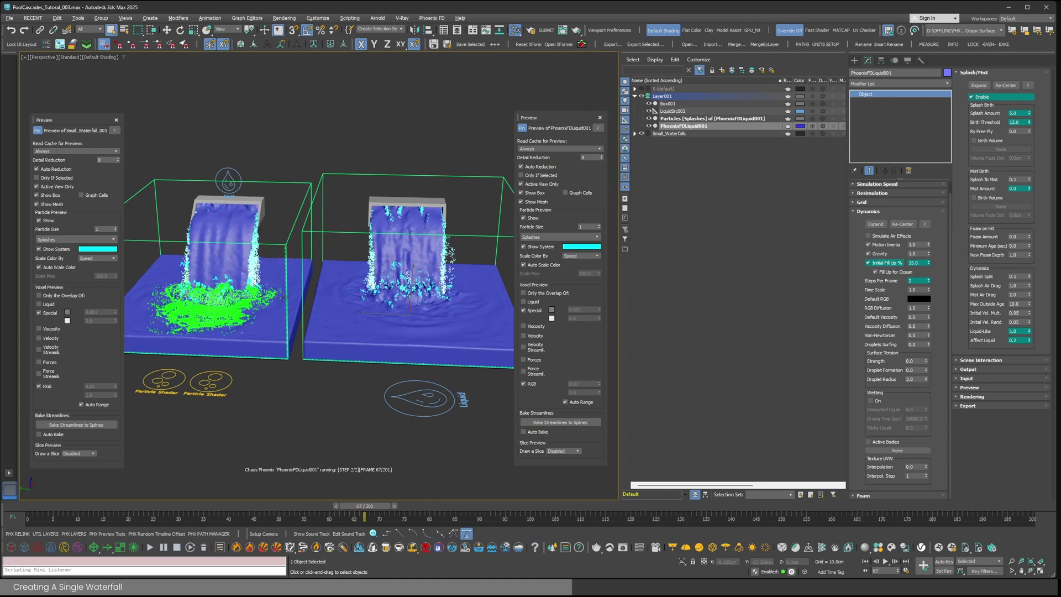
alt+middle_drag(429, 272, 413, 269)
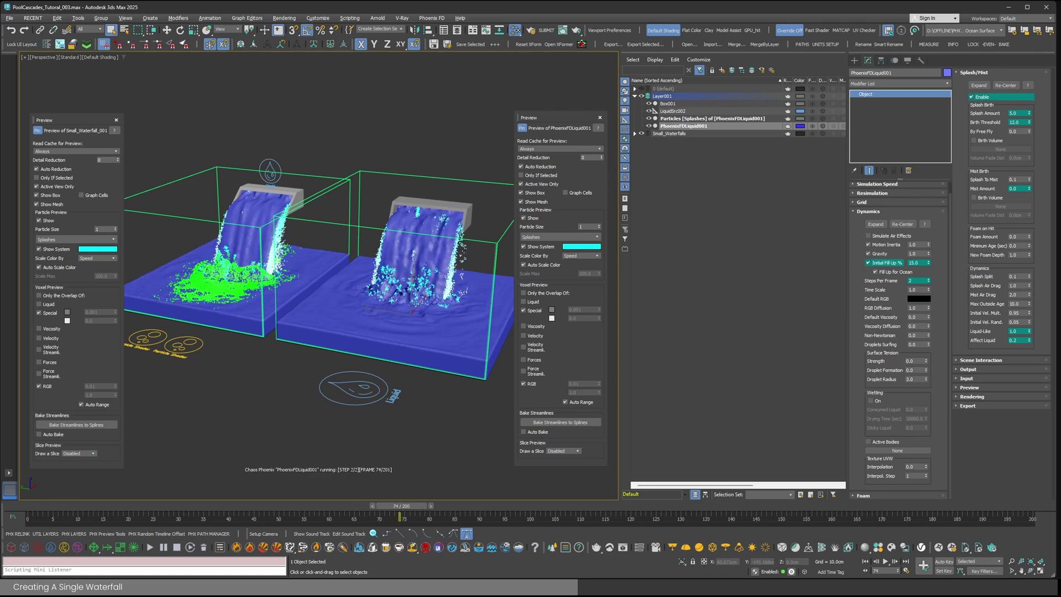
alt+middle_drag(413, 269, 445, 268)
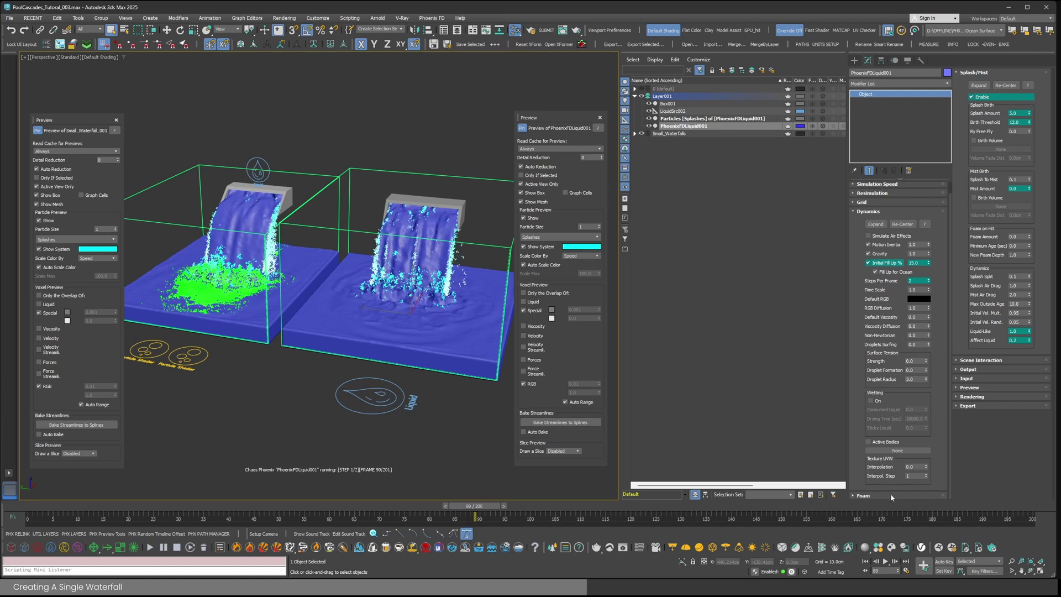
- Enable Foam on the new simulator without creating a particle shader for it
click(860, 496)
click(972, 97)
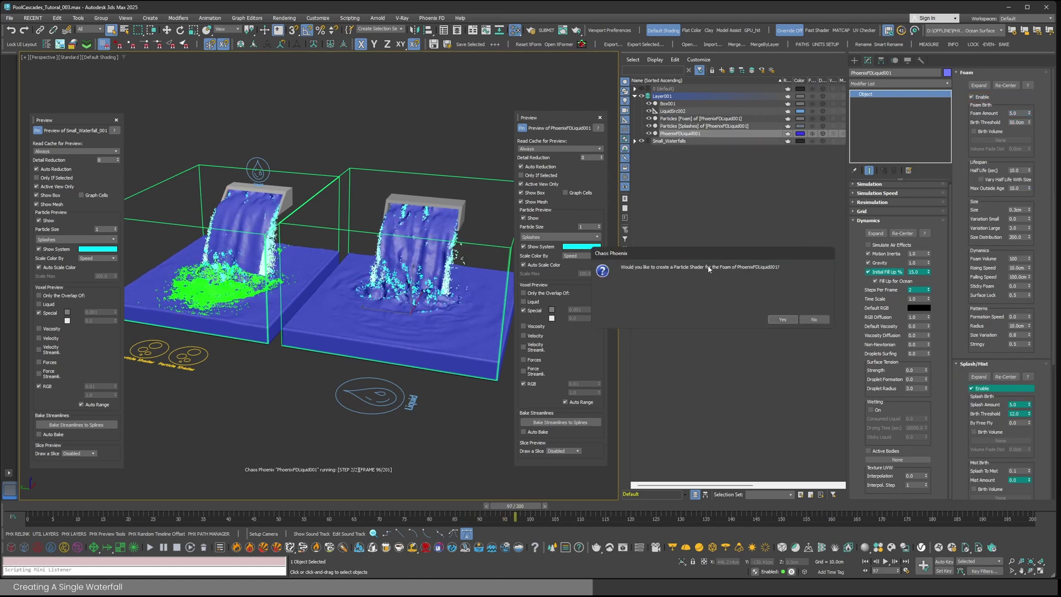
click(813, 320)
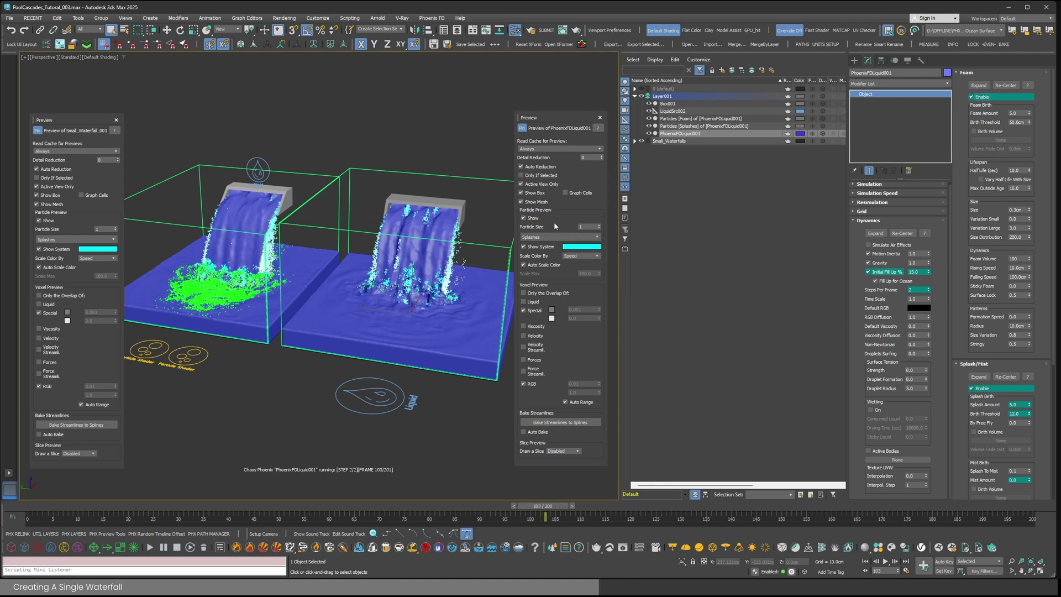
- Hide the new simulator's mesh and Splashes particles in the preview to isolate the foam
click(521, 202)
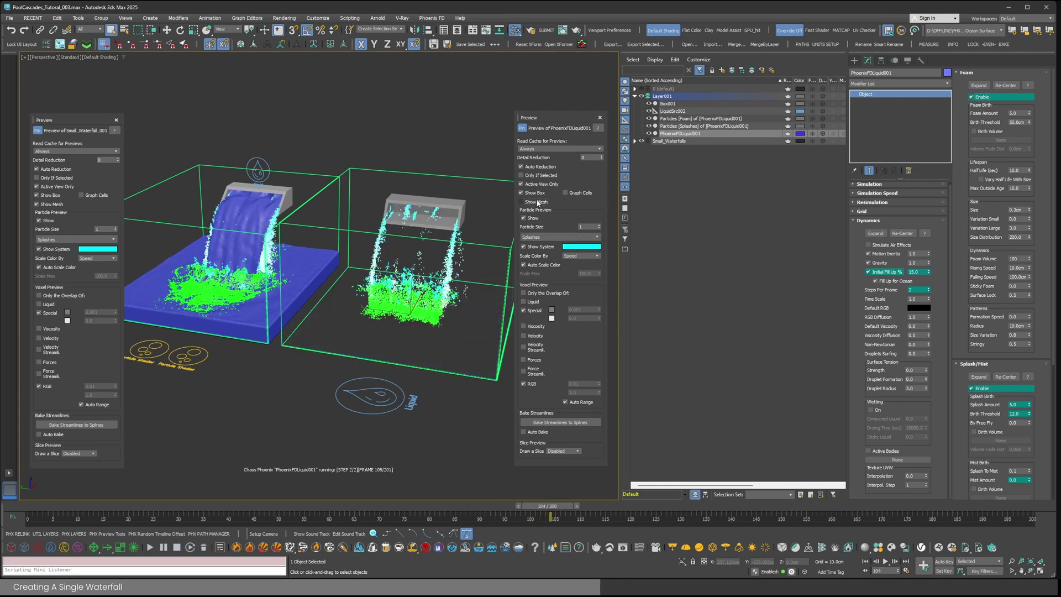
click(534, 249)
alt+middle_drag(414, 316, 397, 324)
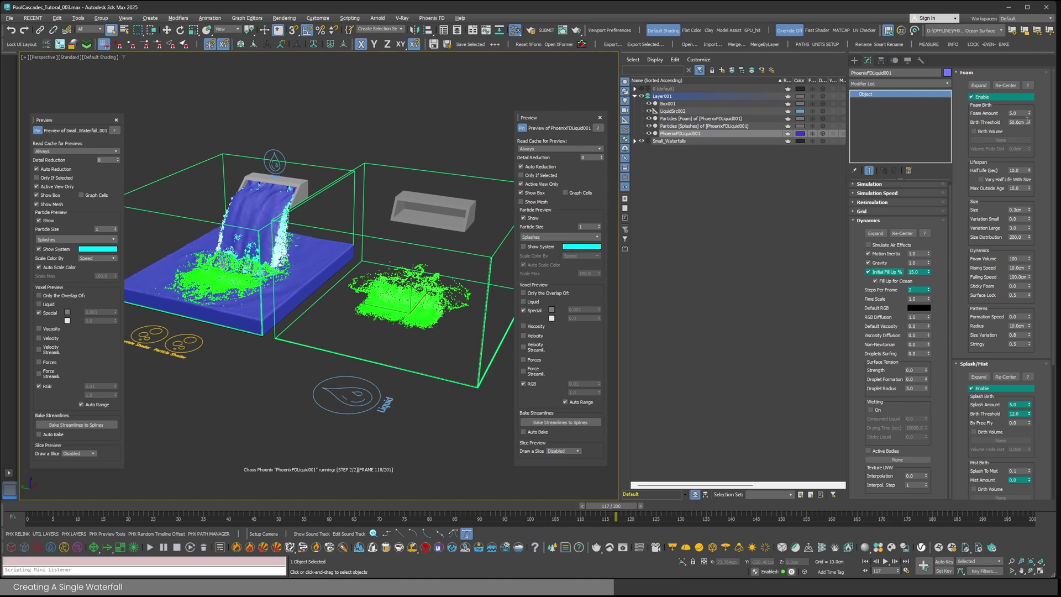
- Try a foam Birth Threshold of 200 cm on the new simulator and restart its simulation
drag(1026, 122, 1003, 122)
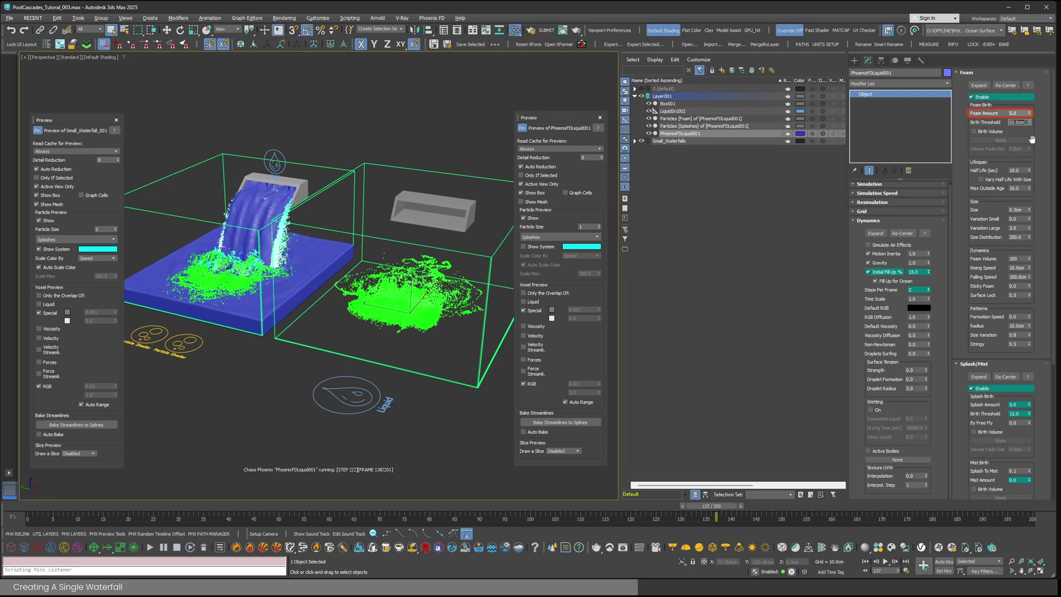
text(200)
key(Return)
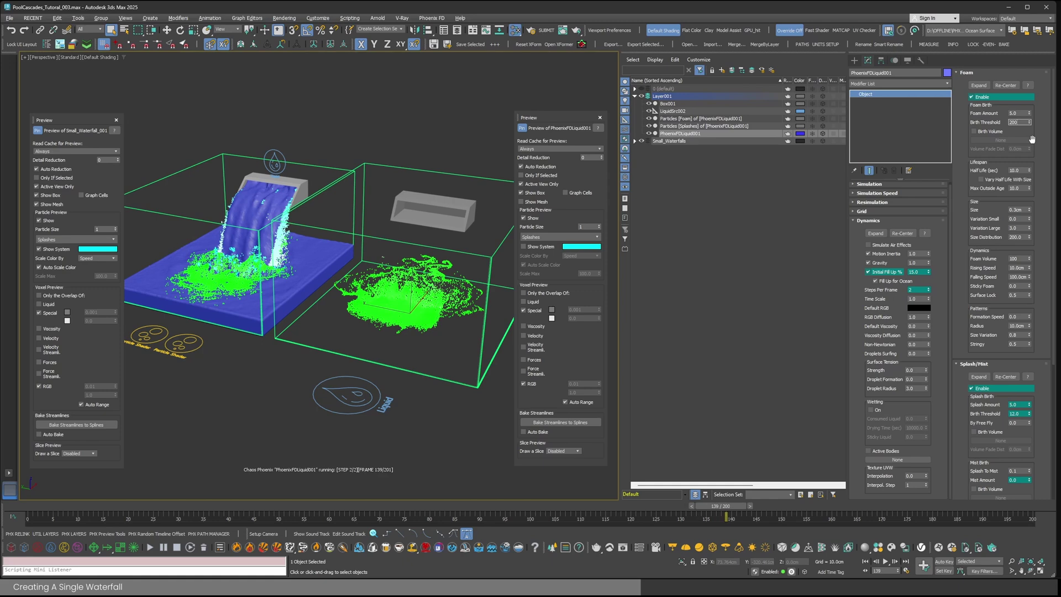
click(151, 552)
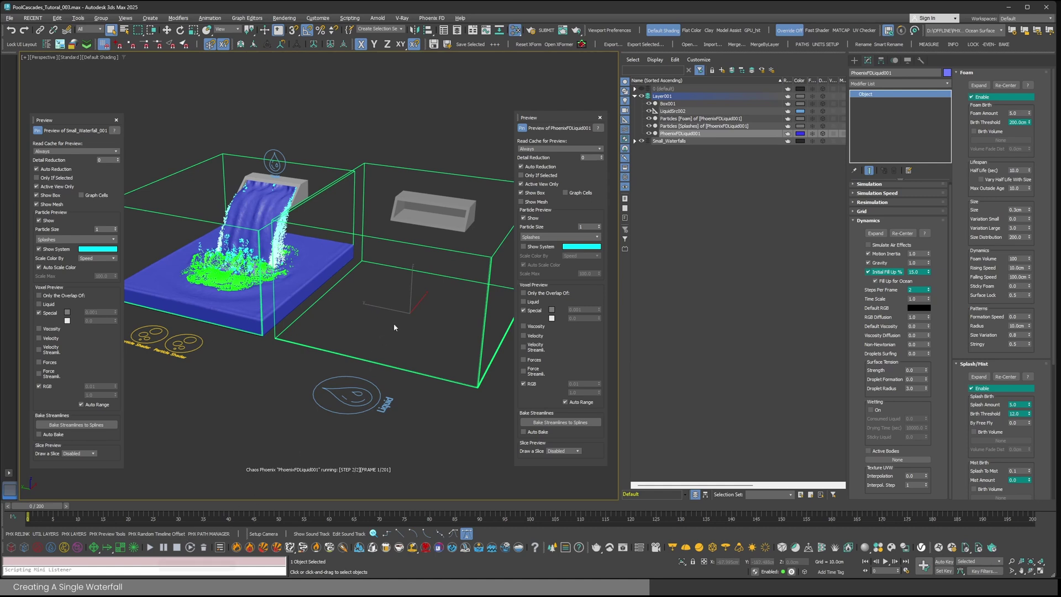
- Briefly show the new simulator's Liquid particle system in the preview and hide it again
click(559, 237)
click(531, 246)
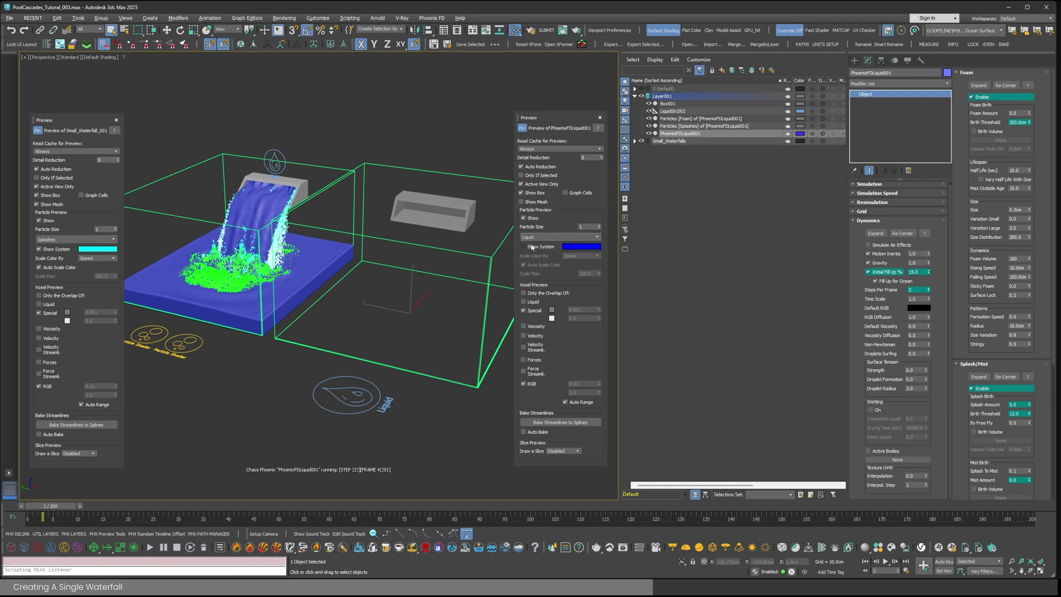
click(532, 248)
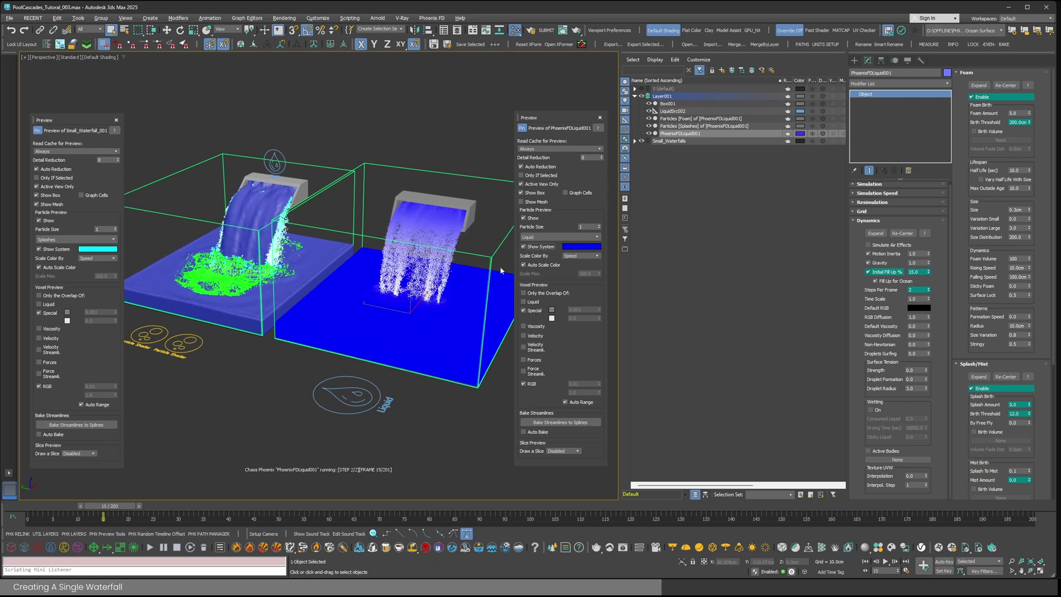
click(522, 246)
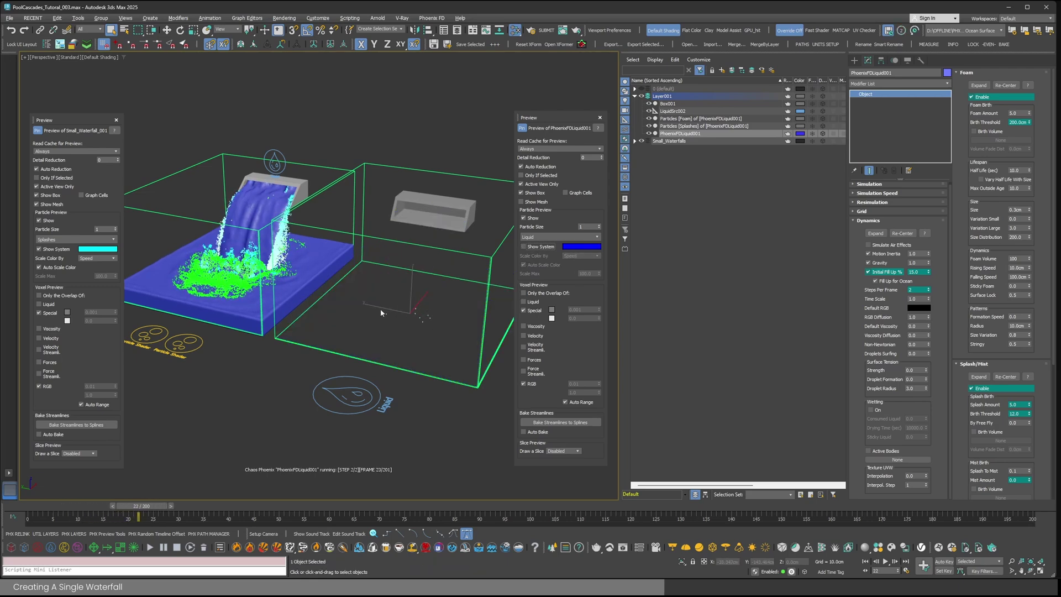
- Set the new simulator's foam Birth Threshold to 30 cm while the simulation runs
double_click(1017, 123)
text(30)
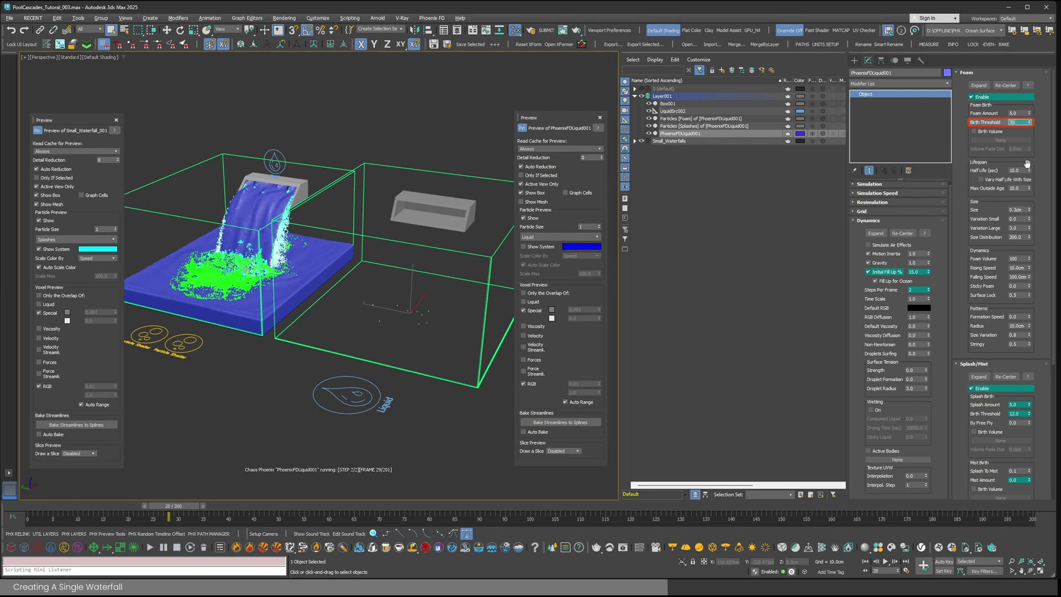
key(Return)
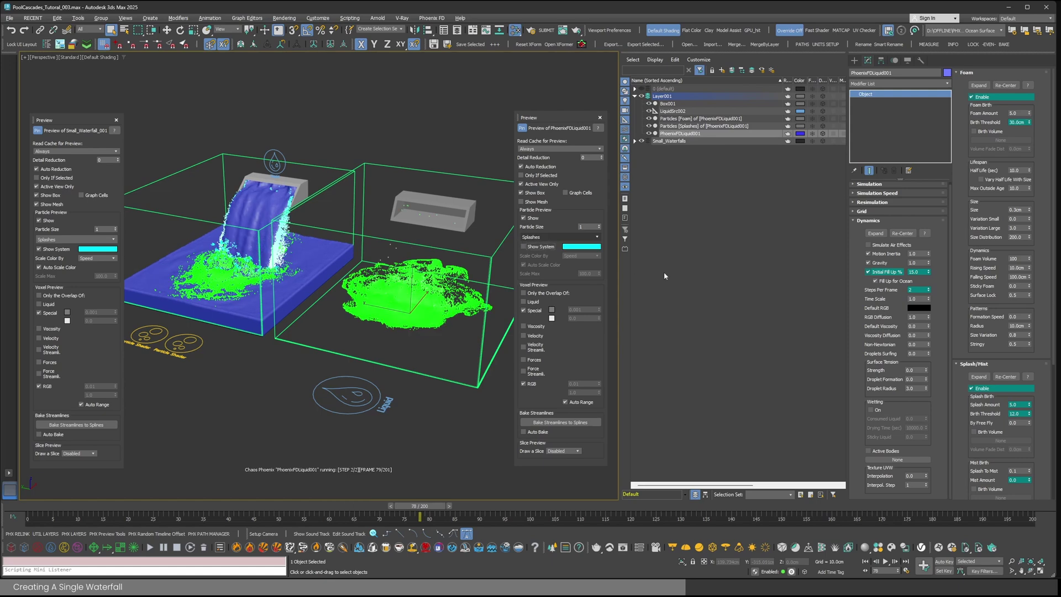
- Try Foam on Hit amounts of 1 and 50 on the new simulator, and reset the amount to 0
scroll(960, 336, down, 3)
scroll(960, 336, down, 3)
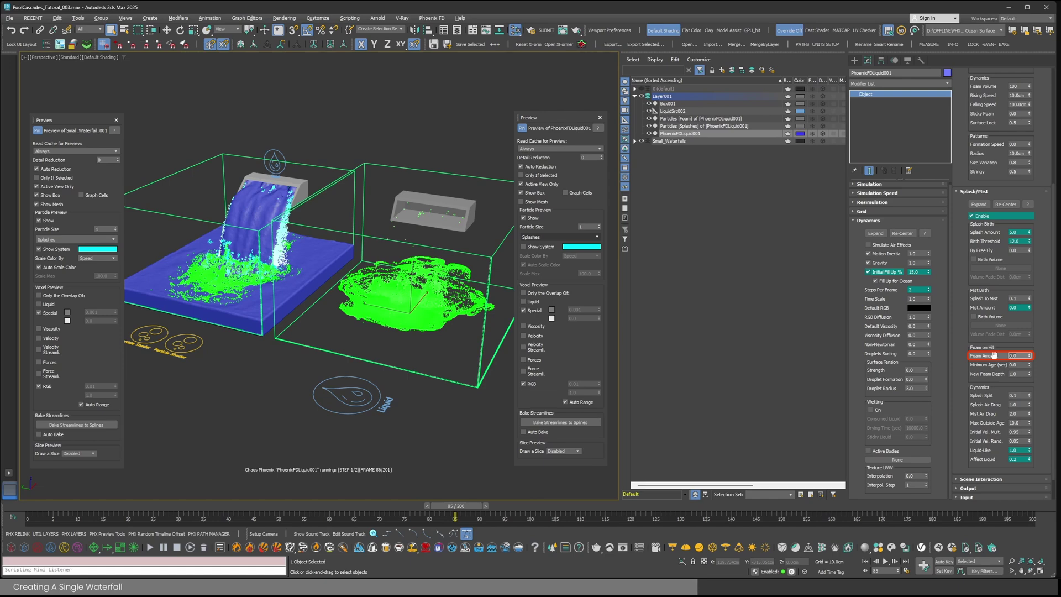
key(Return)
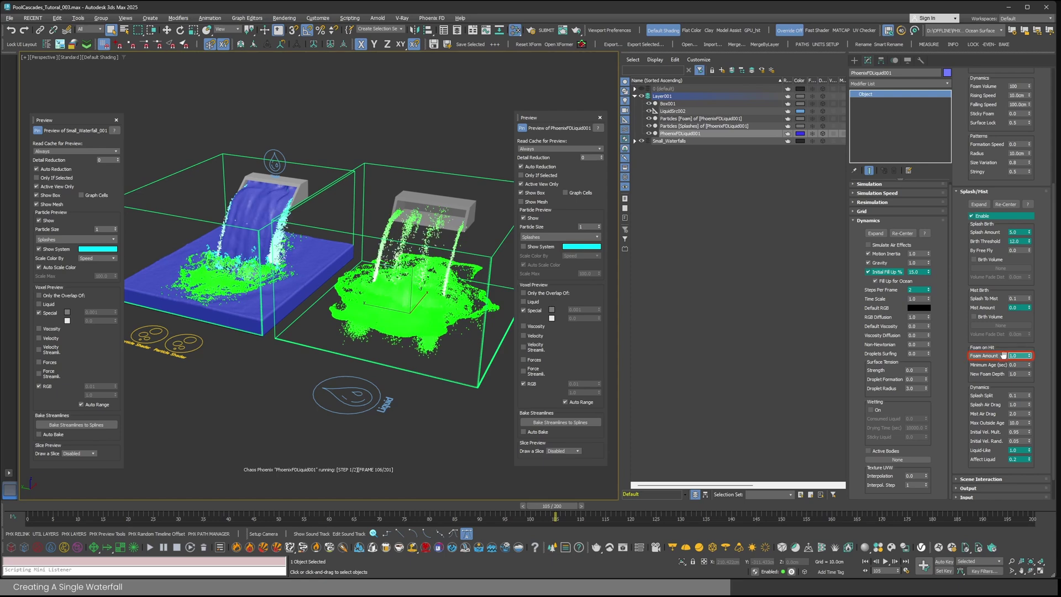
text(50)
key(Return)
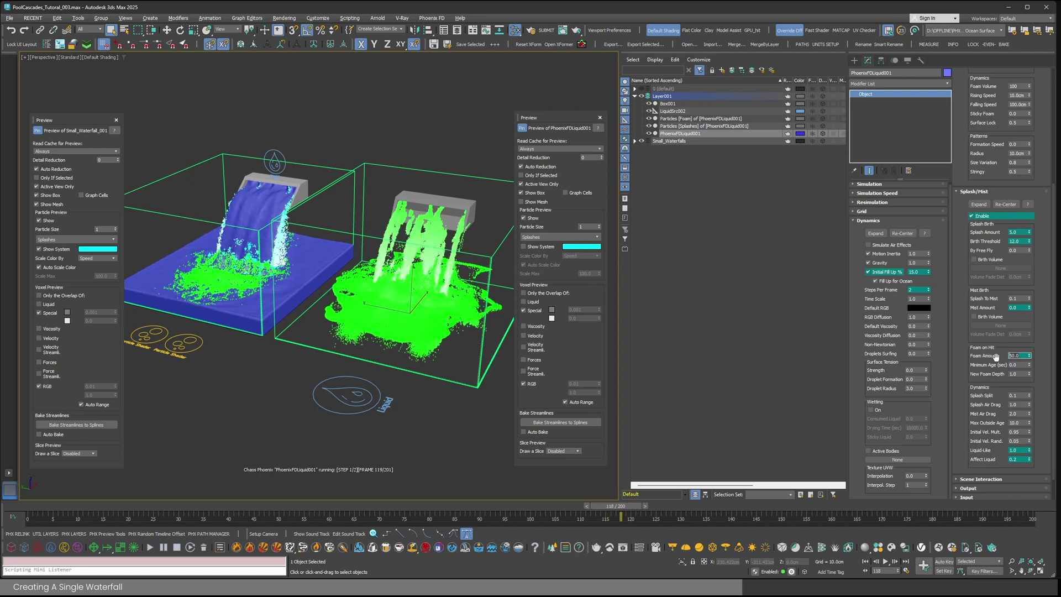
right_click(1030, 356)
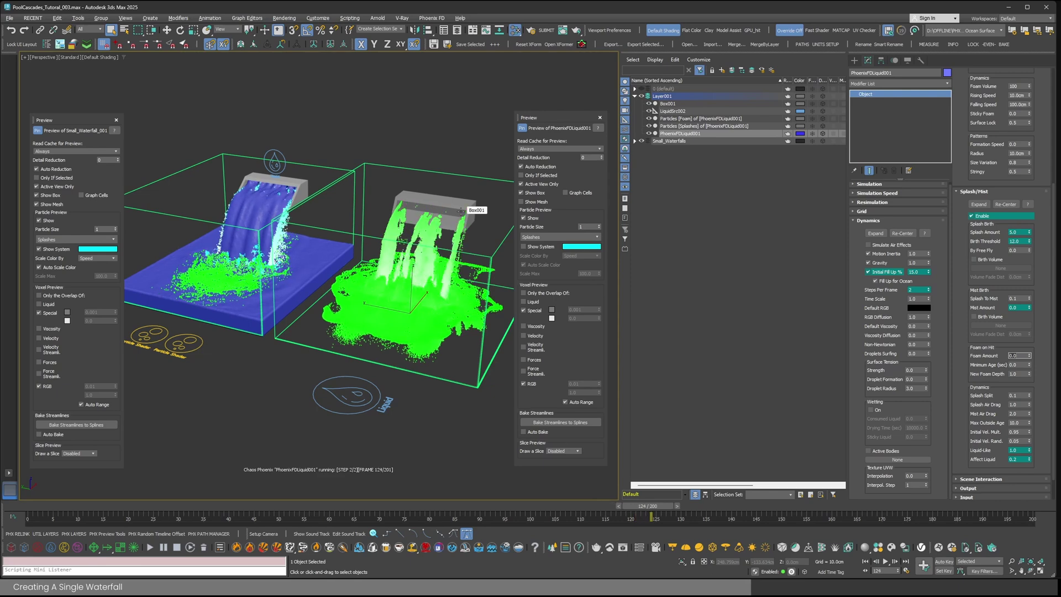
- Try a foam Half Life of 0.5 seconds on the new simulator and check the scene's frame rate in the time configuration
alt+middle_drag(461, 212, 422, 304)
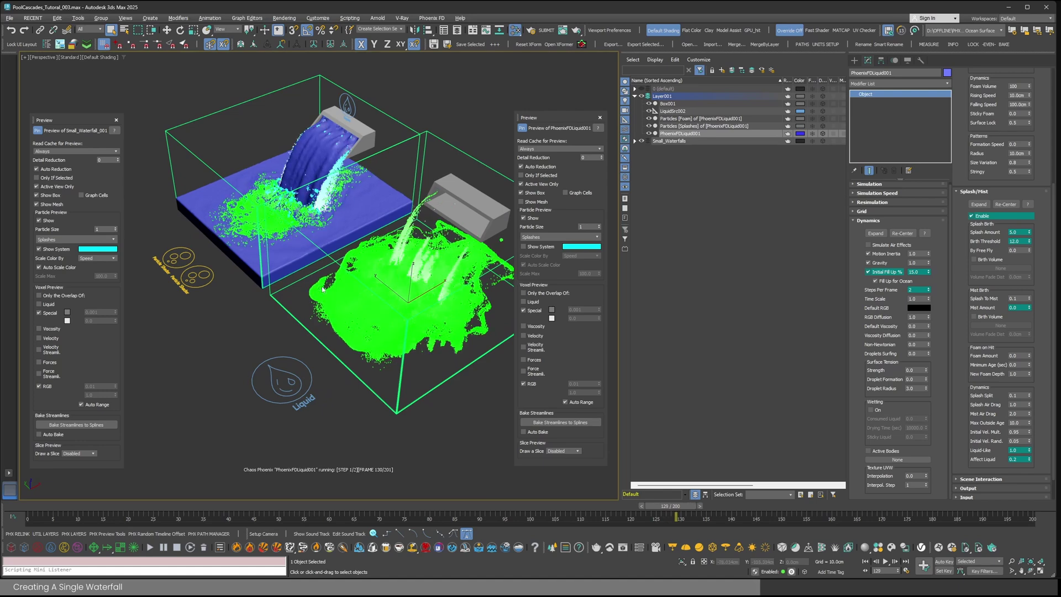
scroll(985, 164, up, 5)
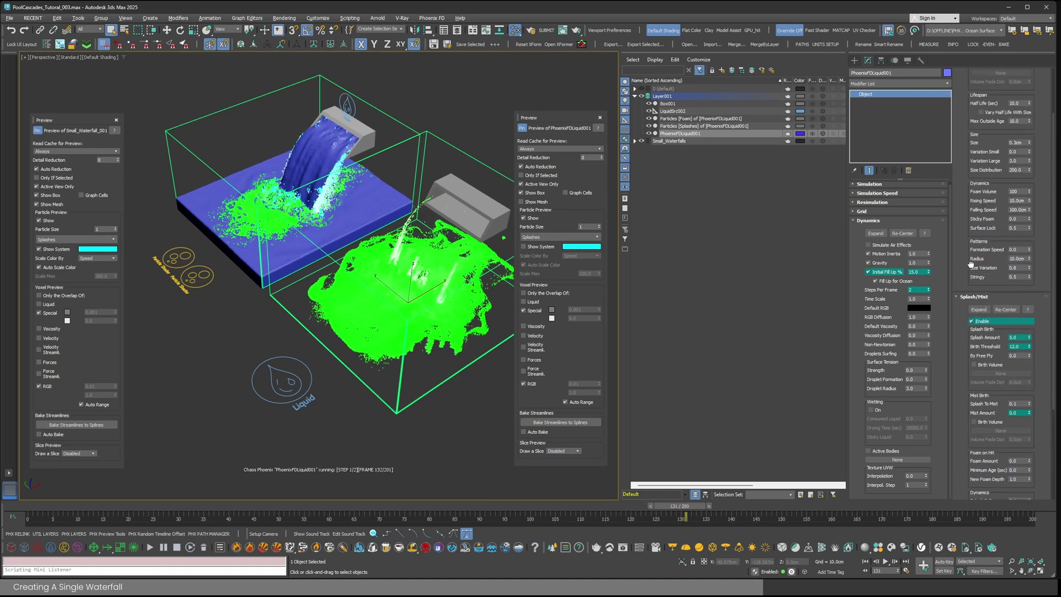
double_click(1022, 170)
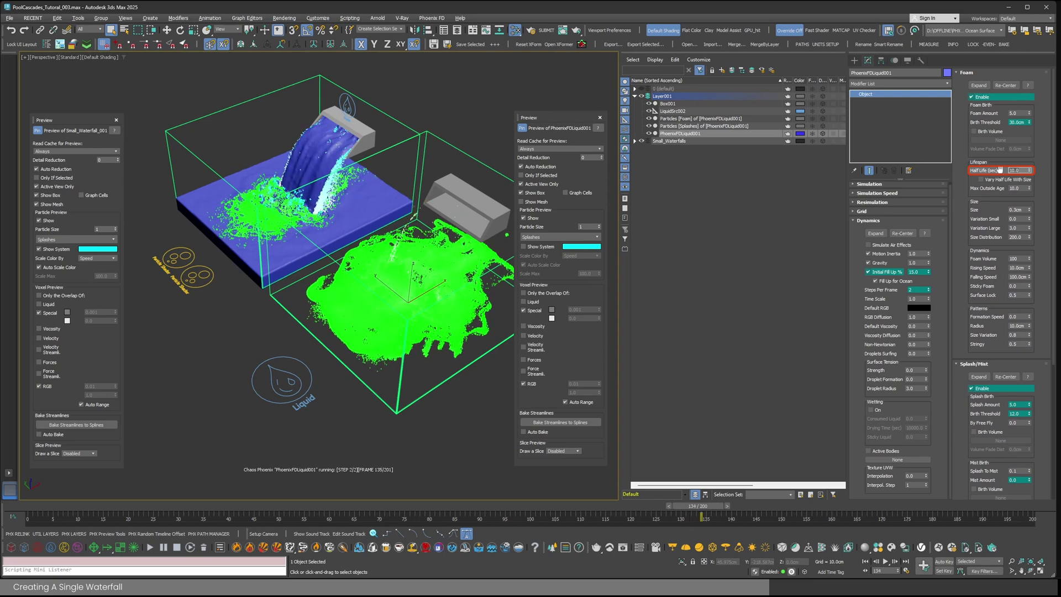
text(5)
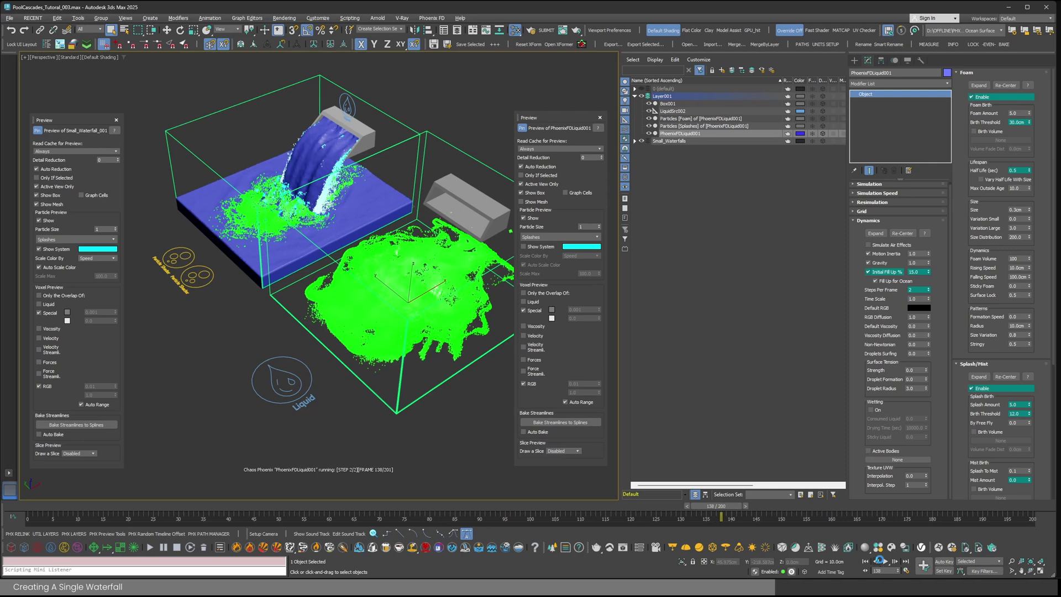
right_click(883, 562)
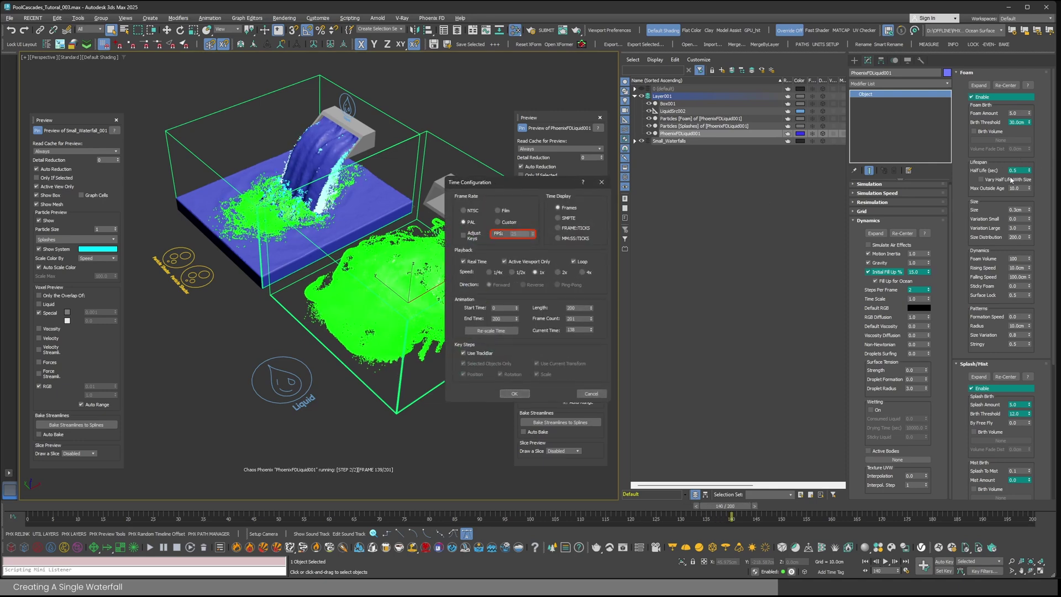
click(589, 394)
- Restart the new simulator's simulation and set its foam Half Life to 0.2 seconds while it runs
click(870, 184)
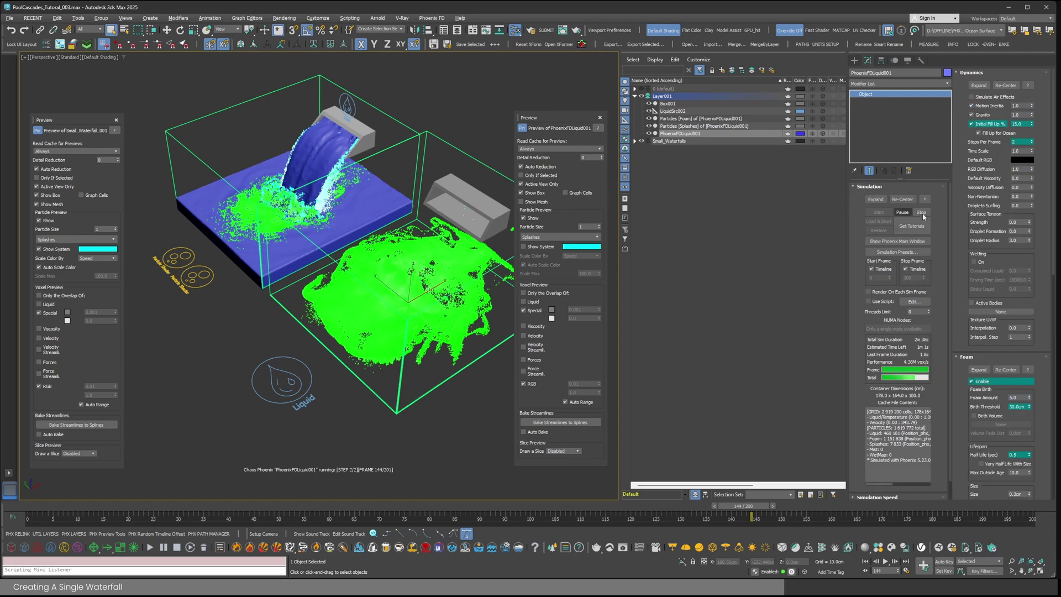
click(881, 215)
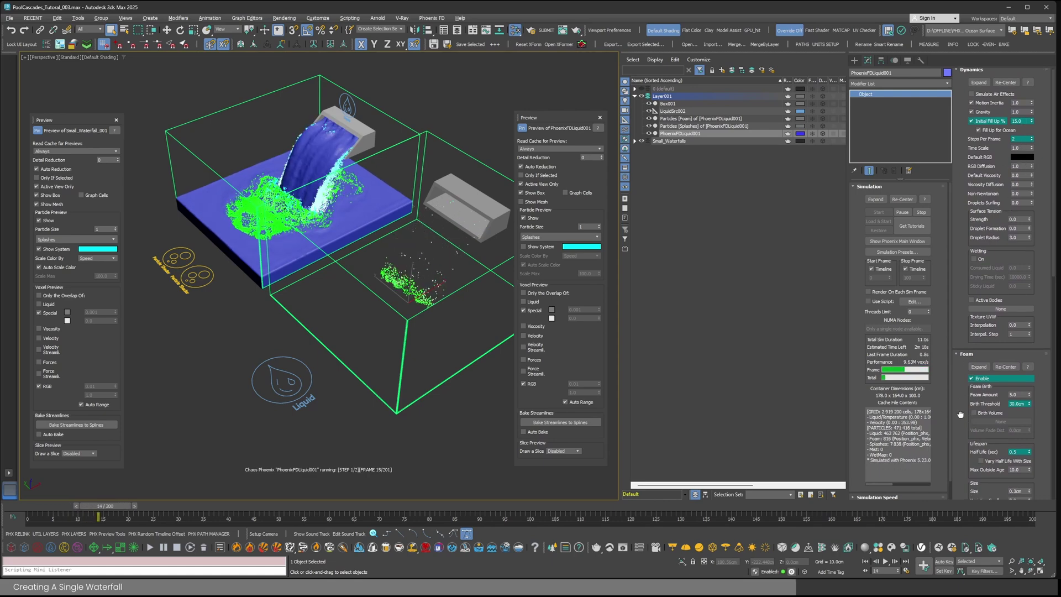
scroll(1025, 309, down, 4)
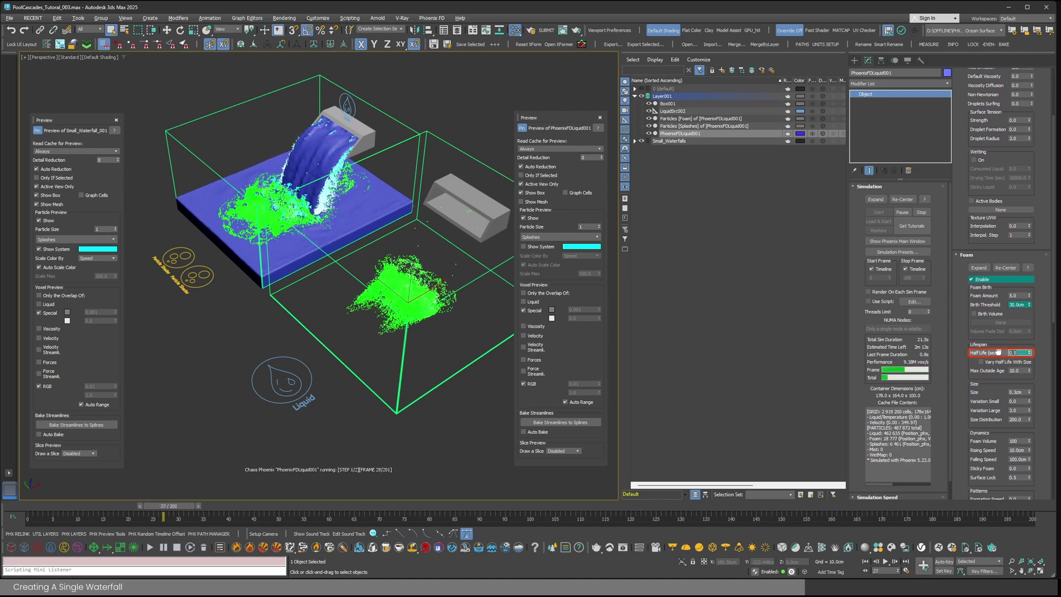
text(0.2)
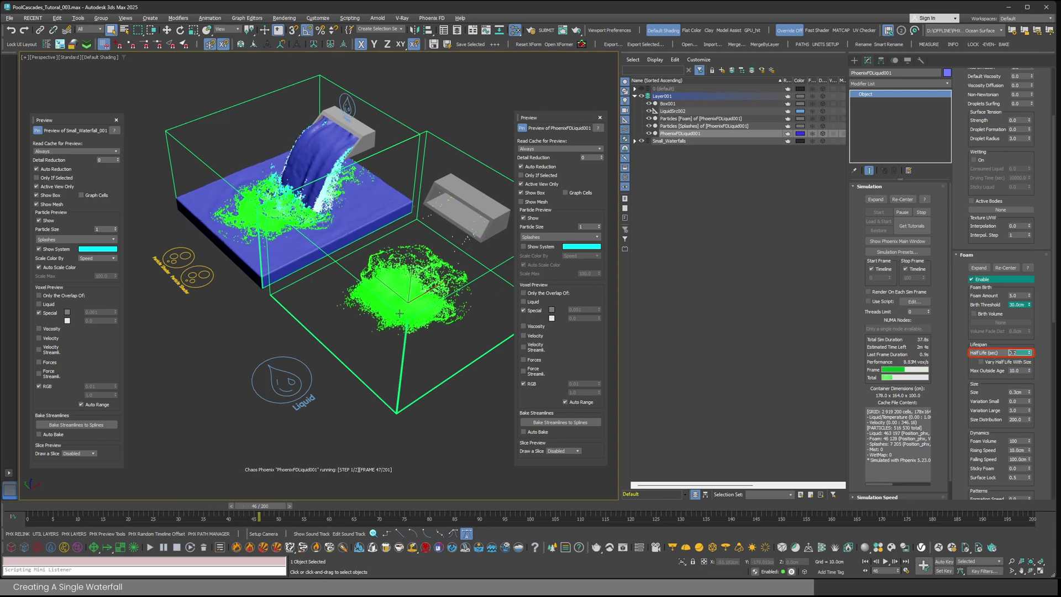
- Show the new simulator's Liquid particle system in the preview and compare its foam with the existing waterfall's
mouse_move(421, 313)
alt+middle_down()
mouse_move(417, 274)
mouse_move(416, 300)
alt+middle_up()
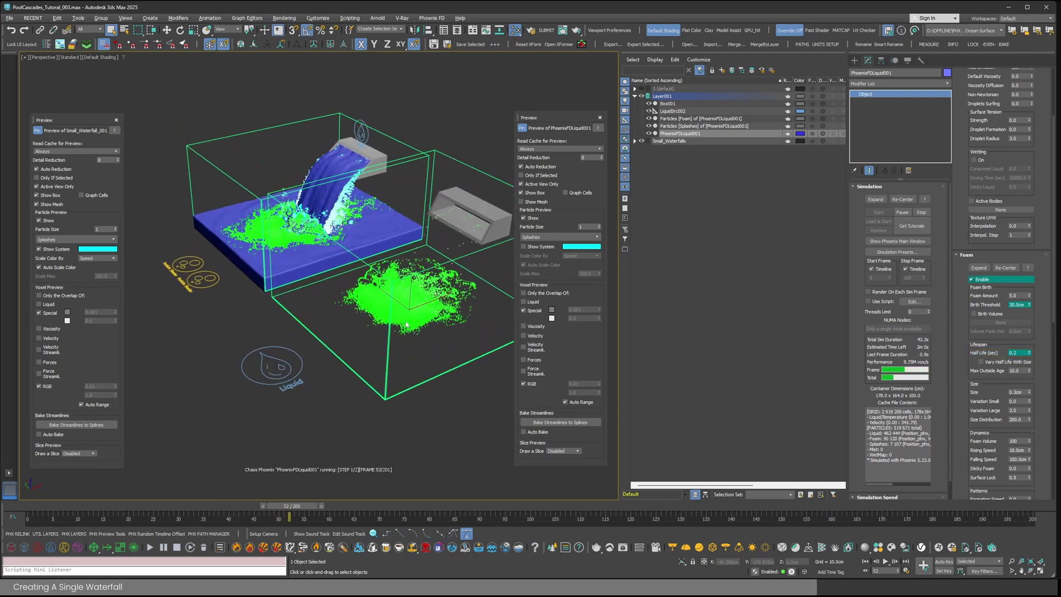
scroll(417, 299, up, 3)
click(531, 237)
click(531, 244)
click(530, 247)
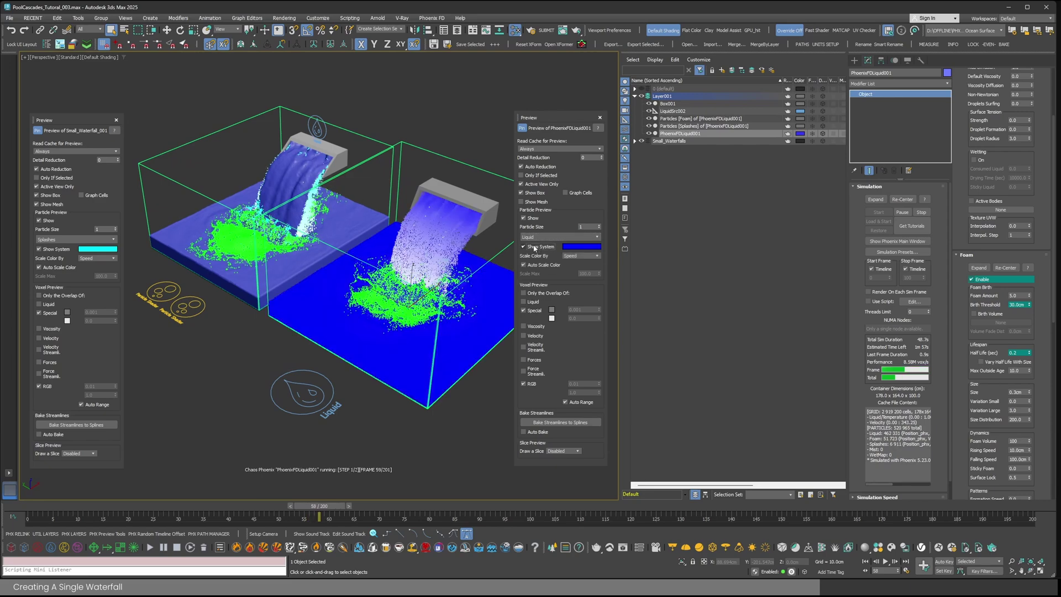
alt+middle_drag(365, 293, 415, 302)
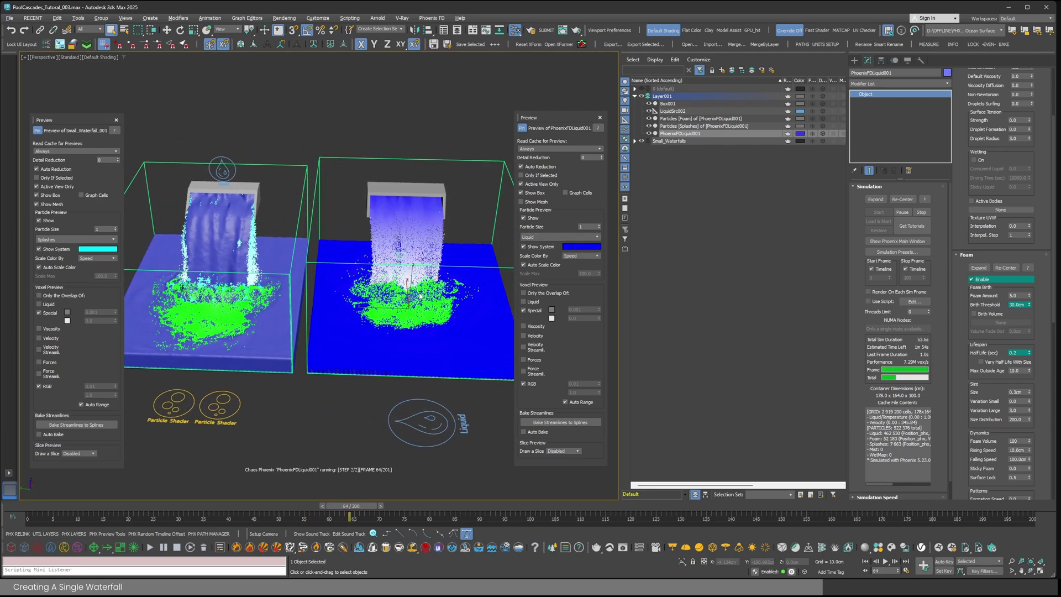
scroll(412, 307, up, 2)
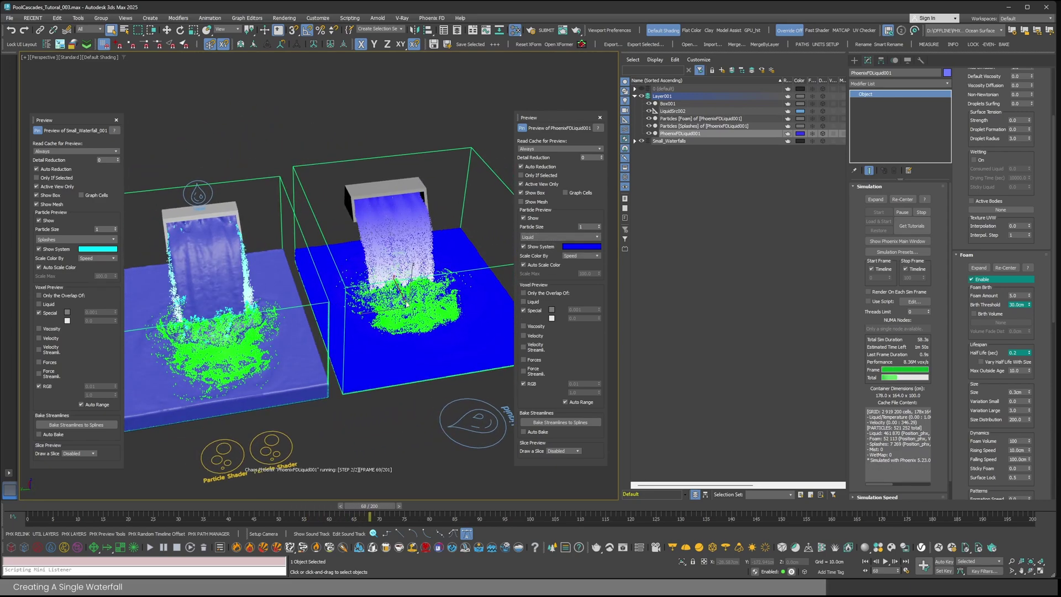
alt+middle_drag(406, 303, 390, 308)
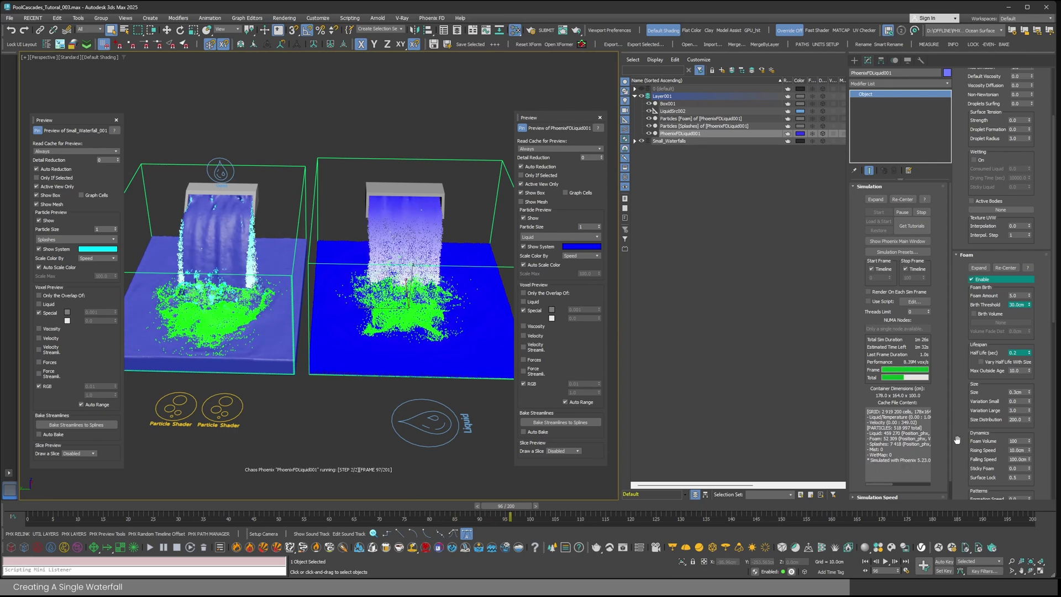
- Set the new simulator's foam pattern Formation Speed to 0.5 and Radius to 8 cm
scroll(957, 439, down, 5)
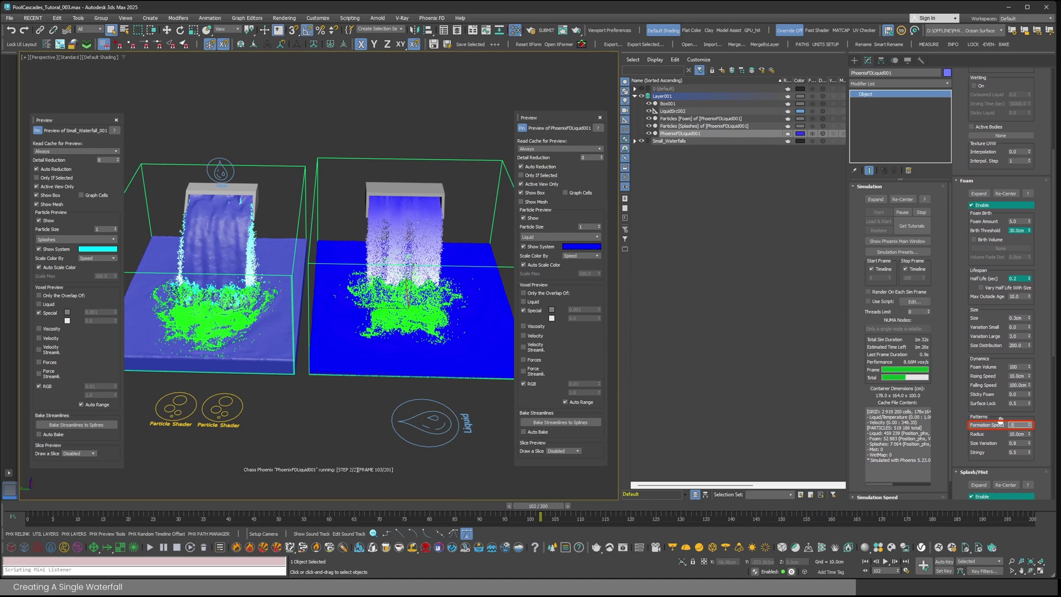
text(0.5)
key(Return)
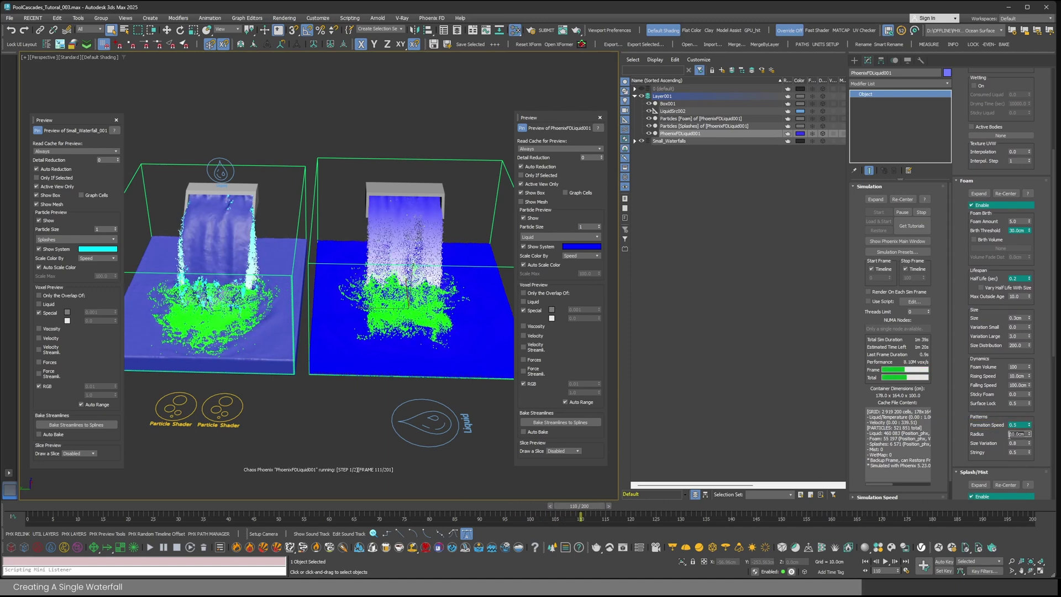
text(8)
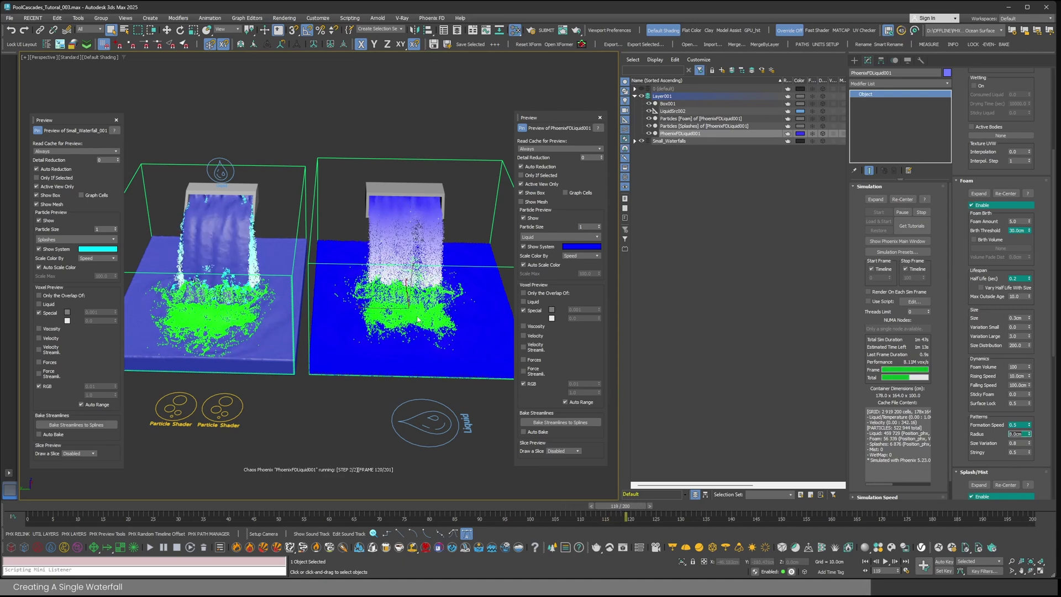
- Hide the existing waterfall's mesh in its preview and display its Liquid particle system for comparison
alt+middle_drag(418, 320, 415, 330)
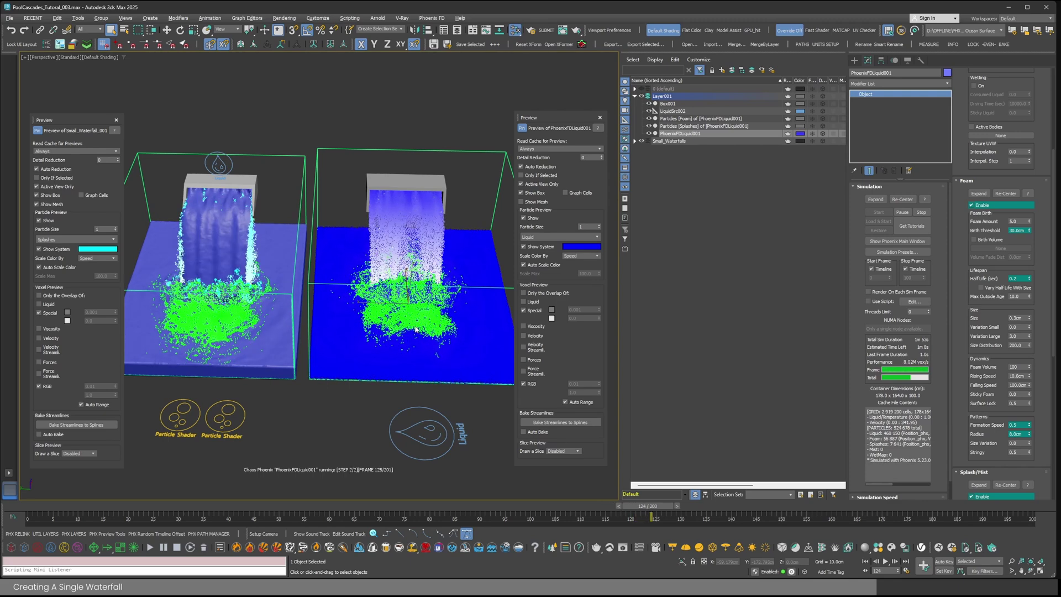
click(43, 205)
click(44, 239)
click(49, 247)
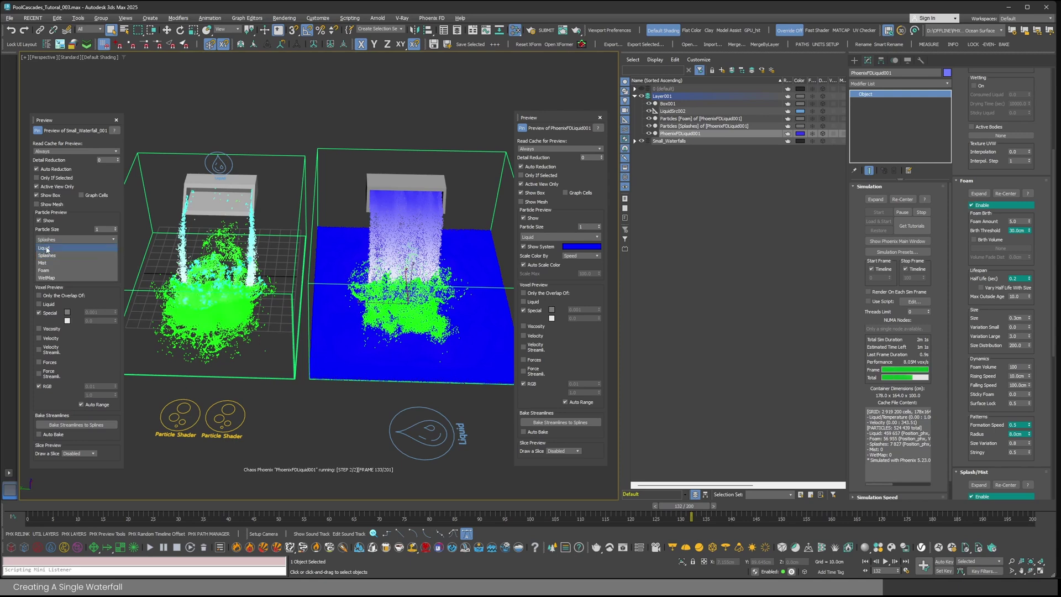
middle_drag(274, 307, 293, 307)
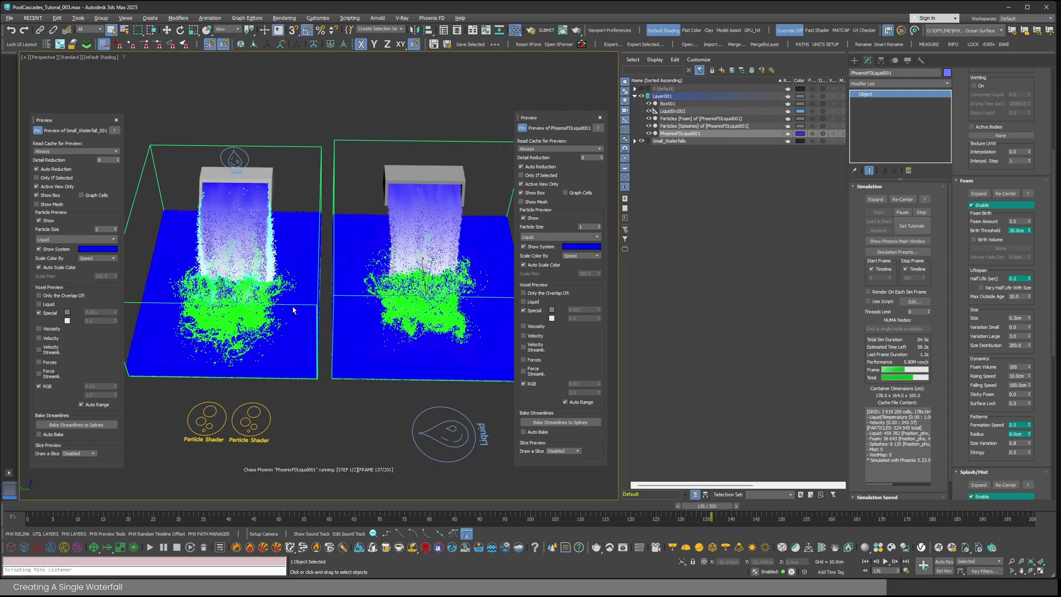
- Stop the simulation, set the new simulator's Steps Per Frame to 5 and simulate again
click(177, 548)
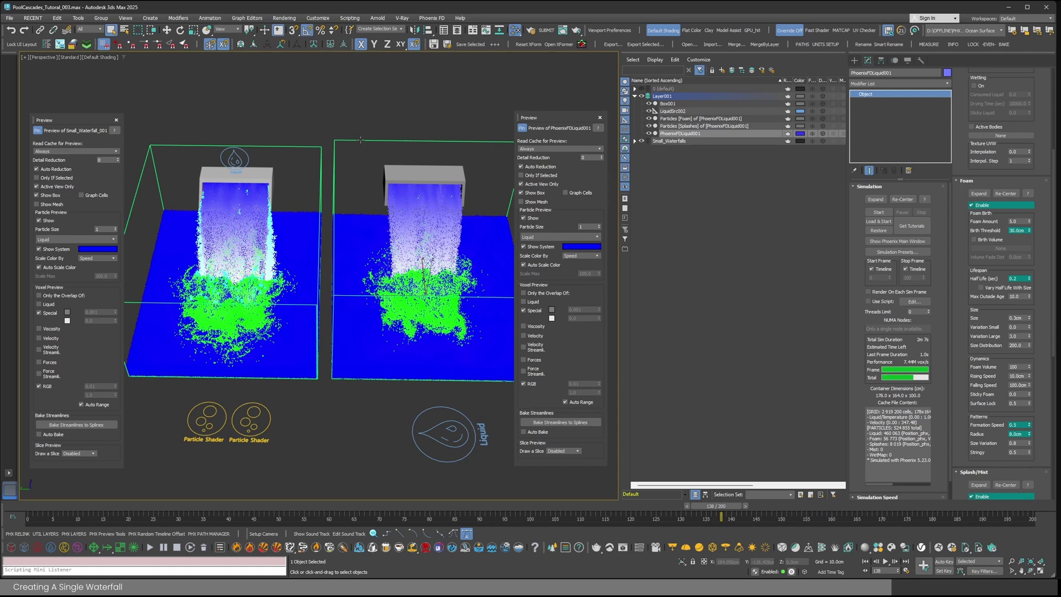
scroll(959, 222, up, 4)
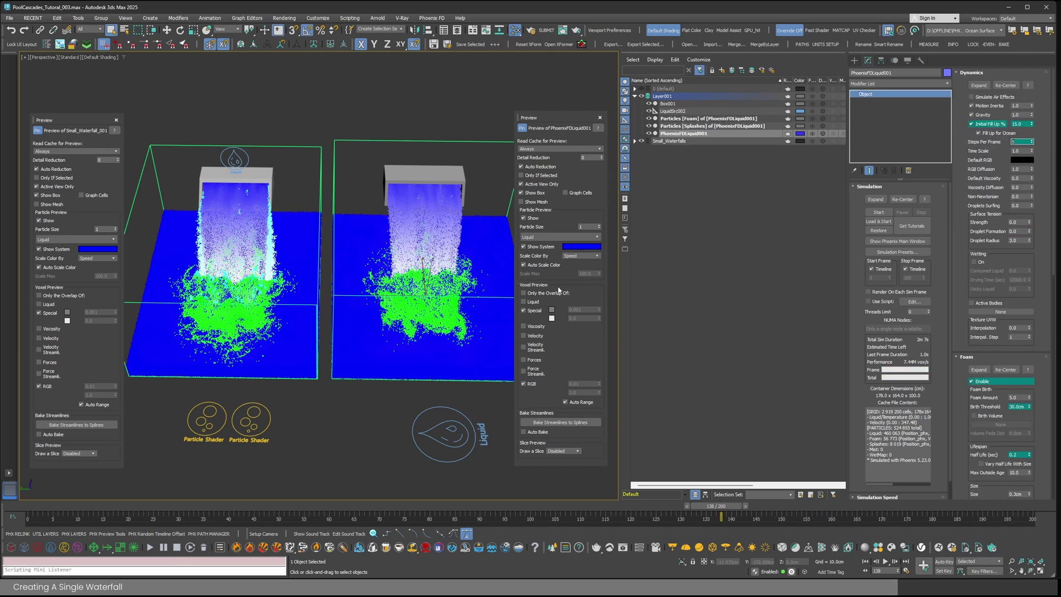
alt+middle_drag(459, 277, 417, 264)
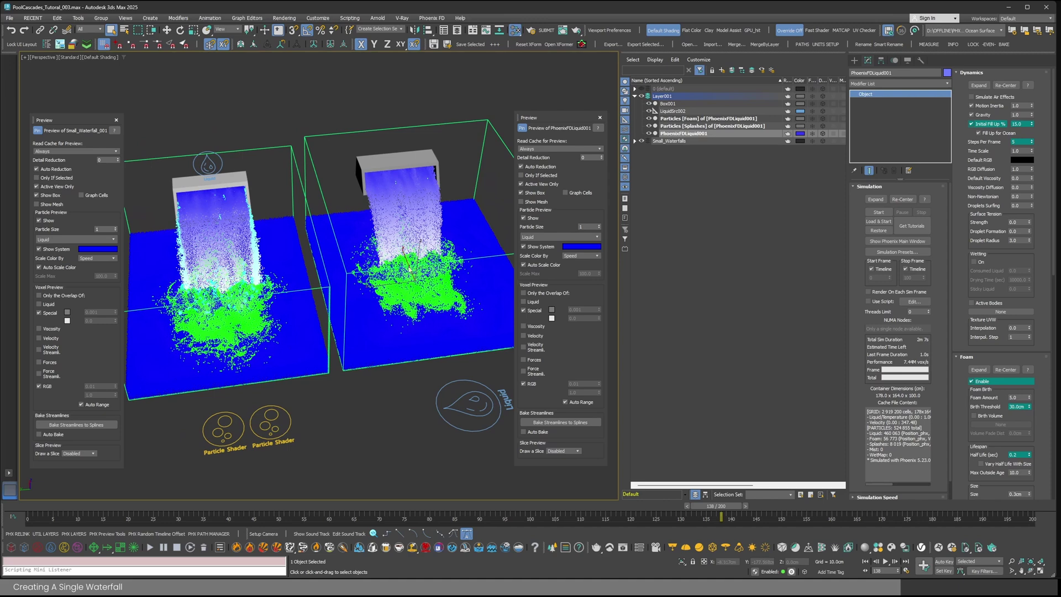
click(150, 548)
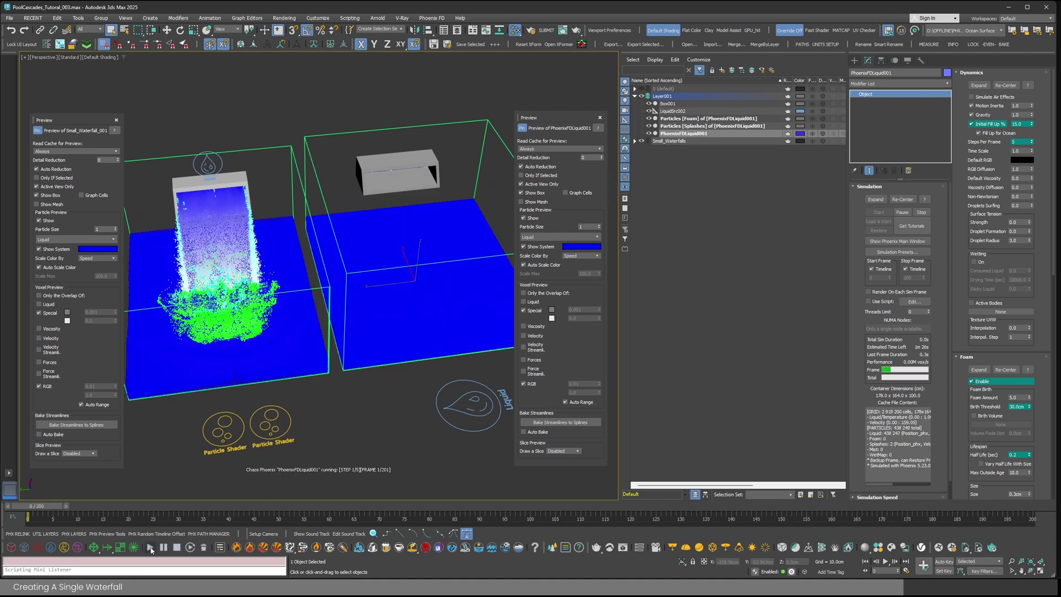
- Show the new simulator's Splashes particles in the preview and bring both waterfalls fully into view
click(559, 237)
click(560, 257)
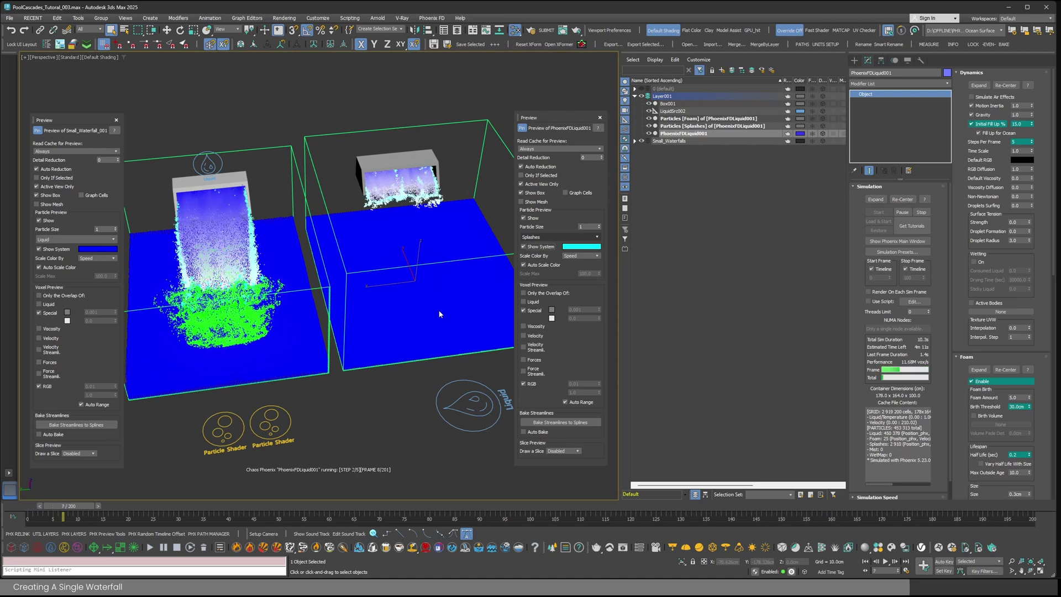
key(alt+z)
drag(439, 311, 448, 298)
middle_drag(448, 298, 423, 299)
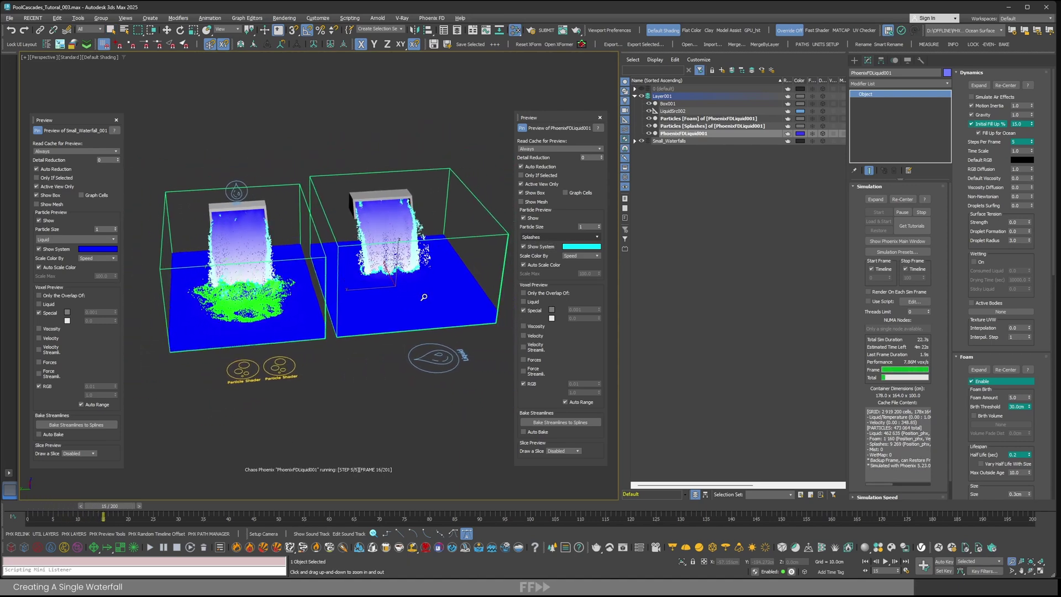
right_click(402, 415)
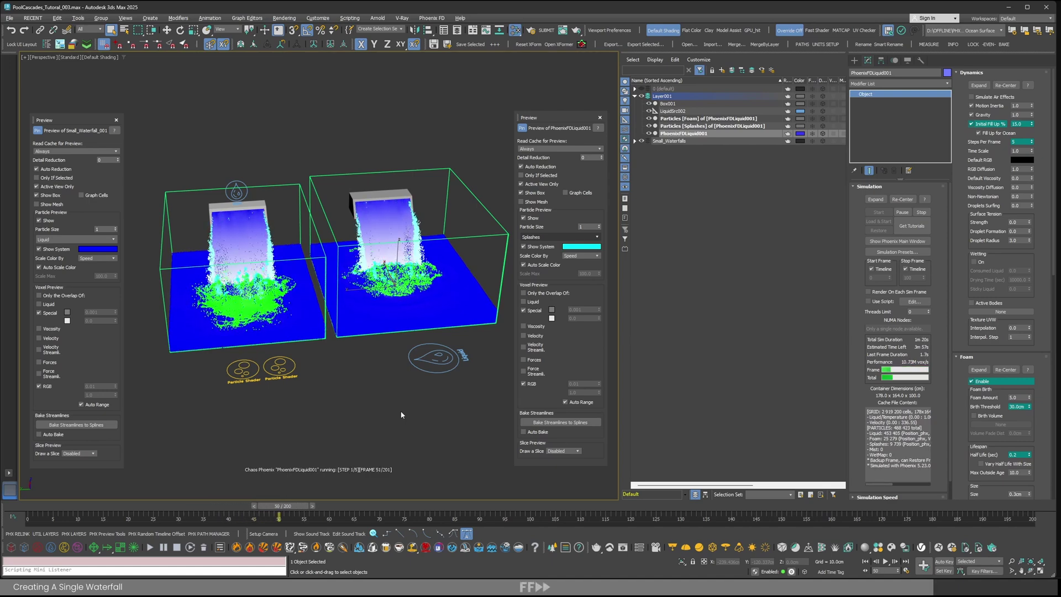
- Check the existing waterfall's foam settings and set the new simulator's Foam Amount to 10 to match
click(324, 338)
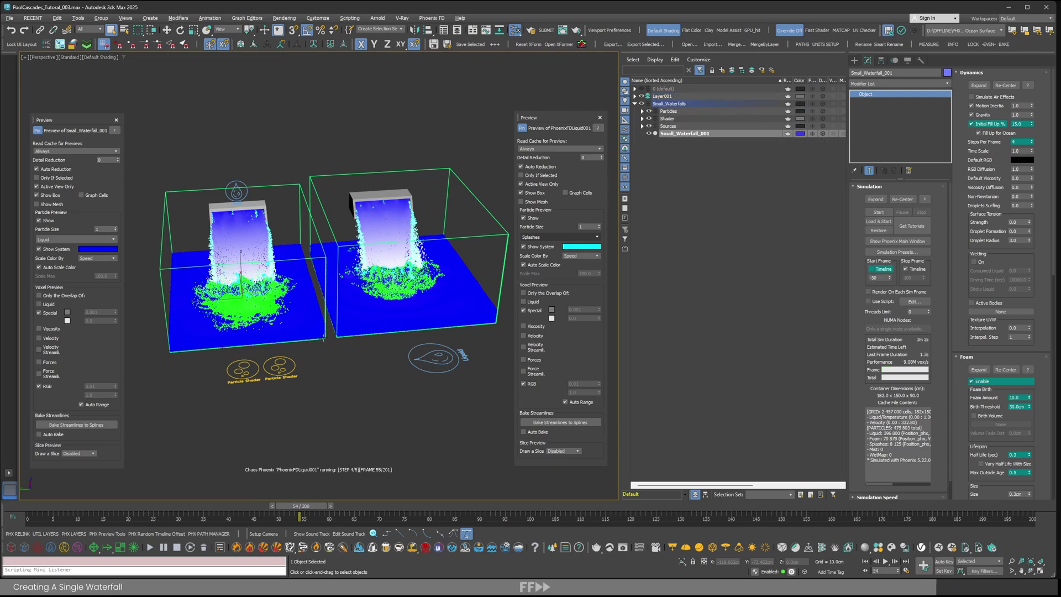
double_click(1005, 397)
double_click(1023, 407)
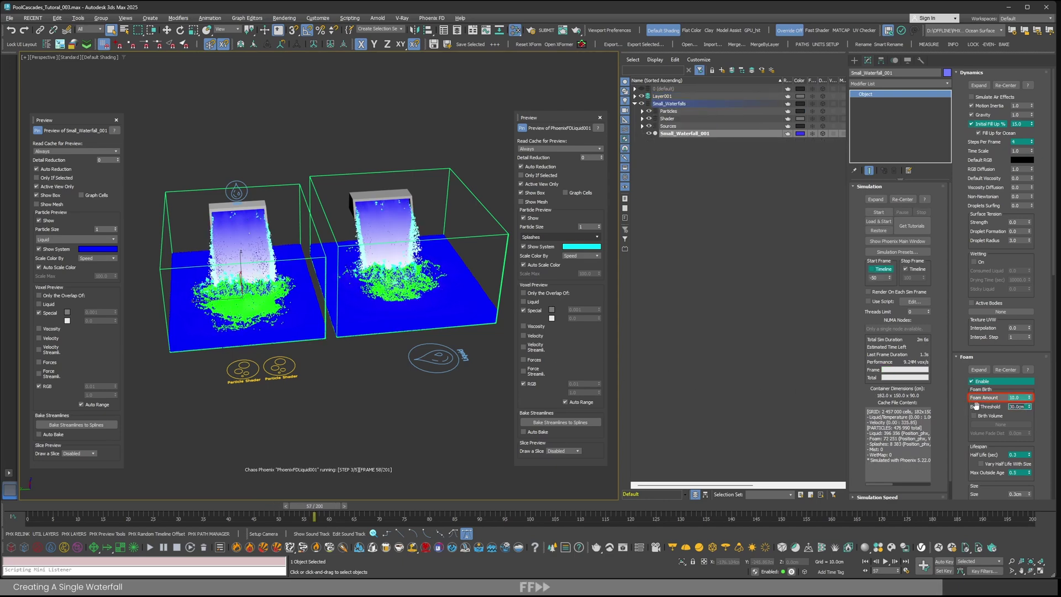
click(496, 322)
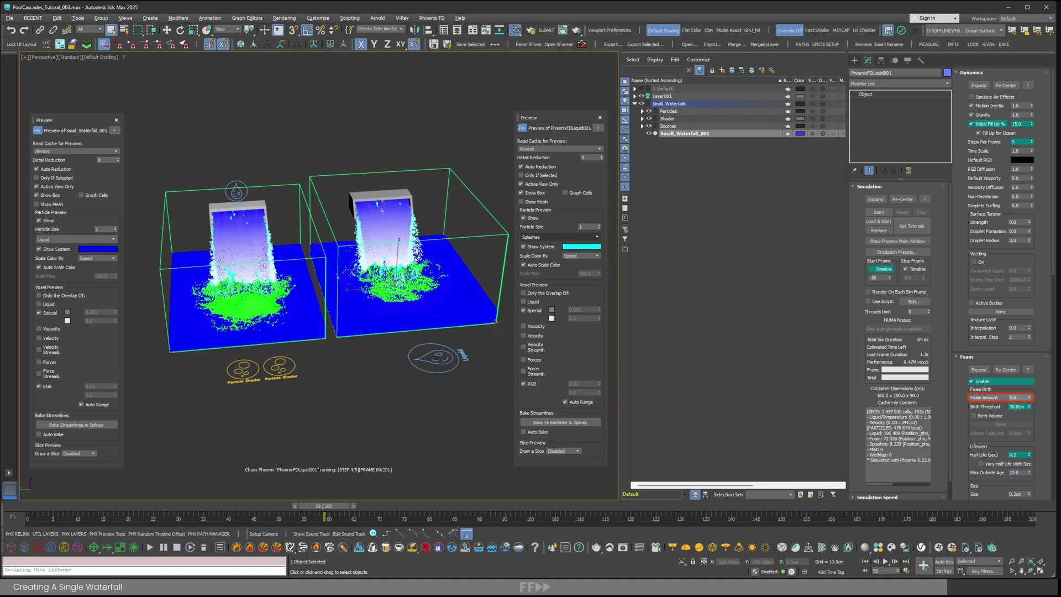
click(1016, 397)
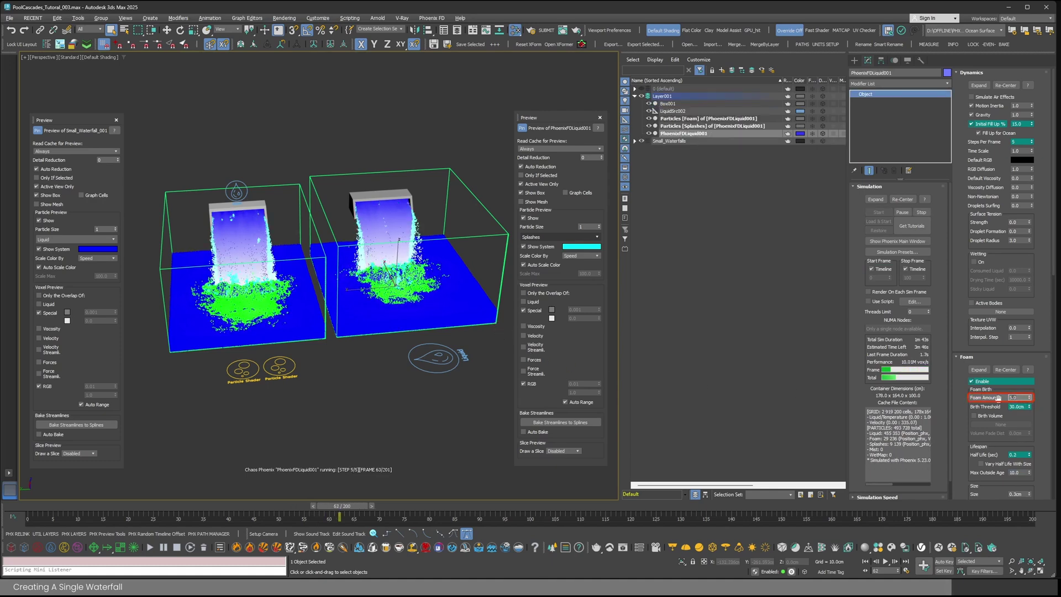
key(Return)
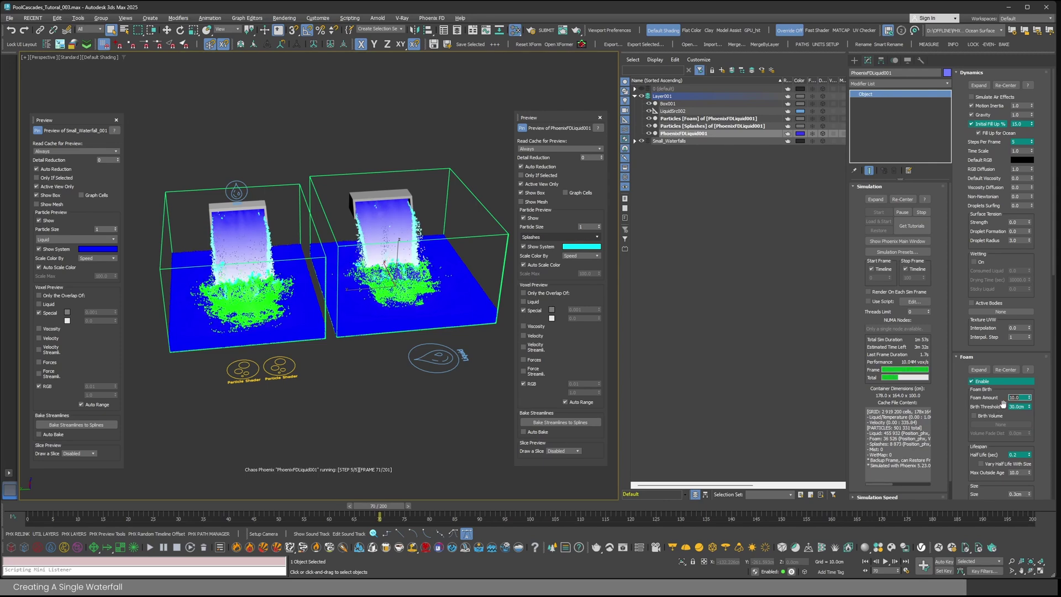
click(983, 401)
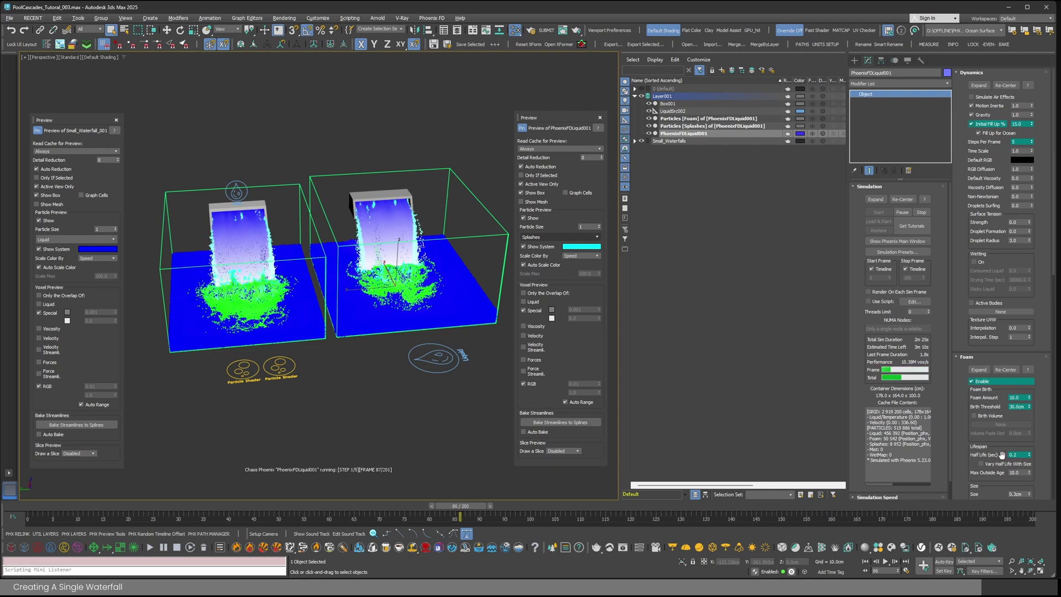
- Compare the foam lifespan with the existing waterfall and set the new simulator's foam Half Life to 0.3 sec
click(321, 339)
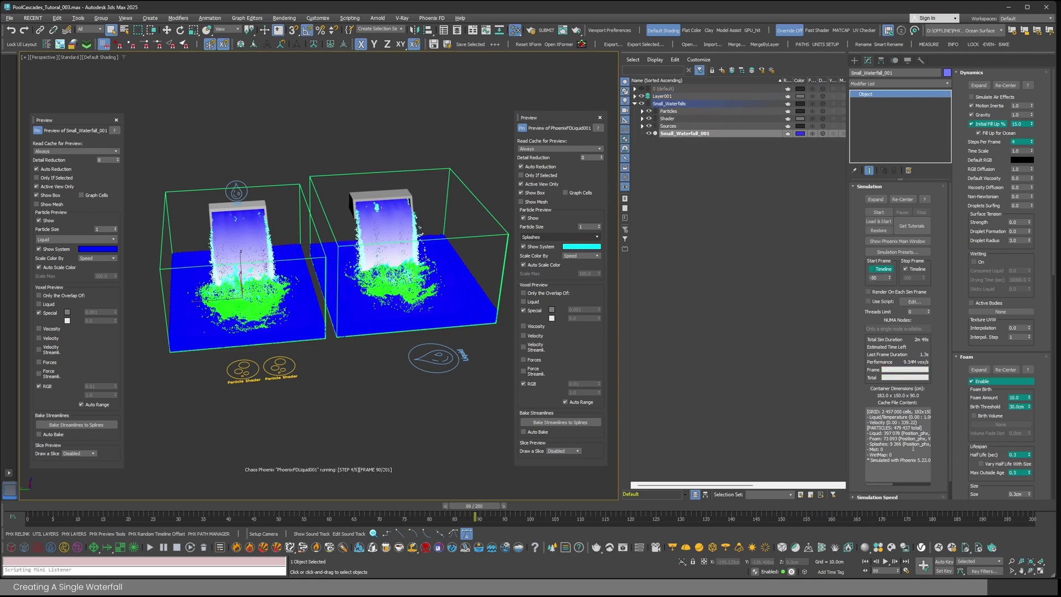
click(467, 328)
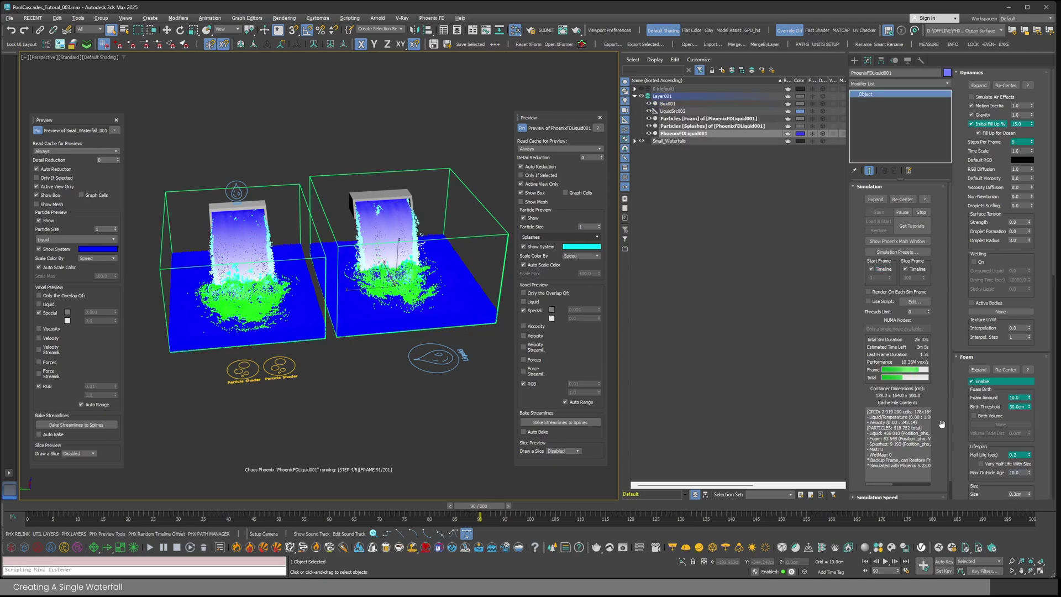
text(0.3)
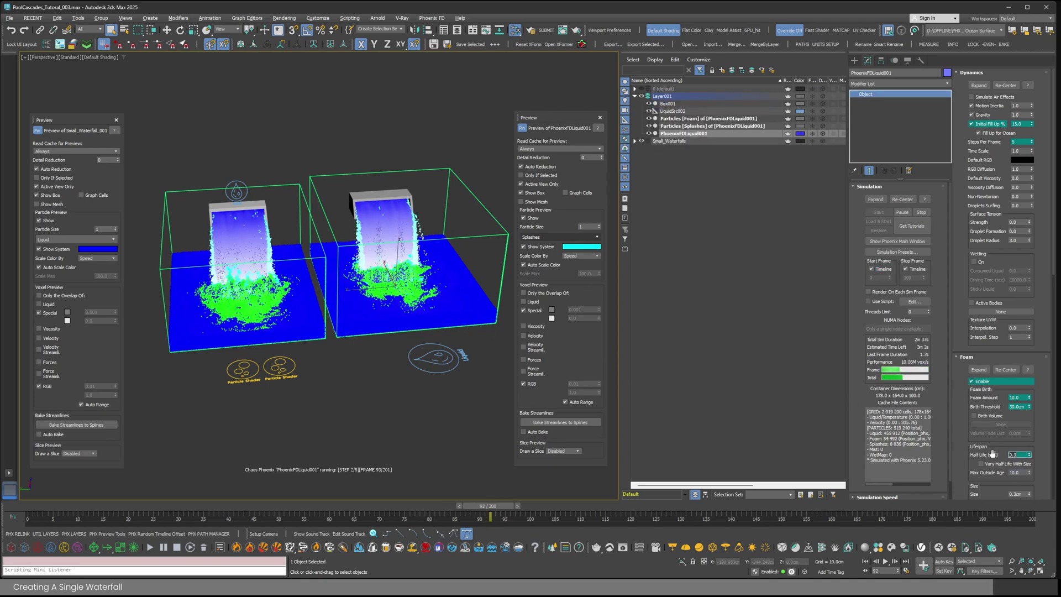
key(Return)
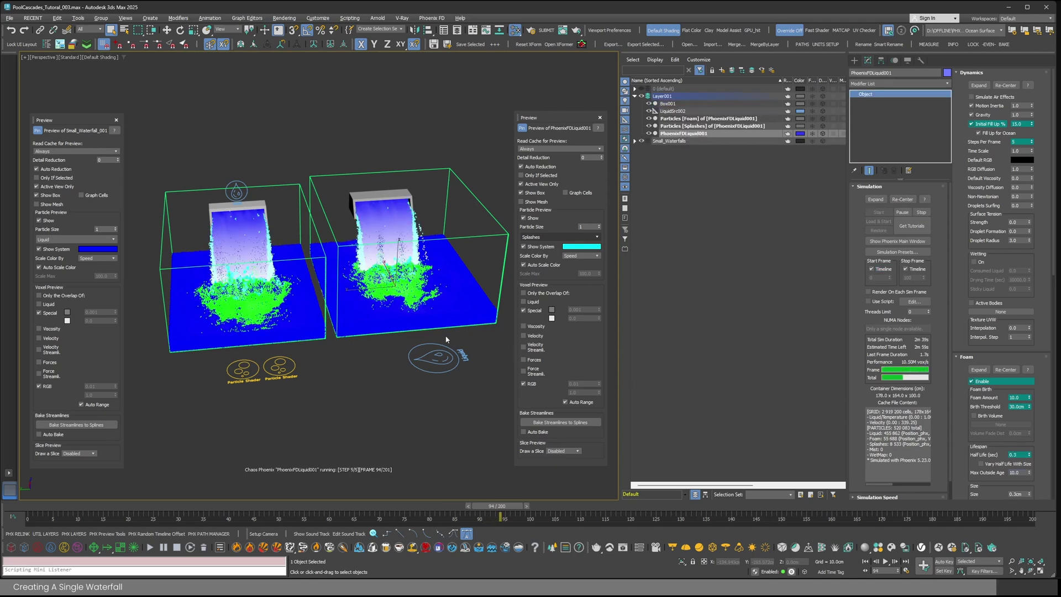
- Stop the simulation, resimulate from a custom start frame instead of the timeline's, and scrub through the result
click(920, 213)
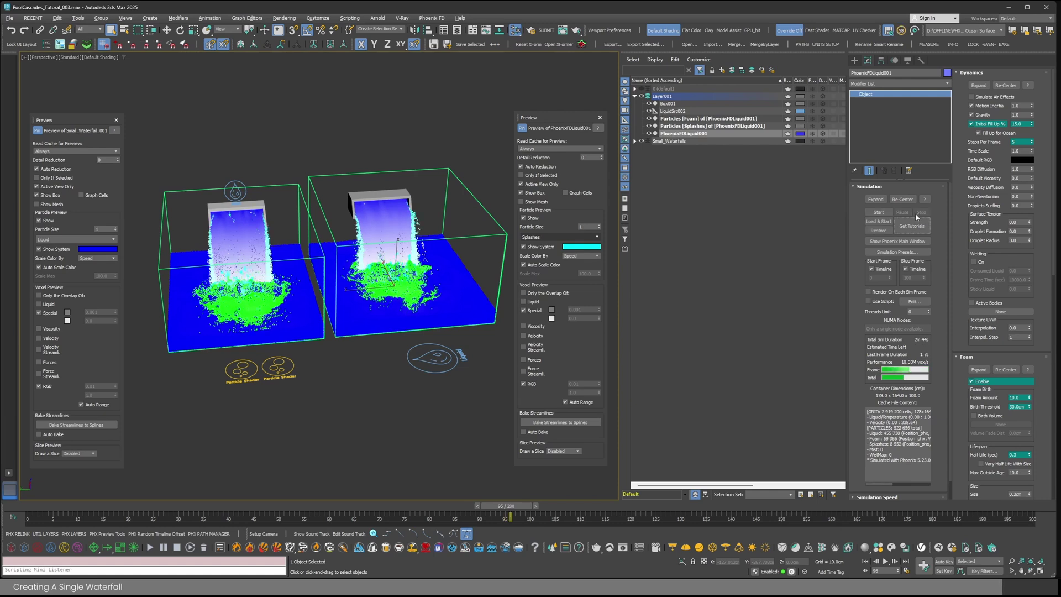
click(883, 270)
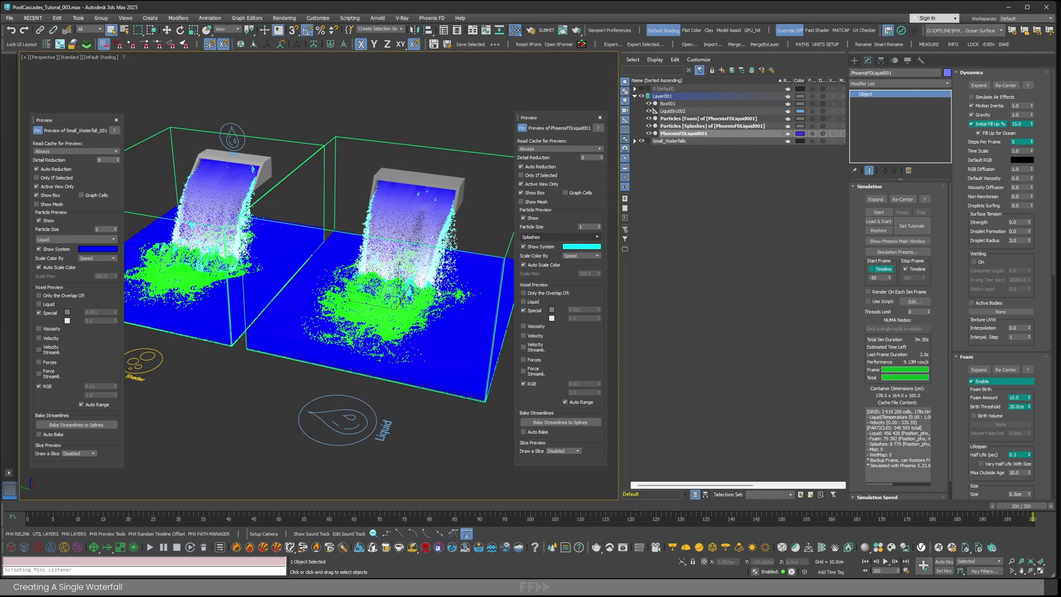
alt+middle_drag(313, 290, 363, 286)
scroll(354, 285, down, 3)
drag(42, 506, 175, 480)
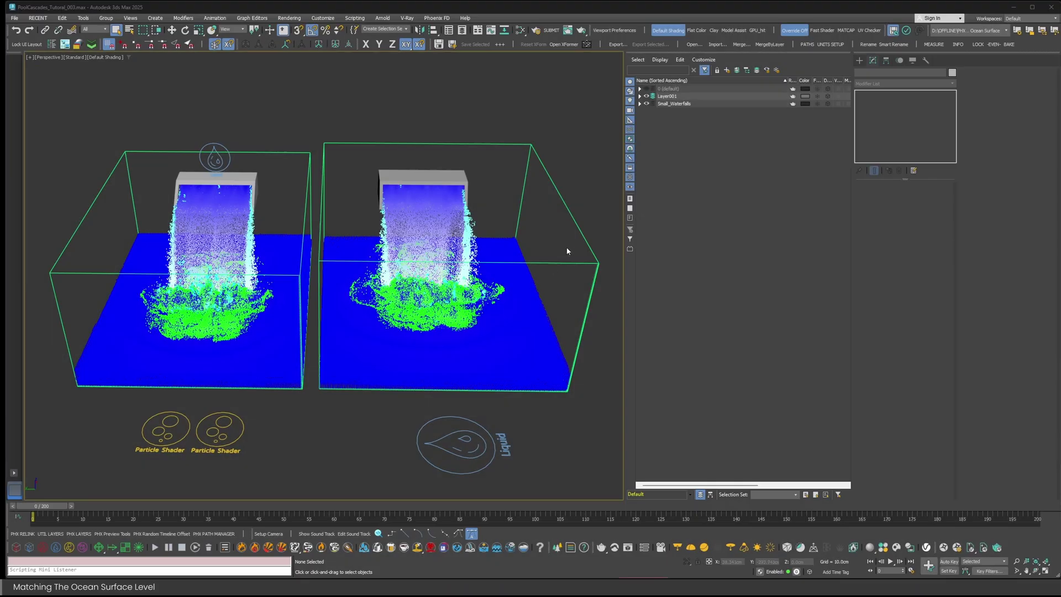
- Select Small_Waterfall_001, collapse its open simulation rollouts and set its rendering Mode to Ocean Mesh
click(640, 104)
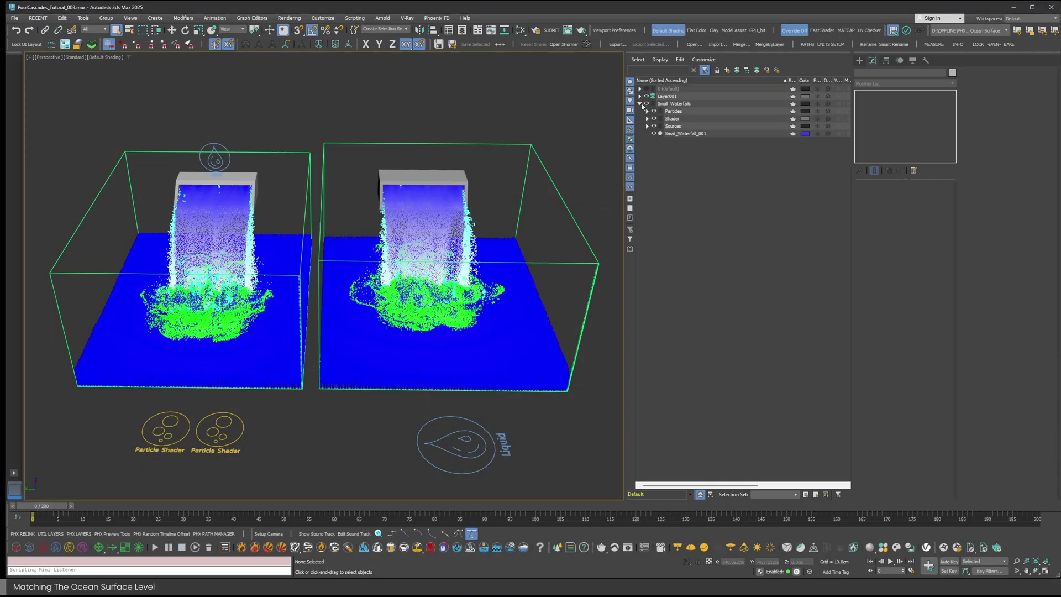
click(689, 135)
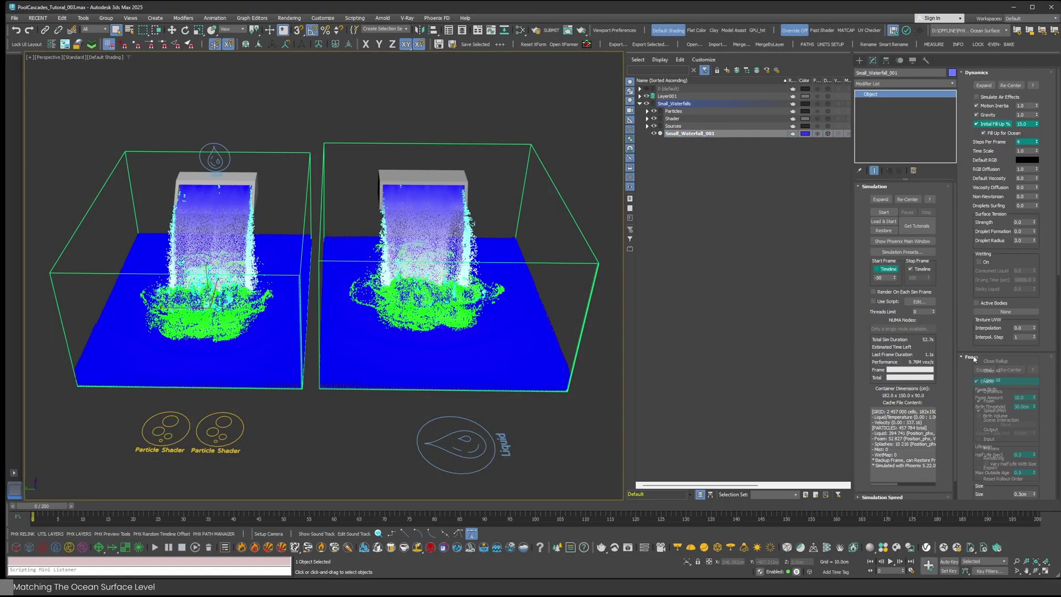
right_click(974, 358)
click(986, 375)
click(874, 287)
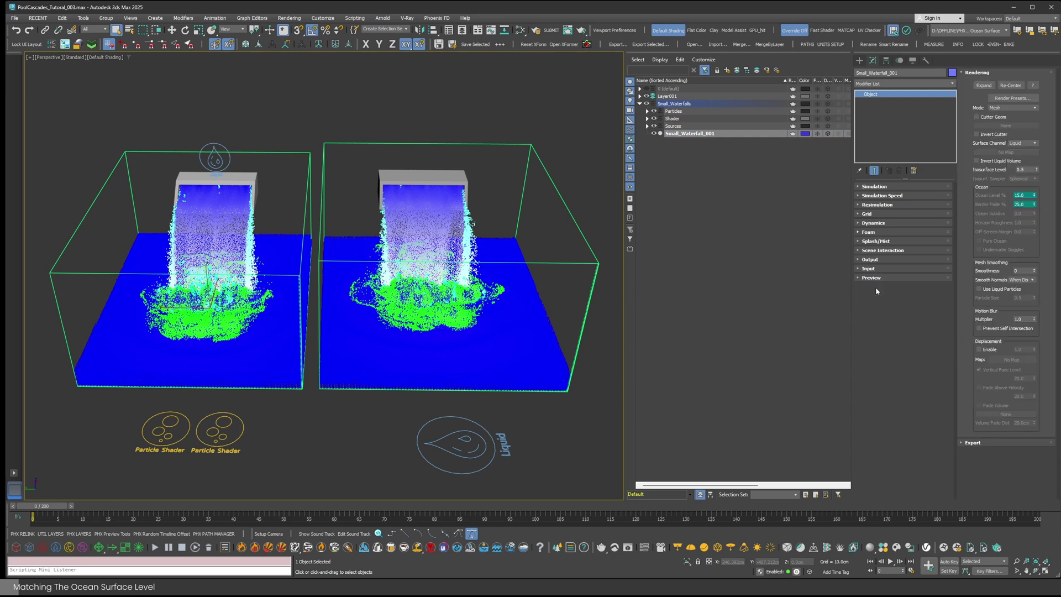
click(1003, 107)
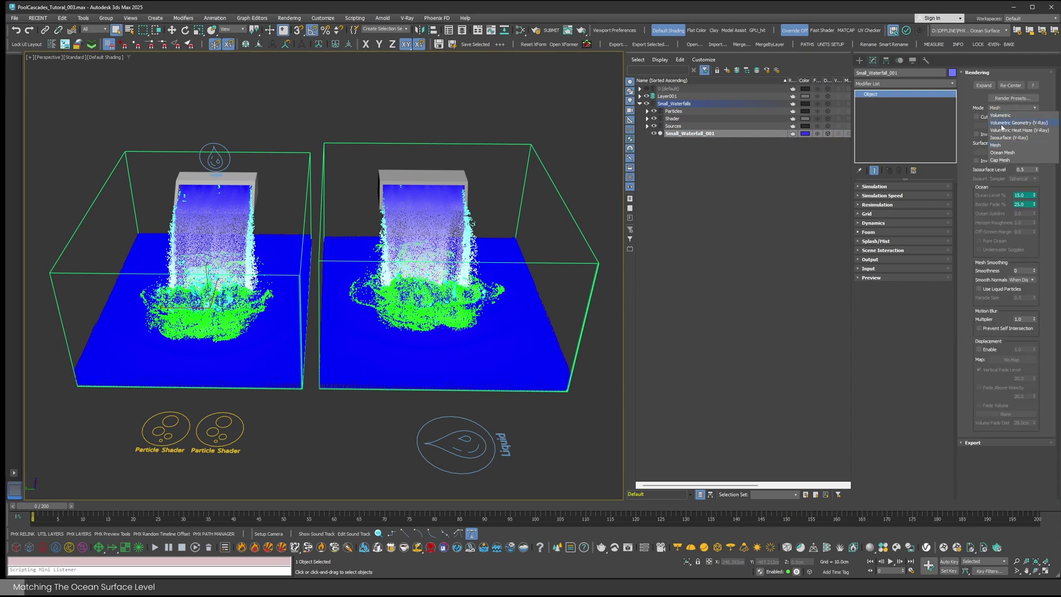
click(1001, 152)
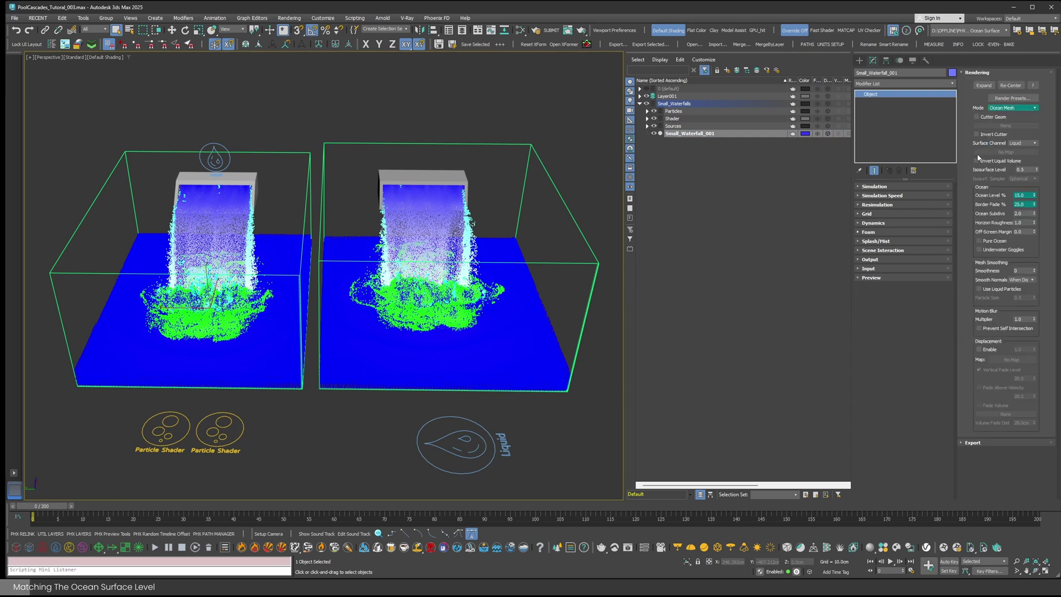
- Set the new simulator's rendering Mode to Ocean Mesh, enabling V-Ray Static Geometry and suppressing the message in future
click(584, 264)
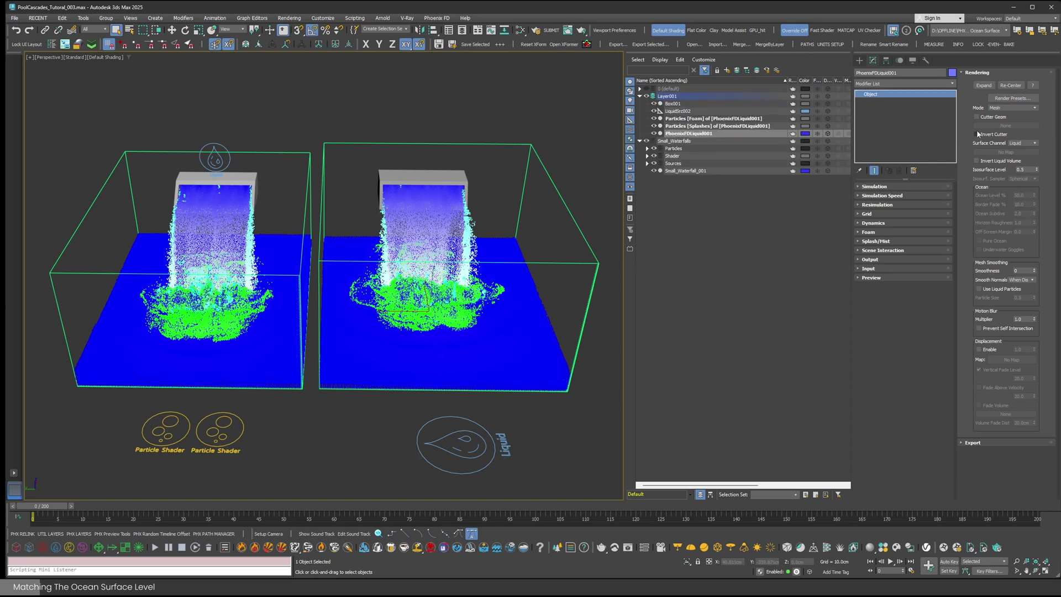
click(1013, 108)
click(1002, 153)
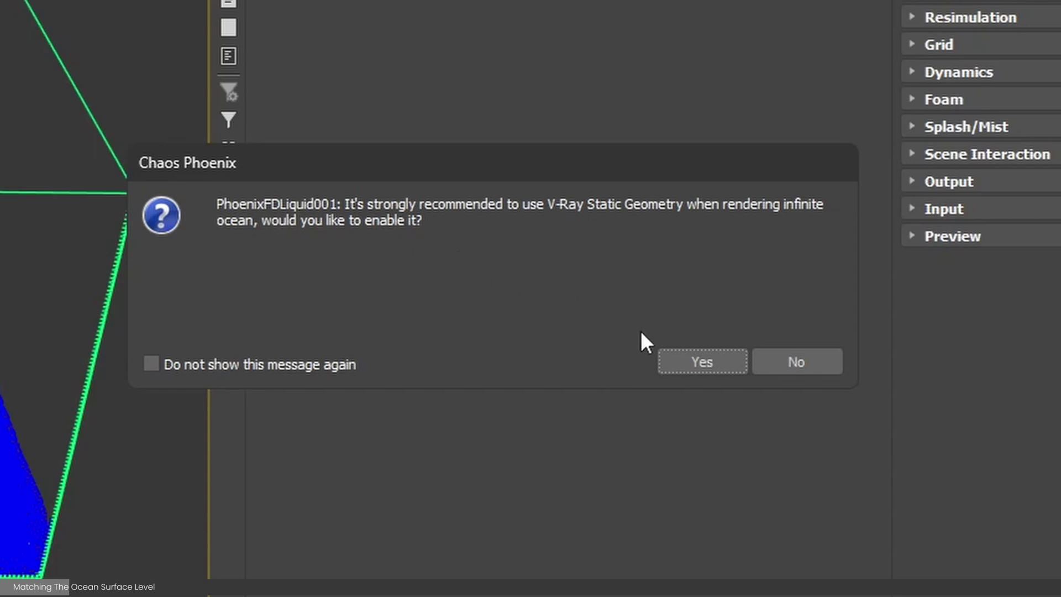
click(690, 367)
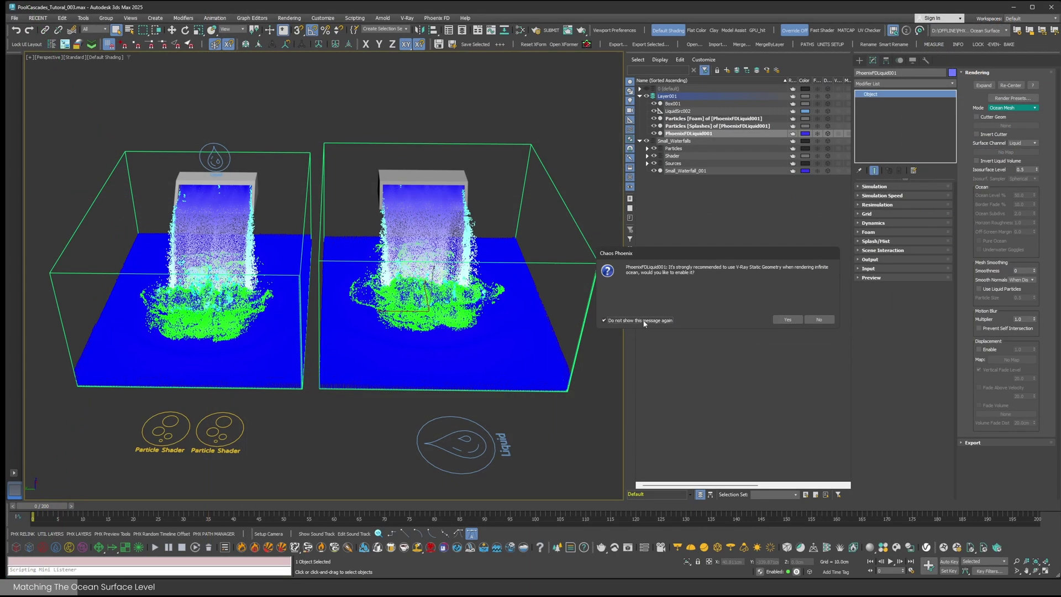
click(779, 318)
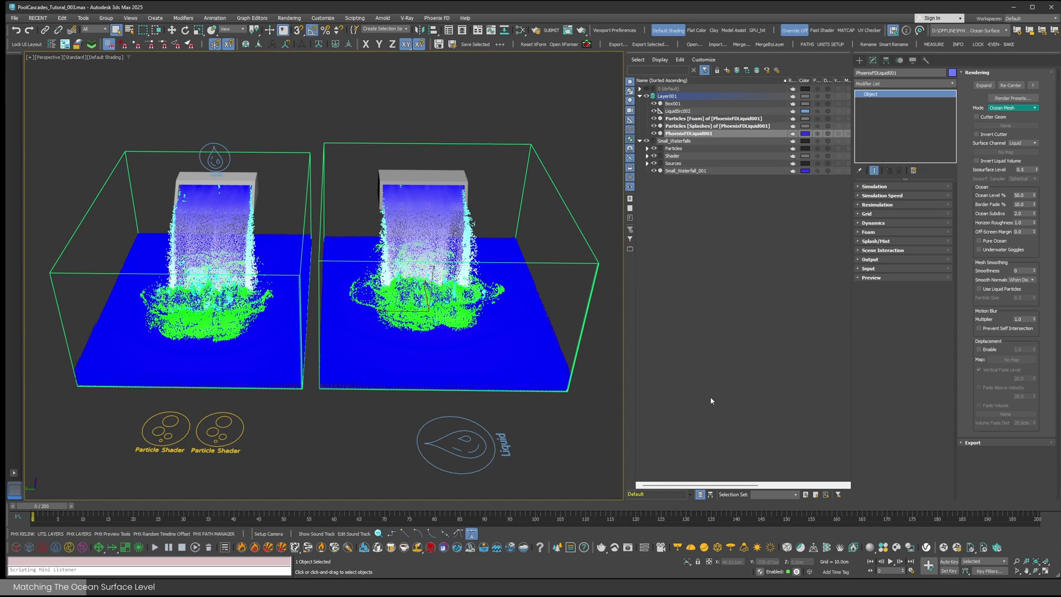
- Render both waterfalls in the V-Ray Frame Buffer, accepting the merge of the containers into one ocean mesh
click(628, 547)
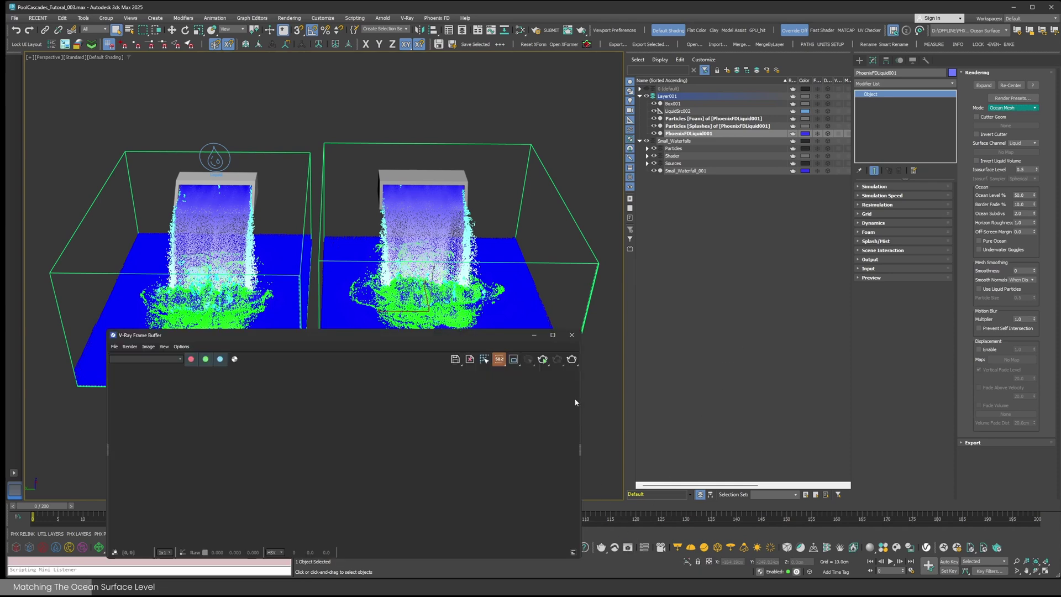
click(571, 359)
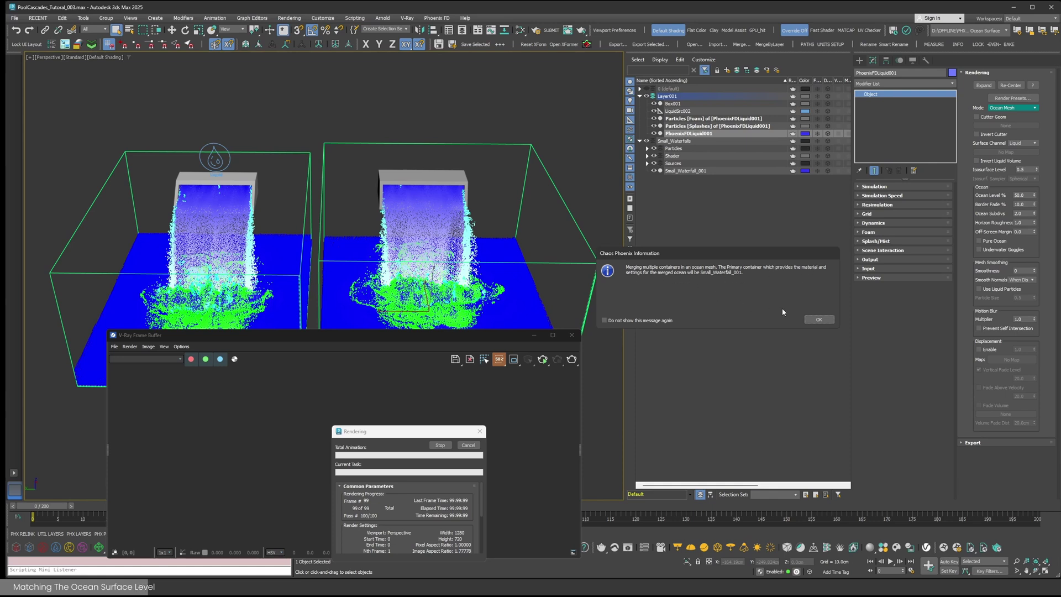
click(827, 322)
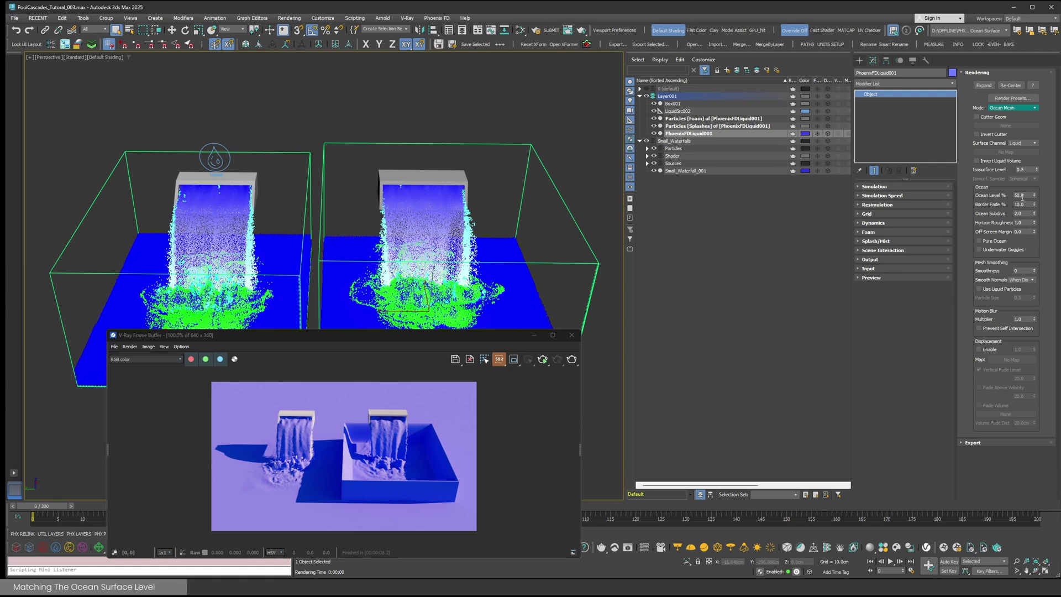
- Set the new simulator's Ocean Level to 15%, render again and inspect the ocean surface around its container
double_click(1026, 195)
key(Return)
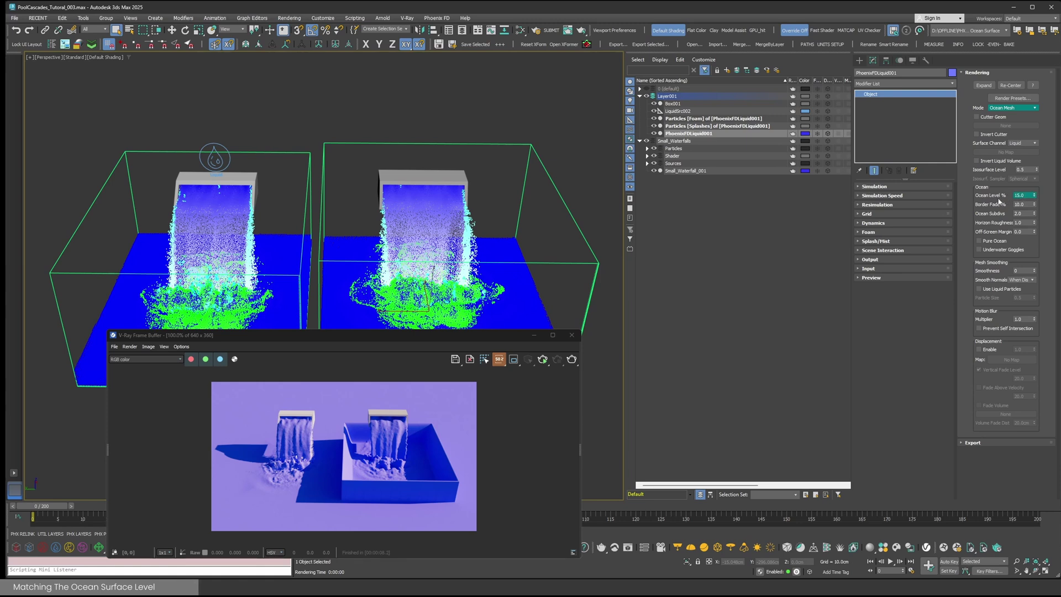
click(571, 360)
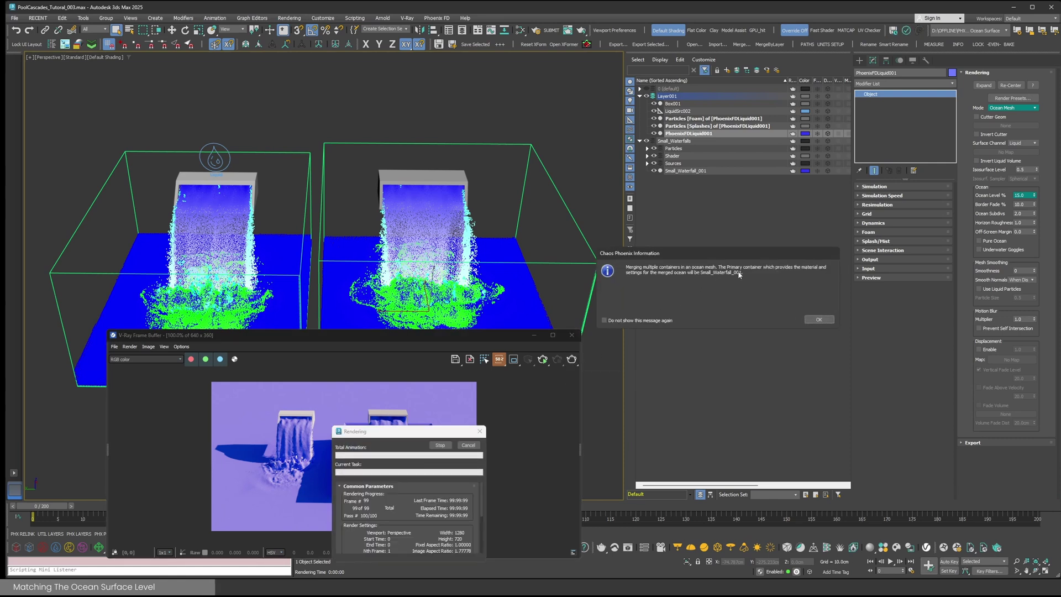
click(813, 320)
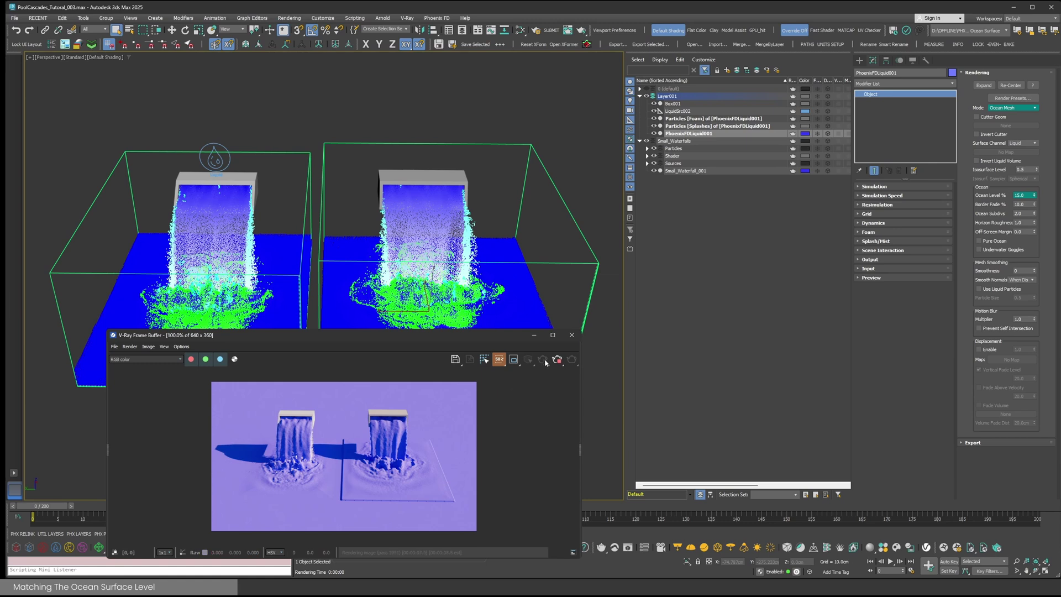
scroll(385, 485, up, 2)
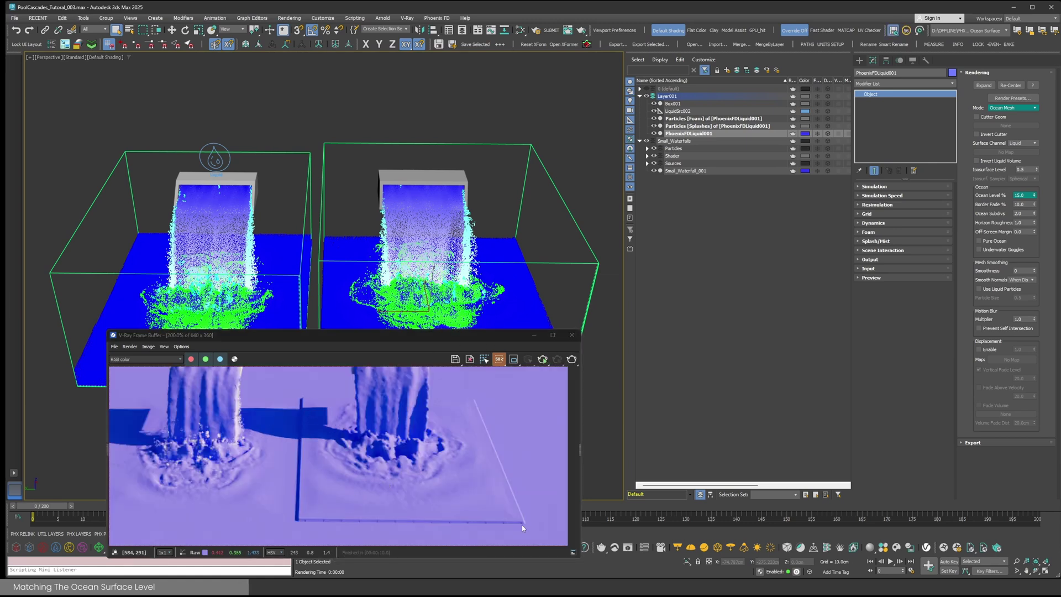
- Close the frame buffer and compare the two containers' water levels up close in the Left wireframe view
click(571, 337)
alt+middle_drag(385, 369, 387, 344)
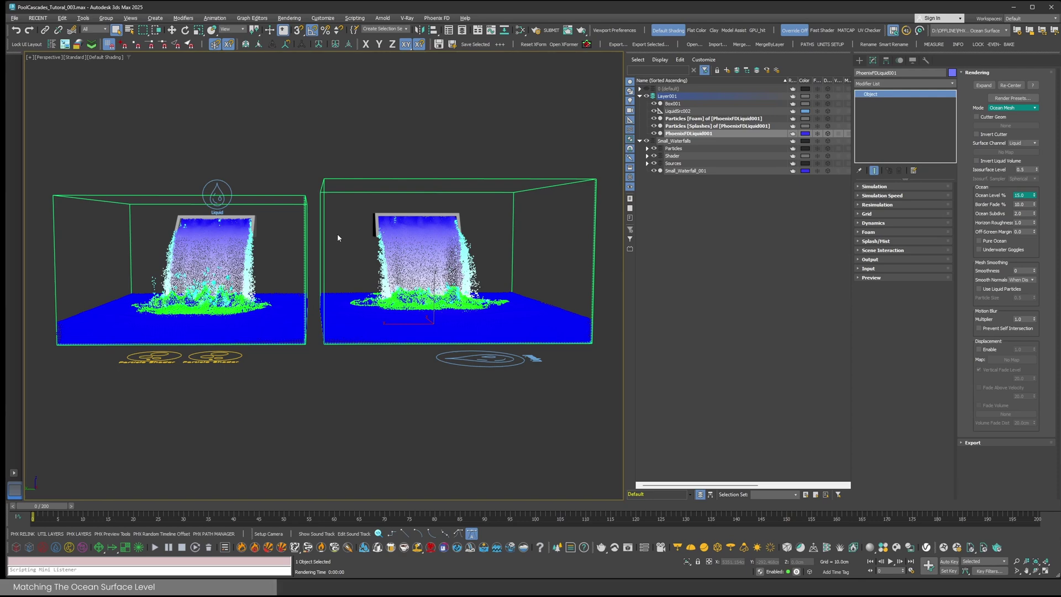
key(l)
key(F3)
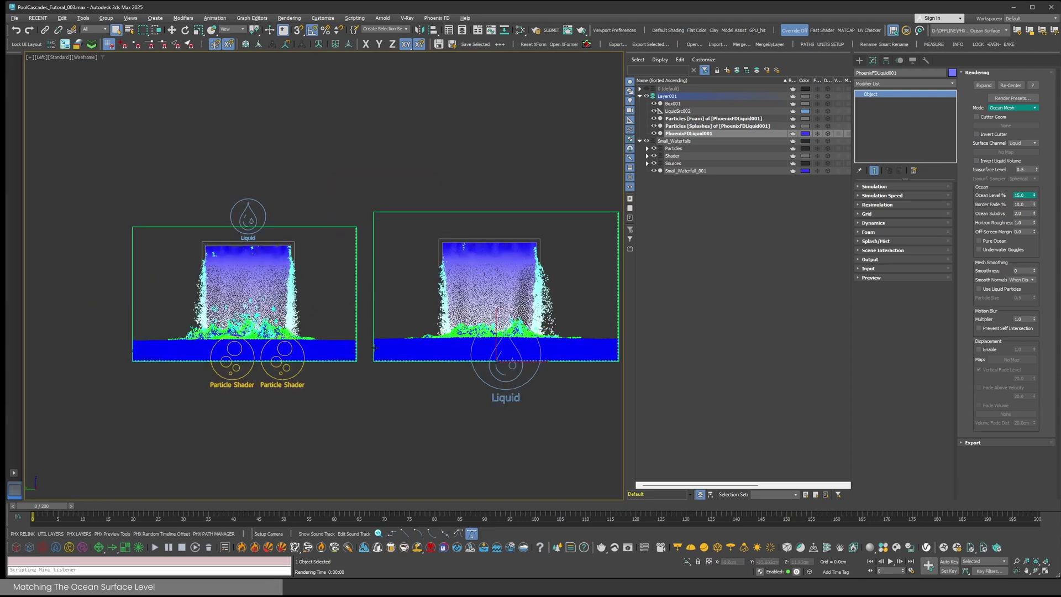
scroll(375, 350, up, 5)
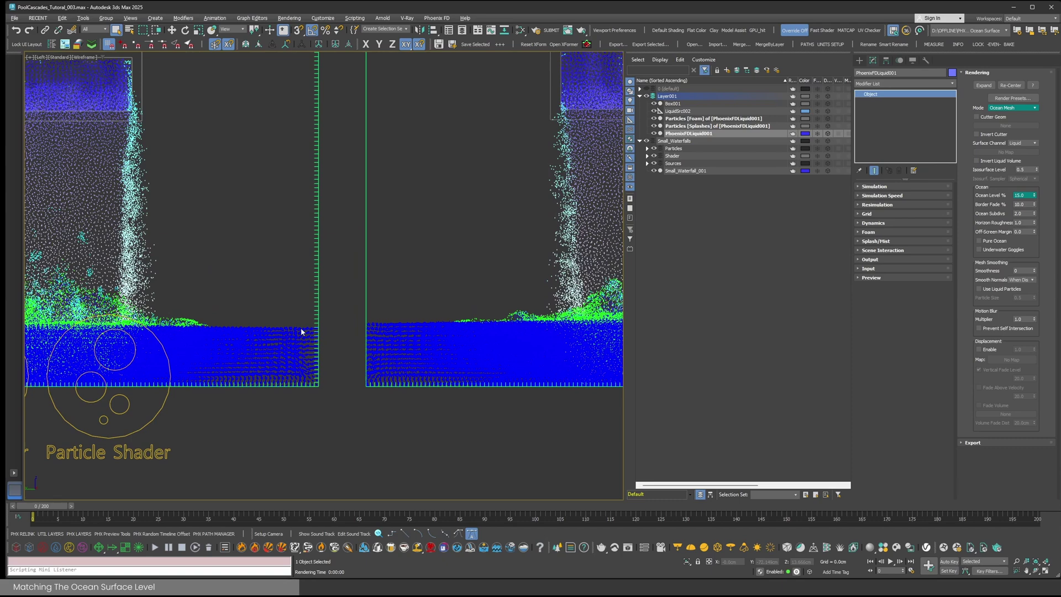
- Draw a straight horizontal line from the existing waterfall's water surface to the gap between the two containers
key(shift+l)
ctrl+right_click(244, 326)
click(258, 295)
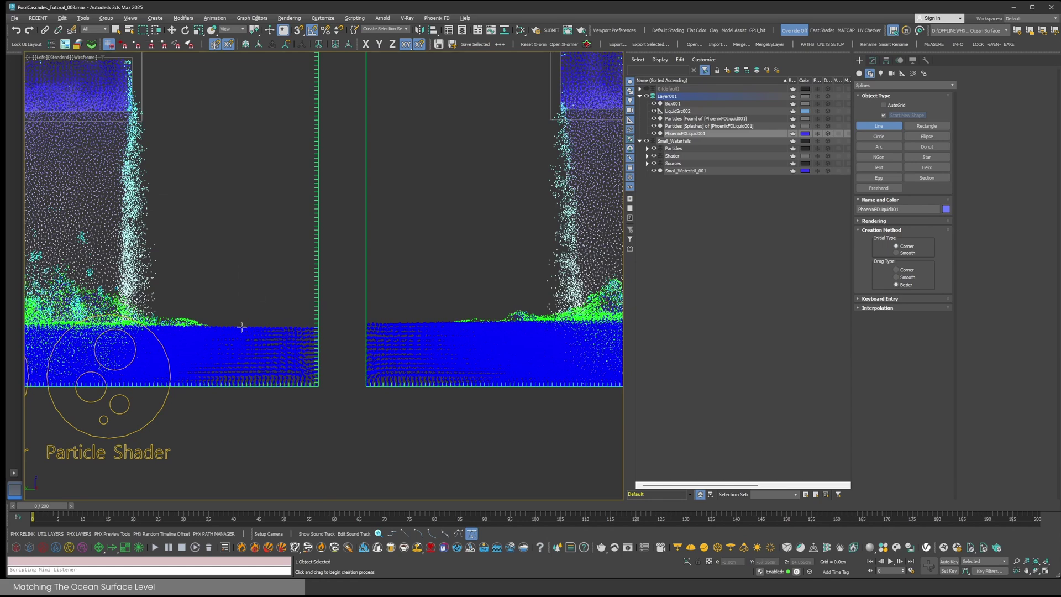
click(239, 327)
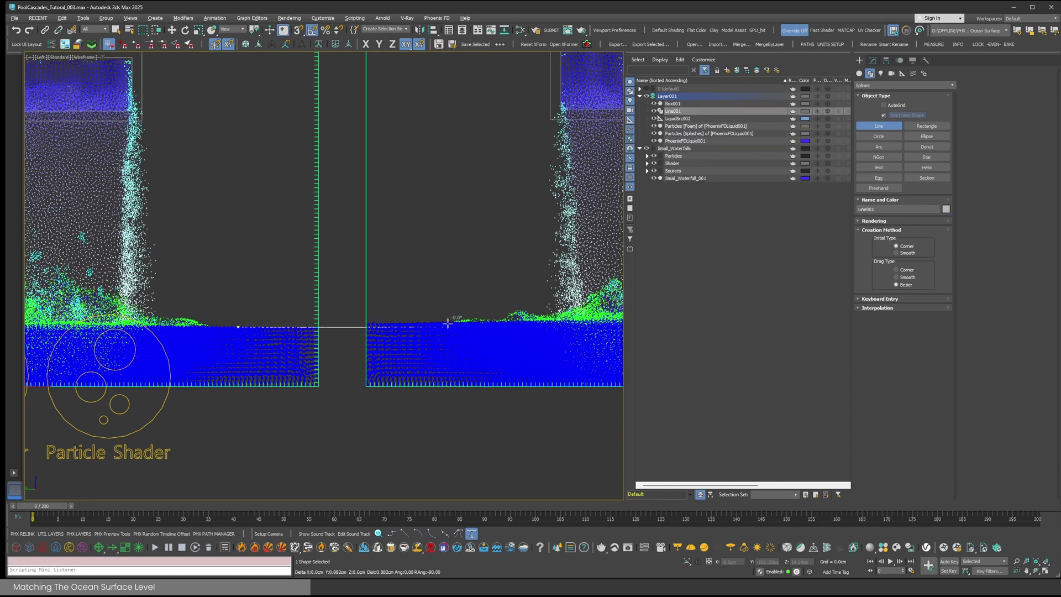
scroll(368, 326, up, 4)
click(318, 325)
right_click(330, 325)
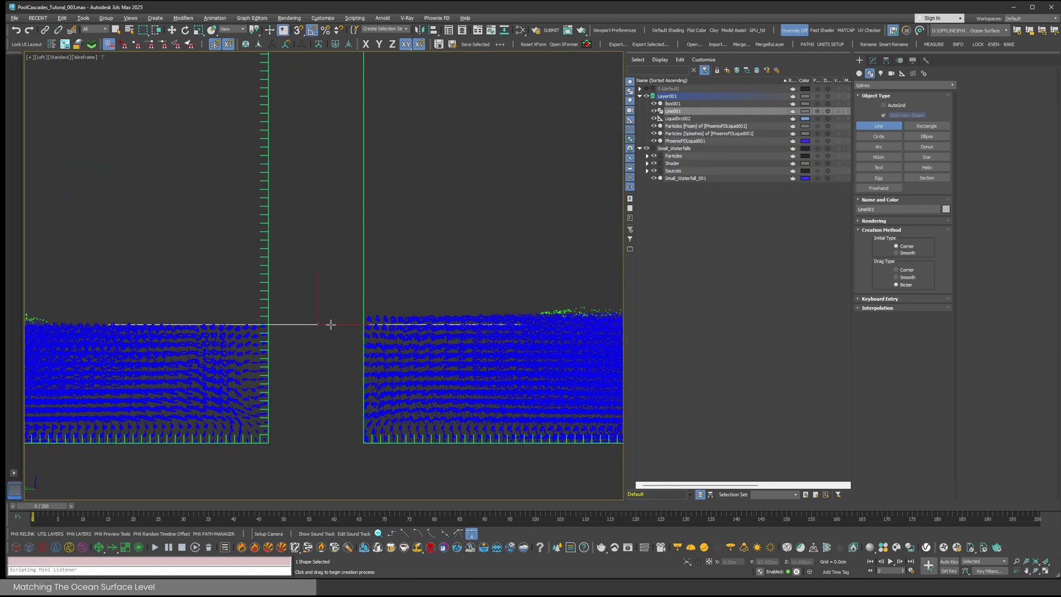
- Link the new waterfall's emitter box to its simulator container so both move together
scroll(379, 302, down, 8)
right_click(459, 170)
click(459, 169)
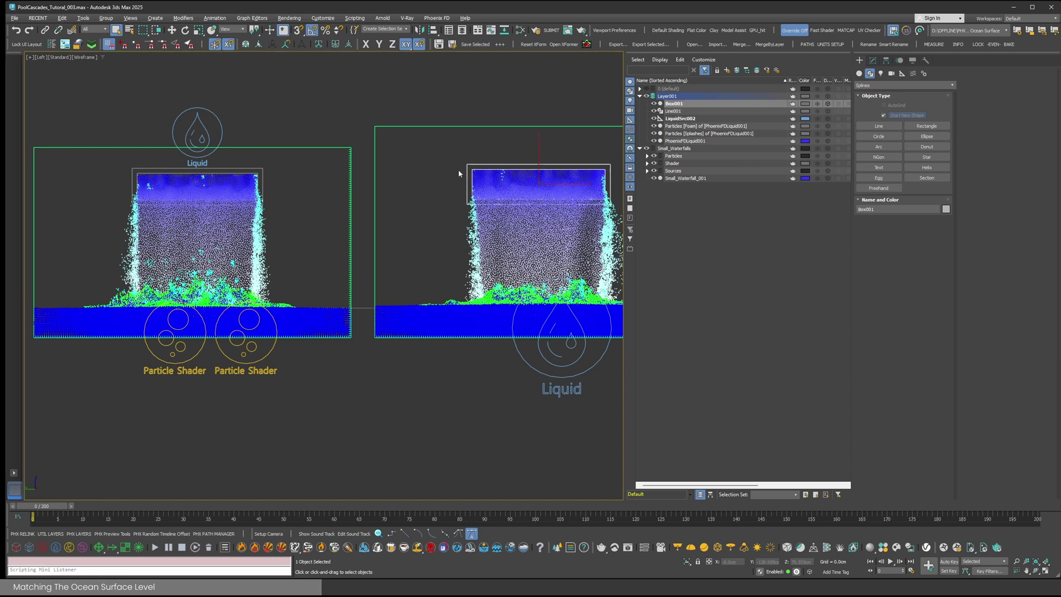
click(46, 30)
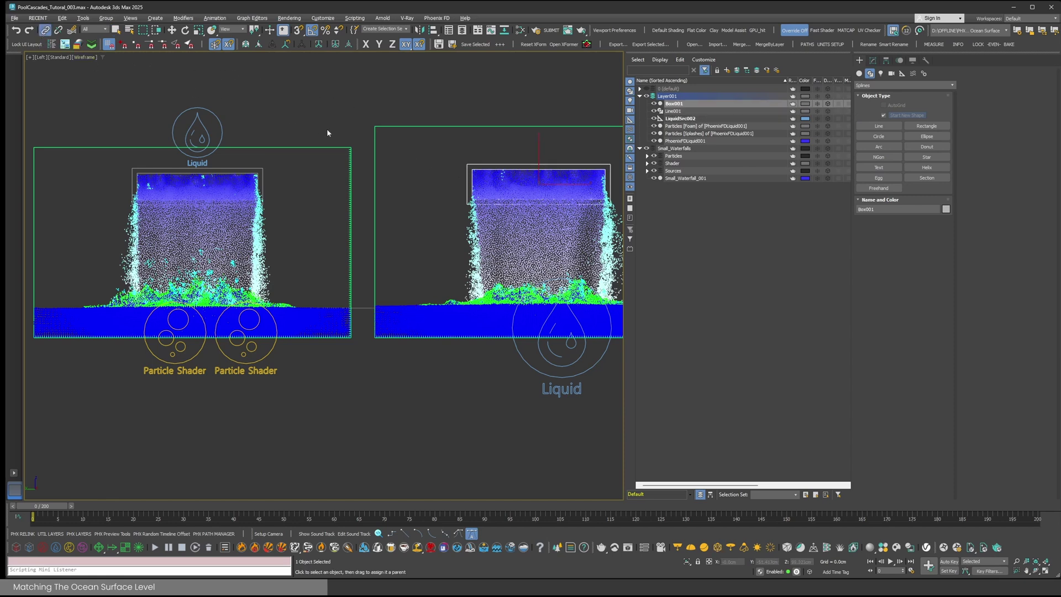
drag(469, 167, 444, 128)
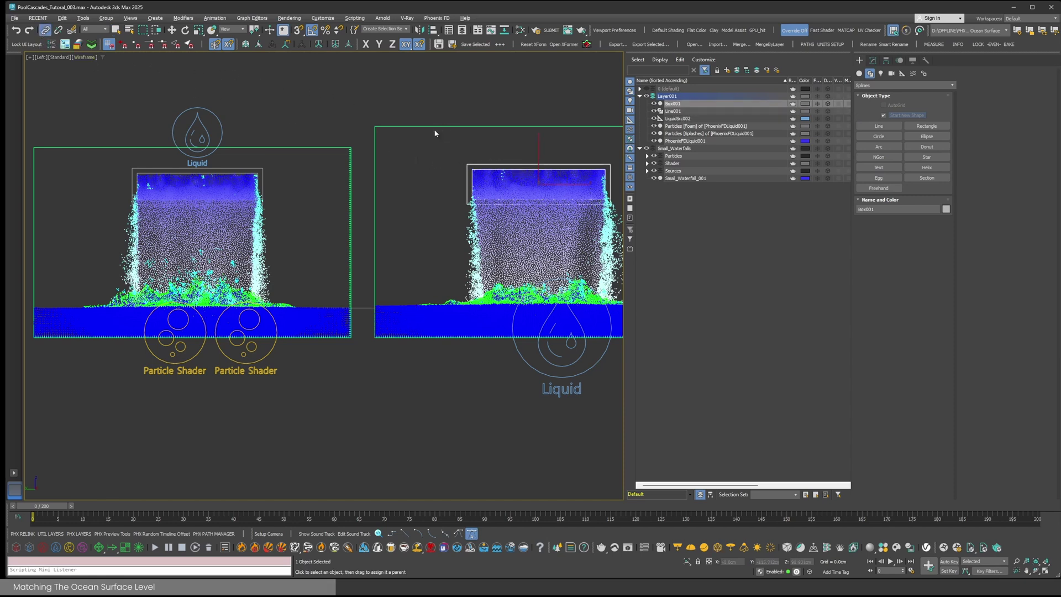
- Lower the new simulator vertically in the Left view until its water surface meets the horizontal guide line
click(376, 255)
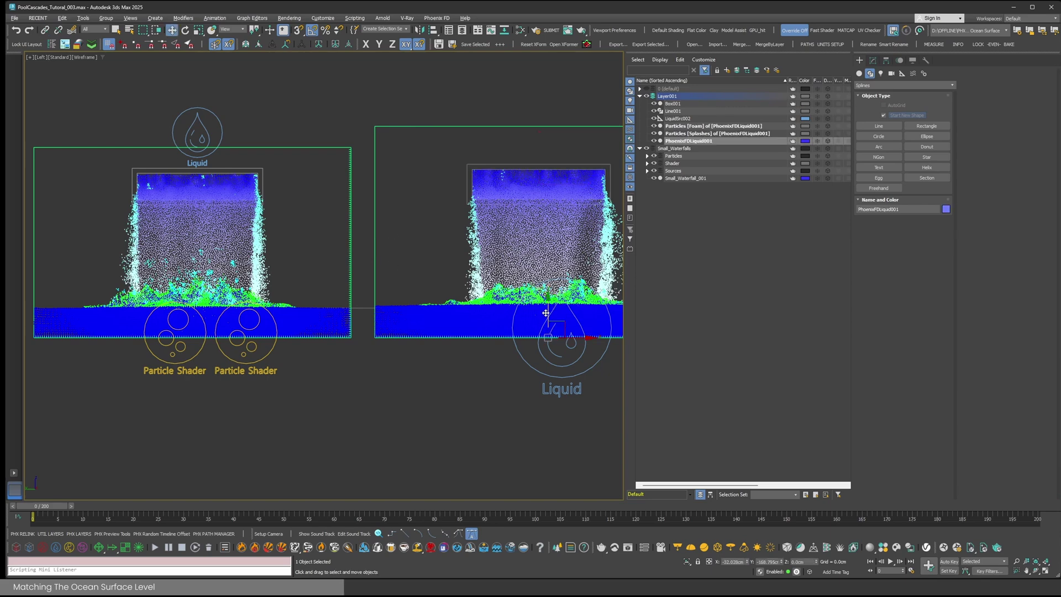
key(w)
scroll(377, 312, up, 8)
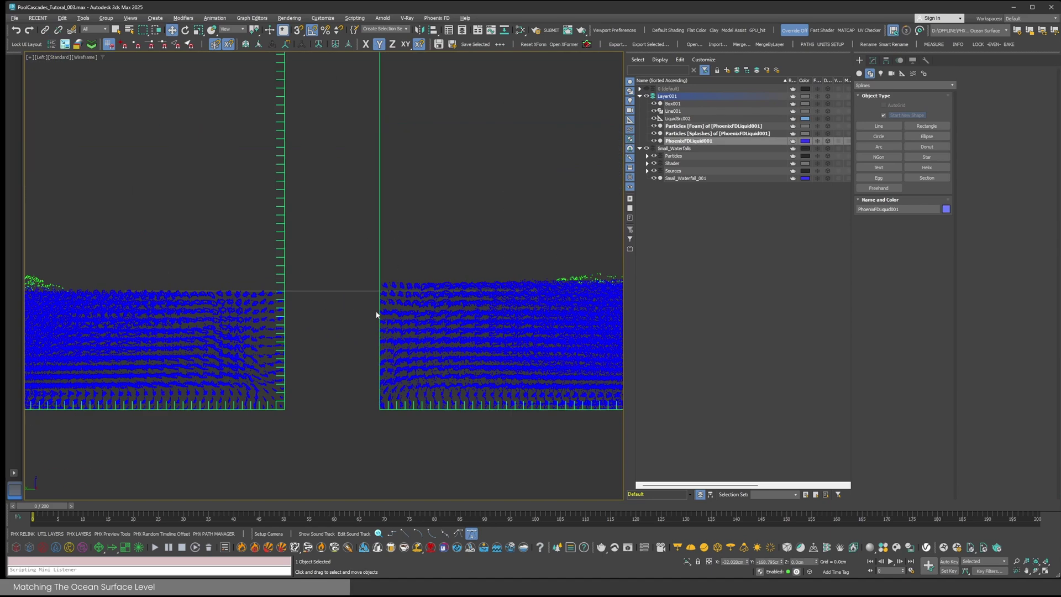
drag(384, 237, 380, 266)
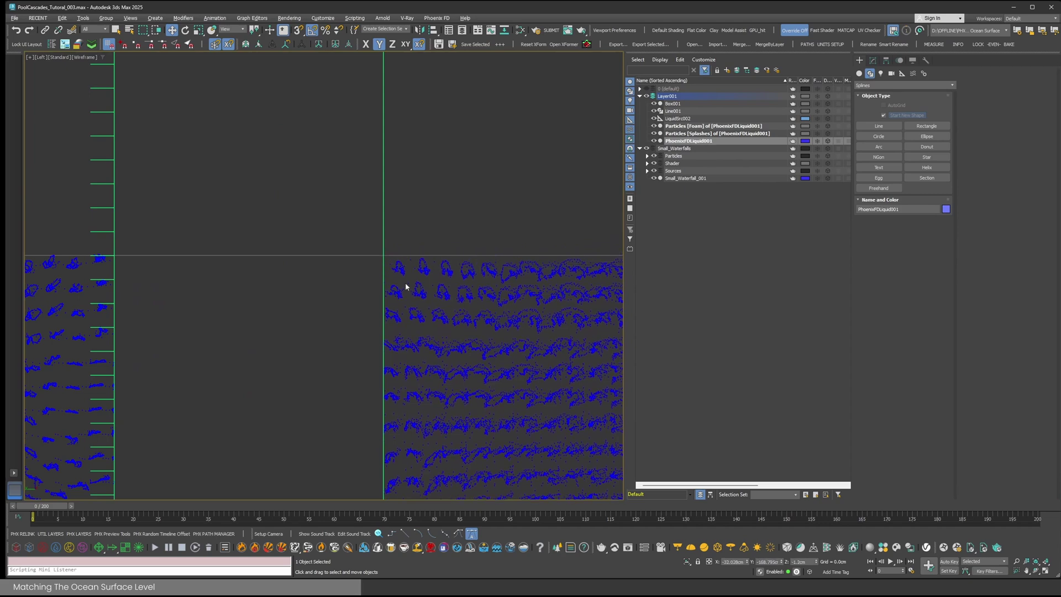
scroll(405, 286, down, 8)
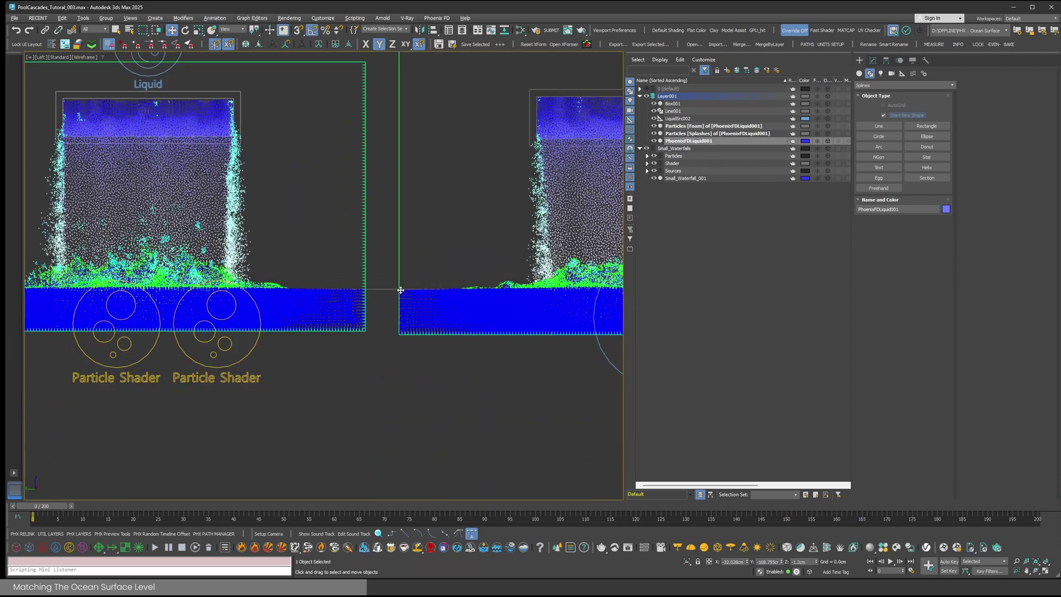
- Render the merged ocean from the Perspective view, fine-tune the new simulator's Z position and render again
key(p)
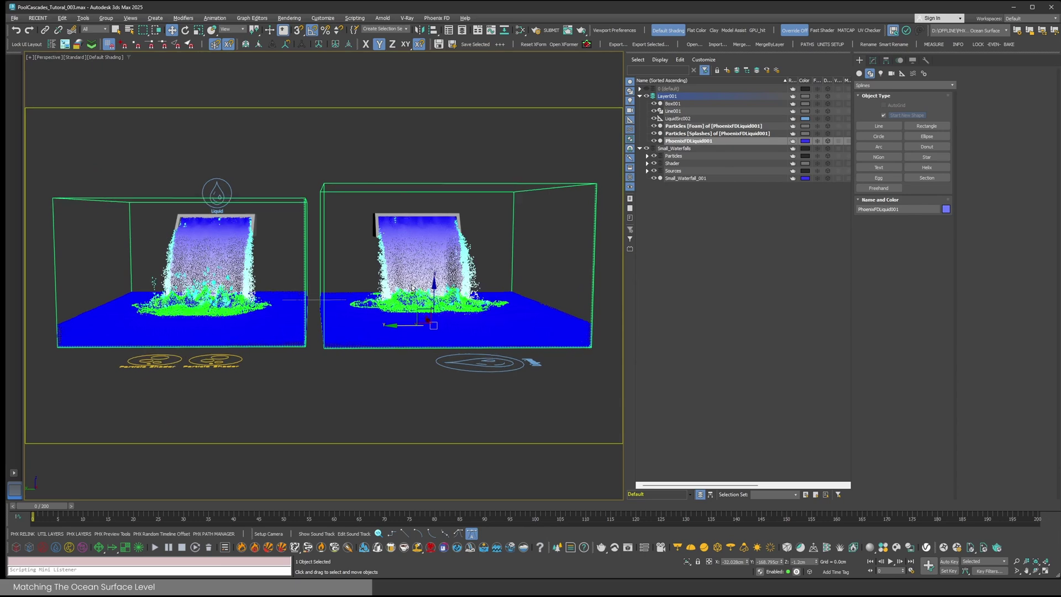
middle_drag(411, 297, 410, 281)
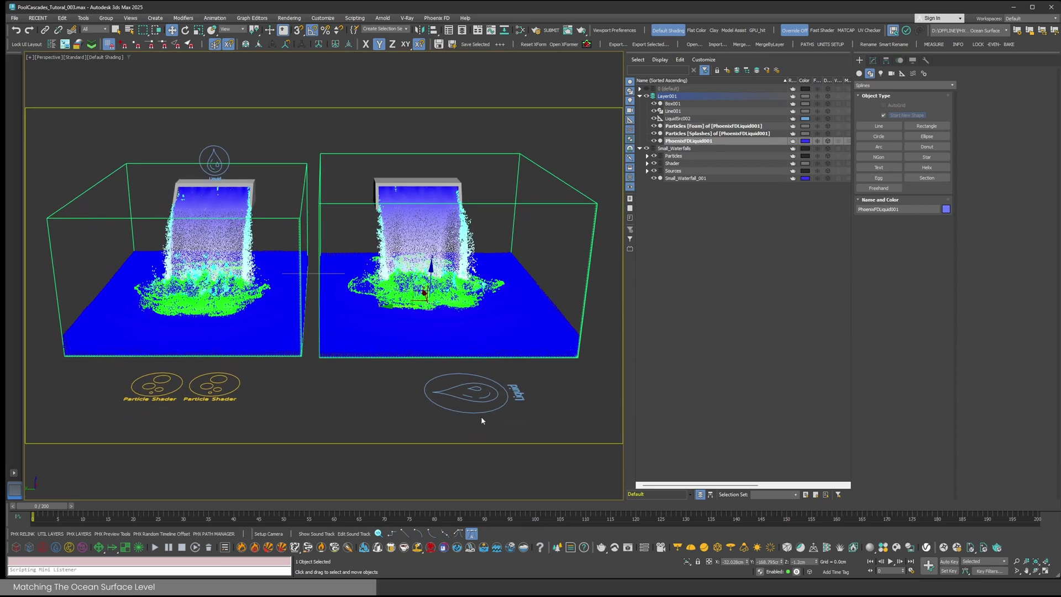
click(627, 551)
click(572, 360)
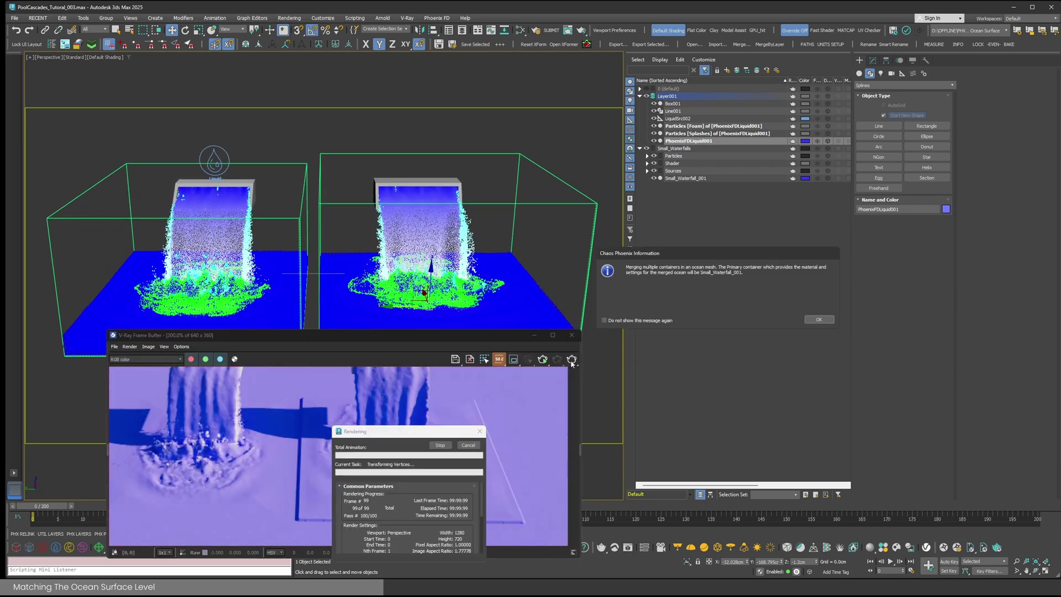
click(822, 321)
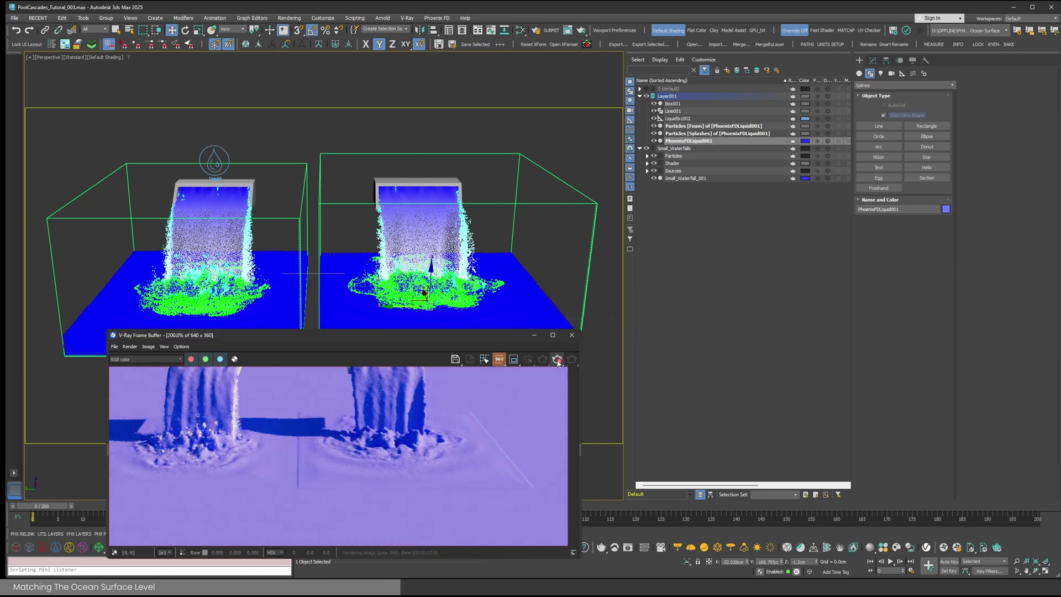
drag(512, 343, 497, 364)
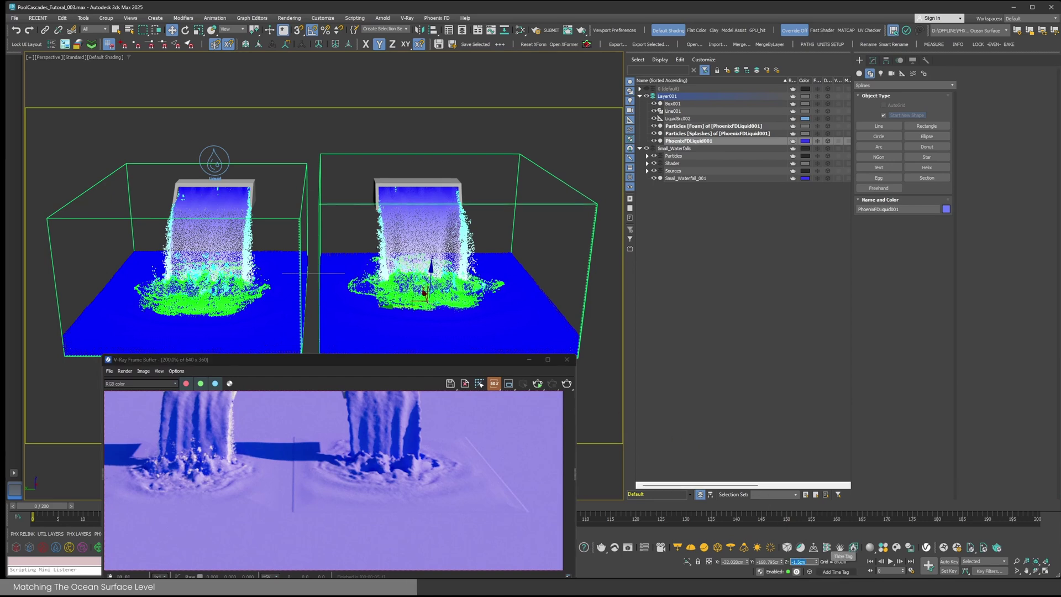
click(567, 385)
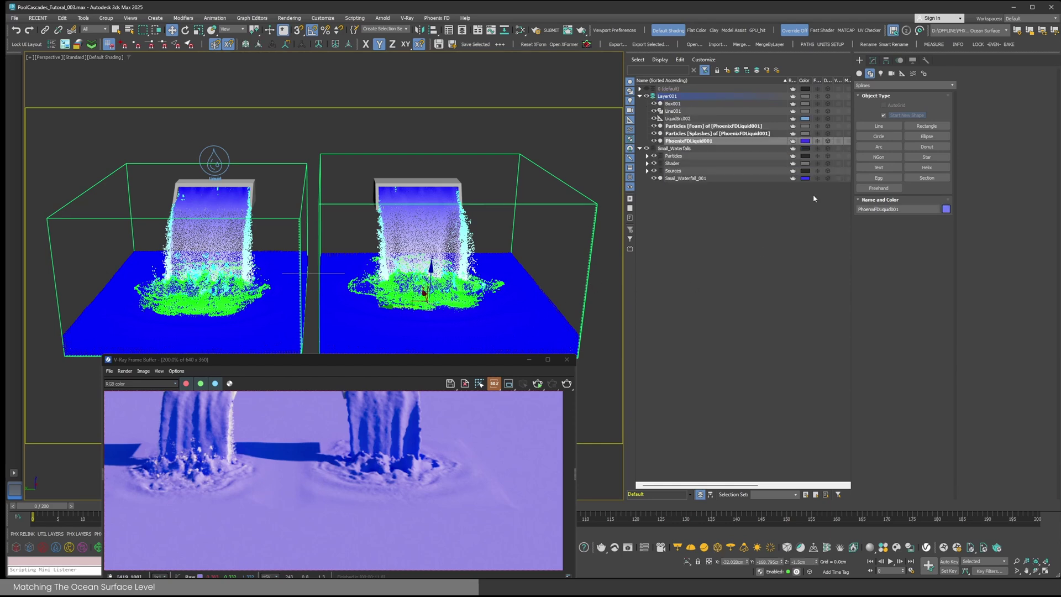
- Set Border Fade to 25% on both simulators and render again, accepting the merge into one ocean mesh
click(873, 60)
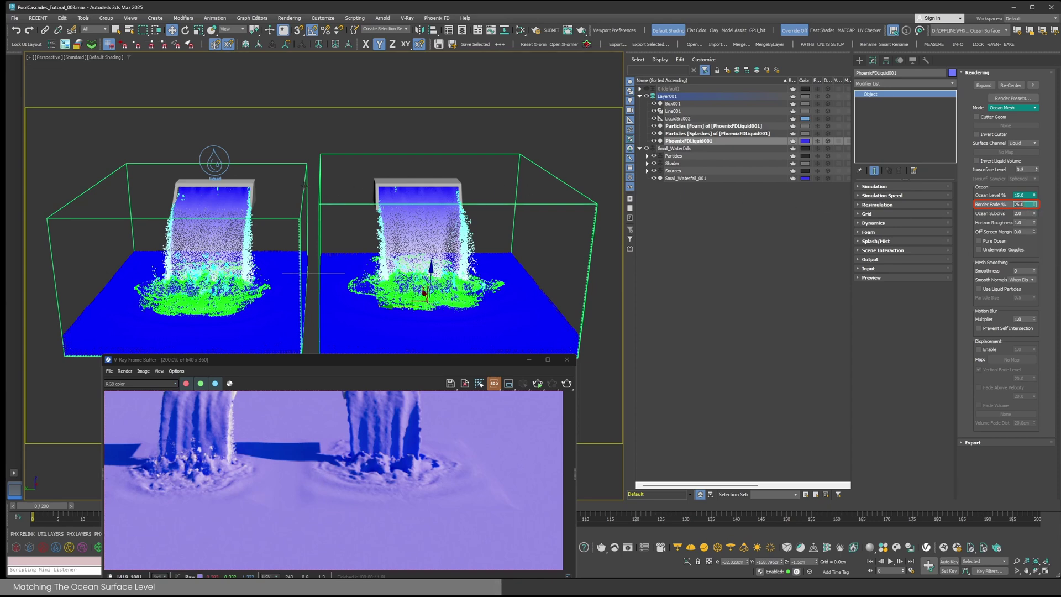
click(640, 95)
click(685, 133)
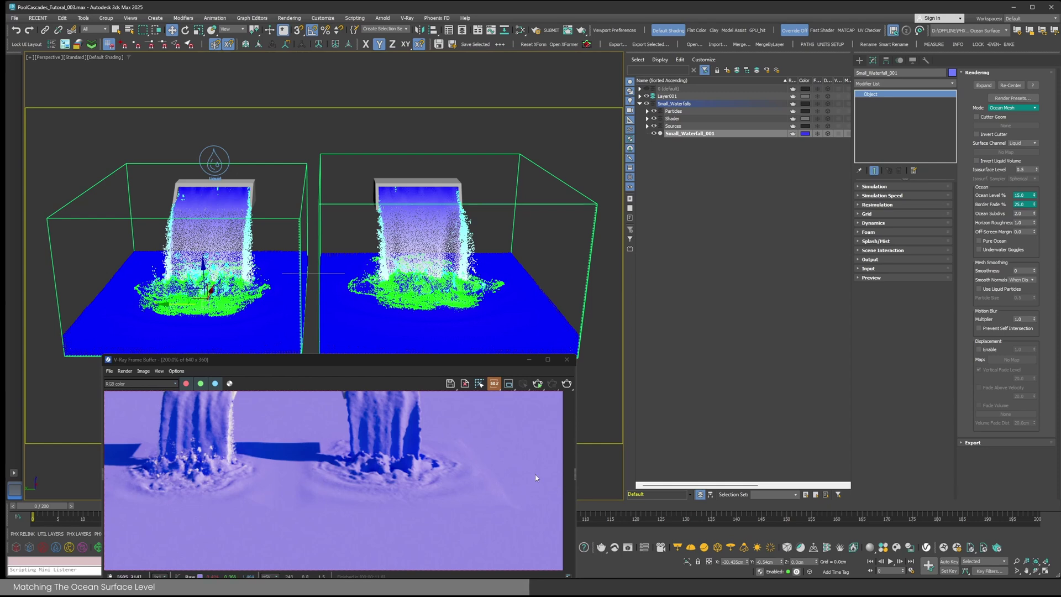
click(567, 384)
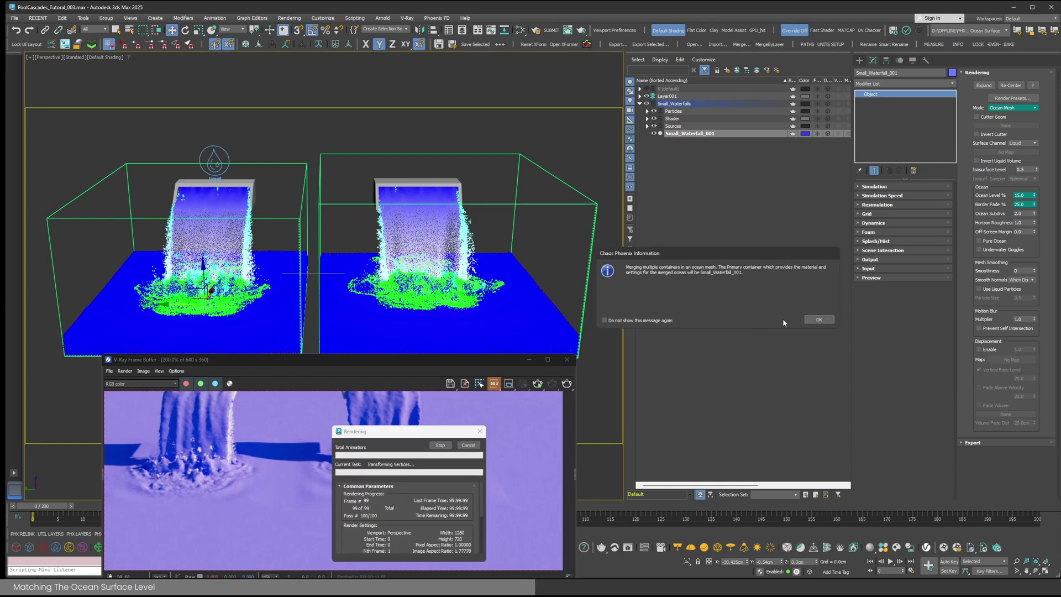
click(813, 320)
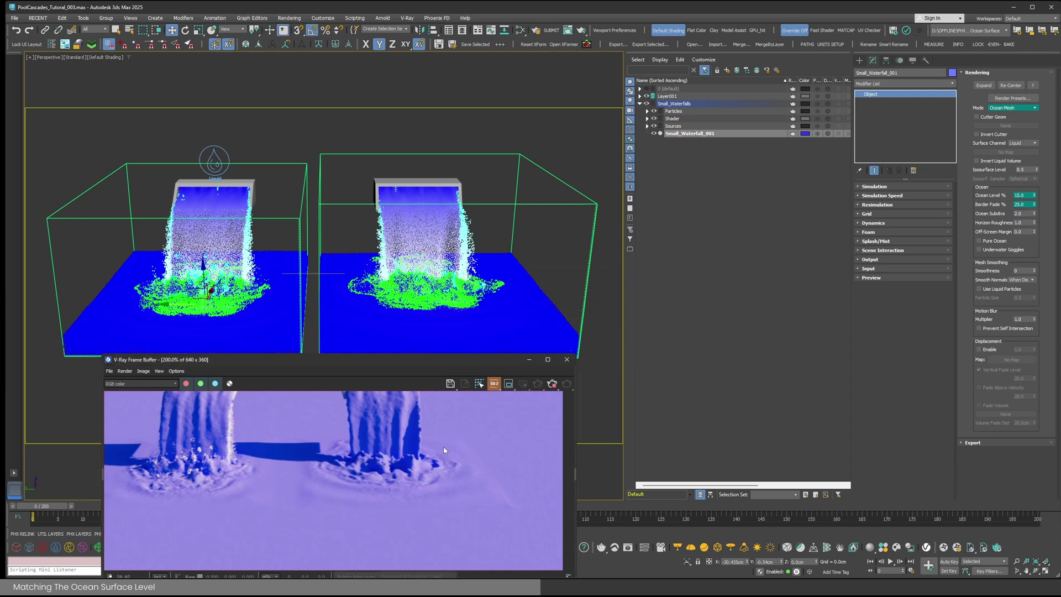
- Stop the render, close the frame buffer and delete the guide line between the two containers
scroll(286, 492, down, 2)
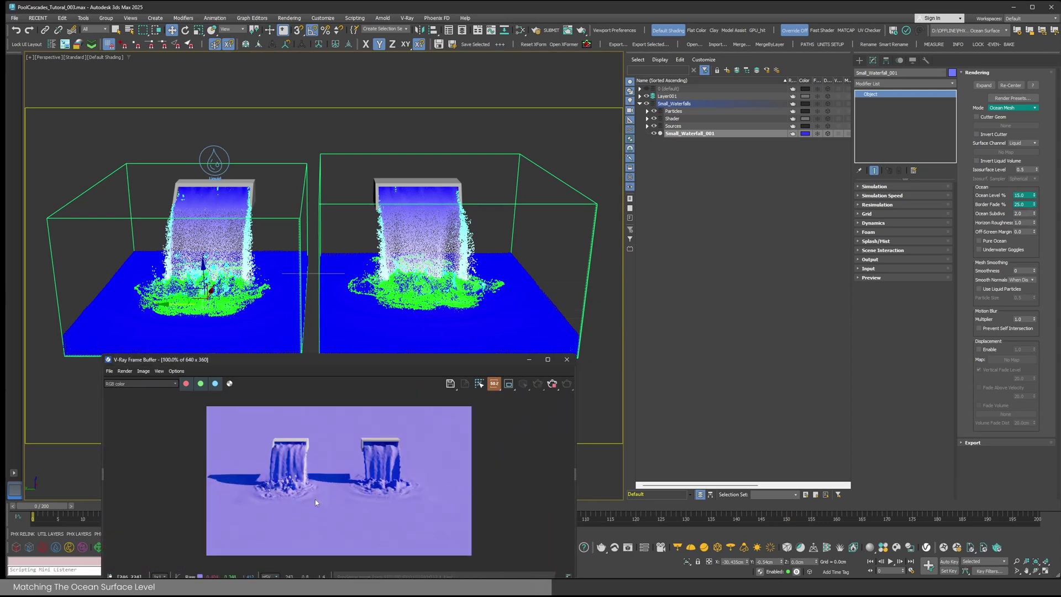
click(552, 384)
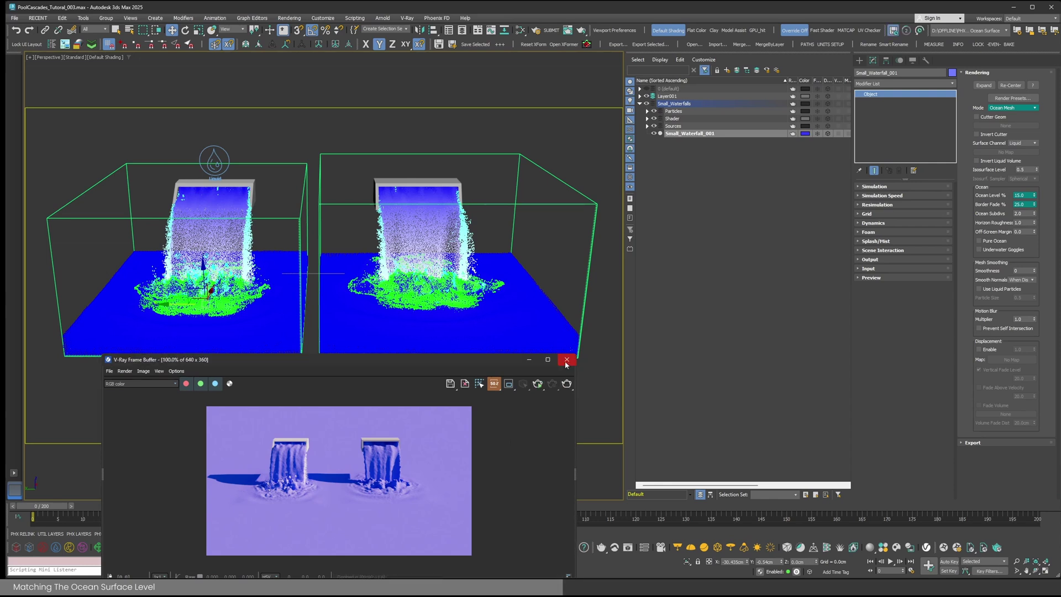
click(567, 360)
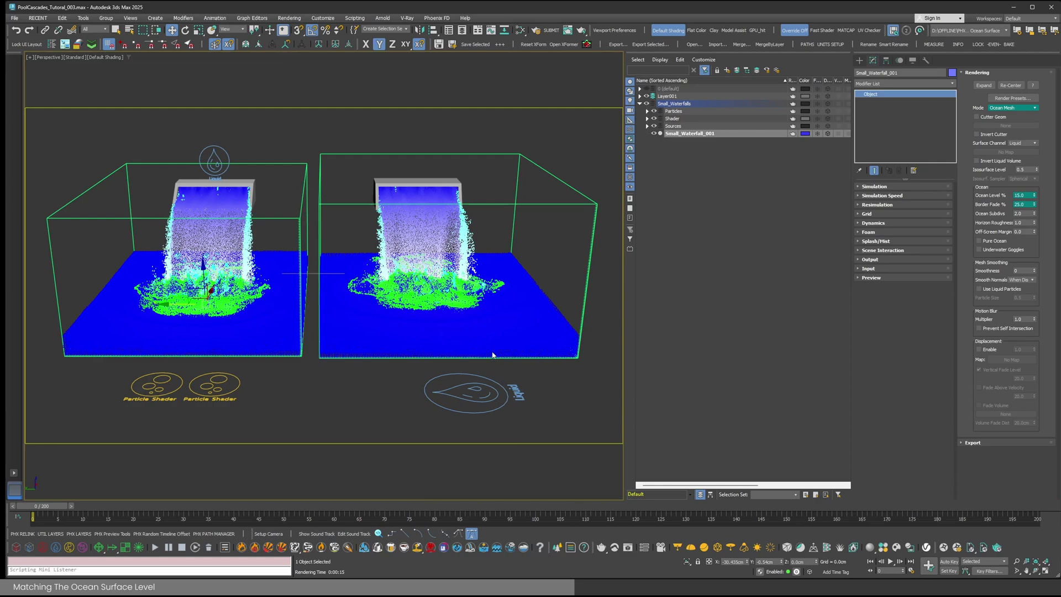
click(313, 273)
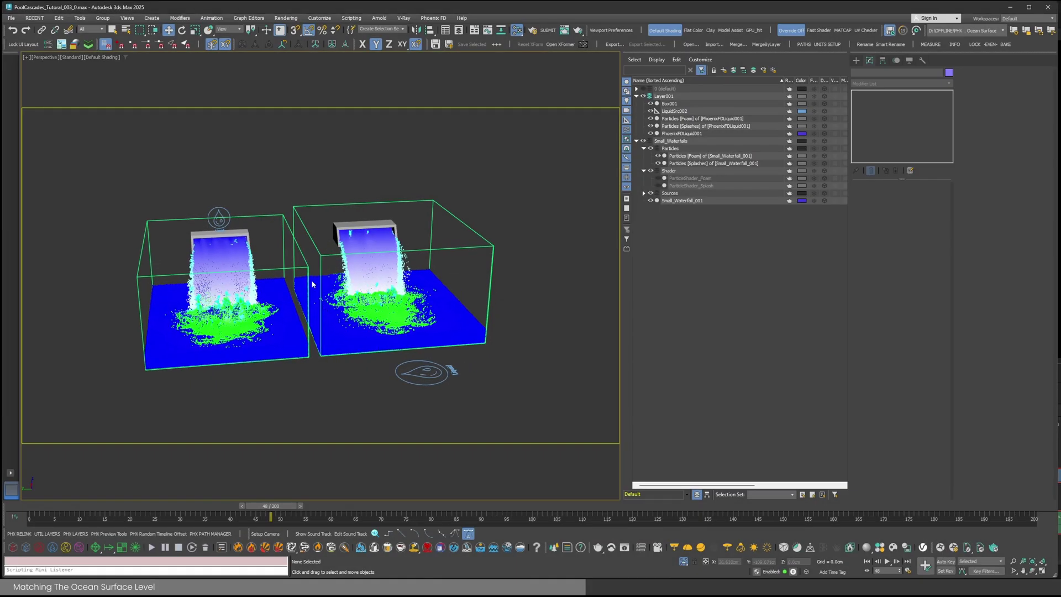
- Enable Show Mesh in the preview settings of both Small_Waterfall_001 and PhoenixFDLiquid001
click(283, 223)
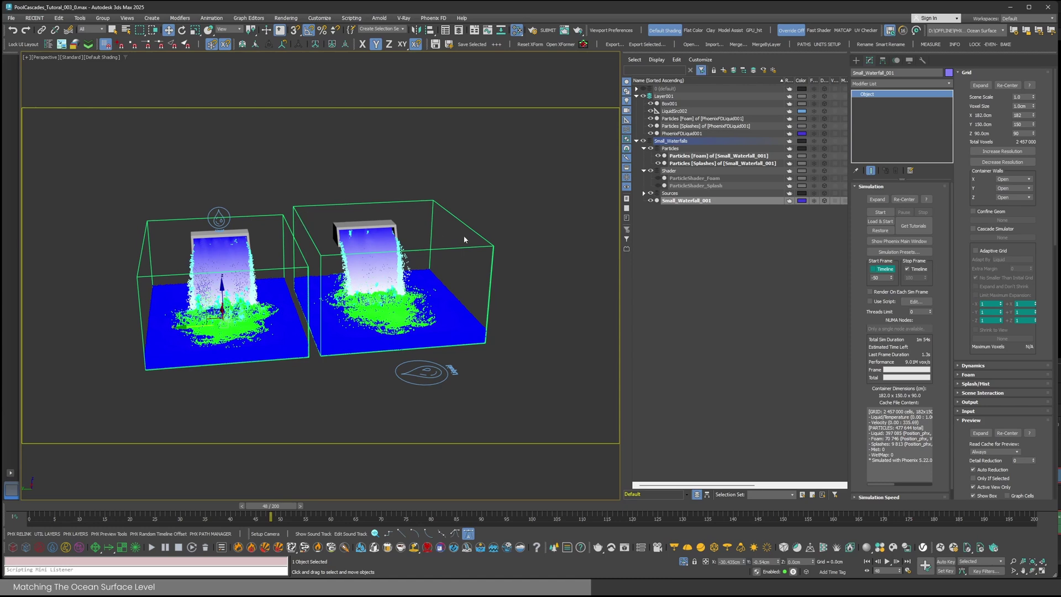
scroll(984, 387, down, 5)
click(973, 297)
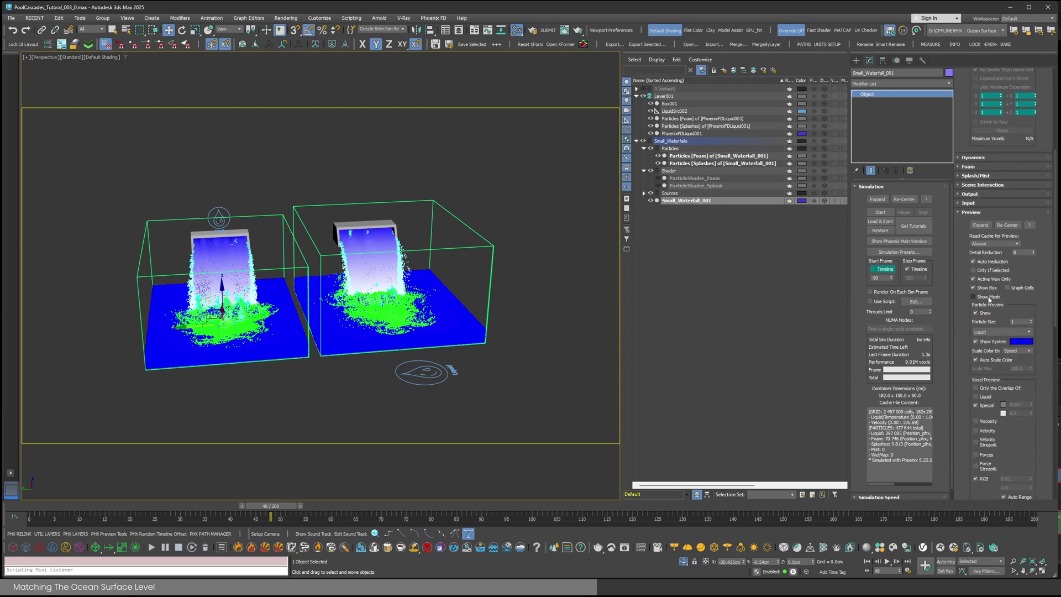
click(489, 246)
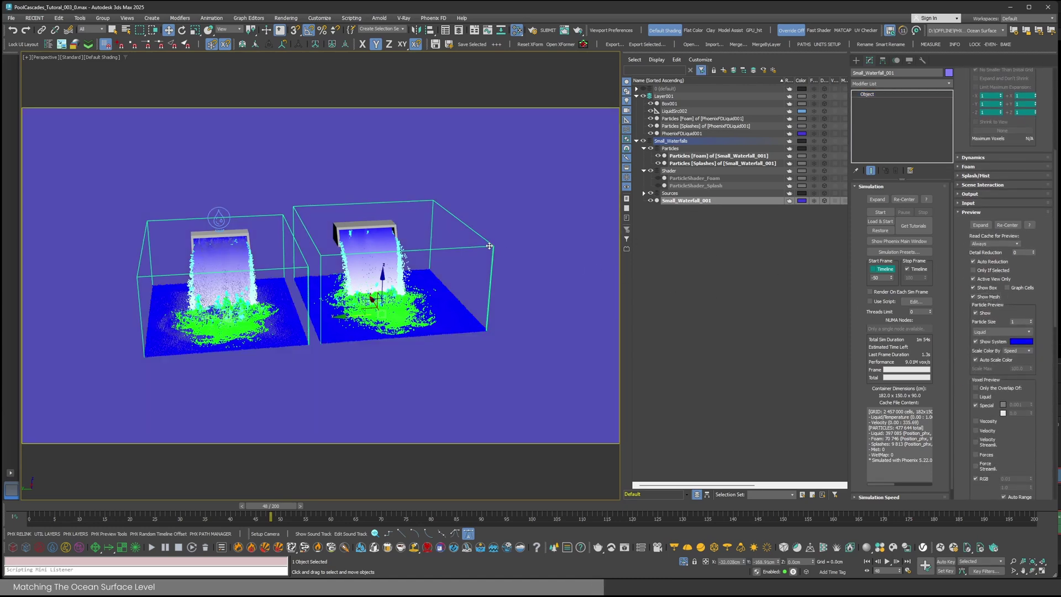
click(988, 297)
- Compare the height of the two preview ocean meshes up close between the containers, in wireframe and shaded display
key(F3)
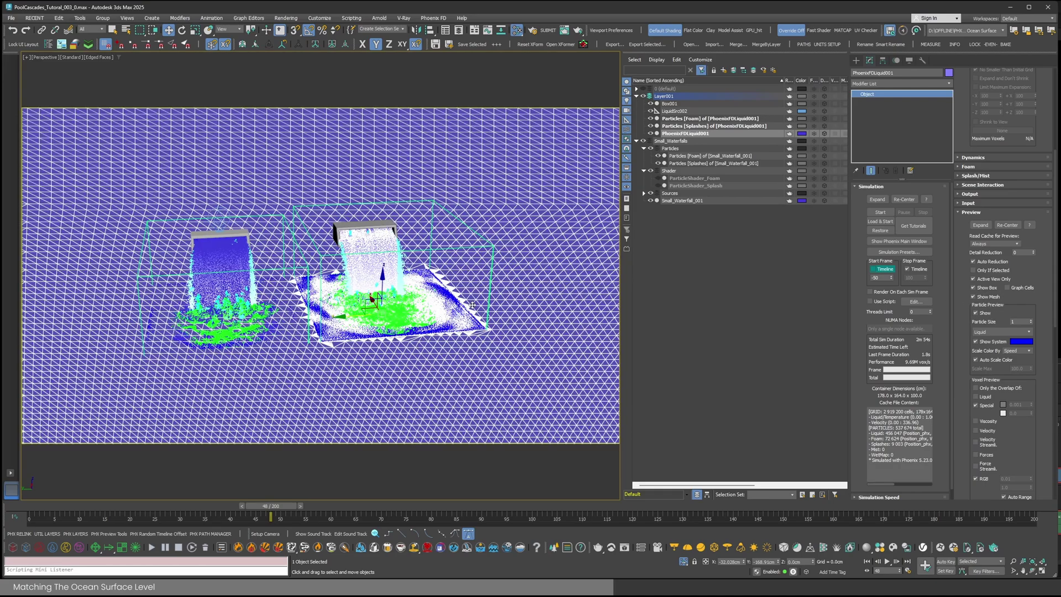
alt+middle_drag(447, 329, 444, 268)
scroll(335, 343, up, 5)
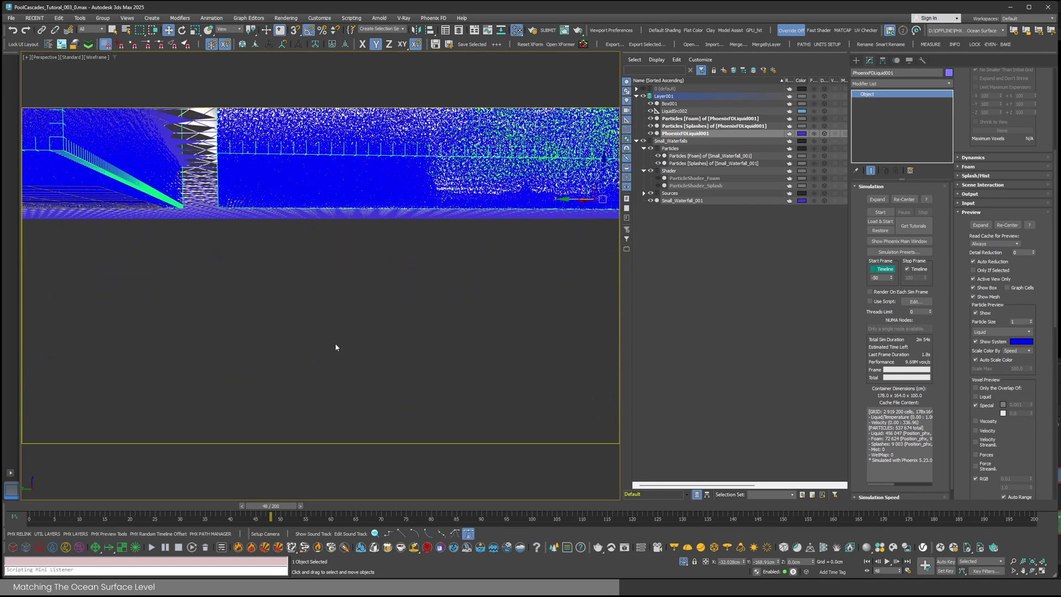
alt+middle_drag(335, 342, 355, 264)
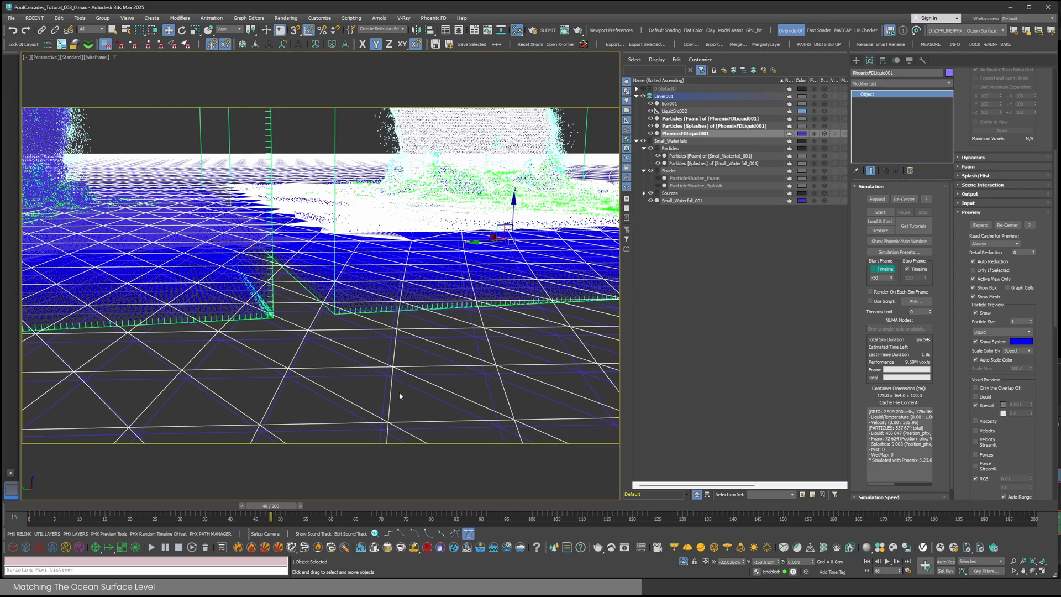
scroll(385, 362, down, 5)
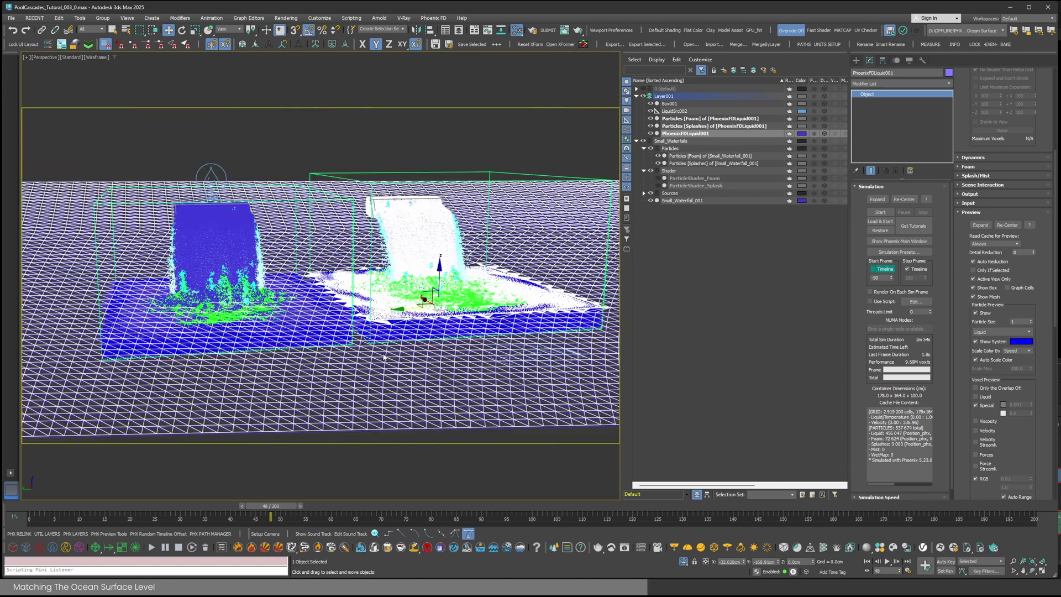
key(F3)
alt+middle_drag(388, 350, 419, 319)
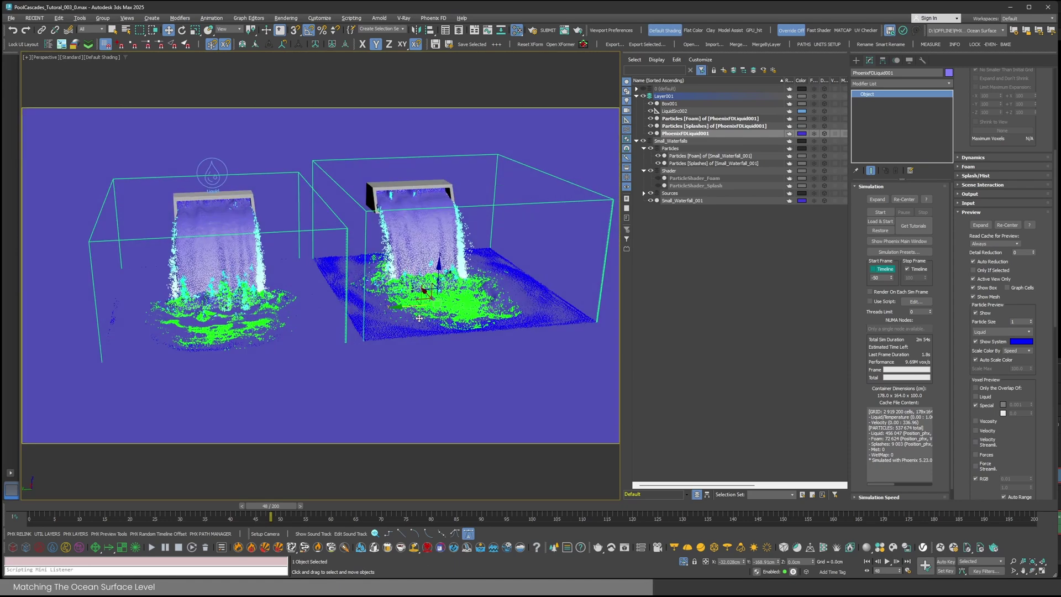
- Try to lower the new simulator in the Left view until its ocean mesh lines up with the existing one
key(l)
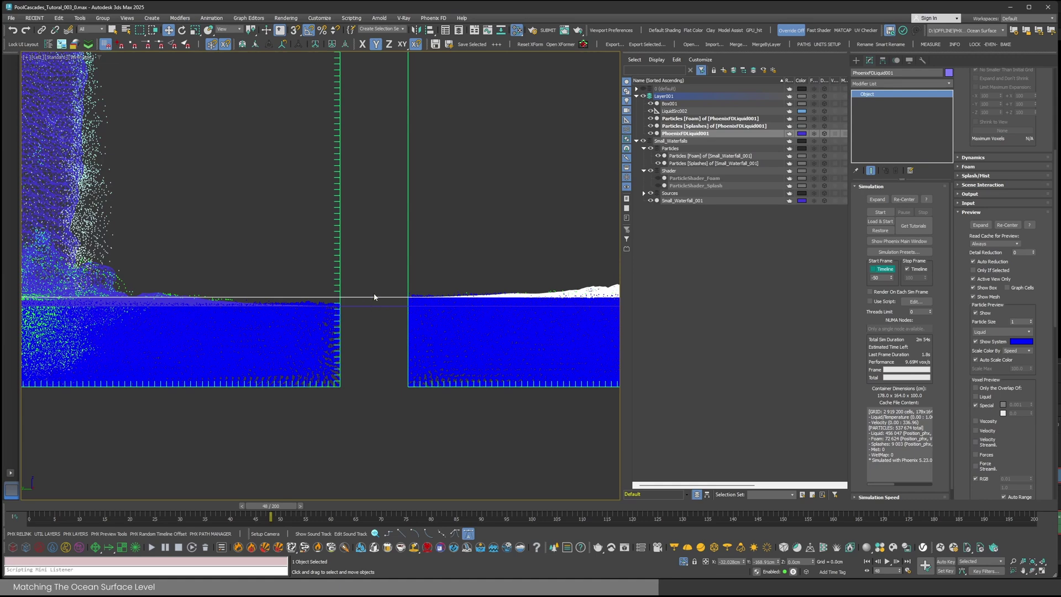
drag(407, 279, 431, 321)
scroll(407, 287, up, 8)
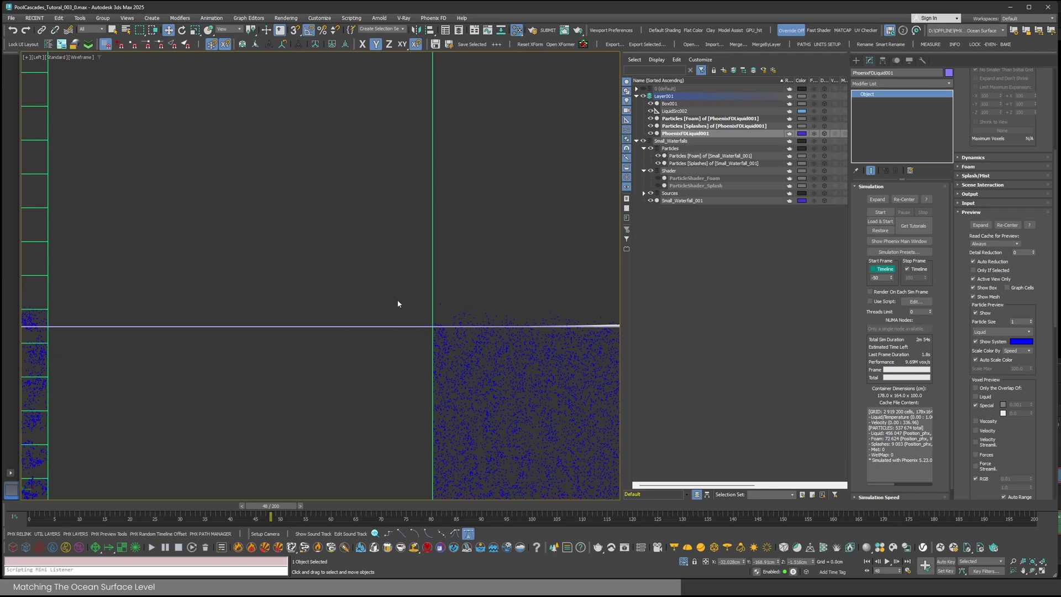
key(ctrl+z)
key(ctrl+z)
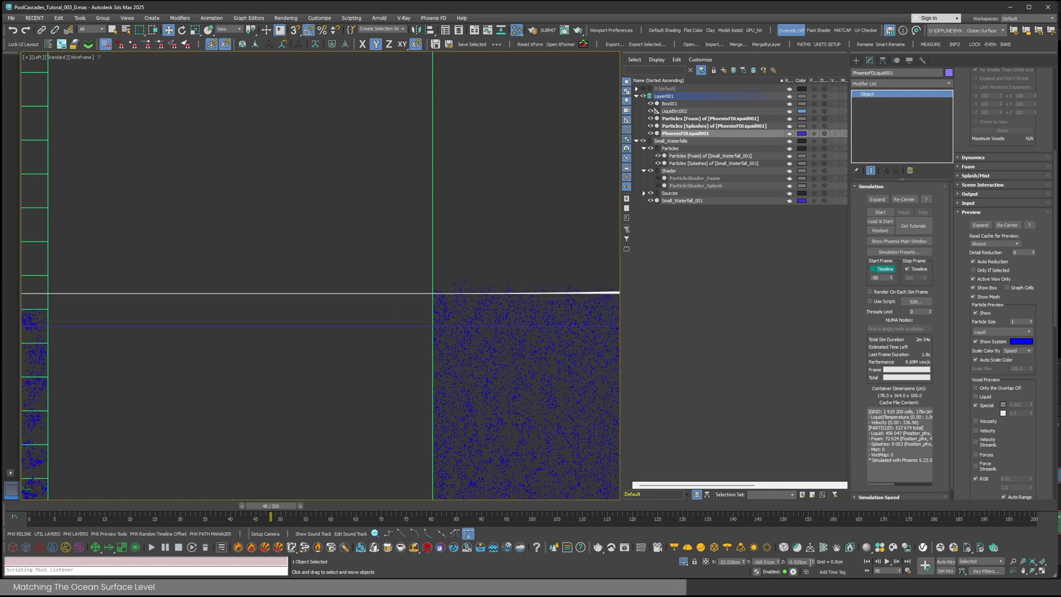
right_click(811, 562)
- Return to the shaded Perspective view and change Small_Waterfall_001's object color to red
scroll(488, 348, down, 5)
key(p)
key(F3)
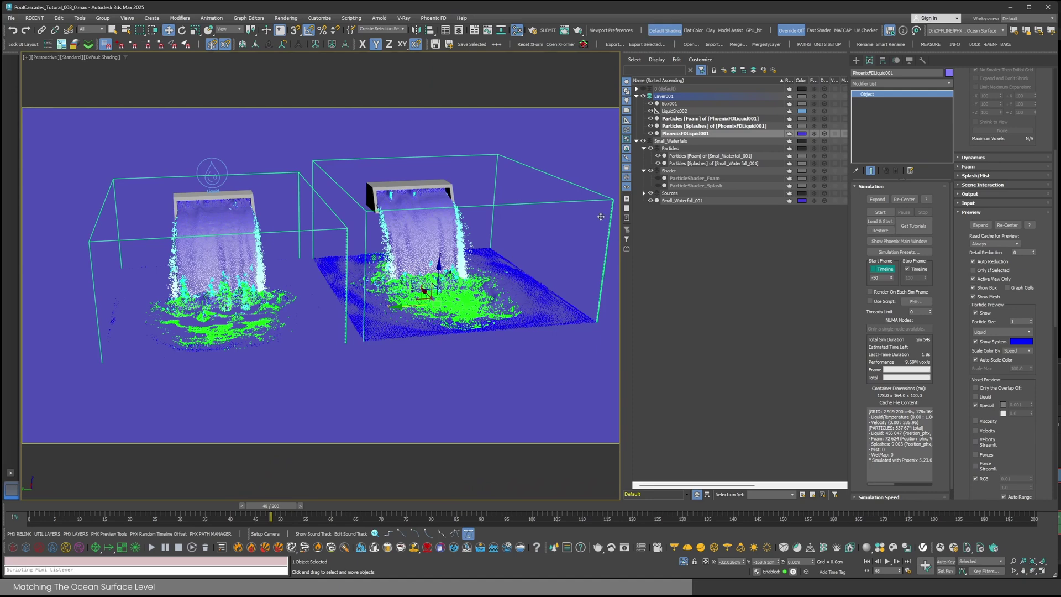
click(685, 200)
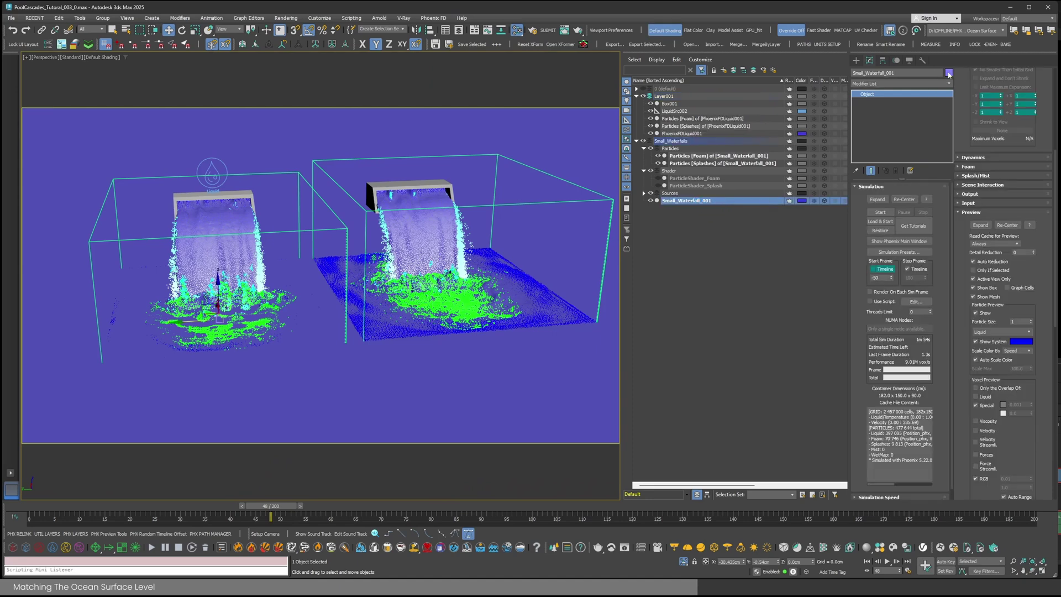
click(949, 73)
click(651, 288)
click(753, 339)
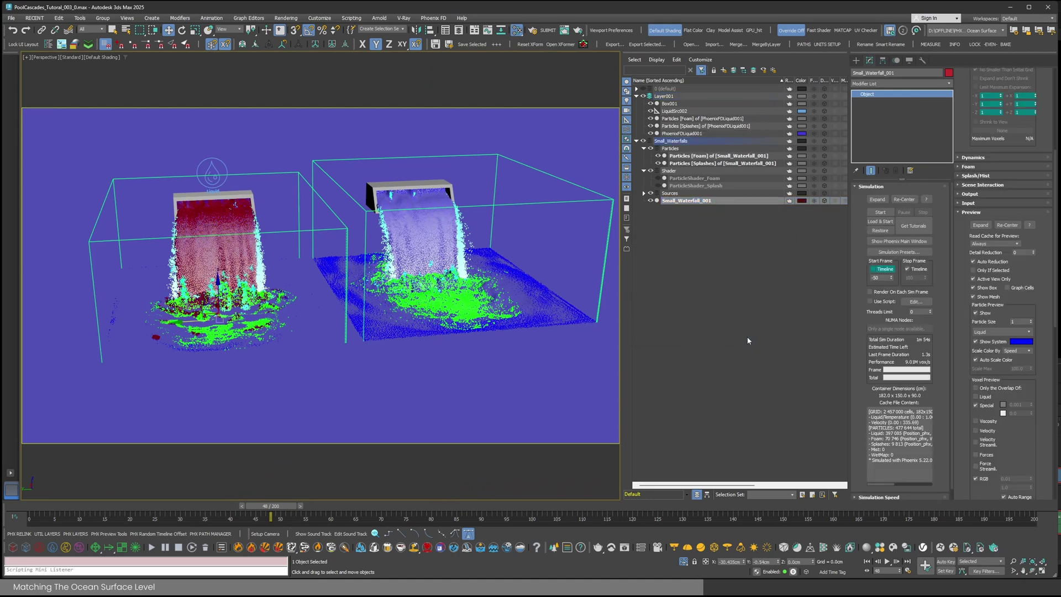
- Lower PhoenixFDLiquid001 to Z -1.51 cm so its preview ocean mesh overlaps the one of Small_Waterfall_001
click(685, 133)
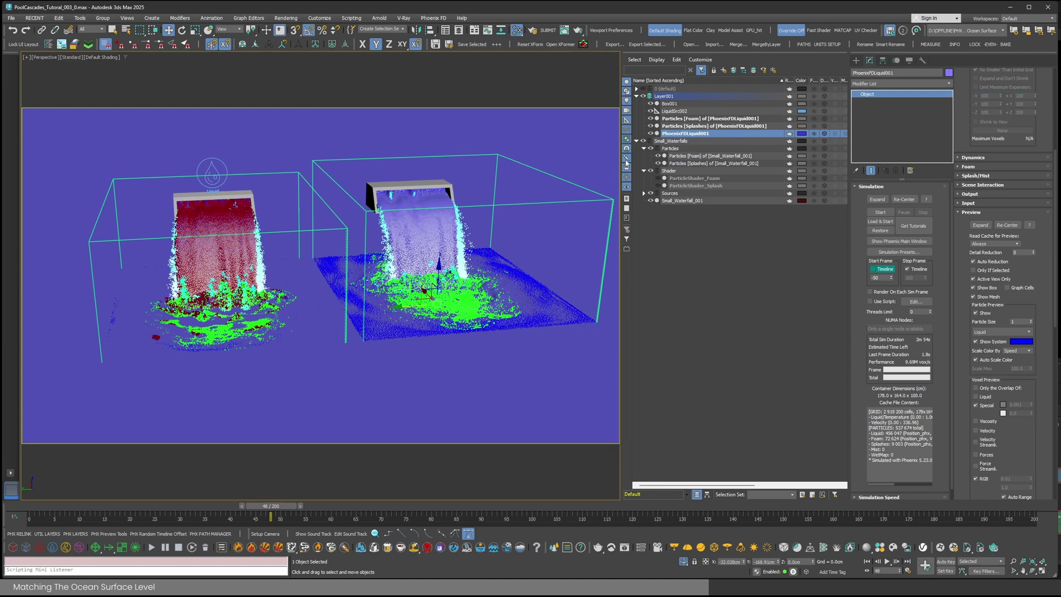
key(F12)
drag(468, 153, 470, 173)
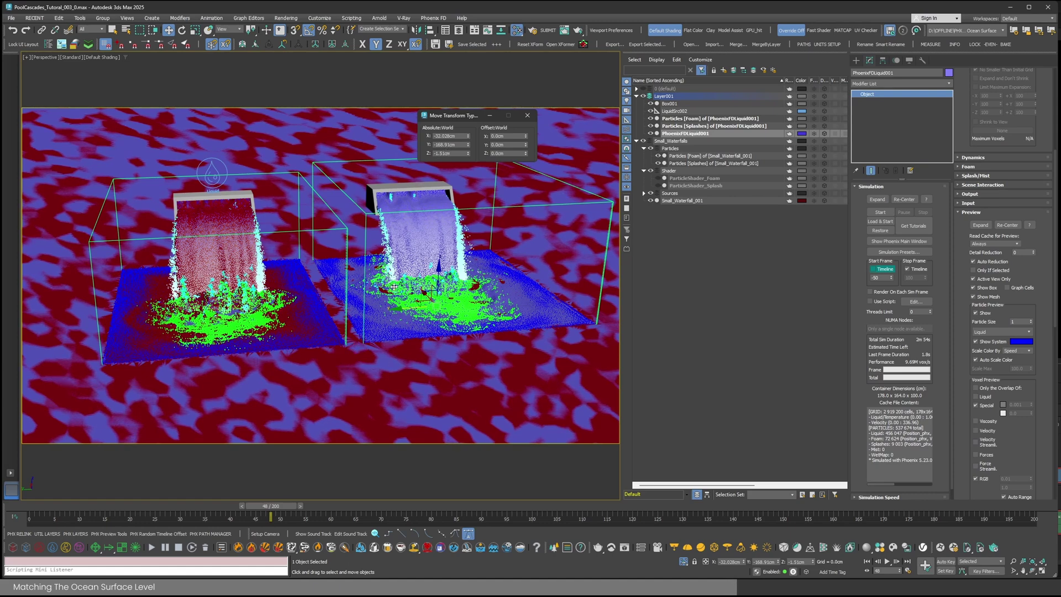
- Render a wider Perspective view of both waterfalls to check the merged ocean, then stop the render
scroll(393, 284, down, 5)
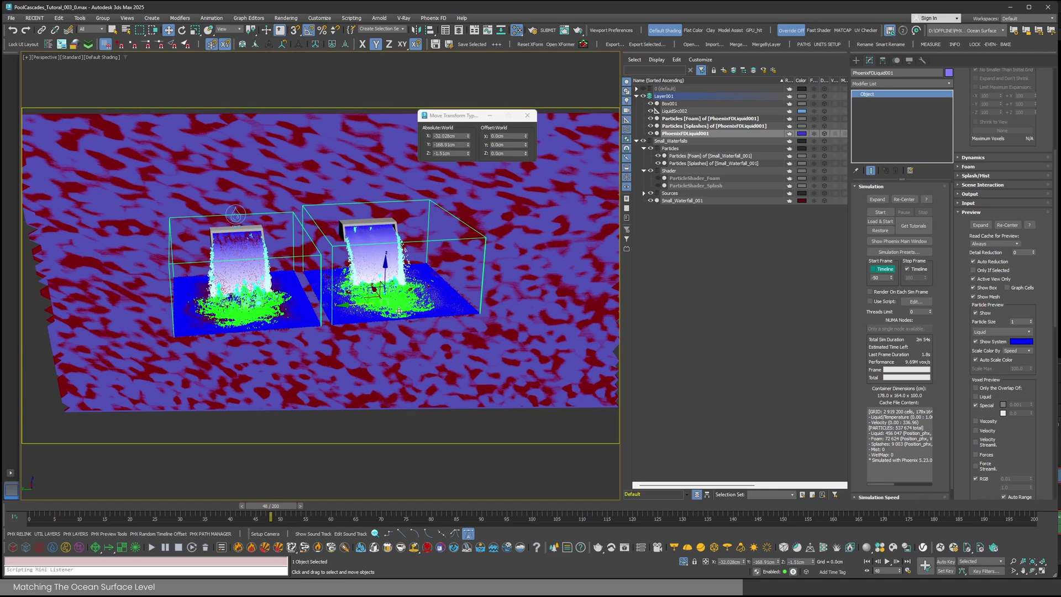
key(shift+q)
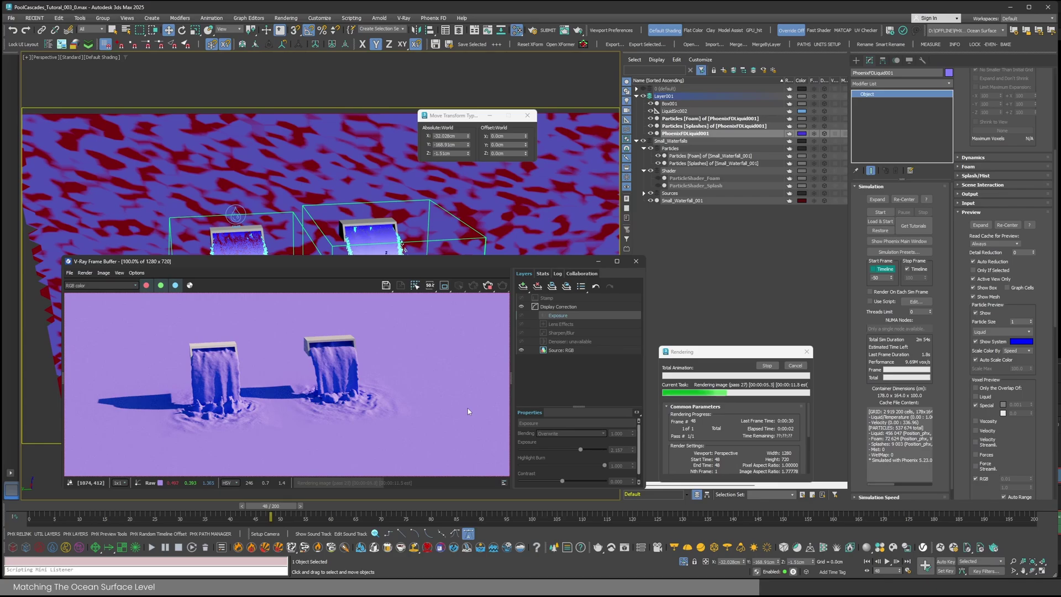
click(797, 367)
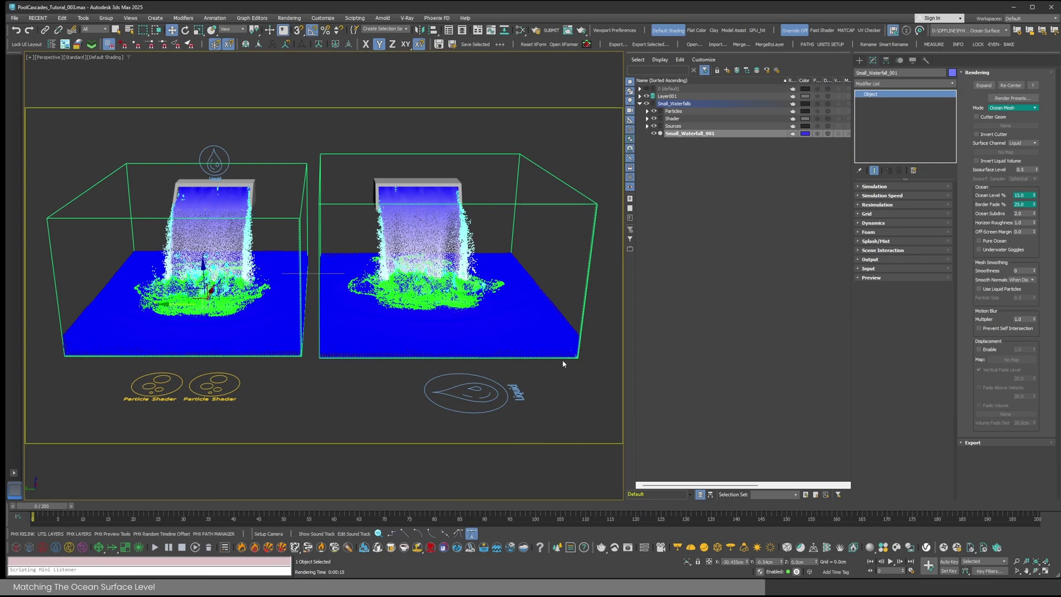
- Select the PhoenixFDLiquid001 container and reset its Z position to zero
click(312, 276)
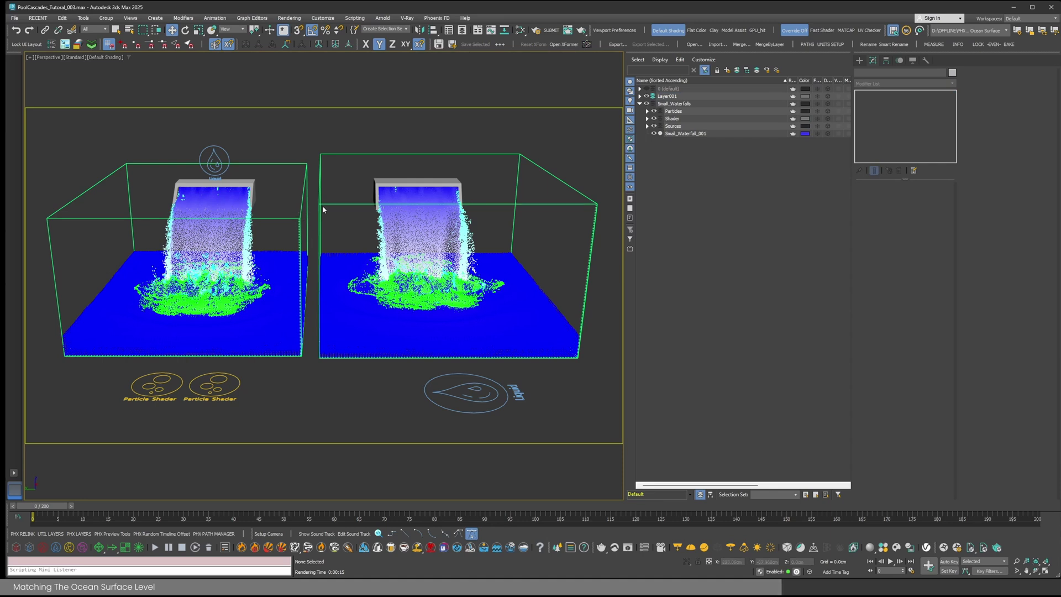
click(355, 205)
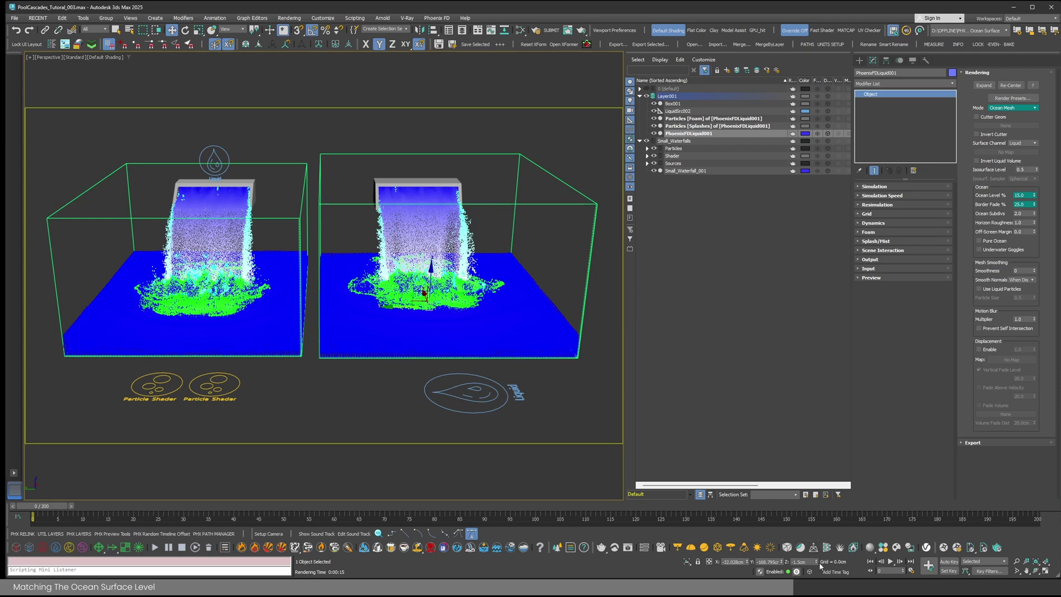
right_click(818, 563)
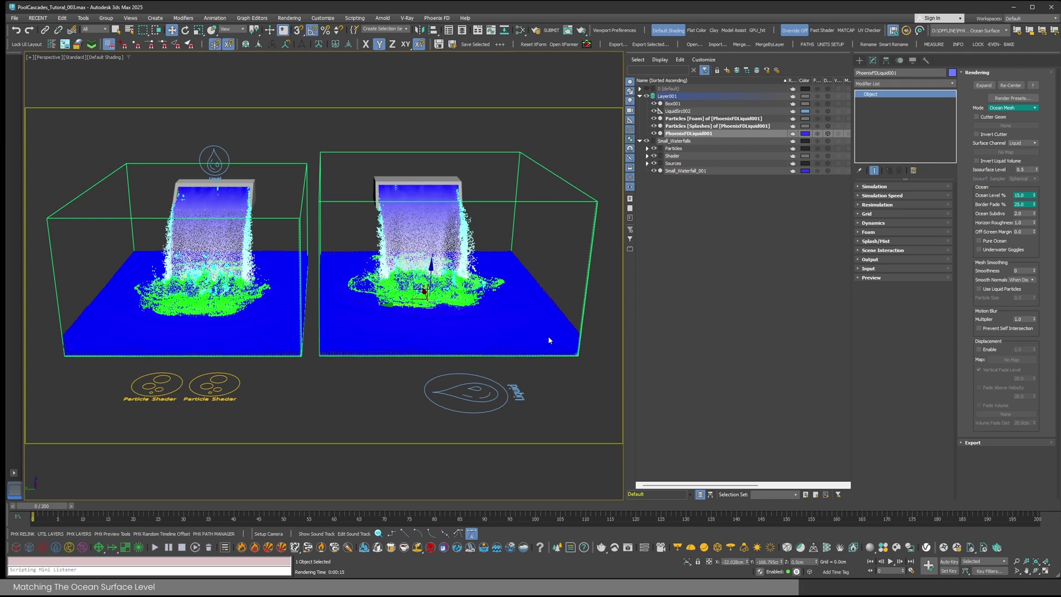
- Check the Grid height of Small_Waterfall_001 and set the Z size of PhoenixFDLiquid001 to the same value, 90
click(300, 207)
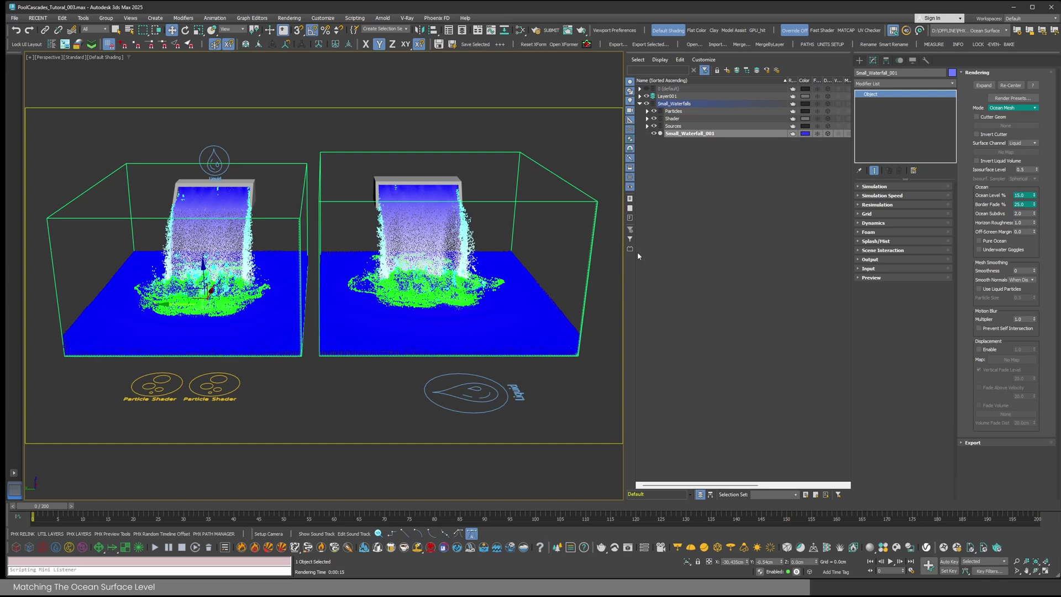
click(875, 213)
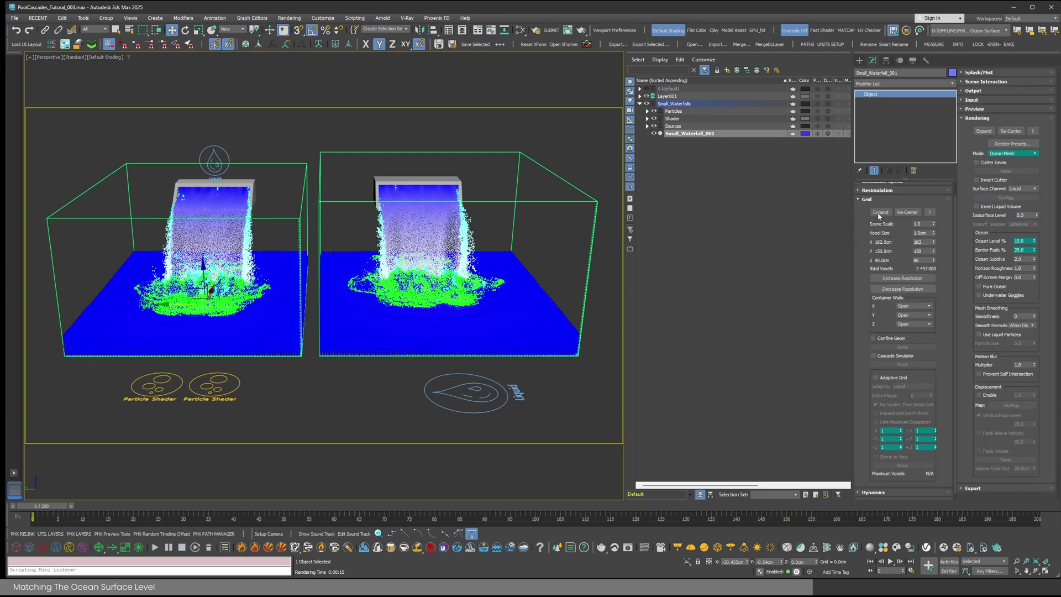
double_click(926, 262)
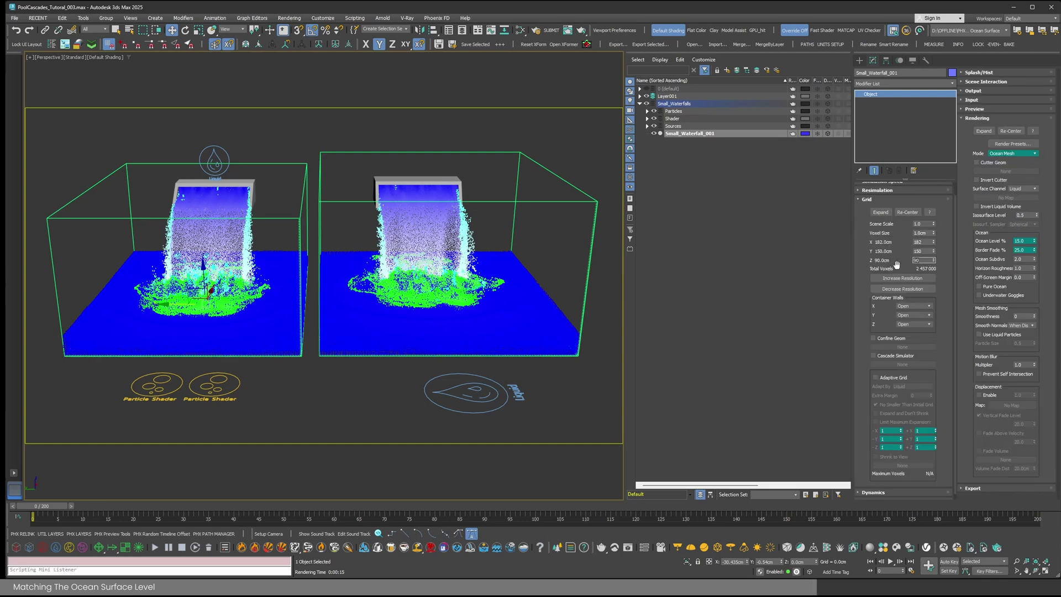
click(595, 209)
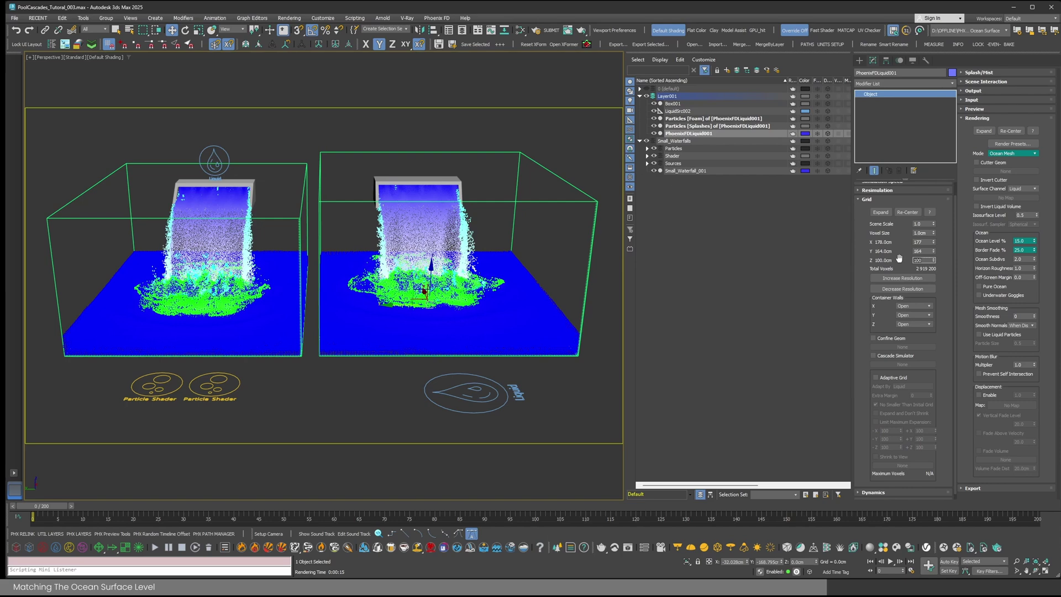
key(Return)
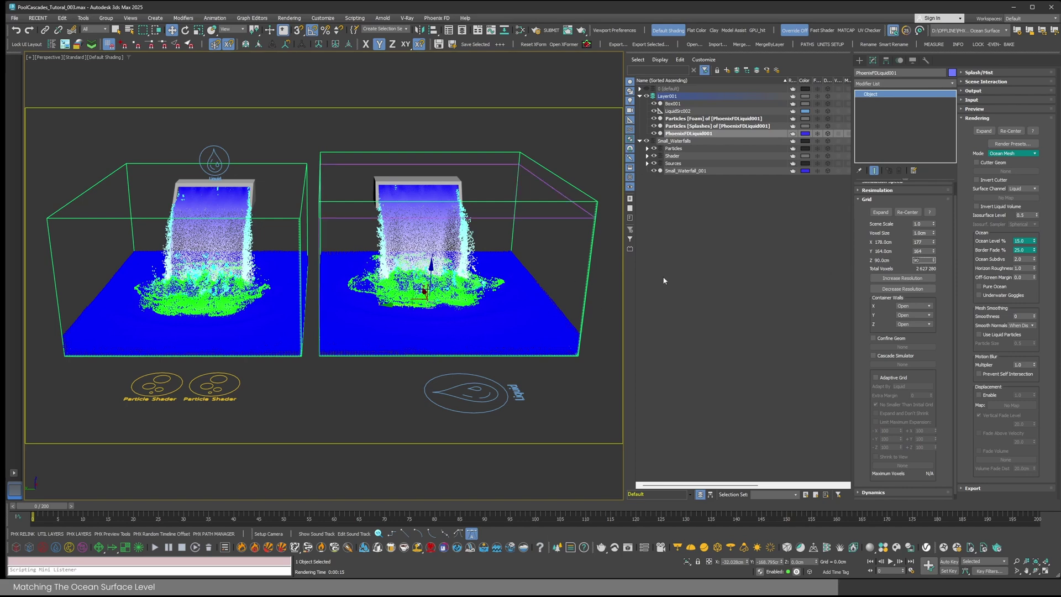
- Start the simulation of PhoenixFDLiquid001 again with the new grid height
scroll(880, 192, up, 2)
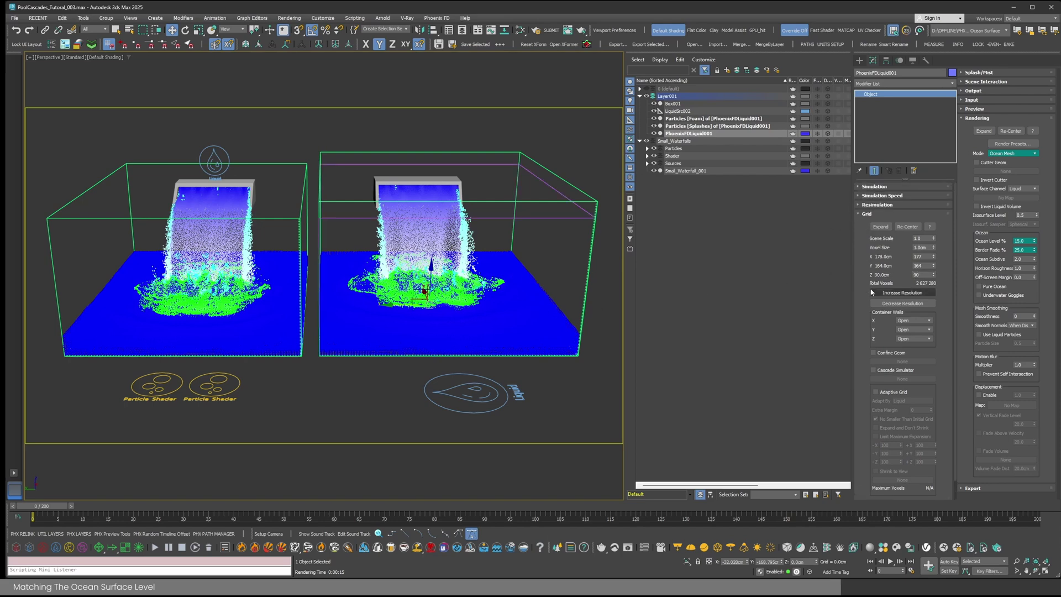
click(881, 187)
click(883, 213)
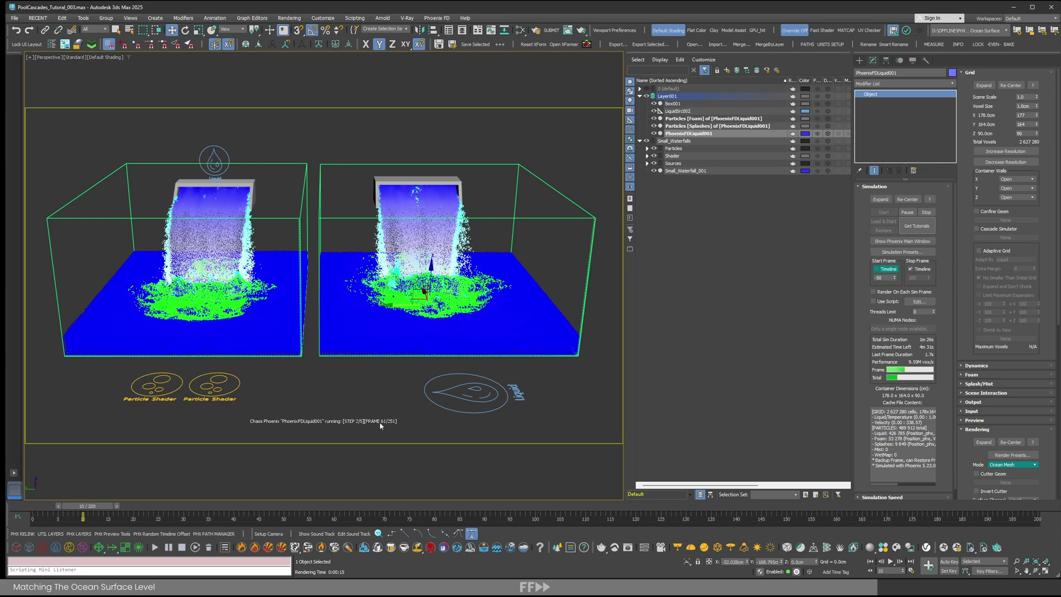
- Render a test frame of both waterfalls while the simulation runs, accept the ocean merge notice and close the frame buffer
click(628, 549)
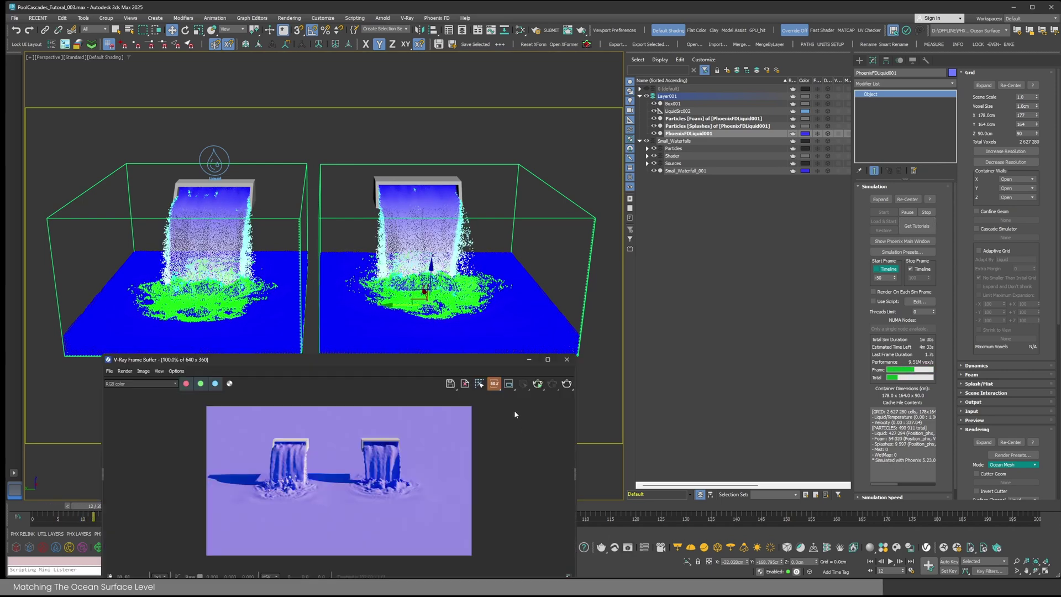
click(566, 383)
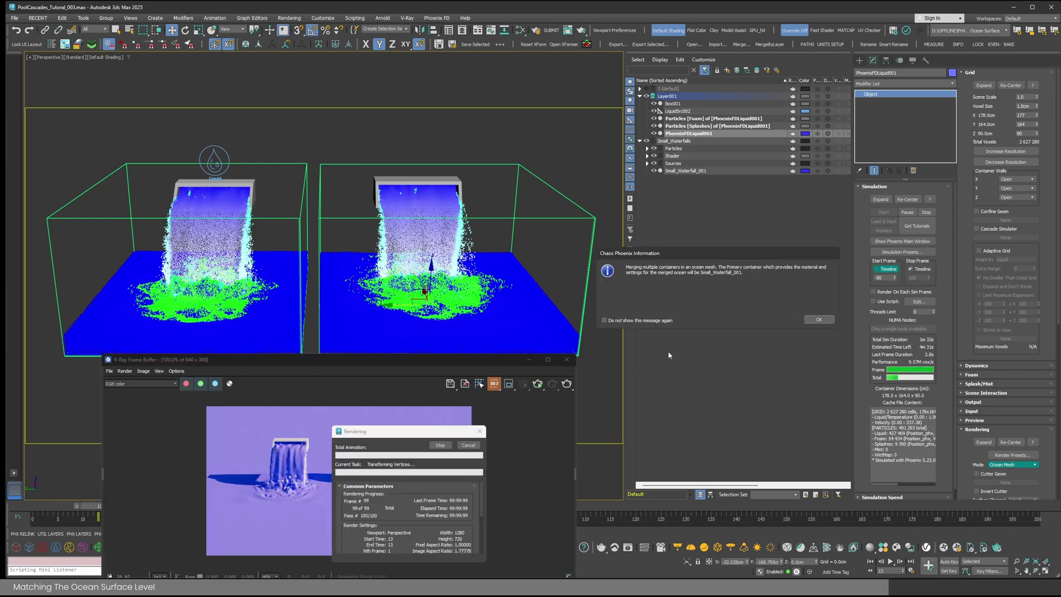
click(820, 320)
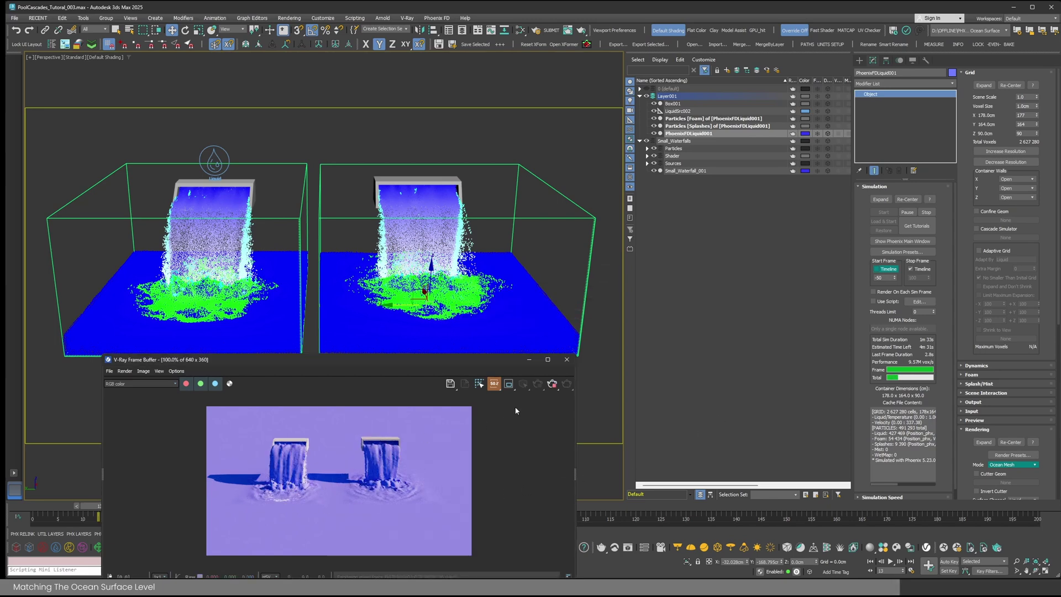
click(566, 361)
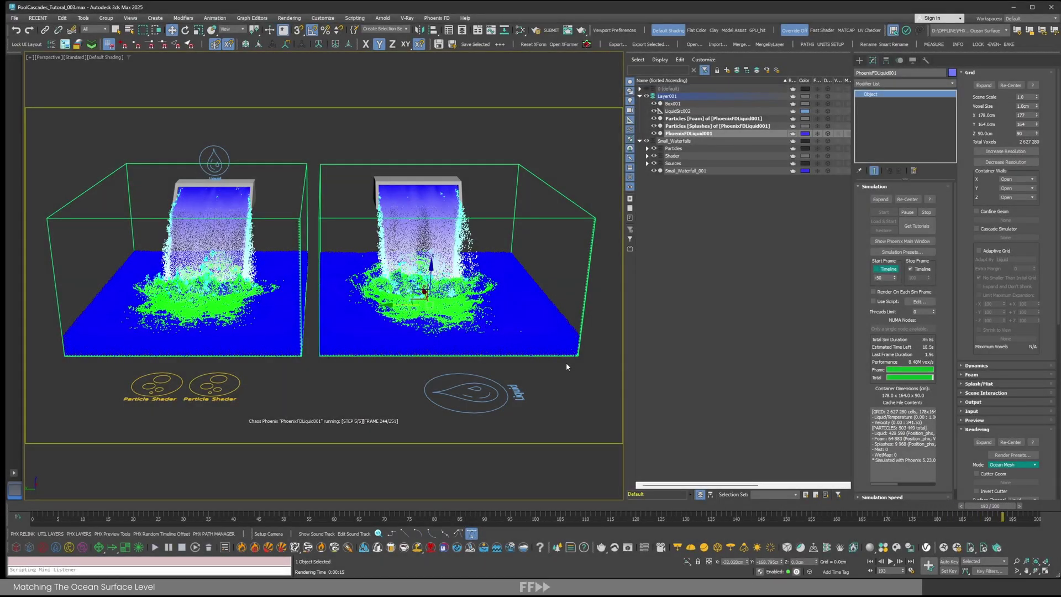
- Render both waterfalls at frame 200 from an angled Perspective view to check the merged ocean surface, then stop the render
scroll(441, 313, down, 5)
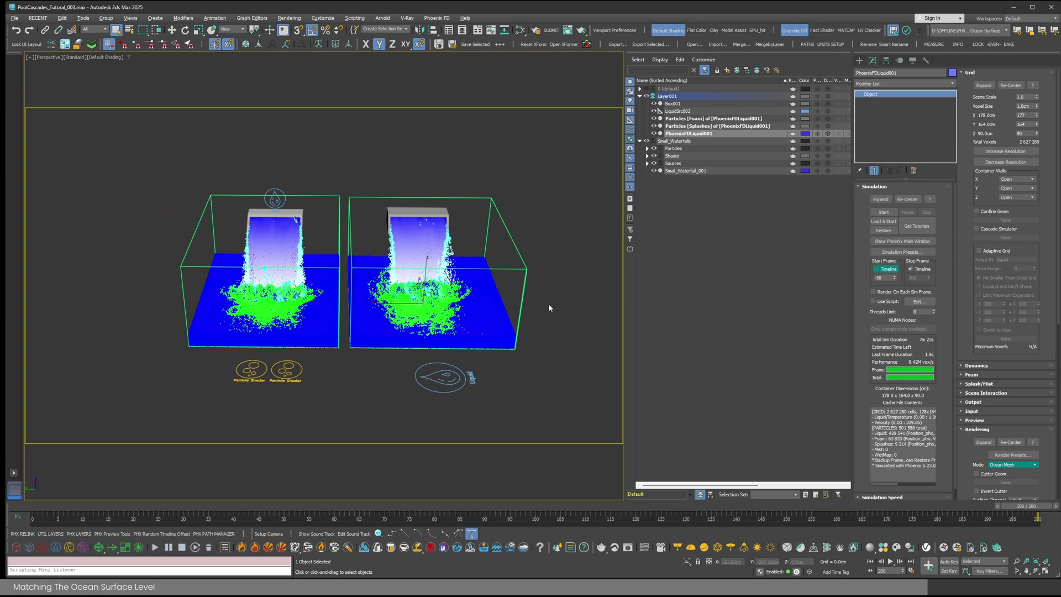
click(550, 308)
alt+middle_drag(496, 321, 447, 319)
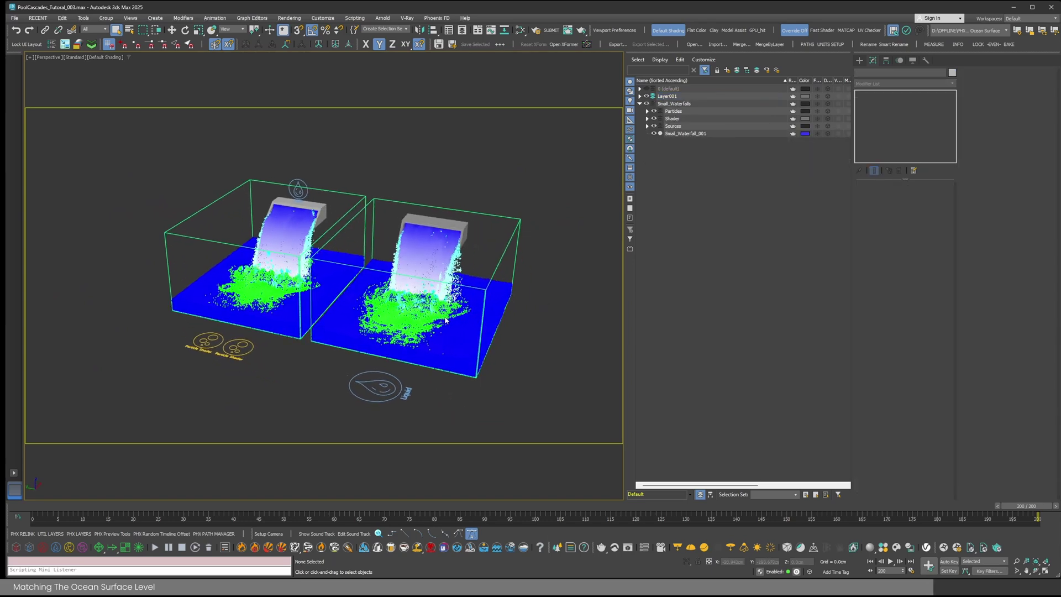
key(shift+q)
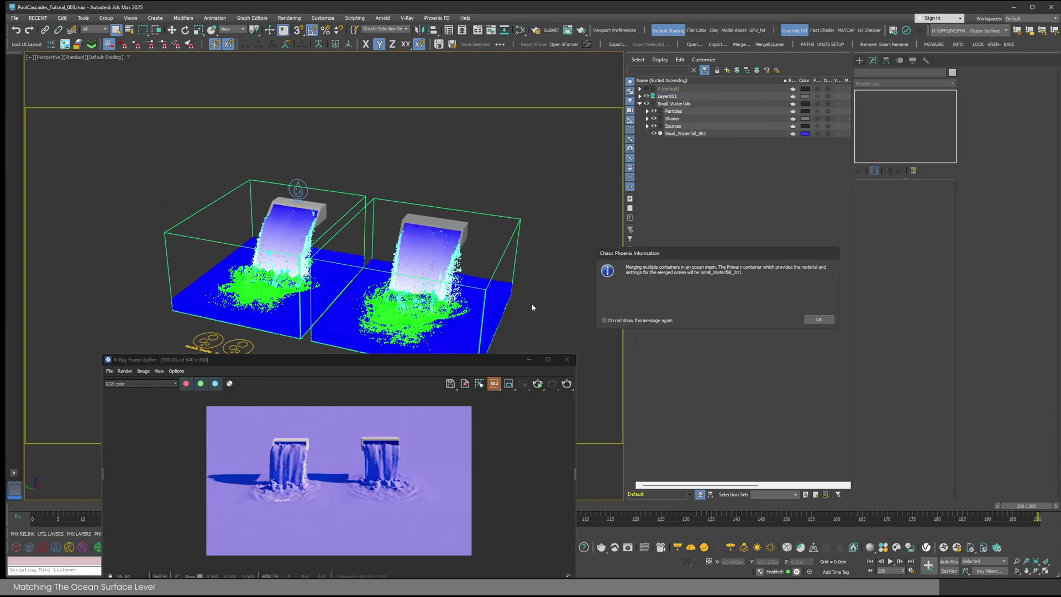
click(809, 320)
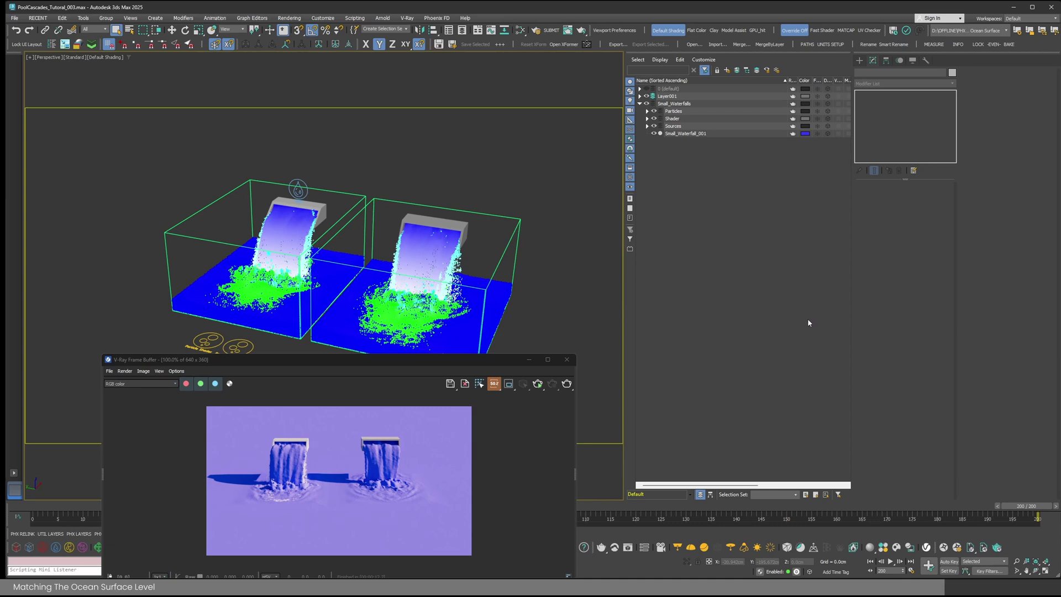
key(shift+q)
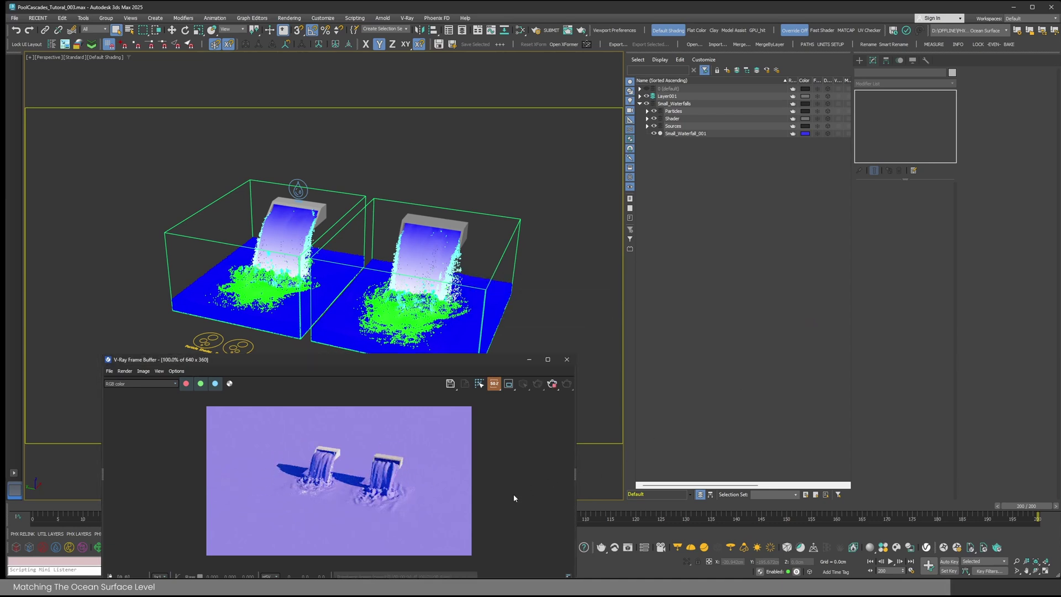
click(552, 389)
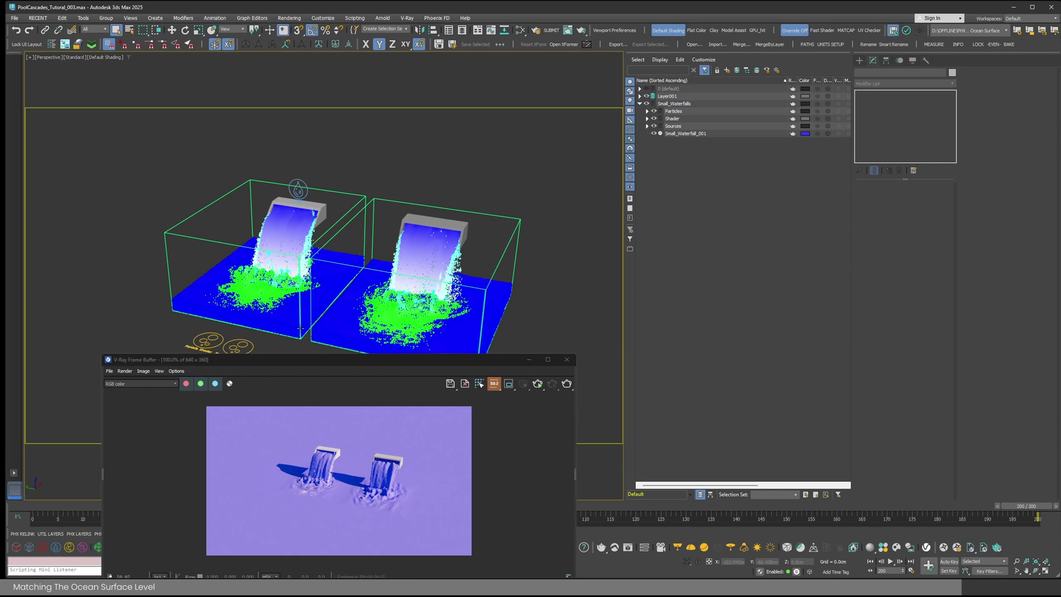
- Enable Displacement in the Rendering settings of Small_Waterfall_001
click(301, 328)
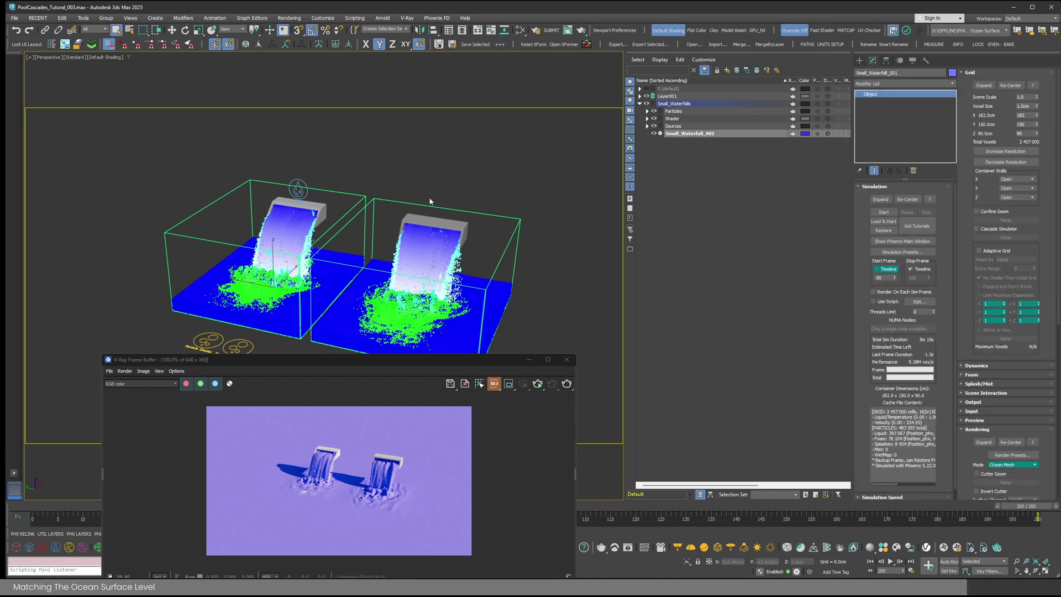
click(520, 30)
drag(962, 469, 970, 396)
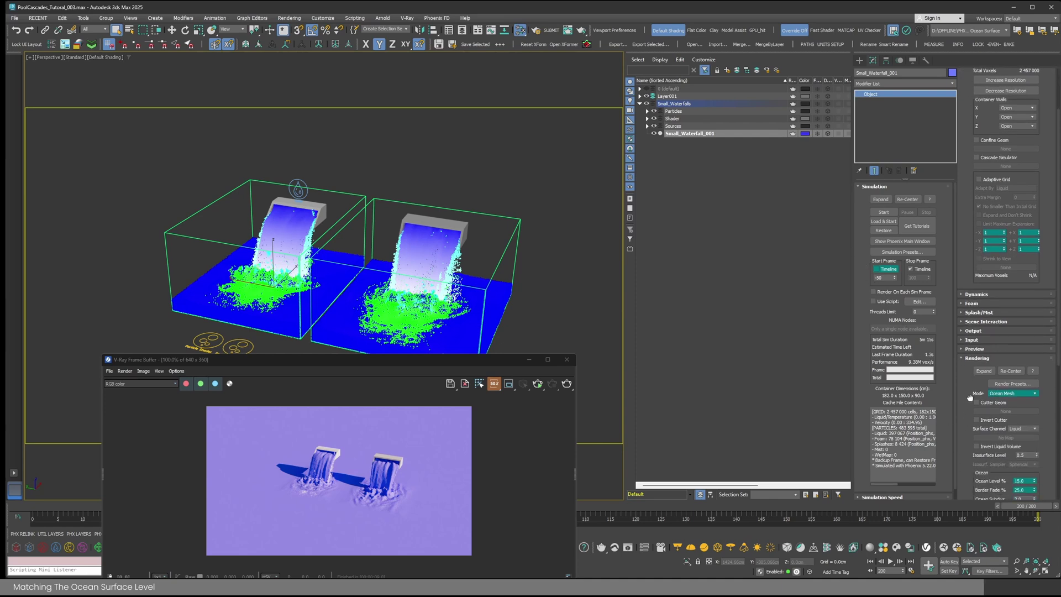
scroll(978, 331, down, 5)
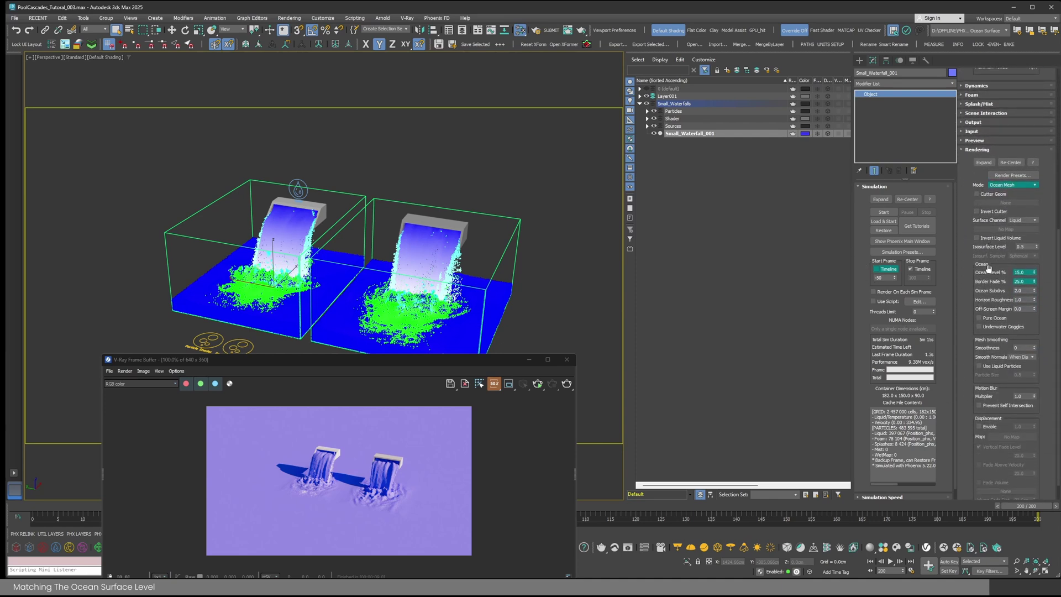
click(990, 431)
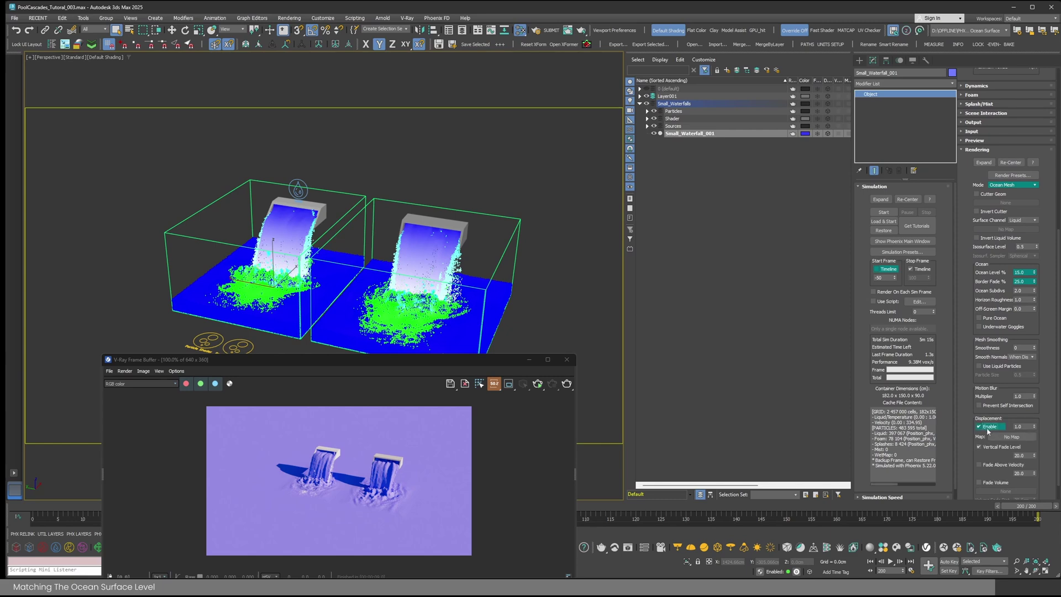
- Assign the PhoenixFD texture from the Material Editor to Small_Waterfall_001's displacement map as an instance
key(m)
drag(925, 360, 811, 397)
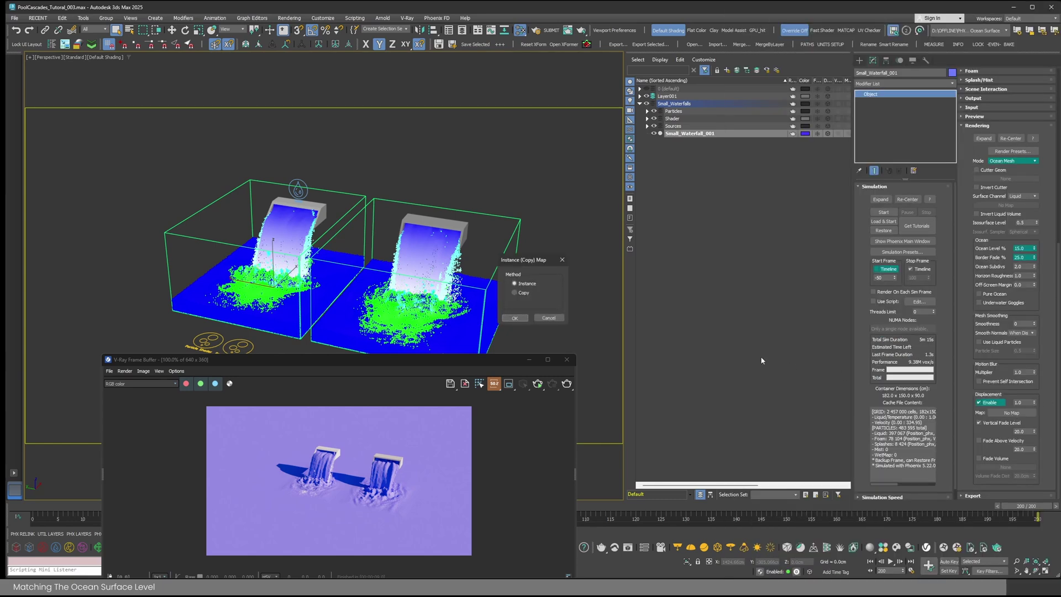
click(519, 321)
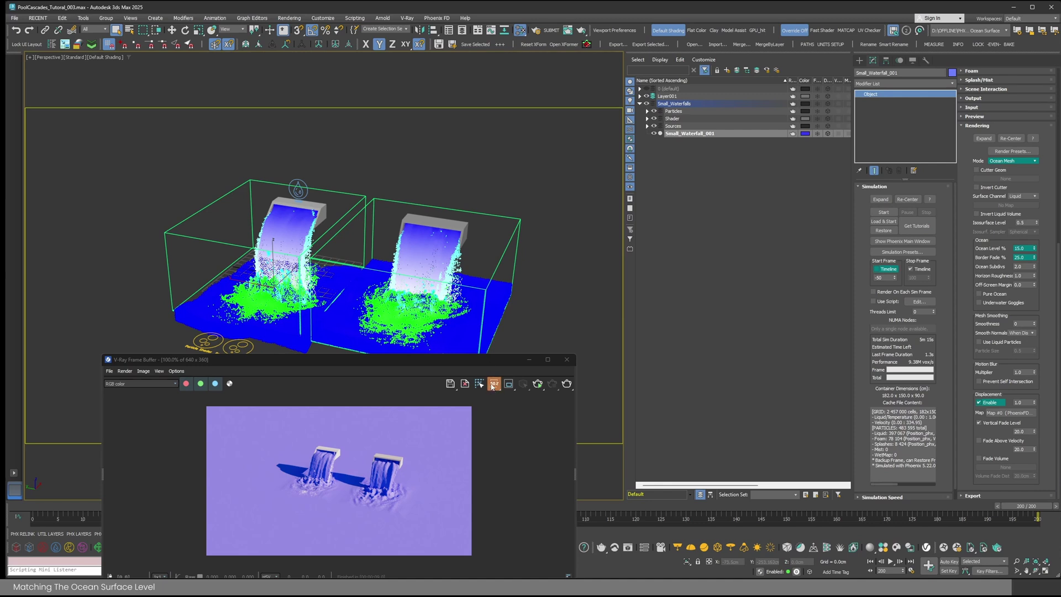
- Turn off the reduced test resolution and render the displaced ocean with both waterfalls at 1280 x 720, stopping once the surface is clear
click(486, 361)
drag(487, 355, 487, 278)
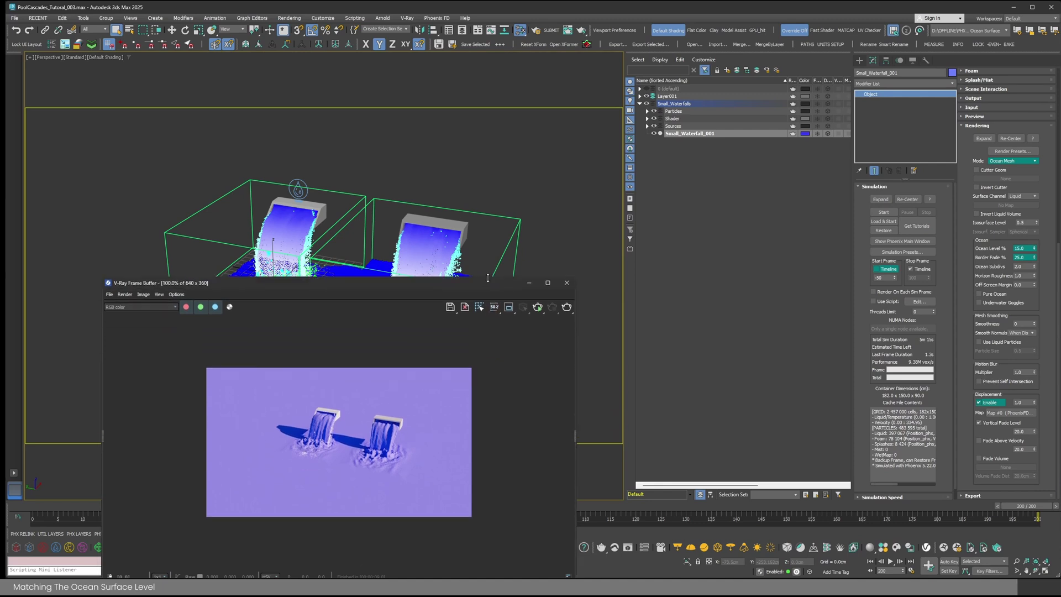
click(567, 307)
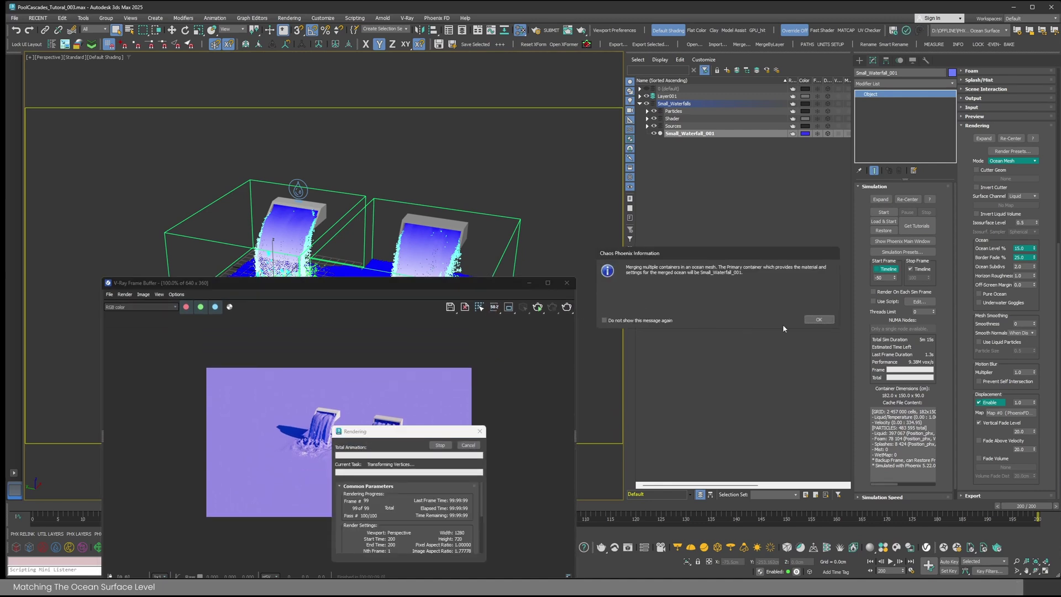
click(819, 320)
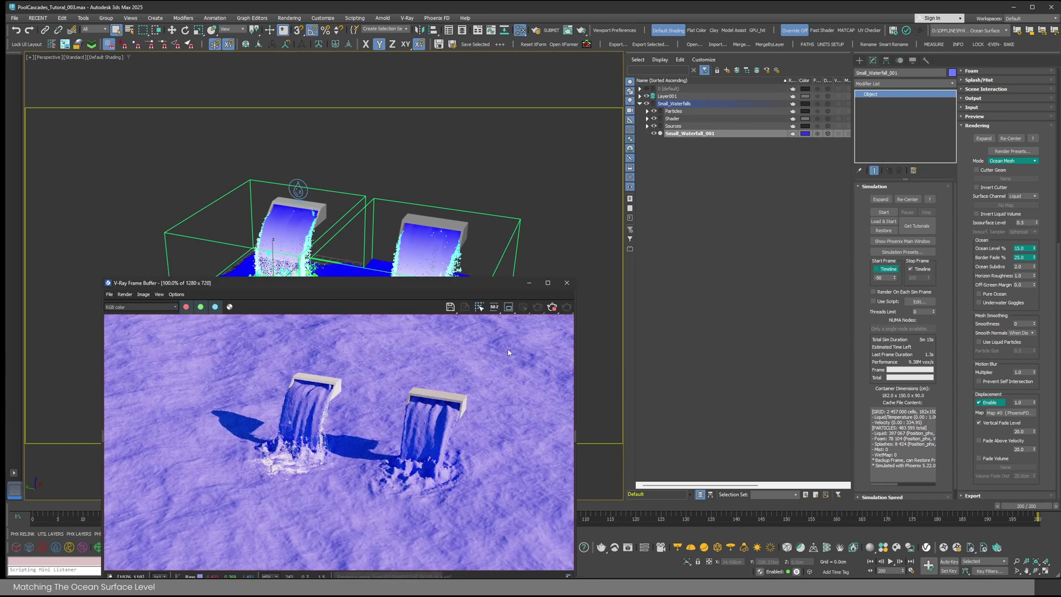
click(553, 309)
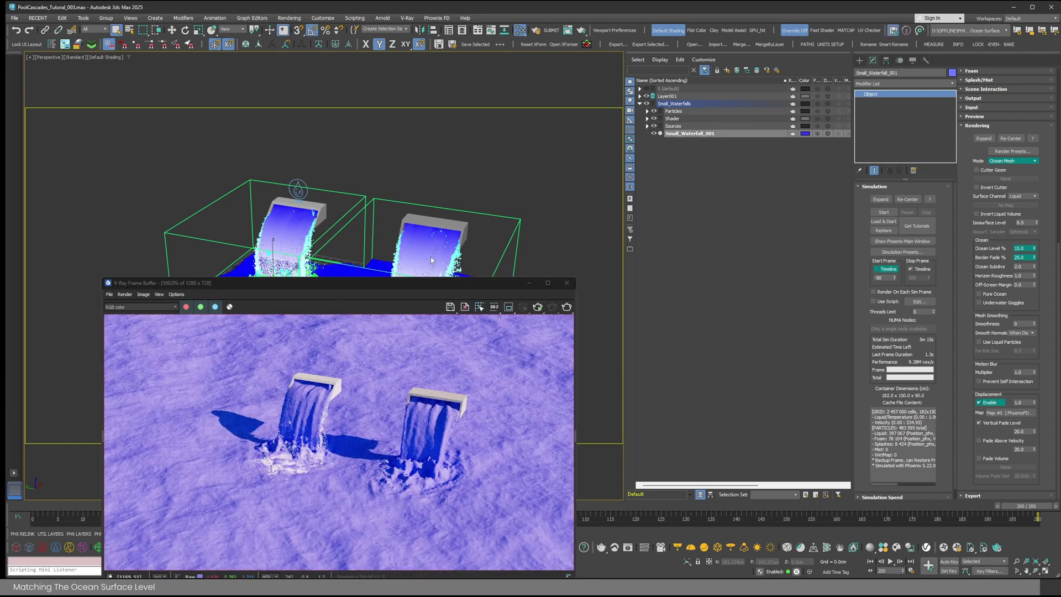
- Render the displaced ocean with both waterfalls at frame 200 from a changed Perspective angle
click(817, 319)
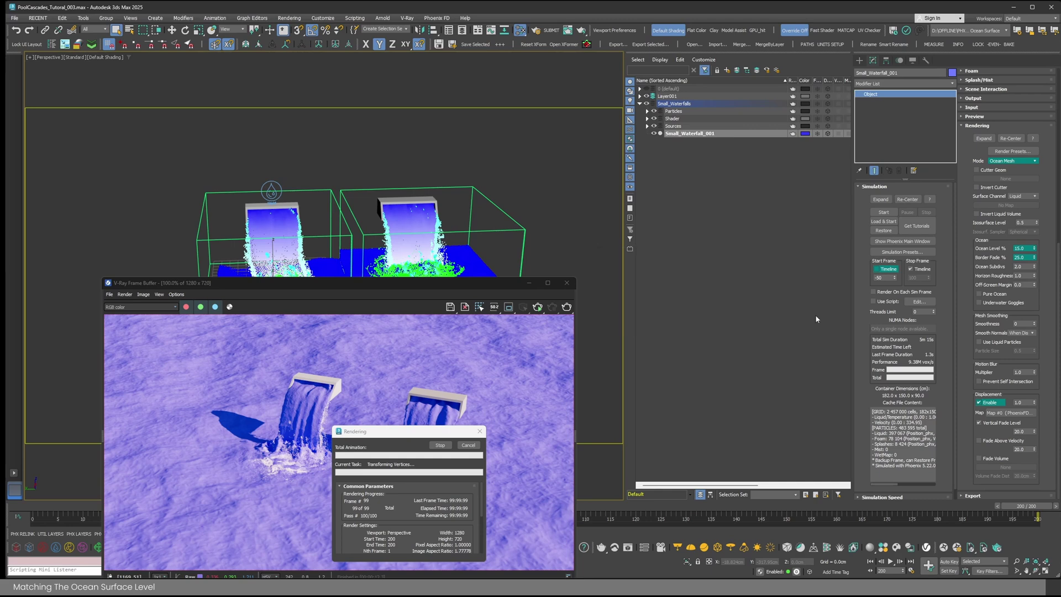
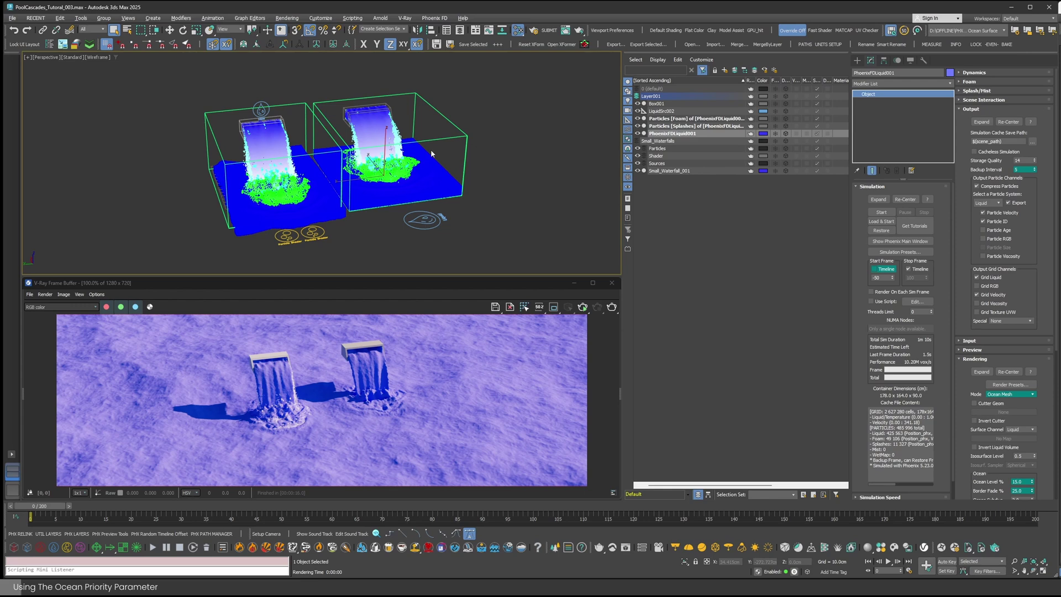
- Examine the output cache file name of PhoenixFDLiquid001, including its scene name and simulator name parts
click(970, 142)
click(1032, 143)
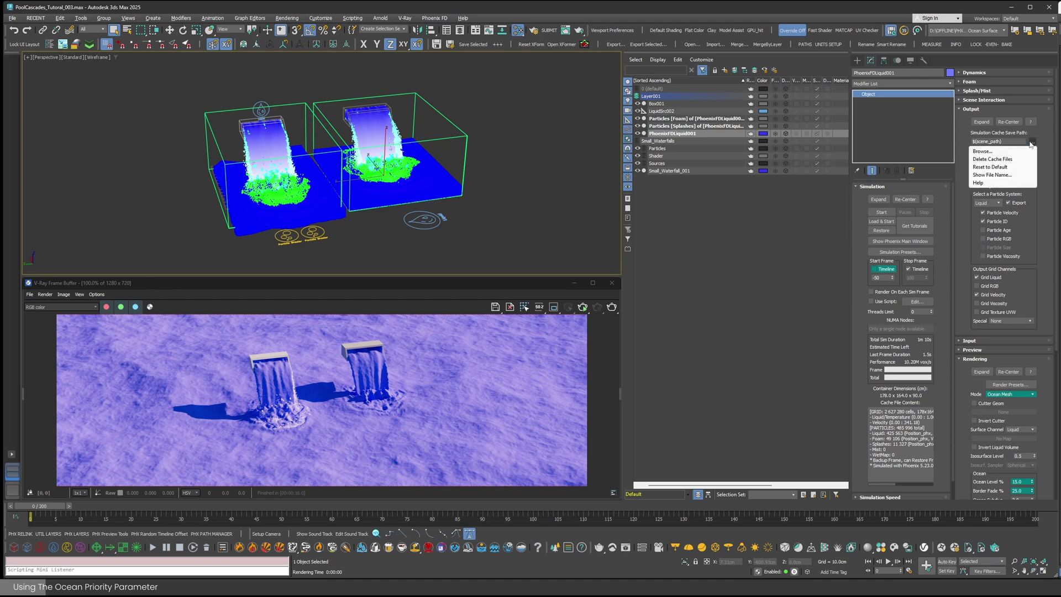
click(999, 176)
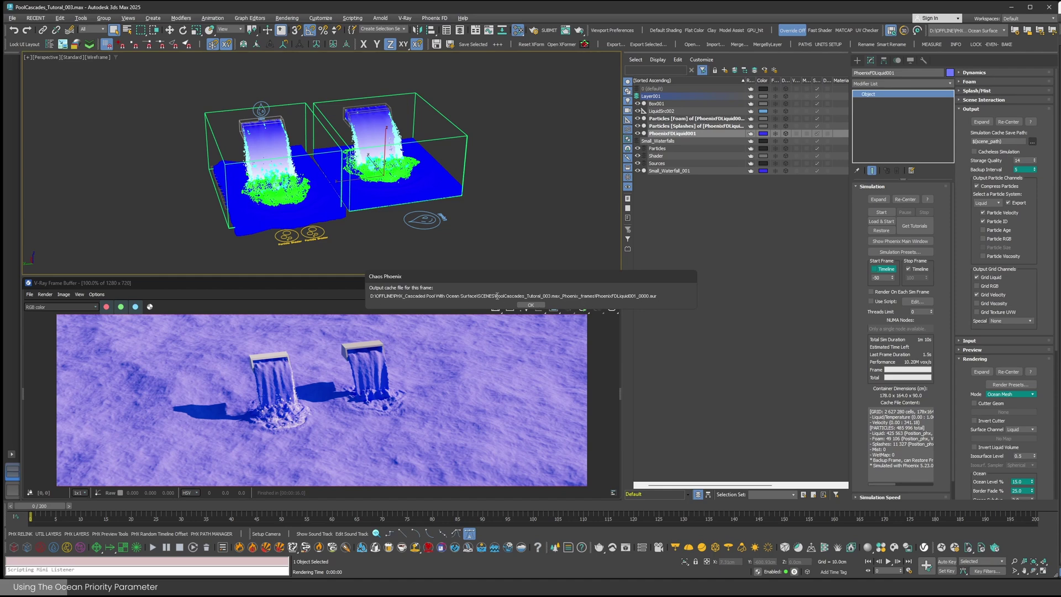
drag(495, 296, 522, 297)
drag(596, 296, 637, 296)
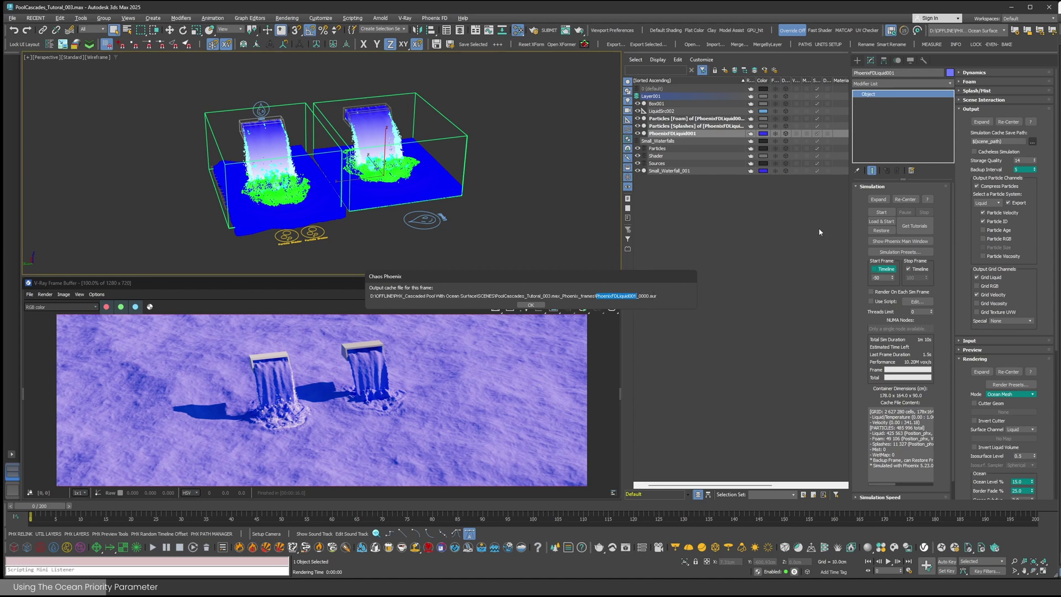
click(531, 306)
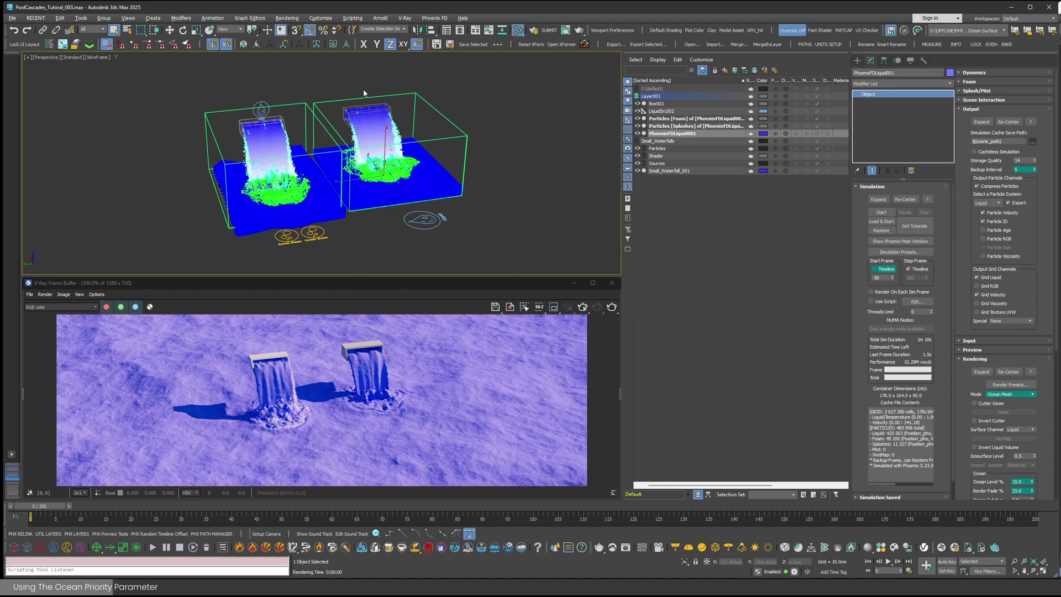
- Clone PhoenixFDLiquid001 together with its box spout and place the pair at the free side of the row
ctrl+click(364, 111)
alt+middle_drag(364, 110, 340, 133)
key(w)
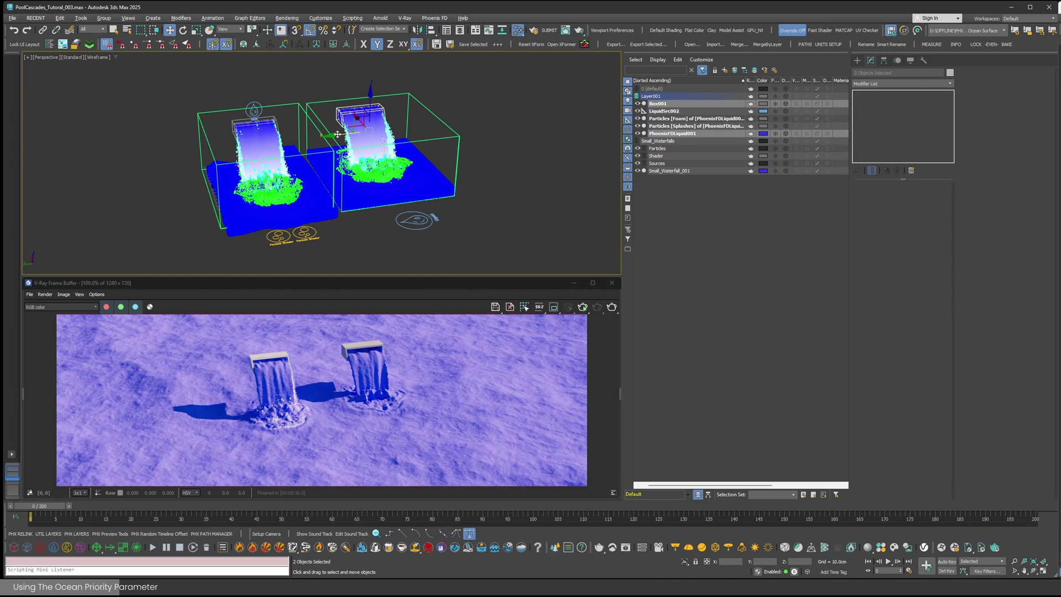
shift+drag(337, 134, 473, 122)
click(530, 330)
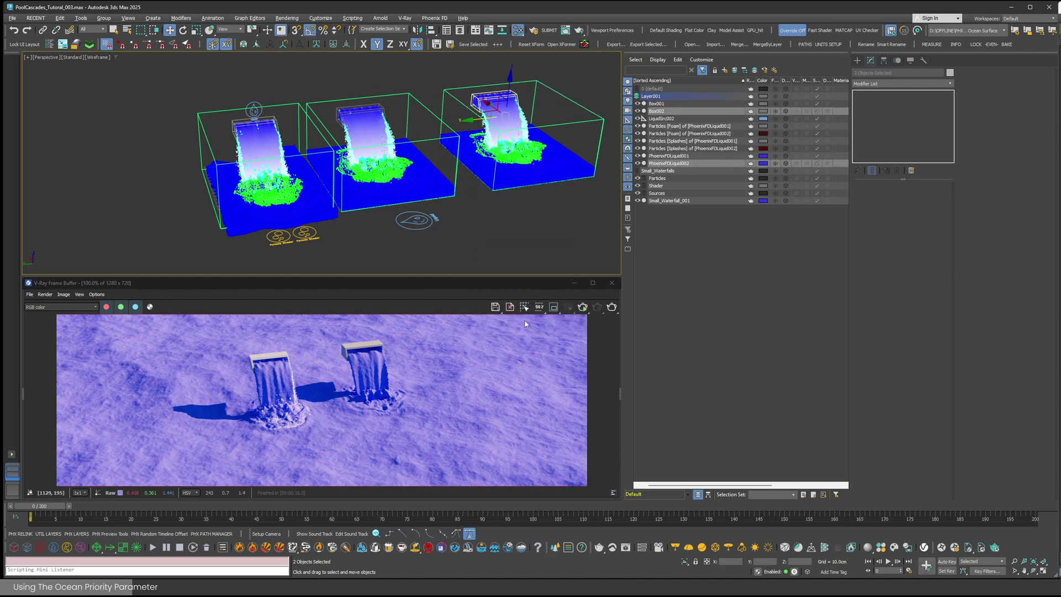
- Check the output cache path of the cloned PhoenixFDLiquid002 and the full cache file name of PhoenixFDLiquid001
click(559, 188)
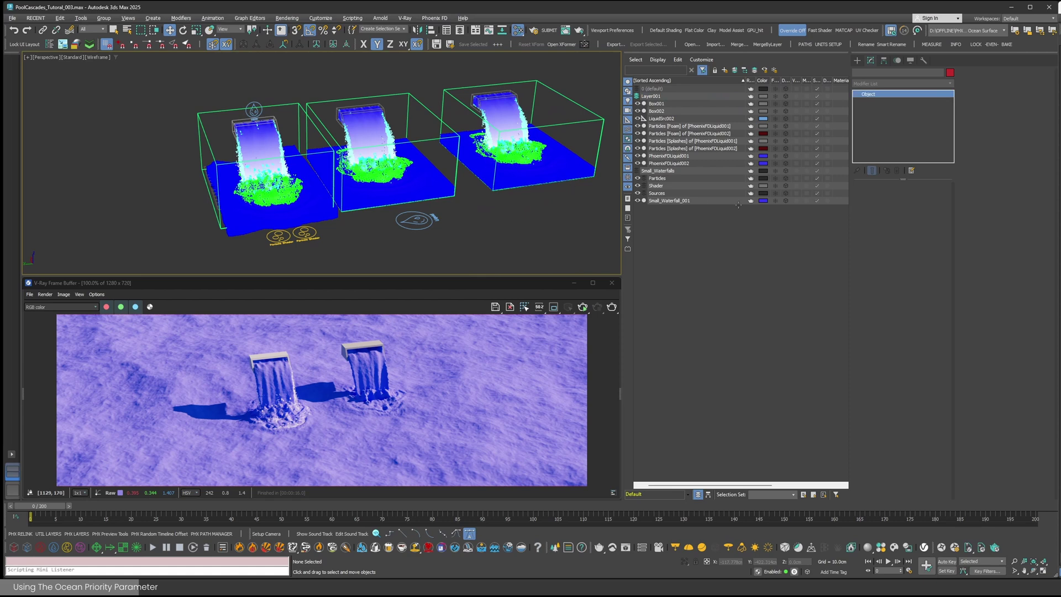
click(1011, 142)
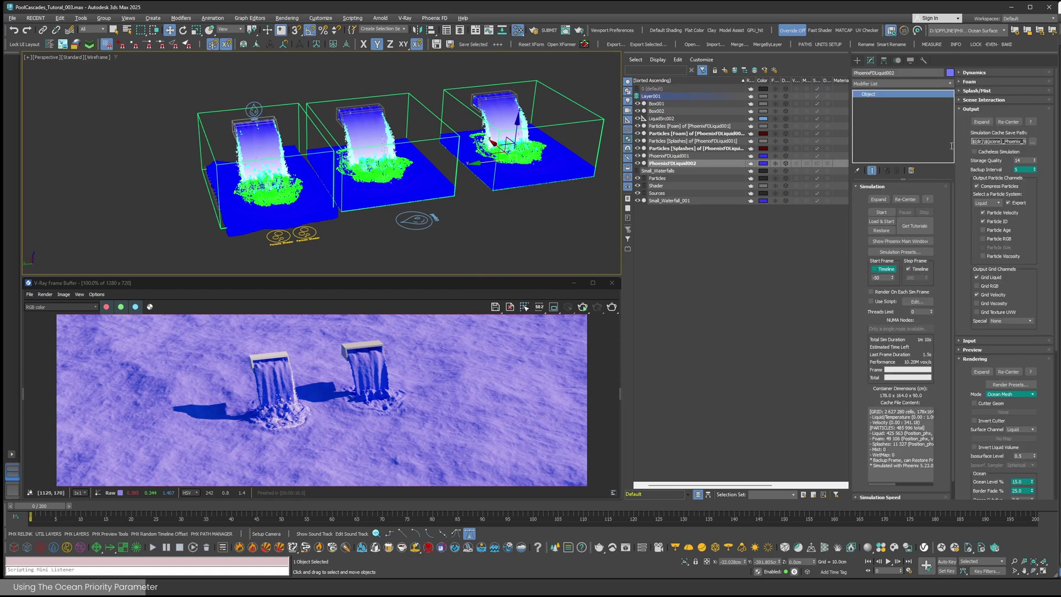
click(455, 187)
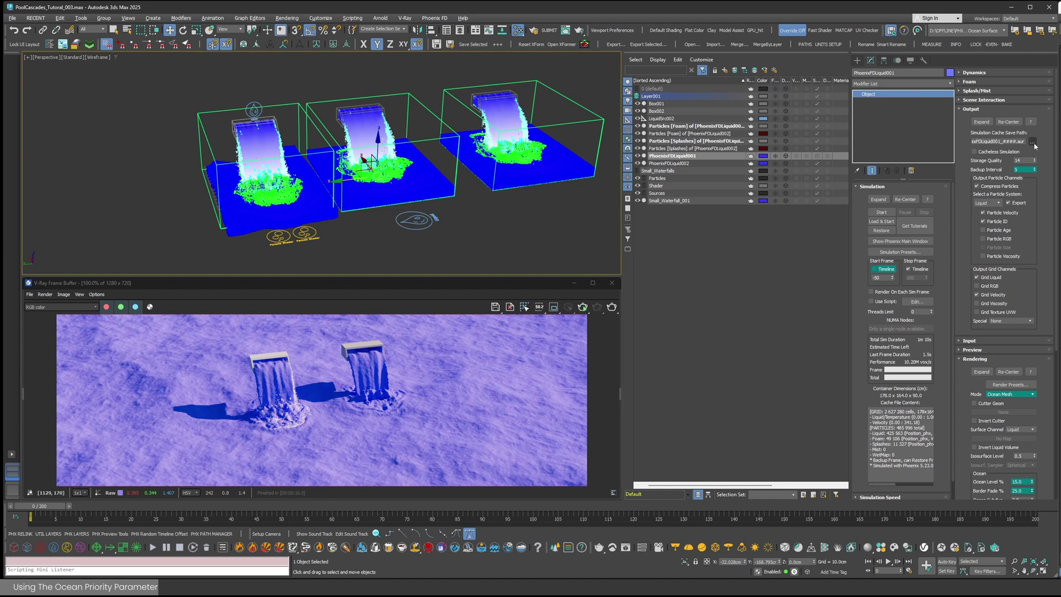
right_click(1033, 142)
click(997, 176)
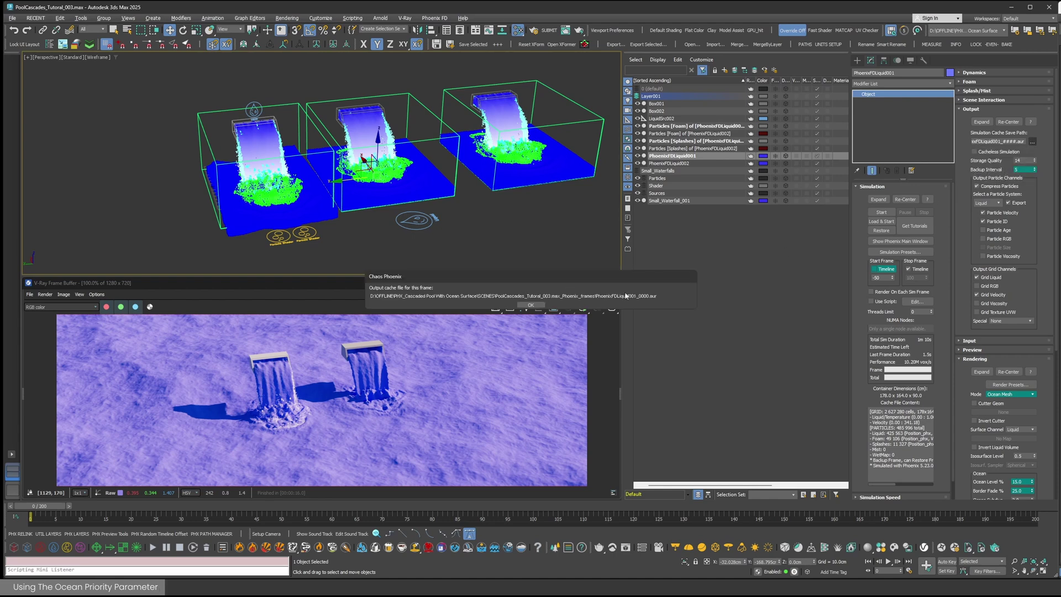
click(540, 307)
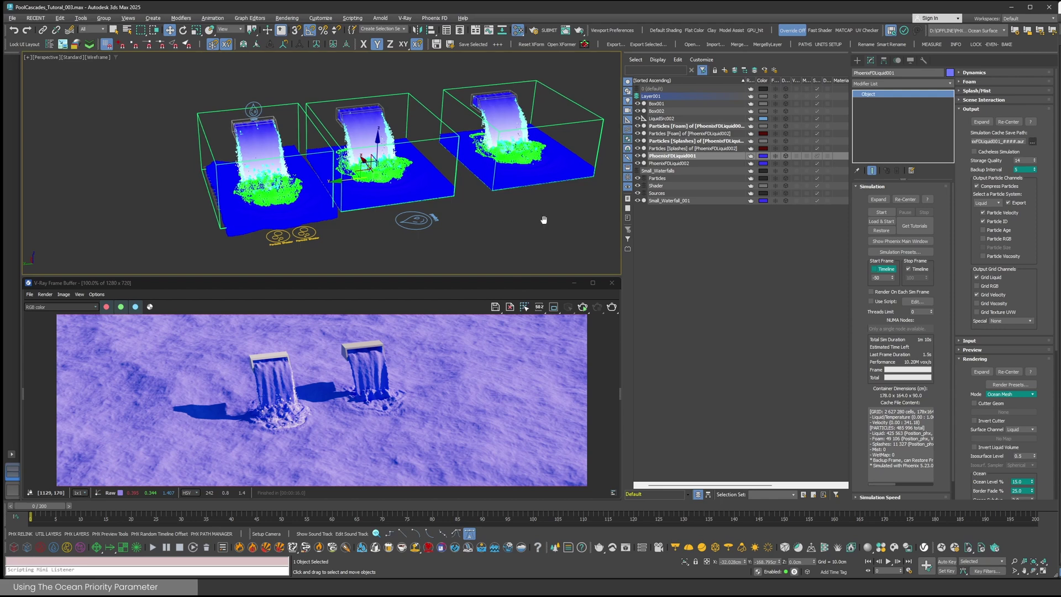
- Rotate the cloned waterfall and its spout slightly, and clone the pair as a single copy at the opposite end of the row
middle_drag(500, 124, 491, 126)
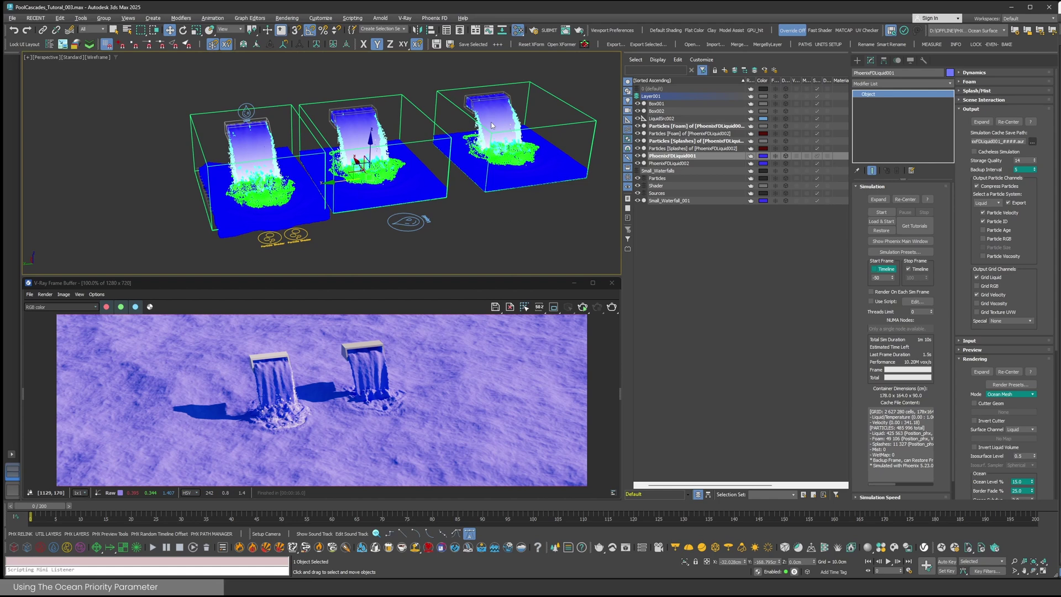
mouse_move(479, 83)
mouse_down()
mouse_move(499, 102)
mouse_move(520, 166)
mouse_move(176, 178)
mouse_up()
key(e)
key(w)
scroll(519, 166, down, 3)
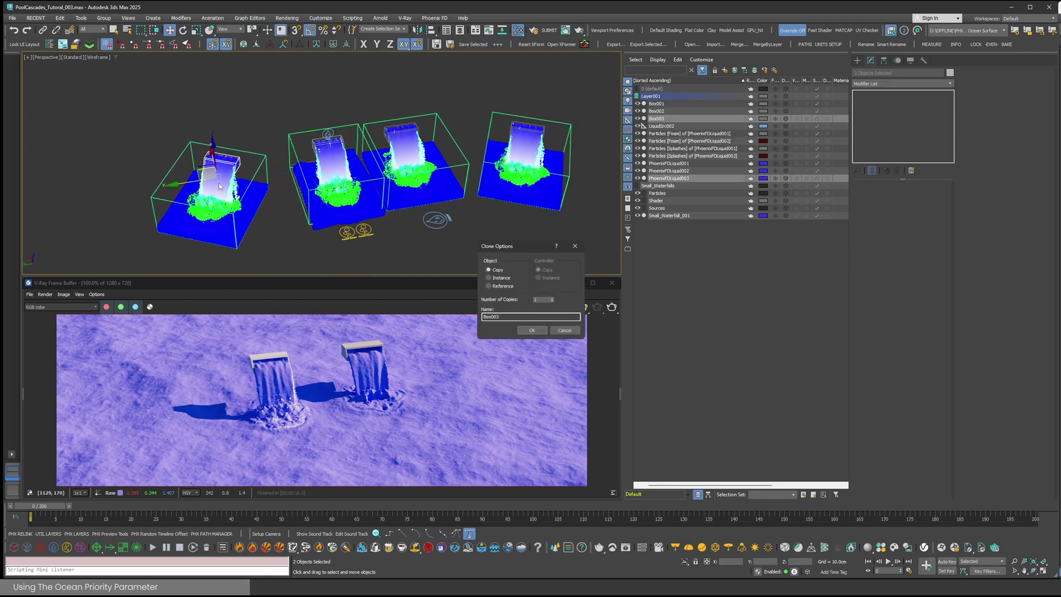
click(531, 330)
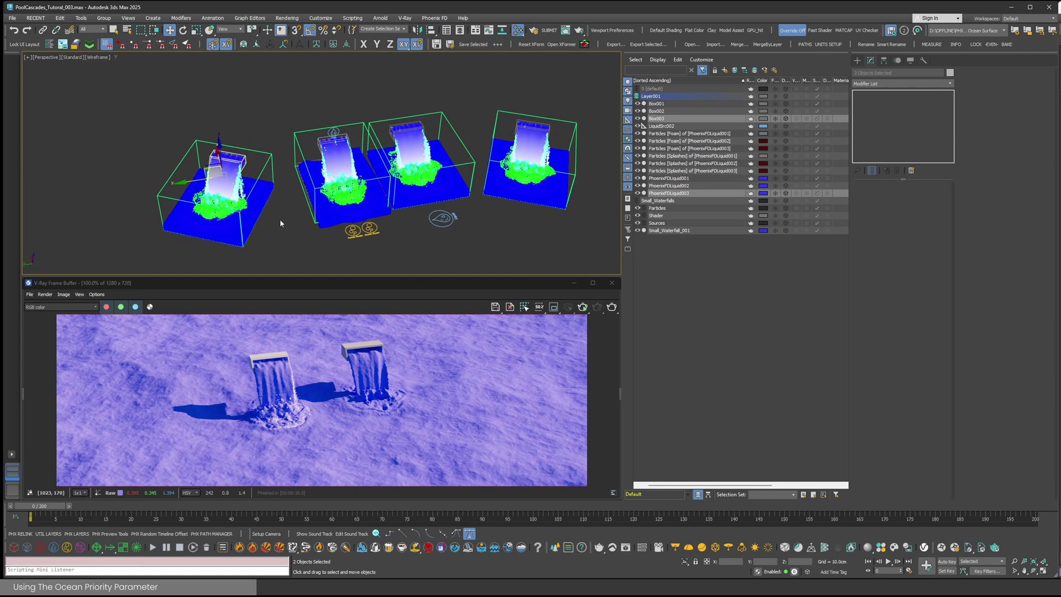
- Rotate the newest waterfall copy, PhoenixFDLiquid003 with Box003, to a different angle than the others
key(e)
mouse_move(236, 197)
mouse_down()
mouse_move(213, 177)
mouse_move(215, 195)
mouse_up()
key(w)
- Show the safe frame in the Perspective view and render all four waterfalls at frame 0 at 1280 x 720
alt+middle_drag(369, 190, 407, 192)
middle_drag(408, 192, 359, 167)
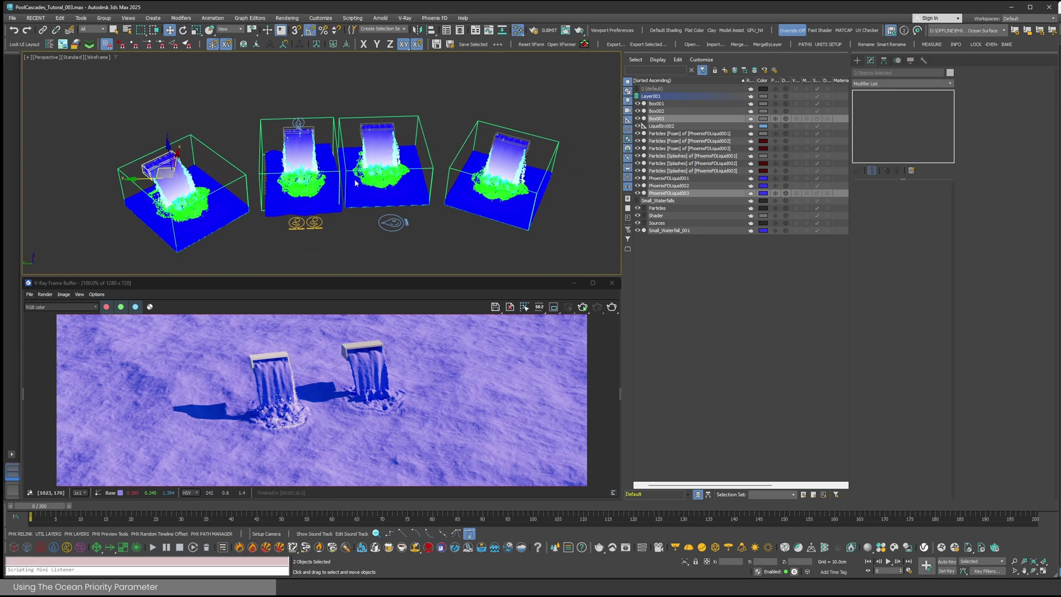
key(shift+f)
key(alt+z)
drag(359, 167, 359, 152)
click(612, 307)
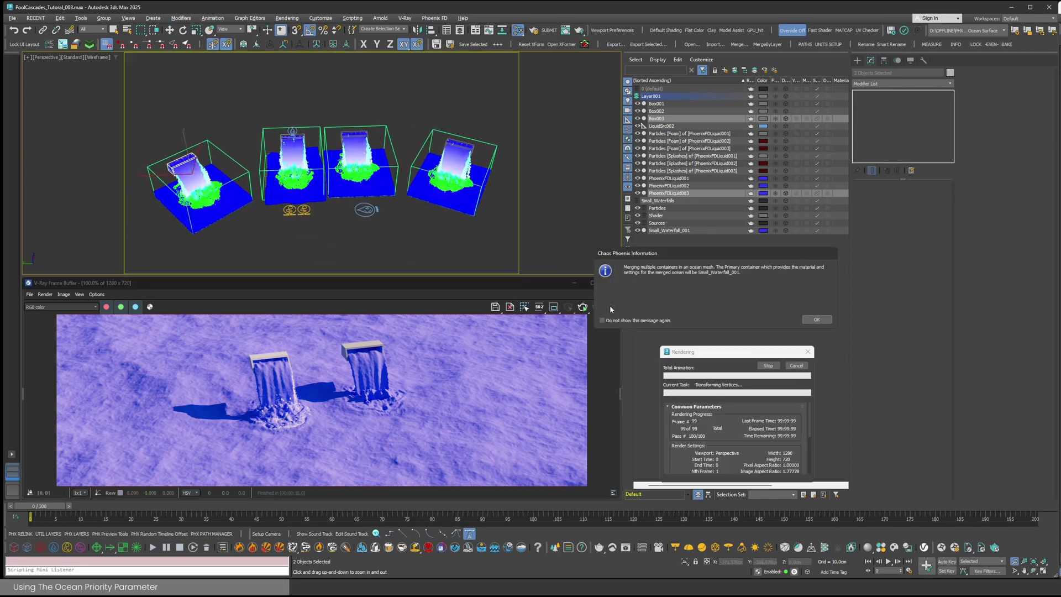
click(817, 321)
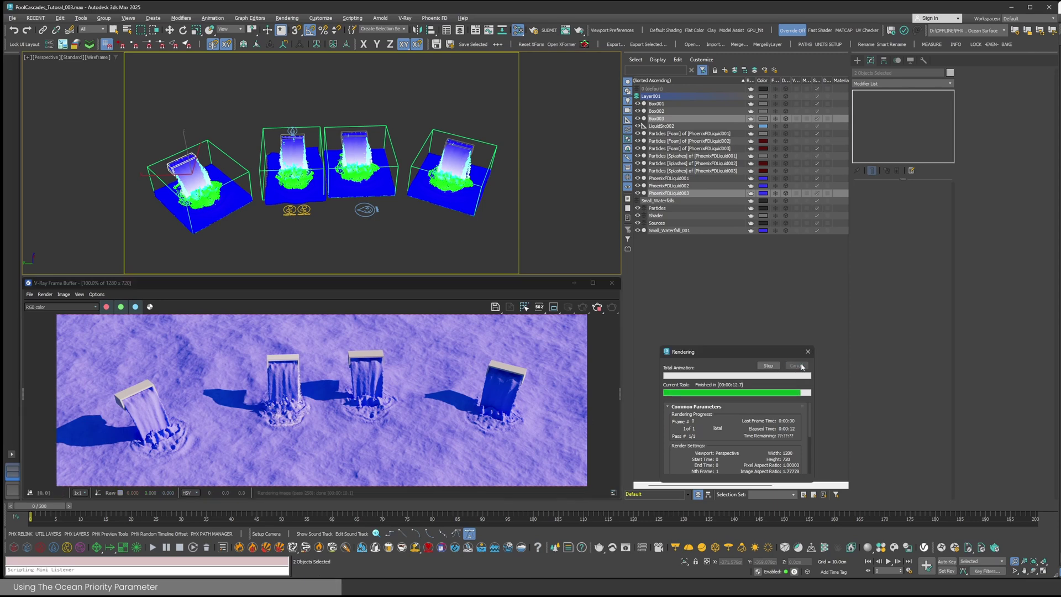
- Assign the Grey material to Small_Waterfall_001 and the Red material to PhoenixFDLiquid001
alt+middle_drag(365, 188, 365, 172)
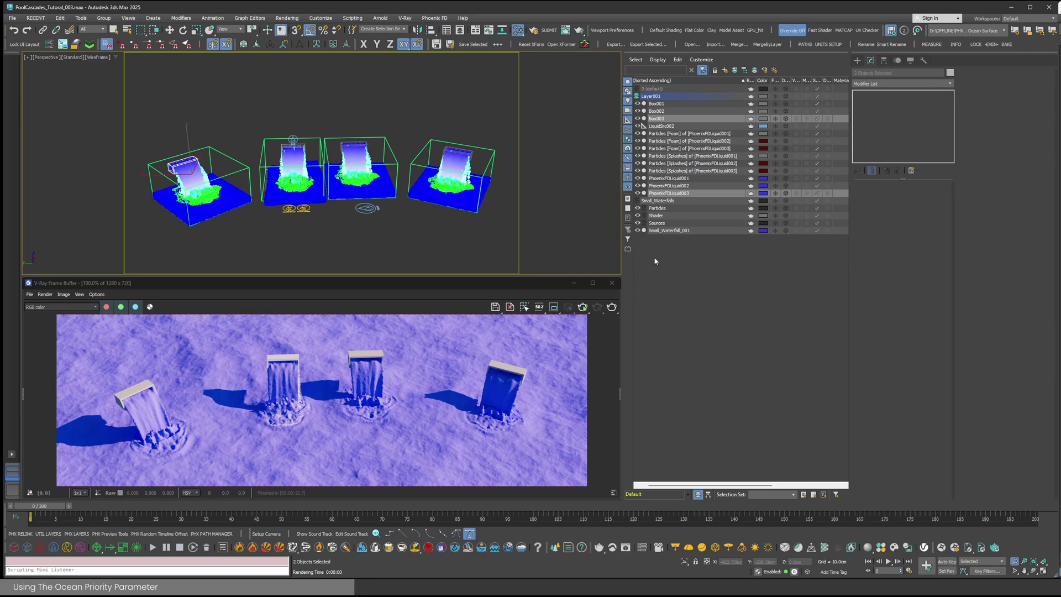
click(682, 231)
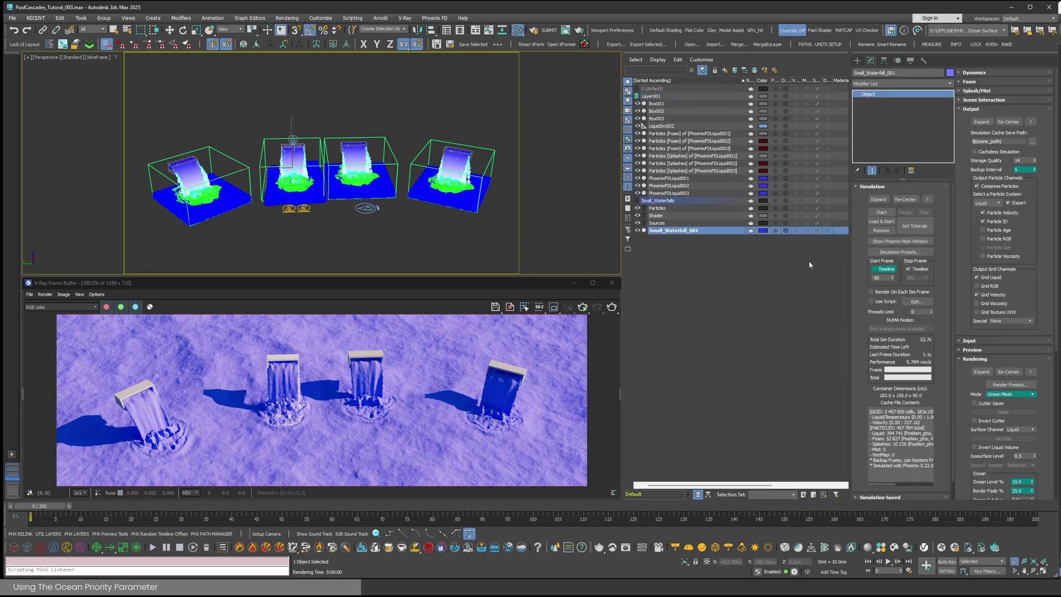
middle_drag(809, 264, 777, 266)
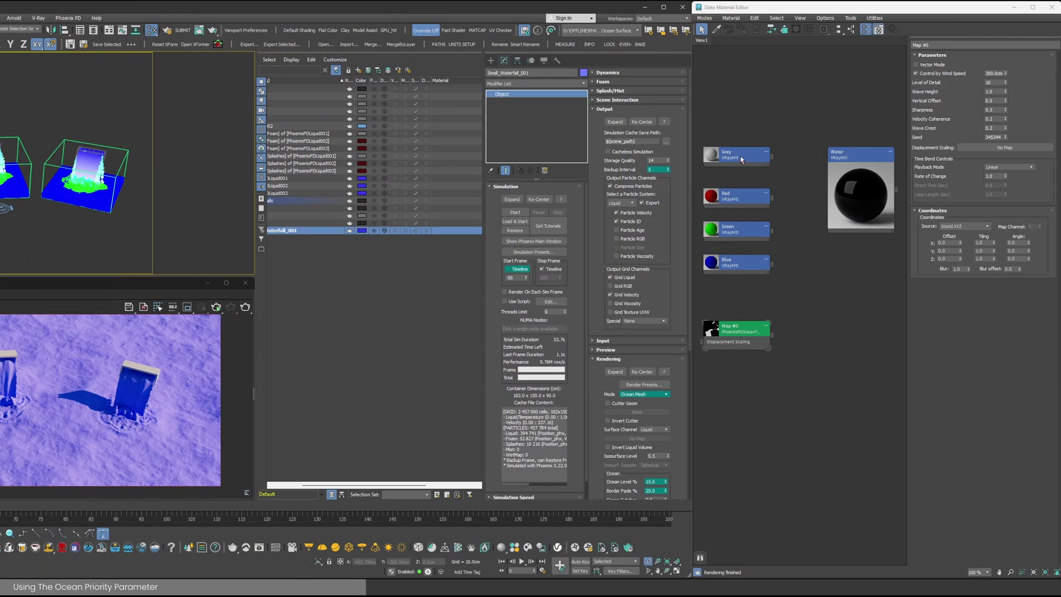
right_click(746, 157)
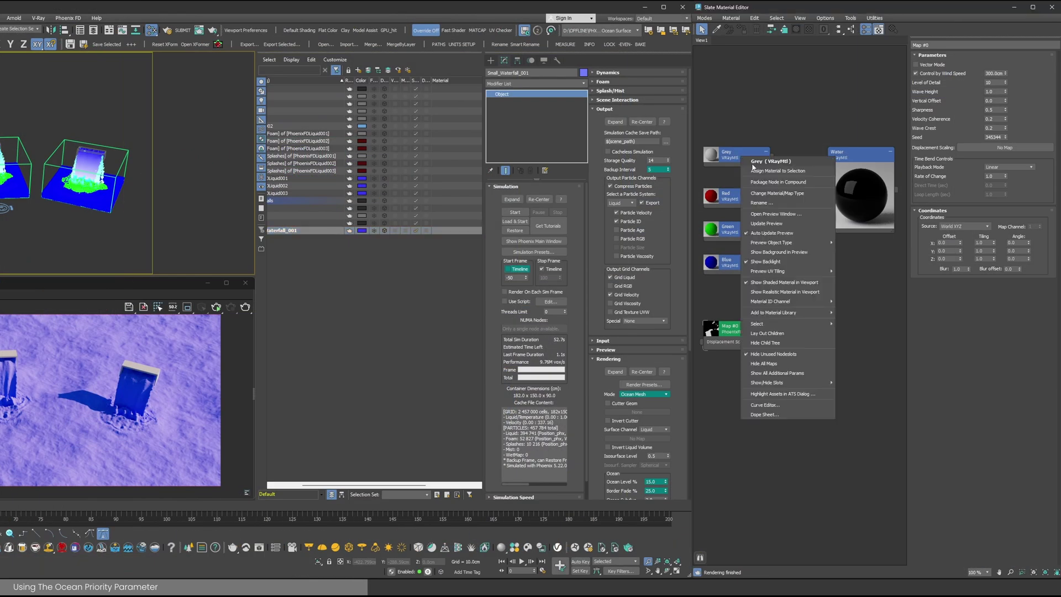
click(757, 171)
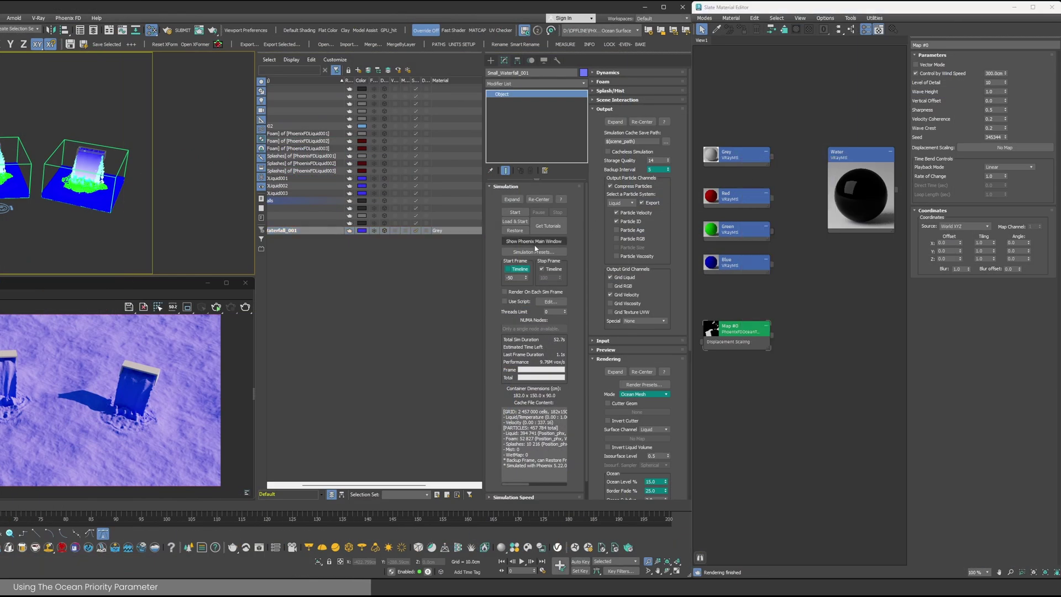
click(303, 179)
right_click(744, 198)
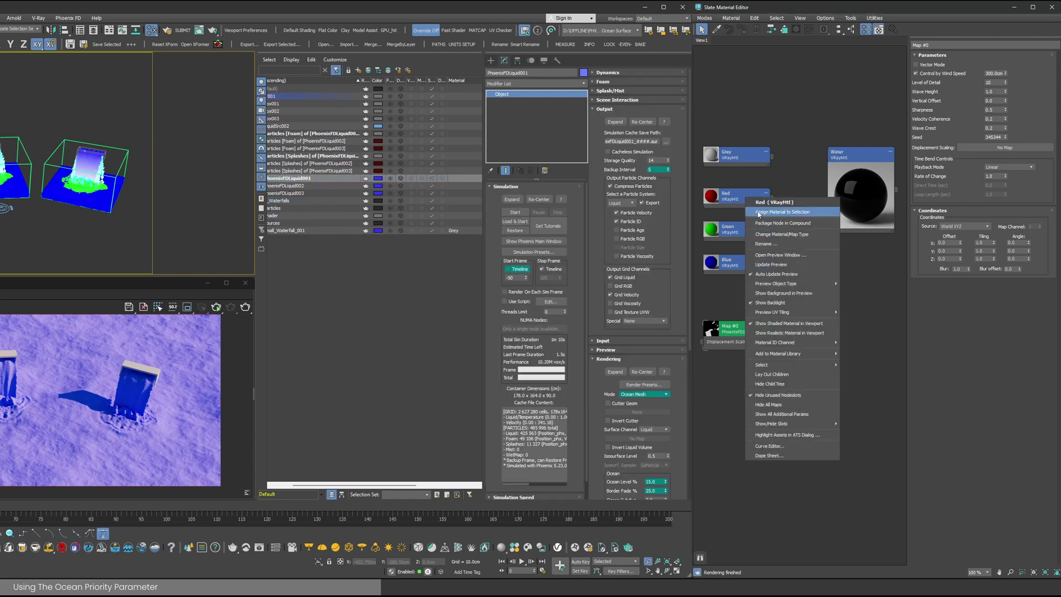
click(763, 212)
- Assign the Green material to PhoenixFDLiquid002 and the Blue material to PhoenixFDLiquid003
click(292, 186)
right_click(725, 228)
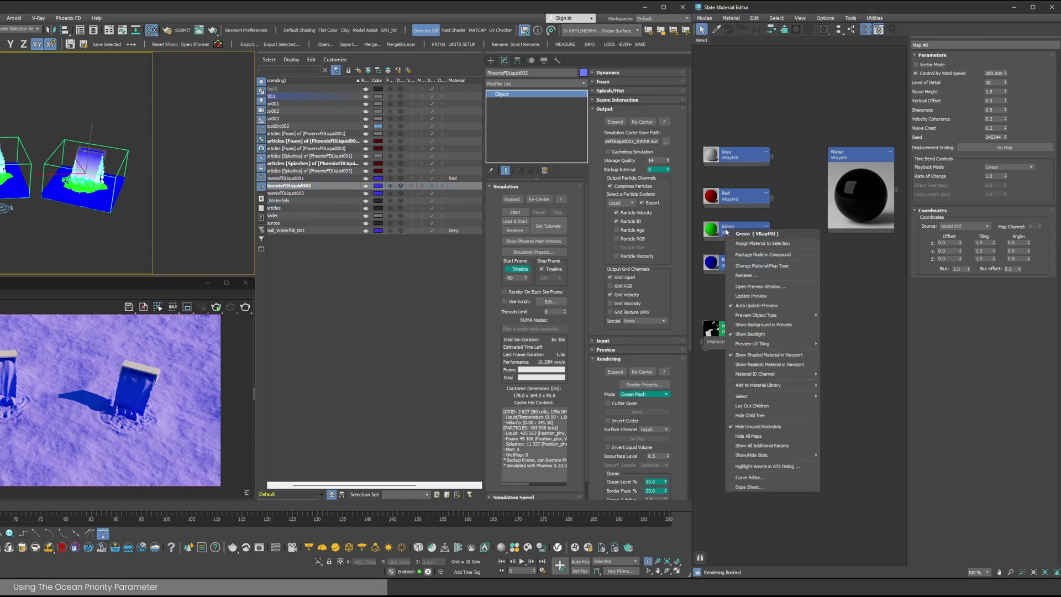
click(743, 245)
click(302, 192)
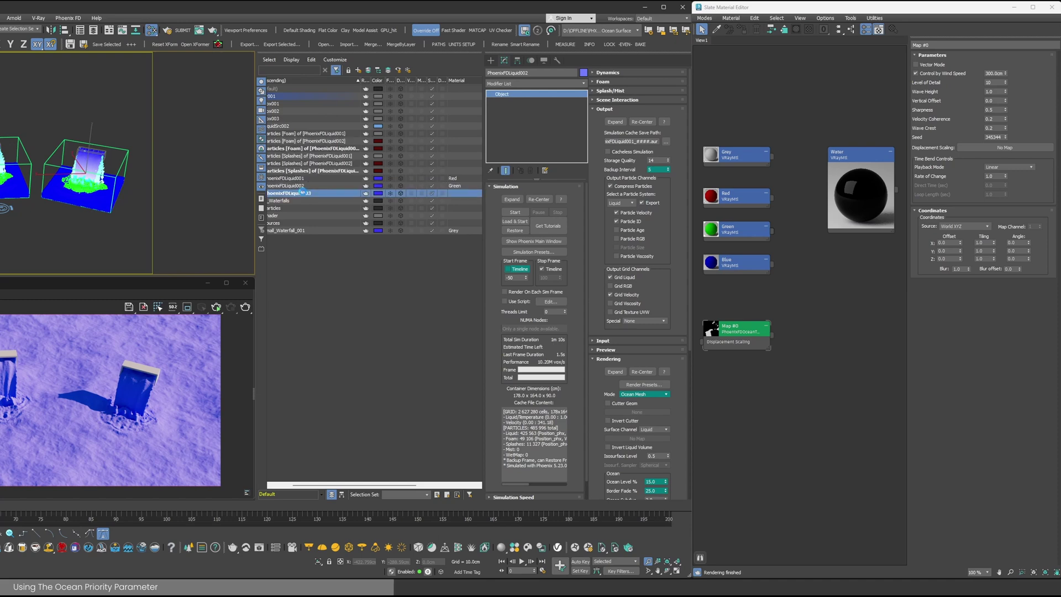
right_click(731, 260)
click(747, 277)
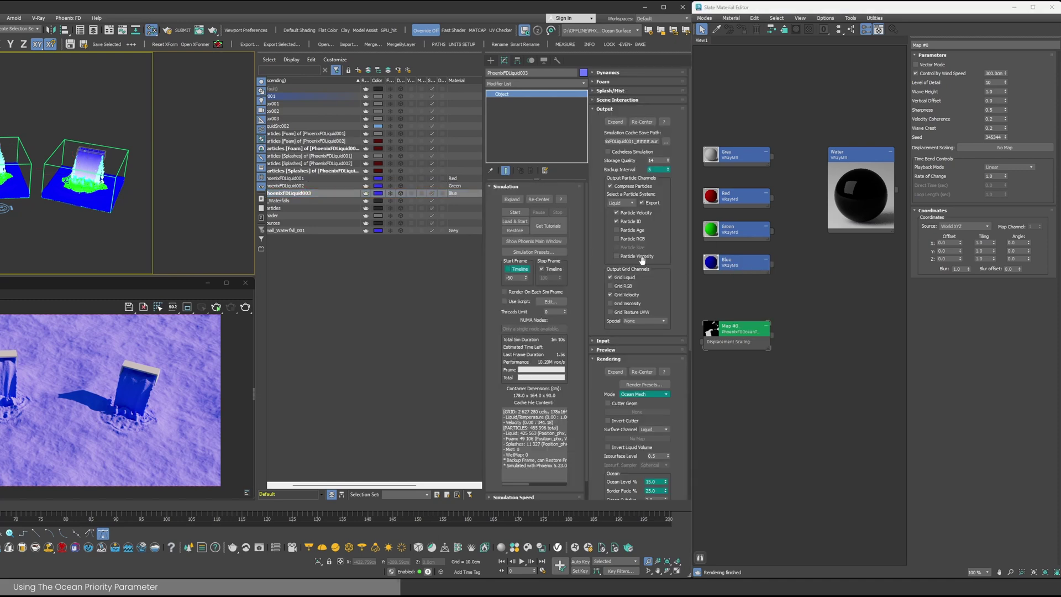
- Render the four waterfalls to check which material the merged ocean takes, then stop the render
click(245, 306)
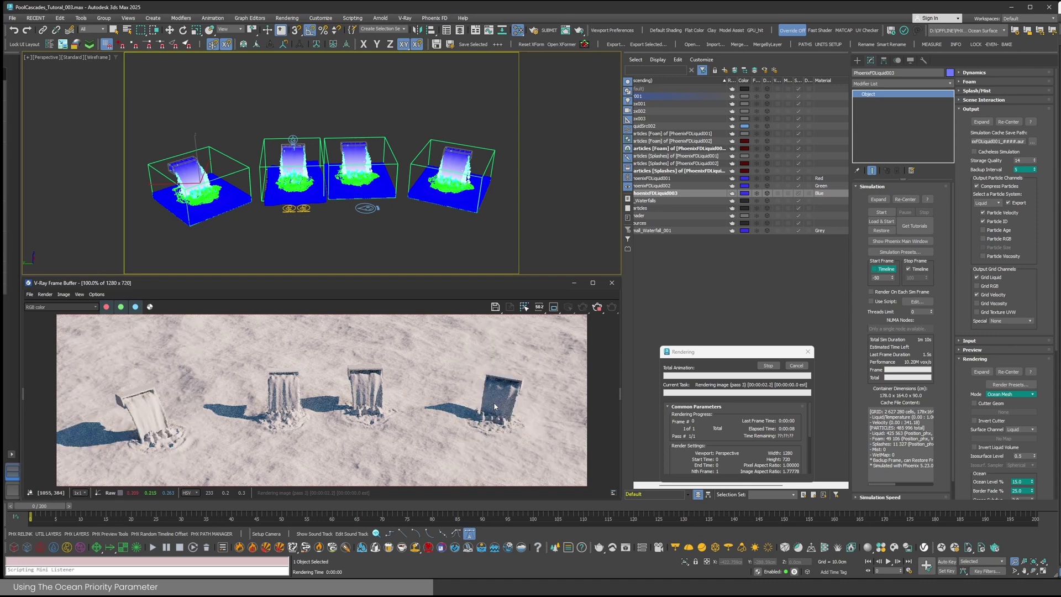
click(796, 366)
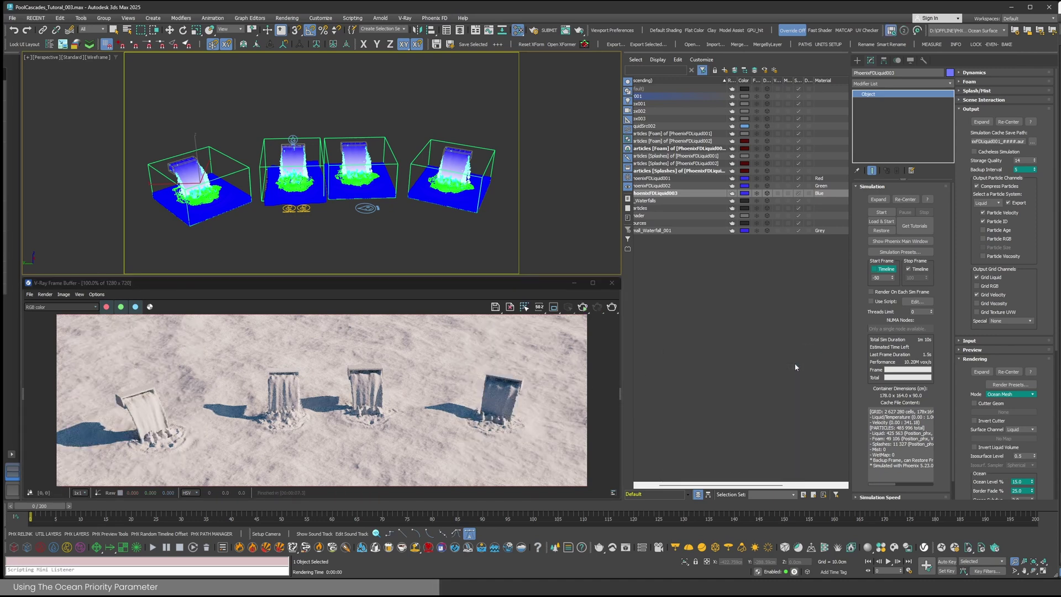
- Hide Small_Waterfall_001 and render the remaining simulators to compare the merged ocean's material, accepting the primary container notice and stopping the render
click(652, 230)
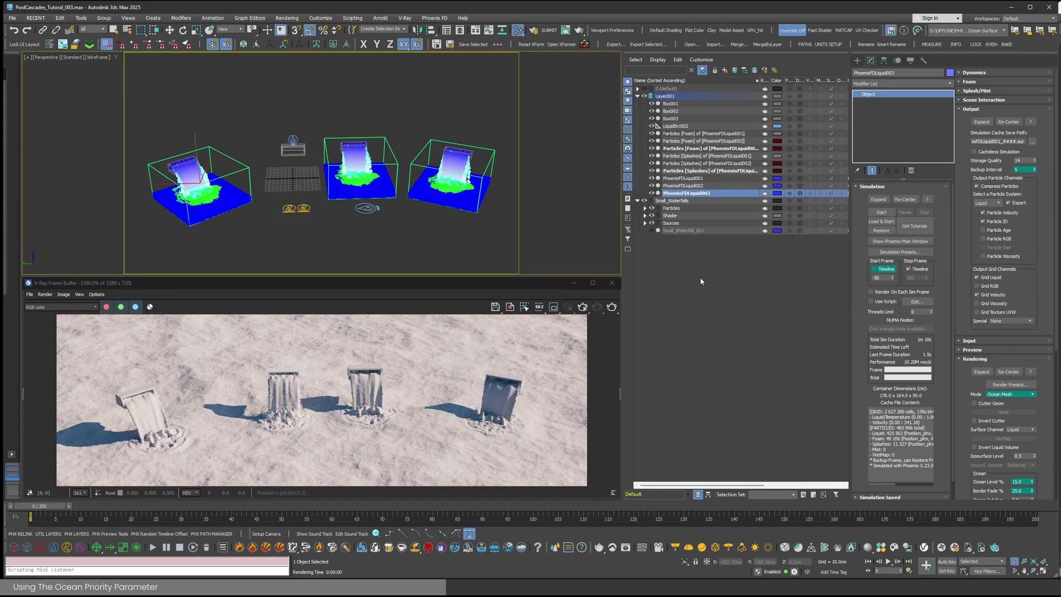
middle_drag(780, 307, 757, 303)
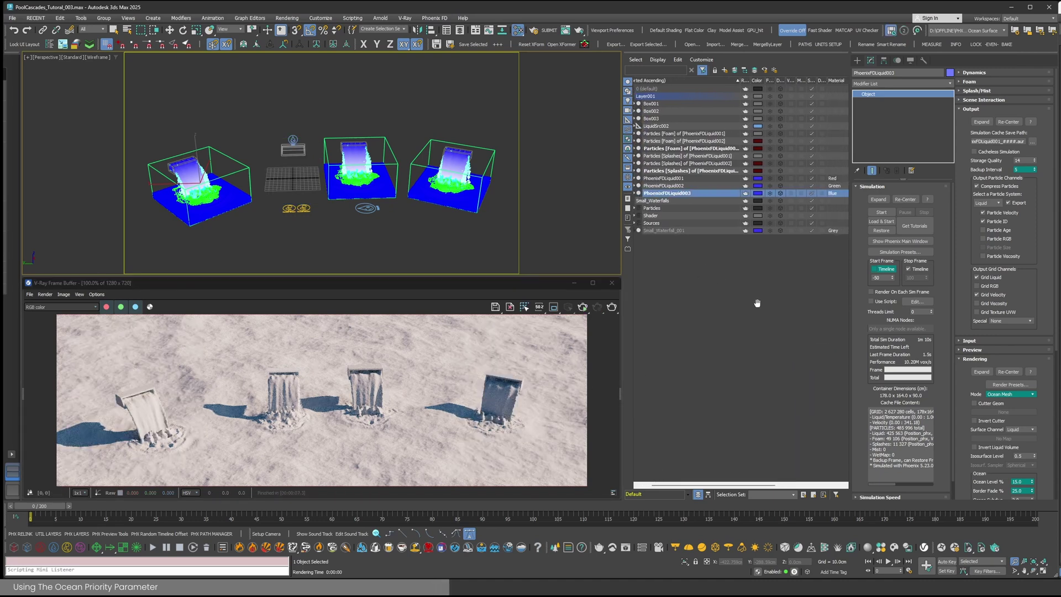
click(611, 307)
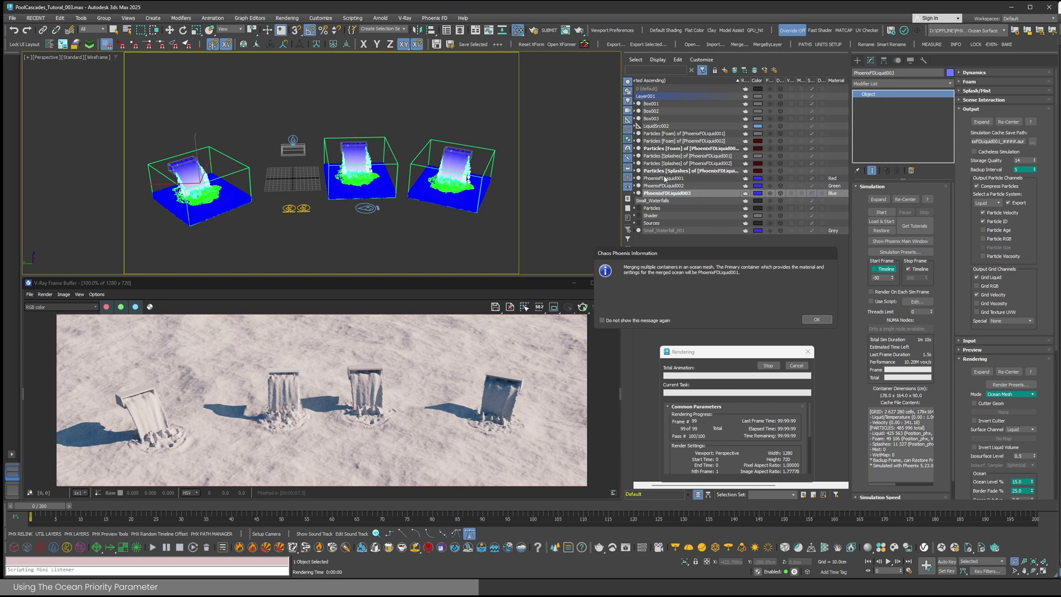
click(820, 320)
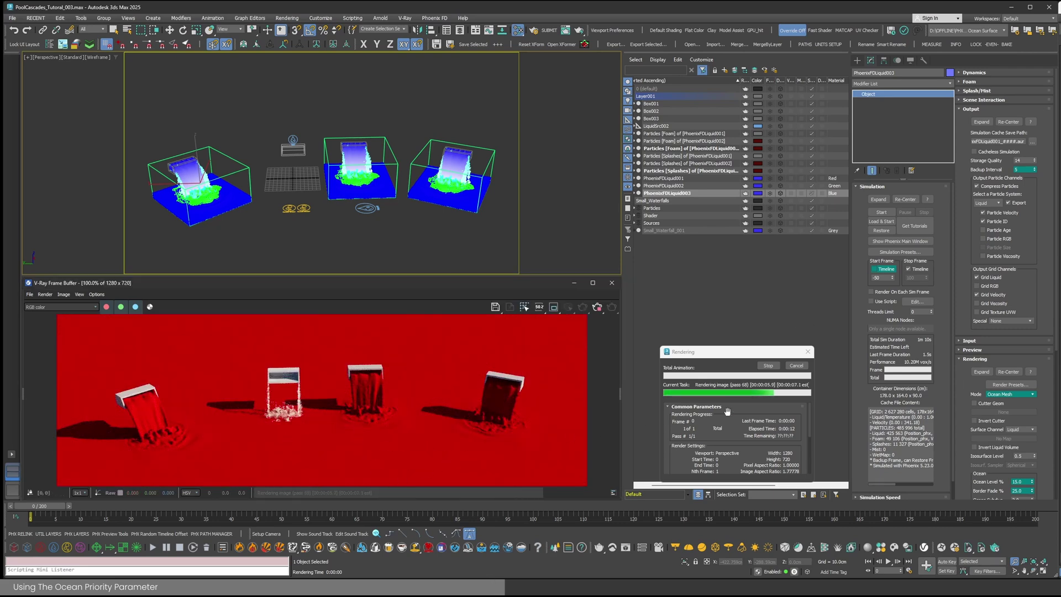
click(797, 367)
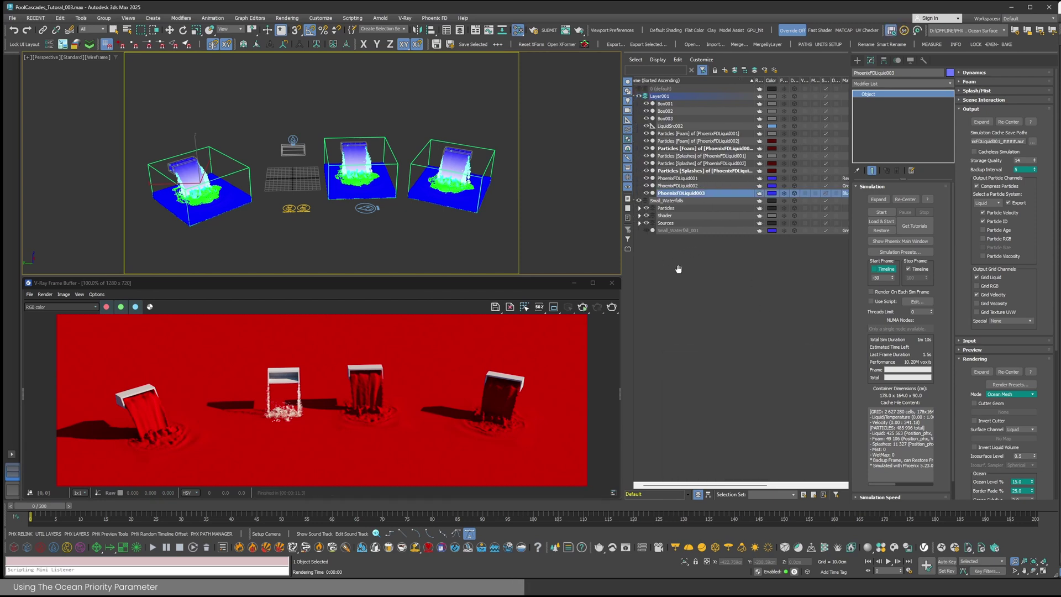
- Unhide Small_Waterfall_001 and render all four simulators to check the merged ocean's material, accepting the primary container notice and stopping the render
click(652, 230)
click(612, 308)
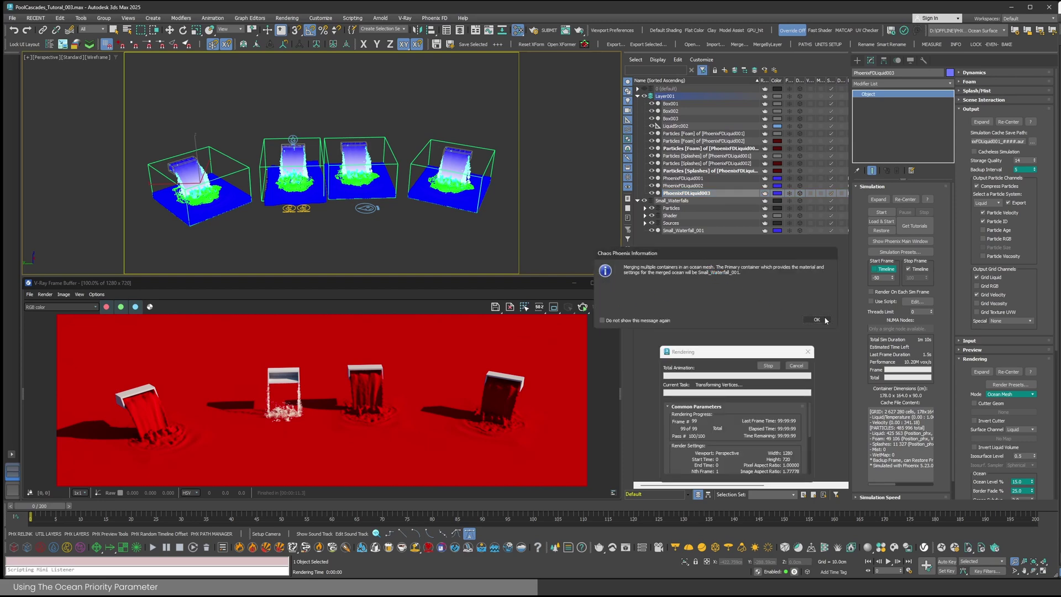
click(825, 320)
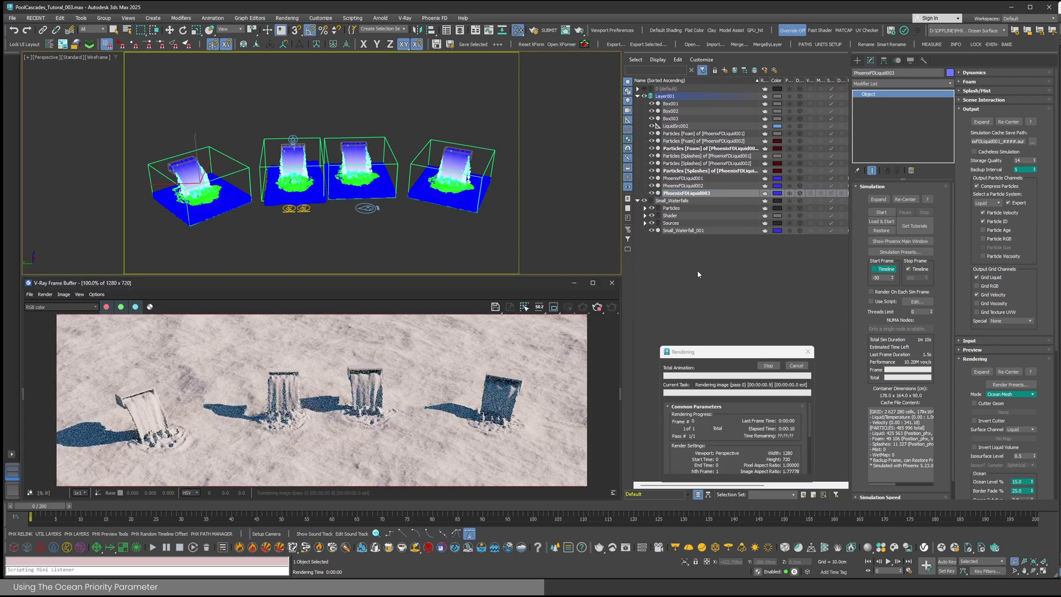
click(794, 366)
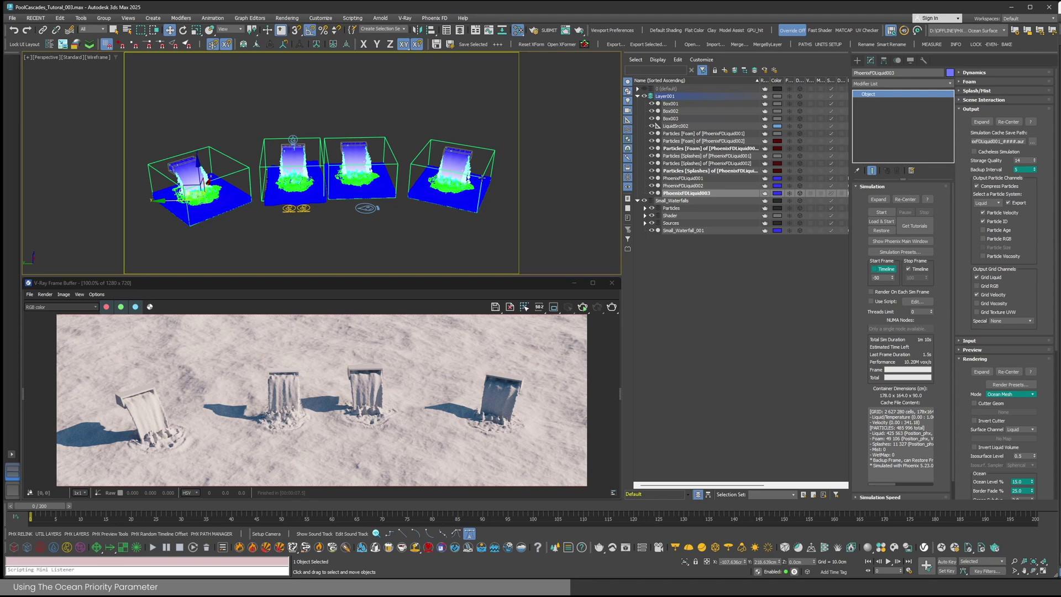
- Set the ocean priority of PhoenixFDLiquid002 to 50 by running $.oceanpriority = 50 in the MAXScript Listener
click(482, 178)
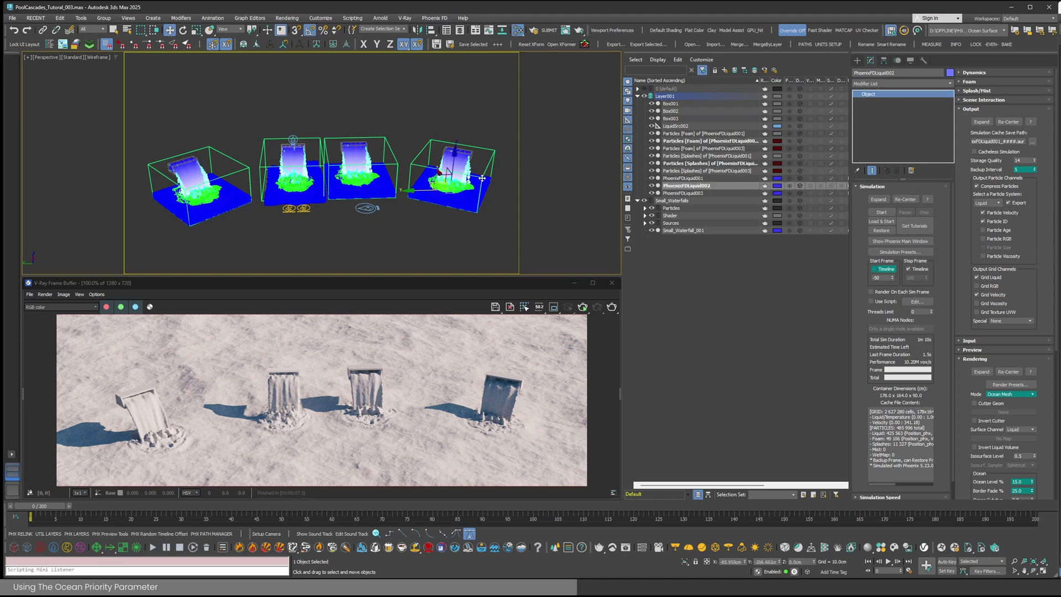
scroll(785, 199, right, 2)
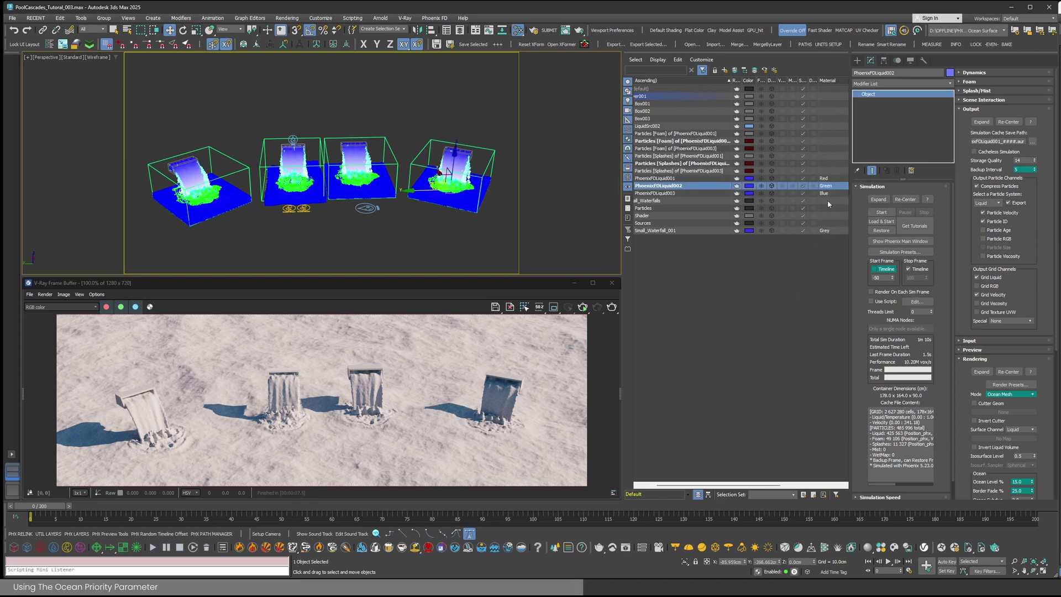
scroll(715, 296, left, 2)
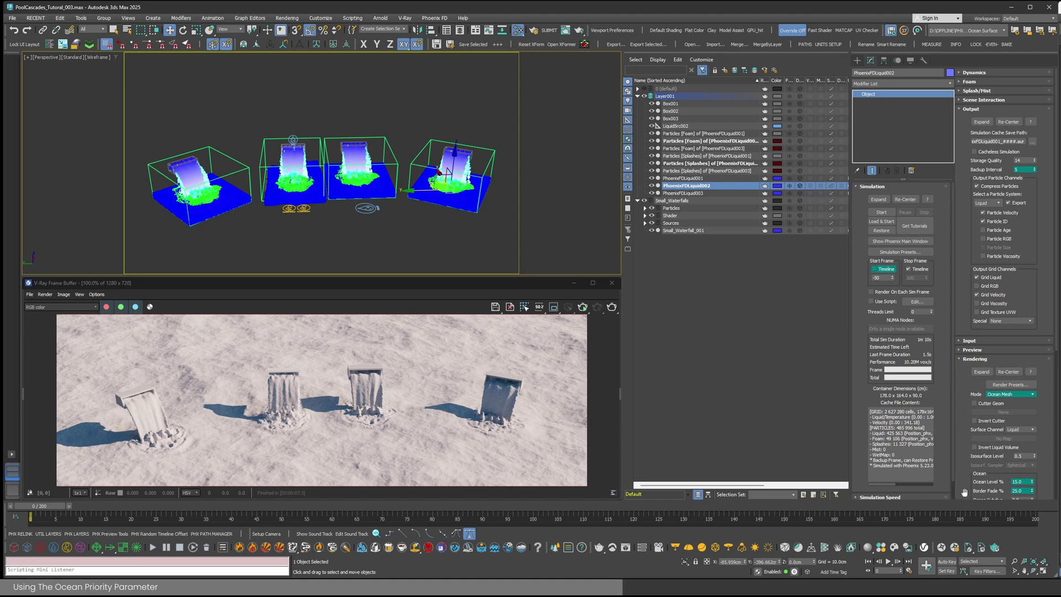
drag(965, 492, 963, 366)
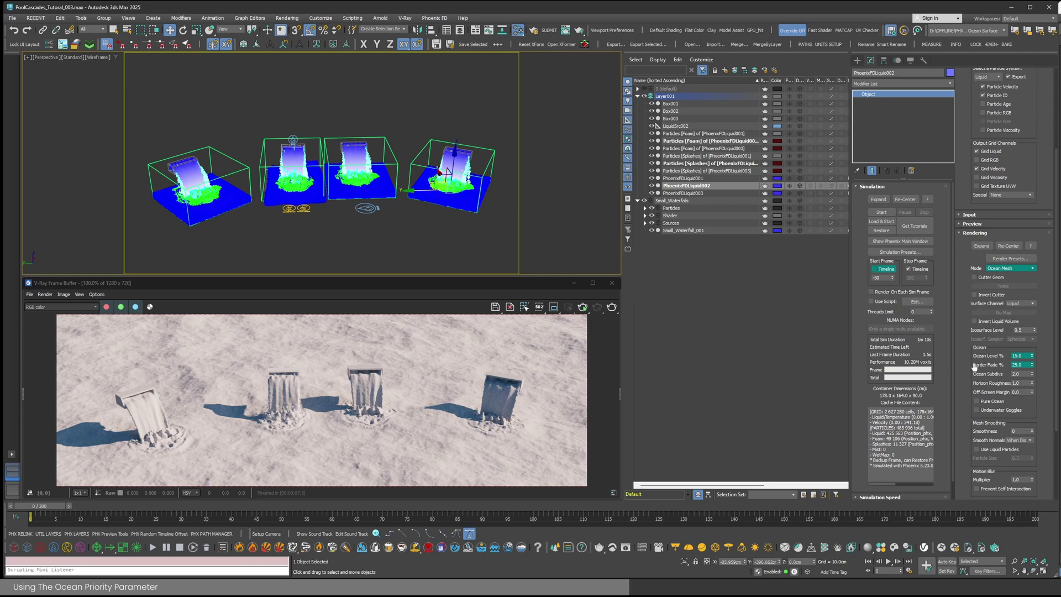
drag(965, 472, 964, 452)
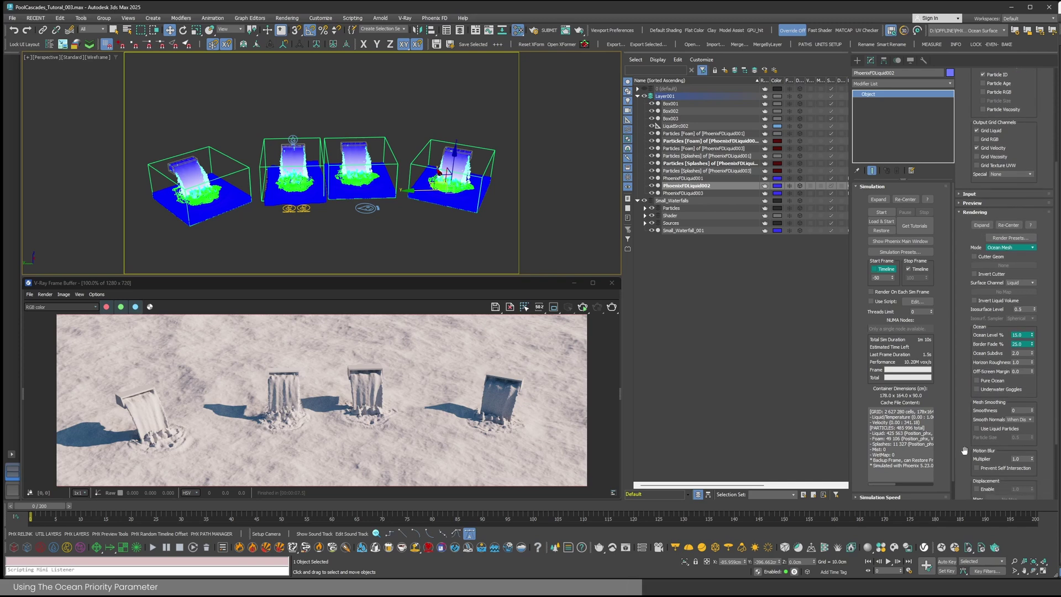
key(F11)
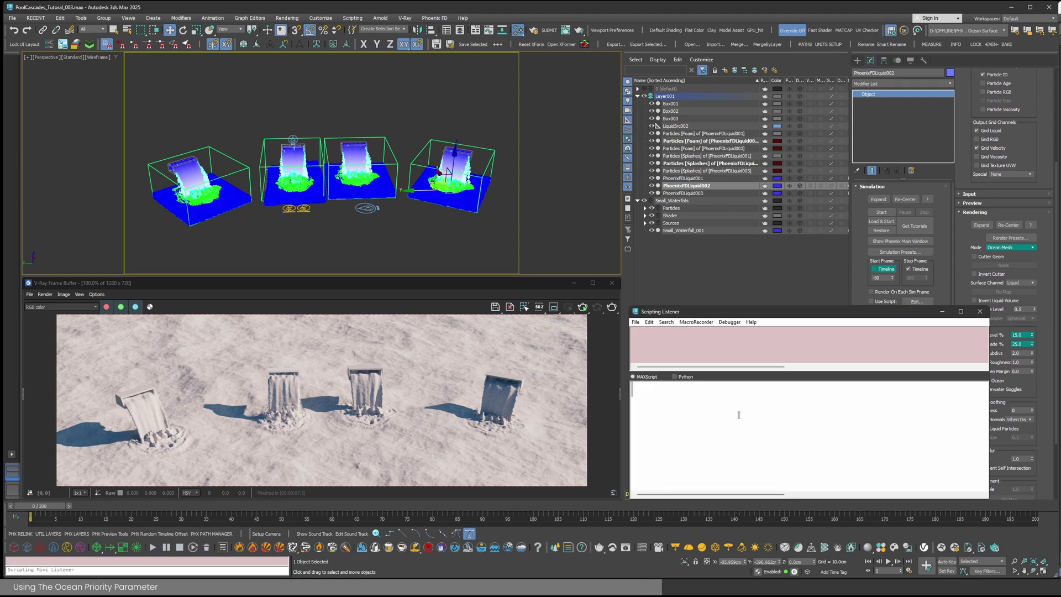
text(oceanpriority)
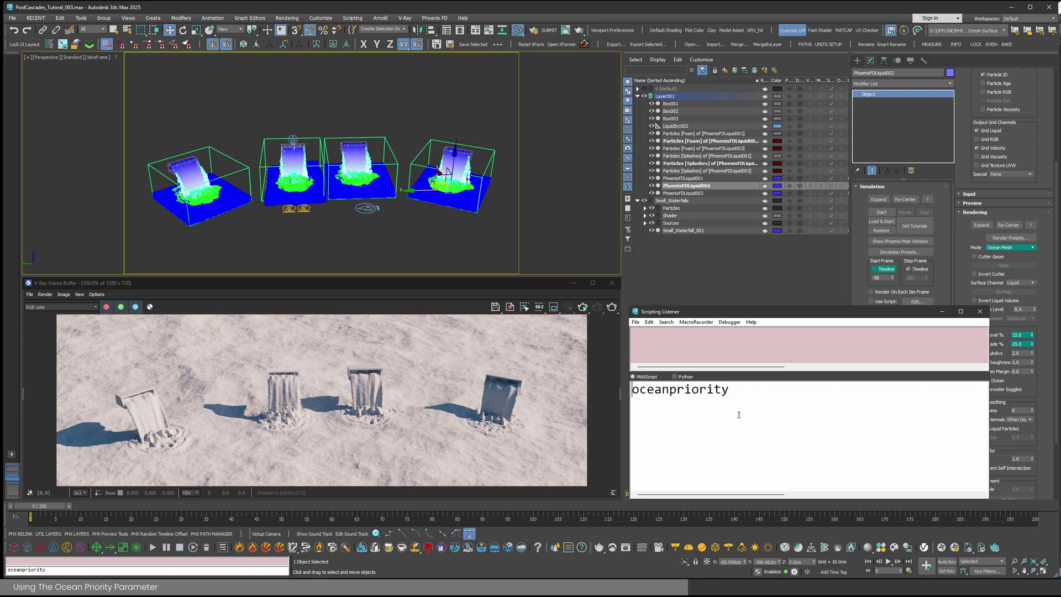
text($.)
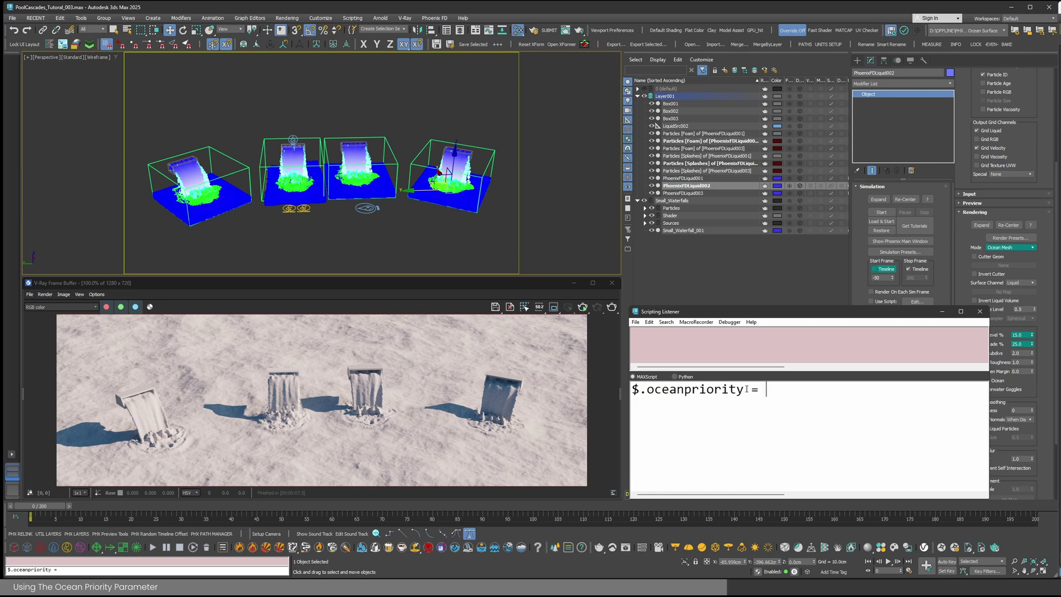
text(10)
key(BackSpace)
key(BackSpace)
text(50)
key(Return)
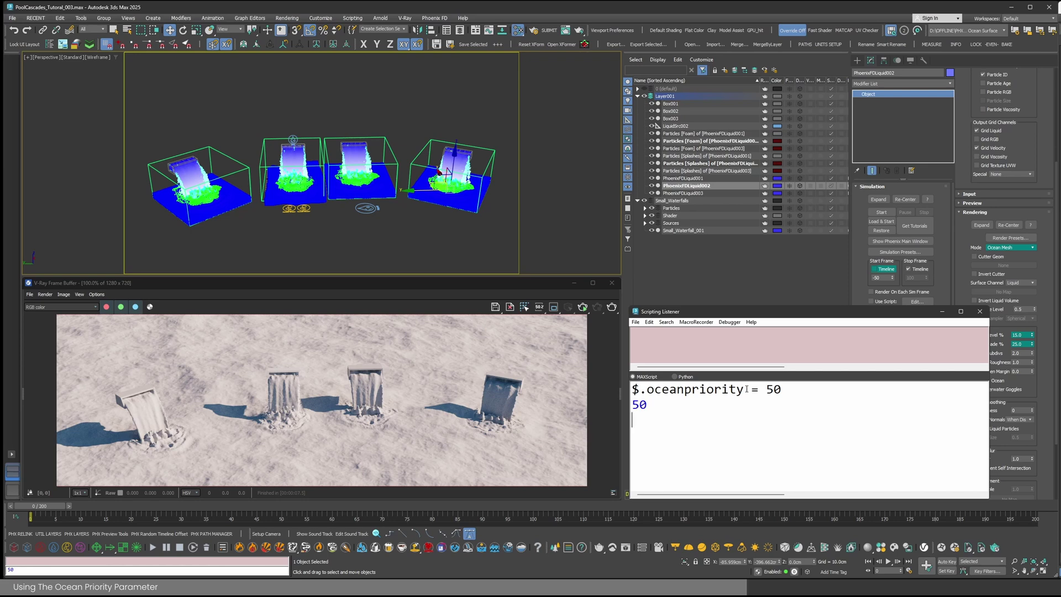
- Render the merged ocean to check the effect of PhoenixFDLiquid002's priority, accepting the container notice and stopping the render
key(shift+q)
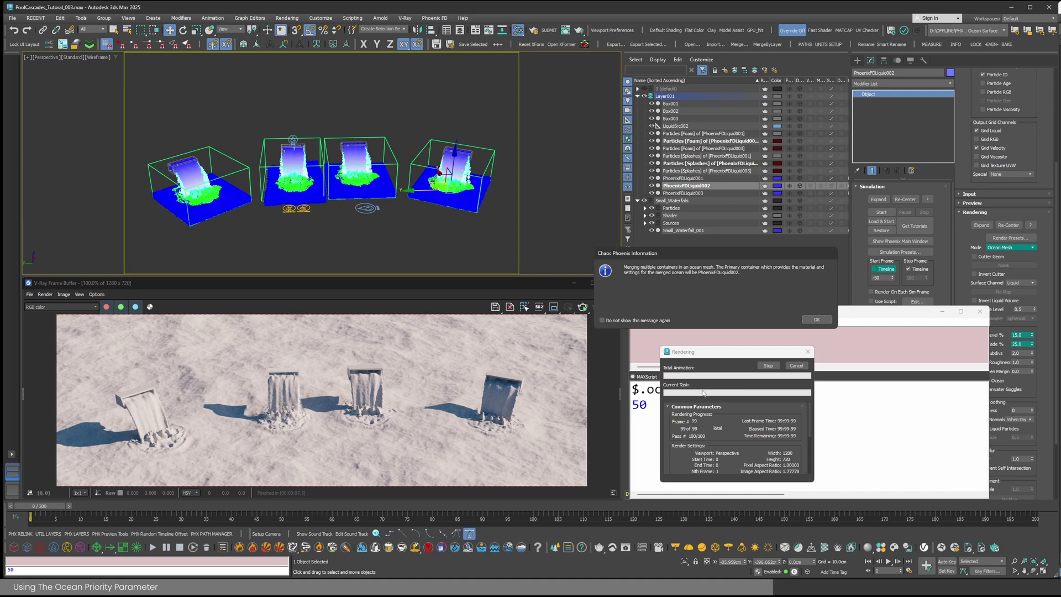
click(818, 320)
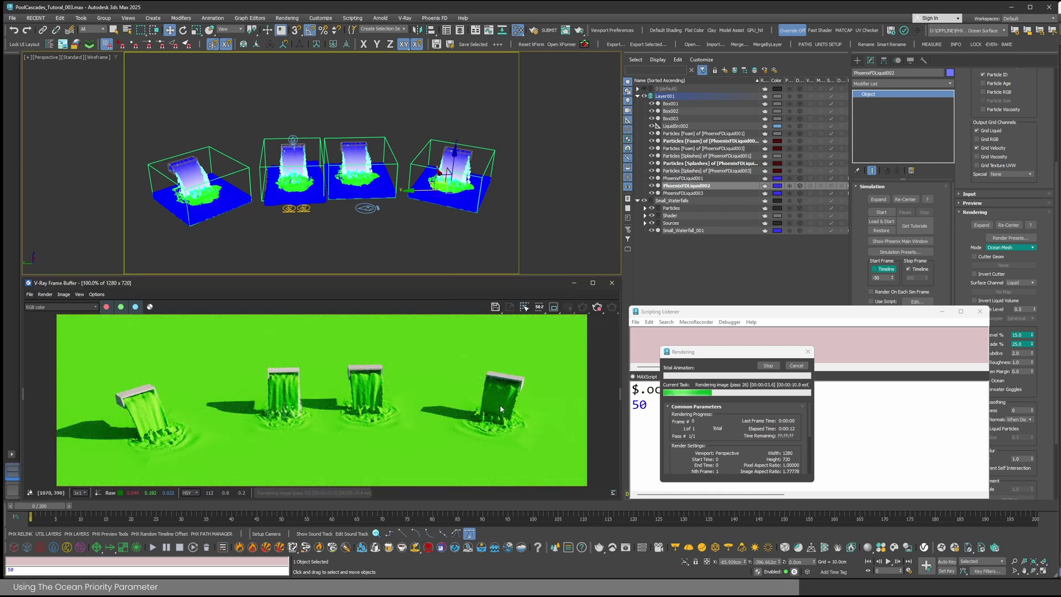
click(796, 366)
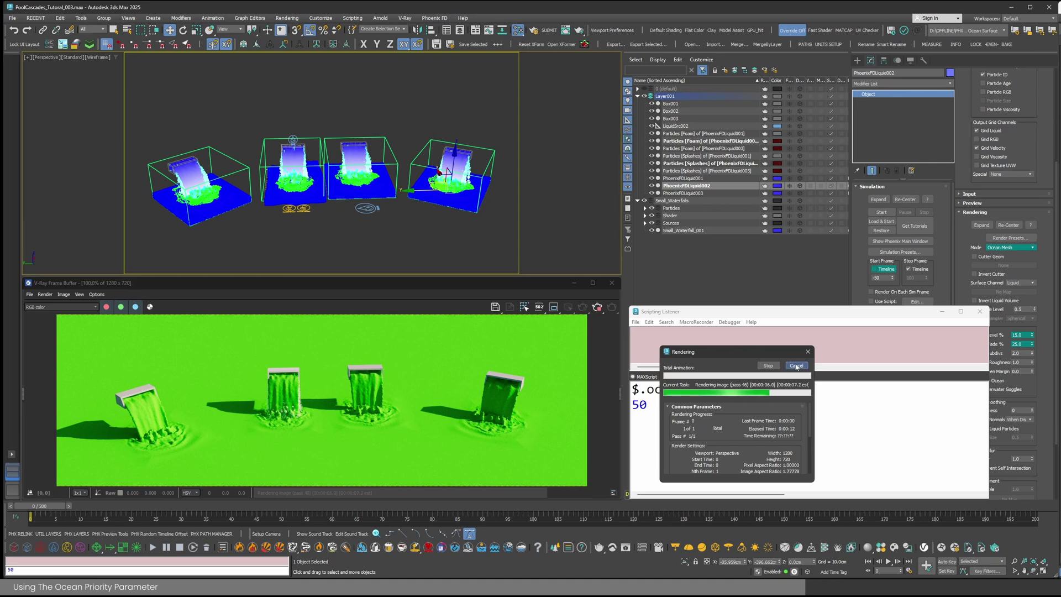
- Set the ocean priority of PhoenixFDLiquid003 to 60 by running $.oceanpriority = 60
click(252, 195)
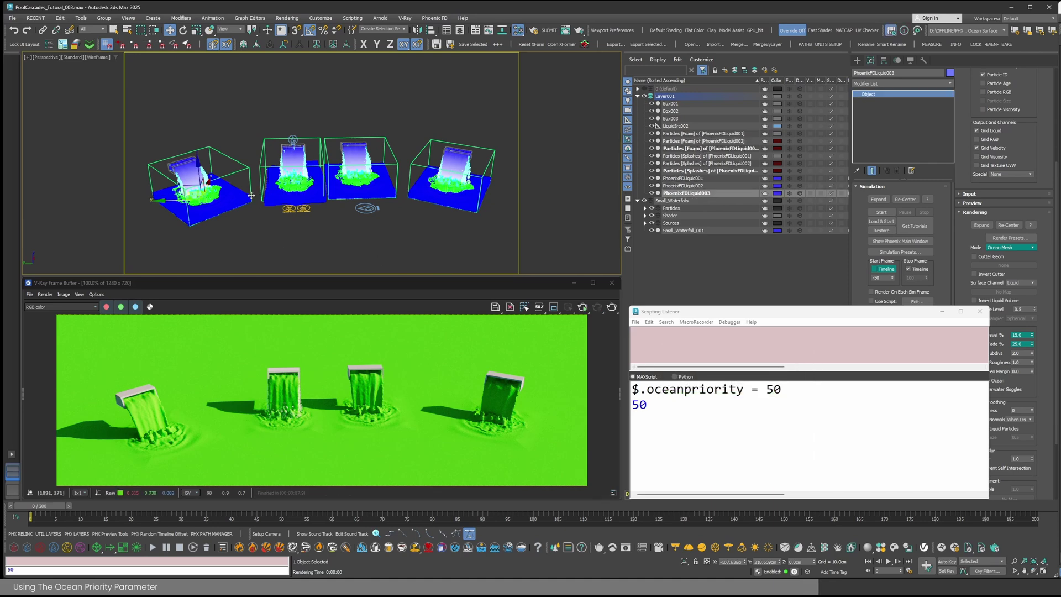
click(653, 406)
key(BackSpace)
key(BackSpace)
key(BackSpace)
key(BackSpace)
key(BackSpace)
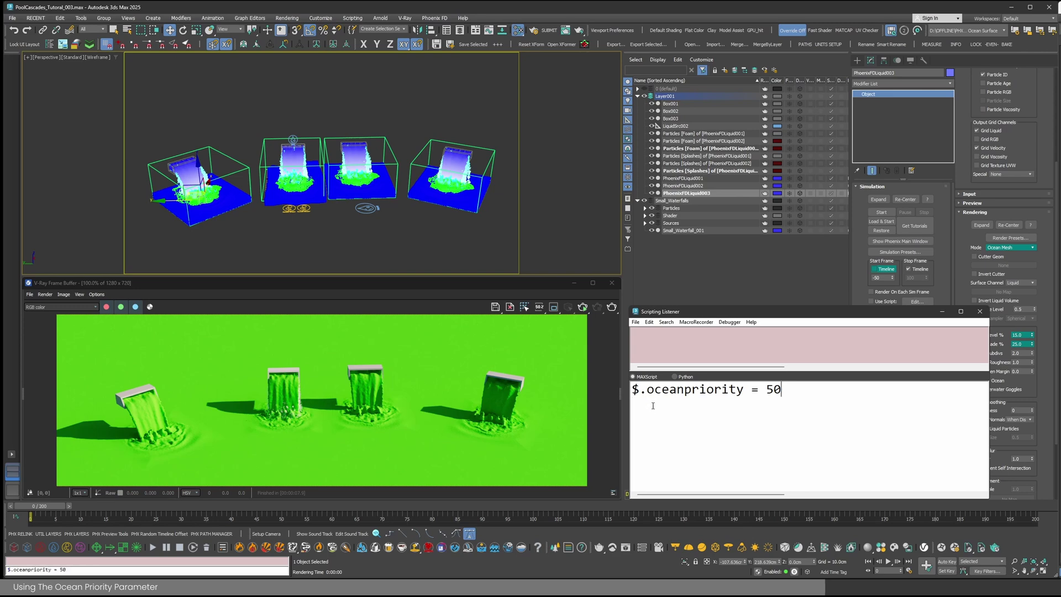
text(60)
key(Return)
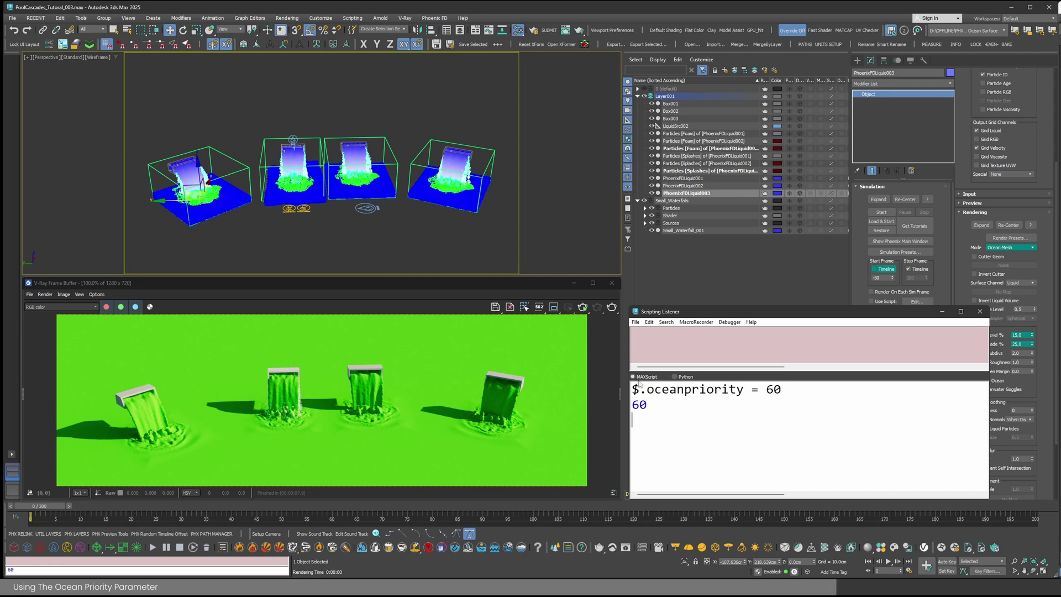
- Render the merged ocean to check the effect of PhoenixFDLiquid003's priority, accepting the container notice and stopping the render
click(612, 307)
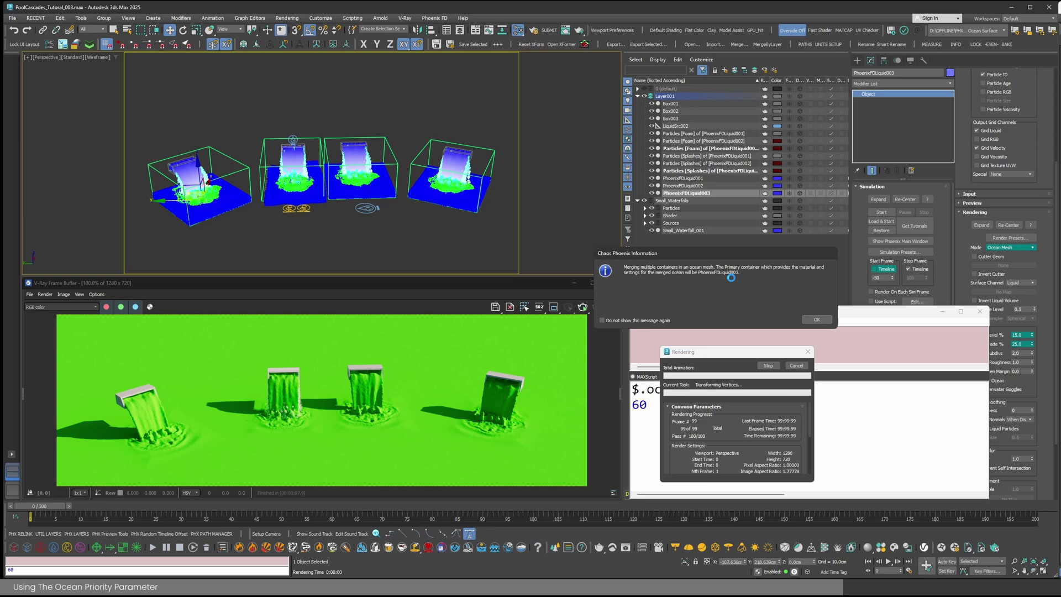
click(821, 320)
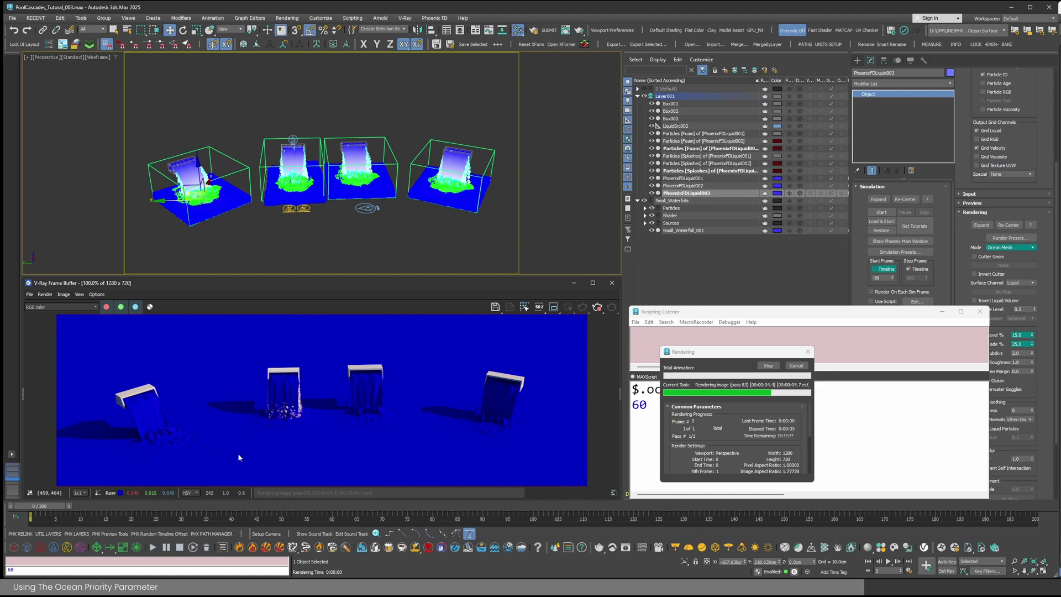
click(798, 367)
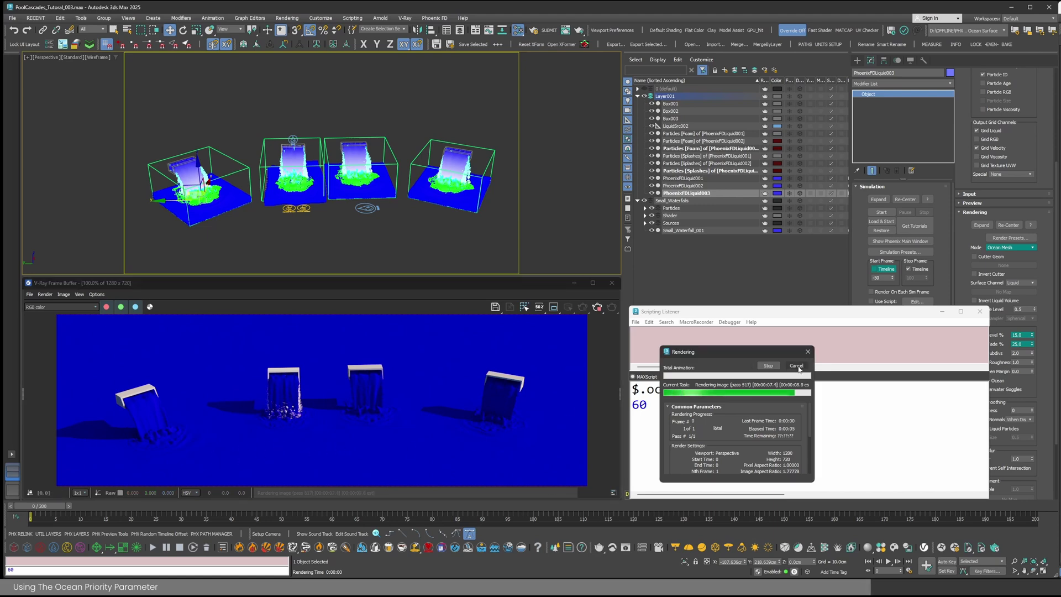
- Reset the ocean priority to 0 on PhoenixFDLiquid003, then on all three cloned simulators together, with $.oceanpriority = 0
click(659, 406)
key(BackSpace)
key(BackSpace)
key(BackSpace)
key(BackSpace)
key(BackSpace)
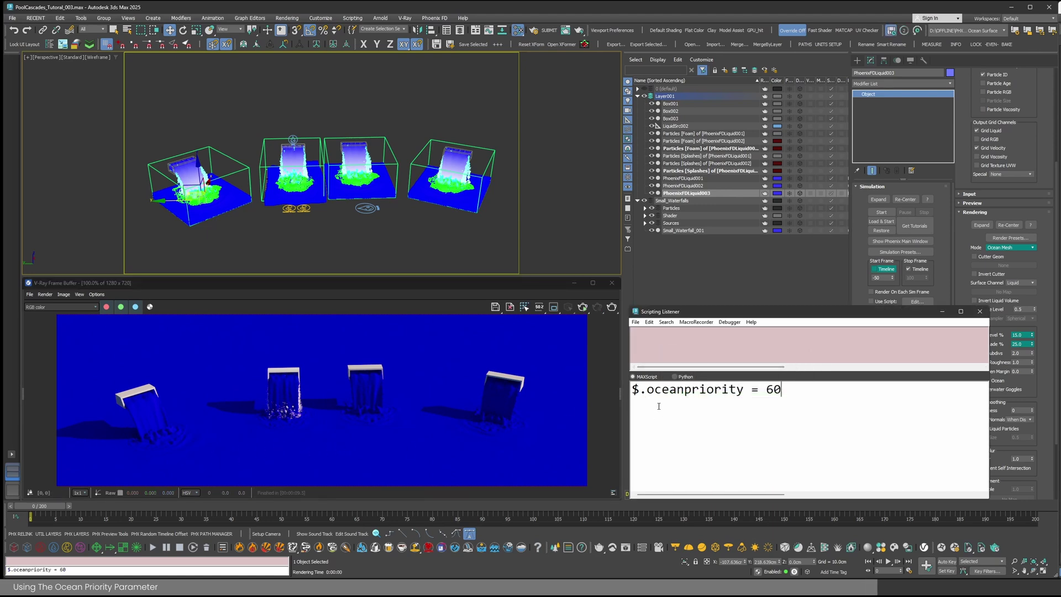
text(0)
key(Return)
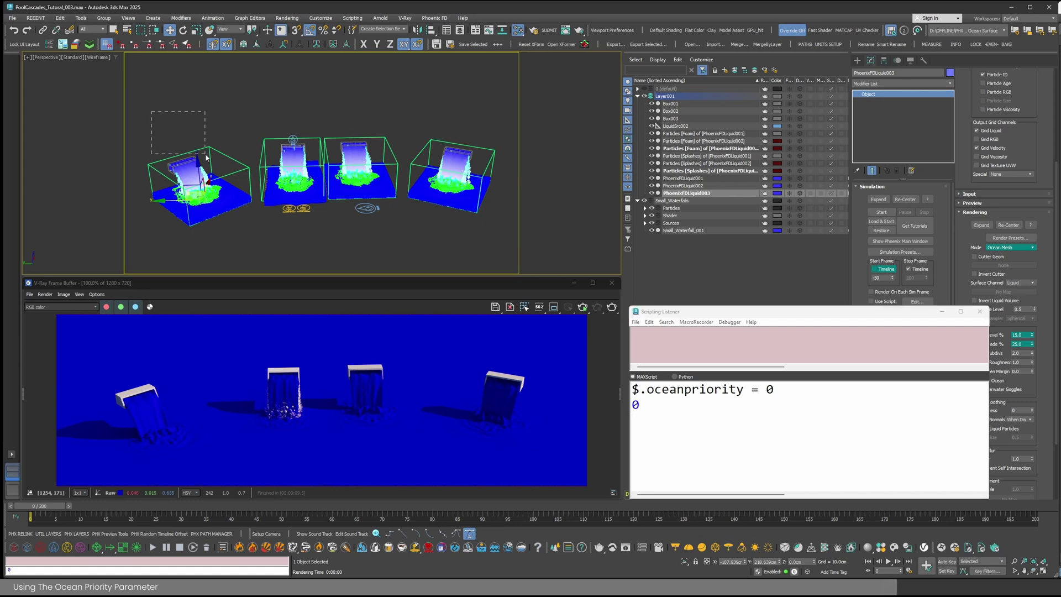
shift+click(698, 179)
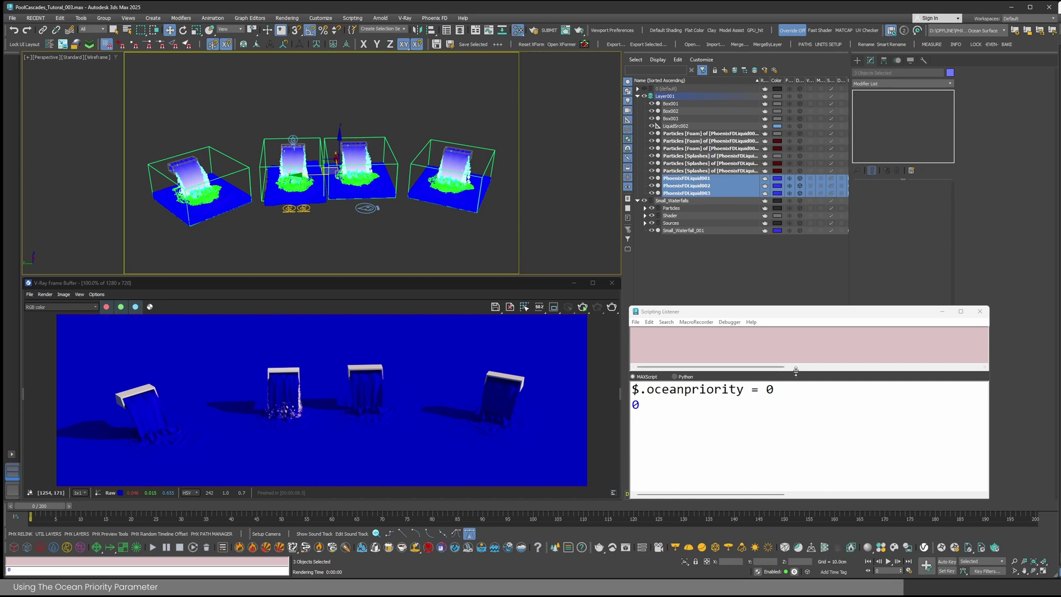
click(794, 391)
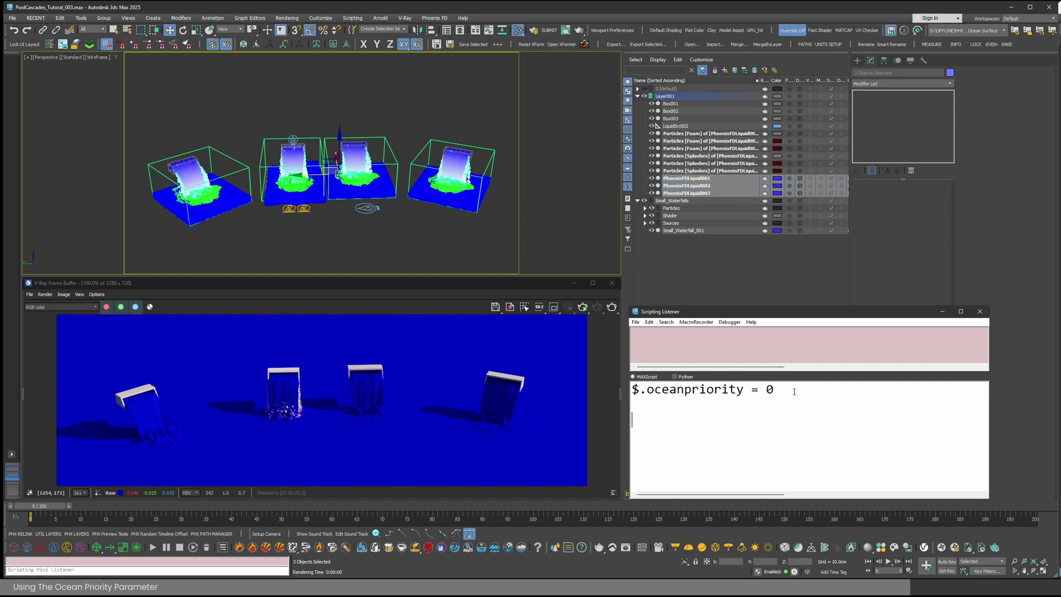
key(Return)
- Render the four simulators with their priorities reset to check the primary container, accepting the notice and stopping the render
click(612, 307)
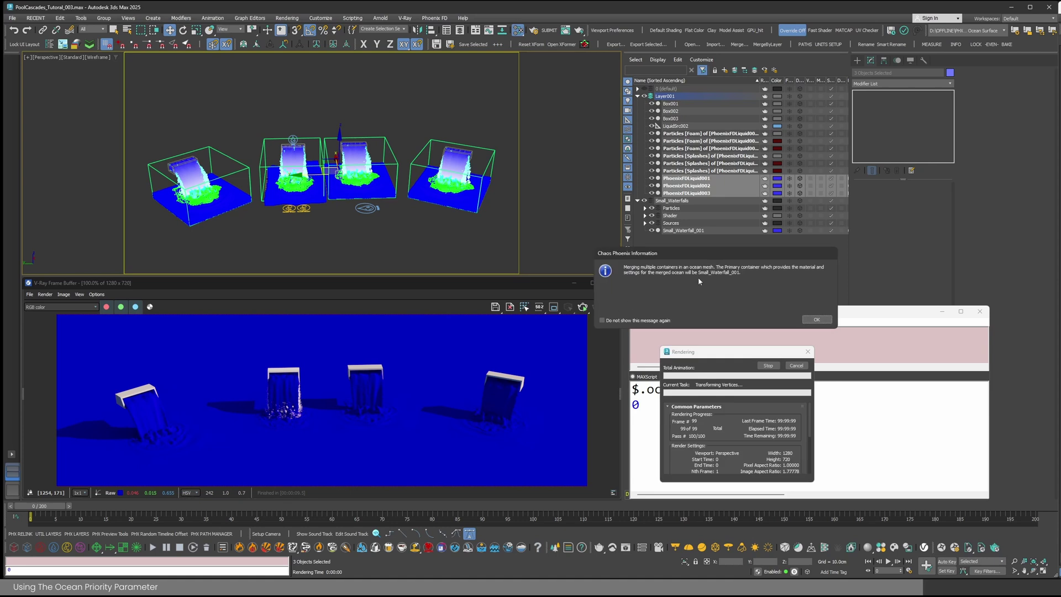
click(817, 320)
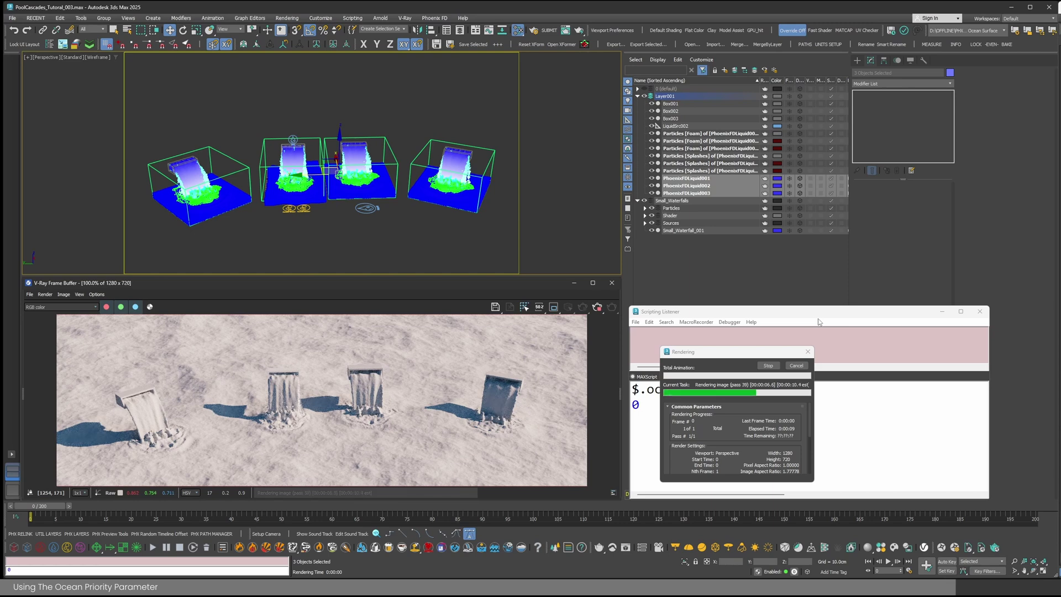
click(798, 366)
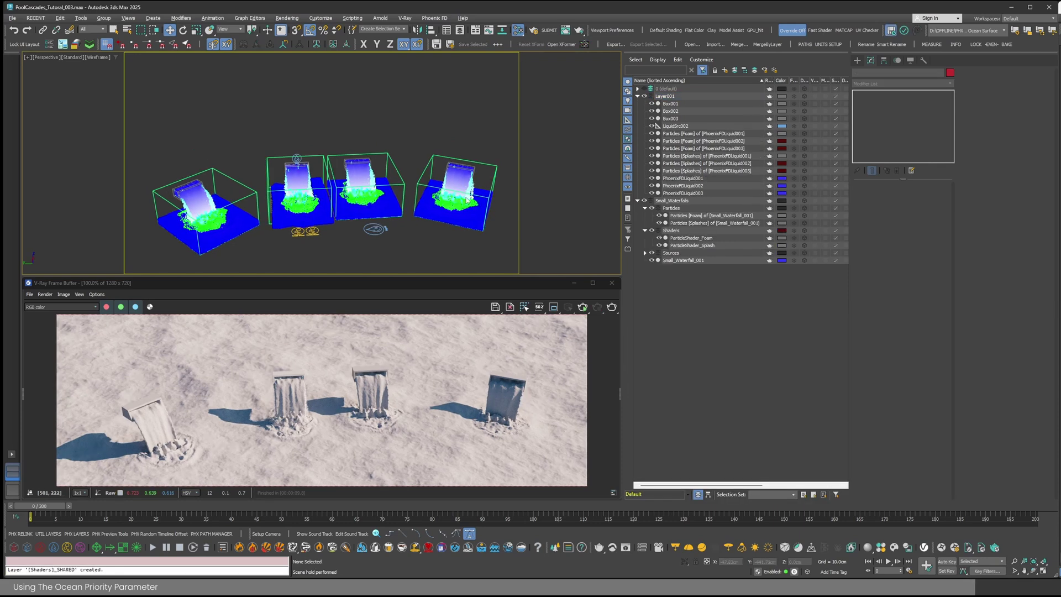
- Rotate the two outer waterfalls, PhoenixFDLiquid002 and PhoenixFDLiquid003 with their boxes, inward and render the merged ocean, accepting the container notice
alt+middle_drag(461, 204, 465, 164)
drag(457, 124, 470, 215)
middle_drag(469, 214, 461, 208)
drag(429, 159, 478, 245)
key(e)
click(210, 226)
mouse_move(210, 226)
mouse_down()
mouse_move(193, 207)
mouse_move(192, 234)
mouse_up()
key(w)
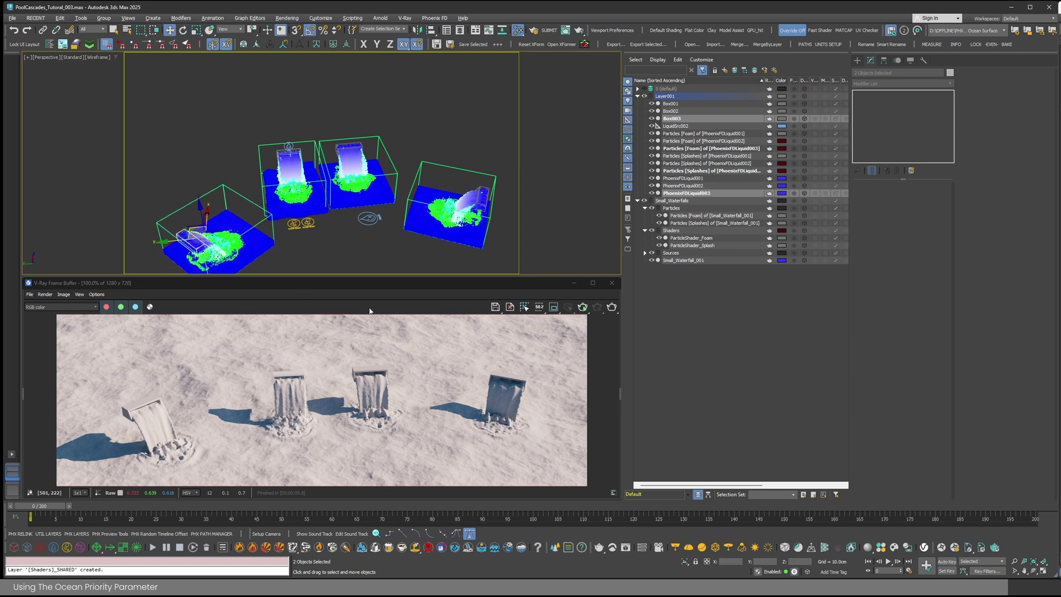
click(611, 307)
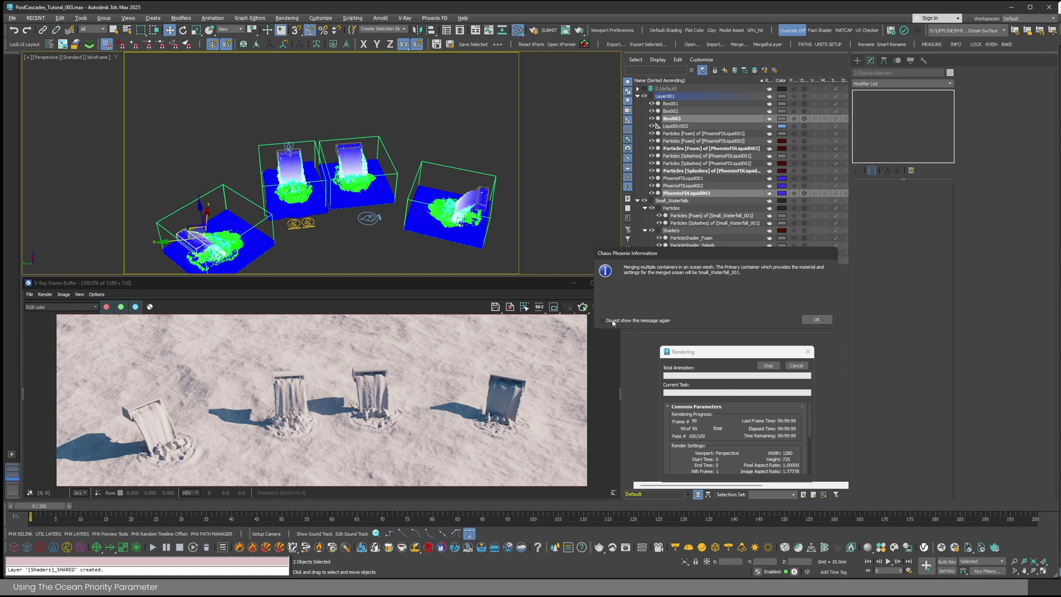
click(827, 319)
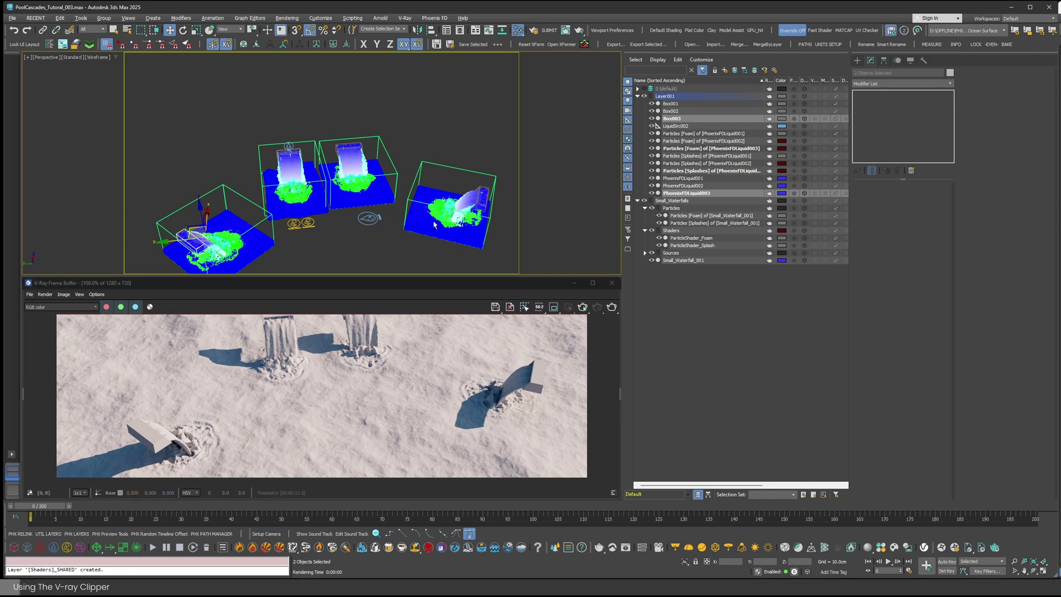
- Disable Auto Origin in the Input settings of PhoenixFDLiquid002 and set its Timeline Origin to -39
alt+middle_drag(434, 223, 248, 185)
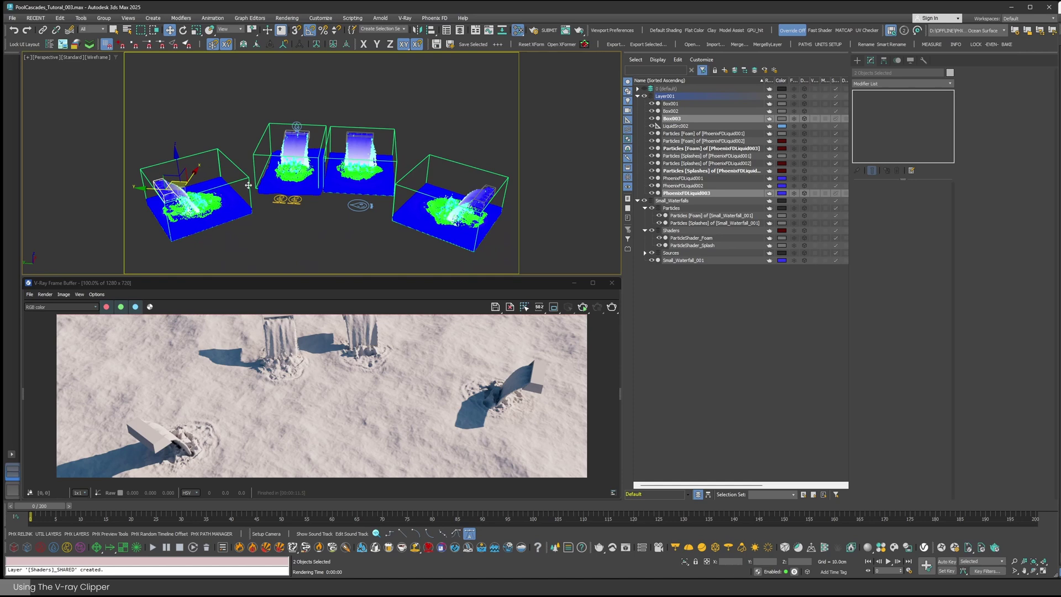
click(433, 154)
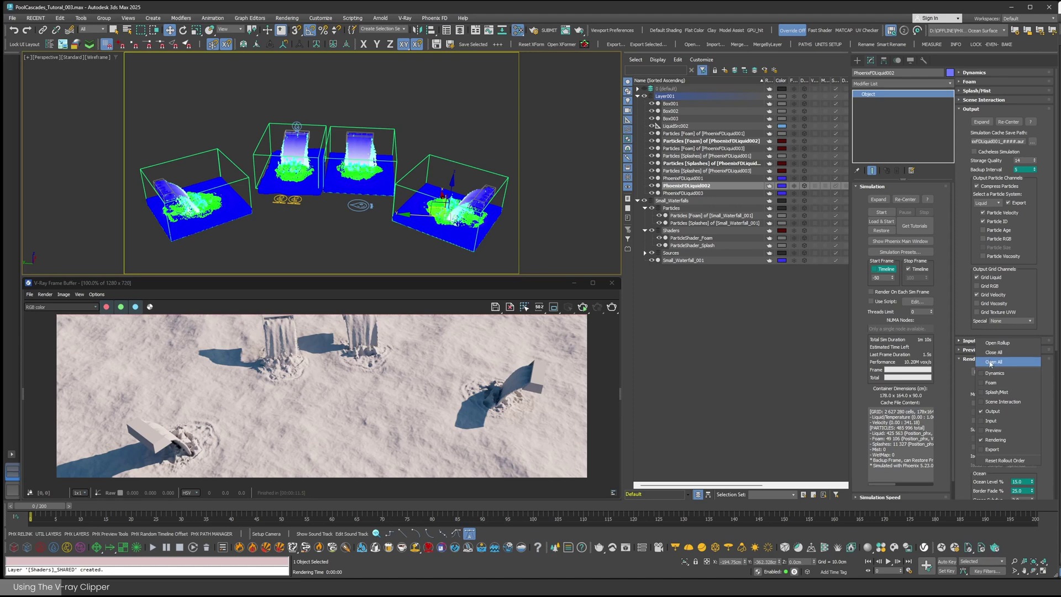
ctrl+click(991, 358)
click(866, 270)
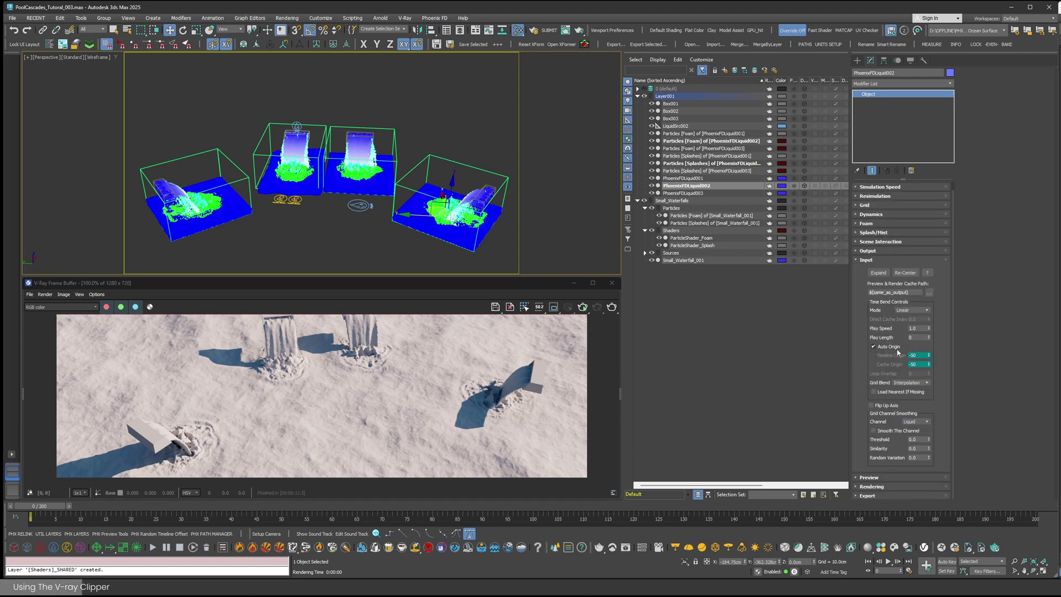
click(887, 347)
drag(929, 358, 927, 352)
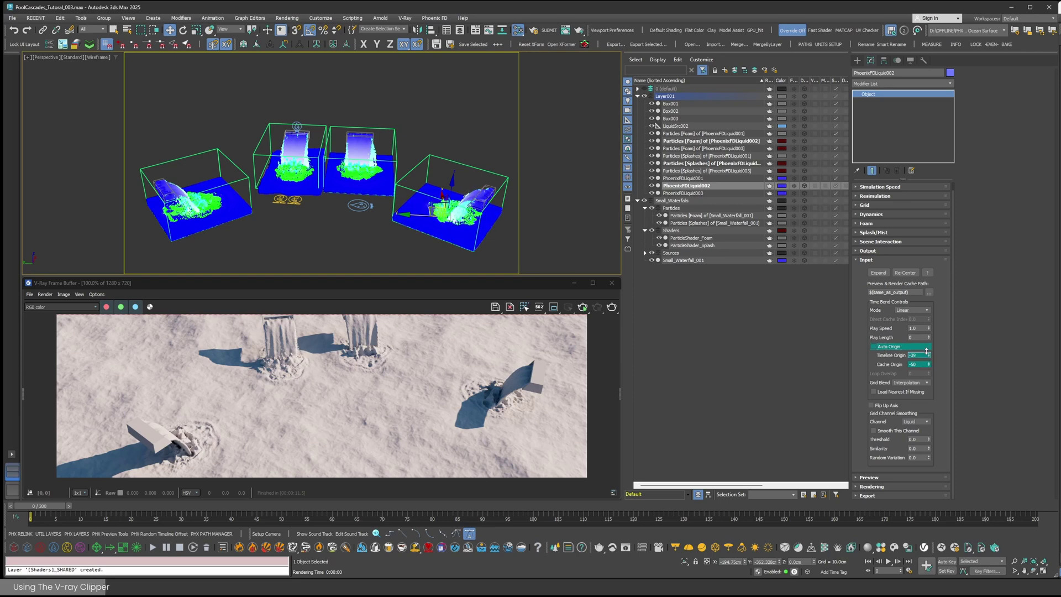
- Disable Auto Origin for PhoenixFDLiquid003 and set its Timeline Origin to -30
click(243, 180)
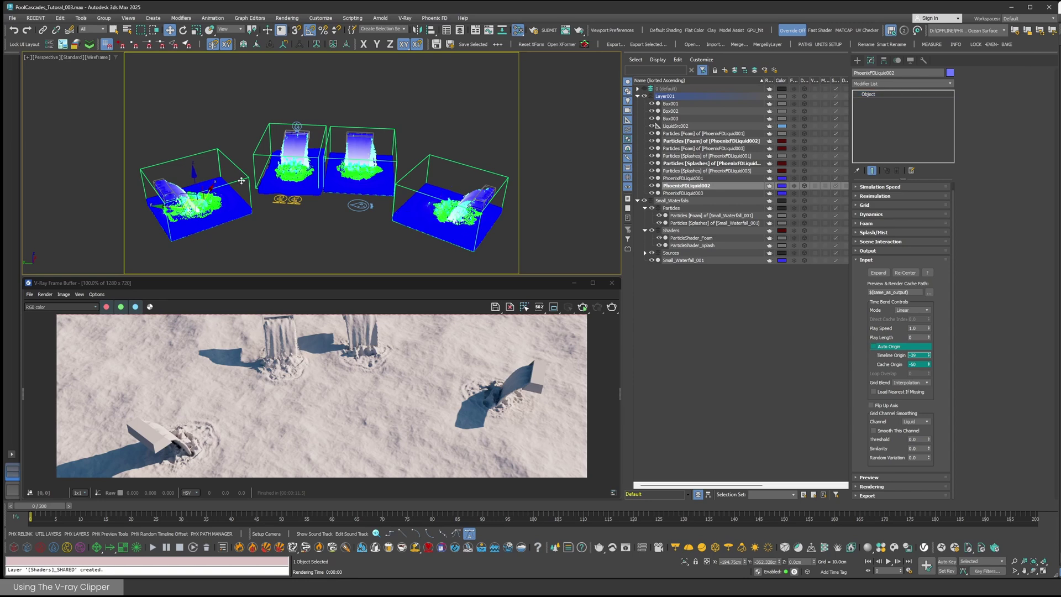
click(885, 349)
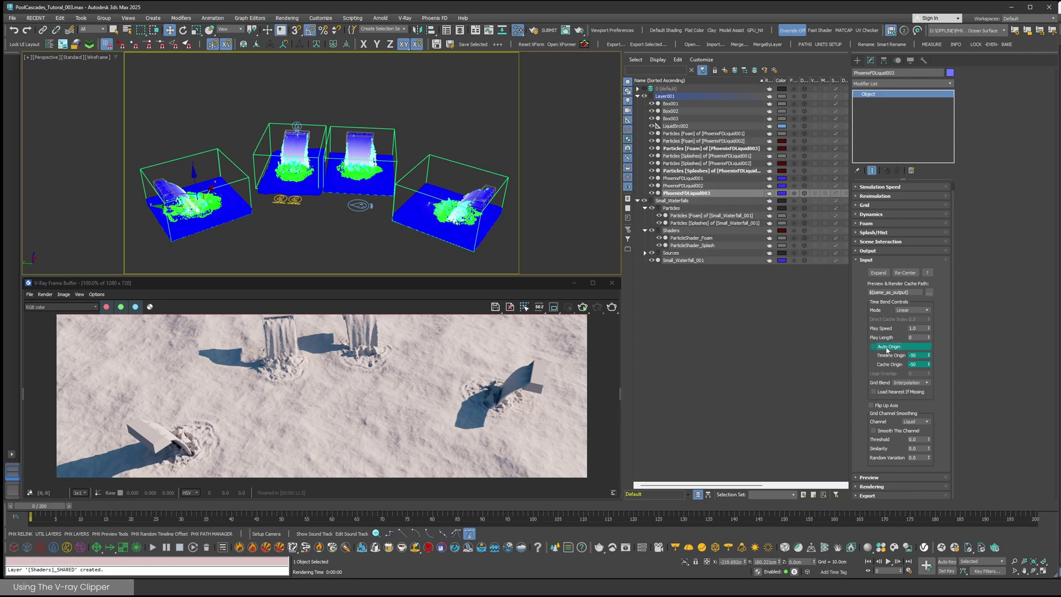
drag(929, 358, 929, 342)
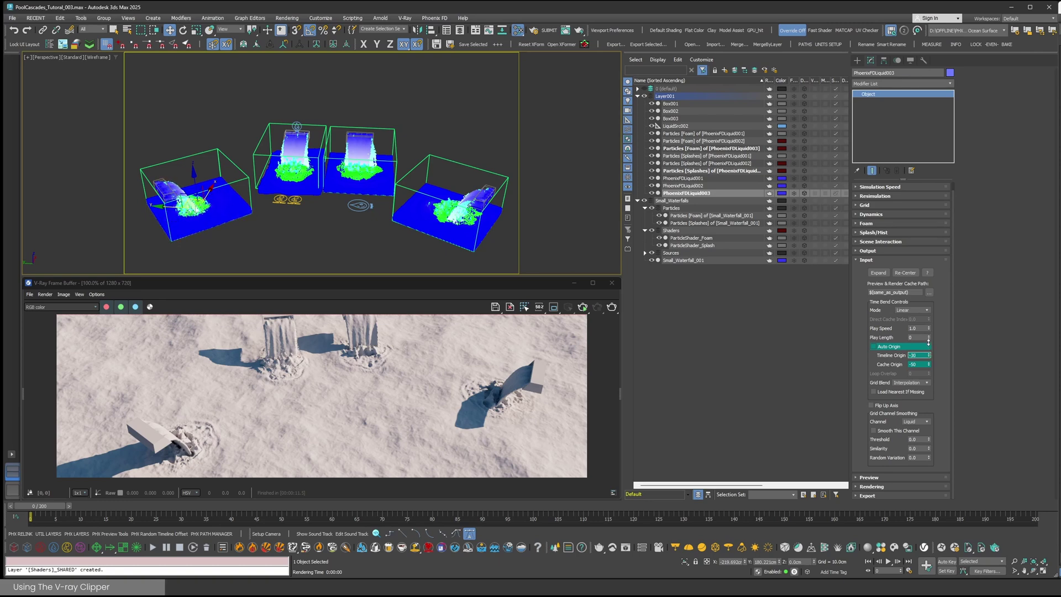
scroll(331, 193, up, 3)
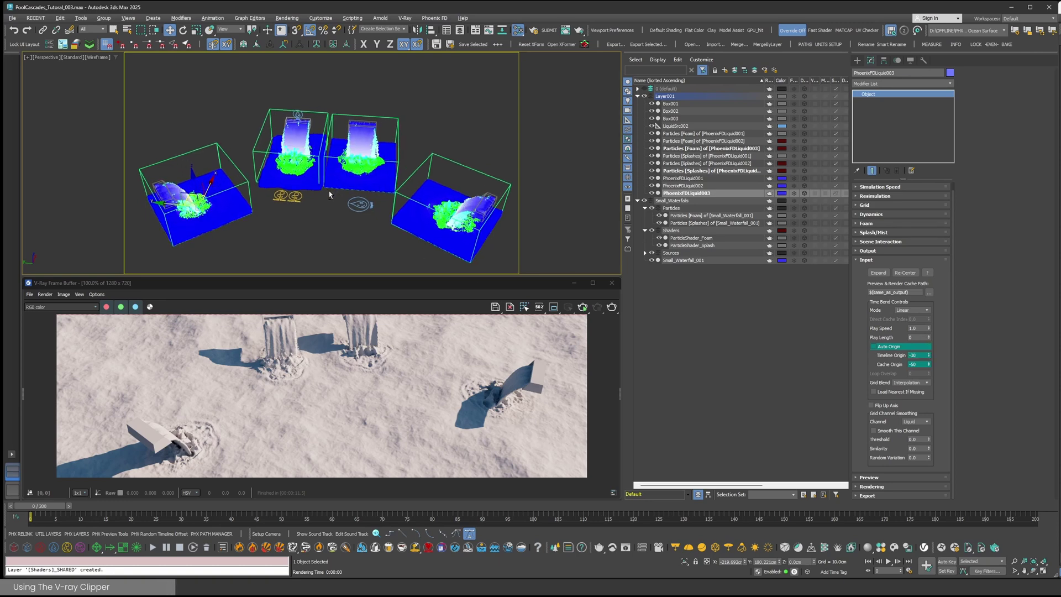
alt+middle_drag(411, 184, 425, 206)
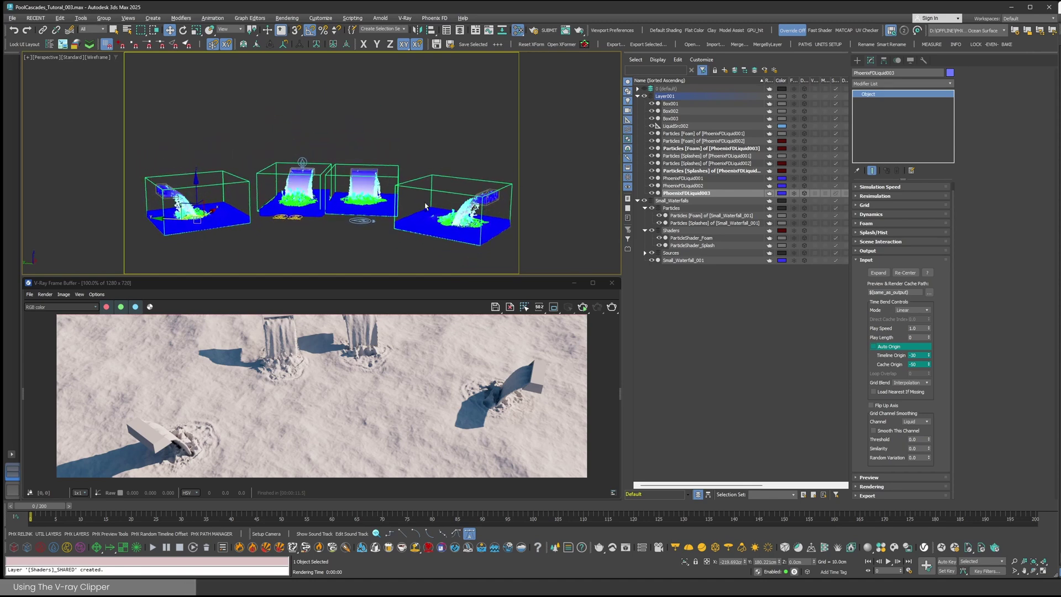
- Render the perspective view, inspect the waterfalls up close in the frame buffer, and stop the render
click(612, 307)
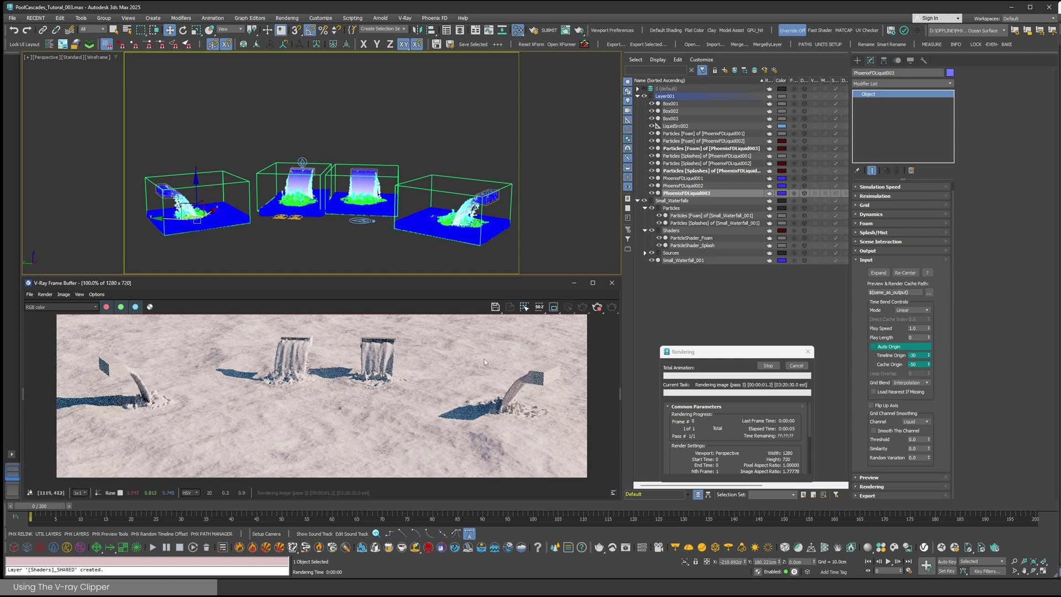
scroll(342, 356, down, 2)
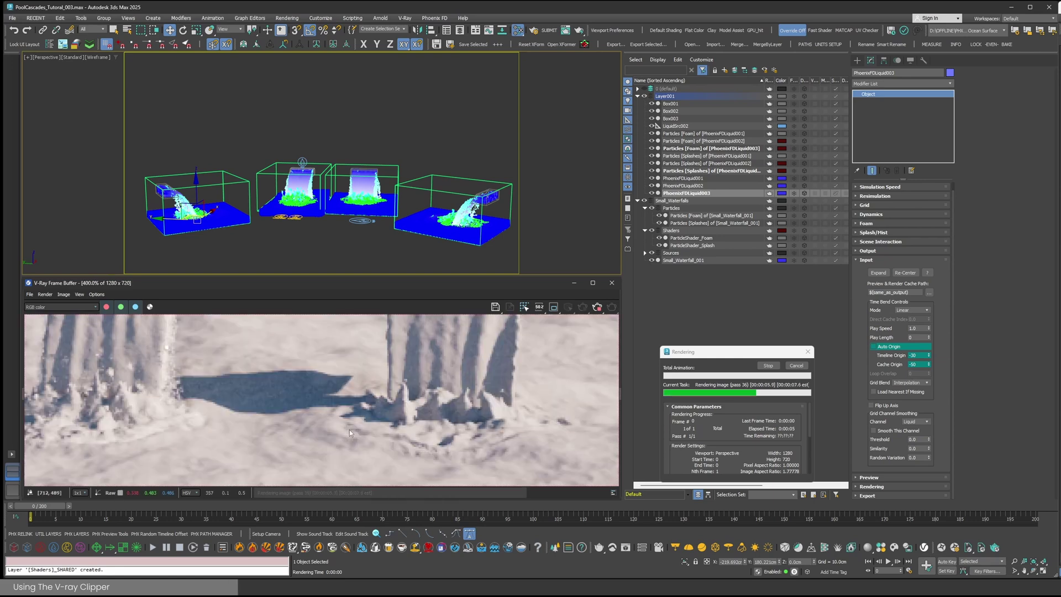
scroll(352, 430, up, 1)
scroll(343, 428, down, 2)
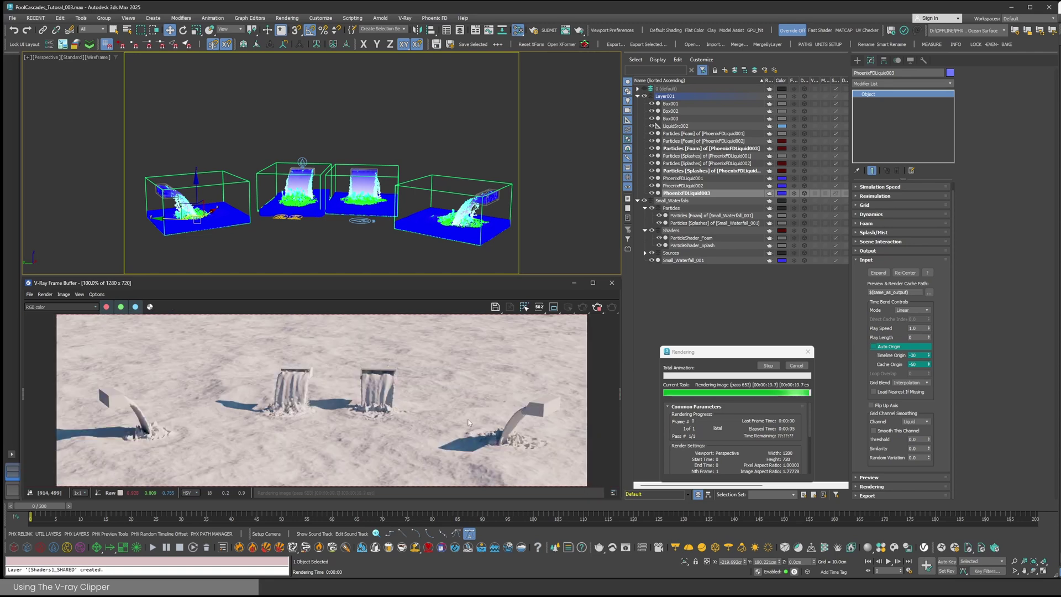
click(803, 366)
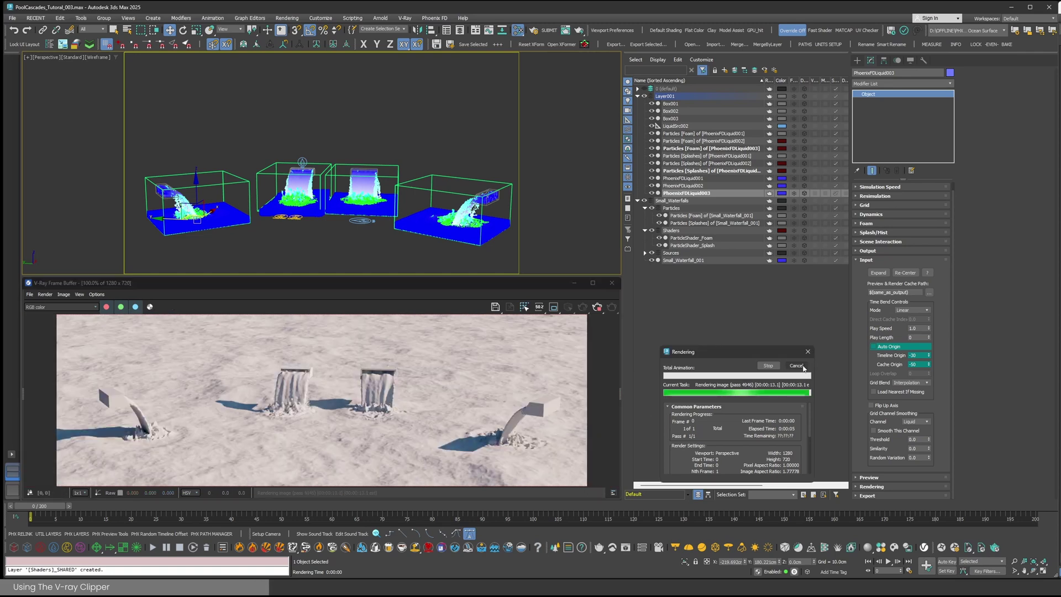
click(803, 367)
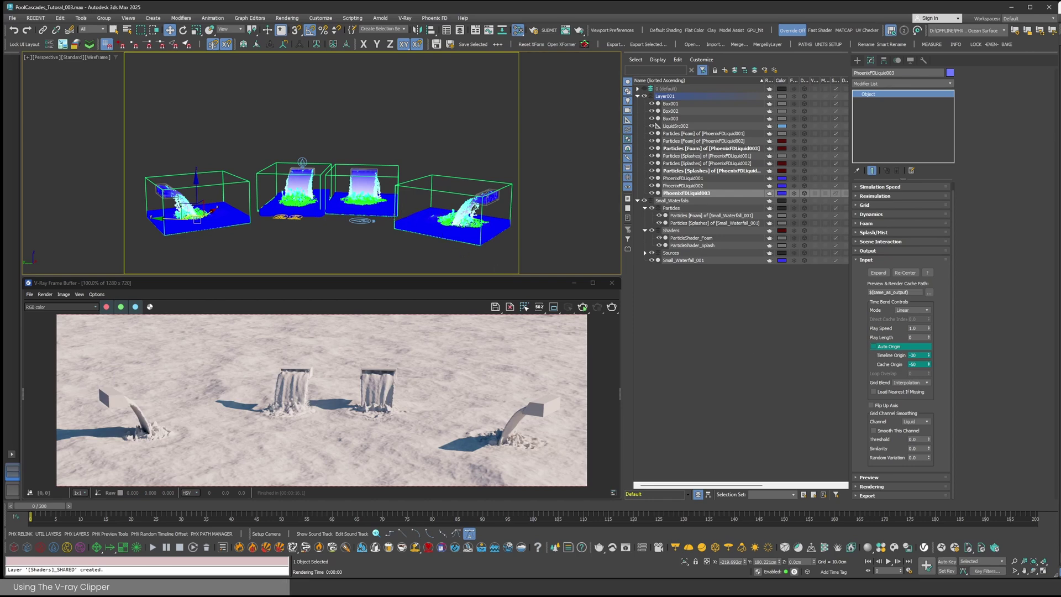
key(shift+f)
scroll(398, 216, down, 3)
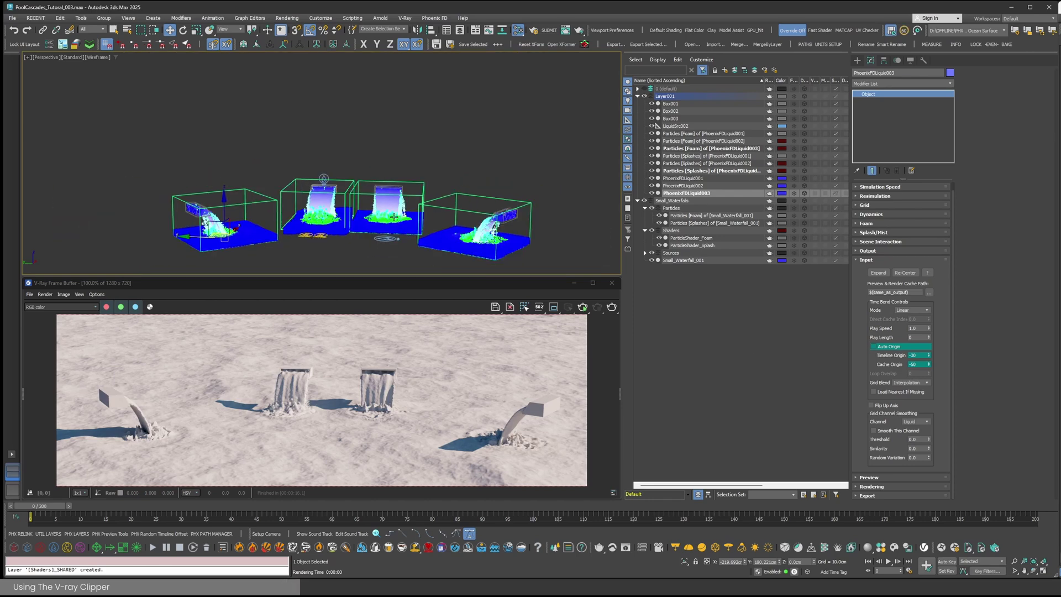
alt+middle_drag(398, 216, 356, 210)
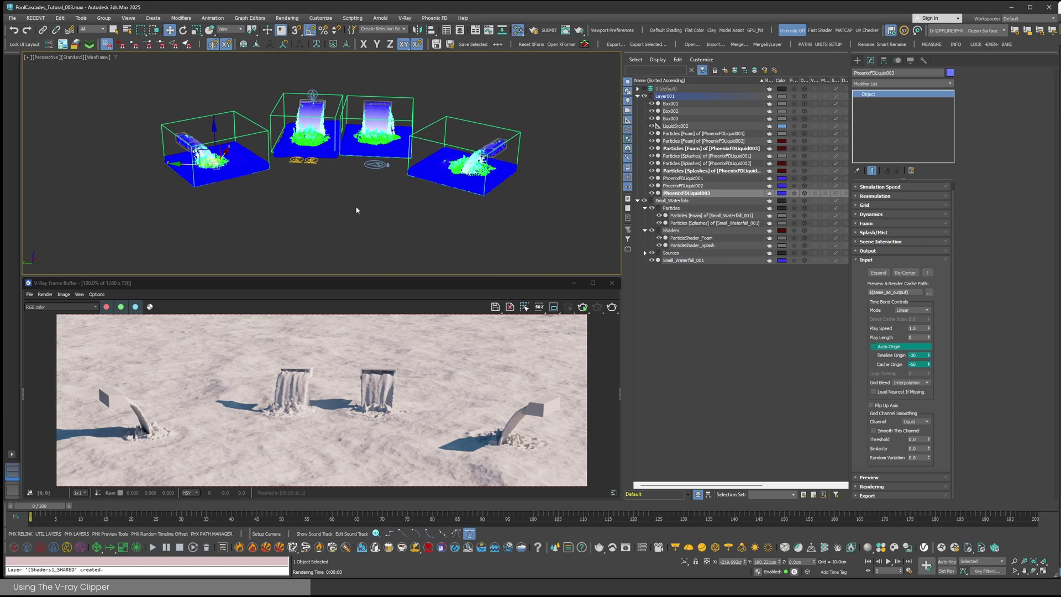
click(356, 210)
text(x)
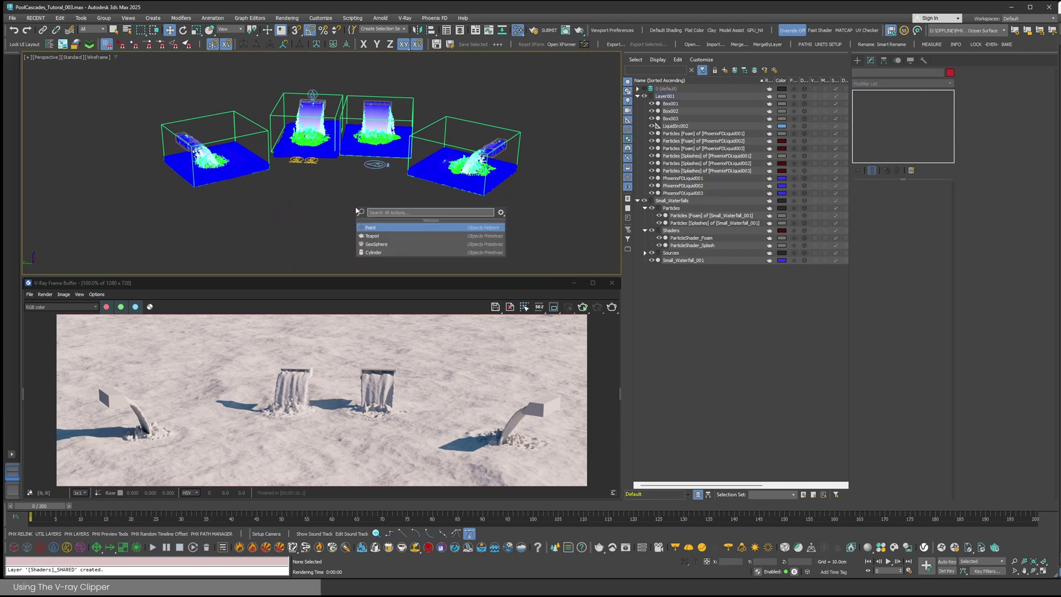
text(vray c)
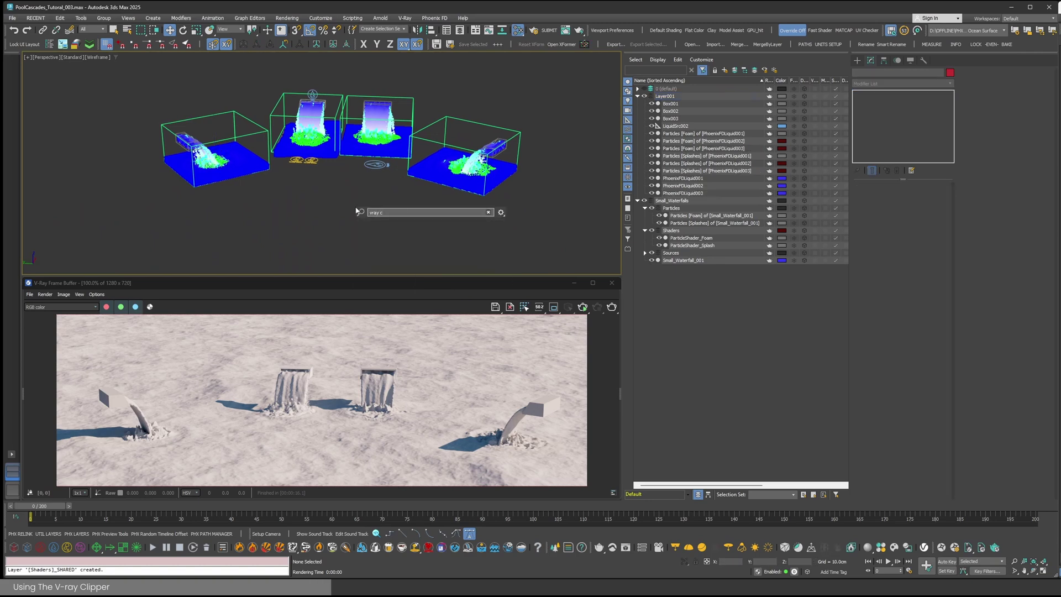
key(BackSpace)
key(BackSpace)
key(BackSpace)
key(BackSpace)
text(v-)
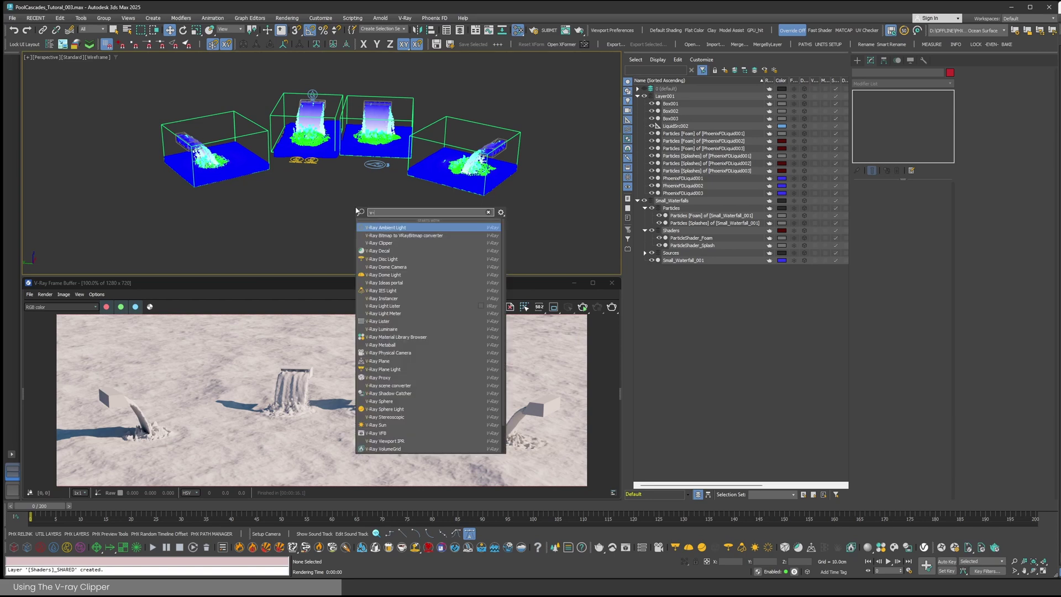
text(ray c)
click(384, 226)
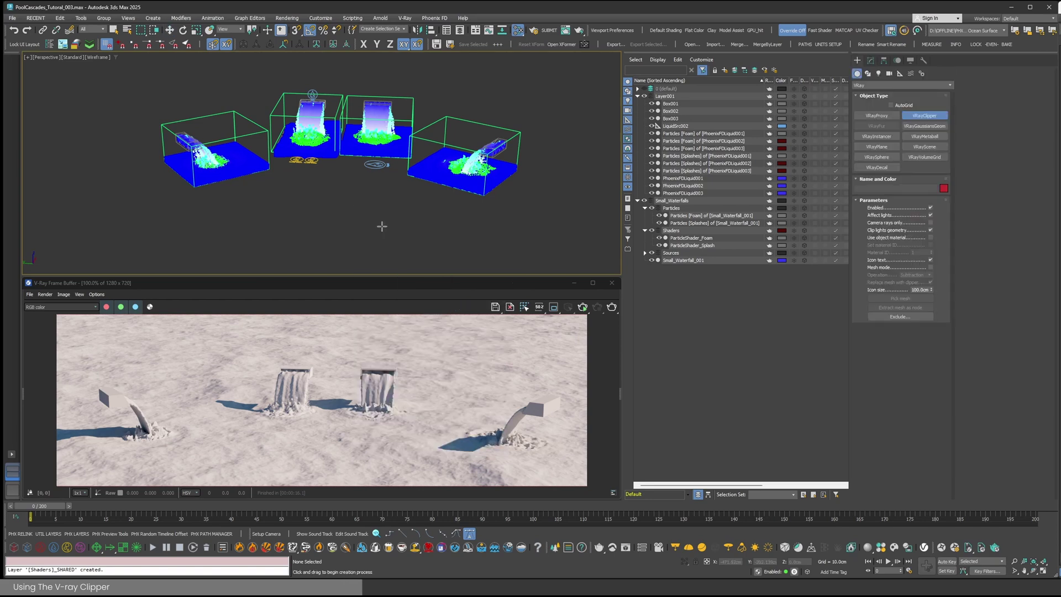
click(201, 241)
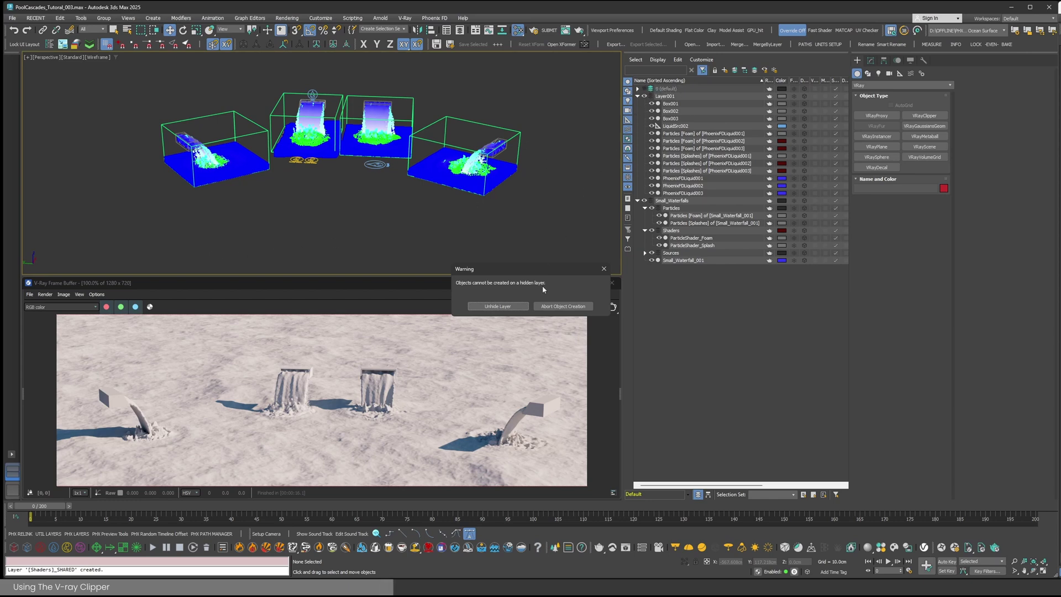
click(563, 306)
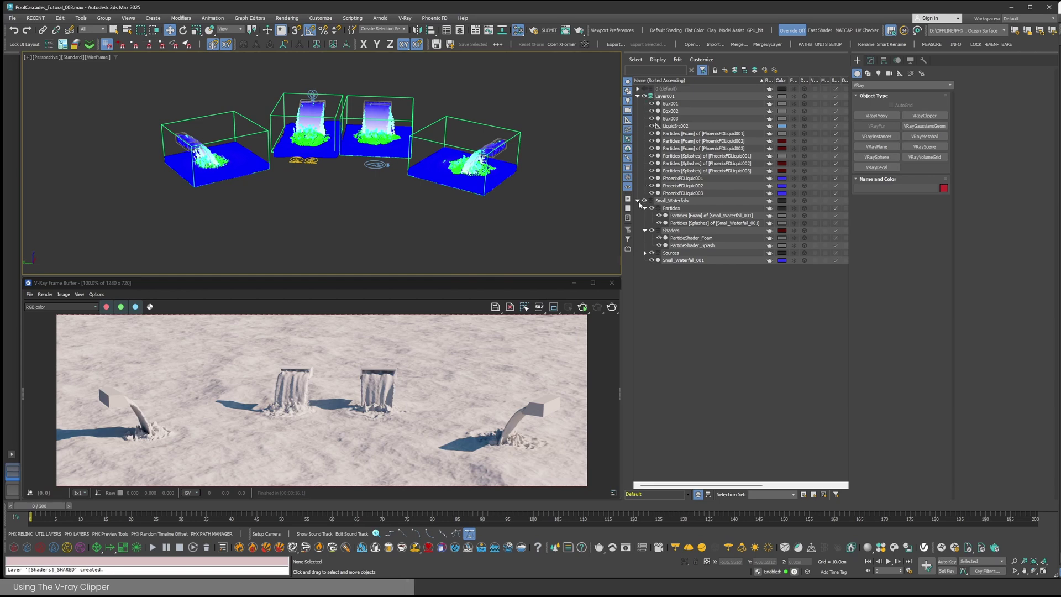
- Collapse the Small_Waterfalls layer and create a V-Ray Clipper on Layer001 in front of the waterfall simulators
click(638, 201)
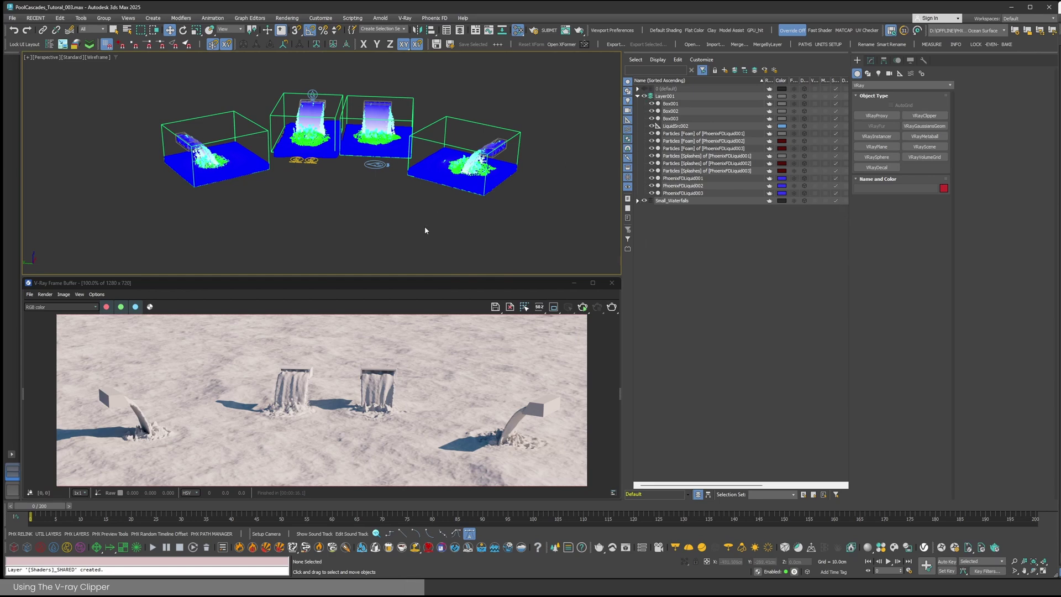
right_click(365, 223)
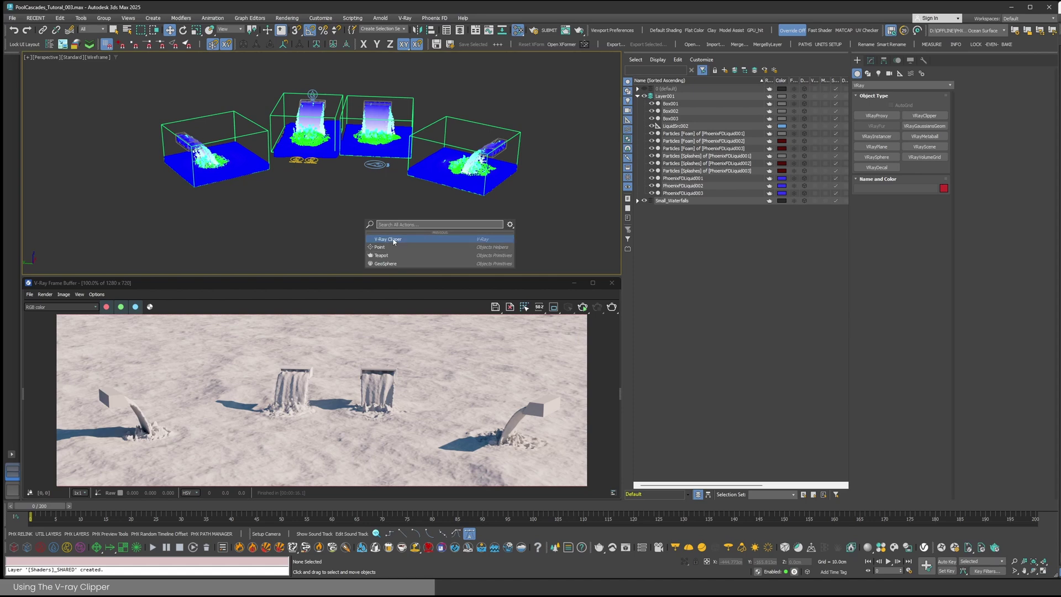
click(392, 239)
click(246, 243)
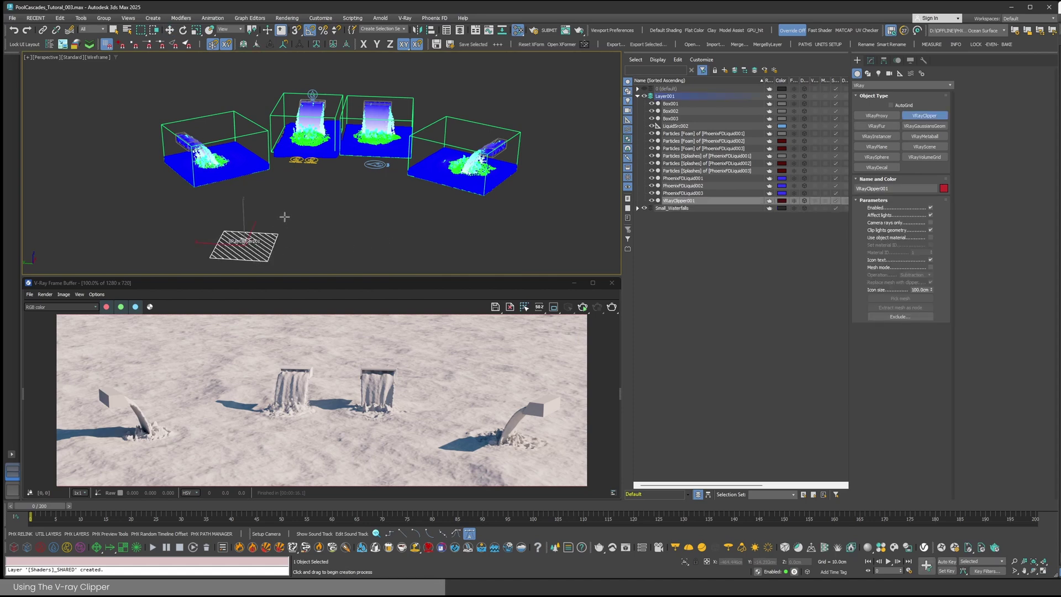
- Rotate the V-Ray Clipper upright and move it closer to the space in front of the middle waterfalls
key(e)
drag(254, 228, 282, 195)
key(w)
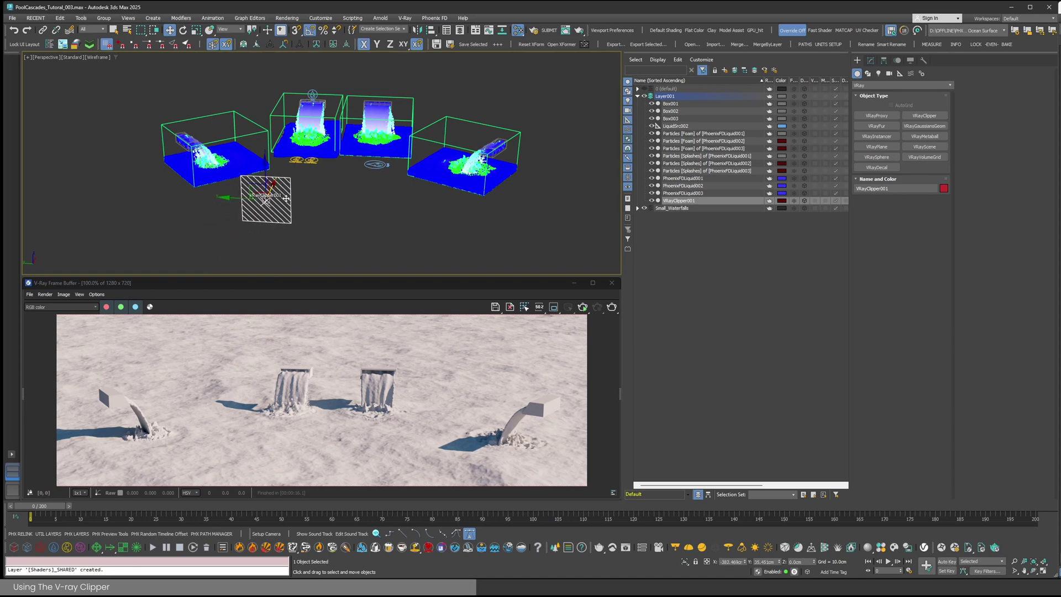
alt+middle_drag(290, 197, 236, 154)
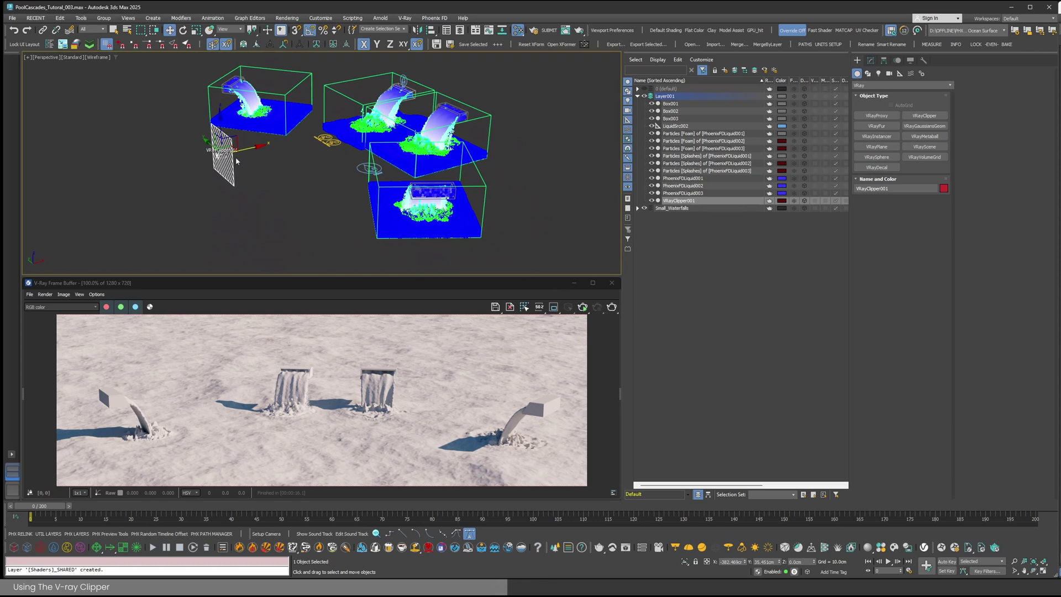
drag(238, 150, 288, 165)
- Render the view to check how the clipper plane cuts the scene, and cancel the render
click(612, 307)
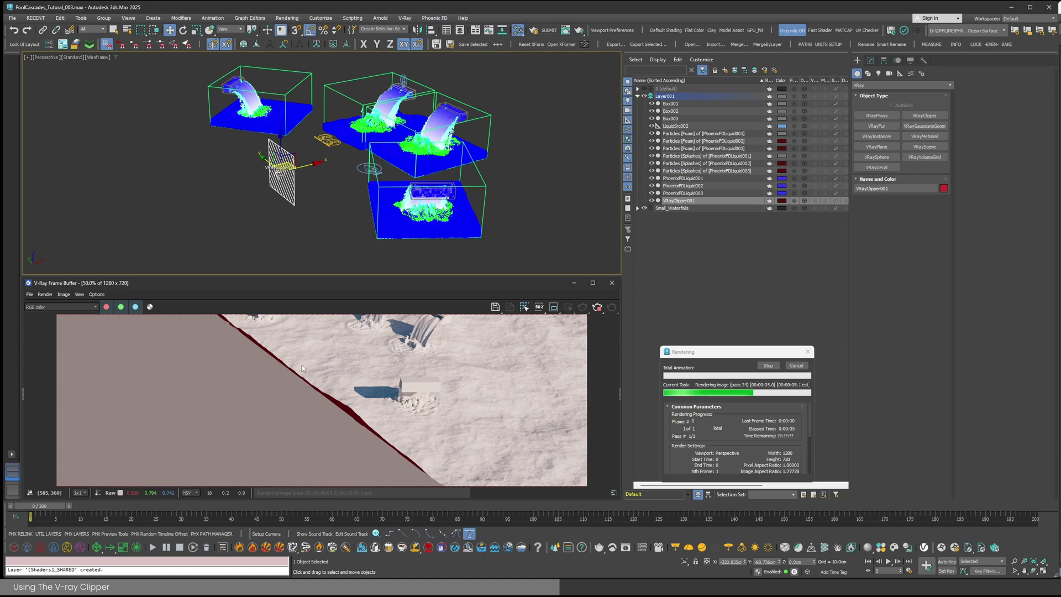
scroll(253, 425, down, 2)
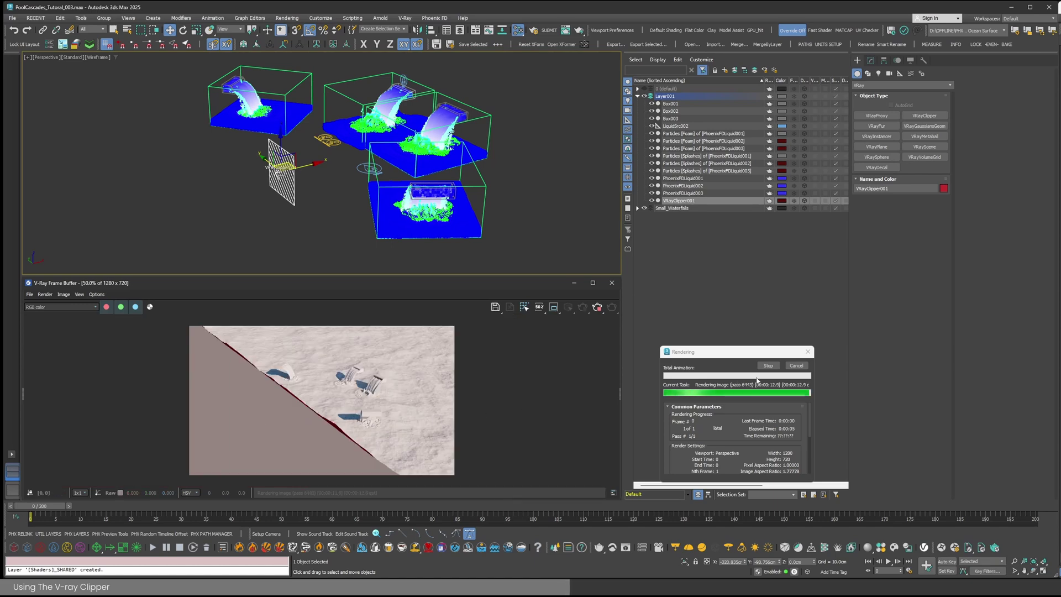
click(792, 367)
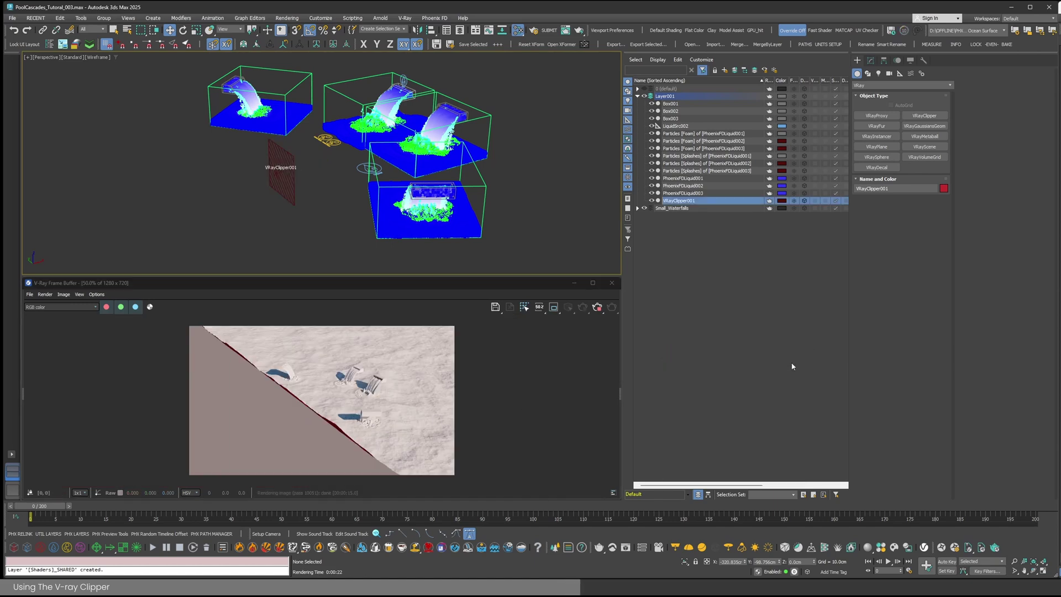
click(792, 366)
- Move the V-Ray Clipper sideways, clear of the four waterfalls, and deselect it
alt+middle_drag(332, 225, 342, 201)
click(396, 178)
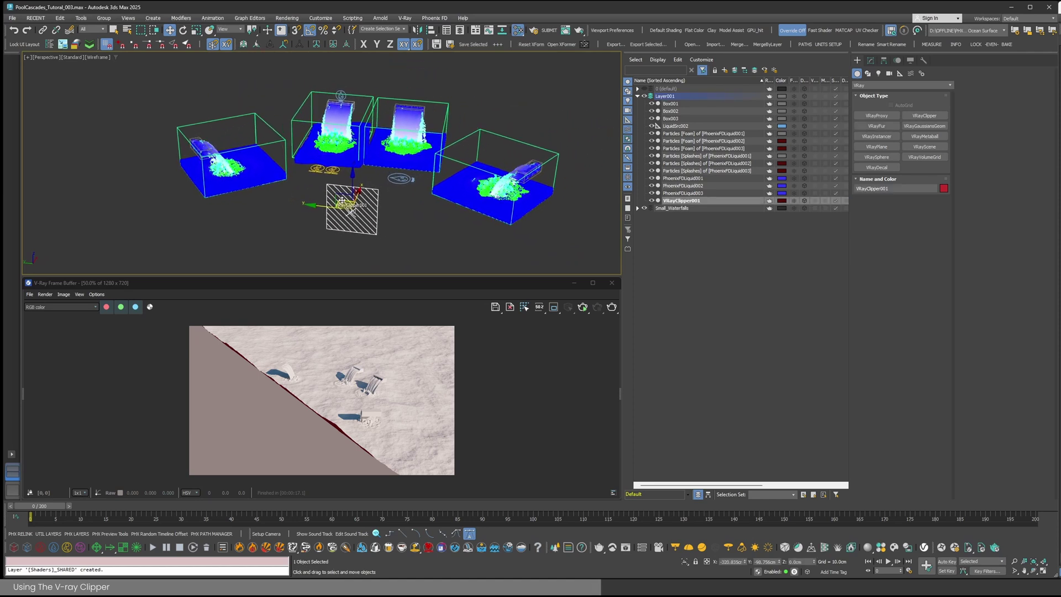
drag(342, 200, 84, 205)
click(313, 203)
- Create a cylinder about 309 cm high, centred in front of the waterfalls and wide enough to enclose all four
alt+middle_drag(343, 207, 351, 230)
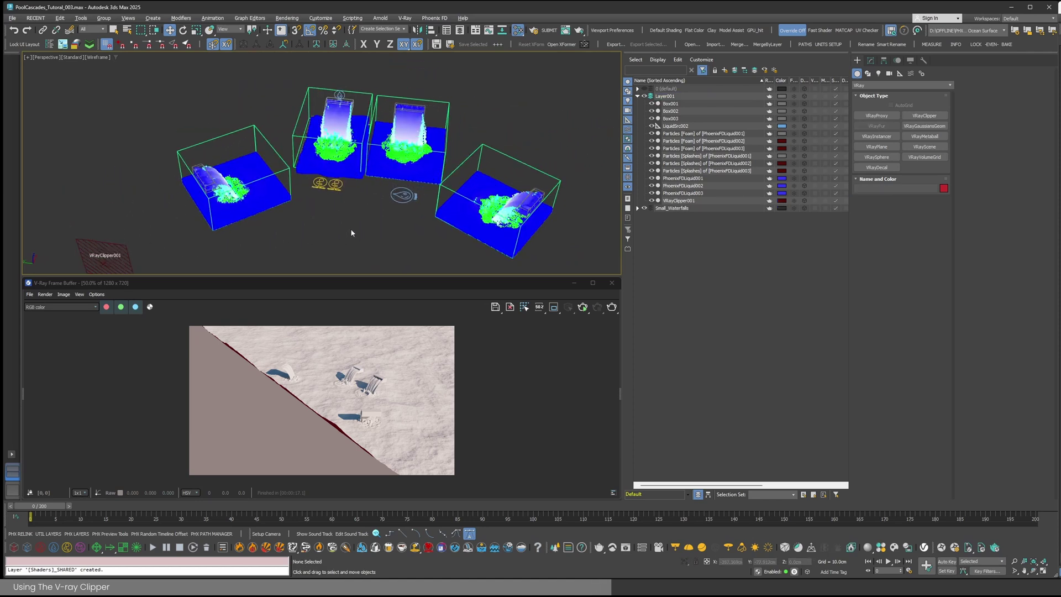
scroll(352, 233, down, 3)
right_click(353, 209)
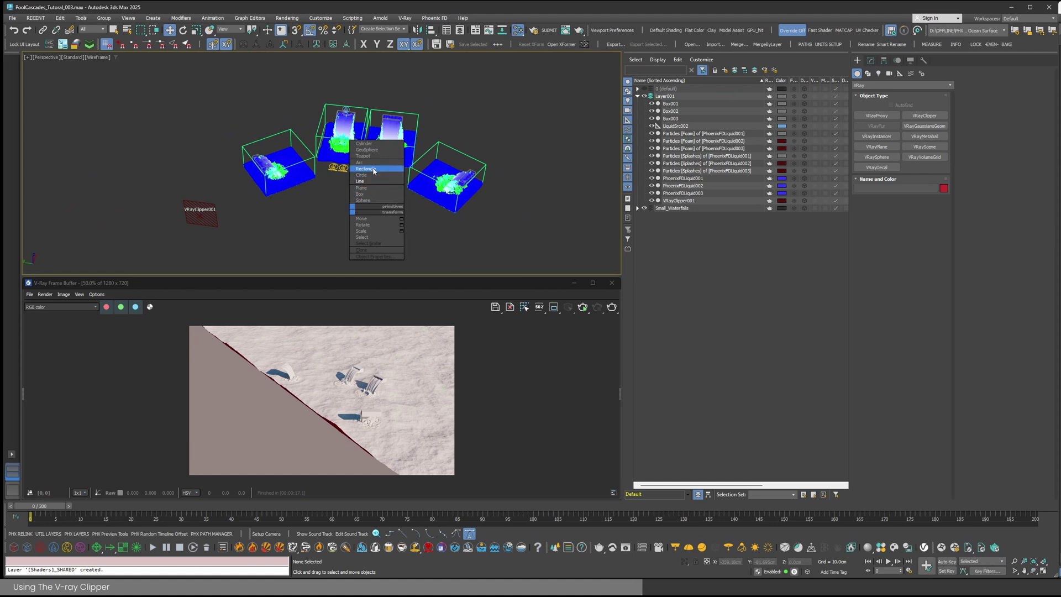
click(373, 148)
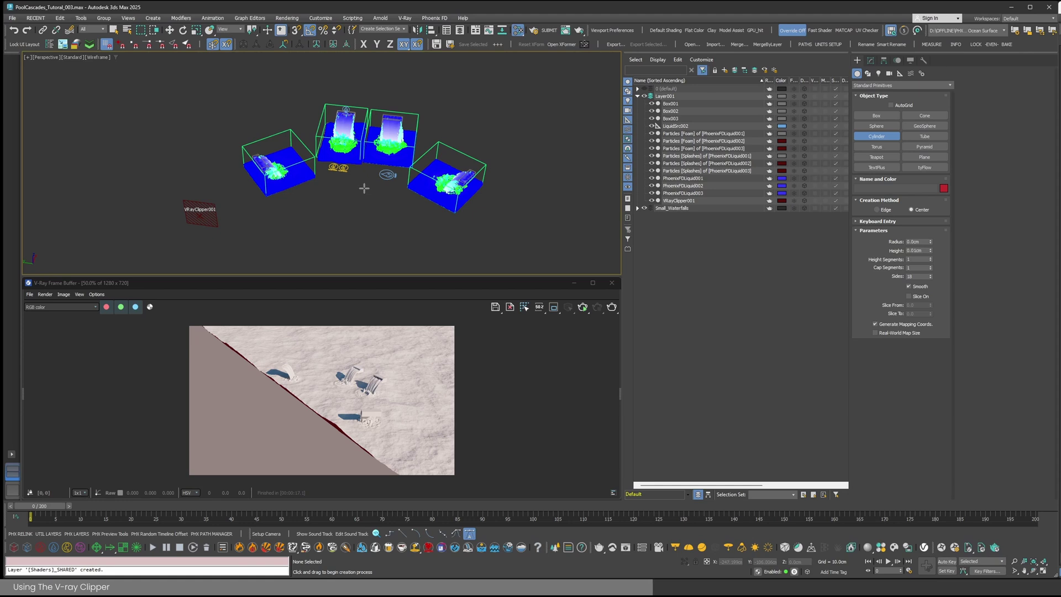
drag(362, 187, 486, 270)
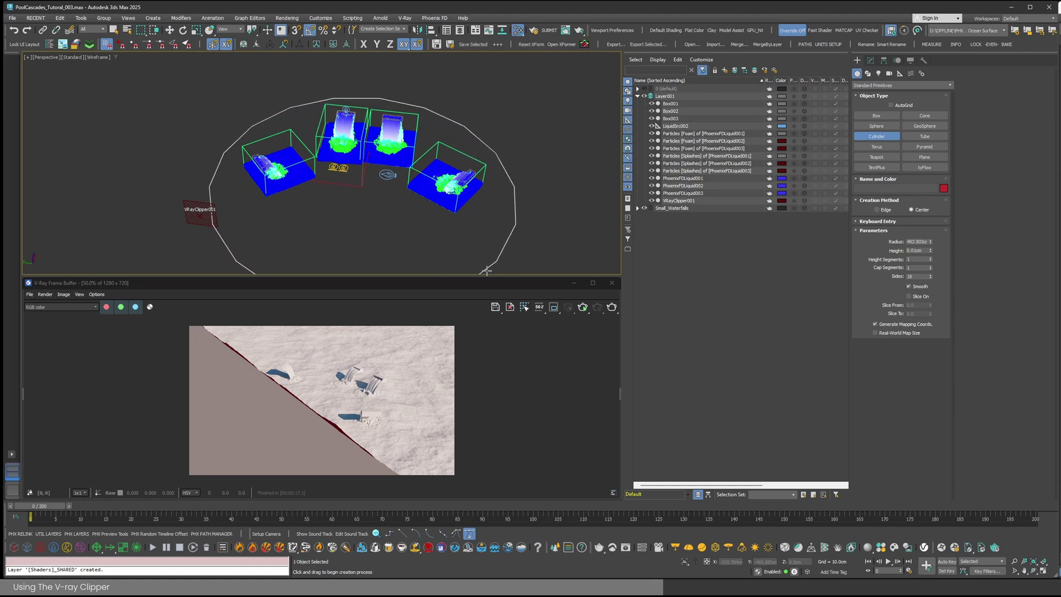
click(468, 158)
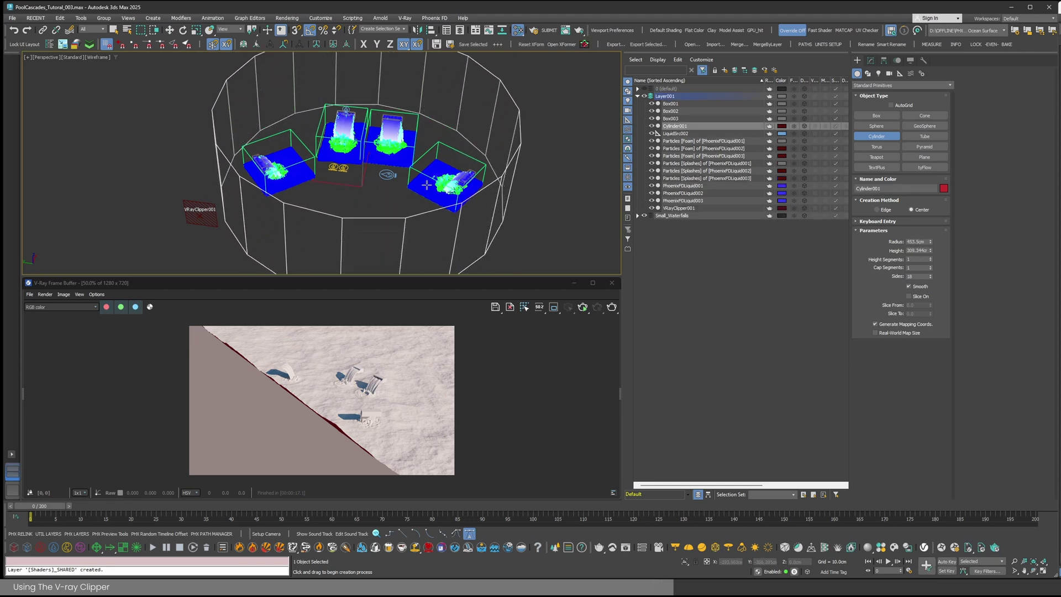
- Lower the cylinder to about -79 cm on Z so it extends below the waterfall simulators
alt+middle_drag(395, 189, 398, 172)
right_click(392, 181)
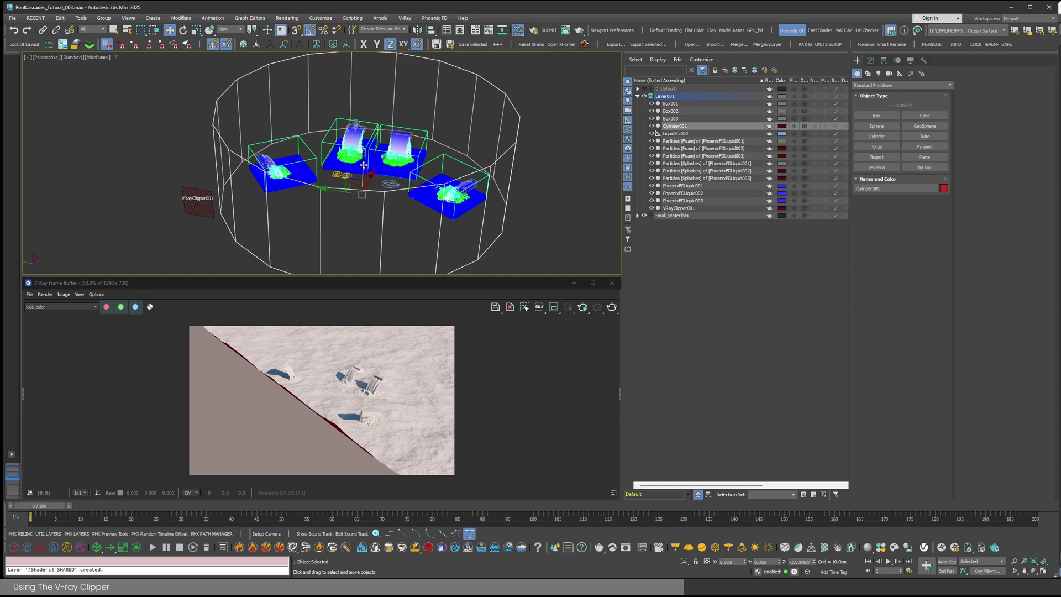
key(z)
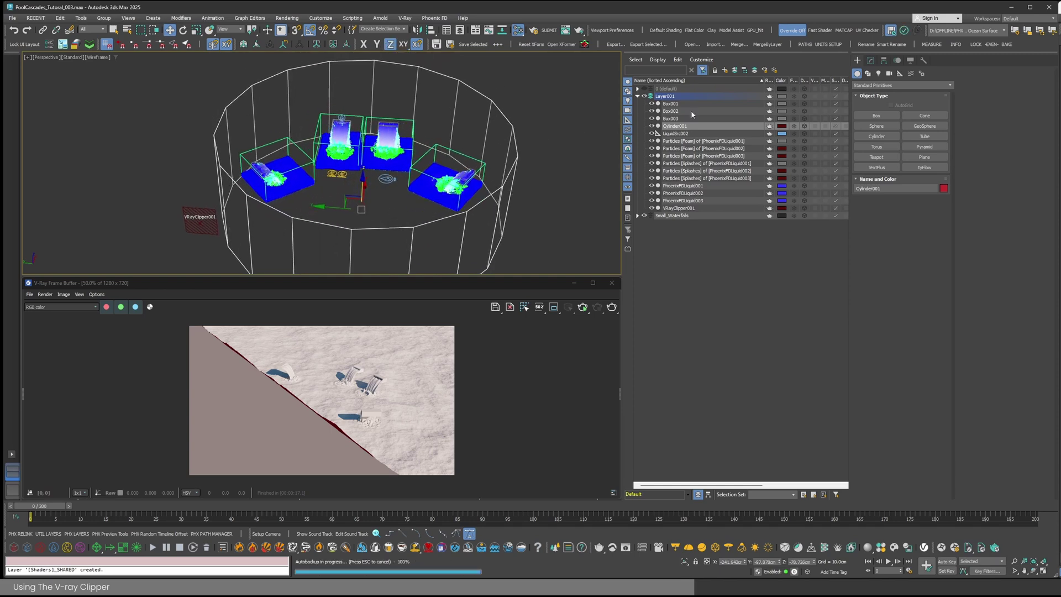
- Set the cylinder's number of sides to 64
click(871, 61)
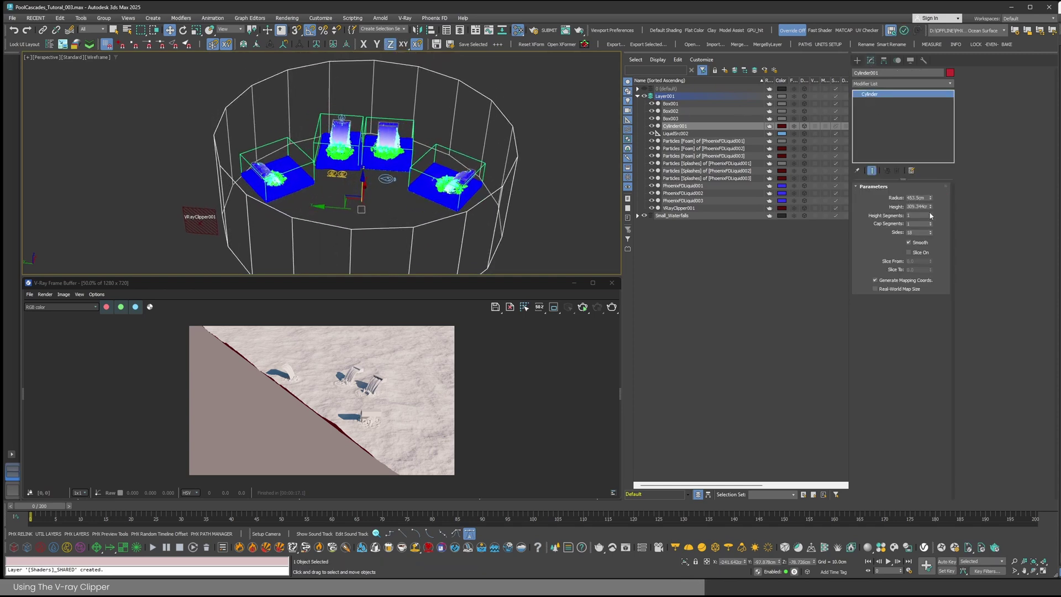
double_click(917, 233)
text(64)
key(Return)
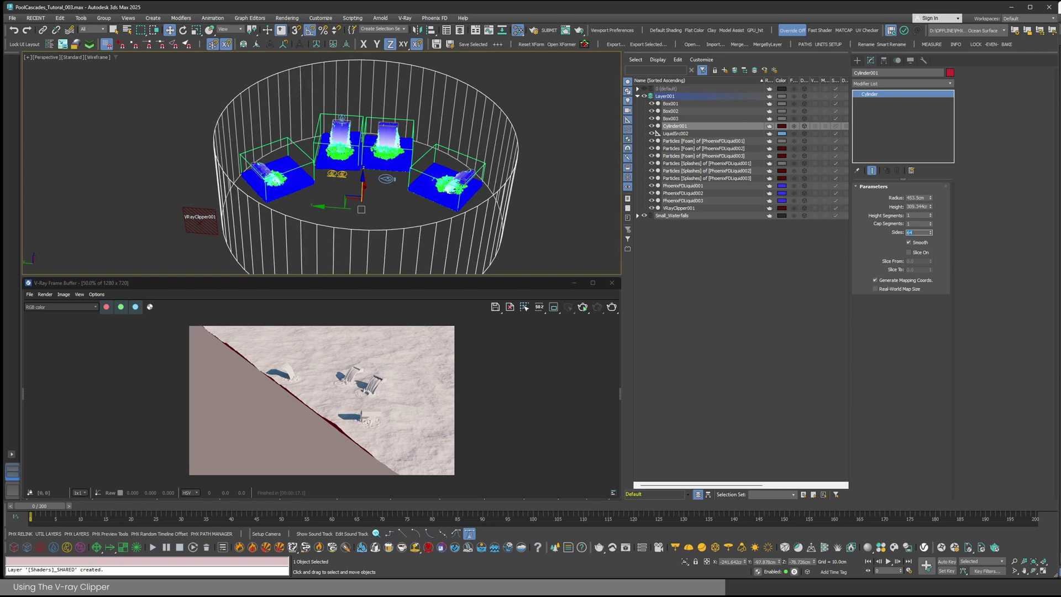
- Enable mesh mode on the V-Ray Clipper and pick the large cylinder around the waterfalls as its clipping mesh
middle_drag(403, 237, 415, 221)
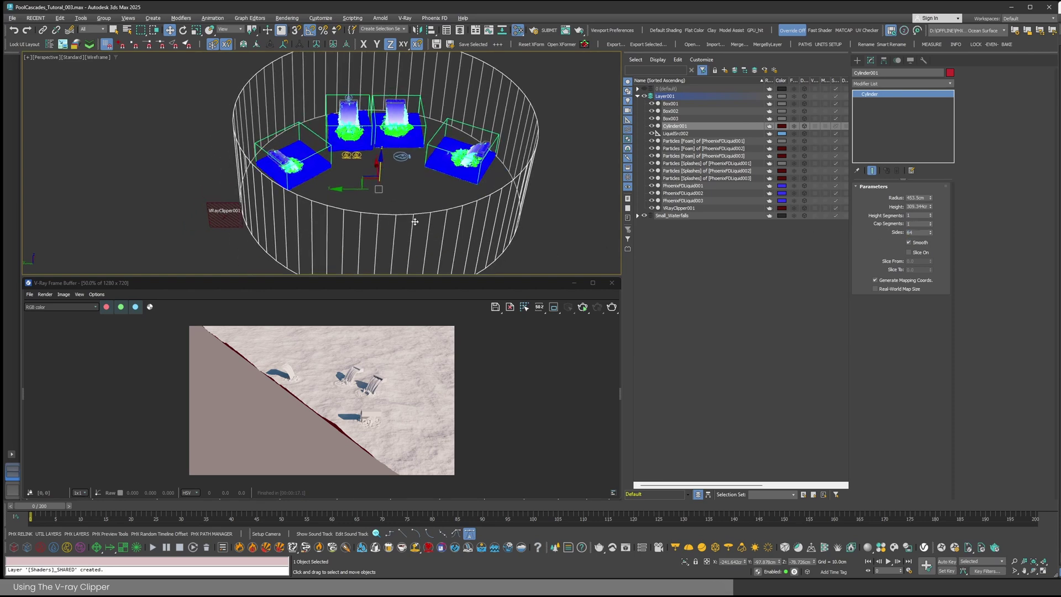
click(224, 222)
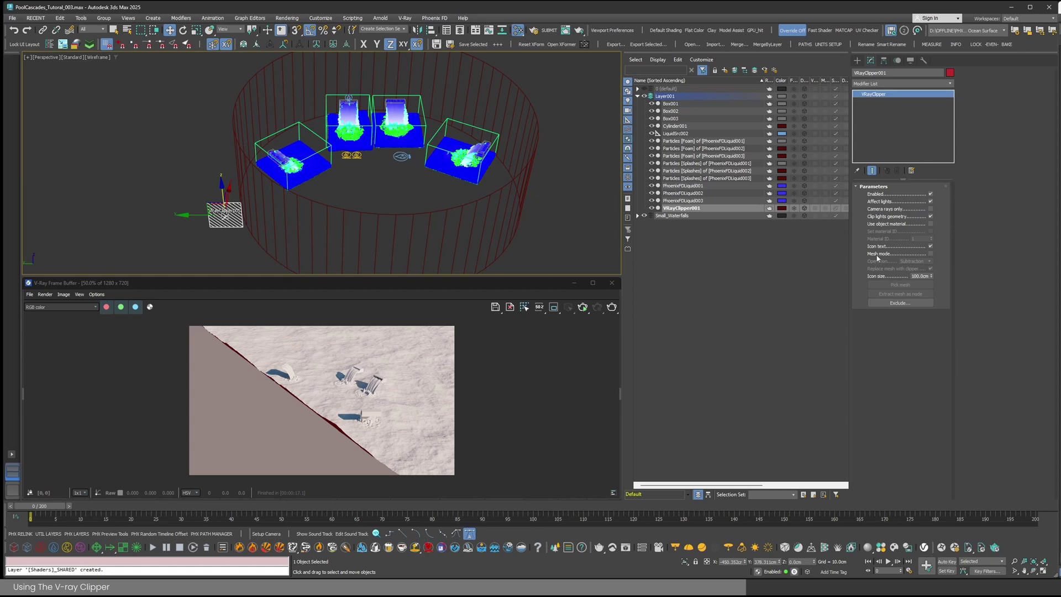
click(931, 253)
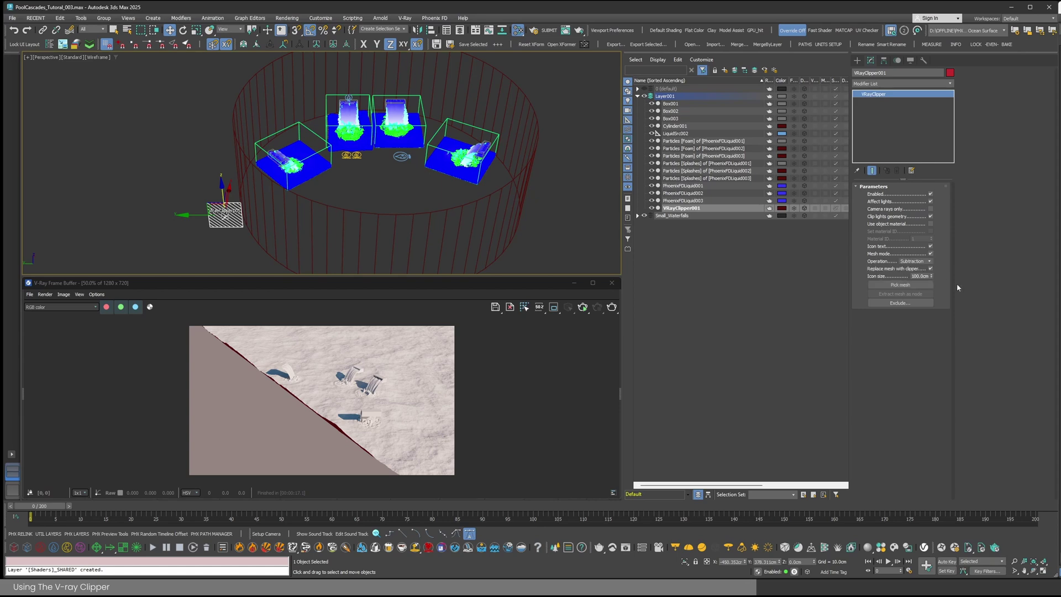
click(901, 285)
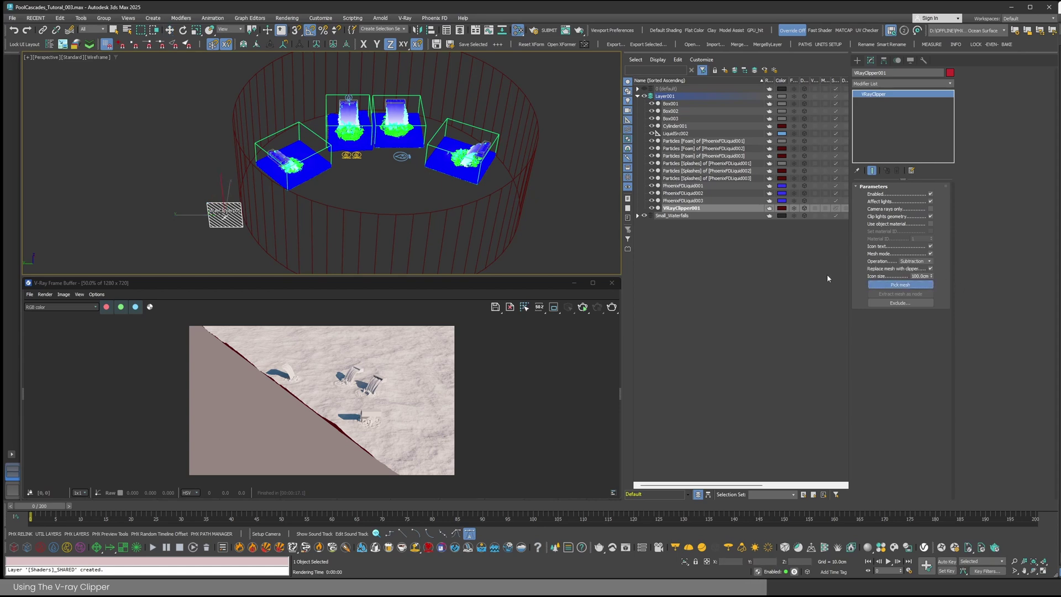
click(503, 220)
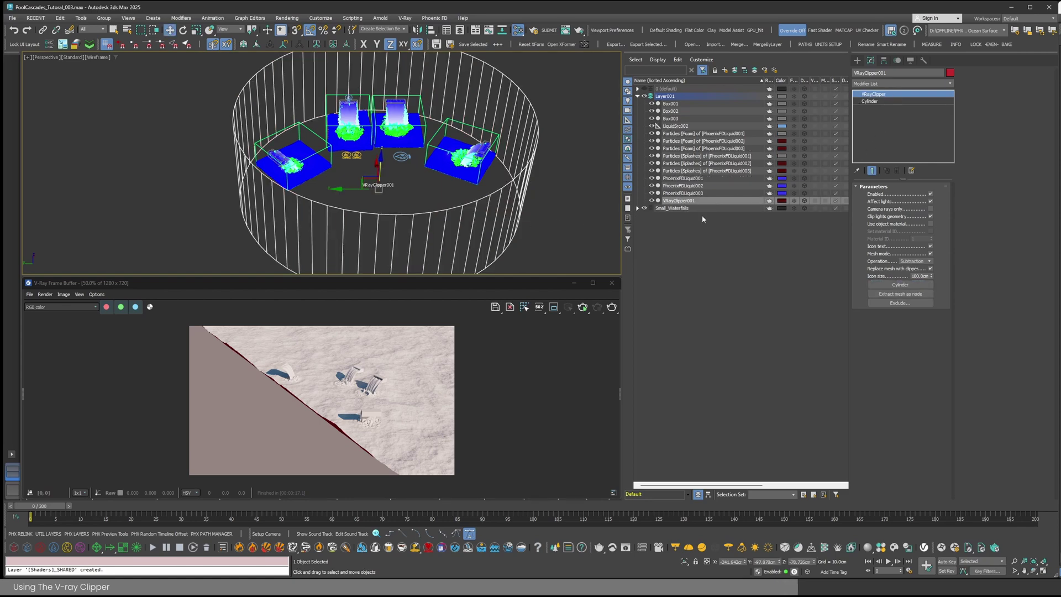
- Show safe frames around the whole cylinder in the perspective view, render a test image and zoom in on it
alt+middle_drag(470, 204, 469, 197)
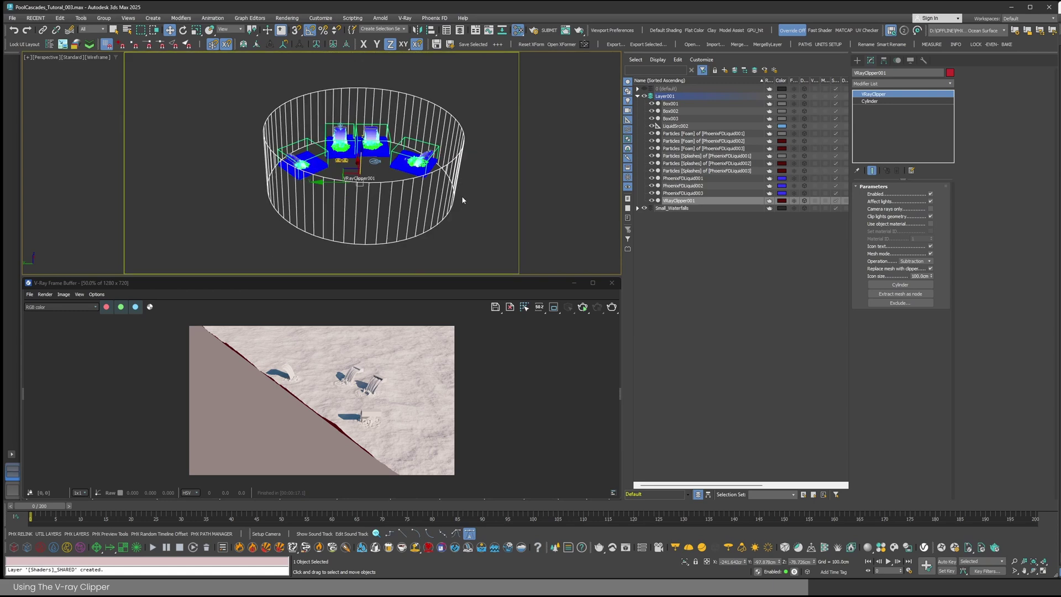
key(shift+f)
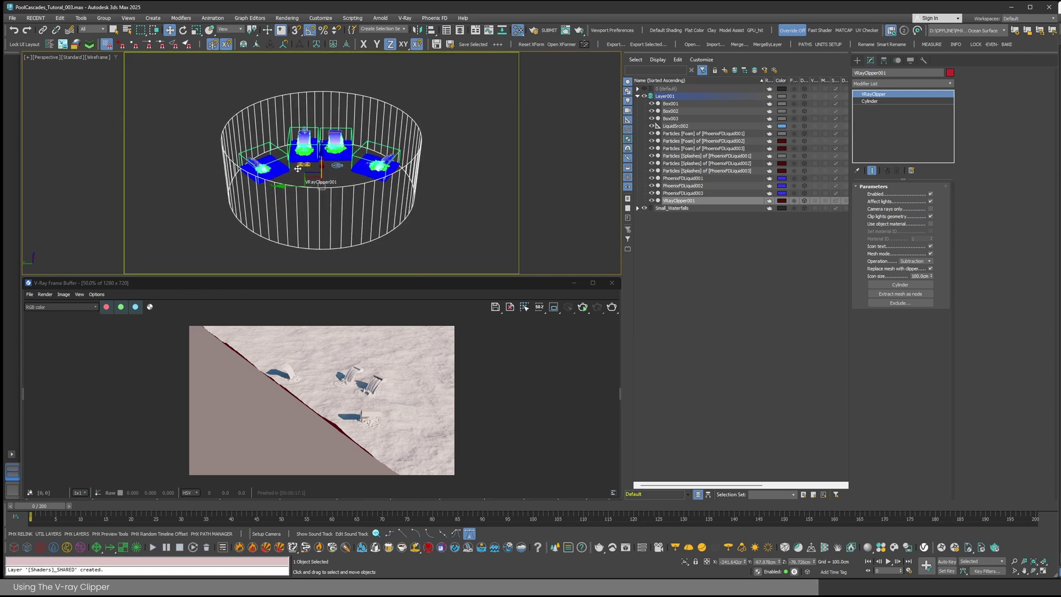
click(612, 307)
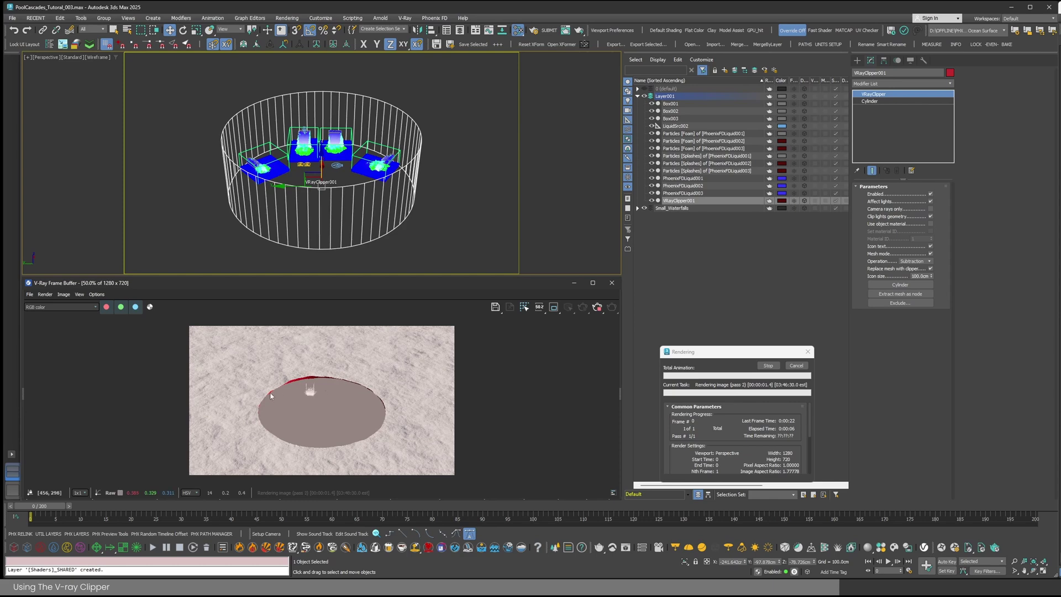
click(801, 369)
double_click(316, 397)
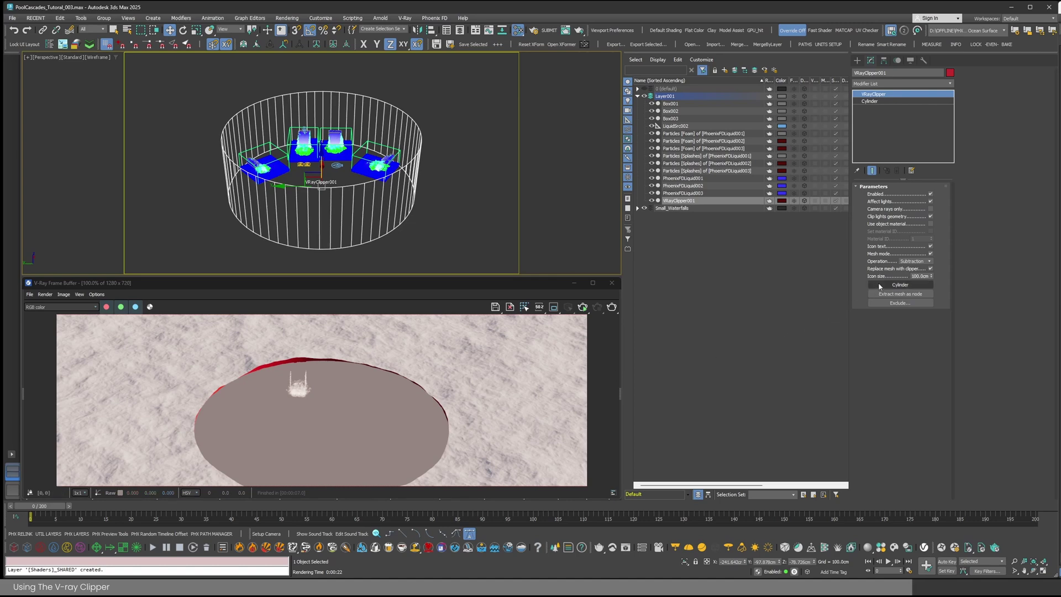
- Set the V-Ray Clipper's operation to Intersection and start an interactive render to check the clipped water surface up close
click(915, 262)
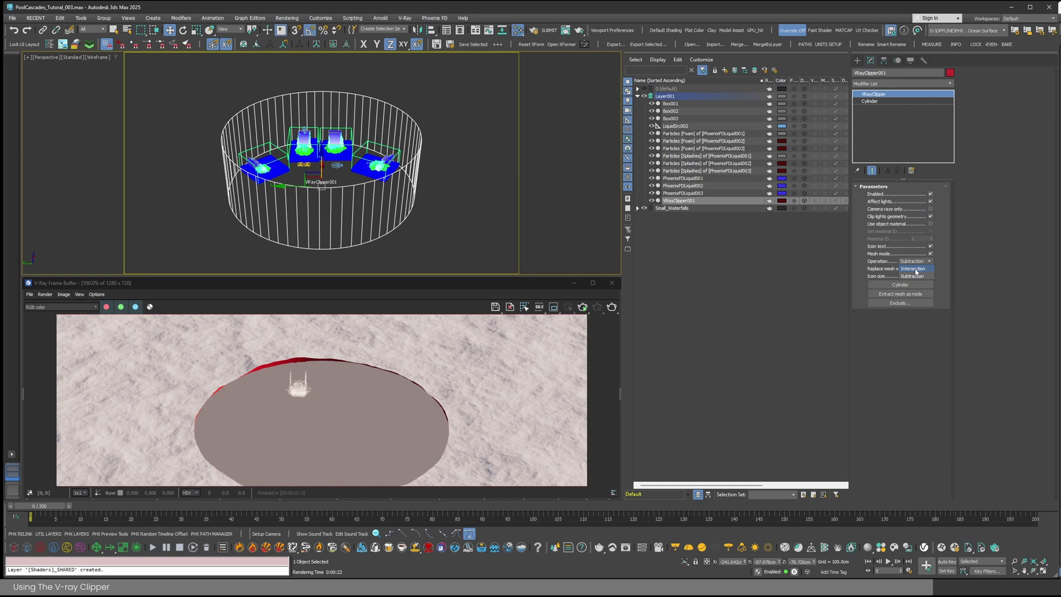
click(915, 269)
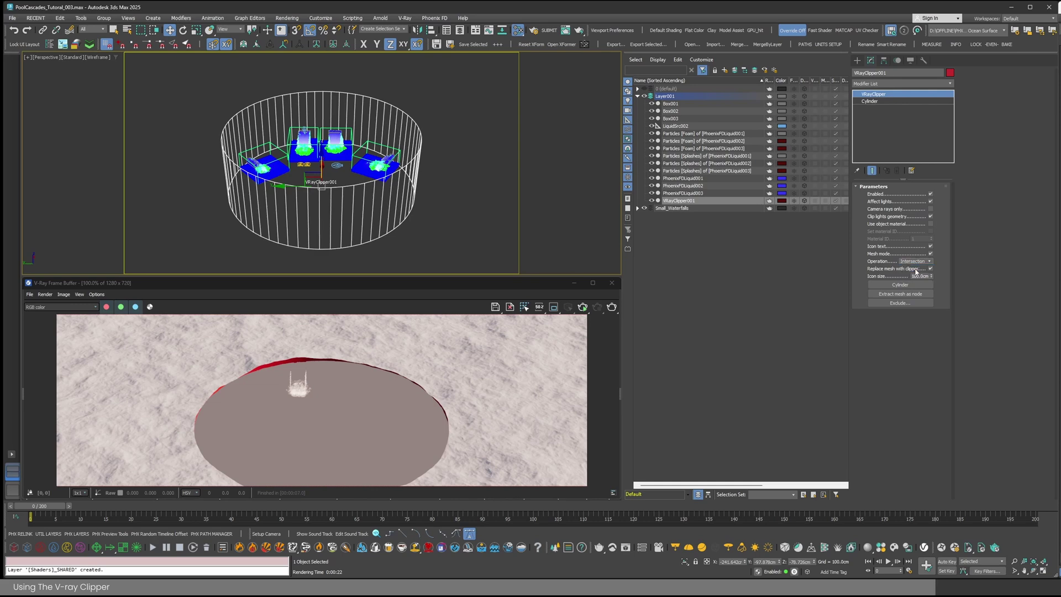
click(582, 310)
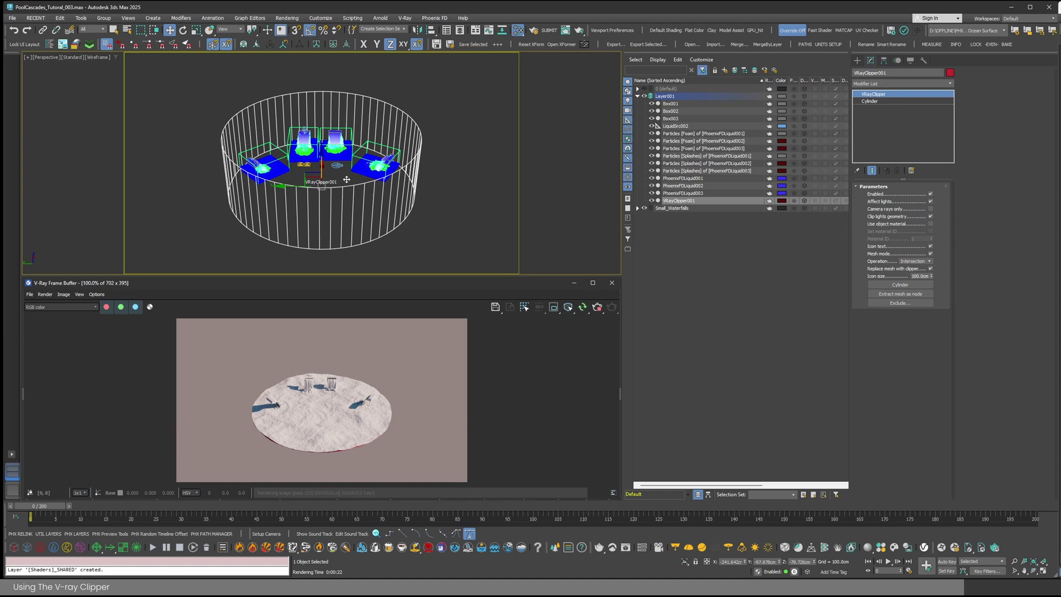
scroll(334, 175, up, 3)
alt+middle_drag(334, 175, 359, 202)
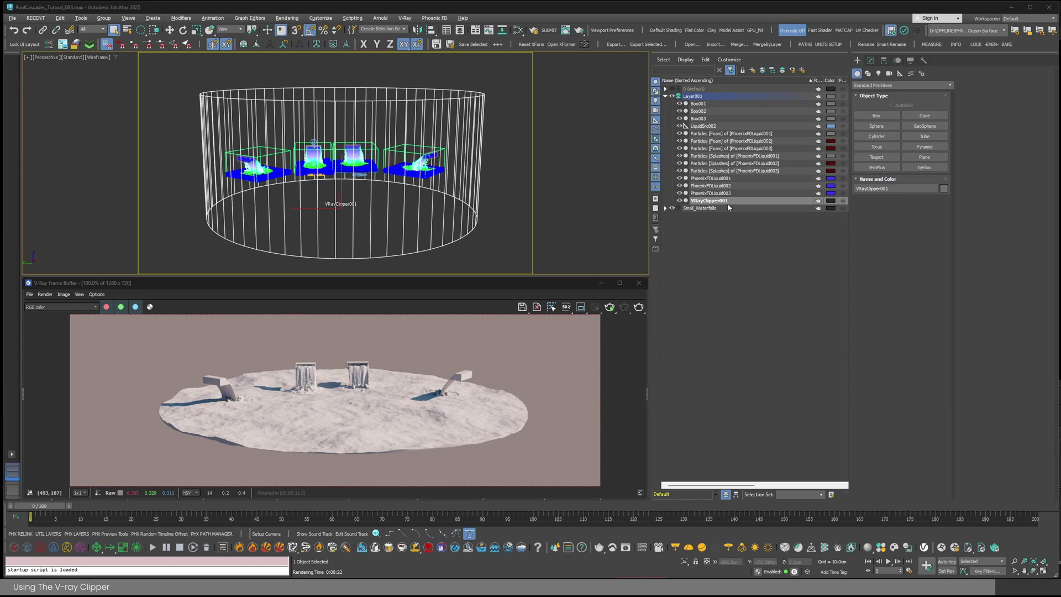
- Put the selected V-Ray Clipper on a new layer named Clipper
click(752, 70)
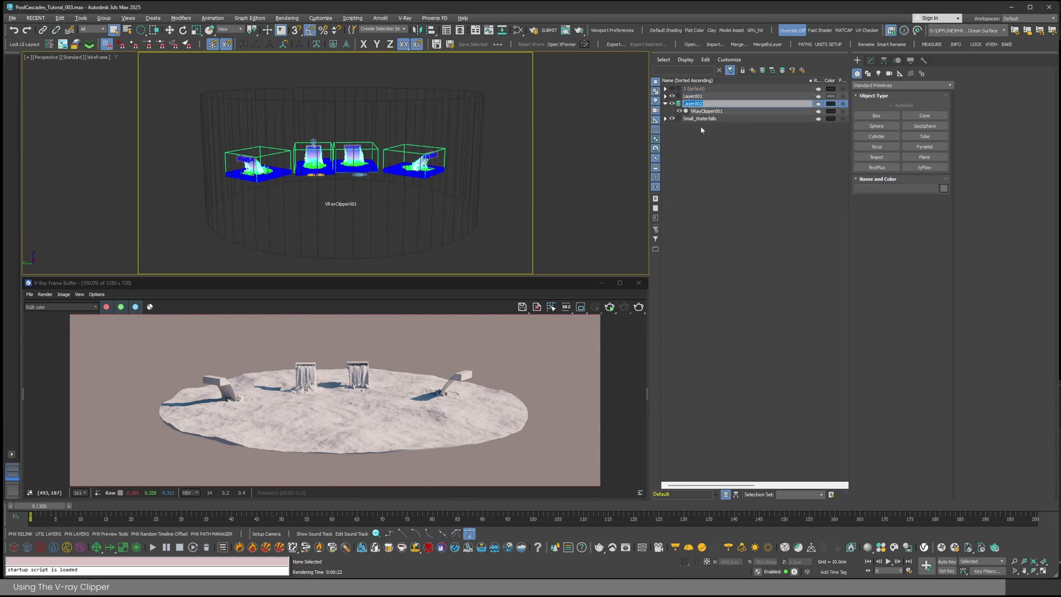
text(Clipper)
key(Return)
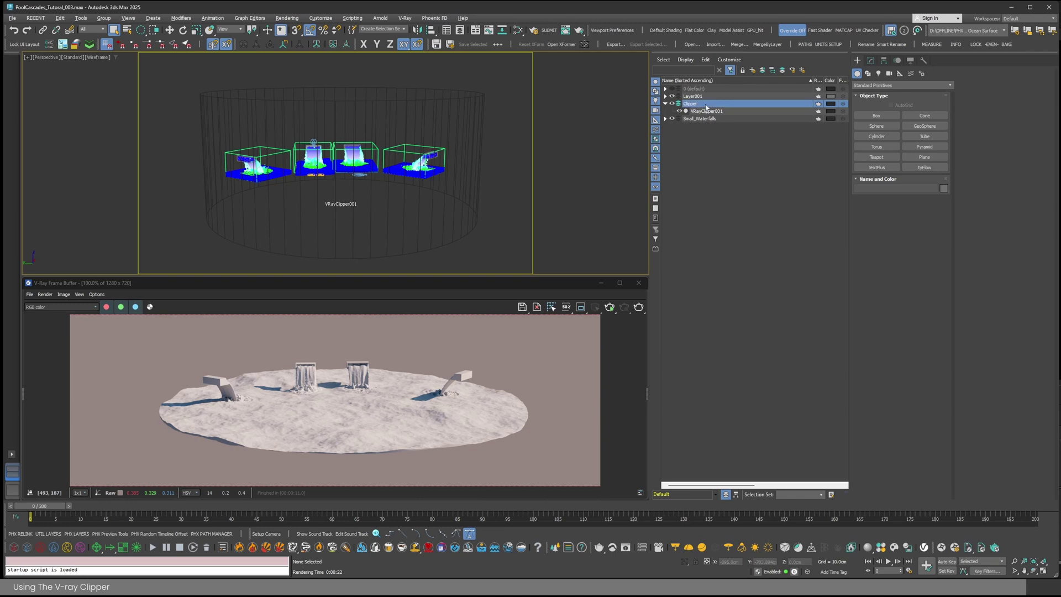
- Freeze the V-Ray Clipper, display it as a box, and clear the selection
scroll(790, 134, right, 3)
click(798, 111)
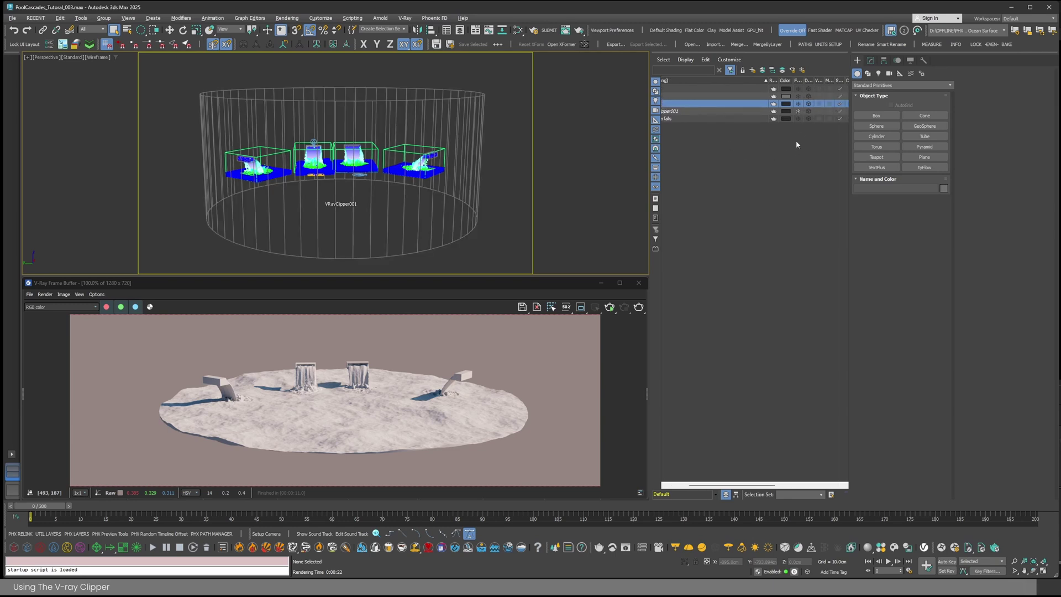
click(809, 111)
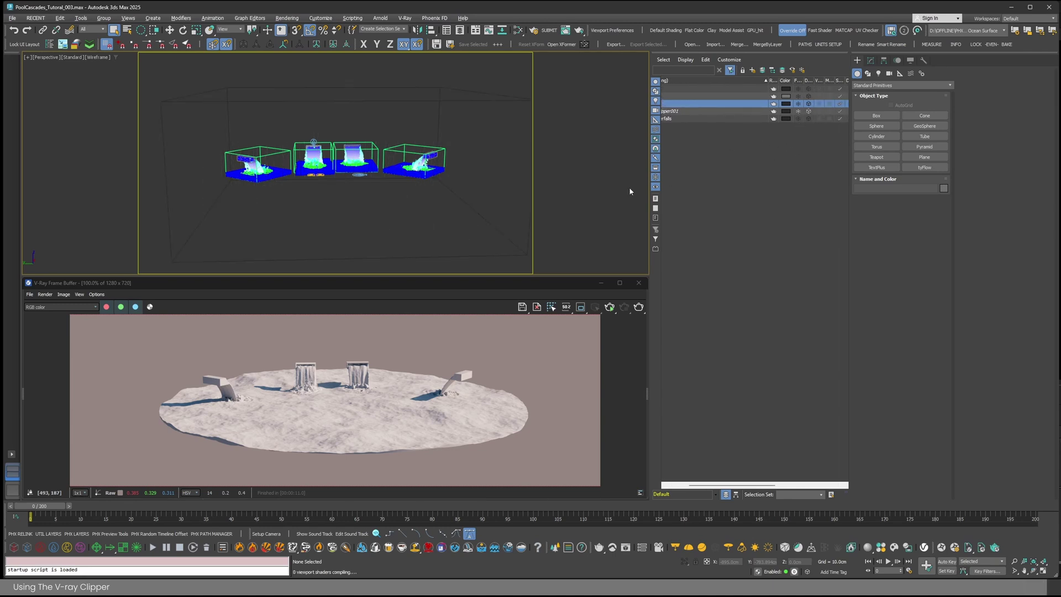
alt+middle_drag(352, 161, 466, 100)
click(514, 140)
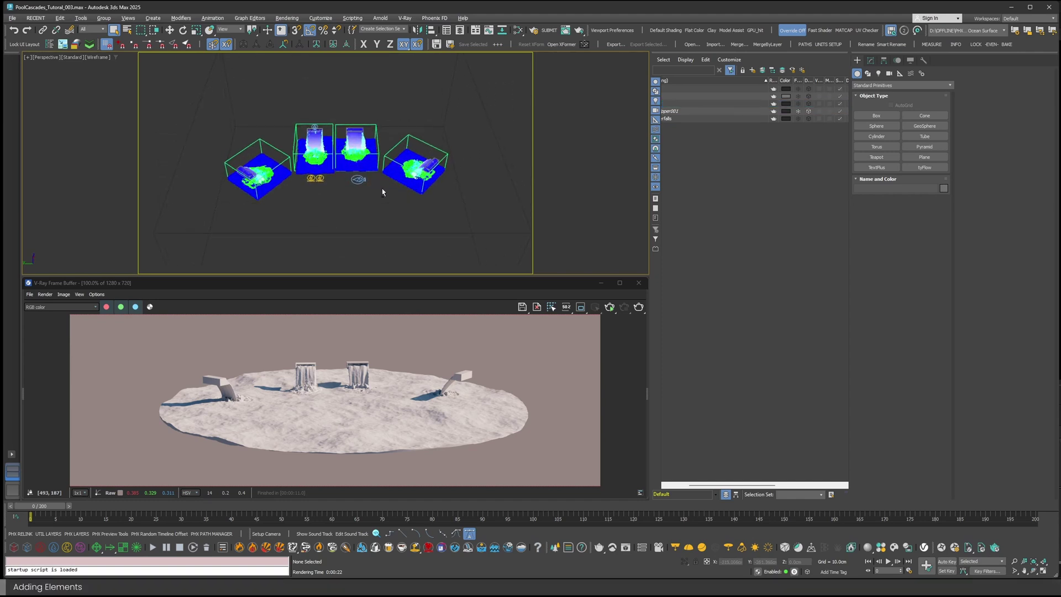
- Clone the PhoenixFDLiquid002 waterfall simulator and place the copy in the open area in front of the waterfalls
scroll(381, 171, up, 5)
alt+middle_drag(365, 165, 373, 164)
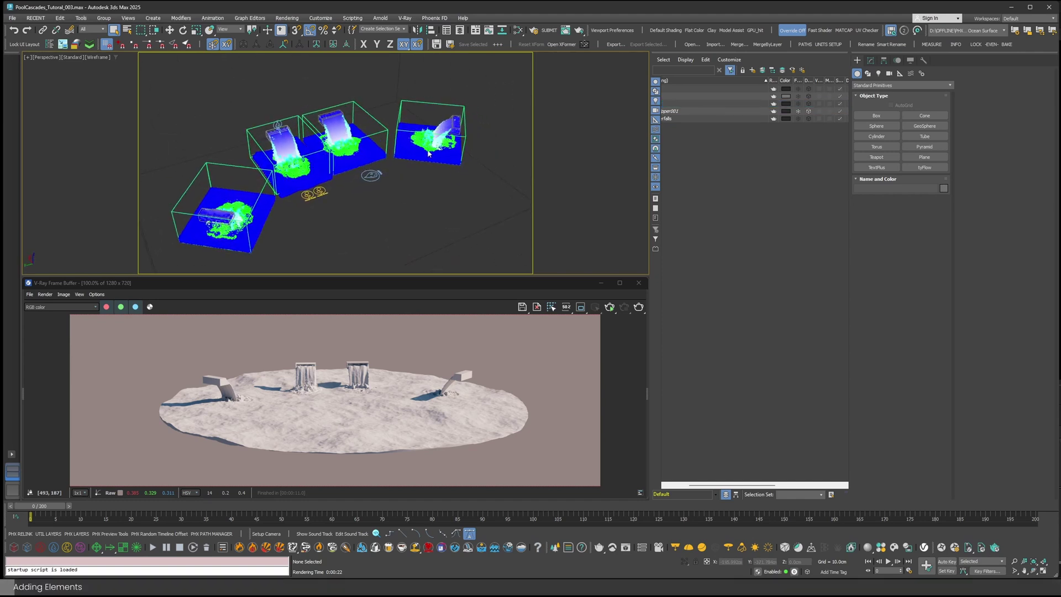
click(410, 100)
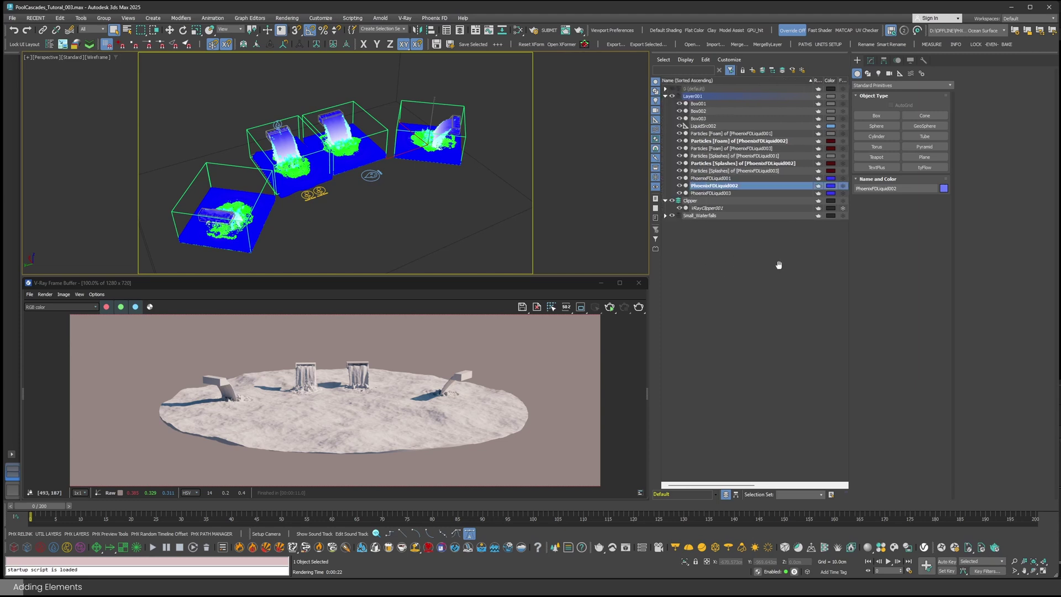
key(w)
shift+drag(410, 147, 407, 199)
click(532, 328)
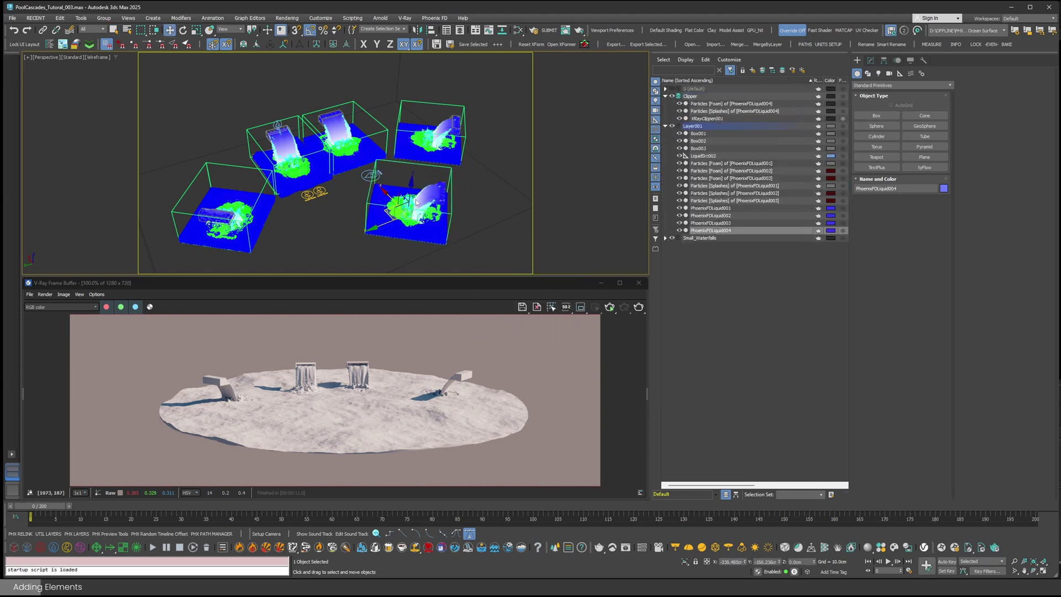
- Reset the copied simulator's simulation cache save path to its default
click(871, 60)
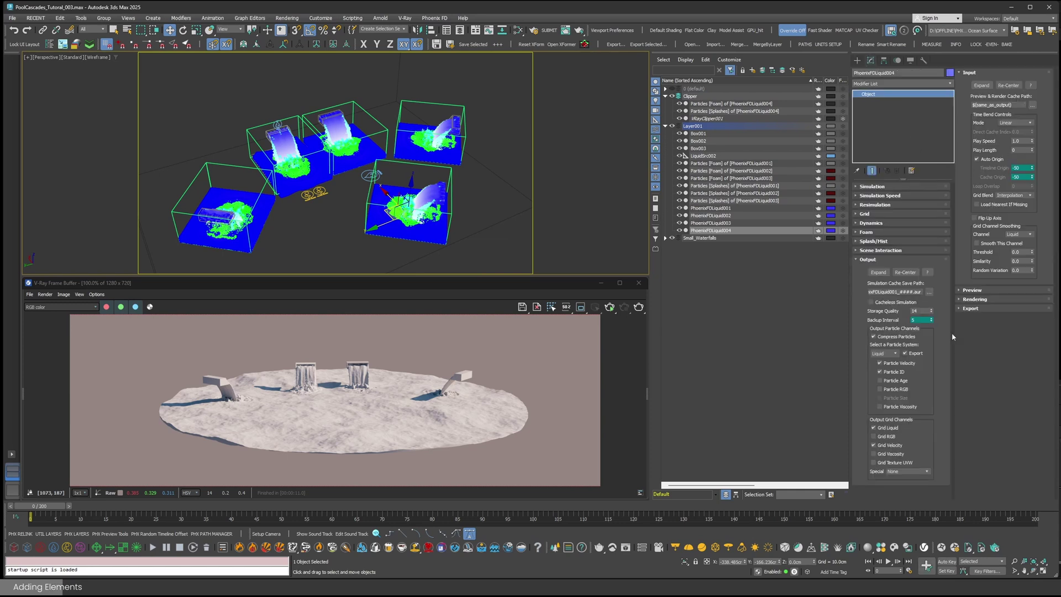
click(929, 292)
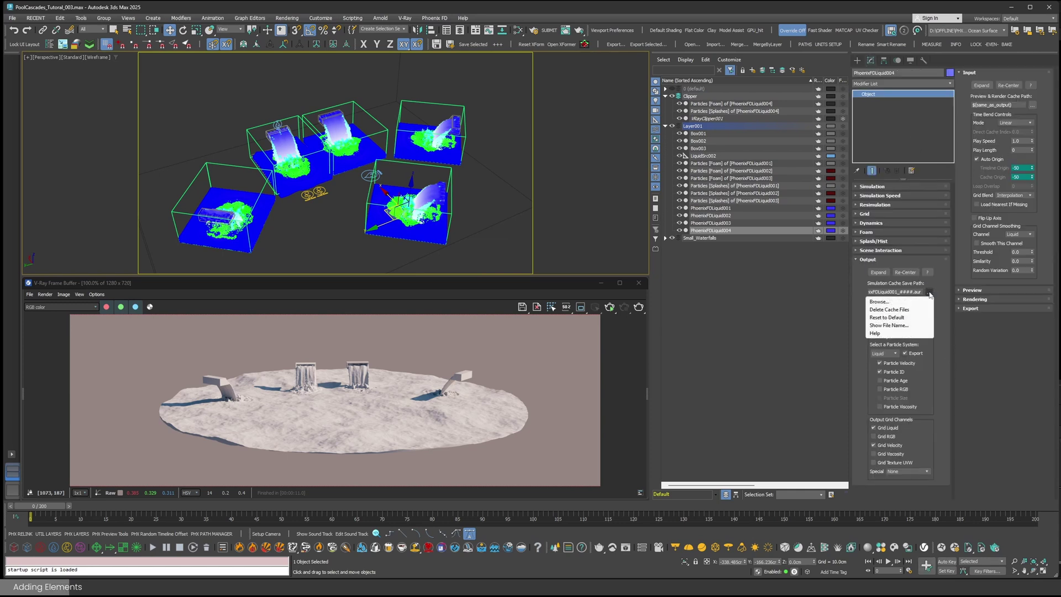
click(894, 319)
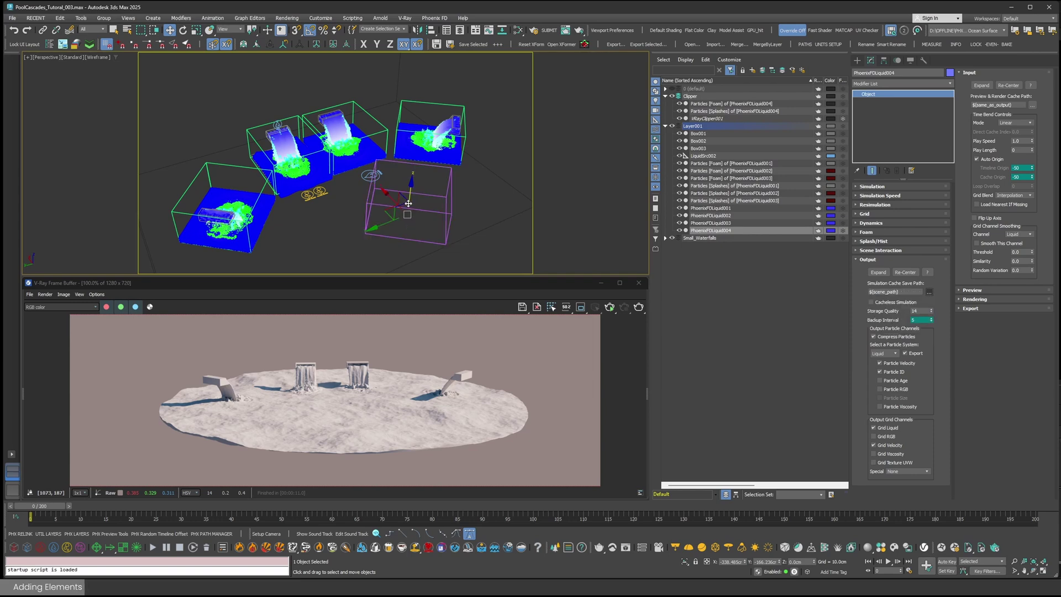
alt+middle_drag(376, 218, 393, 223)
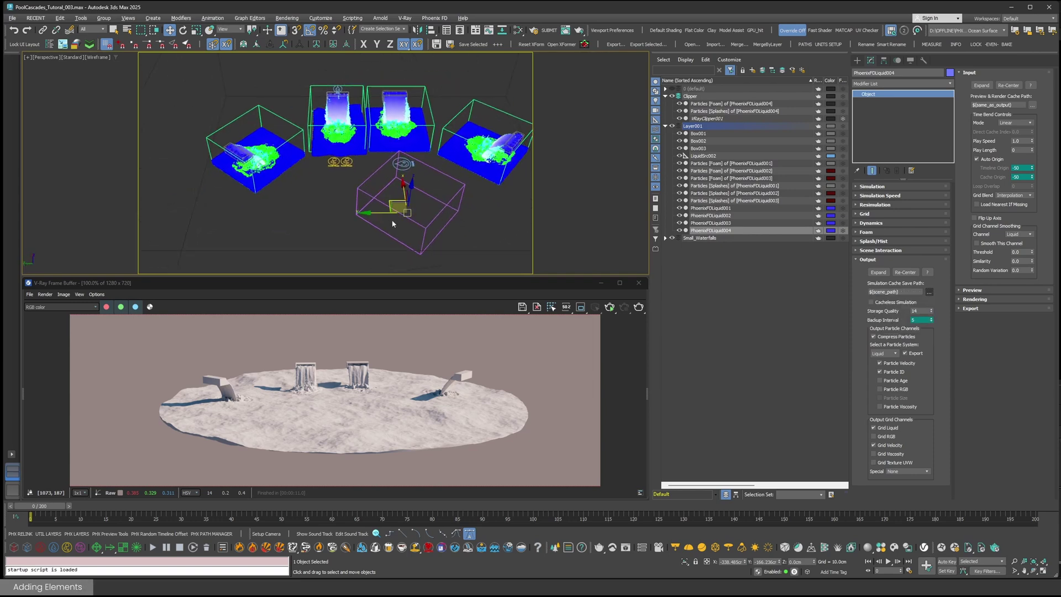
- Set the copied simulator's grid size to 90 on X and Y, and open its Dynamics settings
click(876, 216)
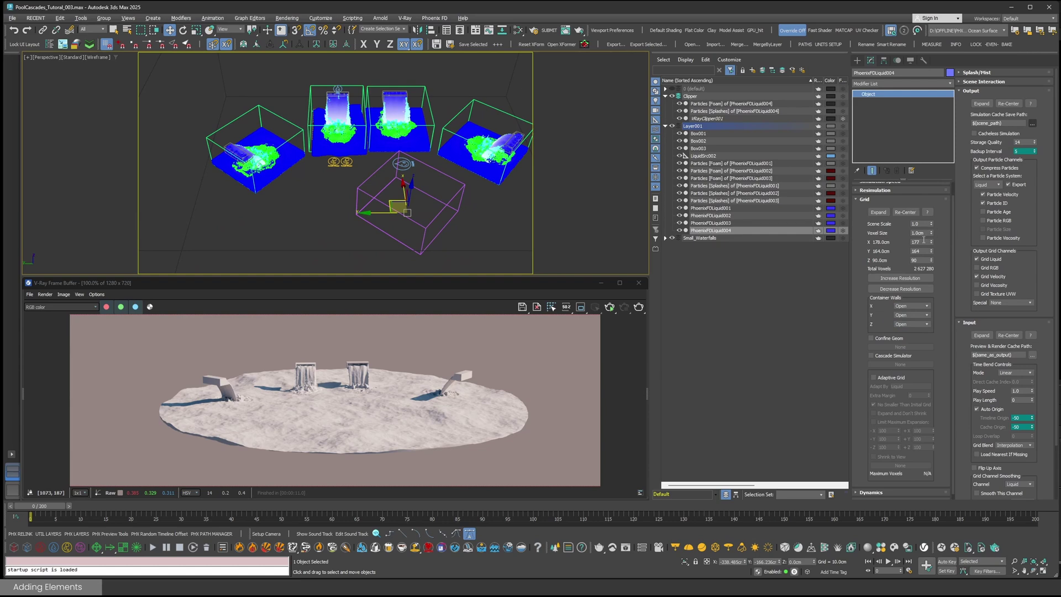
drag(931, 243, 940, 268)
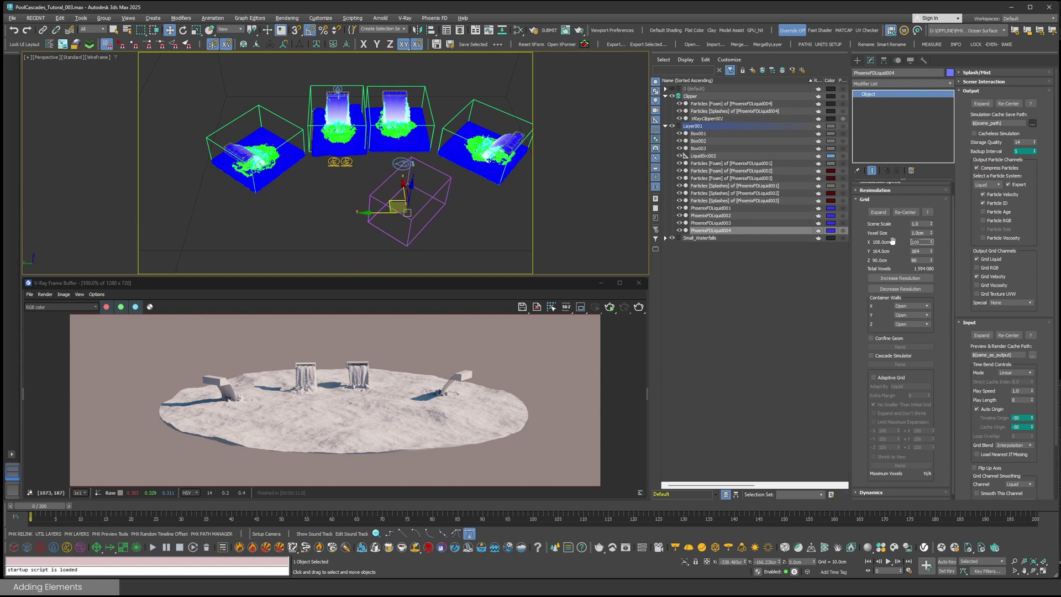
text(90)
key(Tab)
text(90)
key(Tab)
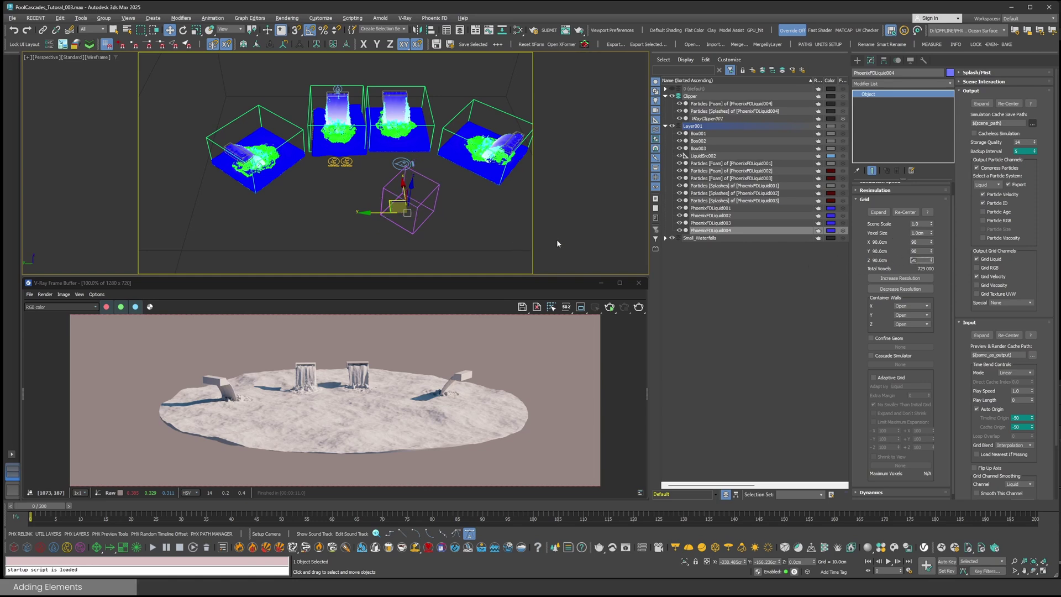
mouse_move(970, 389)
mouse_down()
mouse_move(970, 375)
mouse_move(971, 387)
mouse_up()
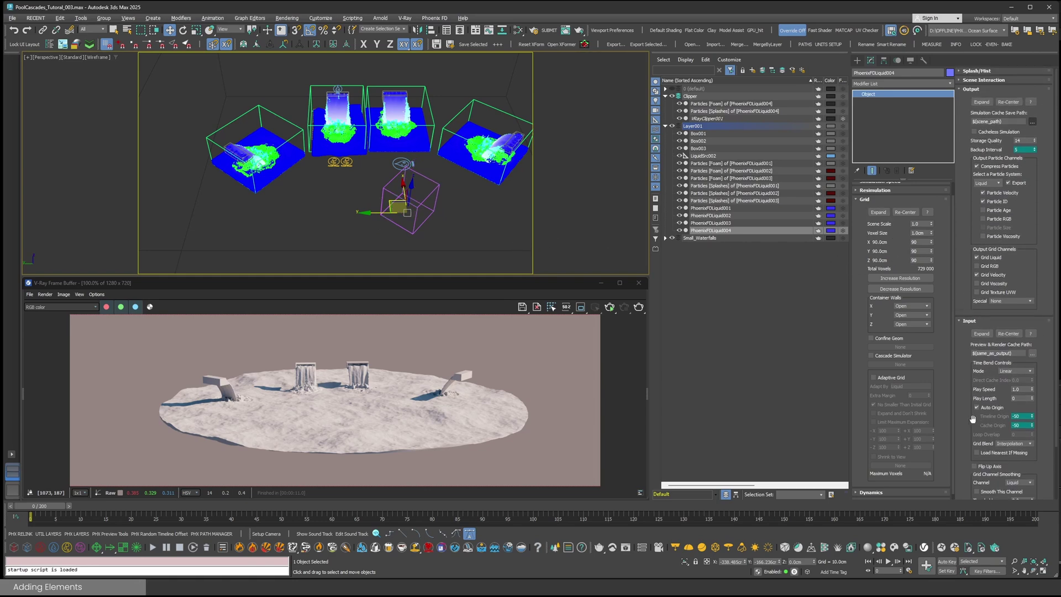
click(871, 492)
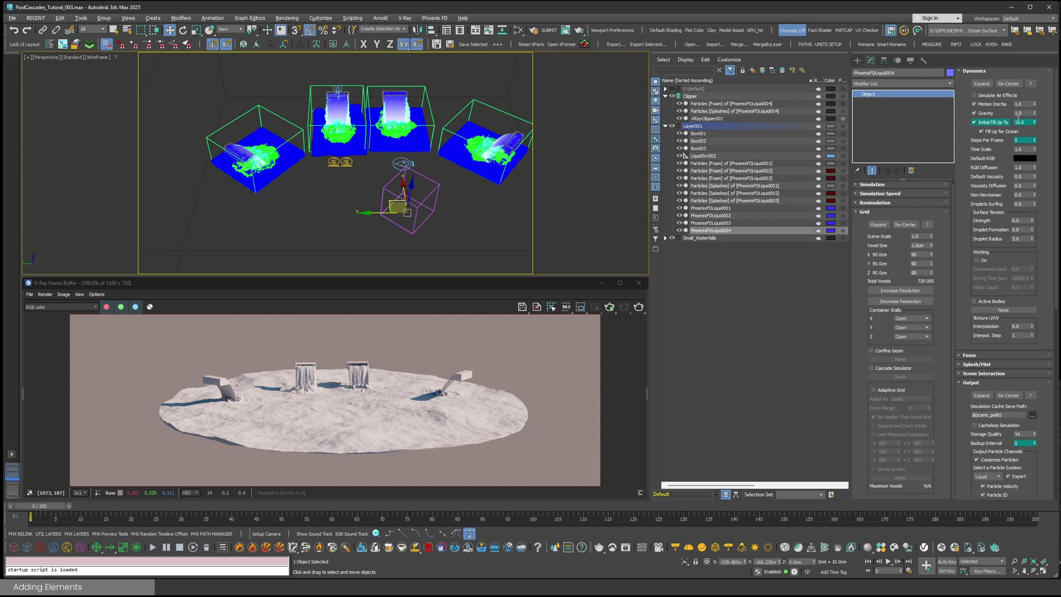
- Create a small cylinder with a radius of about 11 cm inside the copied simulator's grid
scroll(413, 208, up, 6)
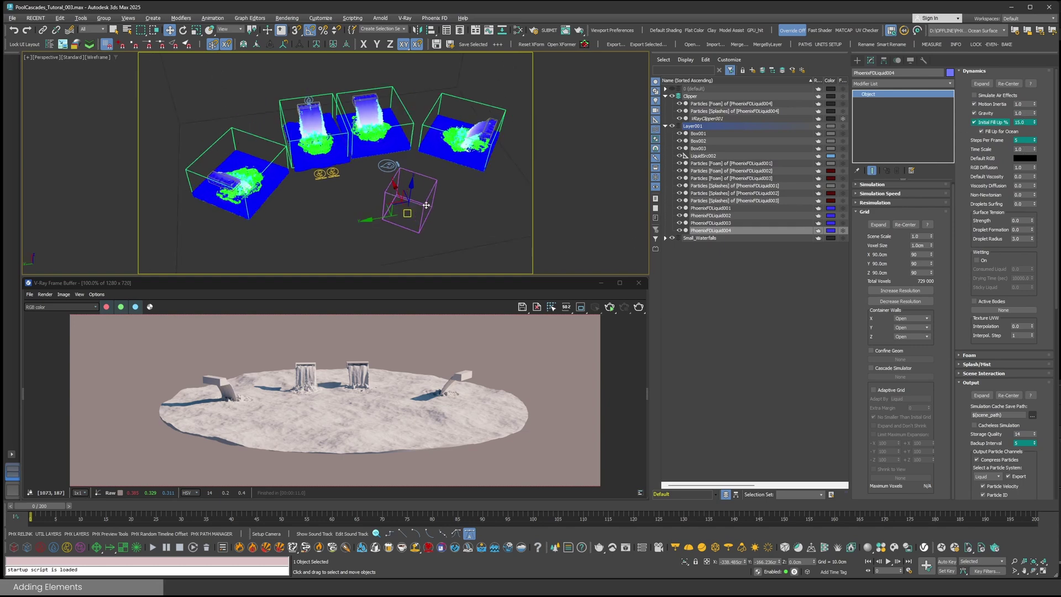
click(414, 228)
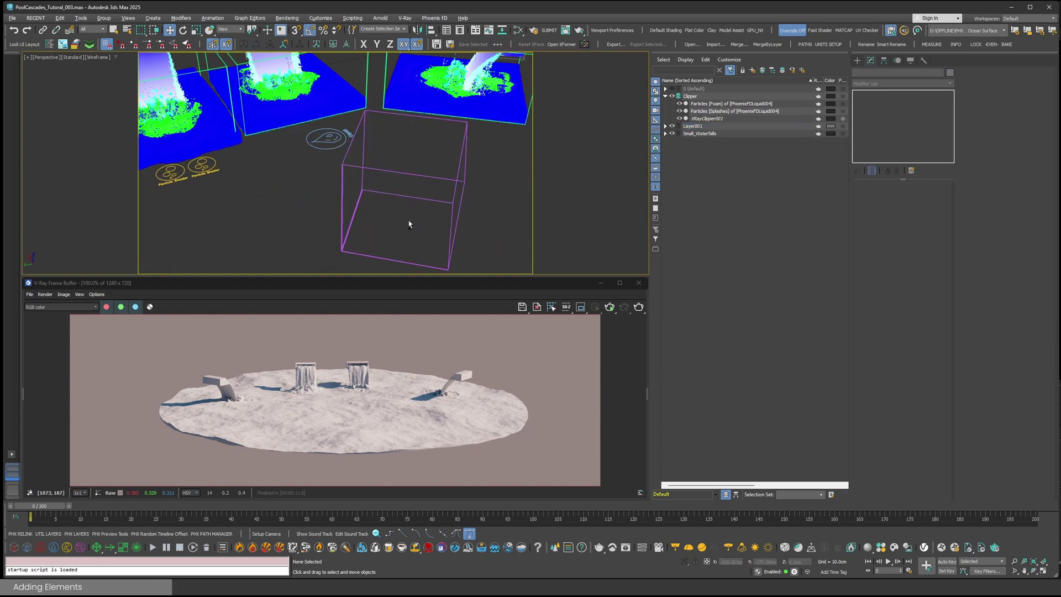
right_click(400, 231)
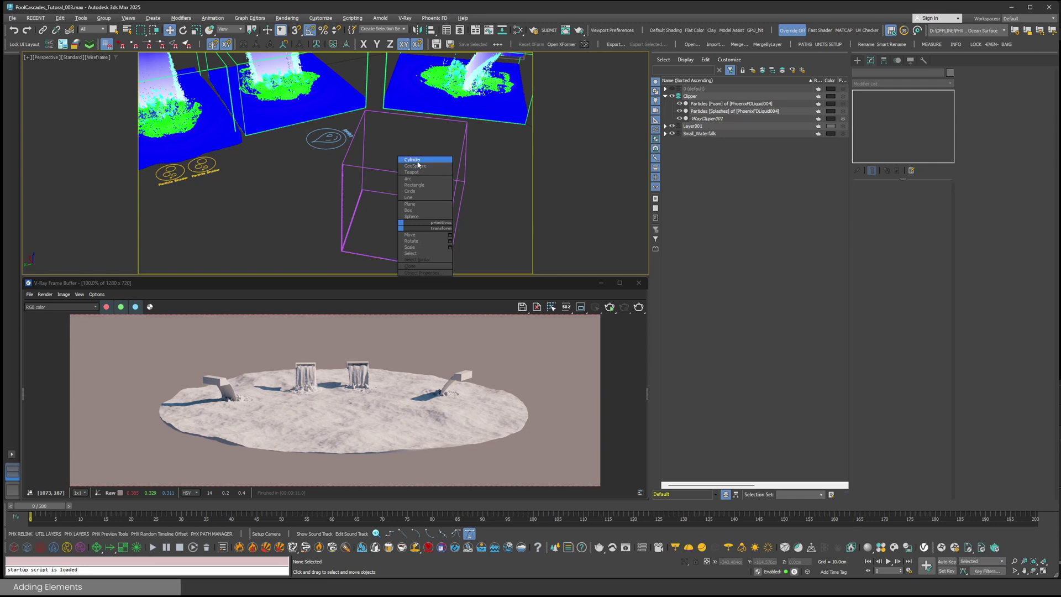
click(419, 166)
drag(400, 226, 410, 232)
click(406, 217)
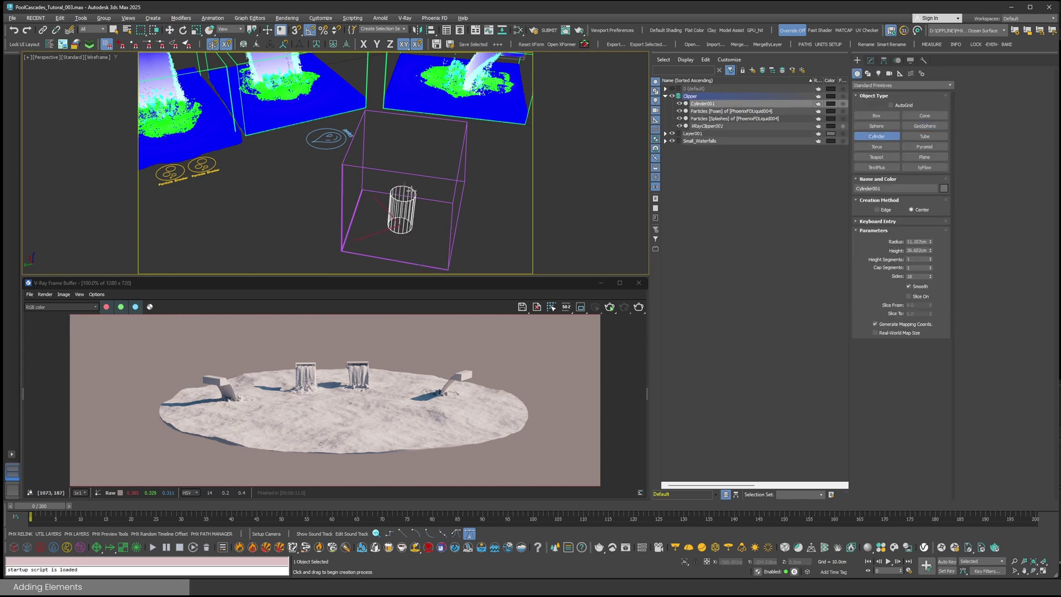
alt+middle_drag(408, 218, 405, 217)
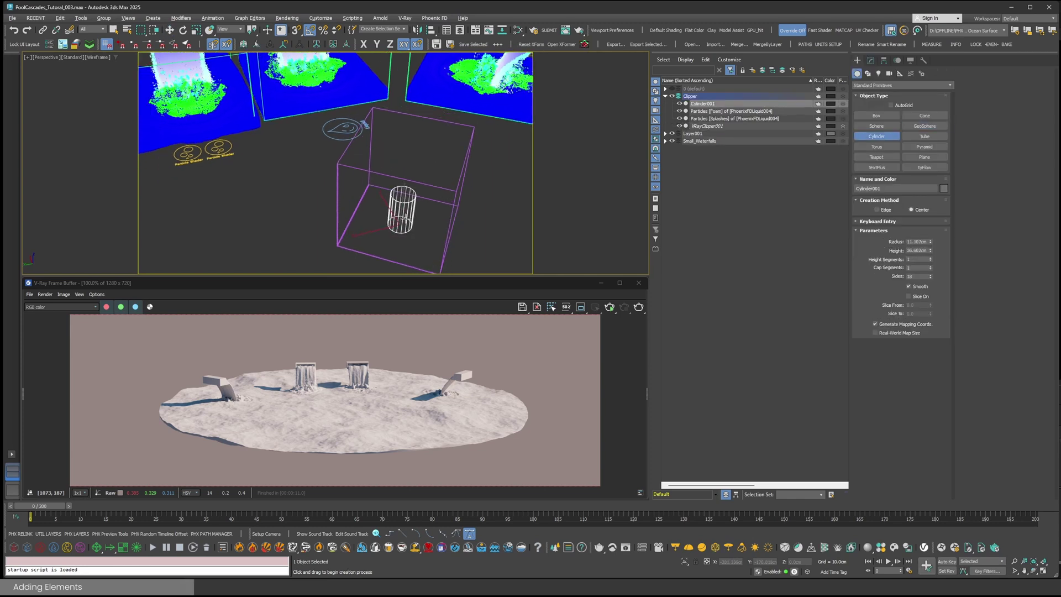
- Convert the cylinder to an editable poly and assign material ID 1 to all its polygons and ID 2 to the top cap
click(585, 44)
click(909, 196)
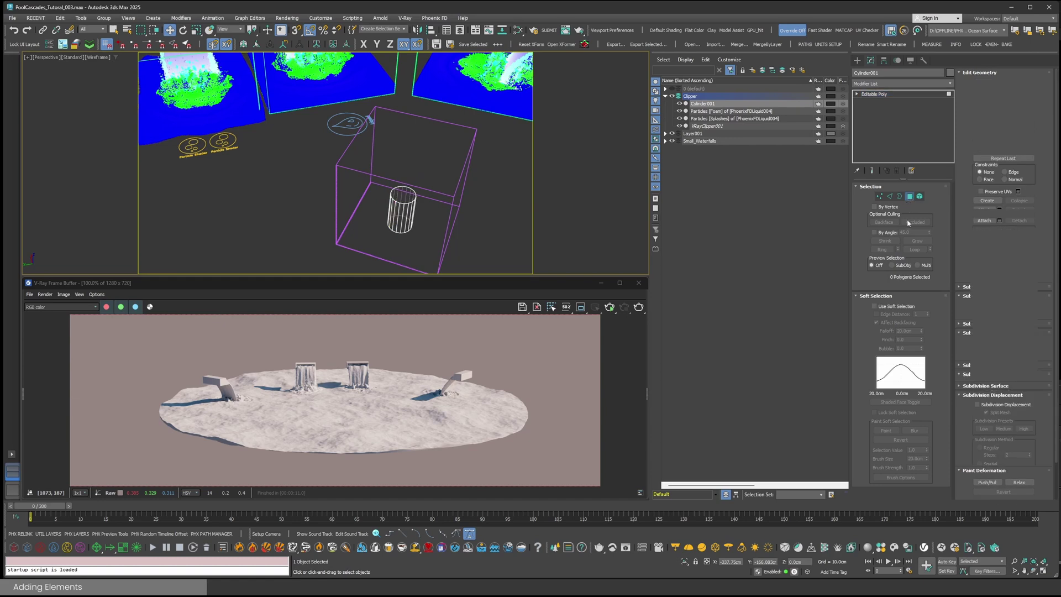
key(ctrl+a)
click(1017, 367)
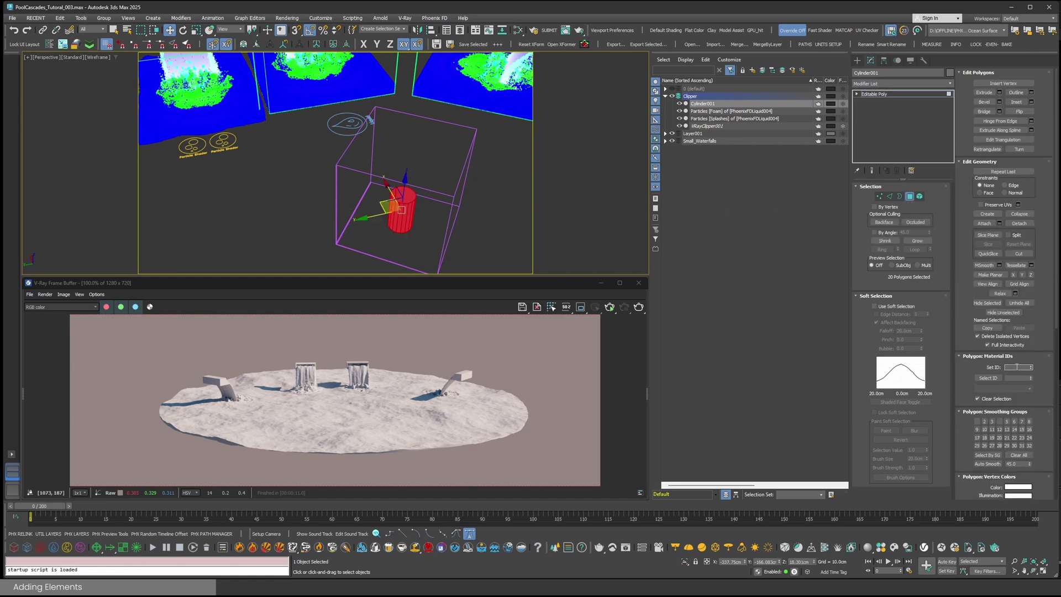
click(404, 194)
click(1011, 367)
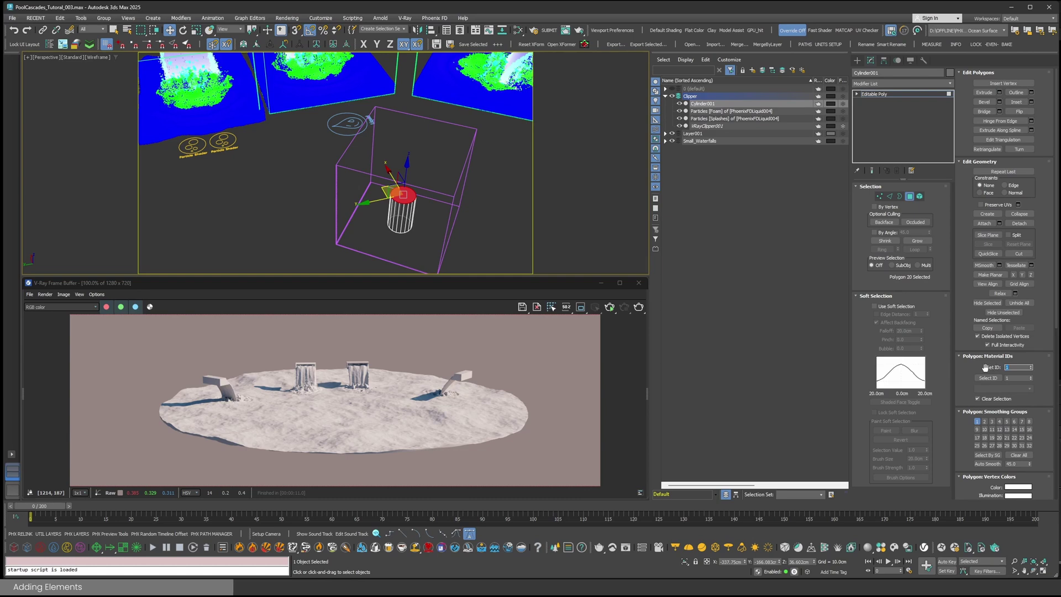
text(2)
key(Return)
- Scale all of the cylinder's polygons into a thinner column and lower the cylinder within the copied simulator's grid
key(ctrl+a)
key(r)
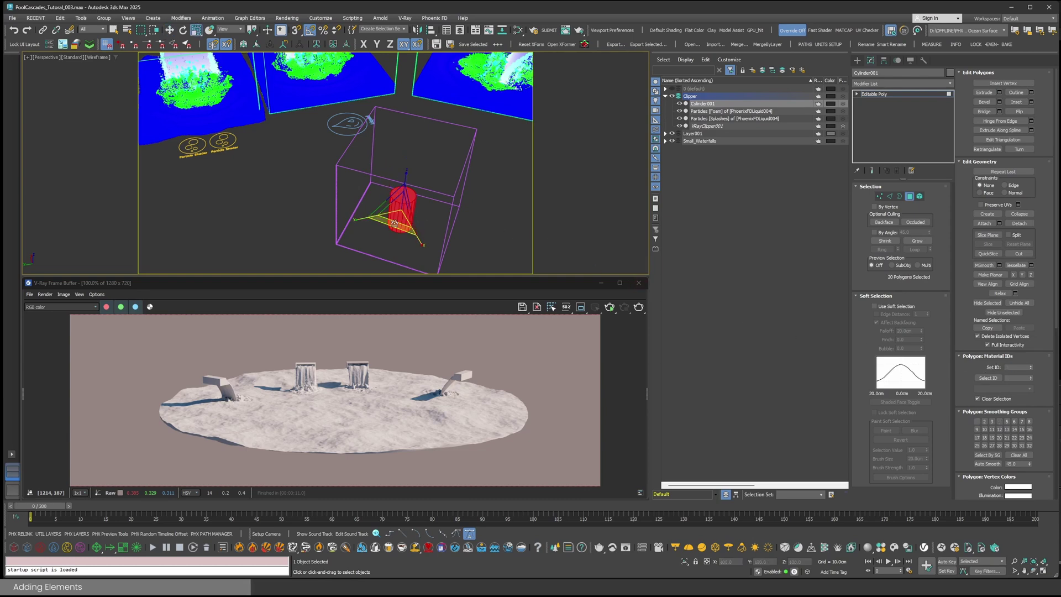
drag(397, 219, 404, 207)
drag(407, 199, 405, 188)
mouse_move(413, 208)
alt+middle_down()
mouse_move(425, 212)
mouse_move(412, 212)
alt+middle_up()
click(910, 197)
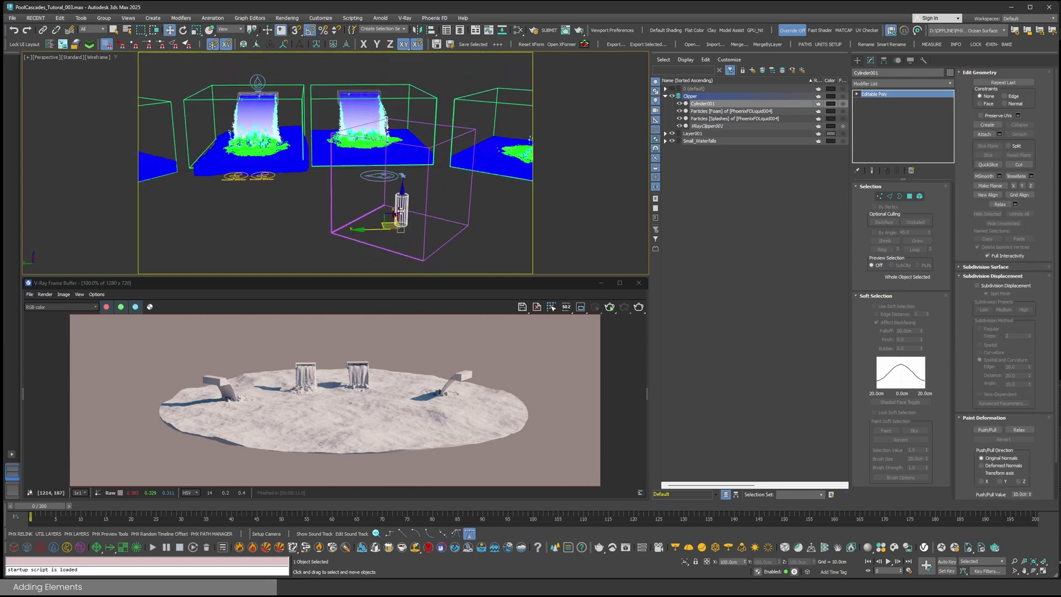
key(w)
drag(401, 203, 402, 213)
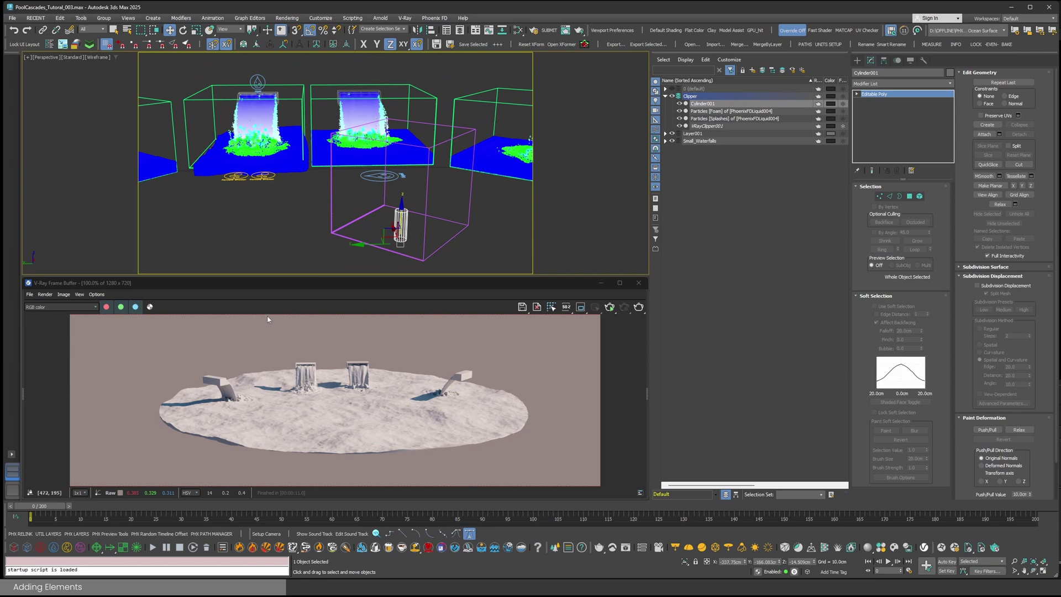
- Create a Phoenix liquid source beside the grid, emitting from the cylinder only through the polygon ID of its top cap
click(54, 548)
mouse_move(469, 246)
mouse_down()
mouse_move(480, 256)
mouse_move(480, 246)
mouse_up()
scroll(481, 246, up, 2)
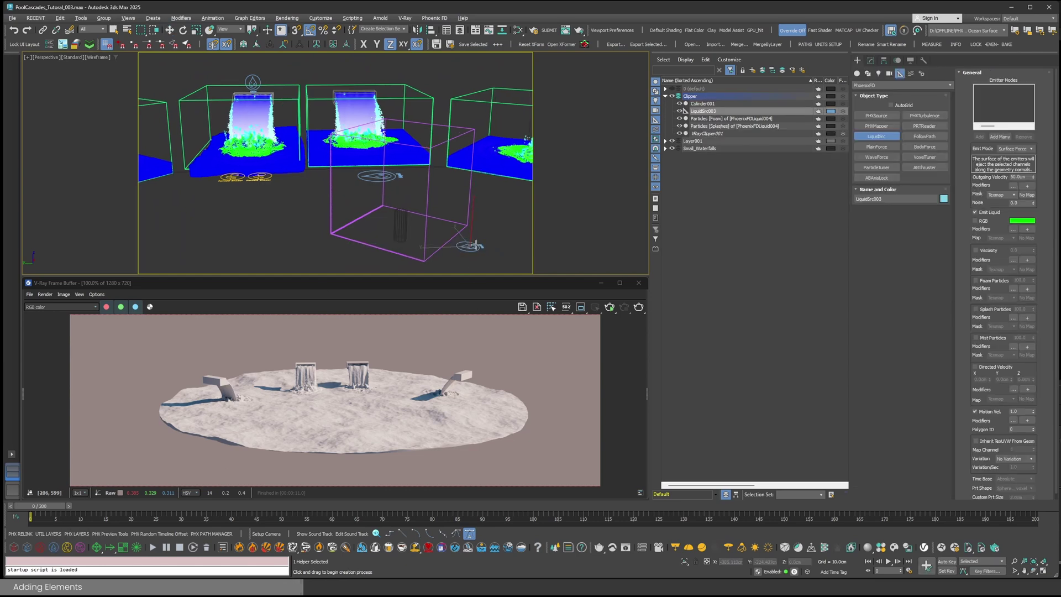
click(871, 61)
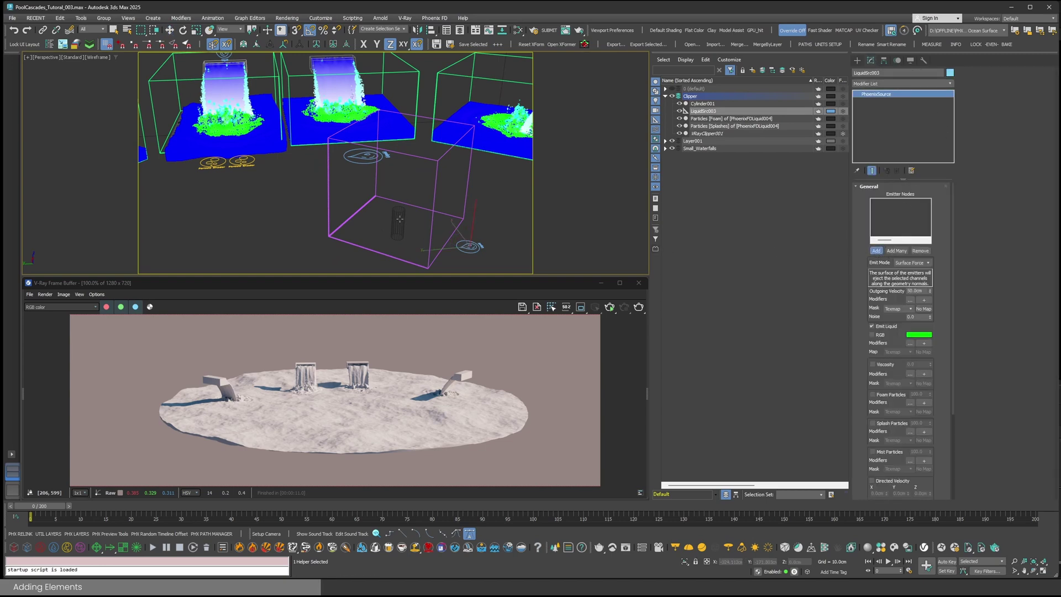
key(w)
scroll(861, 394, down, 3)
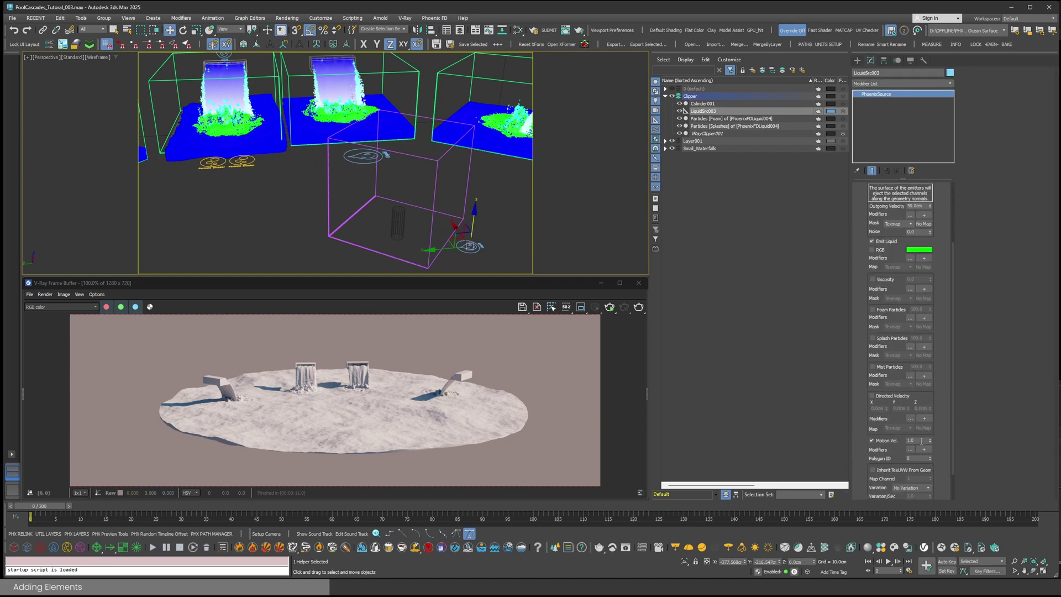
double_click(913, 458)
- Enable Adaptive Grid on PhoenixFDLiquid004 and turn on its maximum expansion limit
click(433, 221)
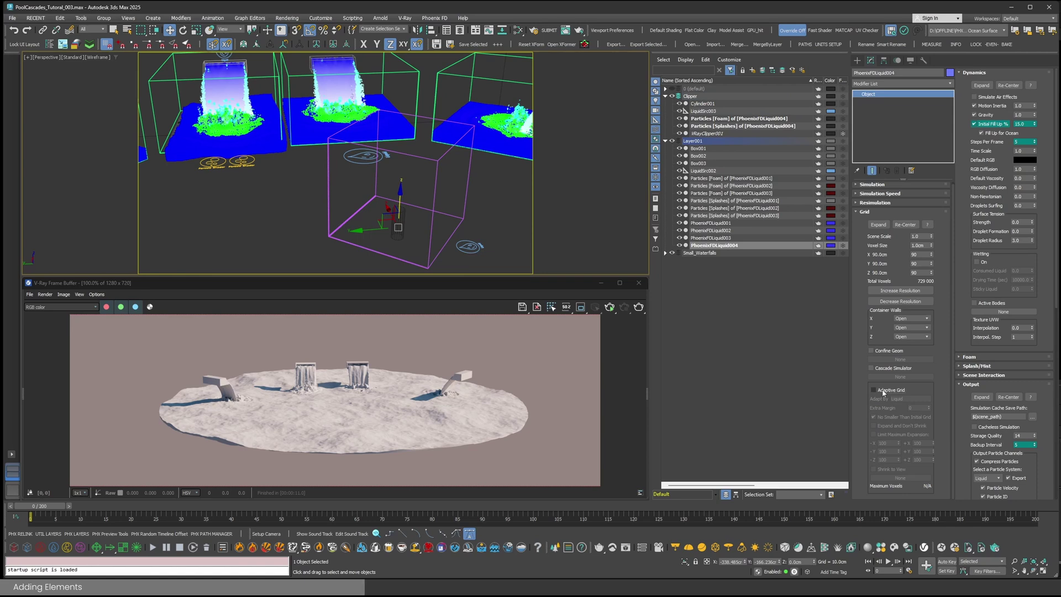
click(882, 393)
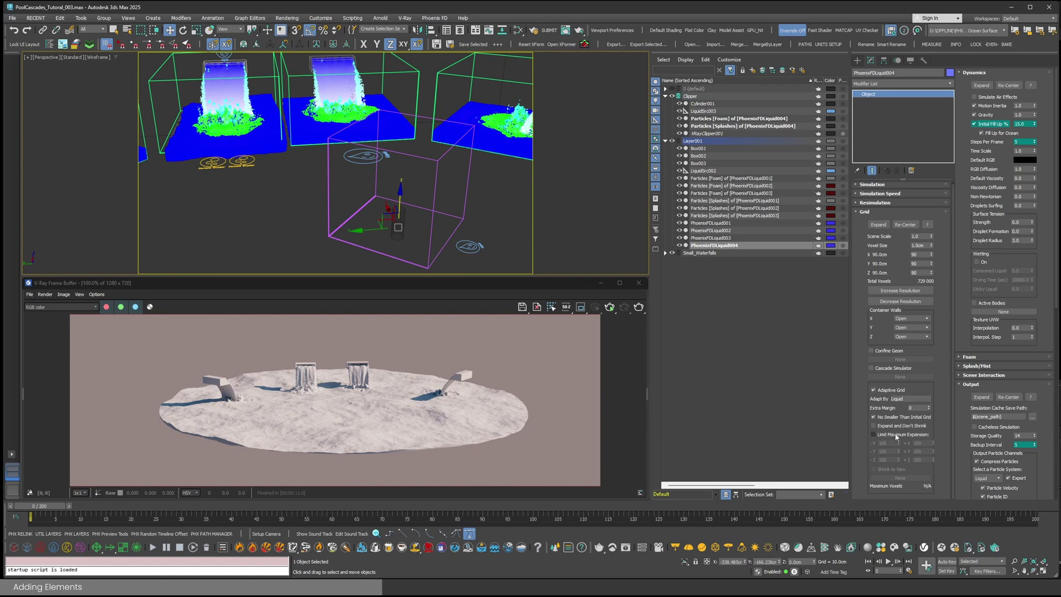
click(897, 437)
scroll(458, 226, down, 5)
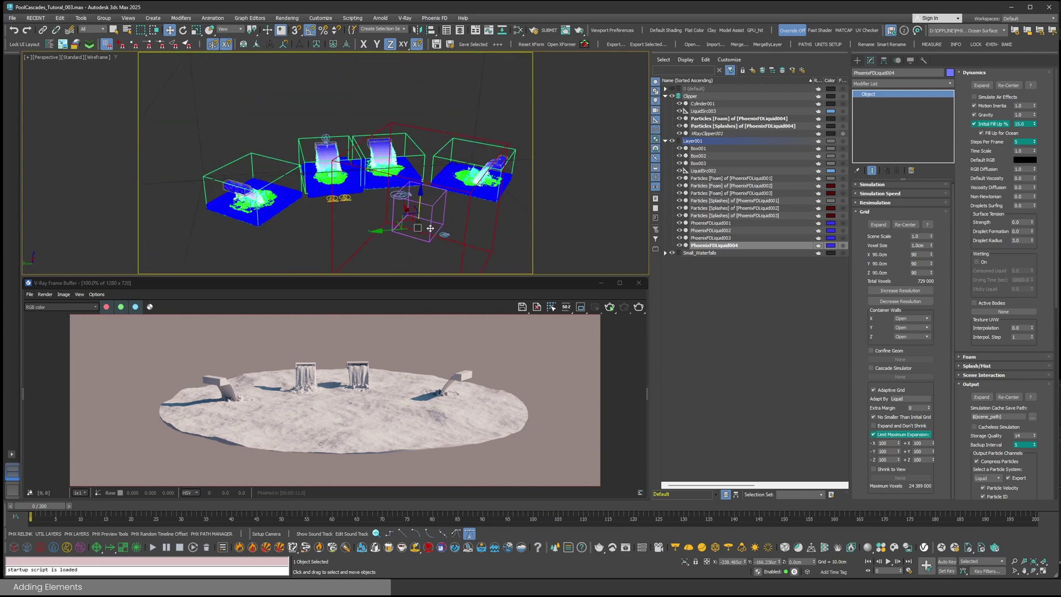
- Set the simulator's maximum expansion to 0 for -X, -Y, -Z, +X and +Y, keeping +Z at 100
right_click(899, 462)
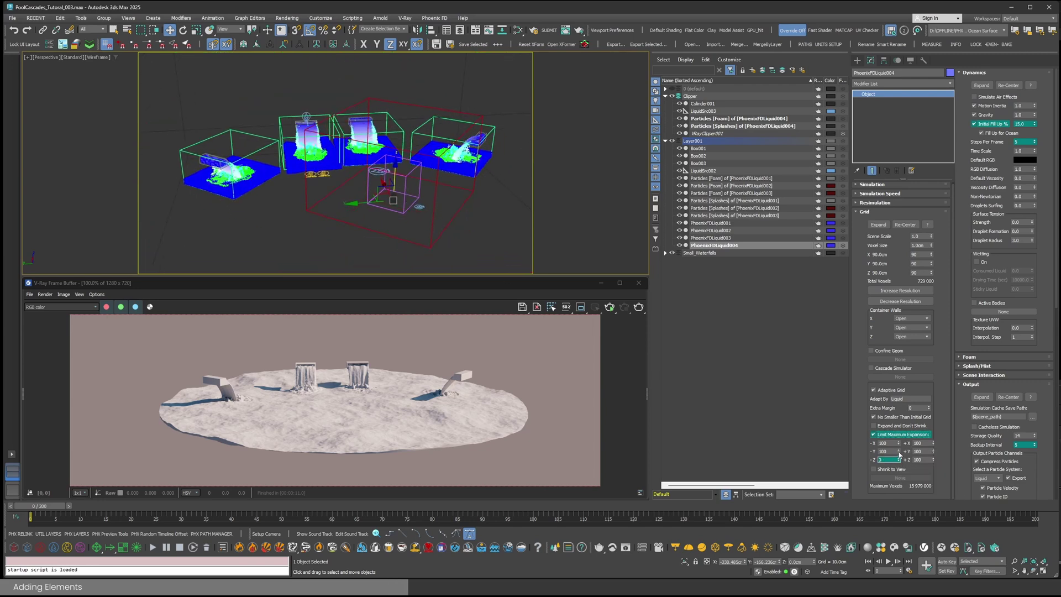
right_click(900, 452)
right_click(900, 443)
right_click(933, 443)
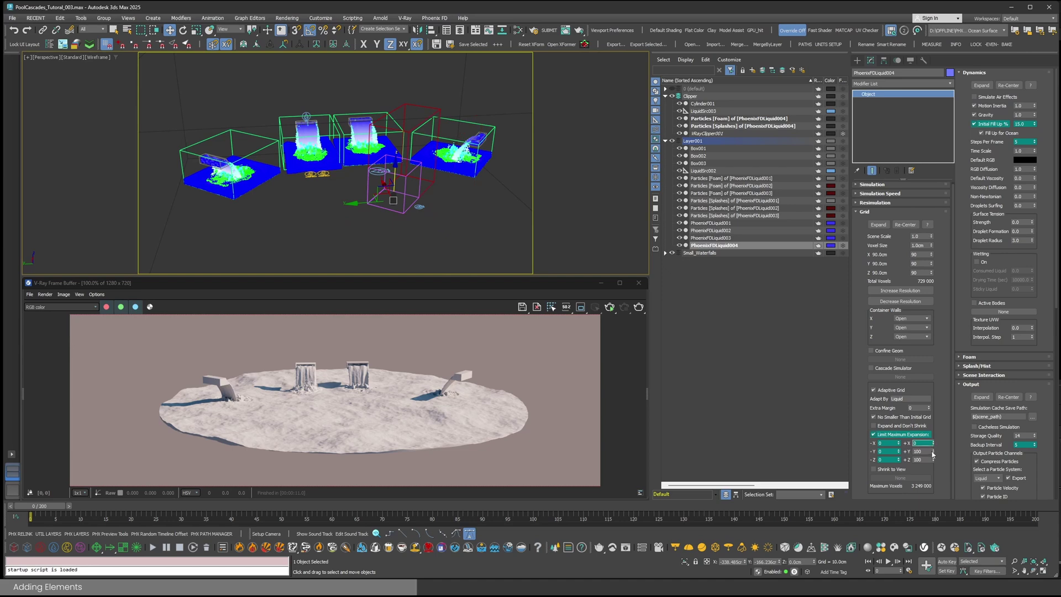
right_click(934, 452)
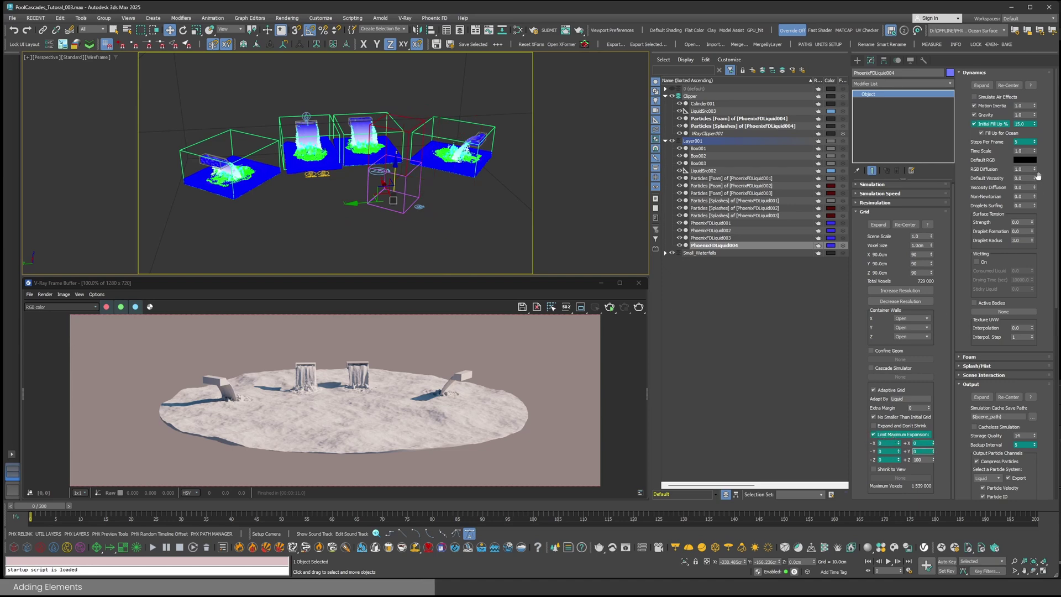
double_click(919, 460)
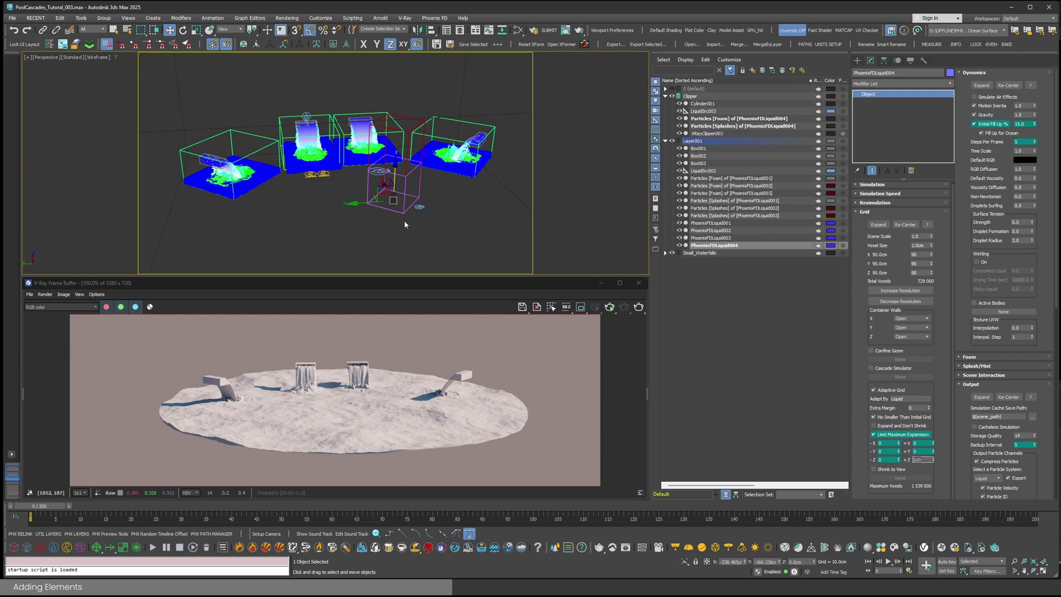
- Start simulating PhoenixFDLiquid004 and inspect the liquid emitted around the cylinder
scroll(403, 220, up, 5)
scroll(393, 214, down, 3)
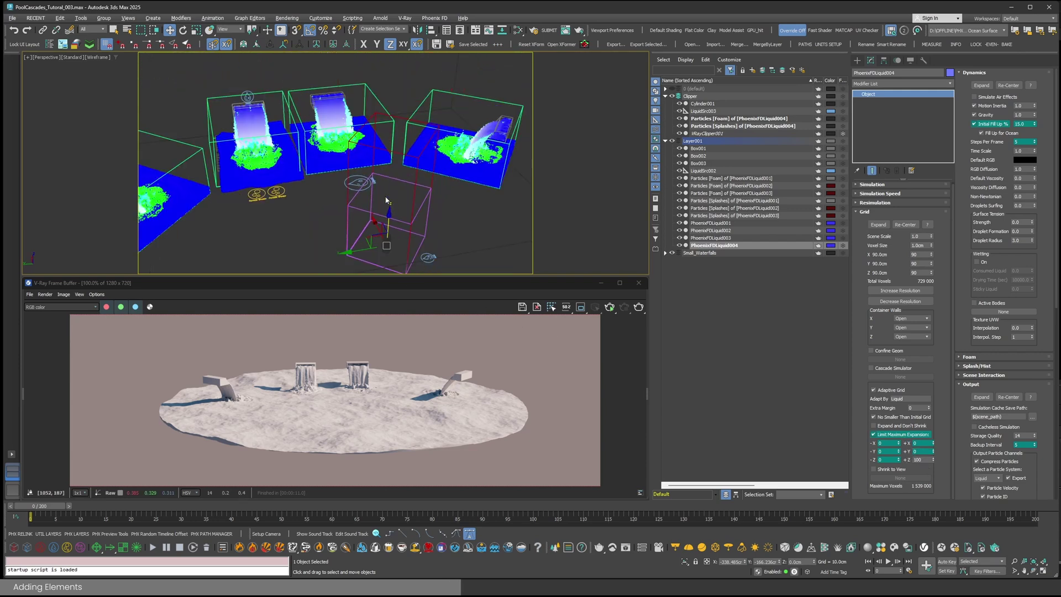
alt+middle_drag(416, 226, 385, 210)
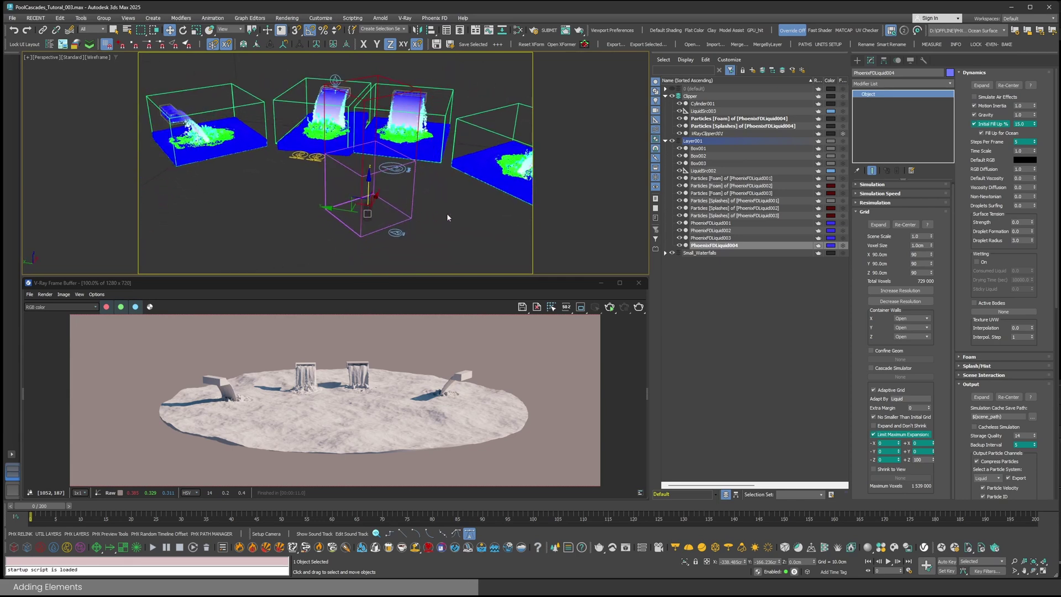
click(153, 552)
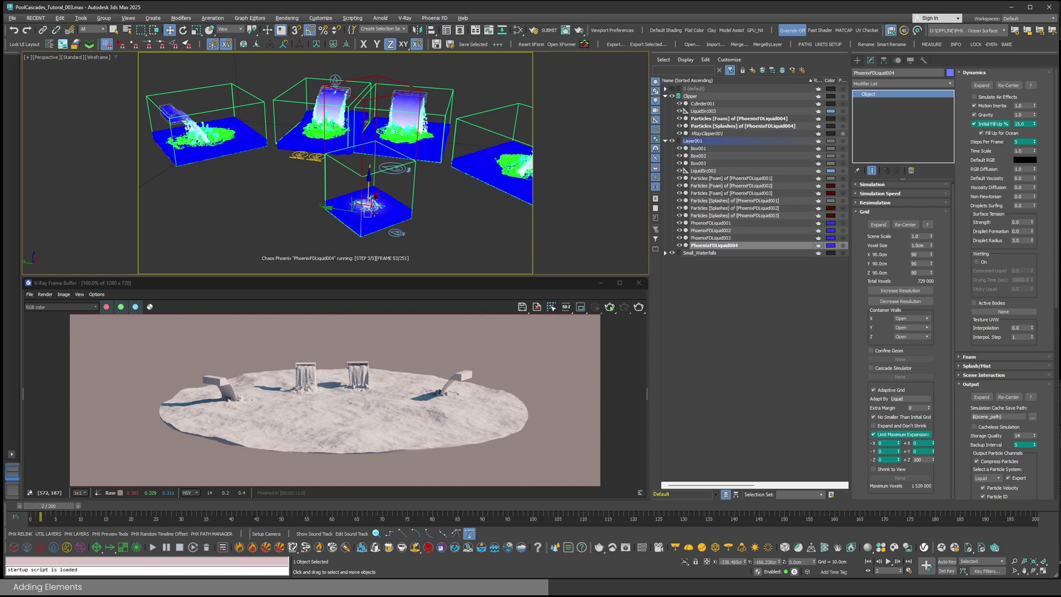
mouse_move(374, 212)
alt+middle_down()
mouse_move(387, 210)
mouse_move(376, 204)
alt+middle_up()
scroll(369, 204, up, 5)
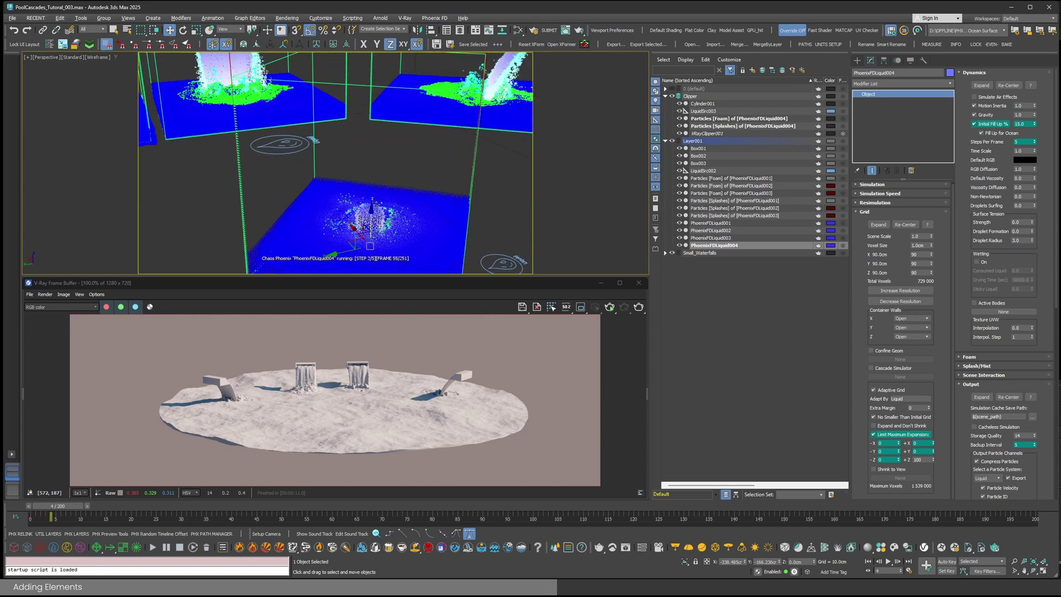
scroll(376, 204, down, 5)
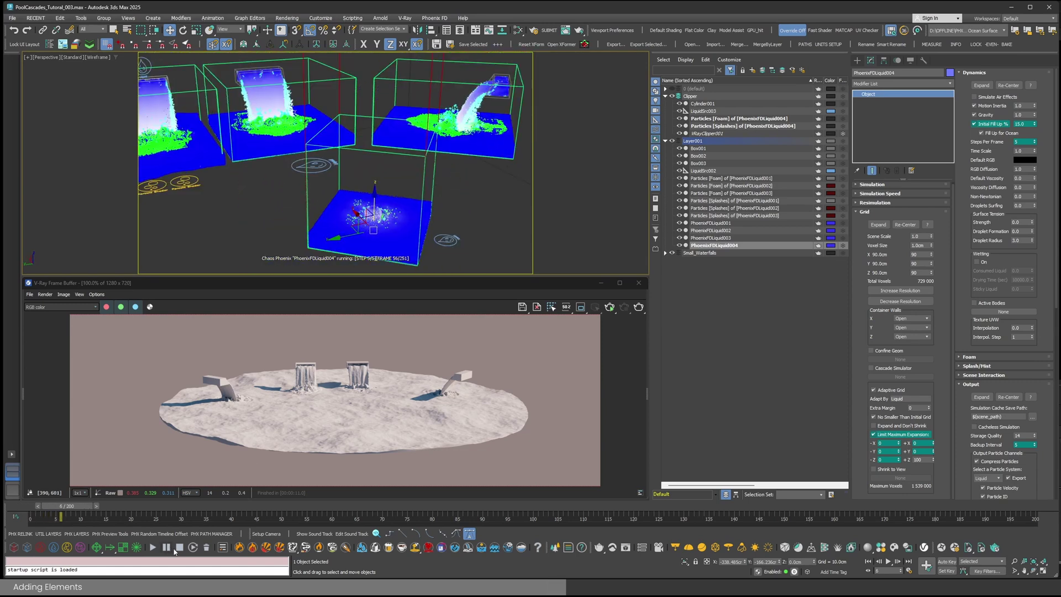
- Delete PhoenixFDLiquid004's simulation cache and restart the simulation with its start frame set to Timeline
click(206, 548)
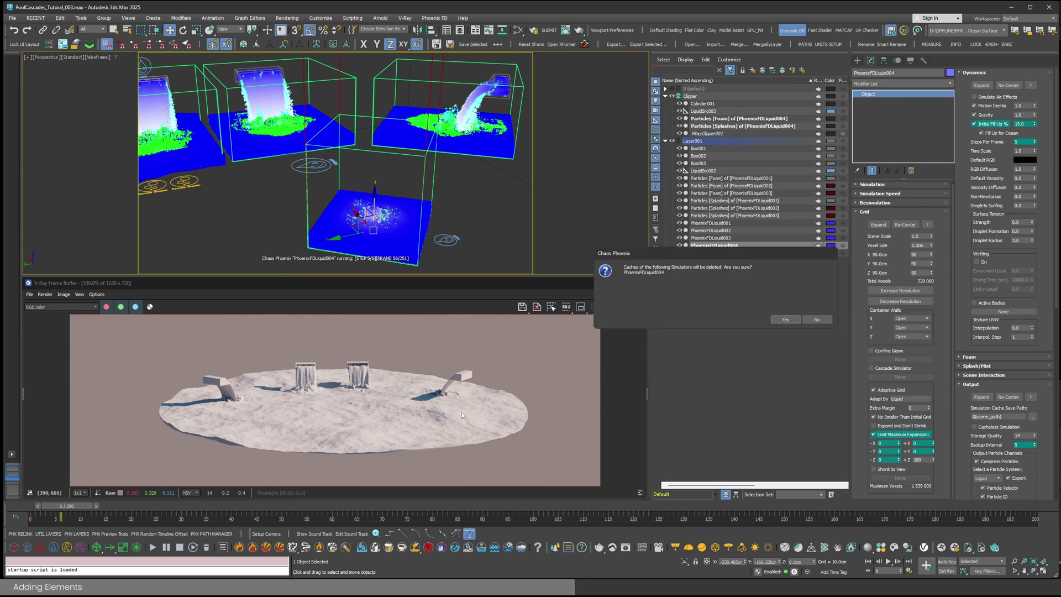
click(780, 320)
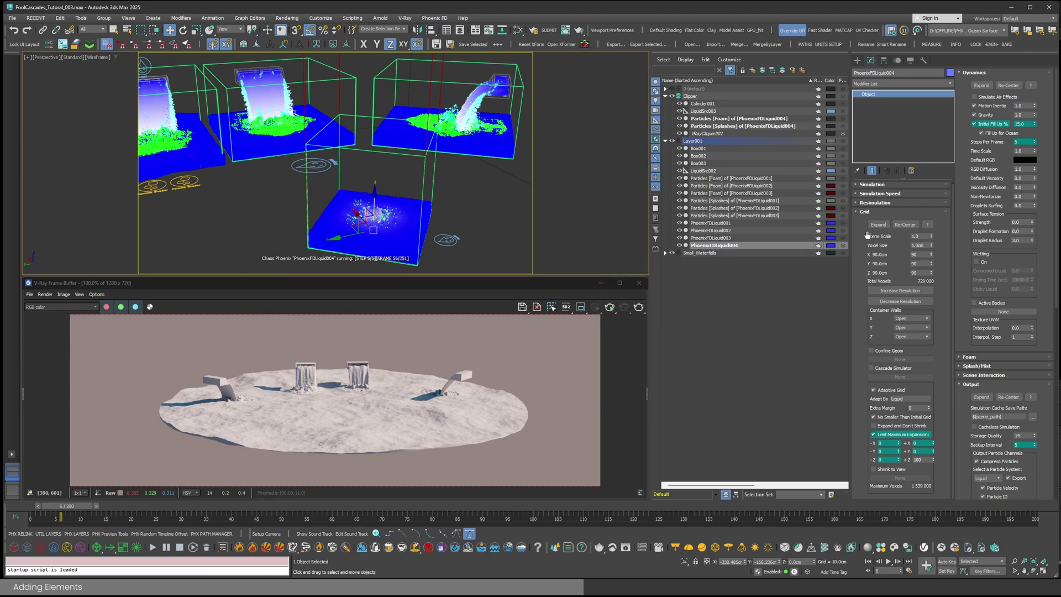
click(882, 188)
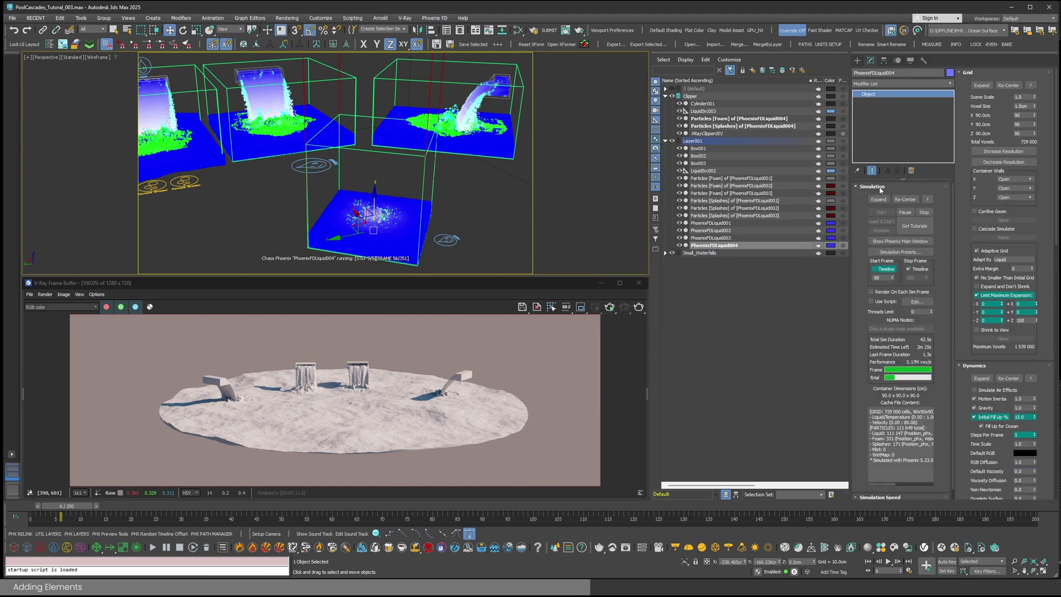
click(875, 270)
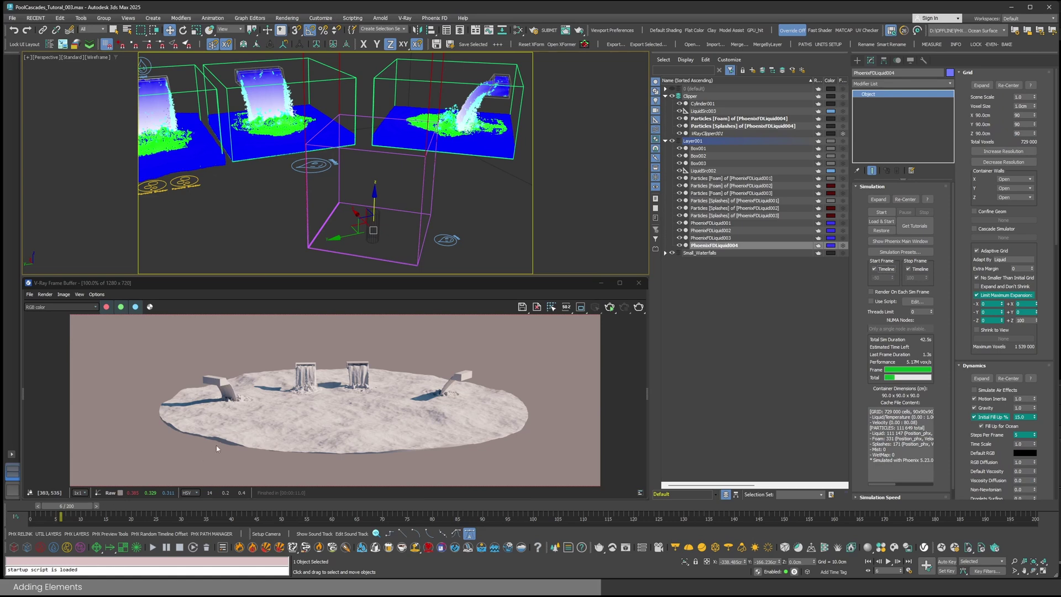
- Set the cylinder's liquid source to an outgoing velocity of 200 cm while simulating and inspect the jet
click(446, 240)
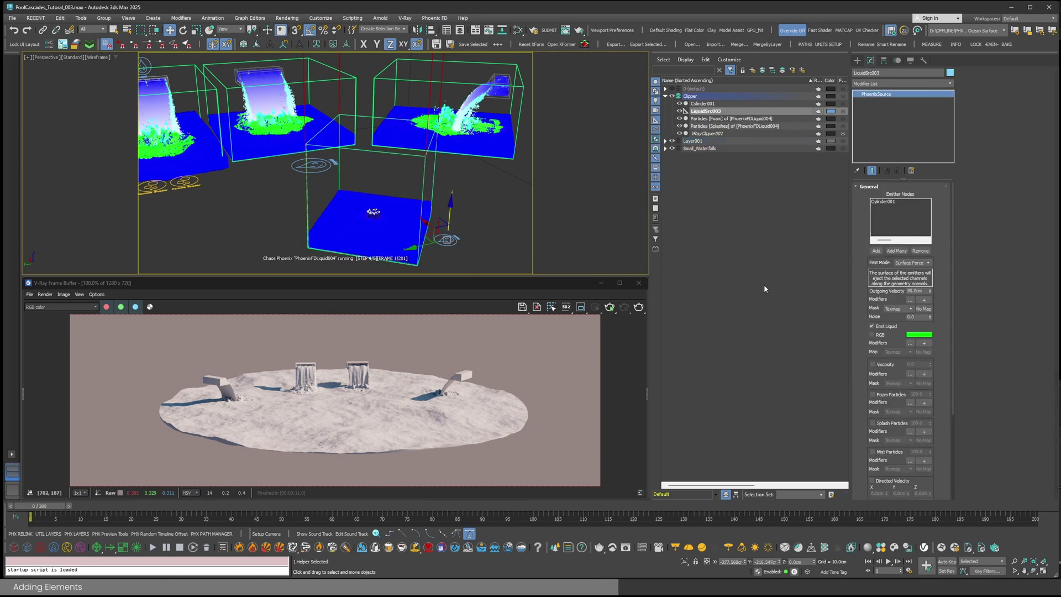
click(915, 291)
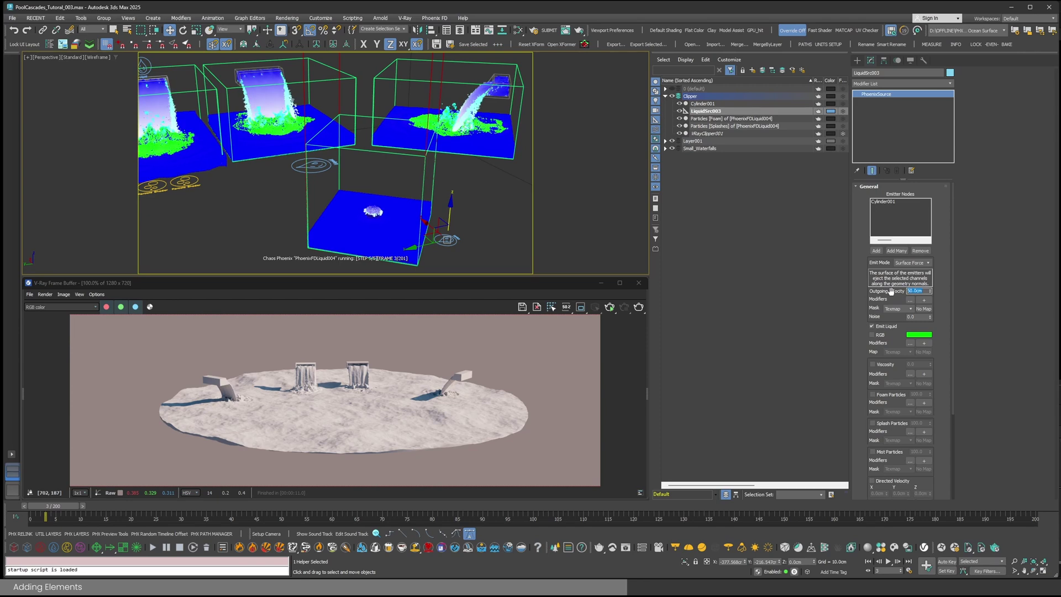
text(200)
key(Return)
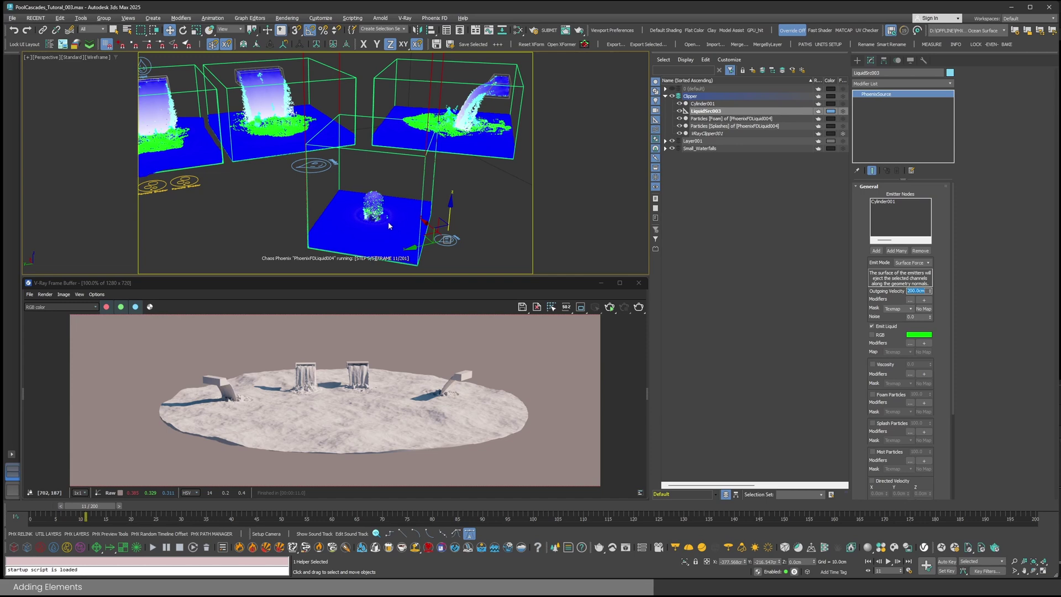
alt+middle_drag(388, 221, 380, 222)
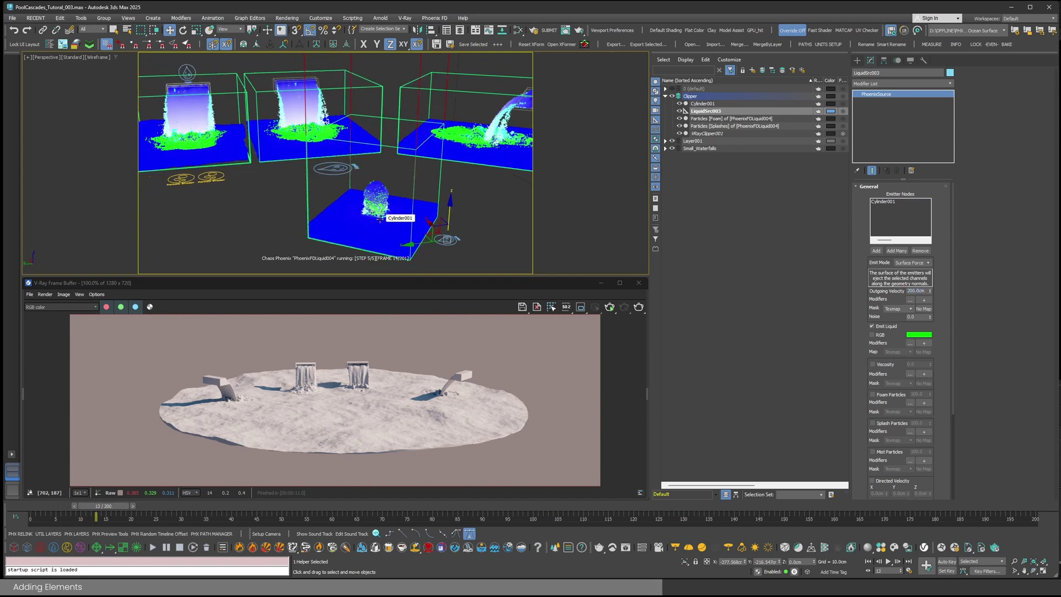
- Raise the liquid source's outgoing velocity to 600 cm and inspect how high the fountain shoots
double_click(916, 291)
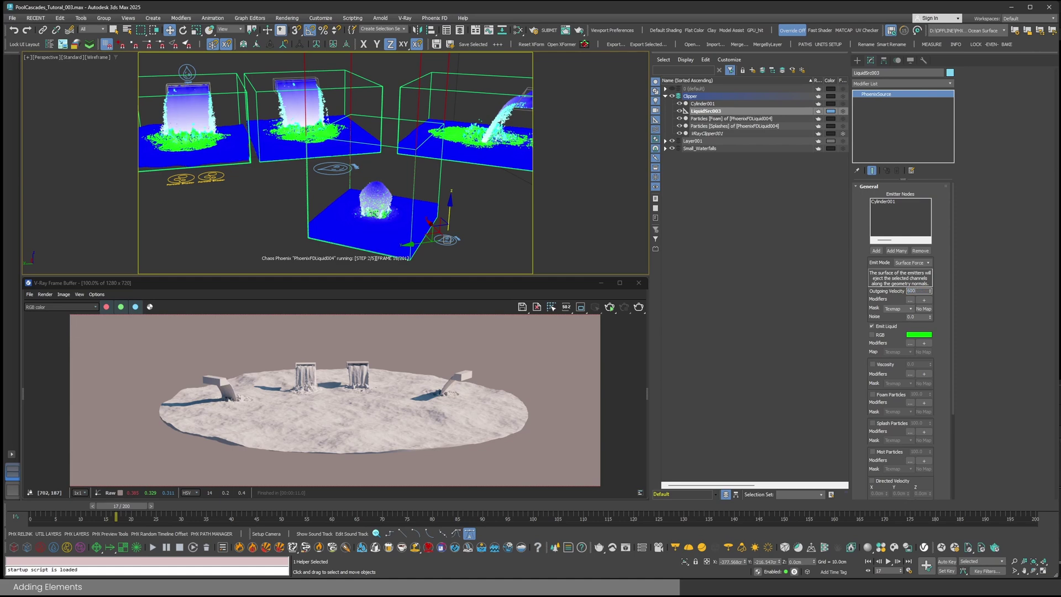
text(600)
key(Return)
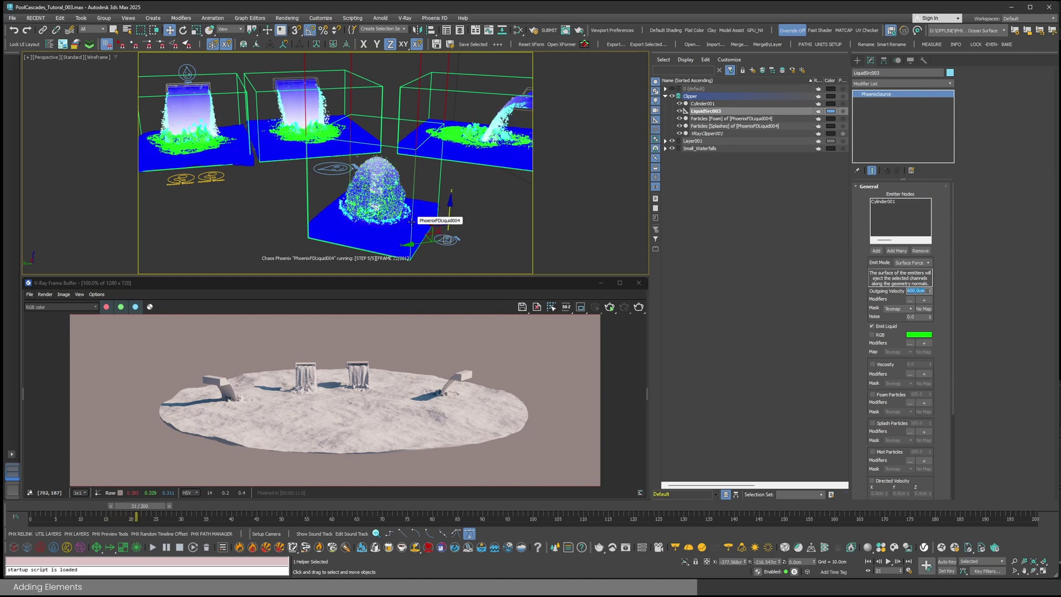
scroll(404, 224, down, 3)
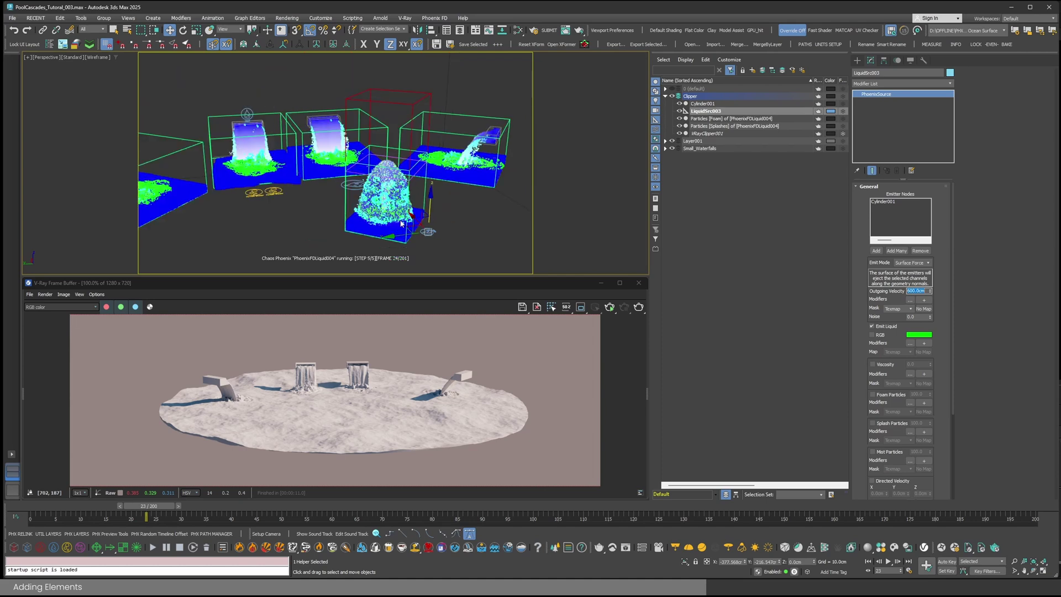
alt+middle_drag(404, 223, 387, 226)
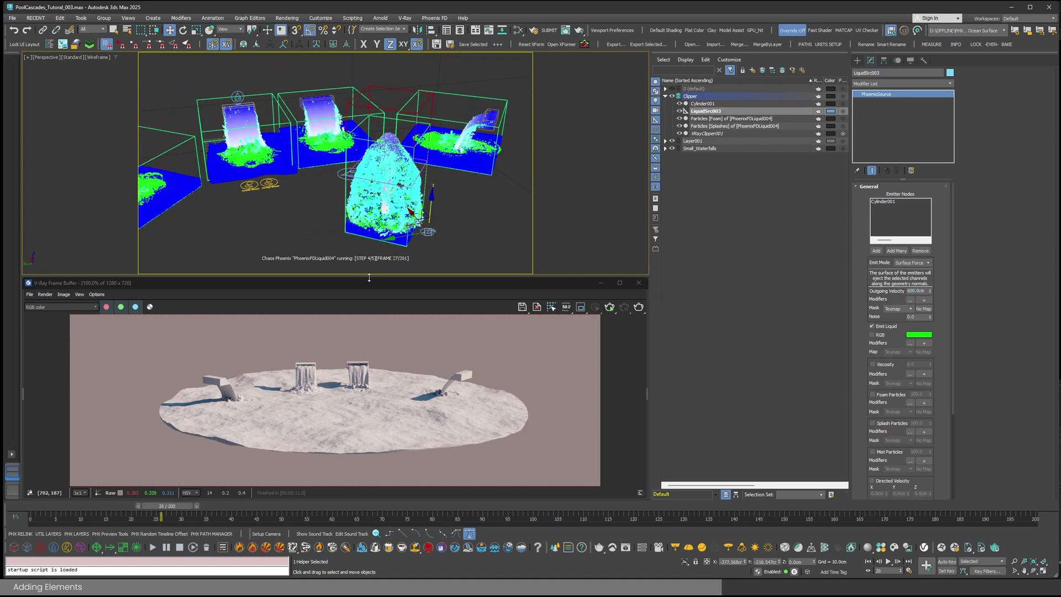
- Stop the simulation, set the liquid source's outgoing velocity to 300 cm and simulate PhoenixFDLiquid004 again
click(180, 550)
double_click(925, 290)
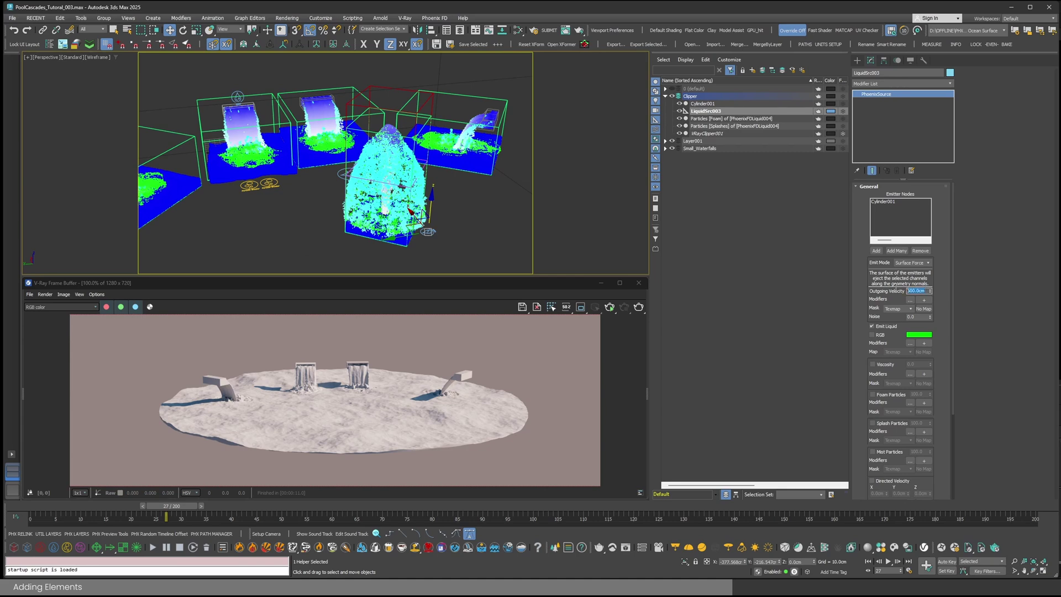
text(3)
click(154, 549)
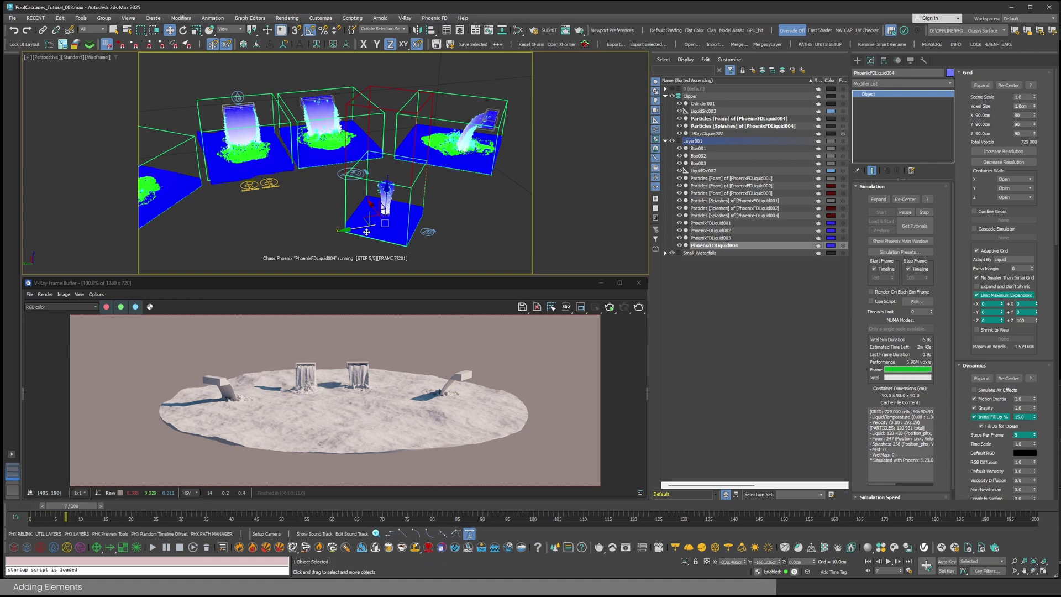
- Stop the simulation and scale the emitter cylinder down in X and Y to make it thinner
scroll(388, 218, up, 1)
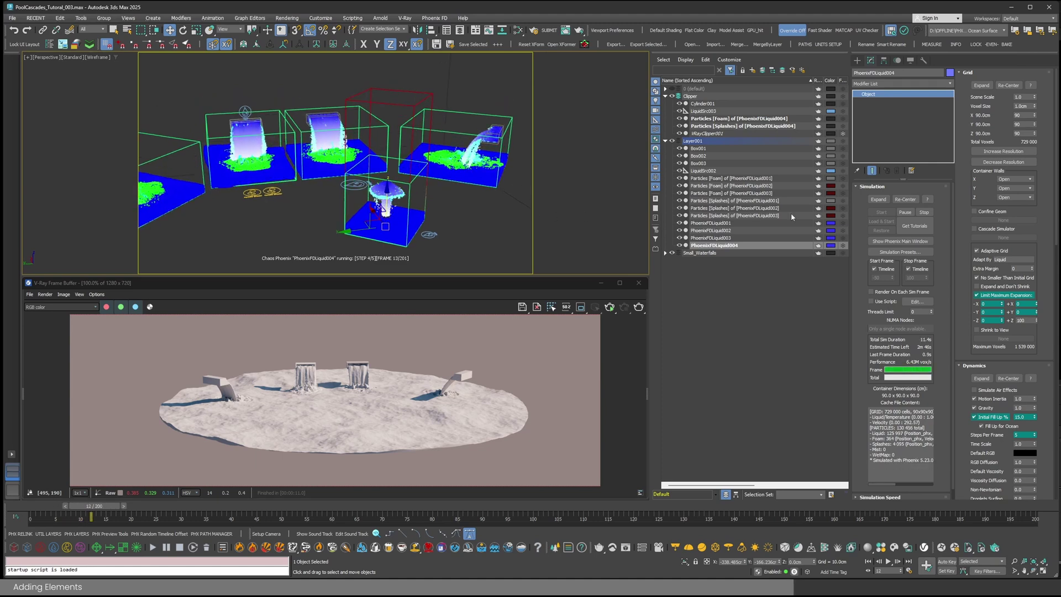
click(924, 212)
scroll(383, 212, up, 4)
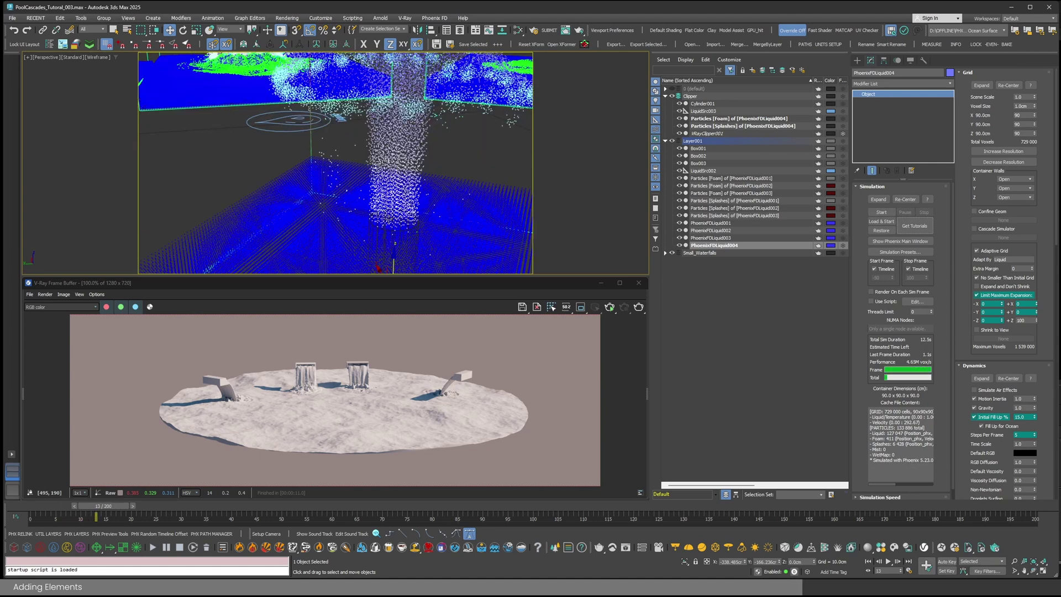
scroll(401, 234, down, 2)
click(396, 261)
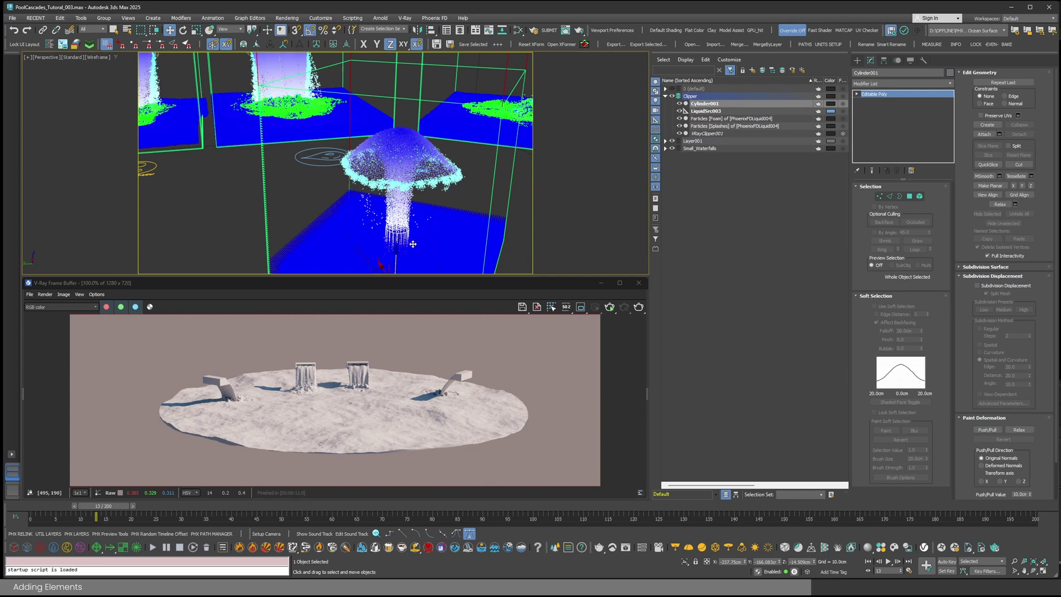
key(r)
middle_drag(402, 251, 404, 219)
drag(394, 243, 415, 223)
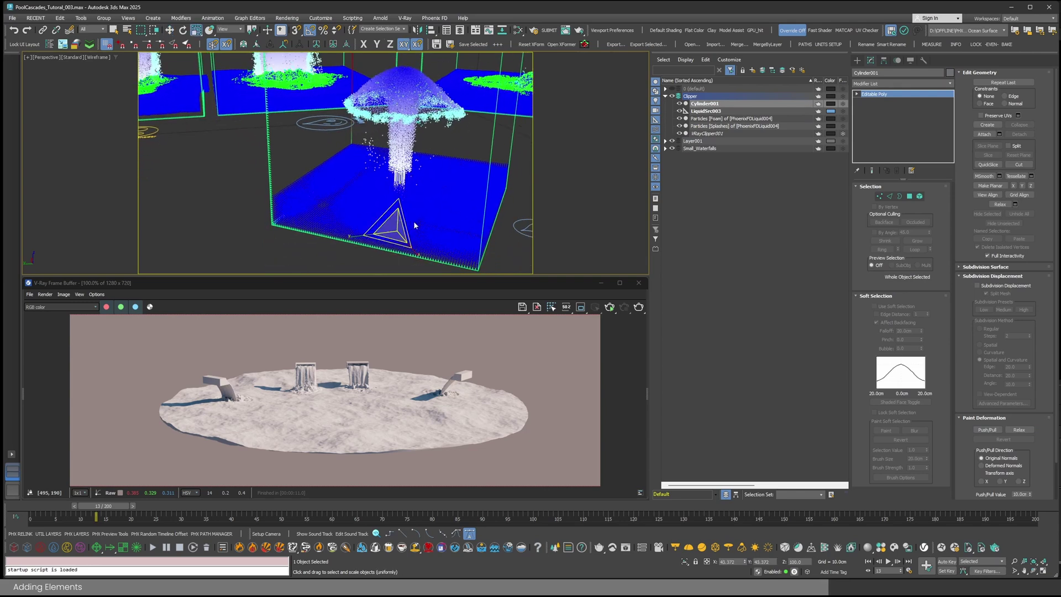
alt+middle_drag(390, 229, 408, 229)
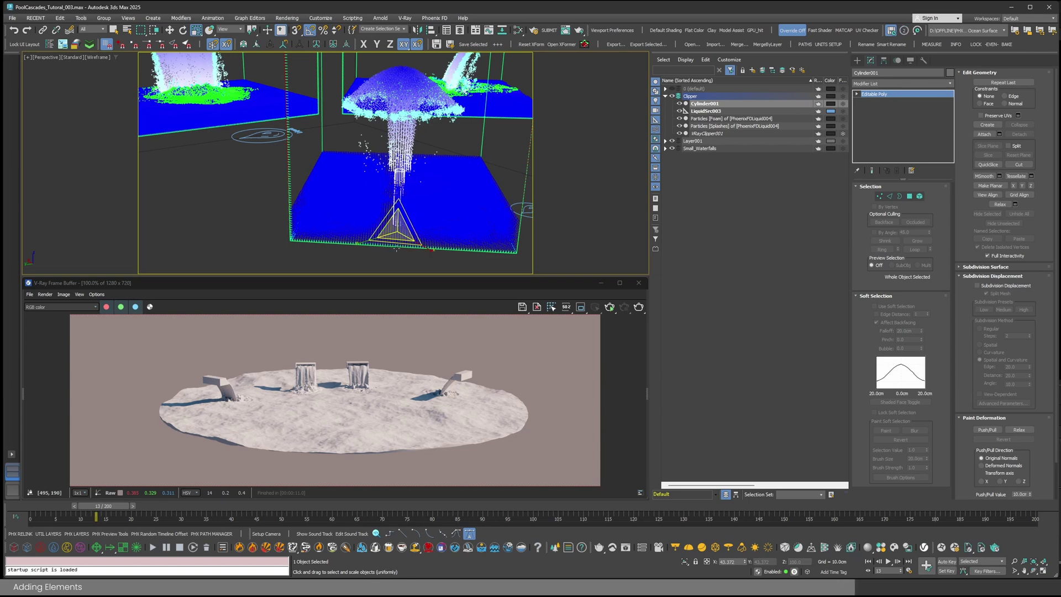
alt+middle_drag(399, 248, 486, 180)
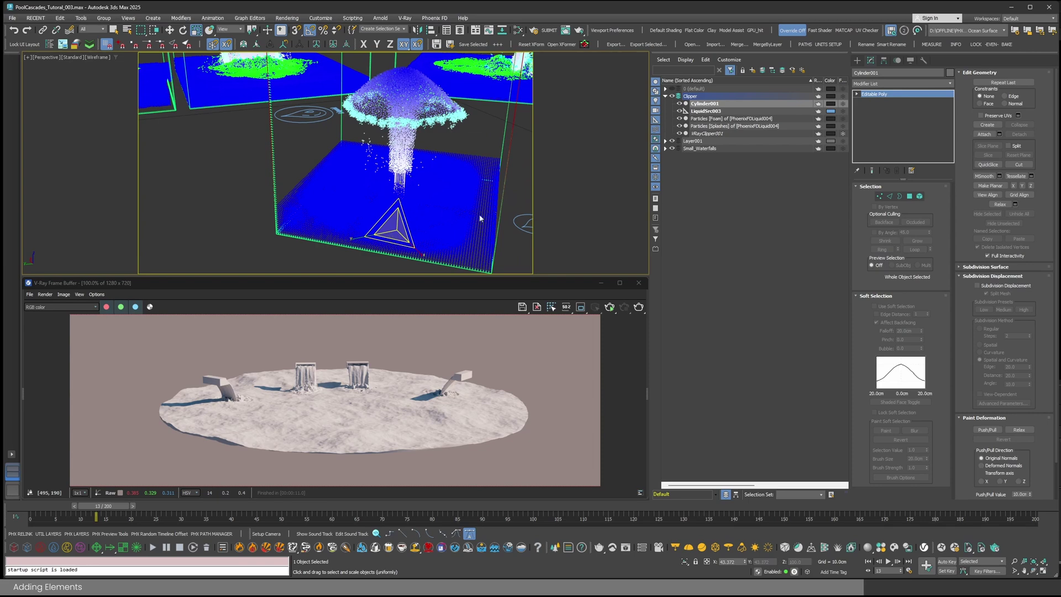
- Set the cylinder's liquid source to an outgoing velocity of 500 cm and simulate PhoenixFDLiquid004 again
click(519, 227)
scroll(514, 228, down, 4)
middle_drag(505, 235, 437, 232)
click(917, 291)
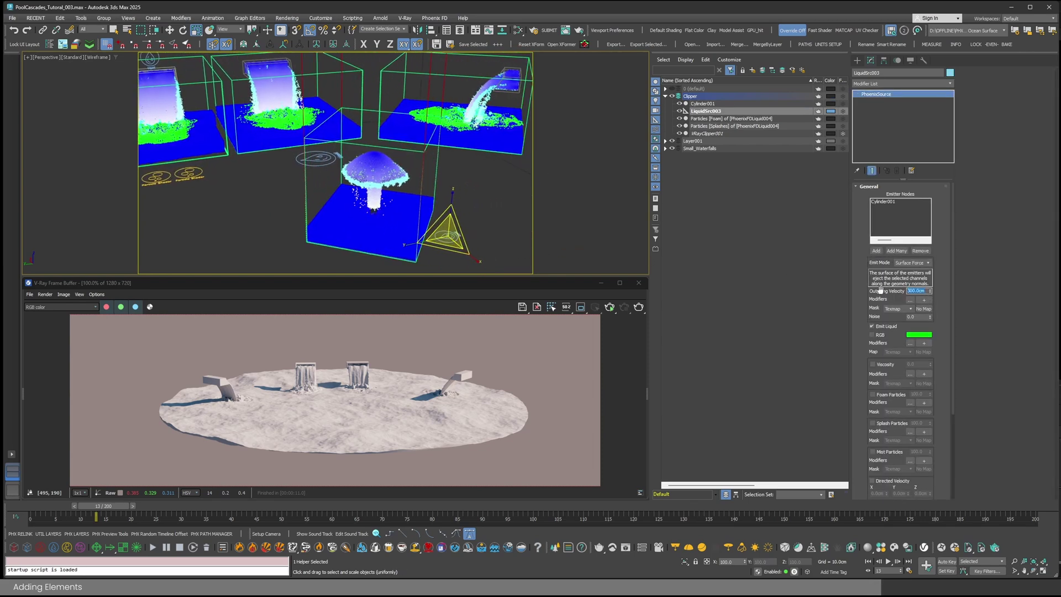
text(5)
click(151, 547)
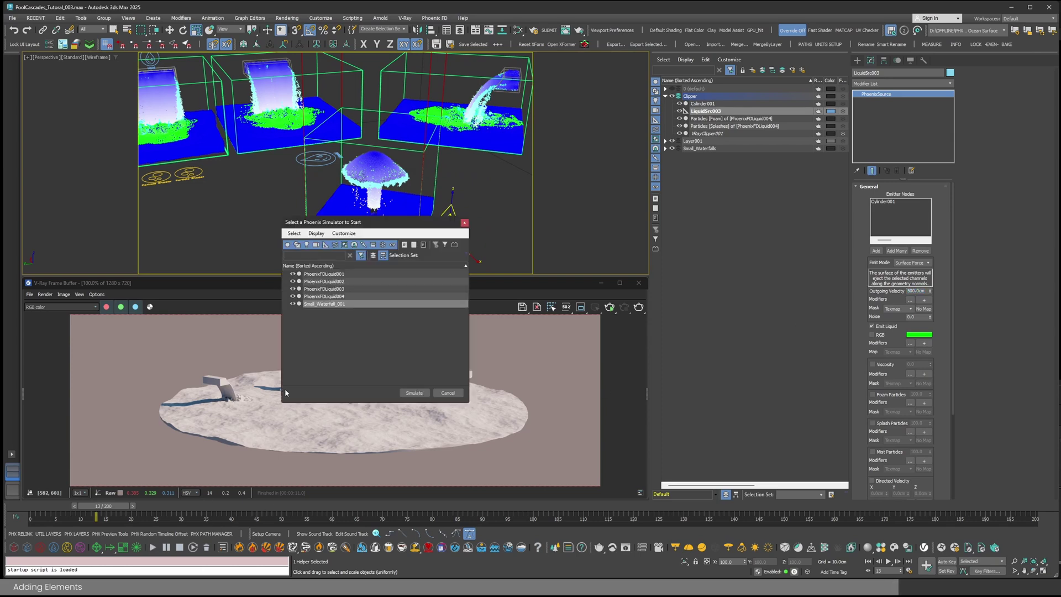
click(320, 305)
click(415, 393)
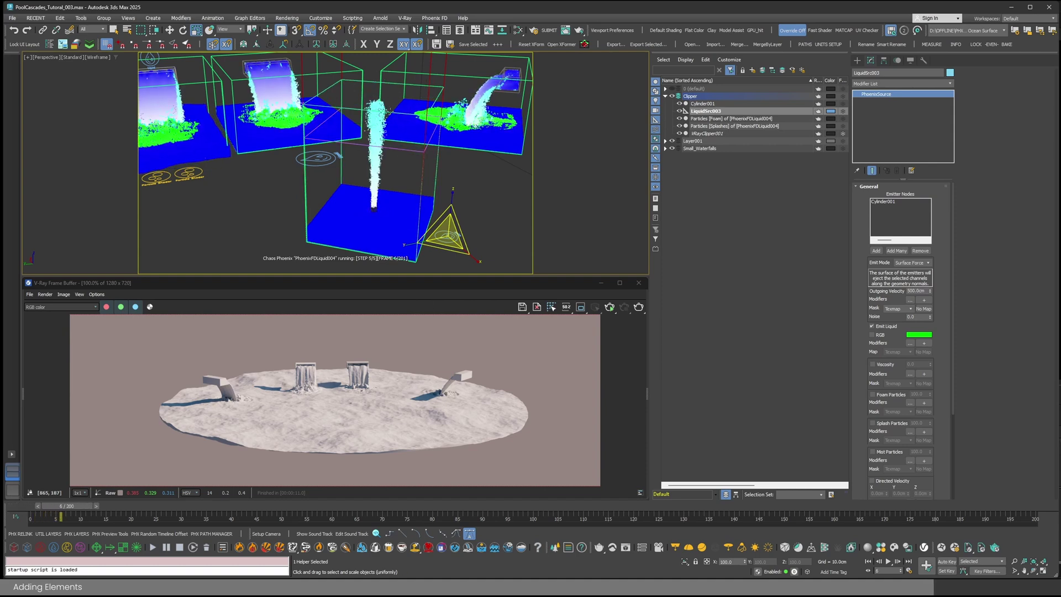
- Inspect the running fountain and render a test frame from the perspective view, cancelling the render once it has been checked
scroll(387, 164, down, 4)
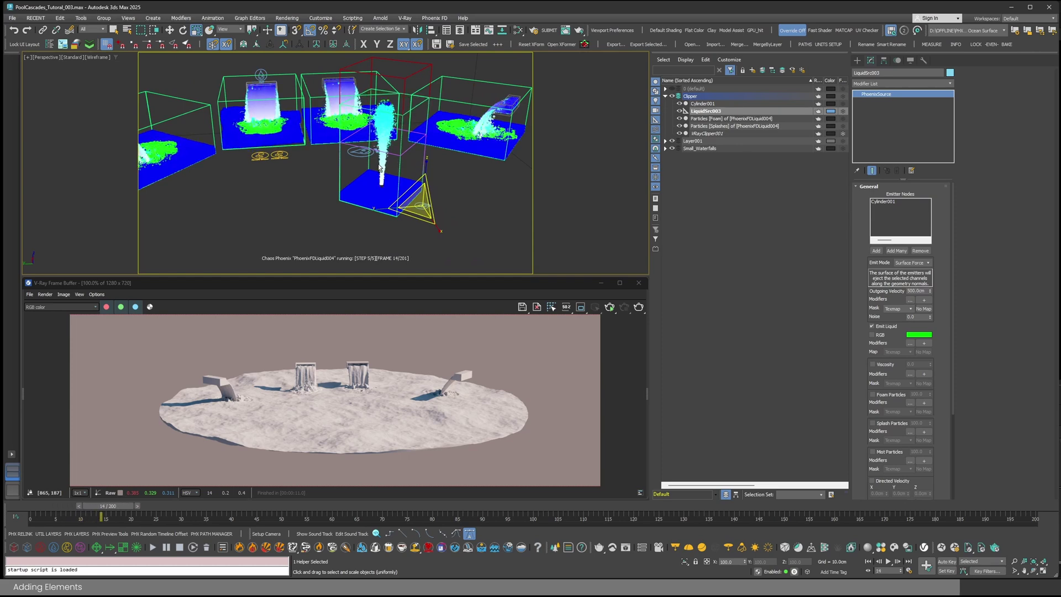
alt+middle_drag(380, 166, 396, 210)
key(q)
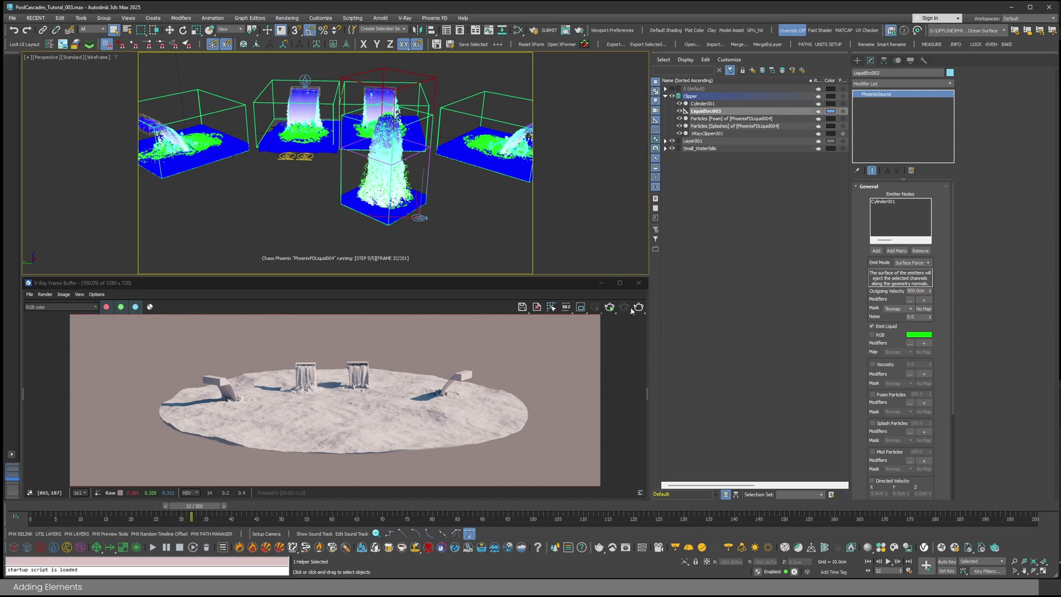
click(639, 307)
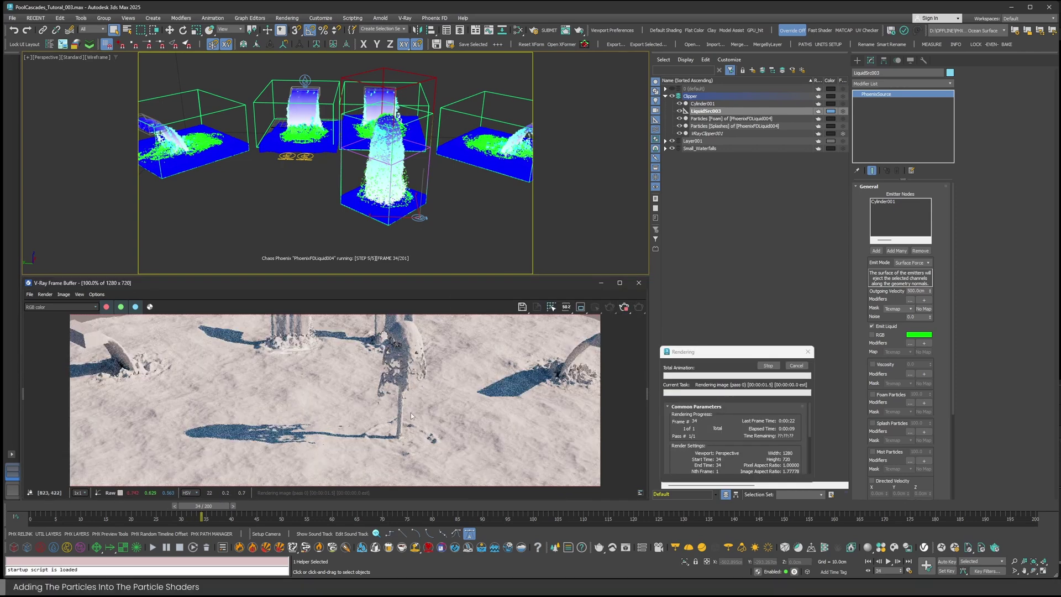
scroll(402, 410, down, 1)
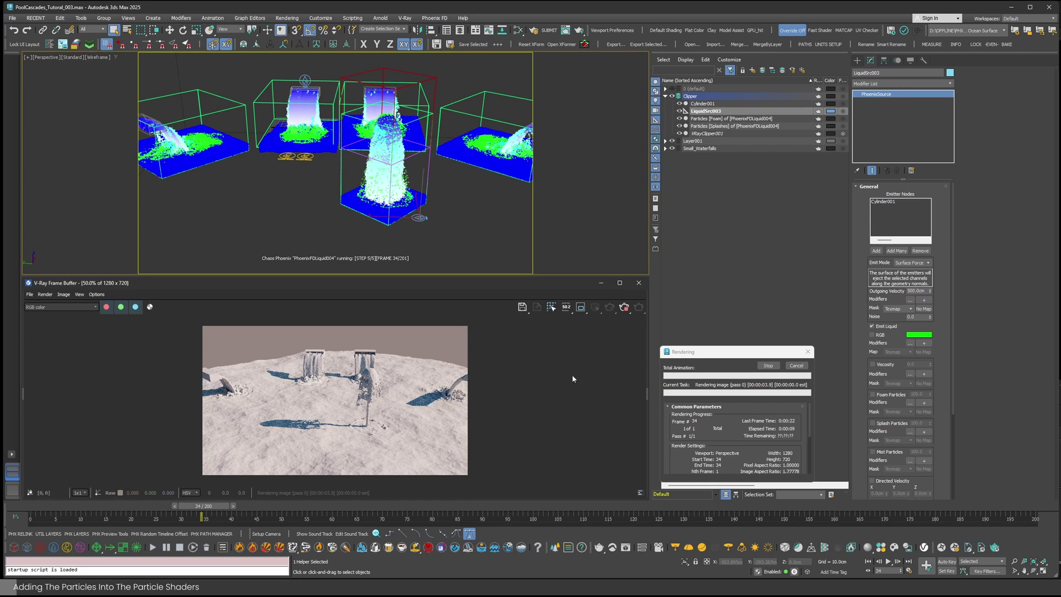
click(796, 366)
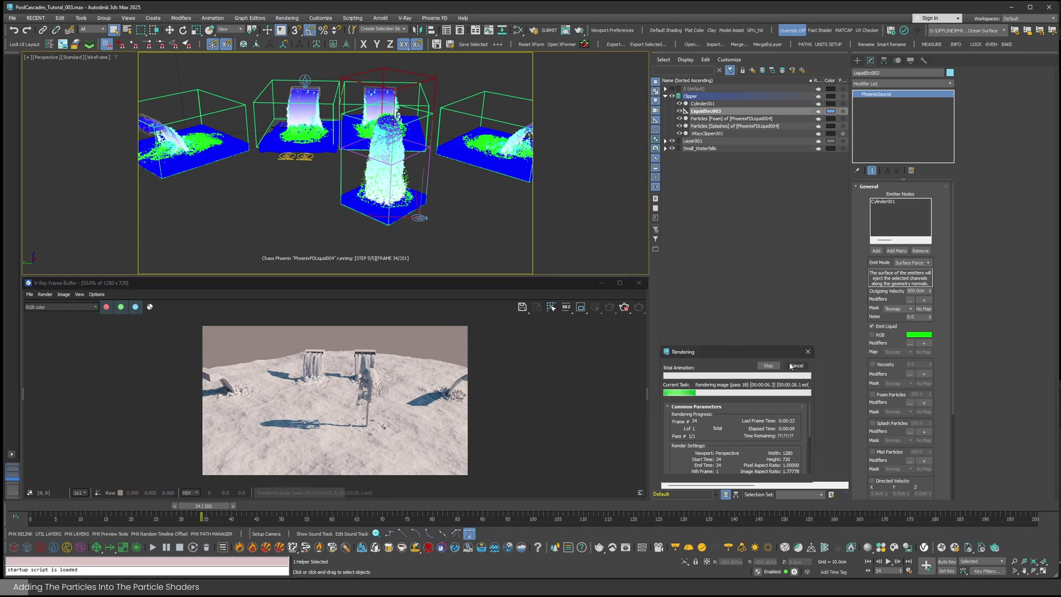
- Pause the fountain simulation and select the foam particle shader in the scene
alt+middle_drag(343, 202, 392, 205)
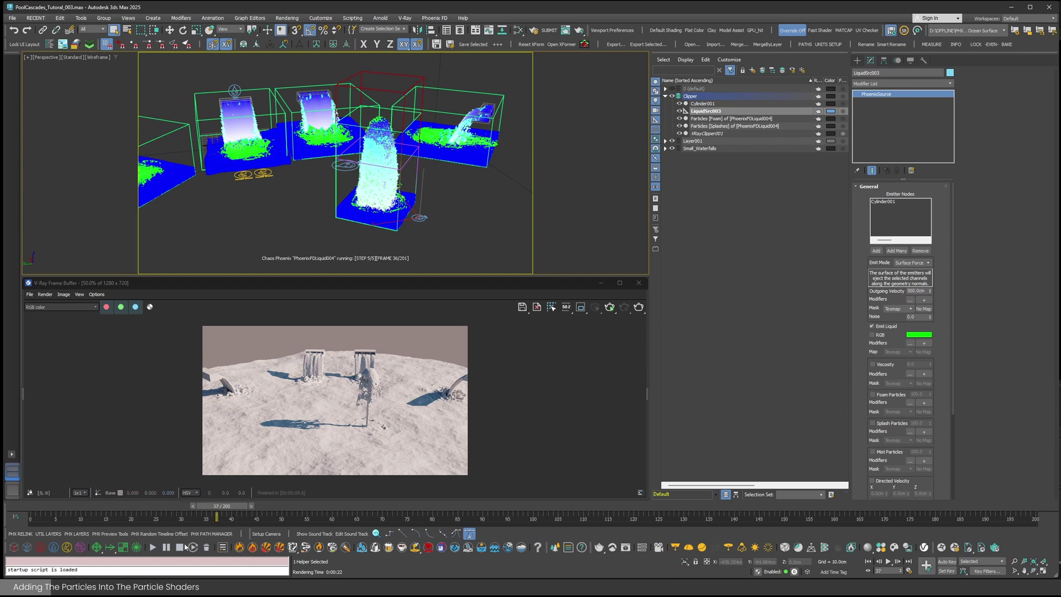
click(167, 548)
alt+middle_drag(271, 214, 332, 211)
click(238, 166)
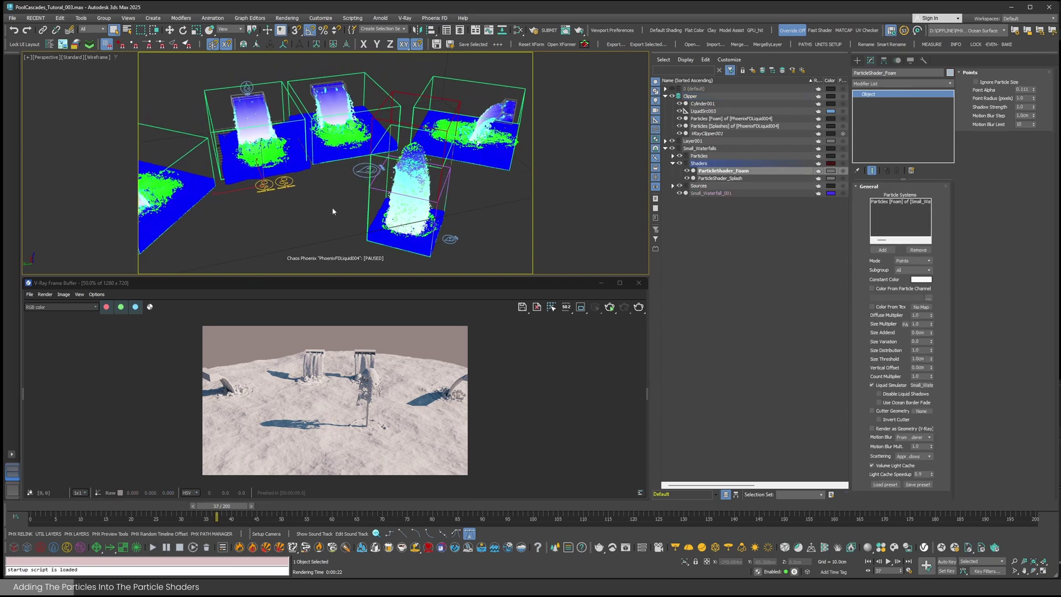
- Move the foam and splash particle groups of PhoenixFDLiquid004 into Layer001
click(666, 141)
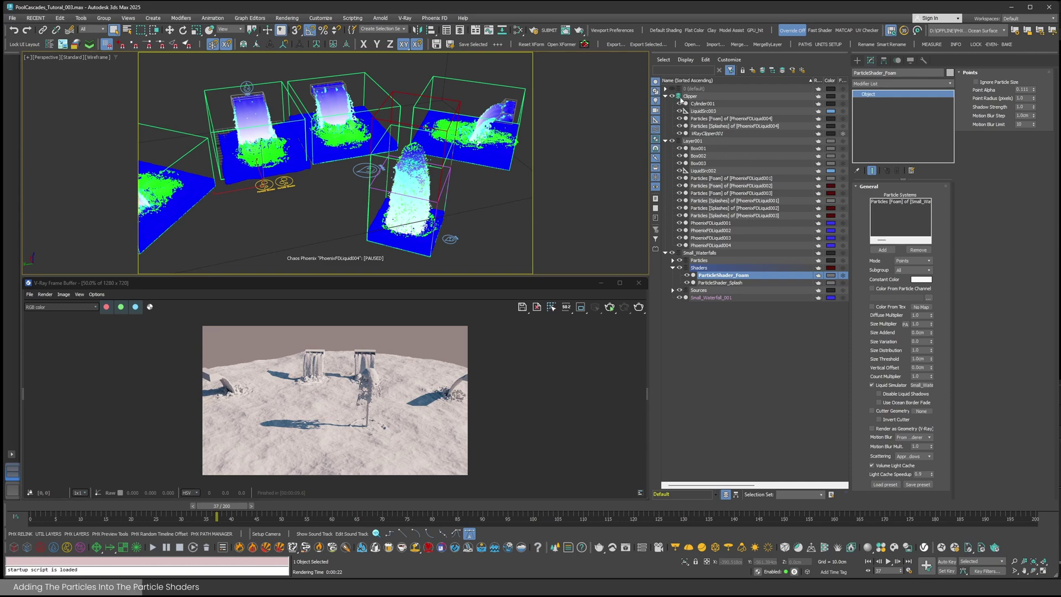
click(713, 126)
ctrl+click(713, 120)
drag(713, 122, 694, 142)
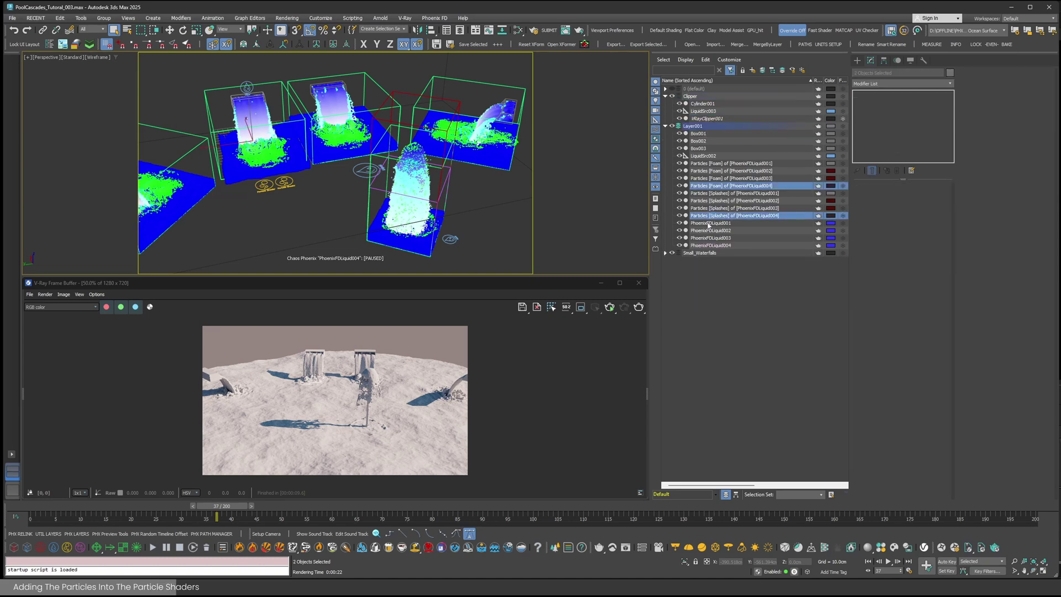
- Add the foam particle groups of PhoenixFDLiquid001 through PhoenixFDLiquid004 to ParticleShader_Foam's particle systems
click(666, 253)
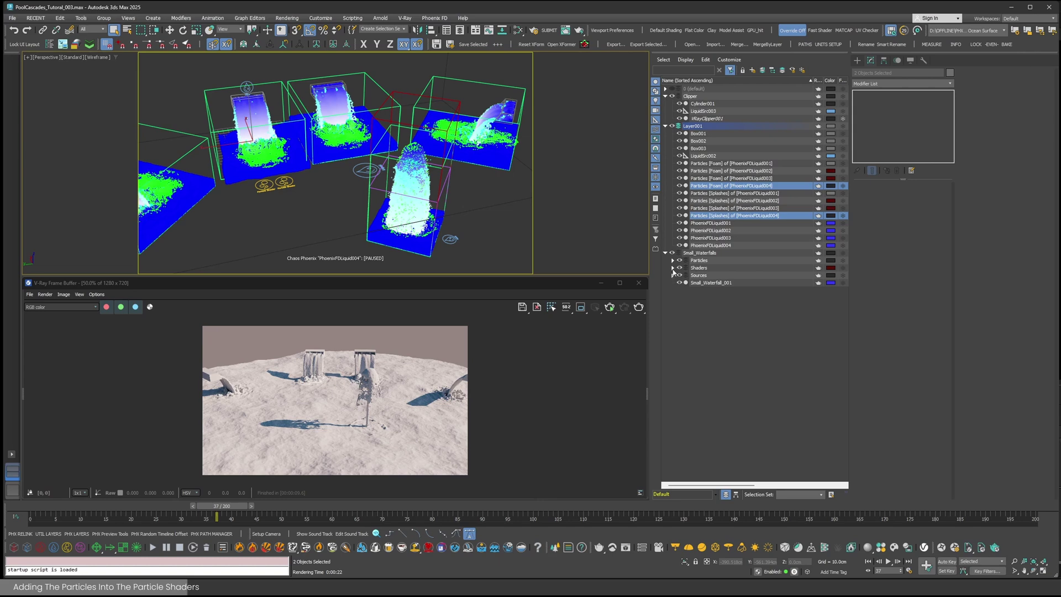
click(673, 268)
click(729, 275)
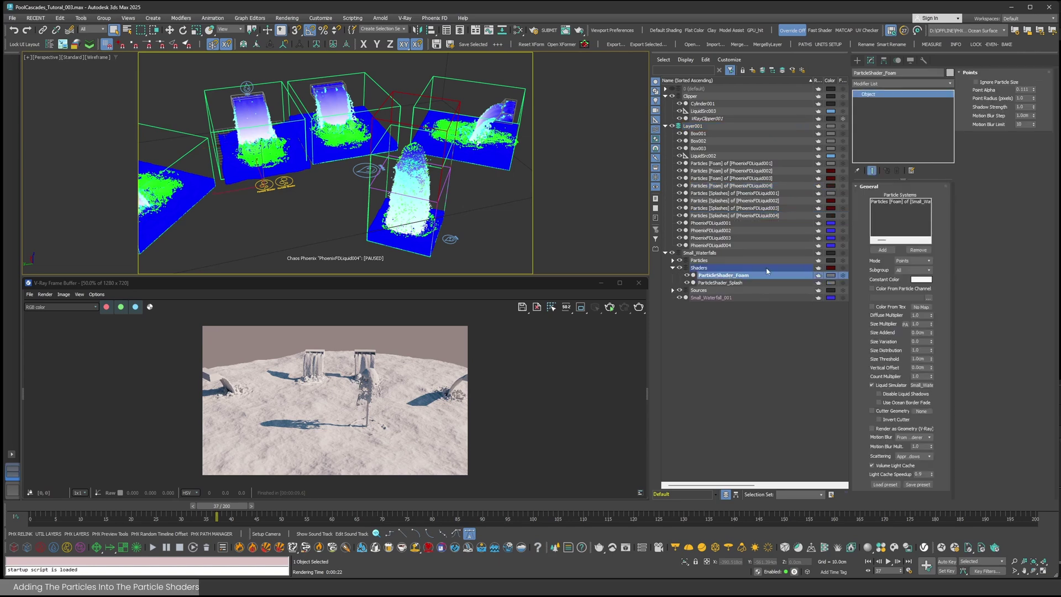
click(883, 250)
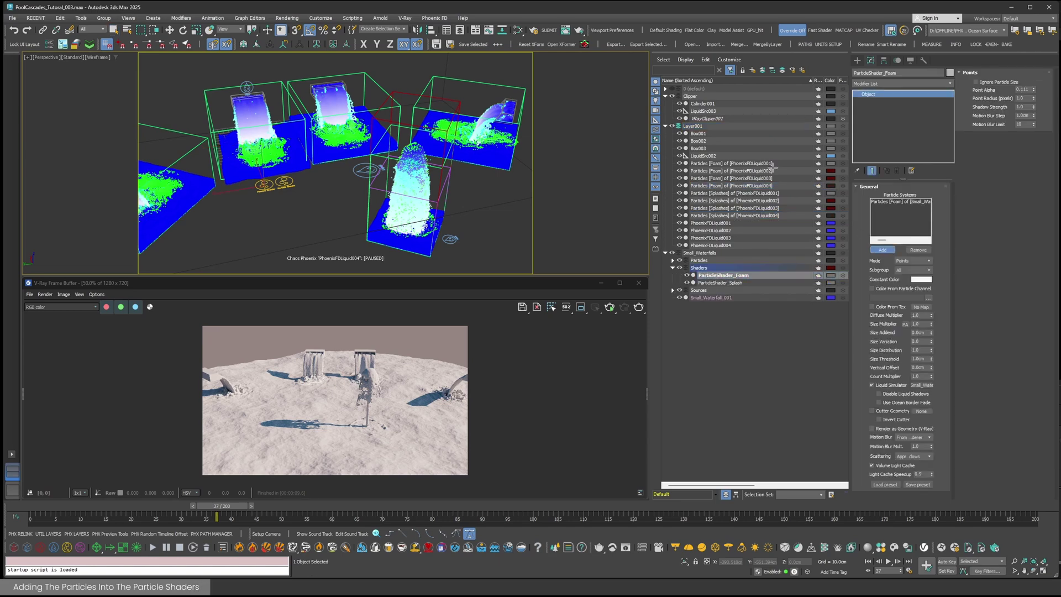
click(767, 171)
click(879, 250)
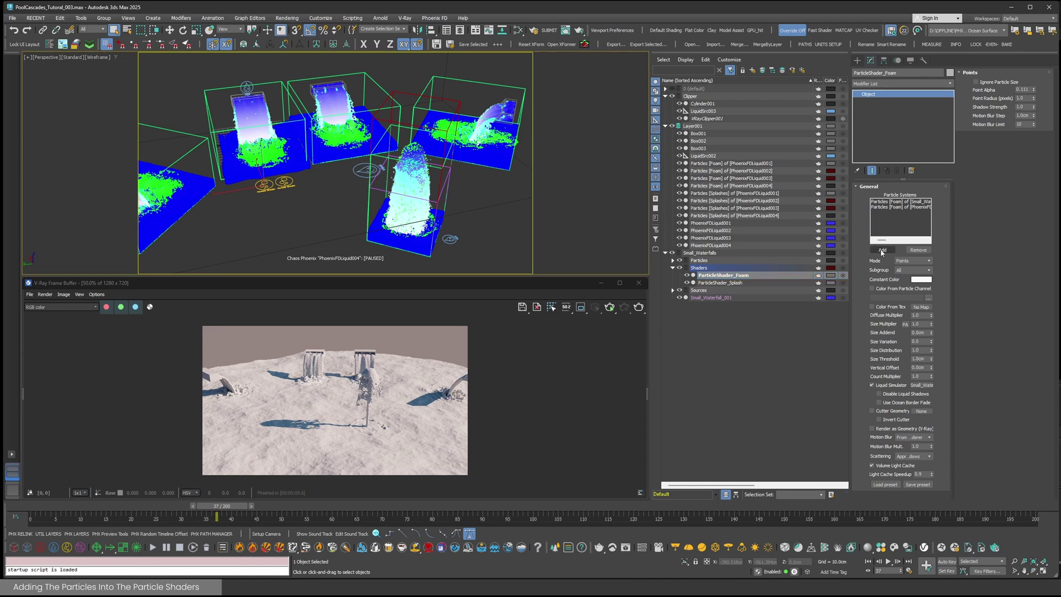
click(775, 163)
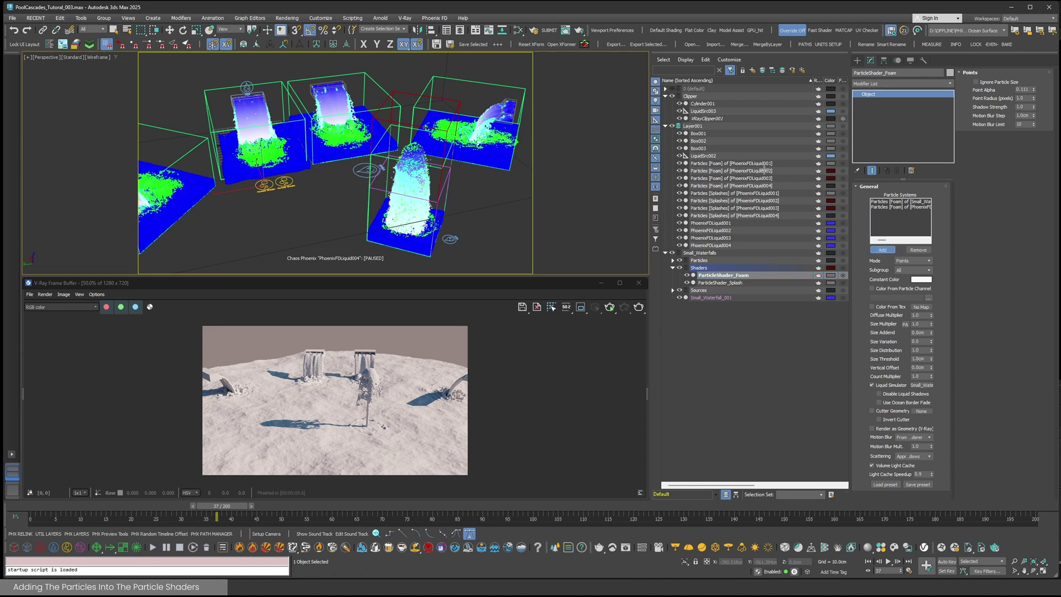
click(883, 250)
click(766, 178)
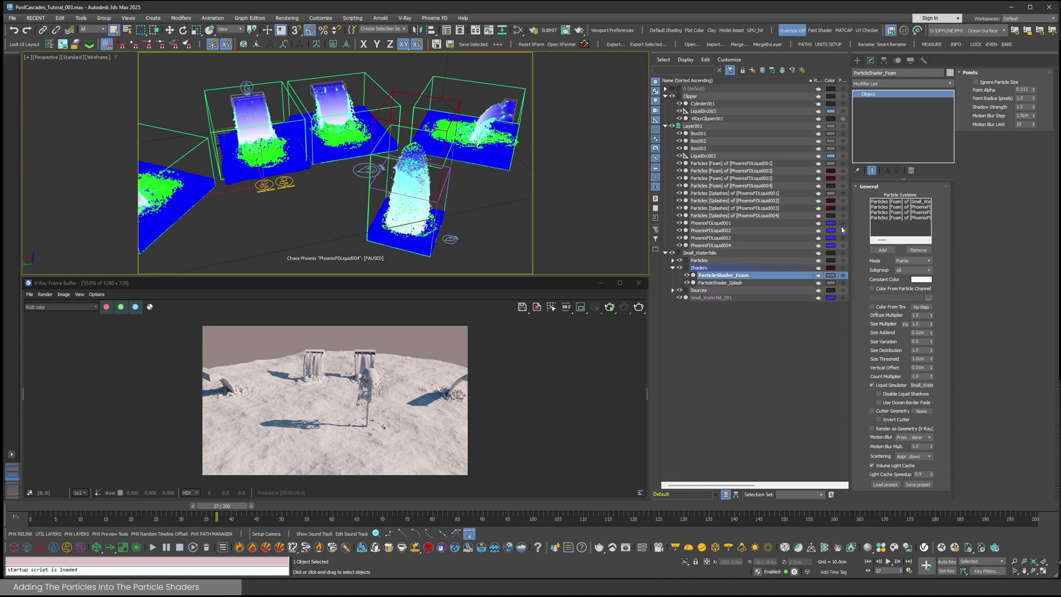
click(882, 249)
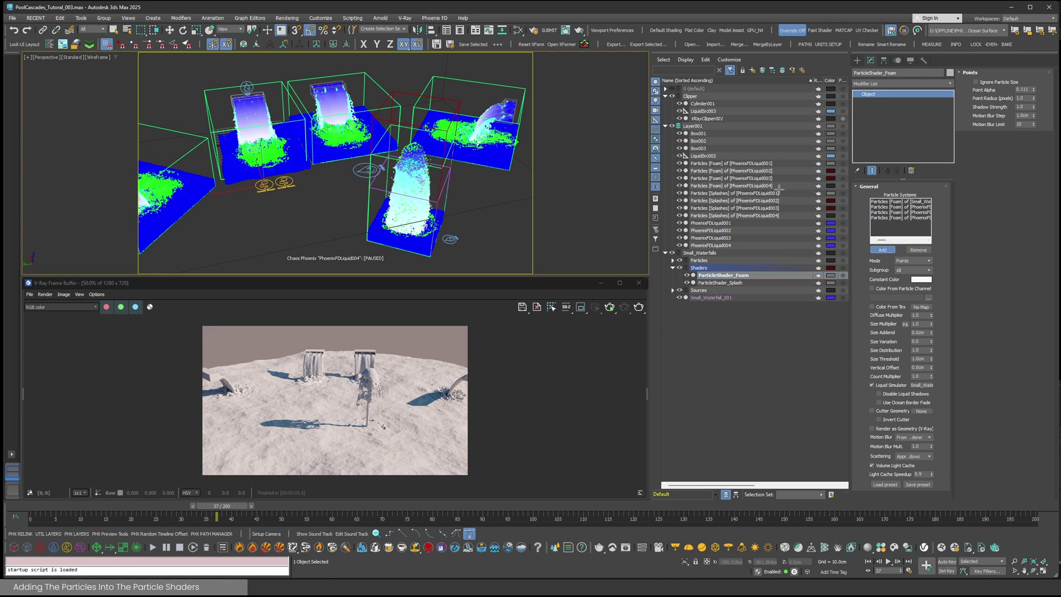
click(765, 187)
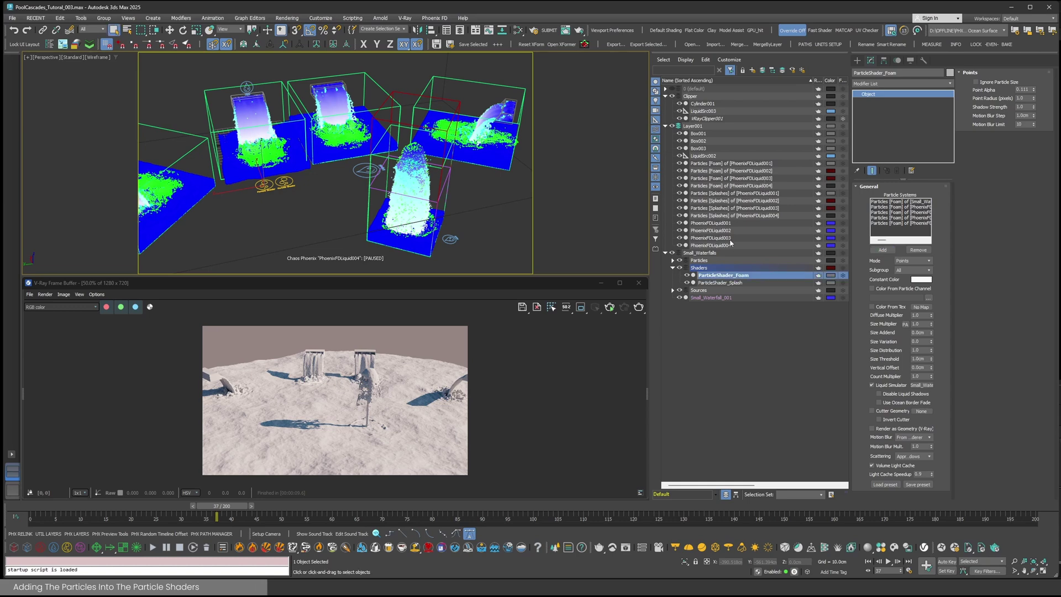
- Hide the simulators PhoenixFDLiquid001 through PhoenixFDLiquid004 and Small_Waterfall_001
click(679, 246)
click(680, 238)
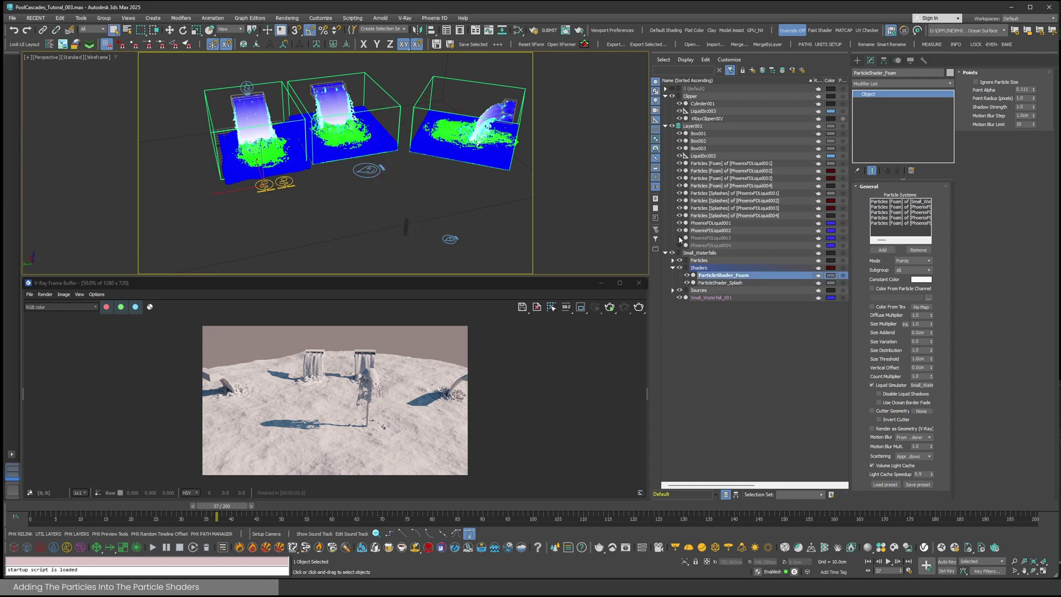
click(679, 231)
click(680, 223)
click(680, 298)
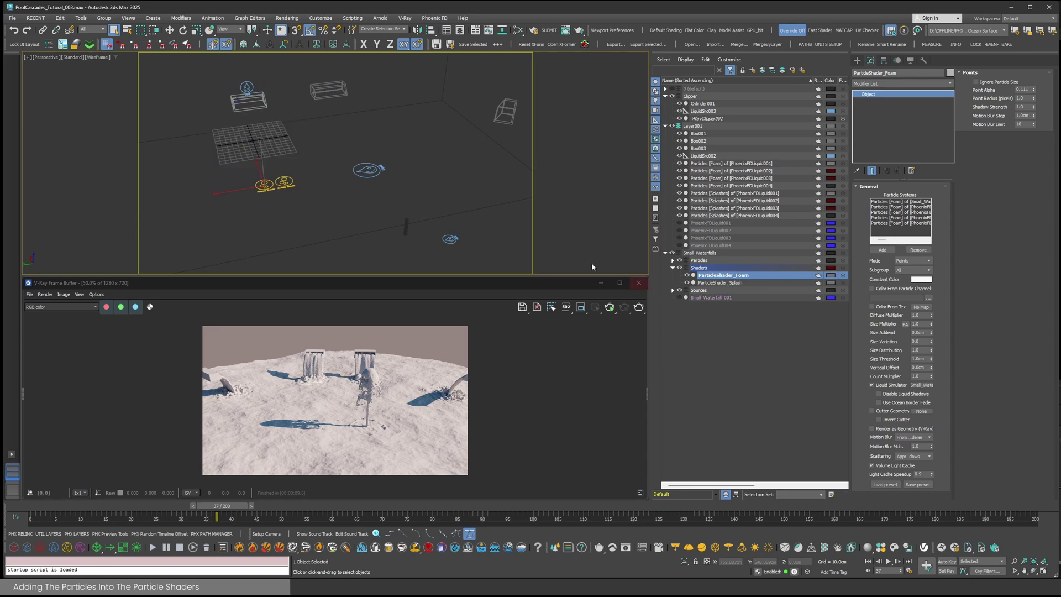
- Render the perspective view without the simulators and examine the foam particles at full size
scroll(429, 193, down, 3)
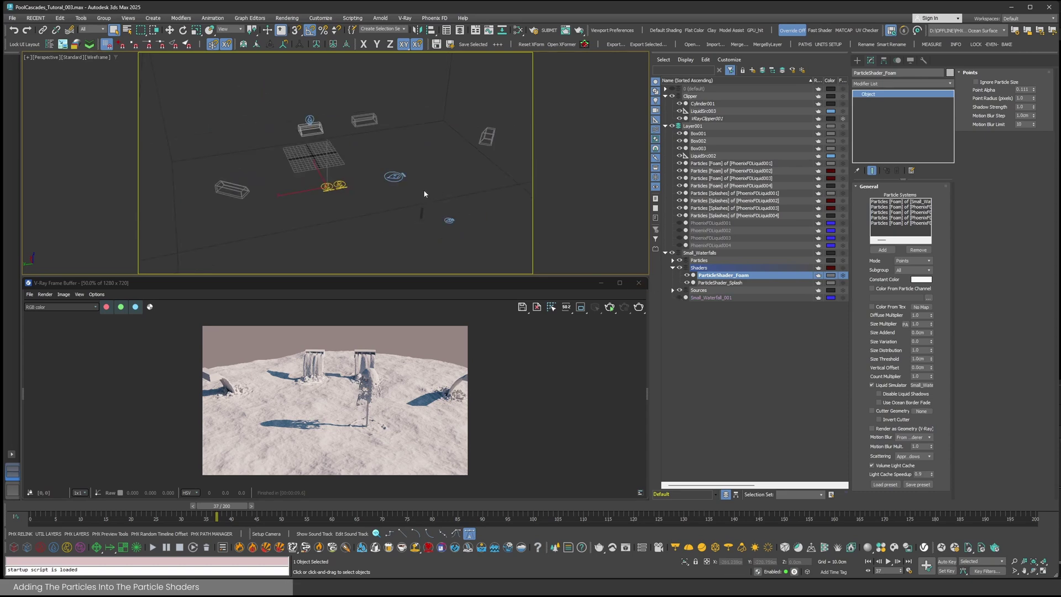
click(638, 308)
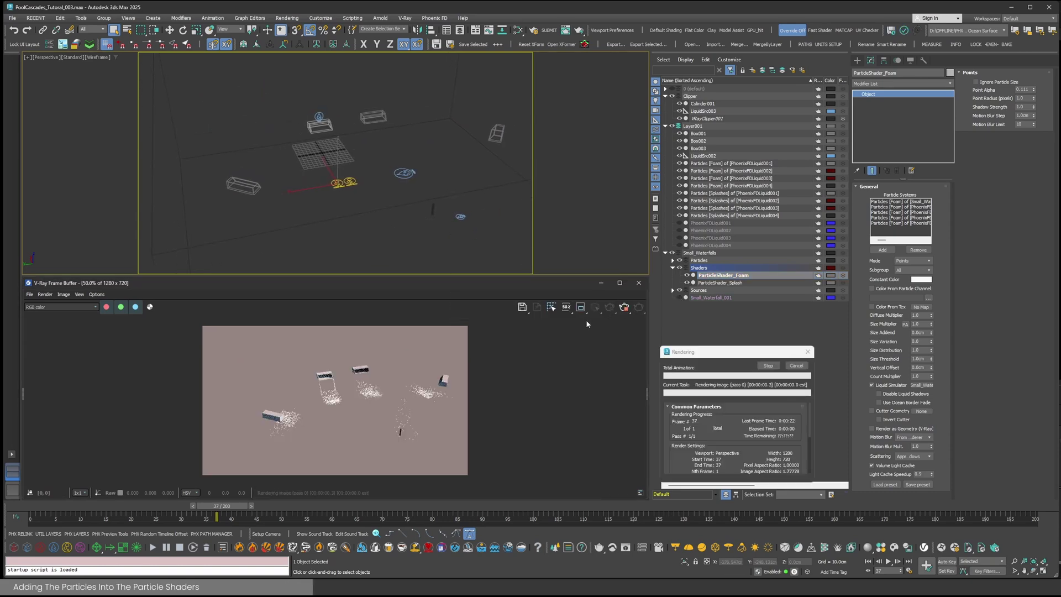
double_click(421, 412)
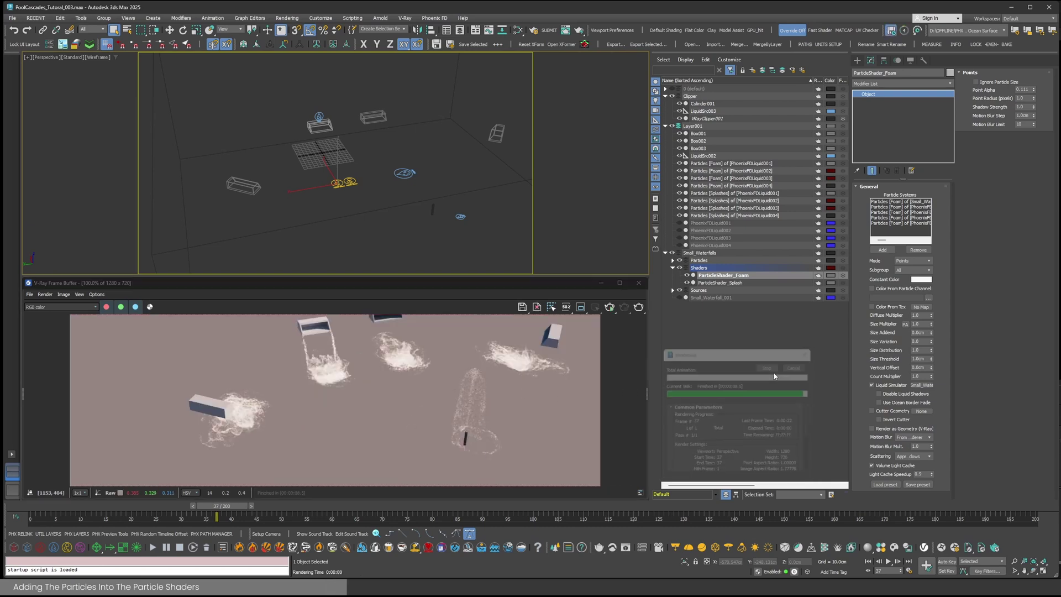
- Add the splash particle groups of PhoenixFDLiquid001 through PhoenixFDLiquid004 to ParticleShader_Splash's particle systems
click(741, 283)
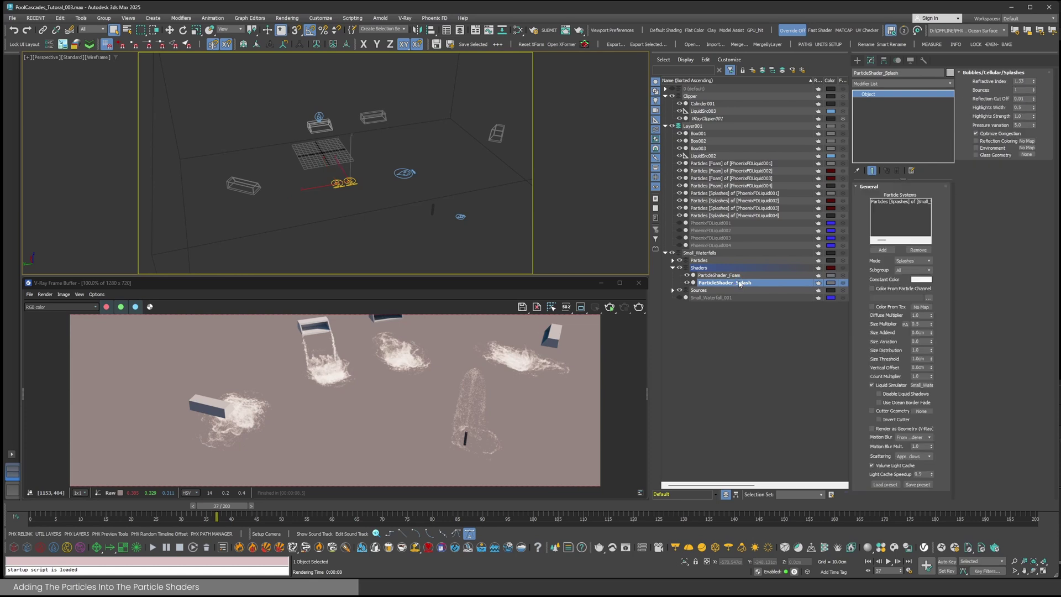
click(882, 250)
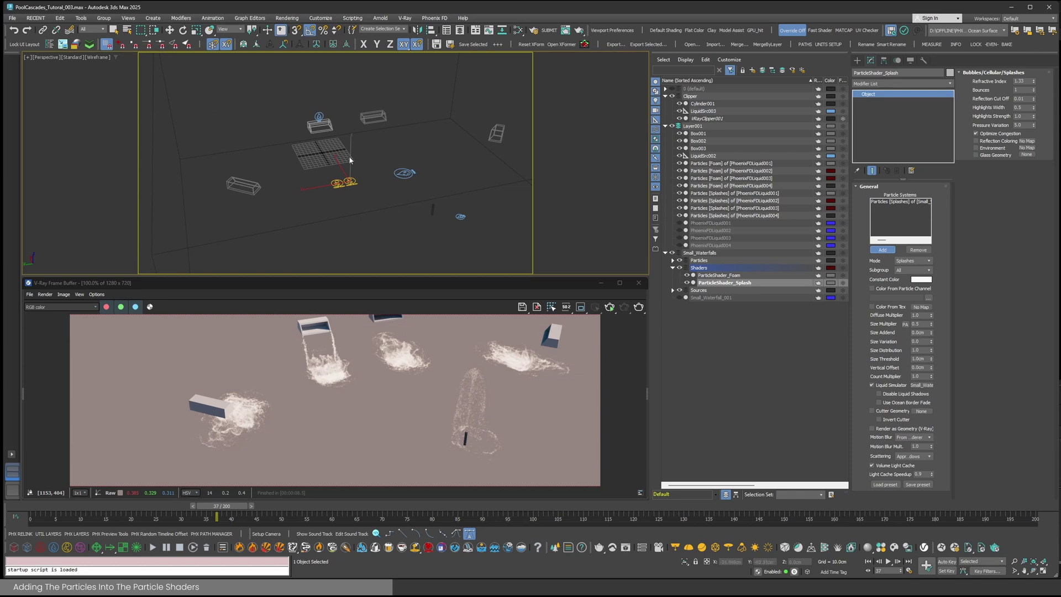
key(h)
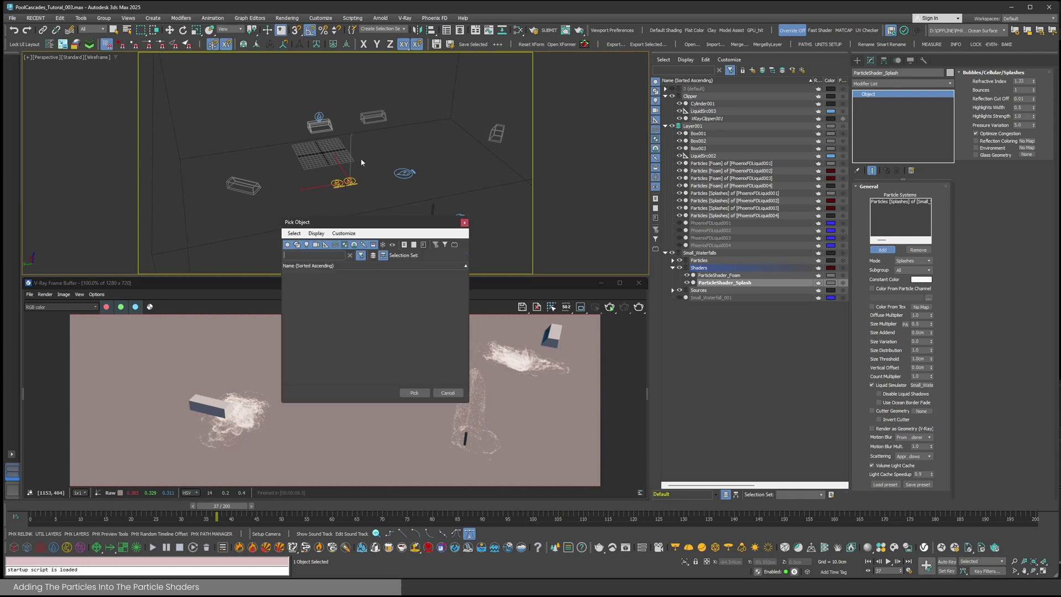
click(394, 246)
click(338, 312)
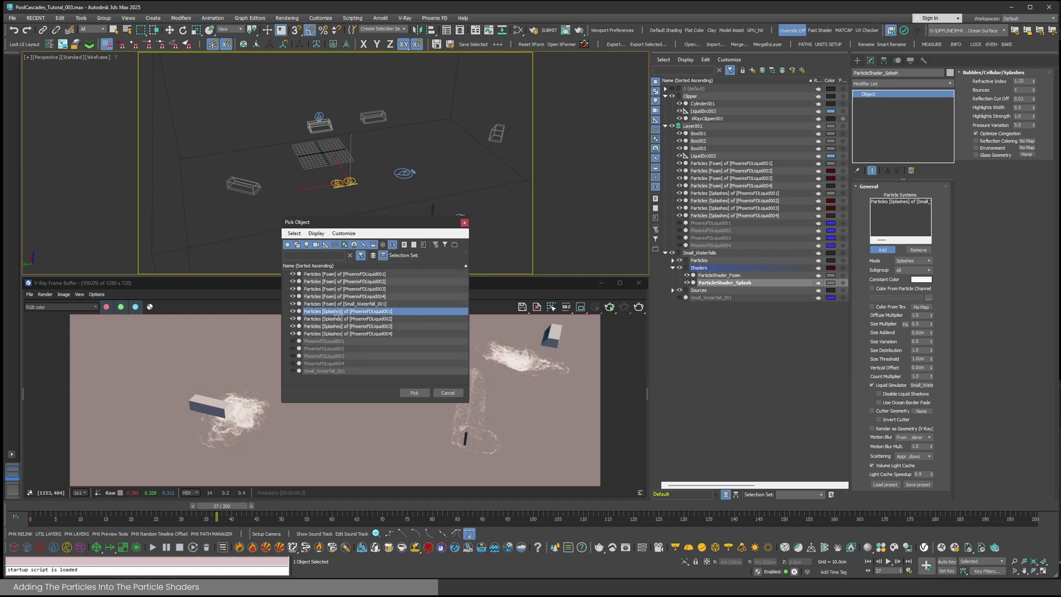
shift+click(344, 334)
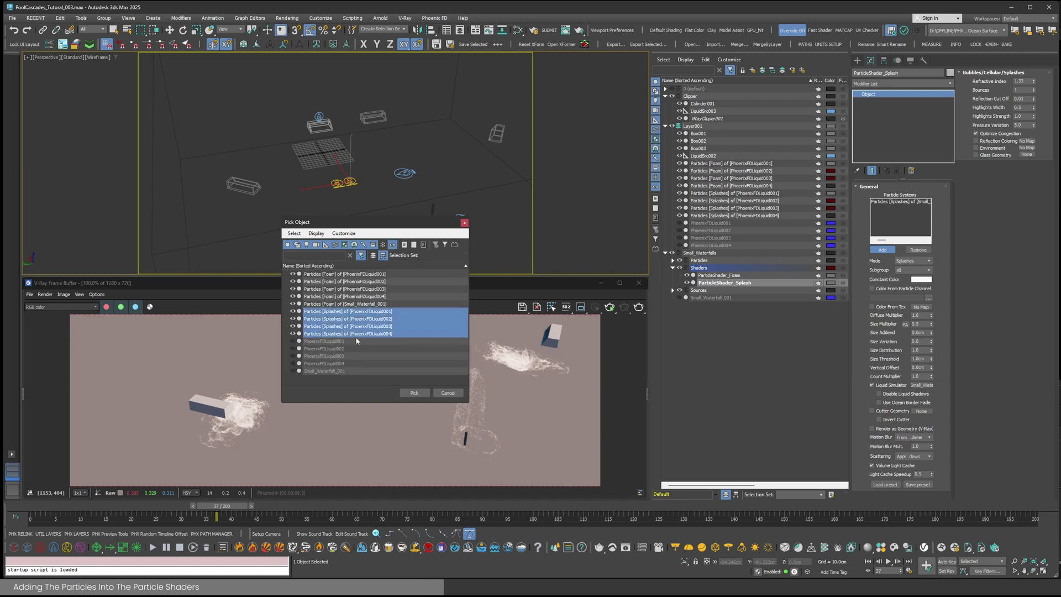
click(415, 393)
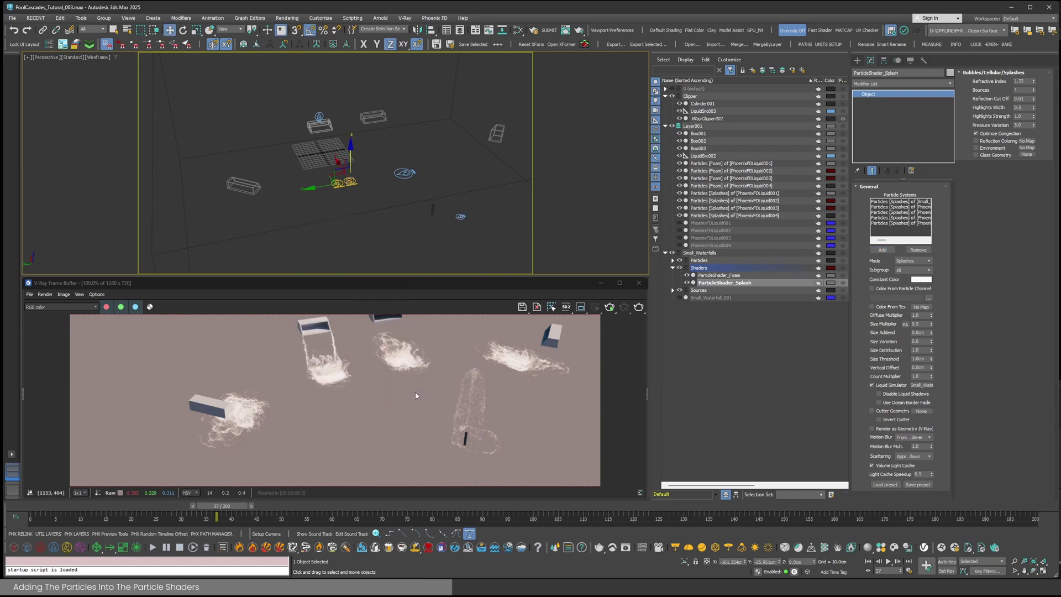
- Render the perspective view with the simulators still hidden, examine the splash particles, and stop the render
click(643, 307)
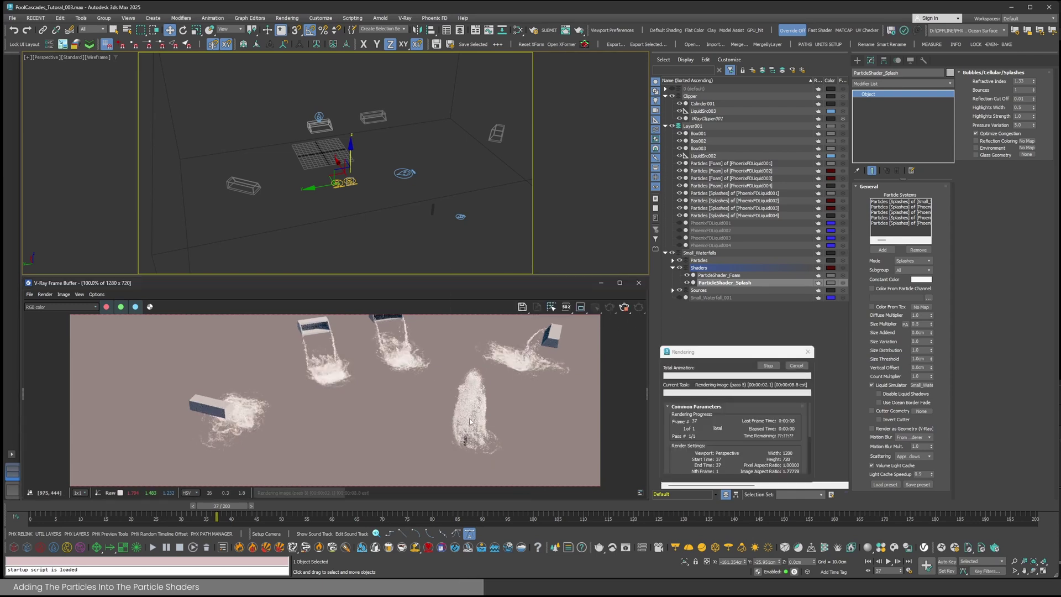
click(801, 368)
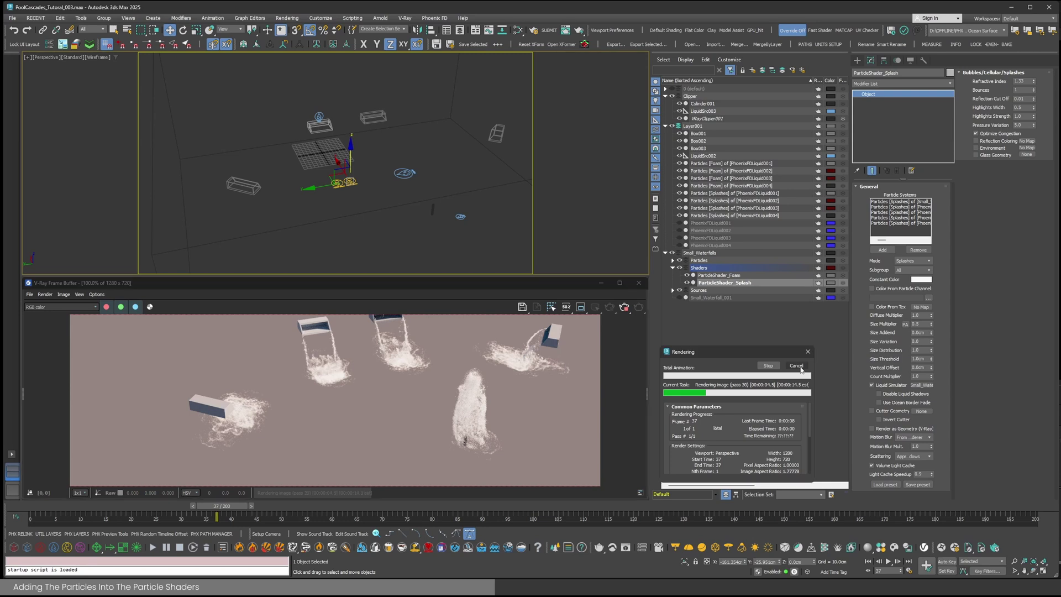
click(796, 366)
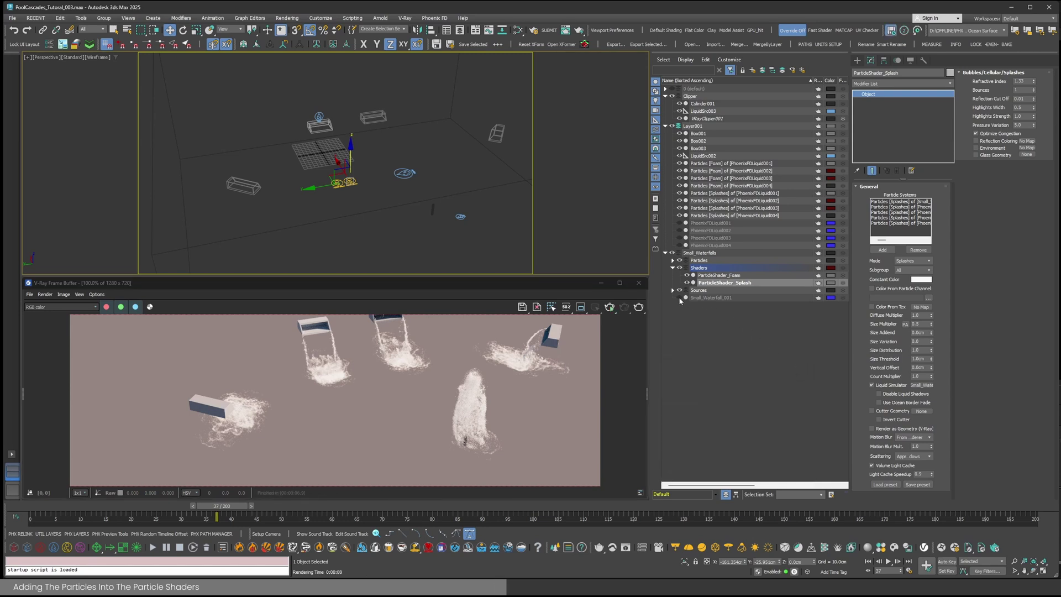
- Unhide Small_Waterfall_001 and PhoenixFDLiquid001 through PhoenixFDLiquid004, then test-render the liquid surfaces together with the particles
drag(680, 297, 680, 227)
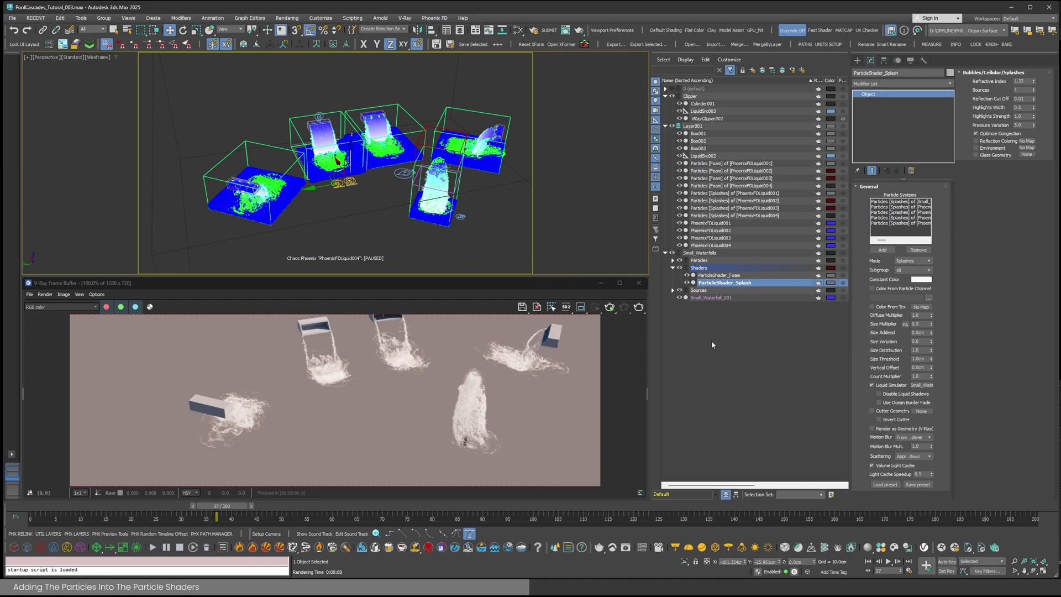
click(638, 307)
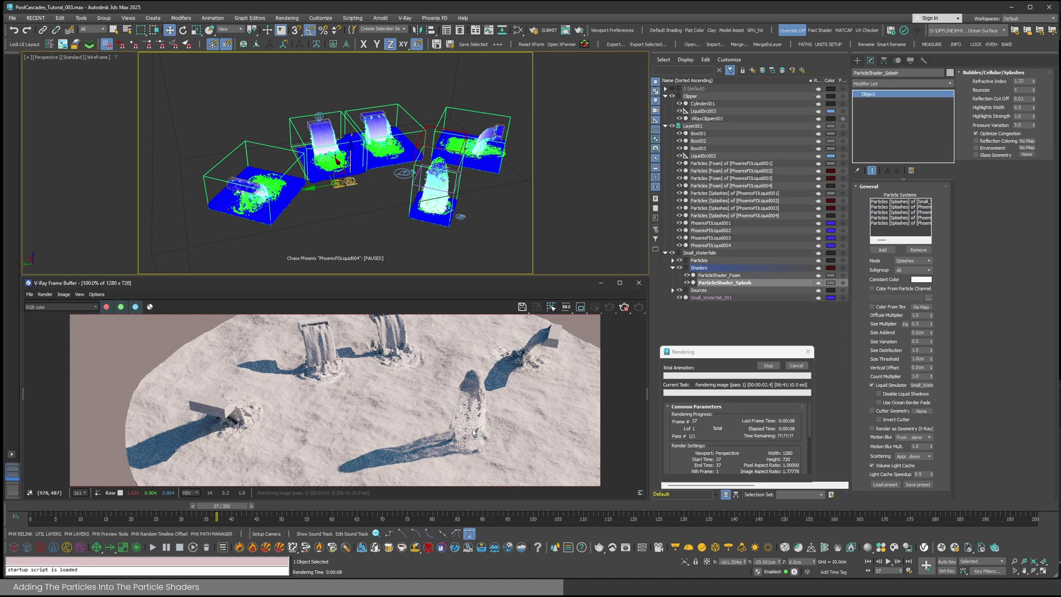
click(796, 366)
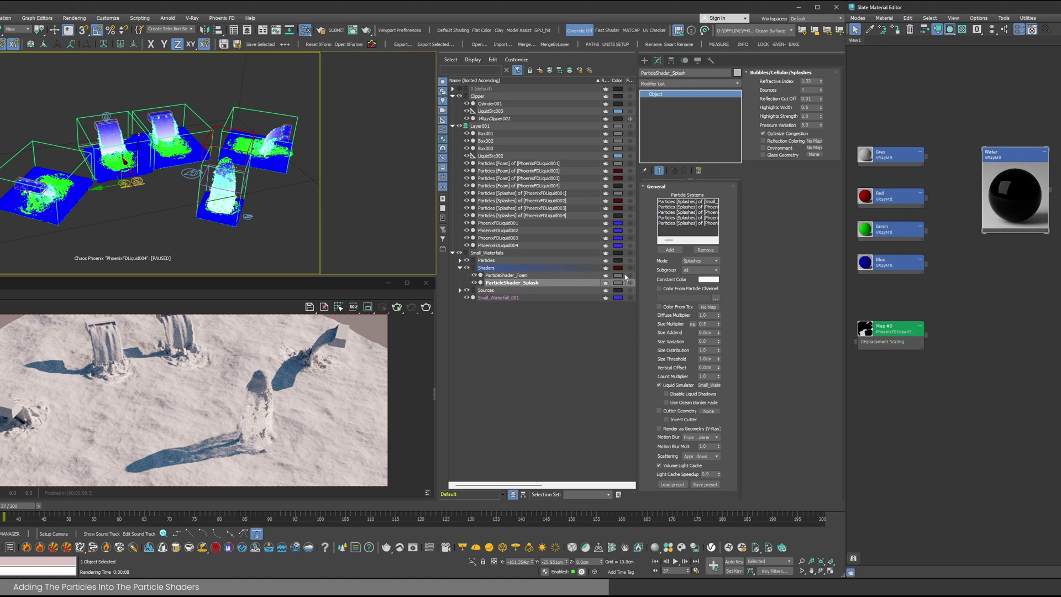
- Assign the Water material to Small_Waterfall_001 and test-render the perspective view
click(477, 298)
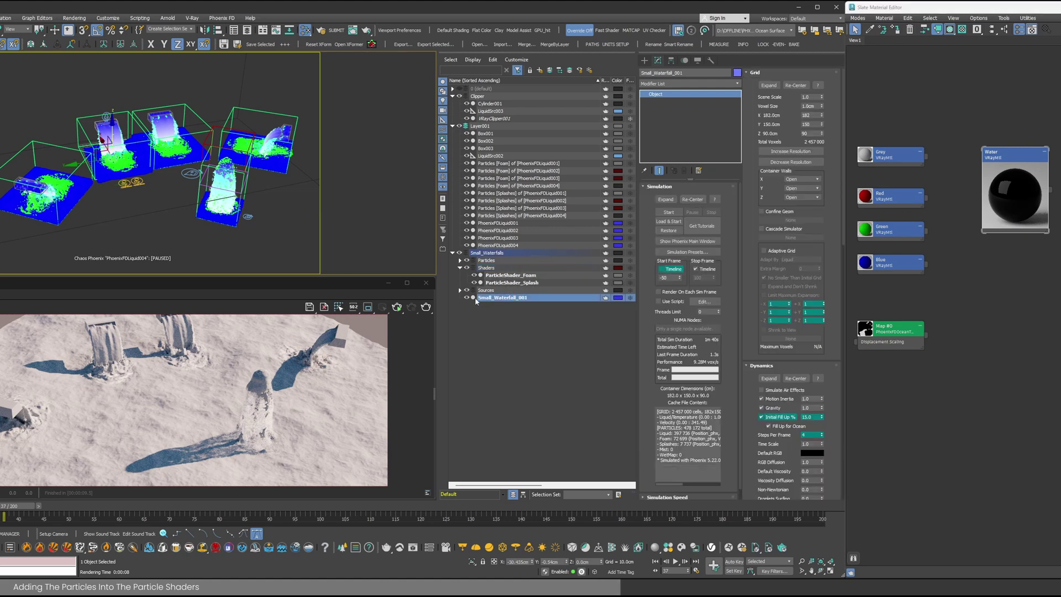
right_click(1015, 154)
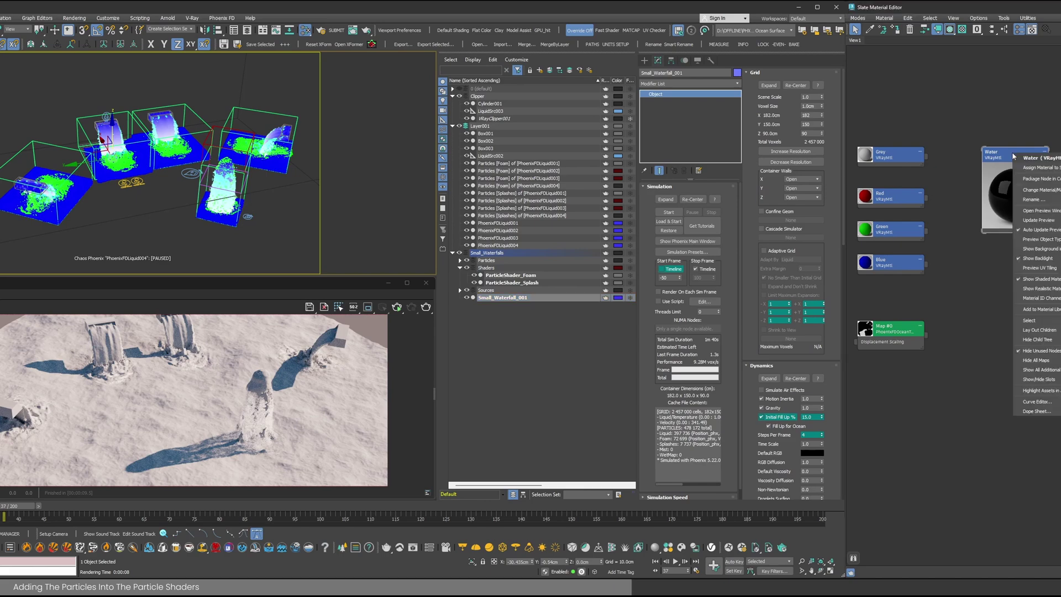
click(1024, 168)
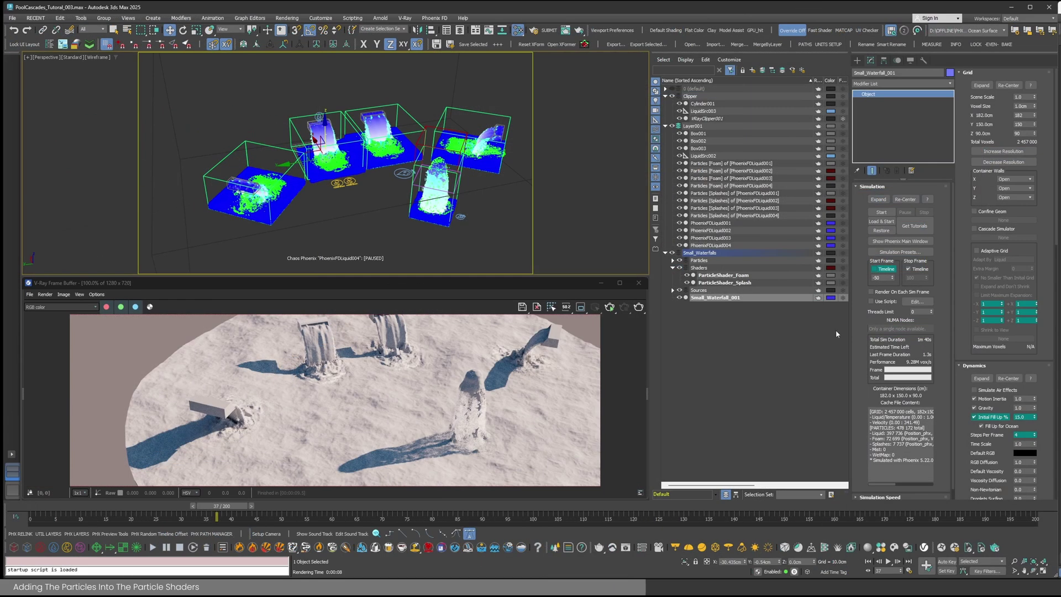
middle_drag(835, 331, 745, 335)
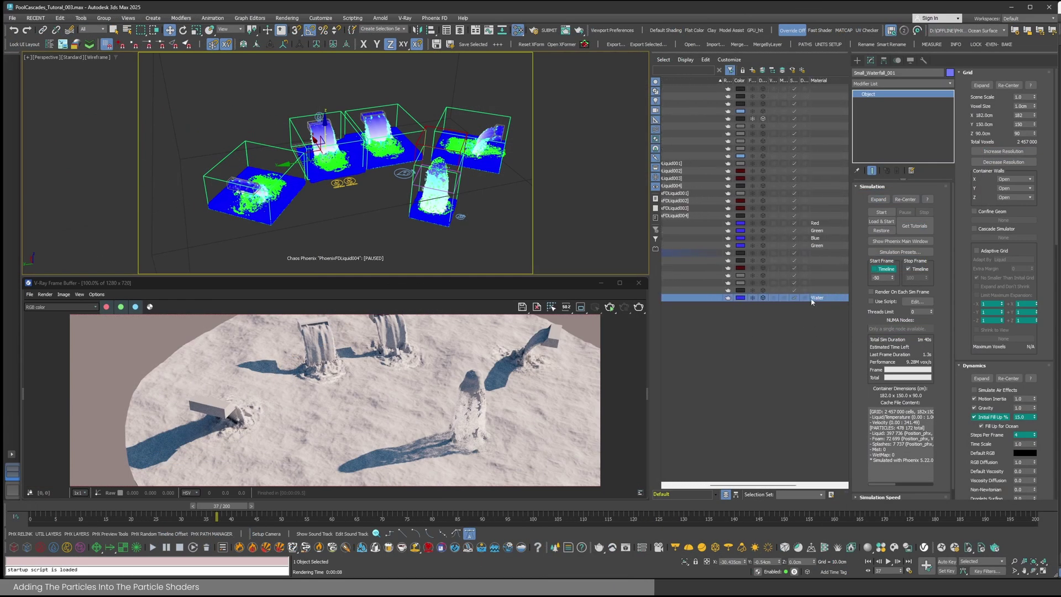
middle_drag(812, 301, 804, 335)
click(639, 308)
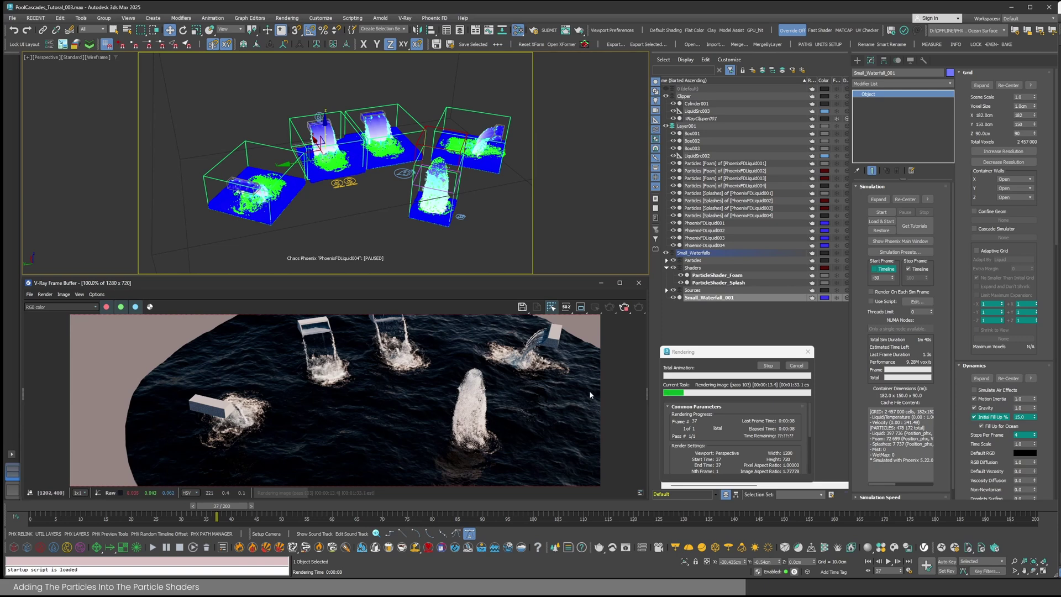
click(796, 366)
- Reduce the Diffuse Multiplier of ParticleShader_Splash and ParticleShader_Foam, setting the foam shader's value to 0.5
click(735, 276)
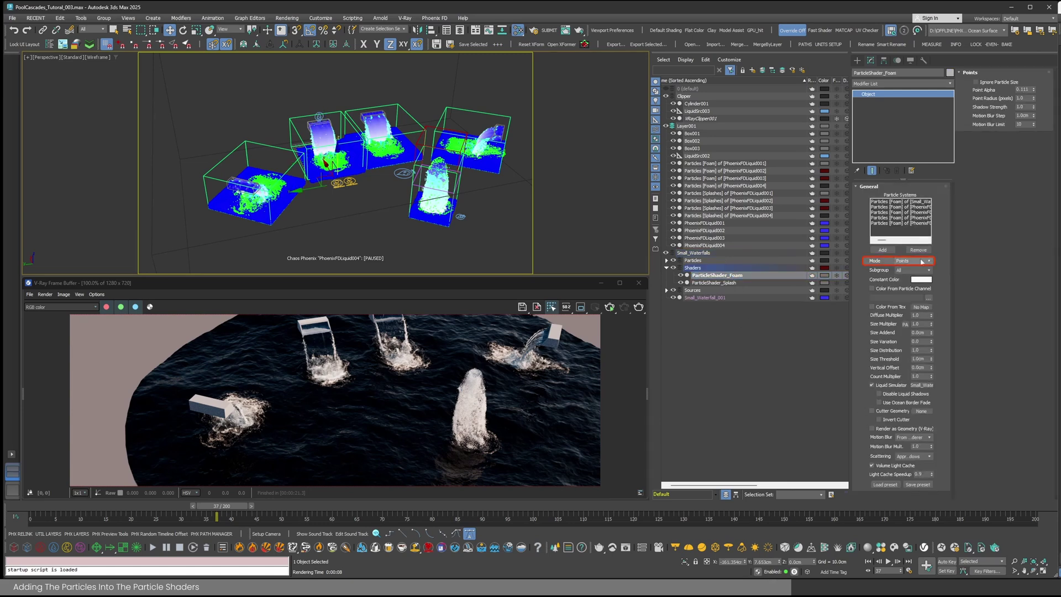
click(796, 283)
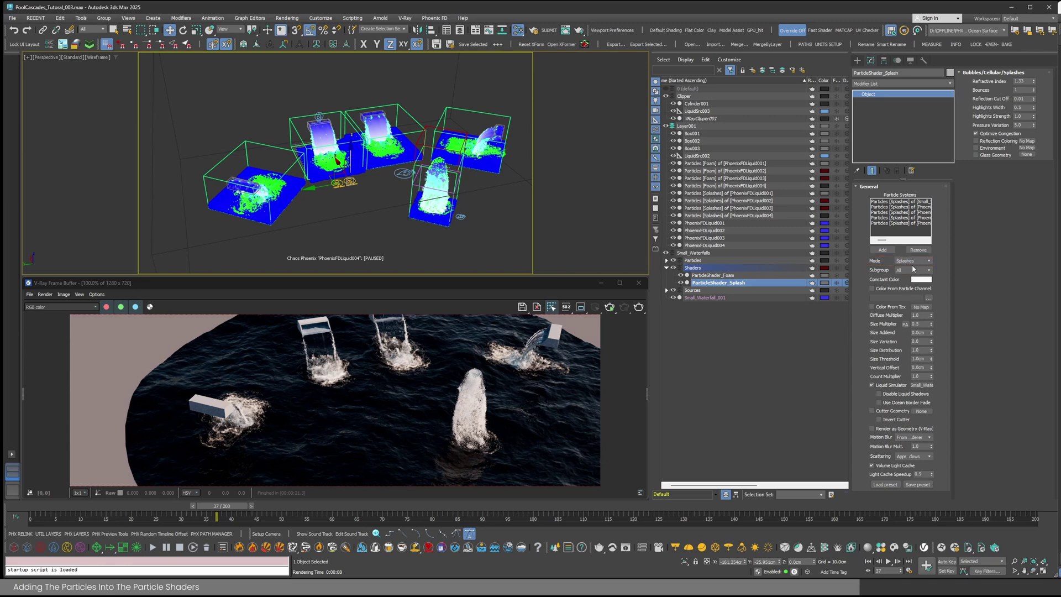
click(922, 315)
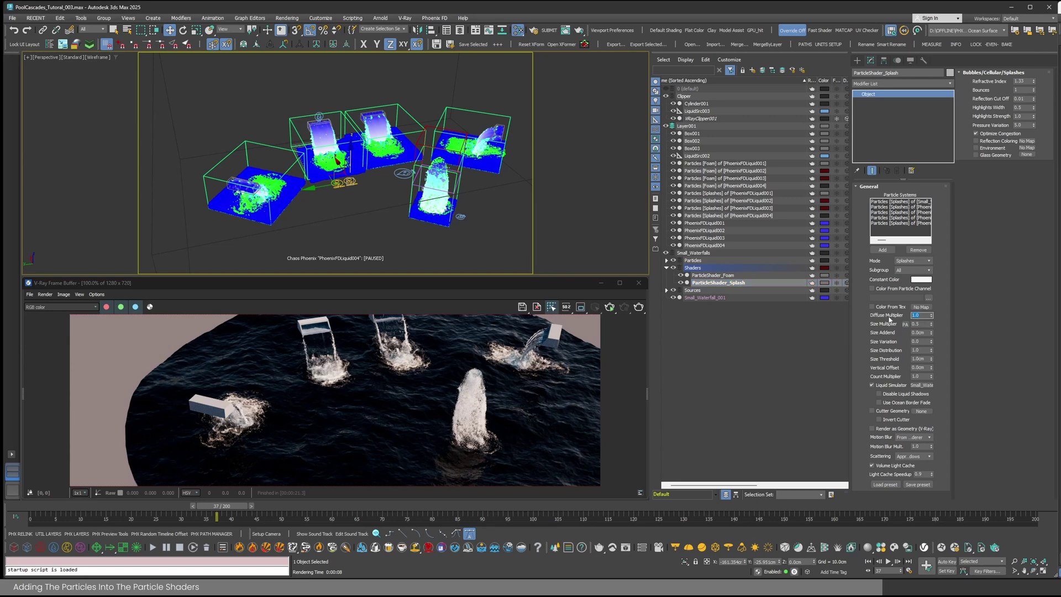
click(730, 275)
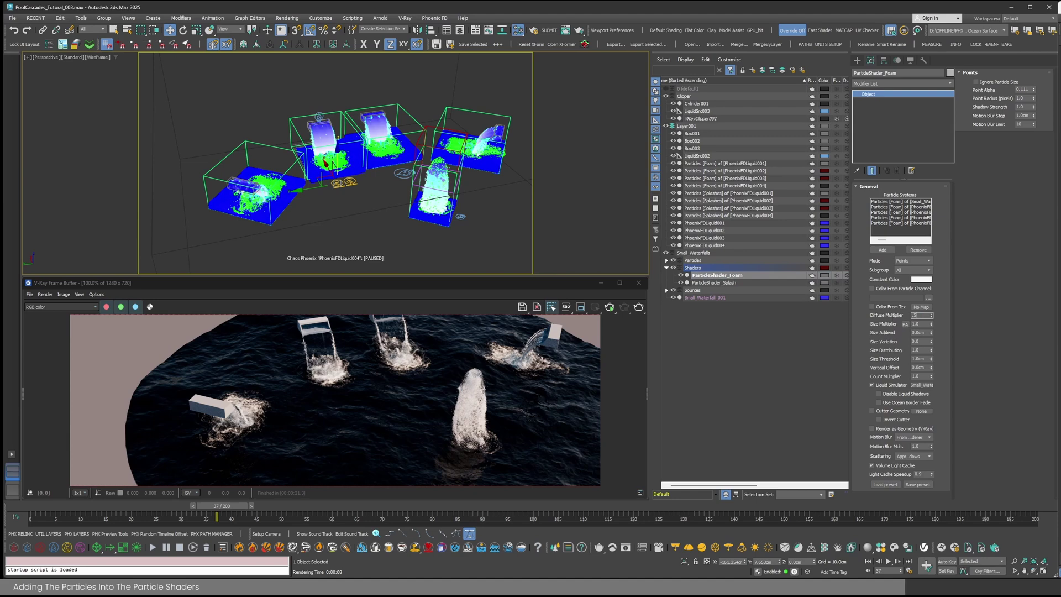
- Render the perspective view, examine the darkened foam and splashes across the whole frame, and stop the render
click(638, 308)
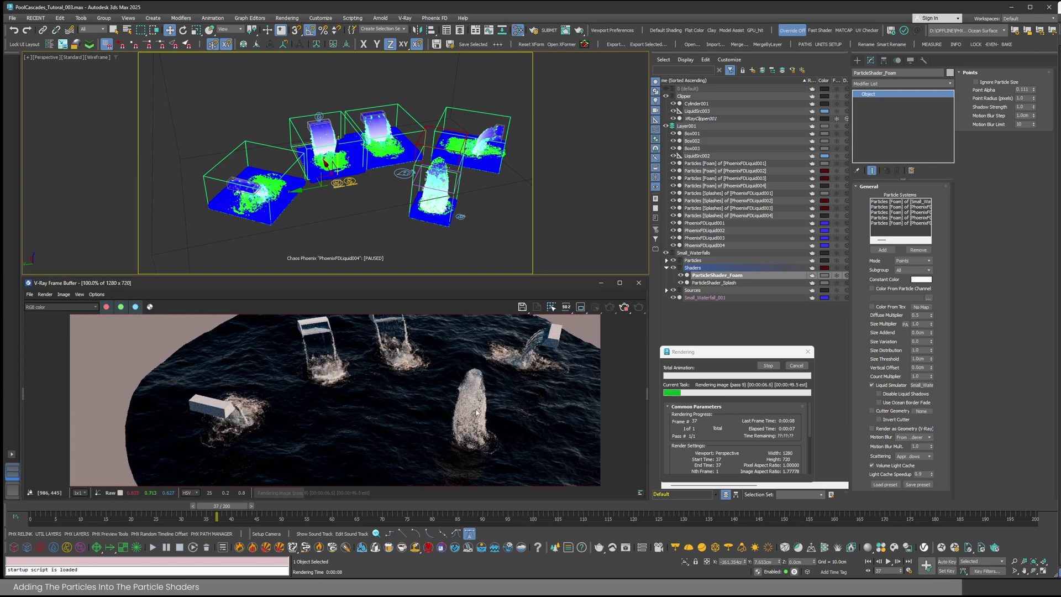
scroll(475, 411, down, 1)
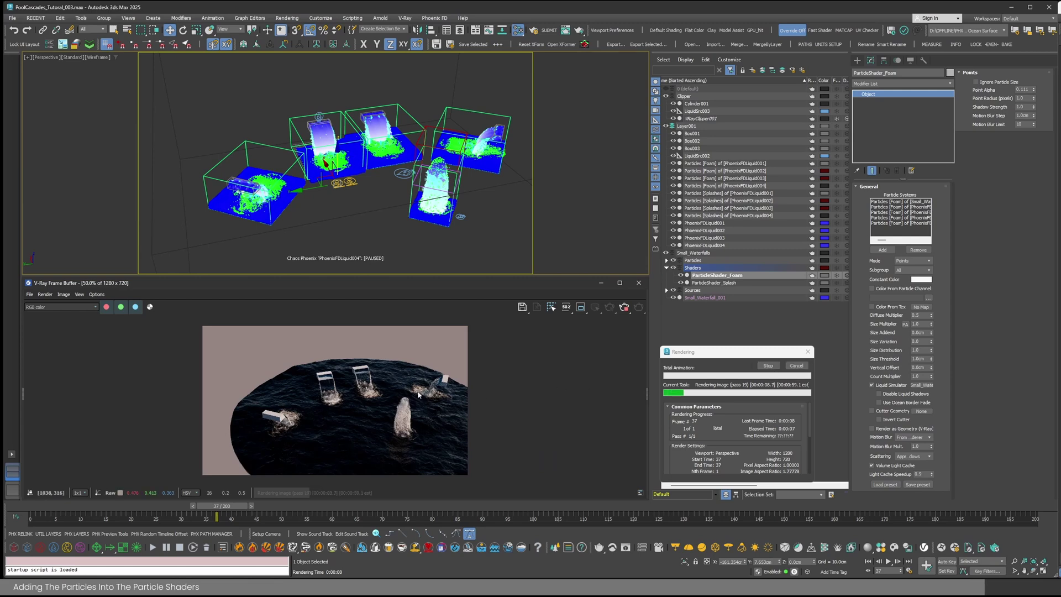
click(795, 367)
click(796, 368)
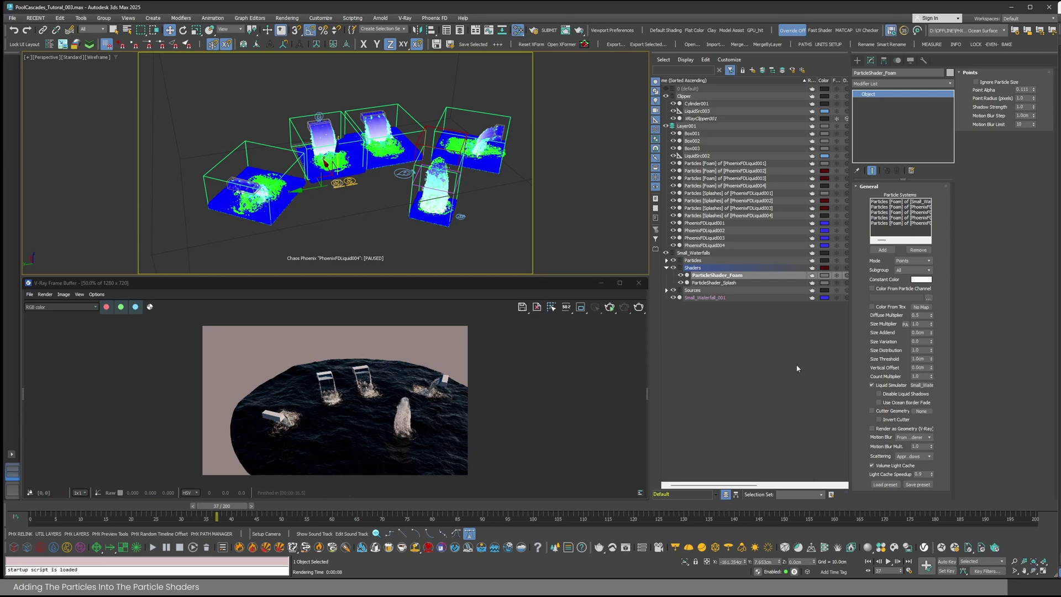
- Start an interactive render of the whole water surface and examine the waterfalls and fountain from a low side angle
scroll(348, 166, down, 3)
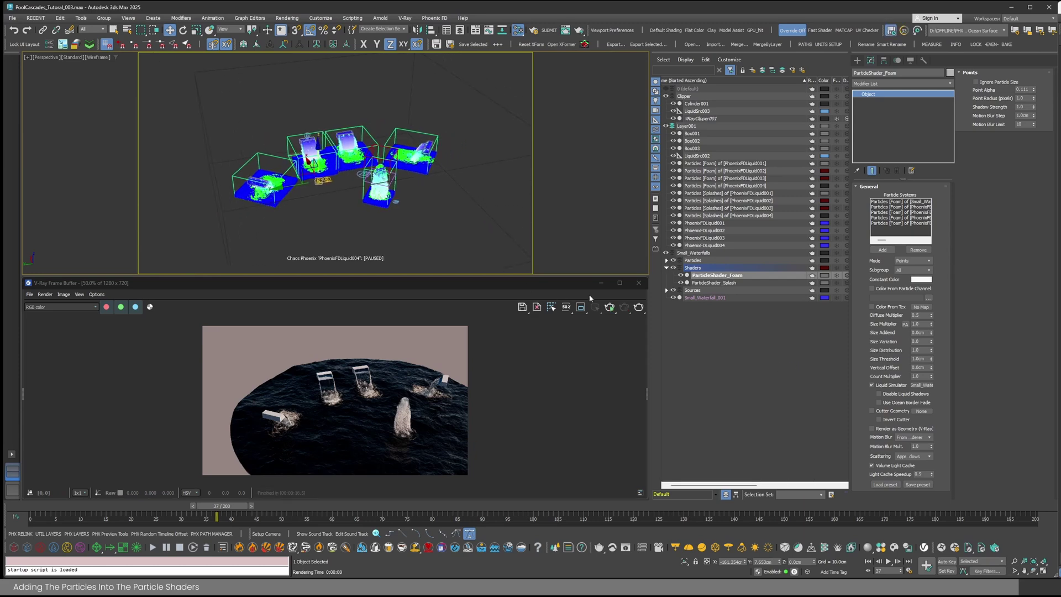
click(610, 310)
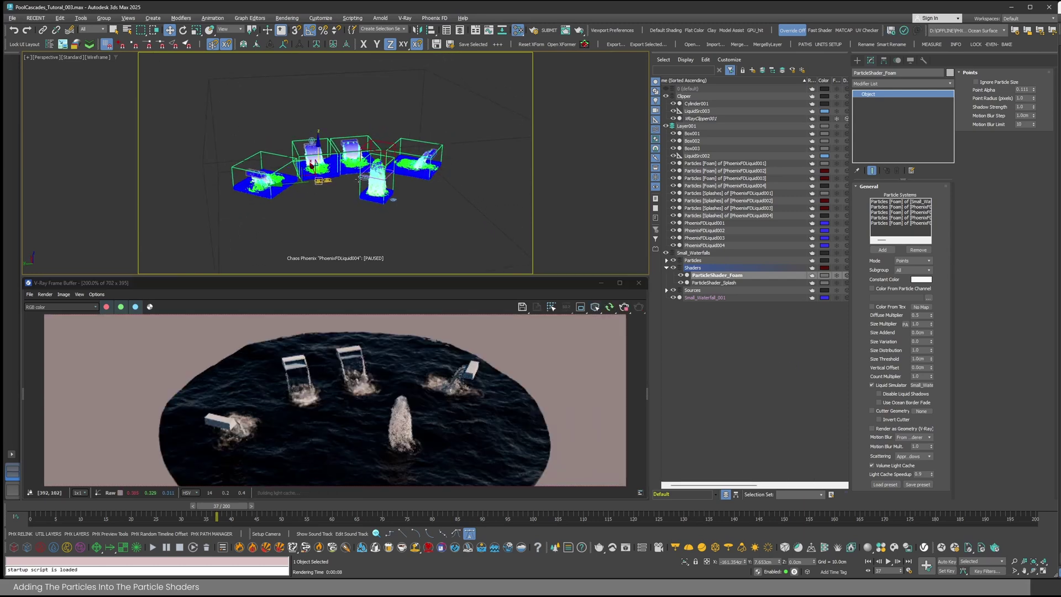
alt+middle_drag(343, 196, 312, 199)
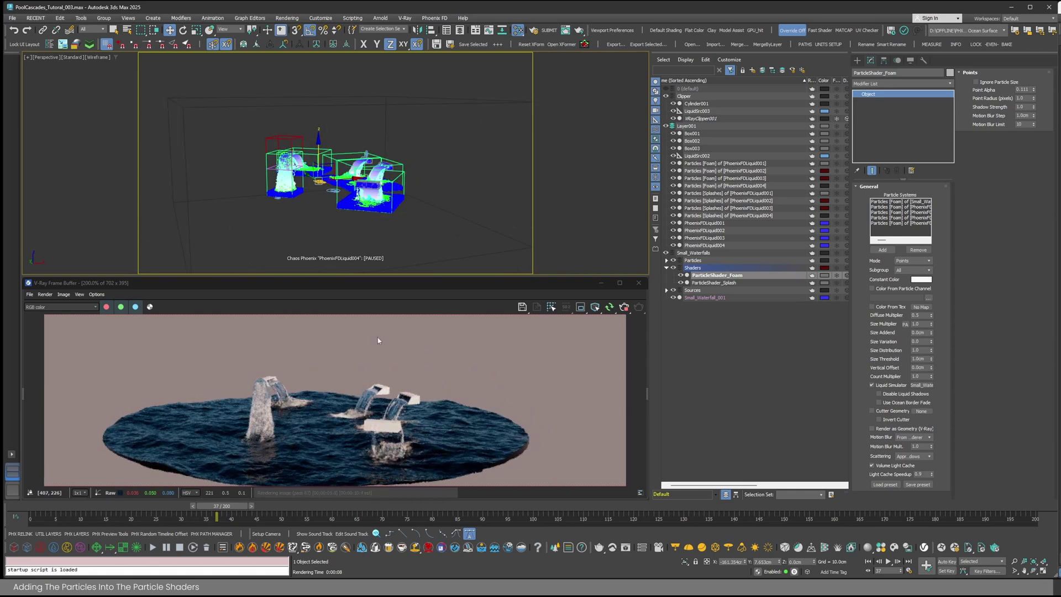
scroll(358, 181, up, 3)
scroll(420, 420, down, 2)
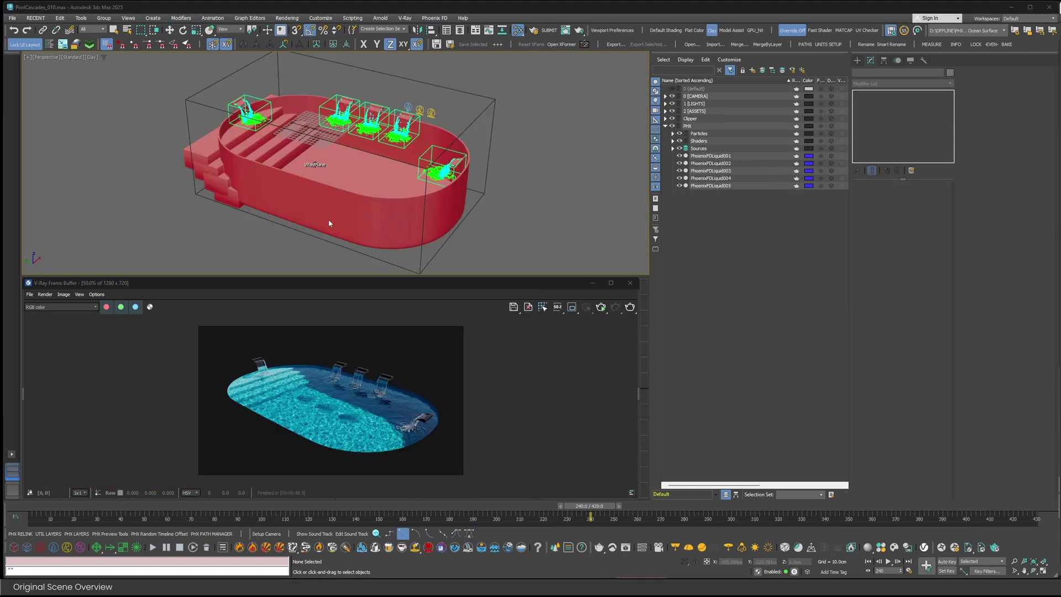
- In the original pool scene PoolCascades_010, turn off box display for VRayClipper001 in the Clipper layer and unfreeze it
middle_drag(349, 156, 344, 165)
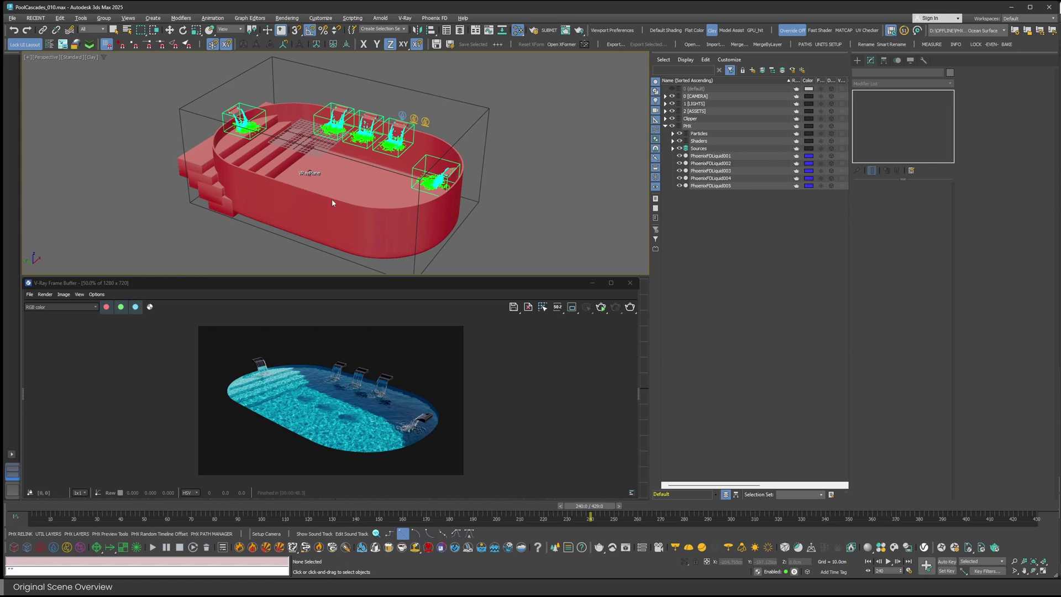
alt+middle_drag(332, 203, 358, 192)
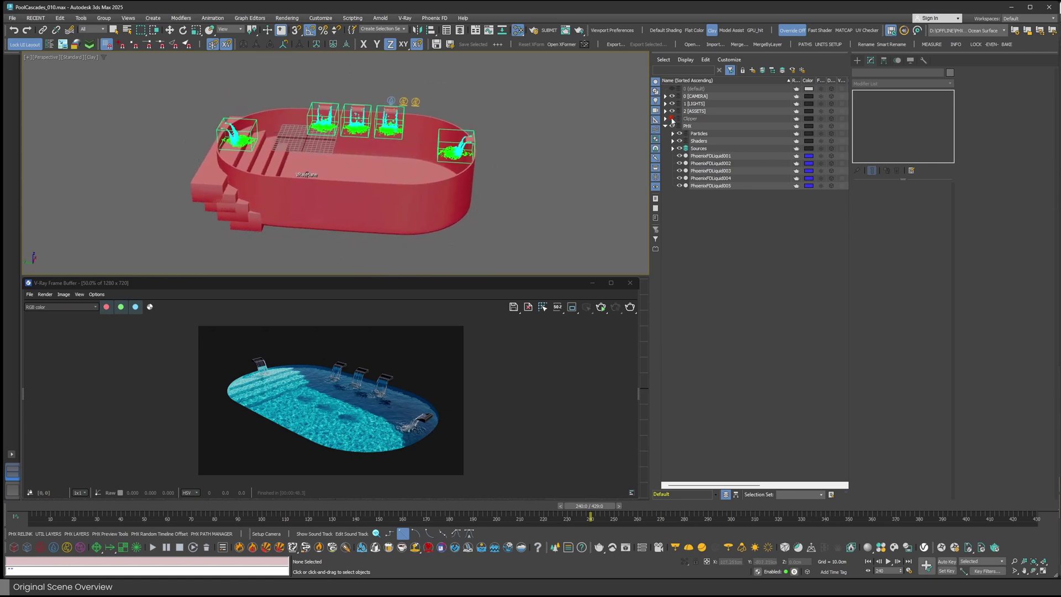
click(665, 118)
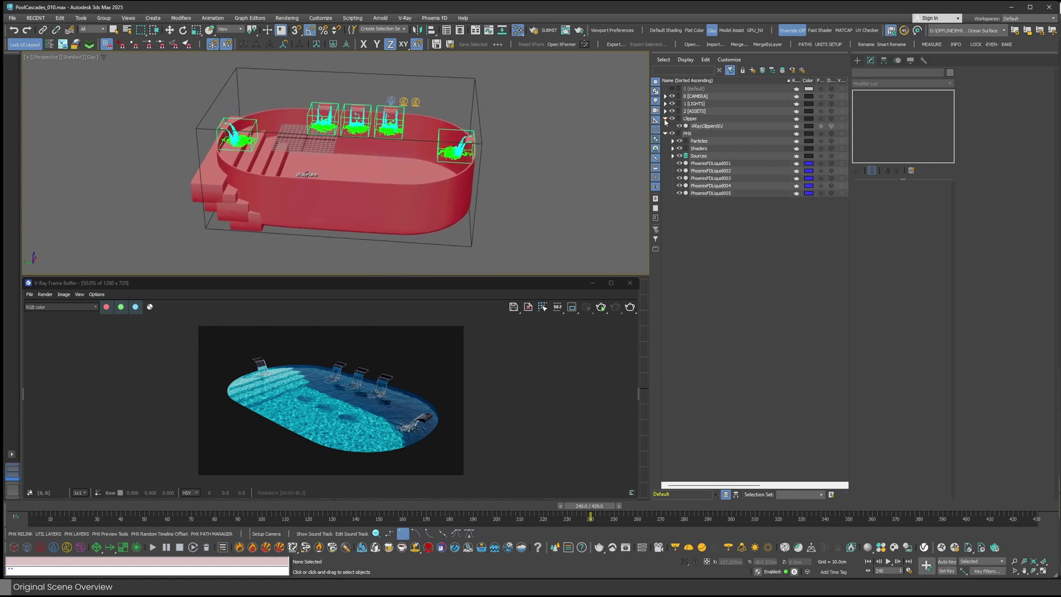
click(832, 127)
click(823, 127)
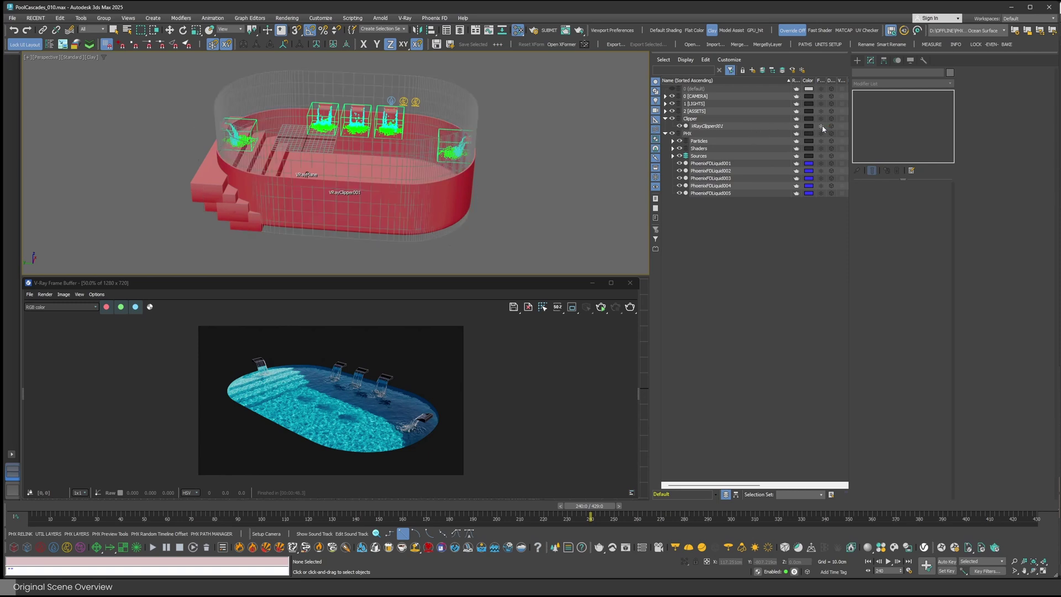
- Select VRayClipper001 and examine its parameters and how its mesh fits the pool
alt+middle_drag(446, 159, 429, 171)
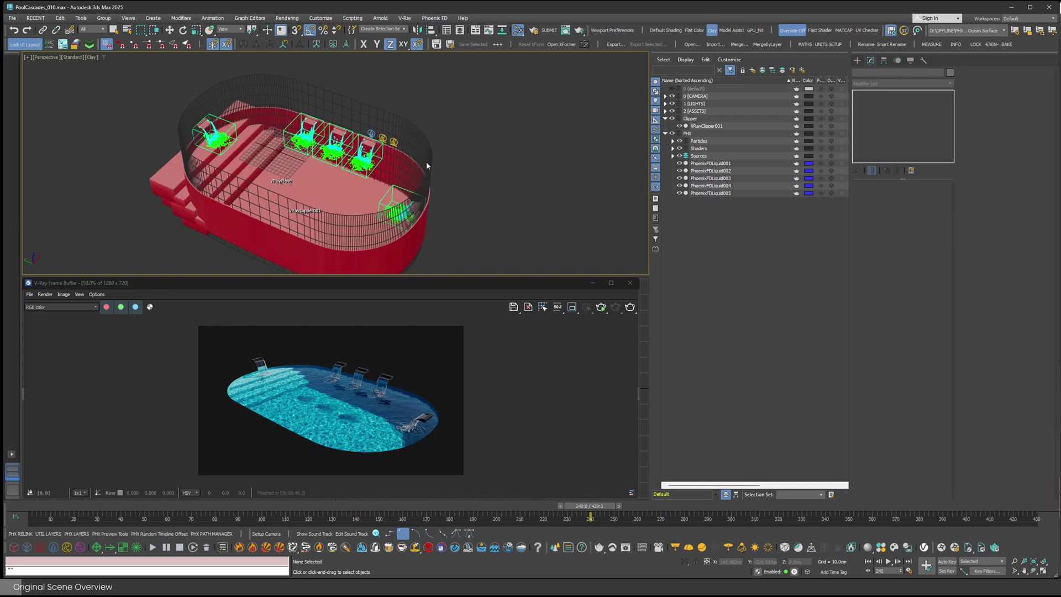
key(F4)
key(F4)
click(712, 126)
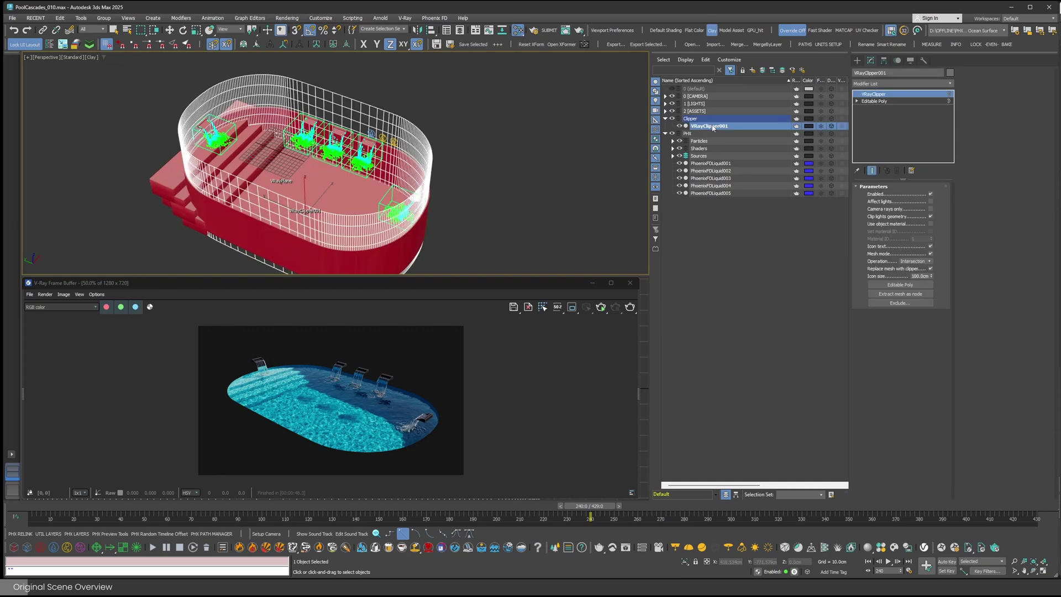
mouse_move(348, 216)
alt+middle_down()
mouse_move(341, 163)
mouse_move(340, 225)
alt+middle_up()
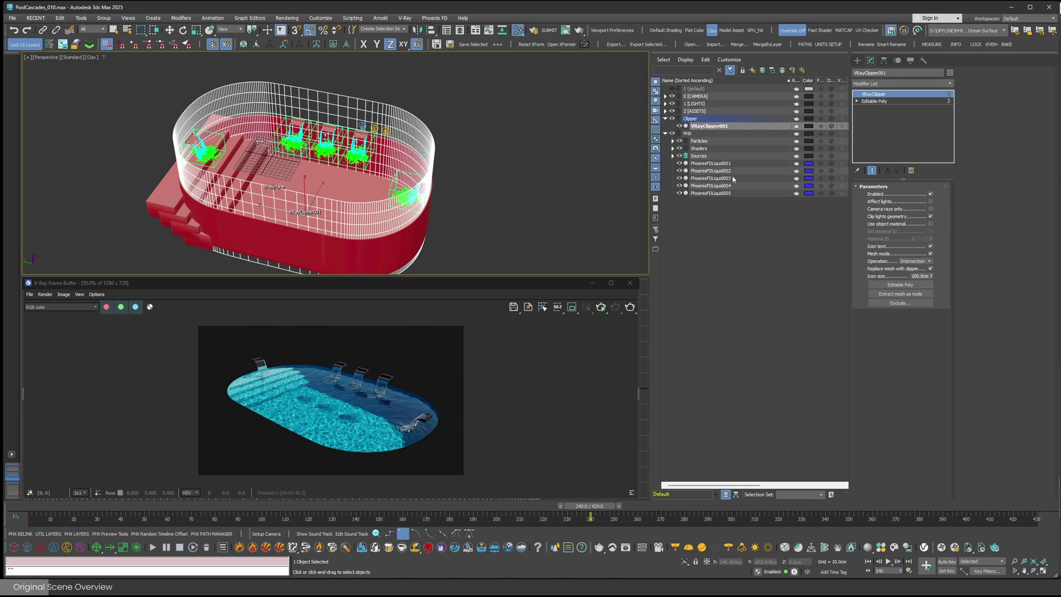
- Switch VRayClipper001 back to box display and collapse the Clipper layer
click(831, 126)
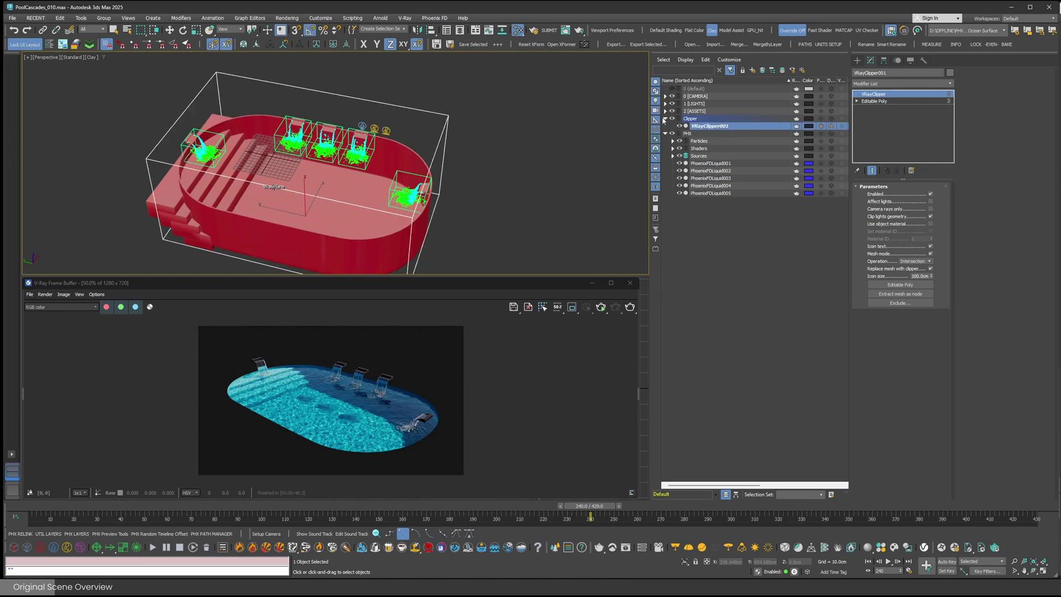
click(665, 119)
middle_drag(285, 249, 301, 224)
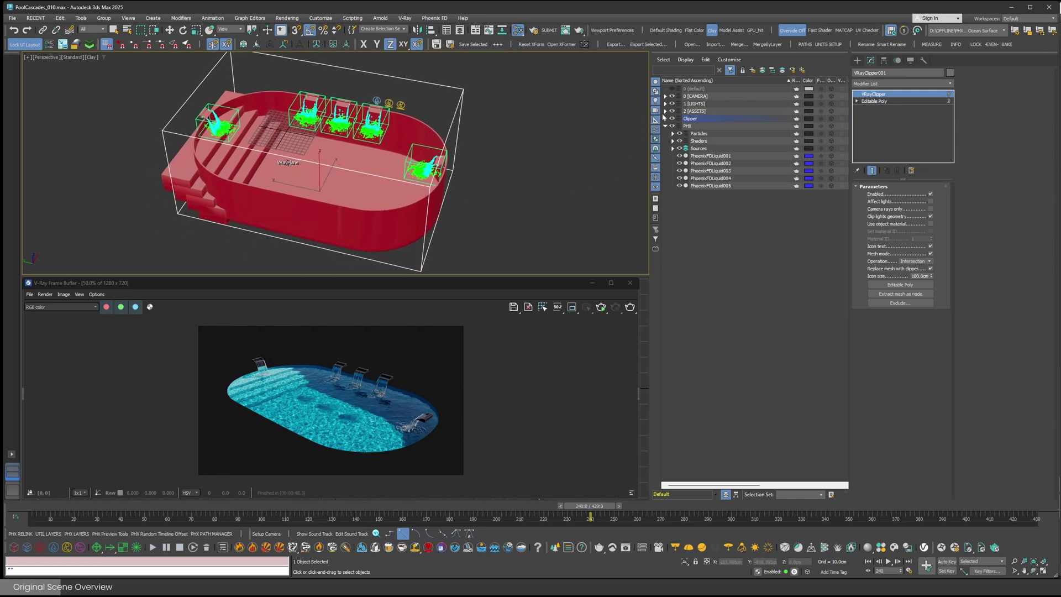
- Expand the 2 [ASSETS] layer, select the Pool object, and turn on edged faces to examine its mesh and Shell parameters
click(672, 111)
click(672, 111)
click(665, 111)
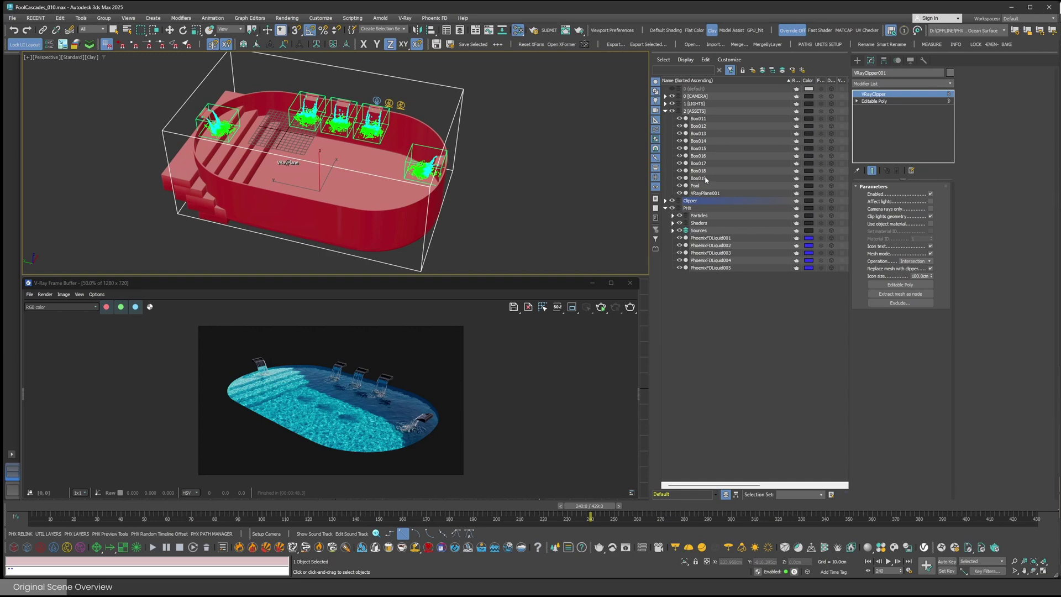
click(695, 187)
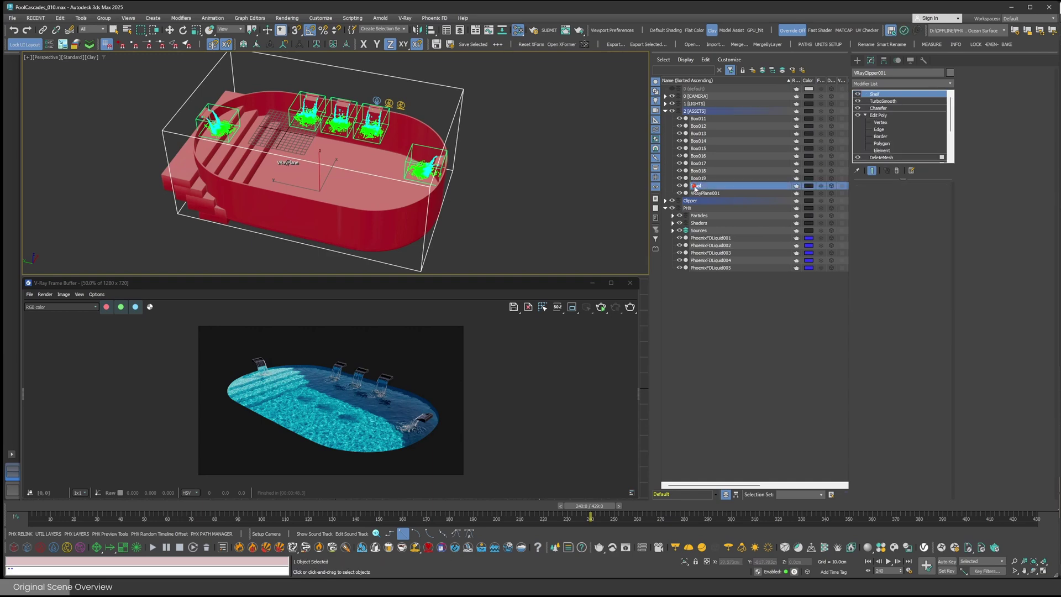
key(F4)
scroll(317, 213, up, 5)
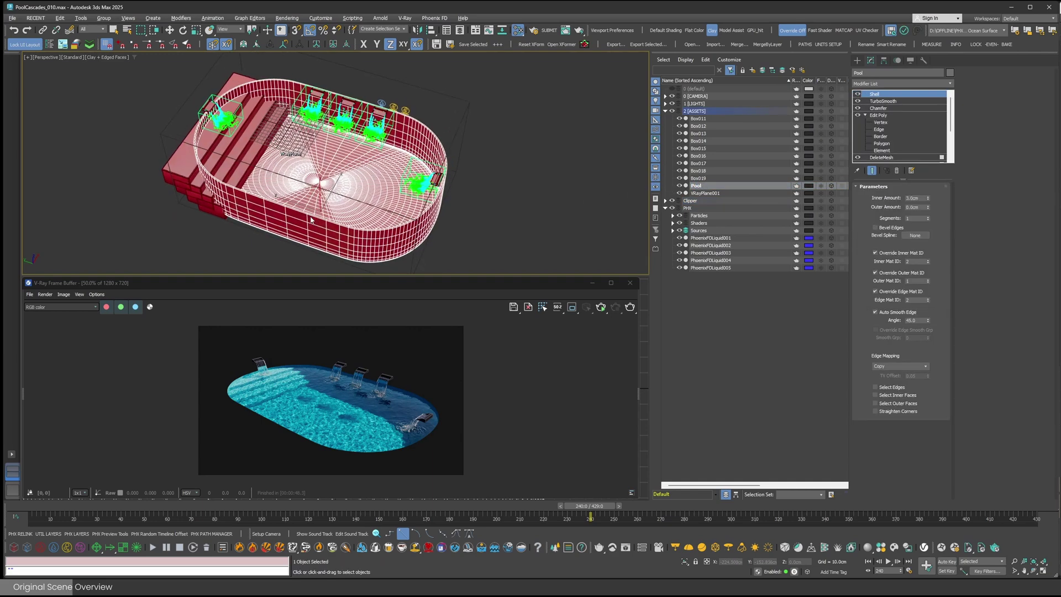
alt+middle_drag(297, 224, 334, 199)
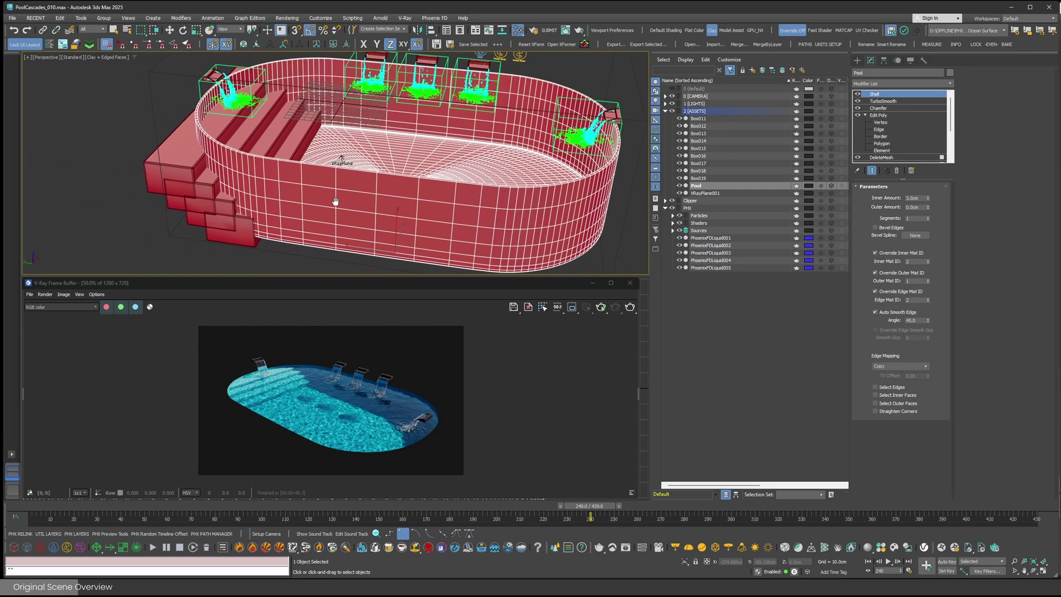
- Select the stacked step boxes outside the pool one by one and examine their Chamfer parameters
key(q)
click(243, 236)
click(204, 191)
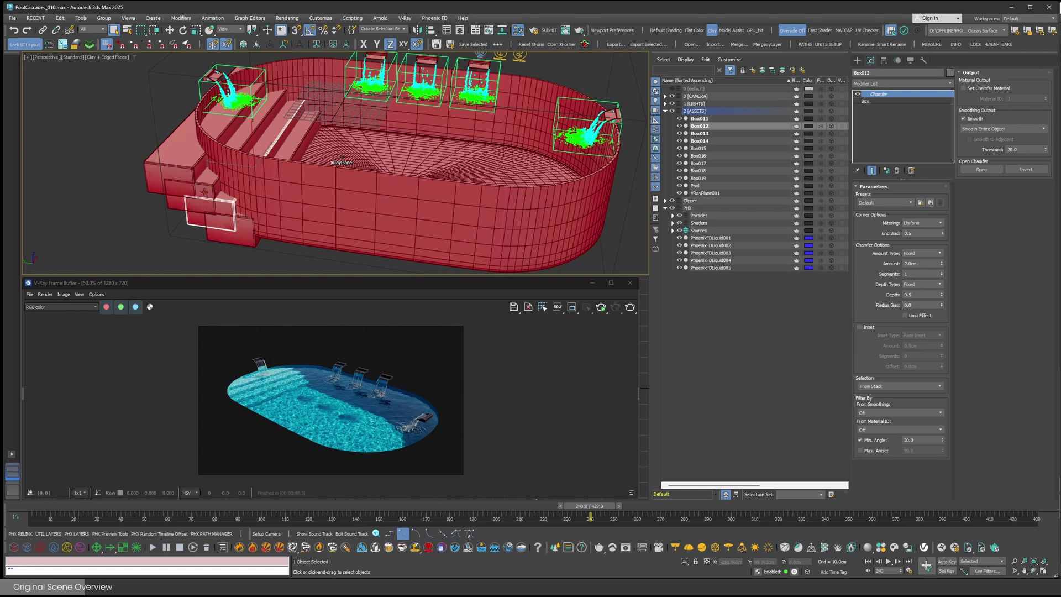
click(204, 191)
click(187, 168)
alt+middle_drag(273, 170, 262, 195)
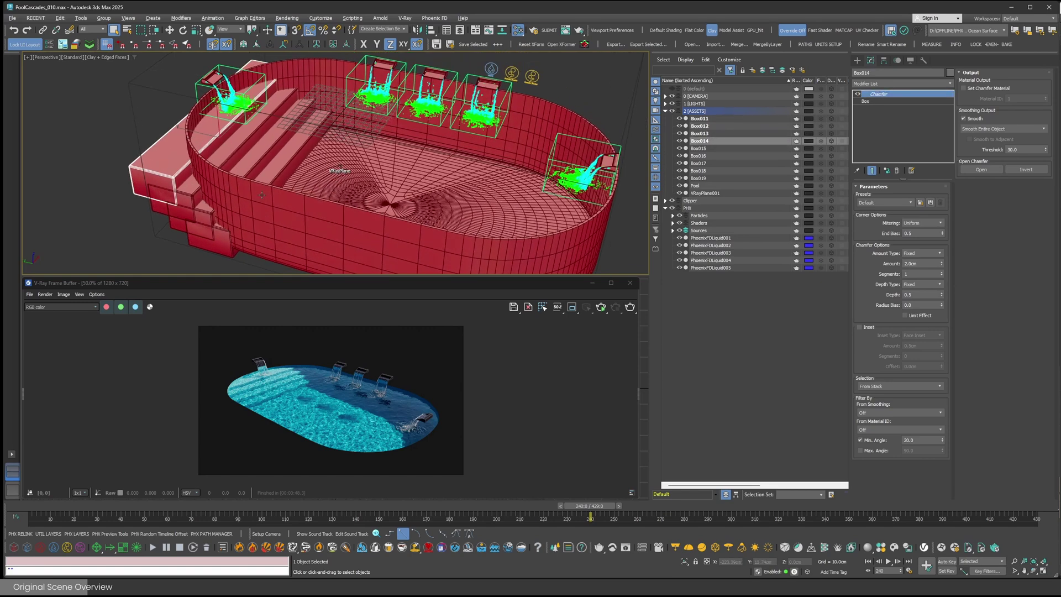
middle_drag(387, 220, 369, 216)
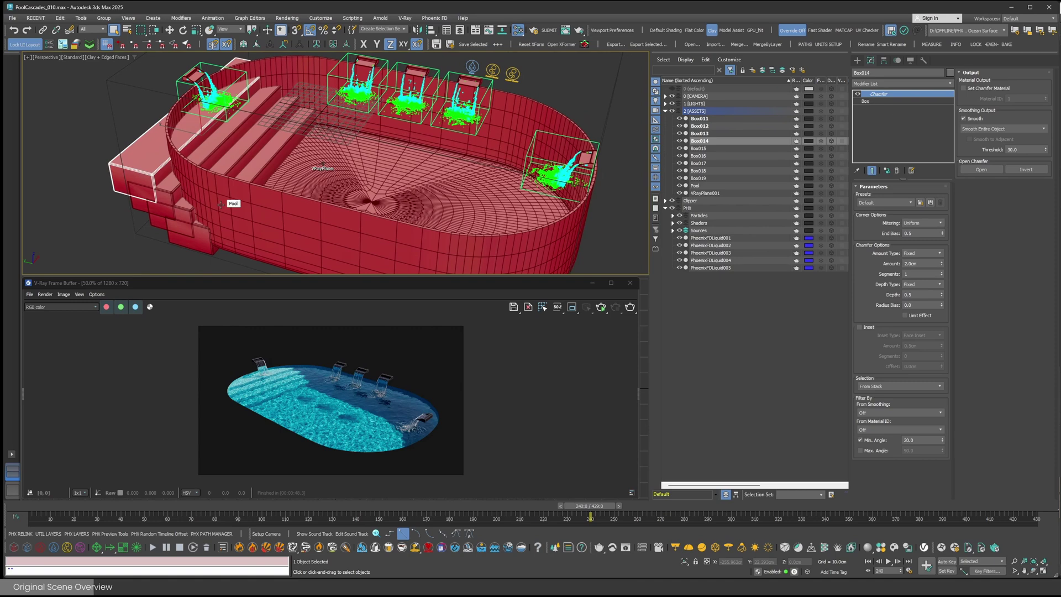
- Select Box011 to Box014 together with Pool and enable Visible to Camera in their object properties
ctrl+click(185, 206)
ctrl+click(202, 228)
ctrl+click(188, 243)
ctrl+click(227, 210)
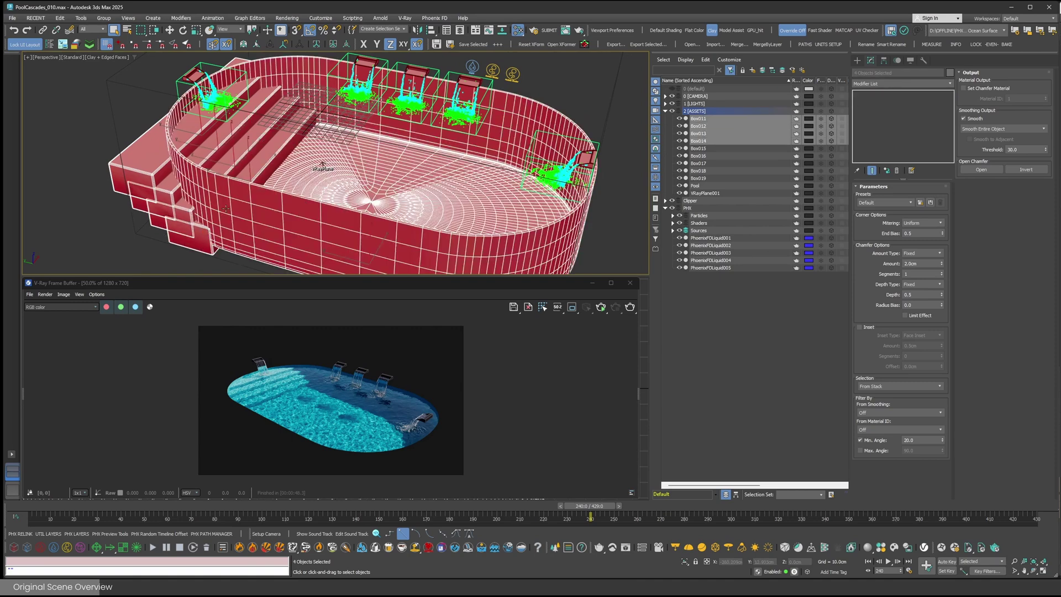
right_click(226, 209)
click(251, 285)
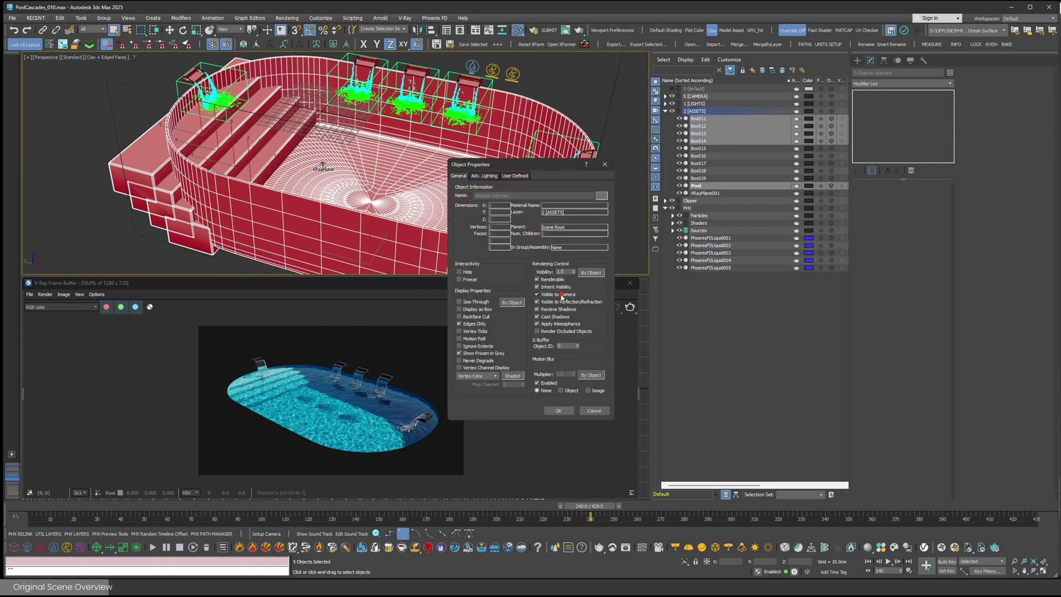
click(559, 412)
- Isolate the selected pool and step boxes and start a render of them
middle_drag(493, 214, 490, 207)
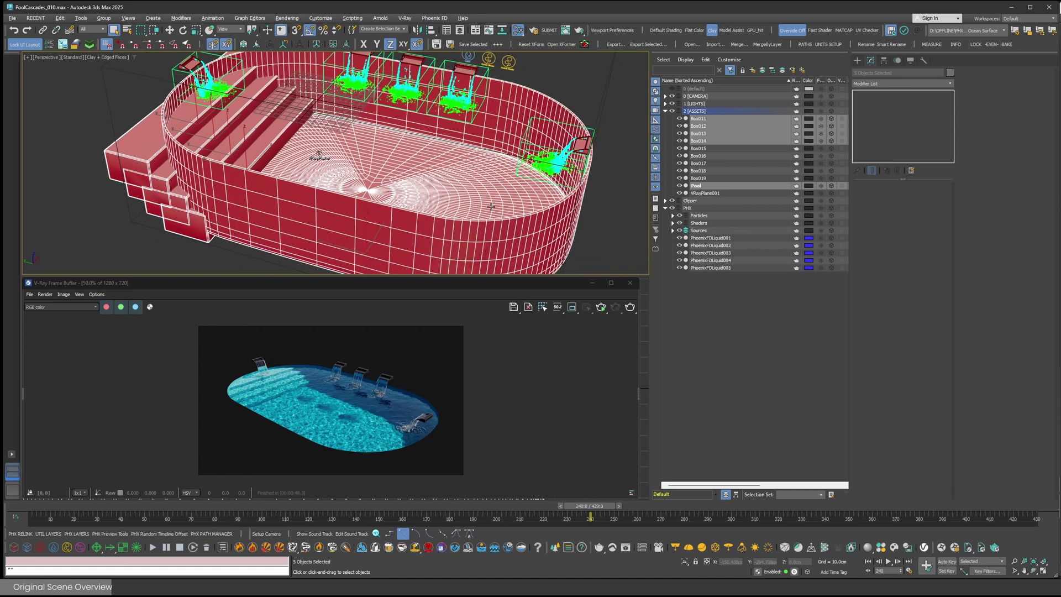
key(alt+q)
click(630, 308)
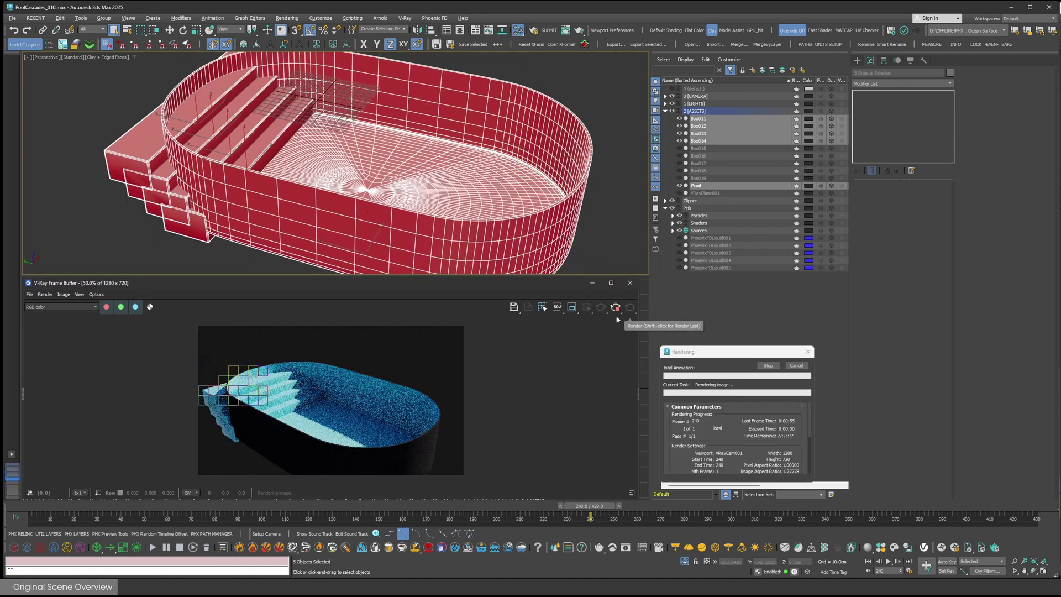
- Examine the pool render up close in the RGB and alpha channels, and stop the render
scroll(233, 407, up, 4)
scroll(222, 398, down, 2)
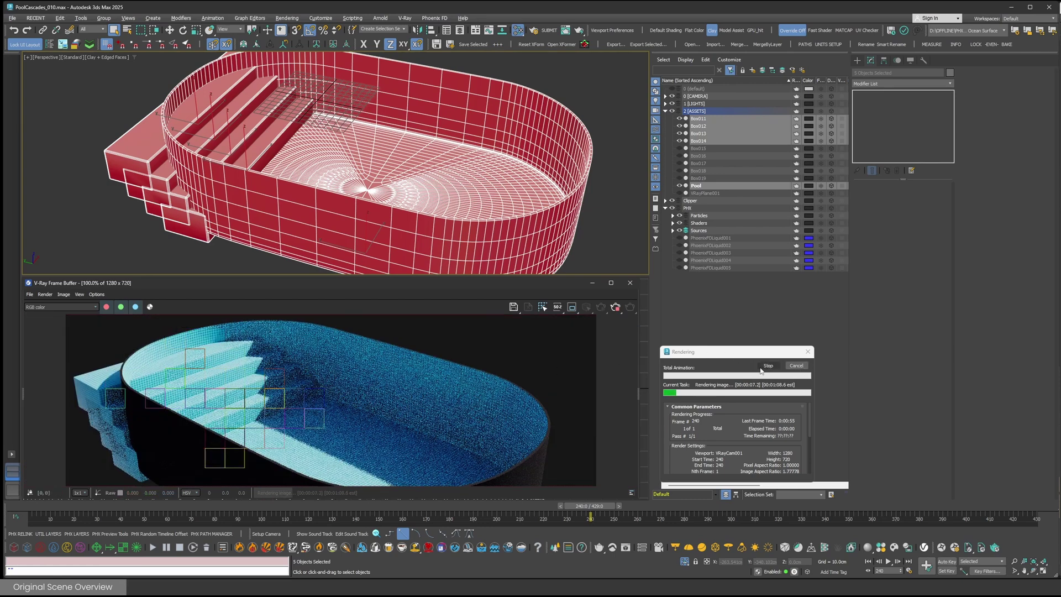
click(150, 308)
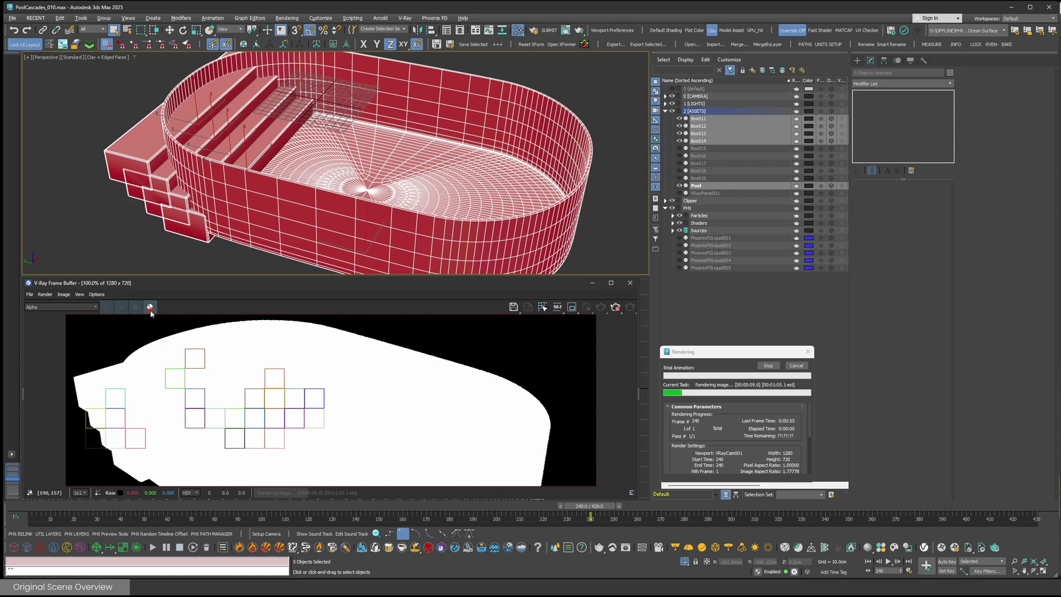
click(150, 307)
click(789, 383)
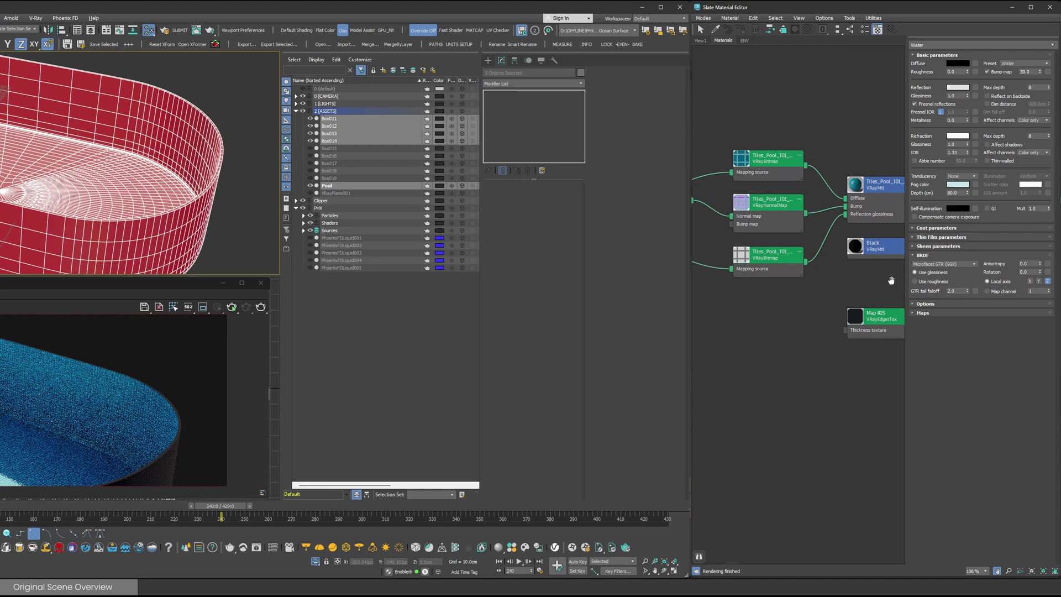
- Examine the Pool Multi/Sub-Object material in the Slate Material Editor, including its tile and Black sub-materials and connected bitmap maps
middle_drag(822, 273, 804, 255)
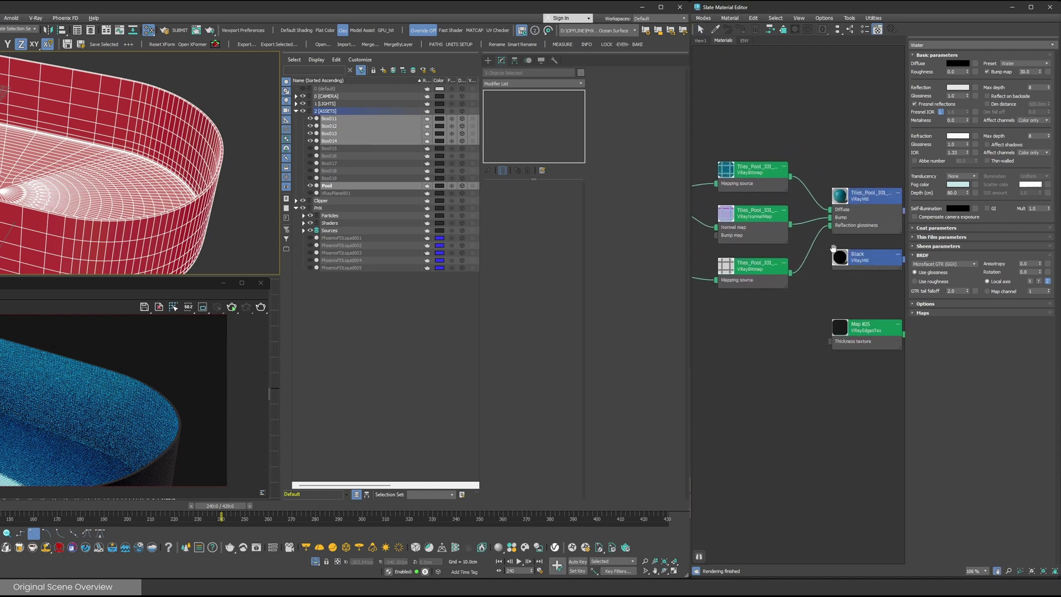
key(p)
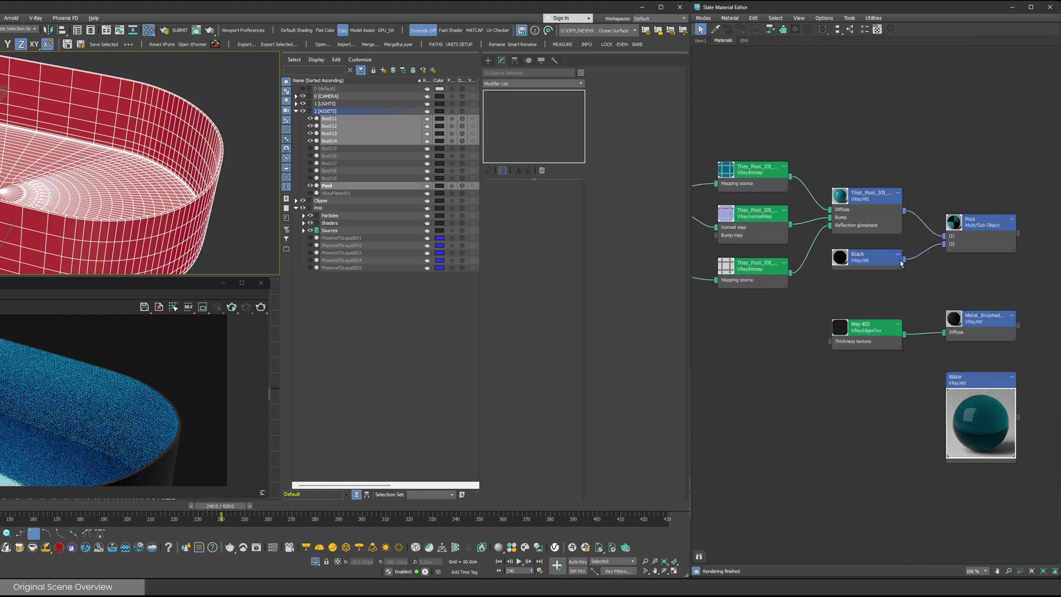
middle_drag(864, 259, 879, 259)
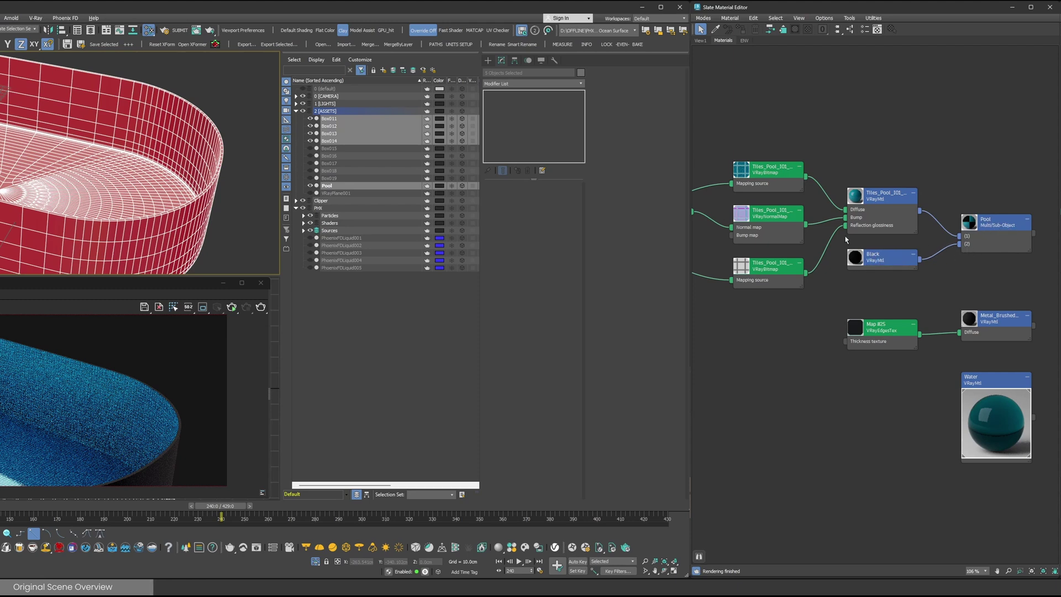
middle_drag(776, 213, 958, 210)
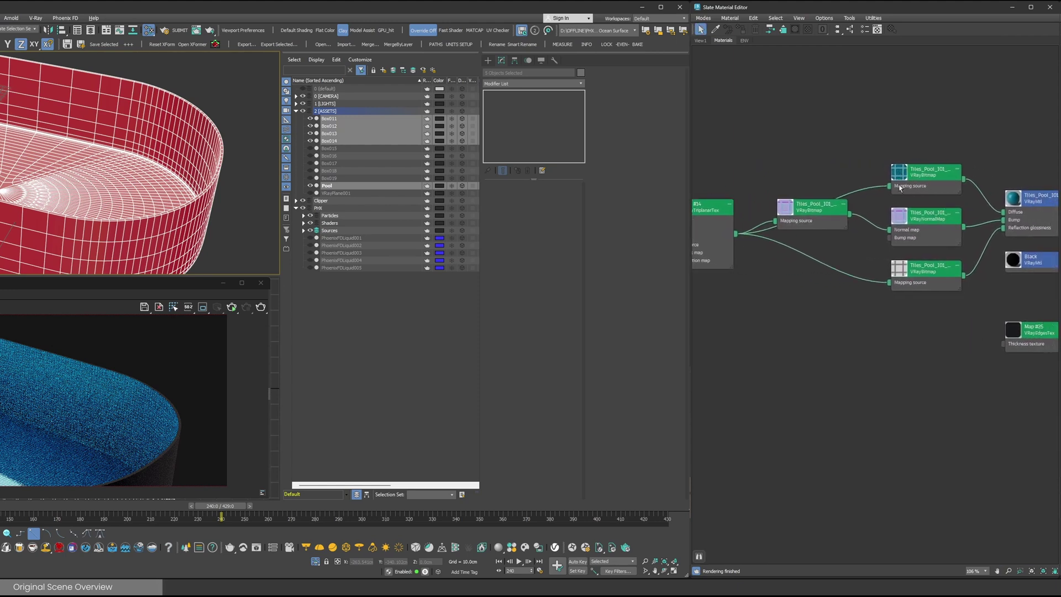
middle_drag(1030, 210, 933, 199)
middle_drag(993, 223, 975, 226)
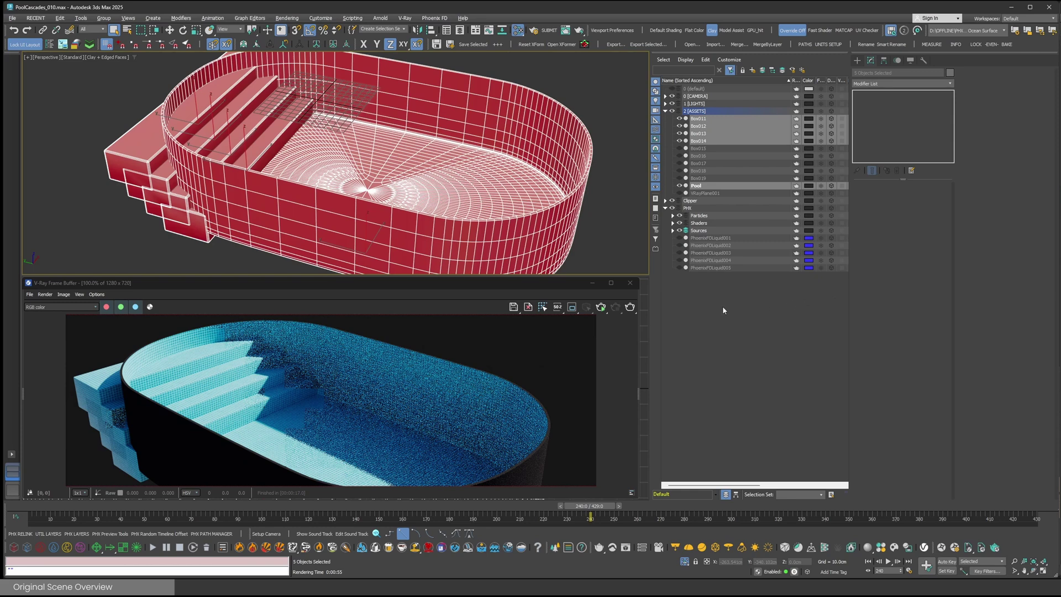
- Turn off Visible to Camera in the object properties of the selected pool and step boxes
right_click(356, 209)
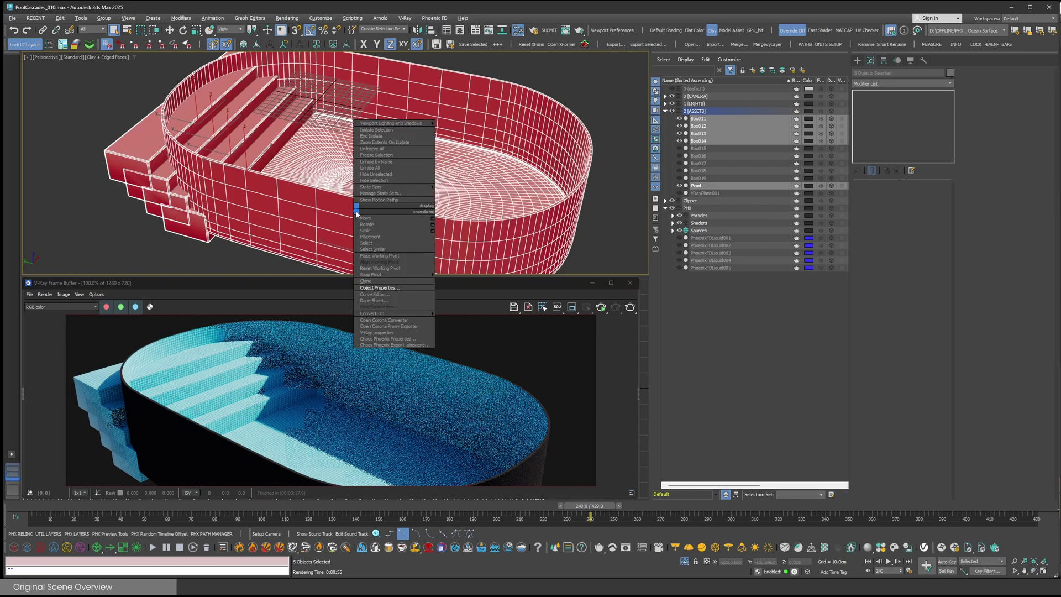
click(381, 288)
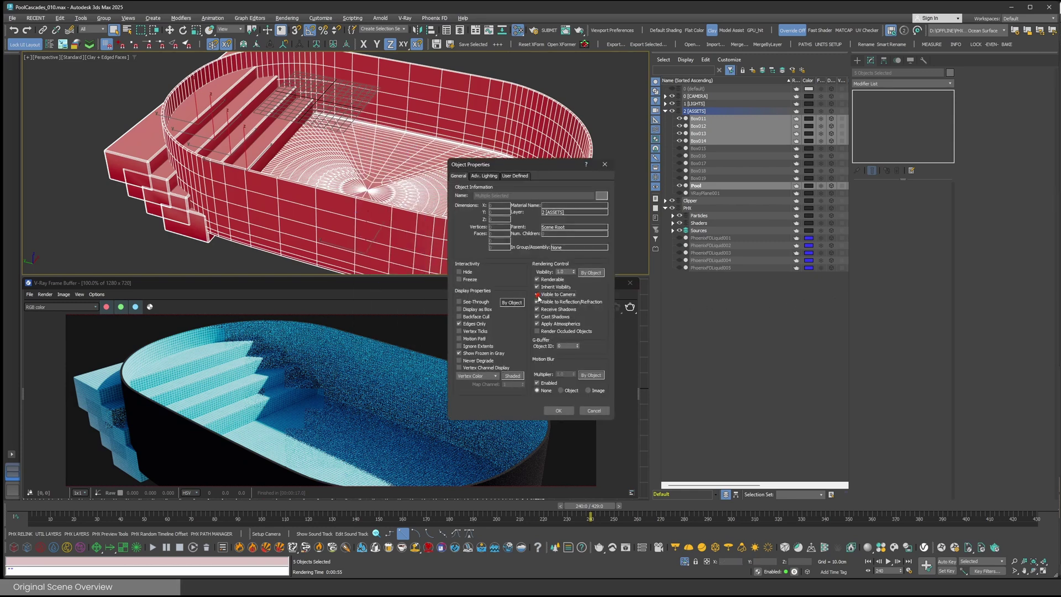
click(539, 297)
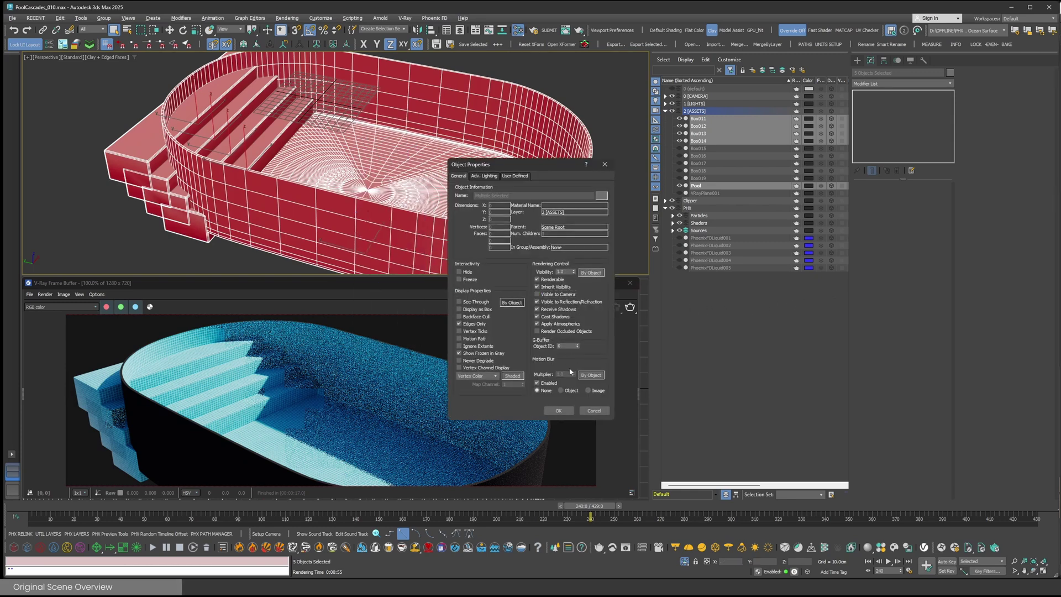
click(559, 411)
- Render the isolated pool objects again and check the alpha channel
click(631, 307)
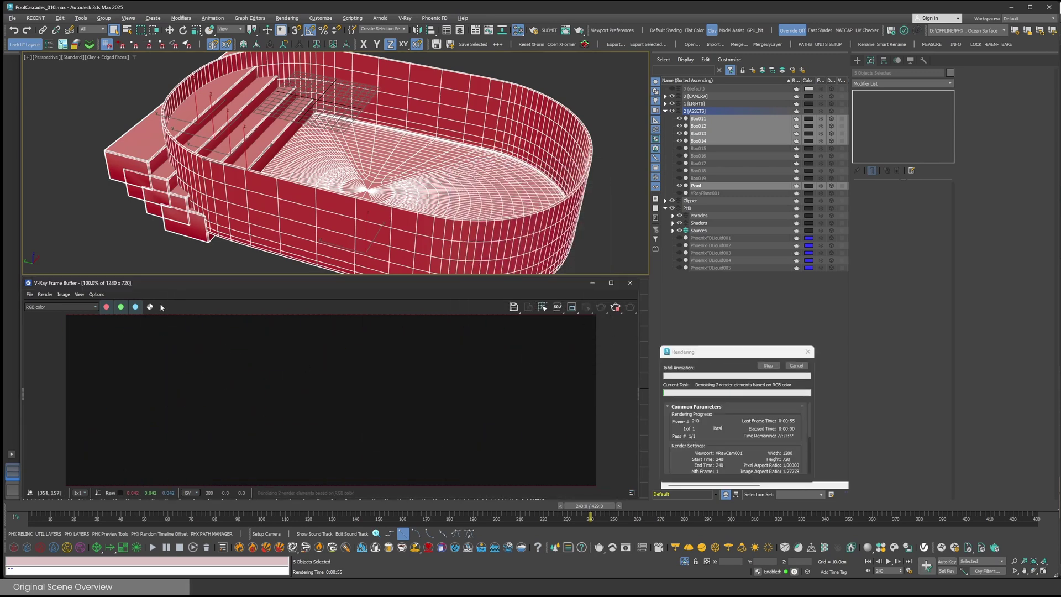
click(150, 307)
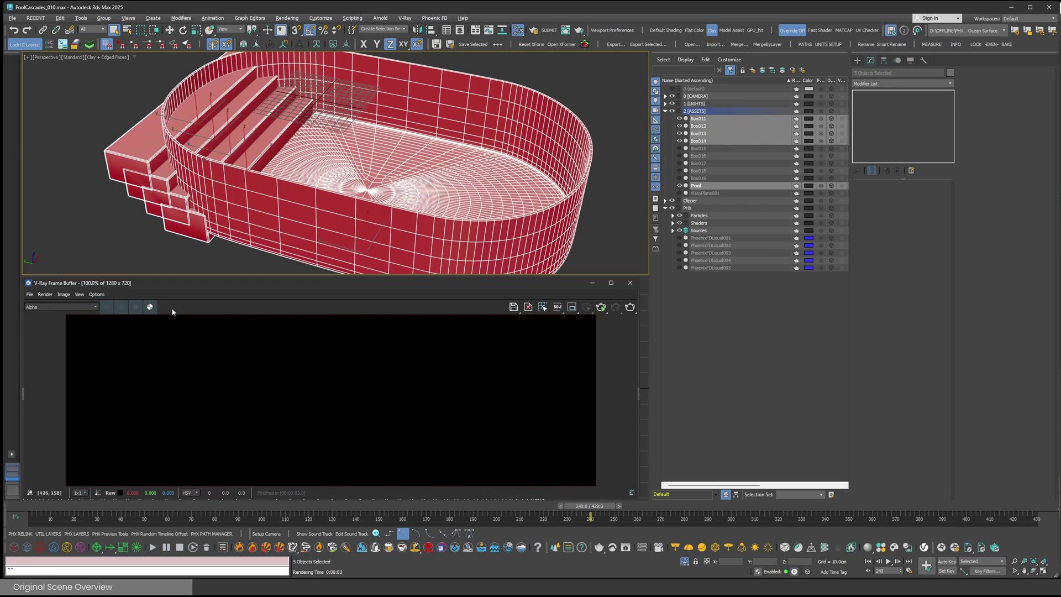
click(149, 307)
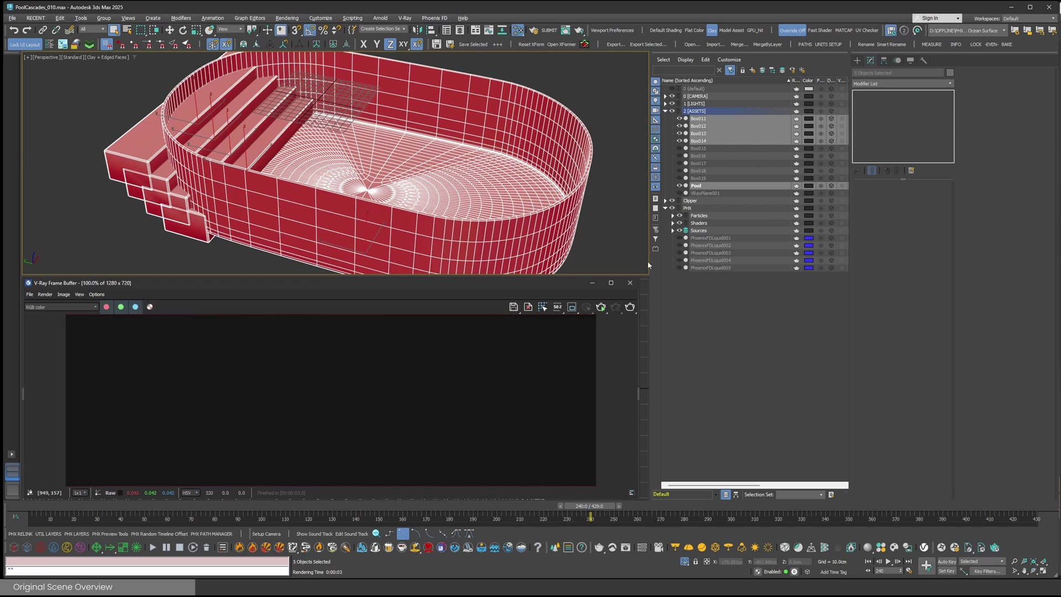
- Exit isolation and render the full scene to examine the pool water and waterfalls across the whole frame
click(684, 562)
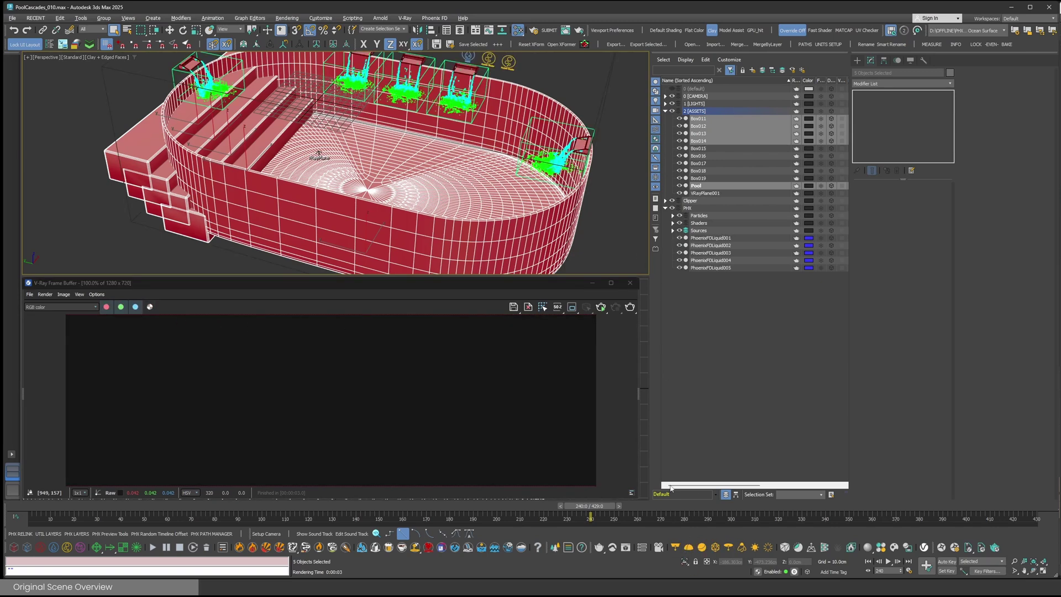
click(638, 313)
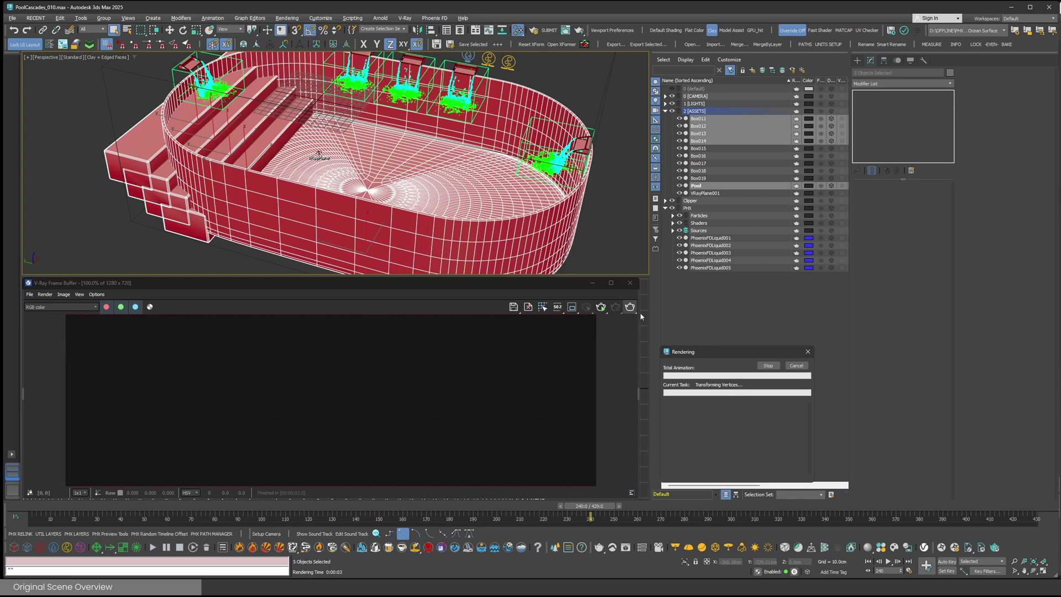
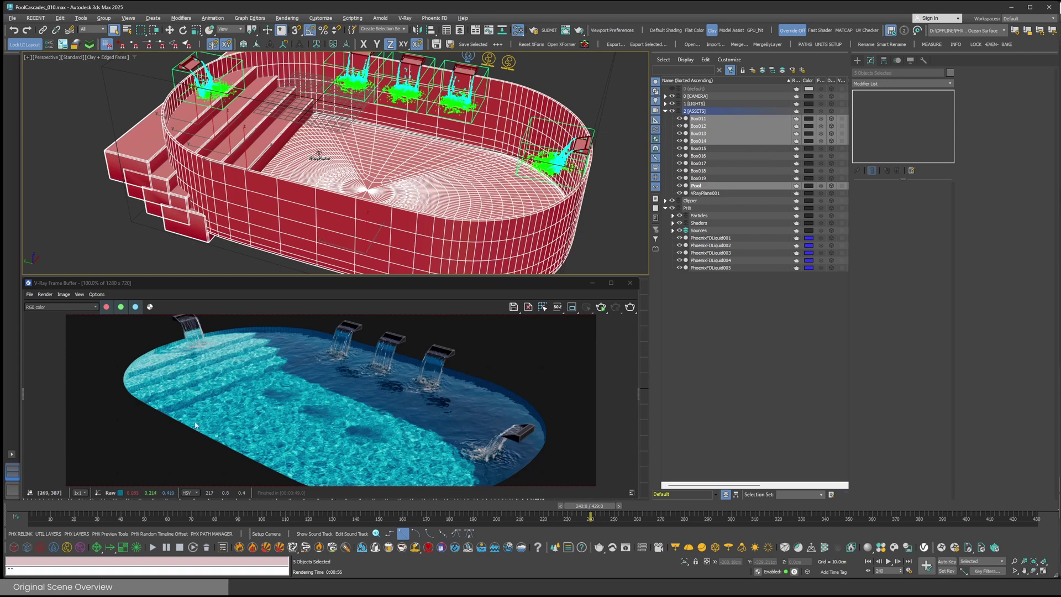
scroll(500, 426, down, 2)
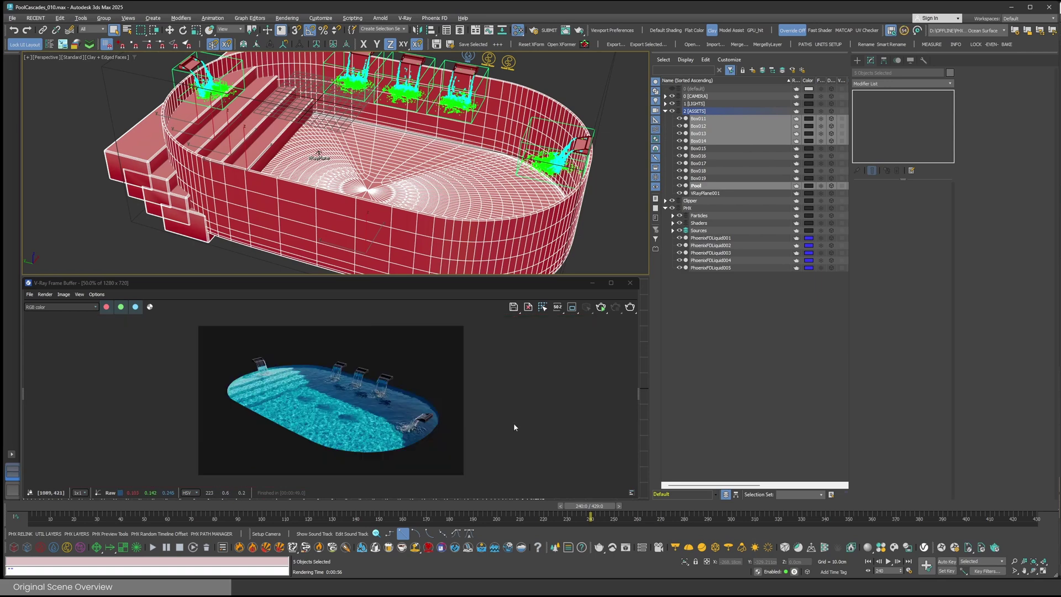
- Toggle the PHX layer's visibility off and on, collapse the 2 [ASSETS] layer, and select PhoenixFDLiquid001
middle_drag(488, 220, 462, 225)
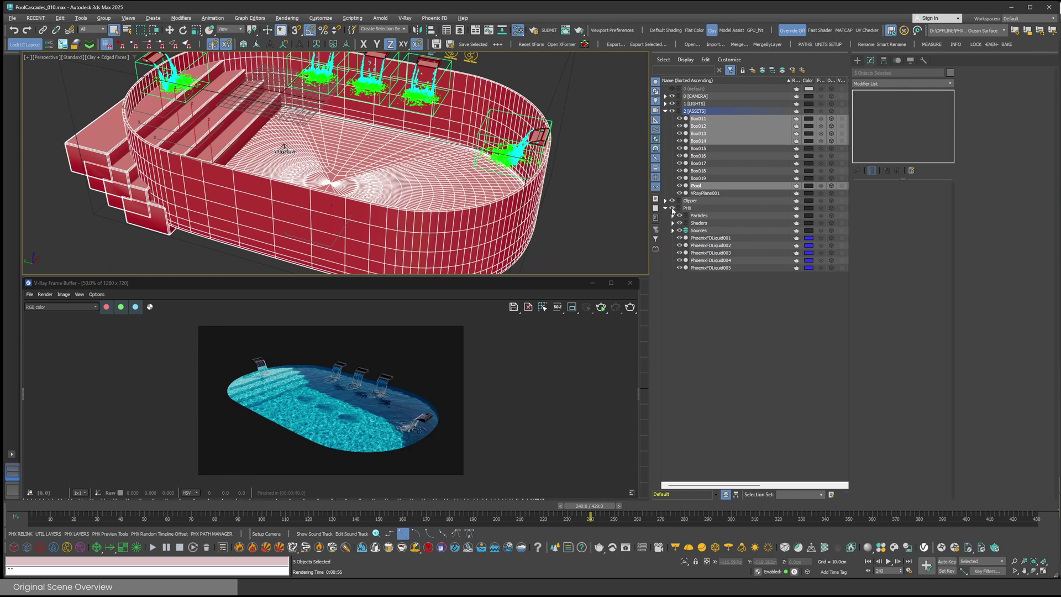
click(672, 208)
click(672, 209)
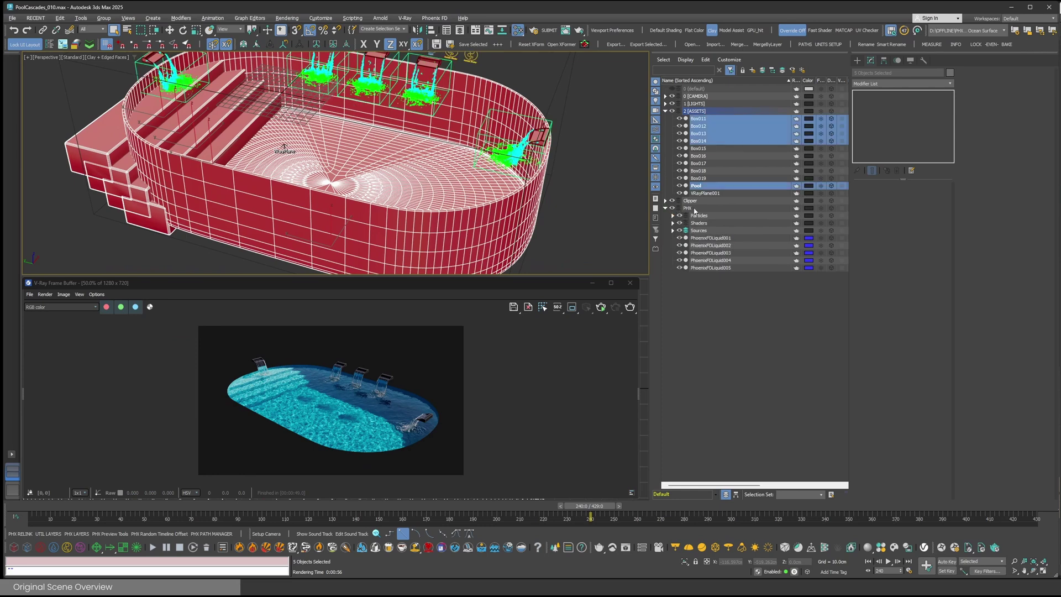
click(666, 112)
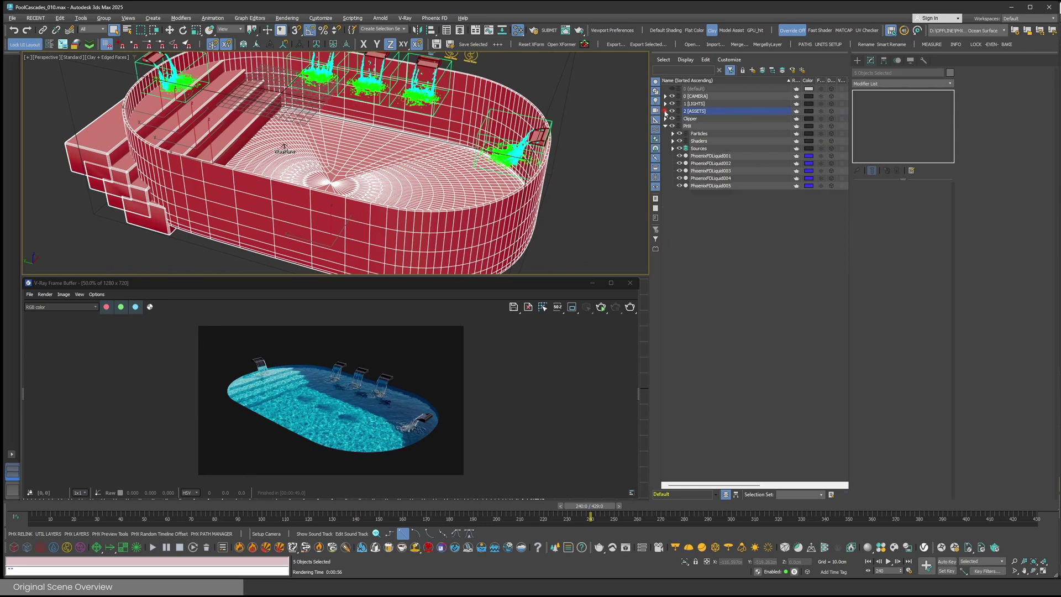
click(714, 156)
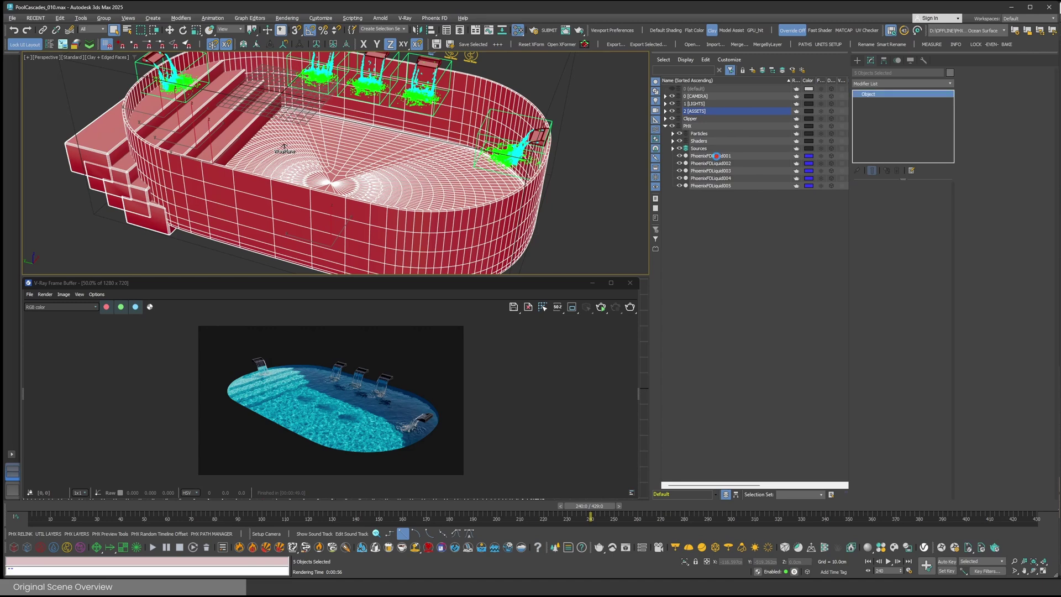
- Freeze the 2 [ASSETS] layer holding the pool geometry and select the PhoenixFDLiquid001 simulator in the viewport
alt+middle_drag(446, 125, 422, 109)
key(w)
click(422, 109)
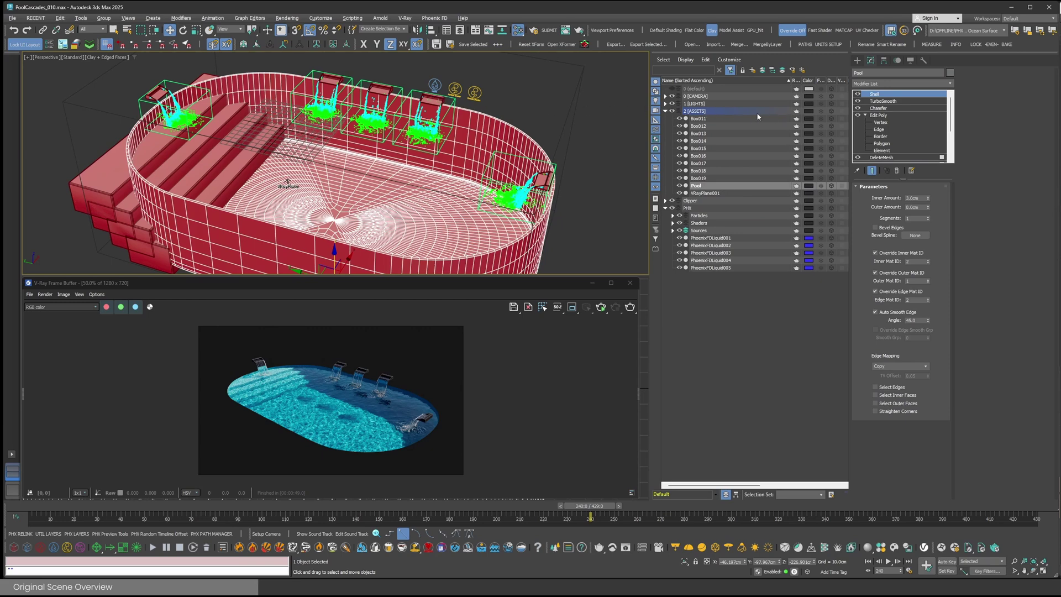
click(821, 112)
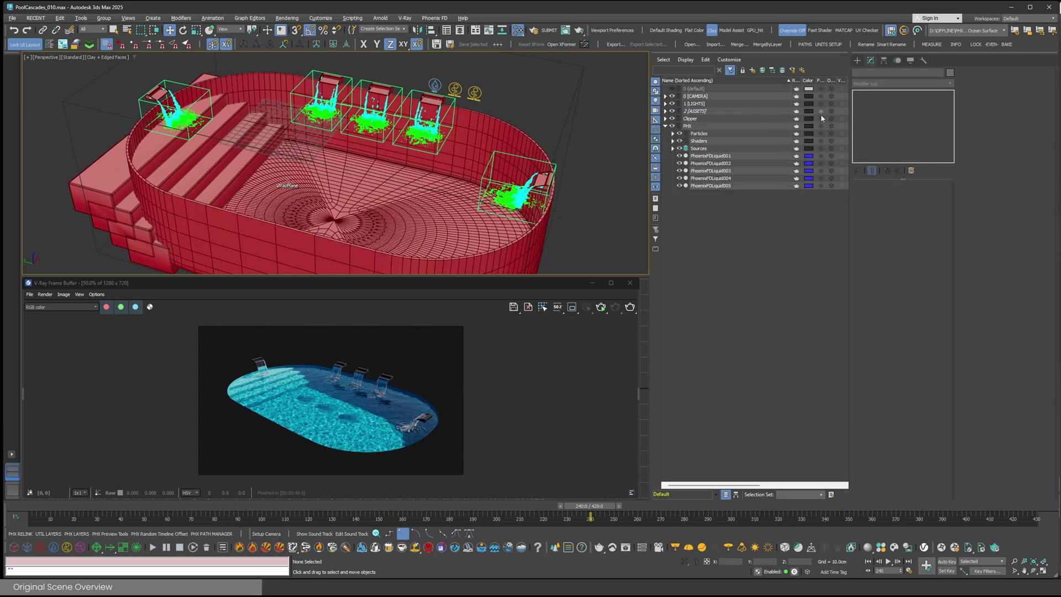
click(665, 111)
click(666, 111)
click(453, 104)
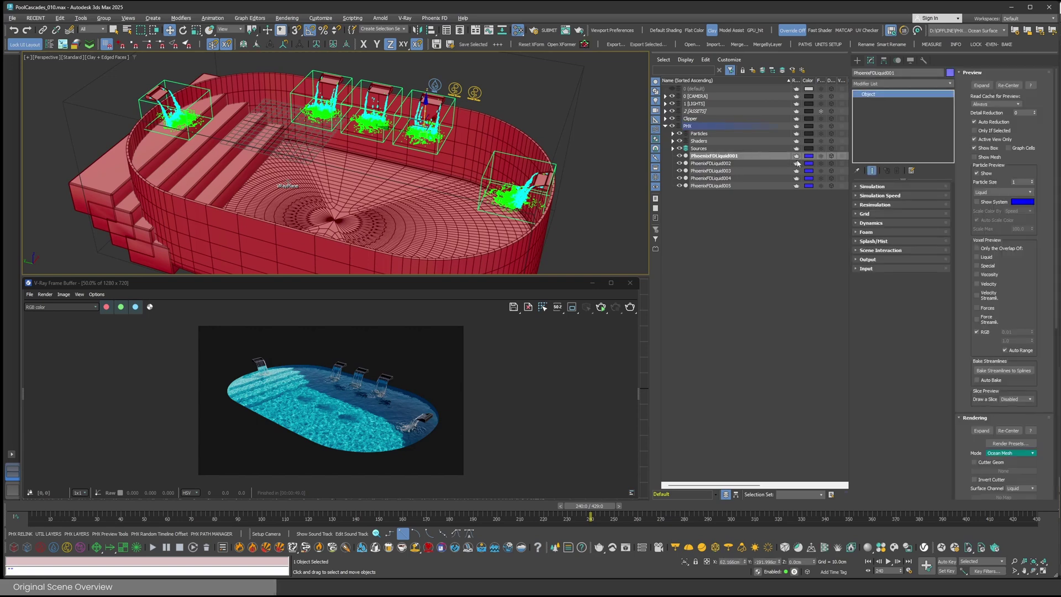
- Review the Dynamics and Splash/Mist settings of PhoenixFDLiquid001
click(878, 223)
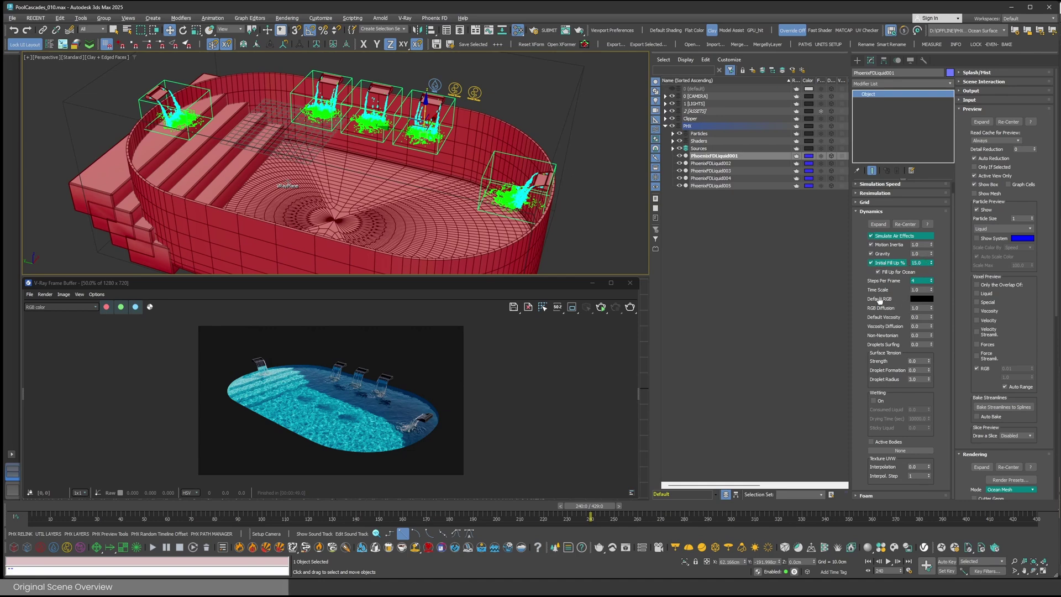
scroll(880, 307, up, 1)
click(989, 73)
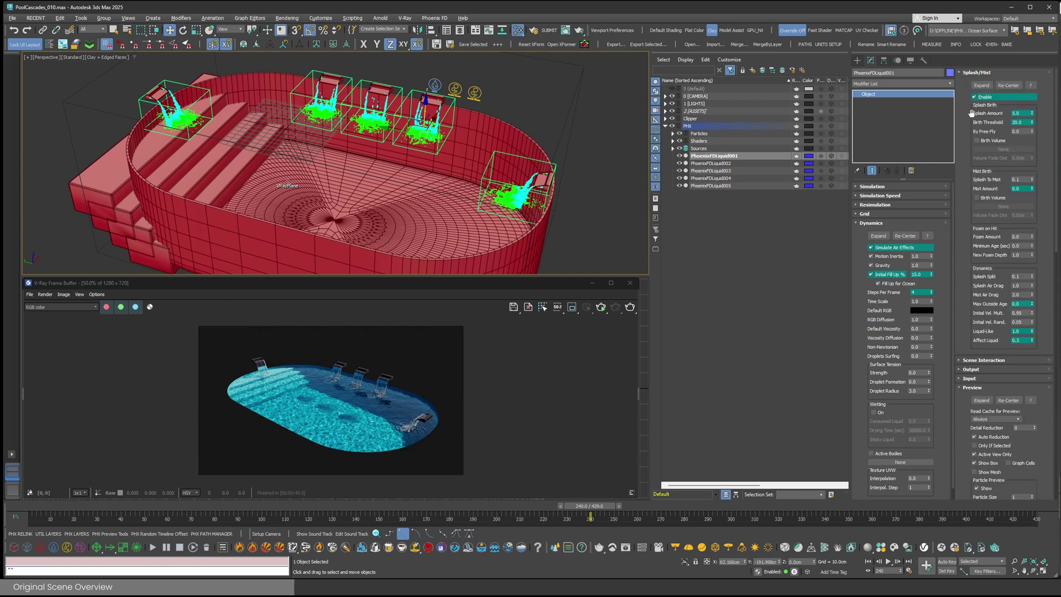
scroll(941, 484, down, 1)
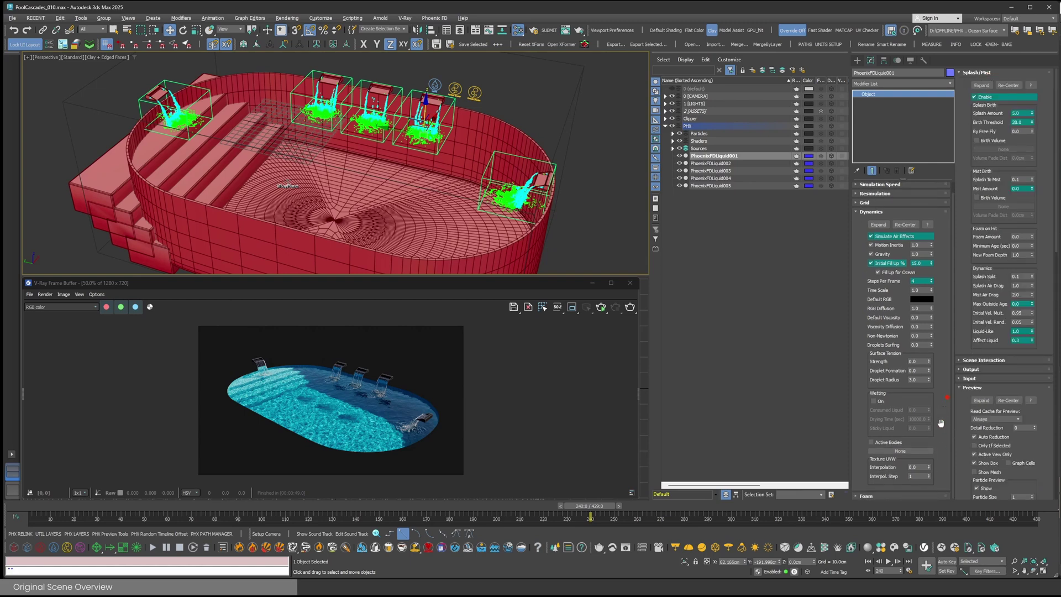
- Review the Foam settings of PhoenixFDLiquid001, including birth, lifespan, size and pattern values
click(928, 496)
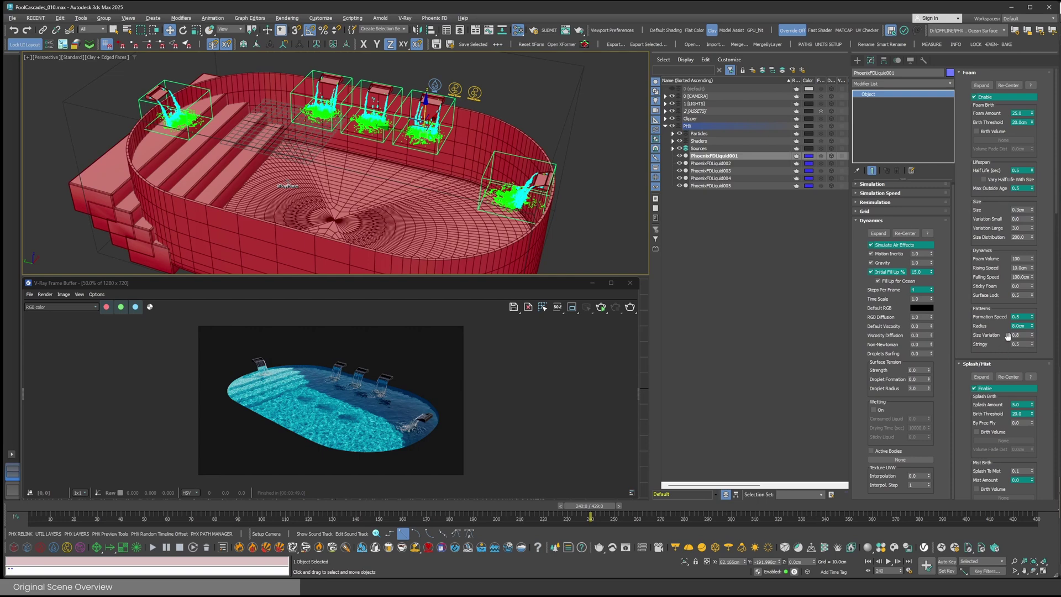
scroll(993, 386, down, 3)
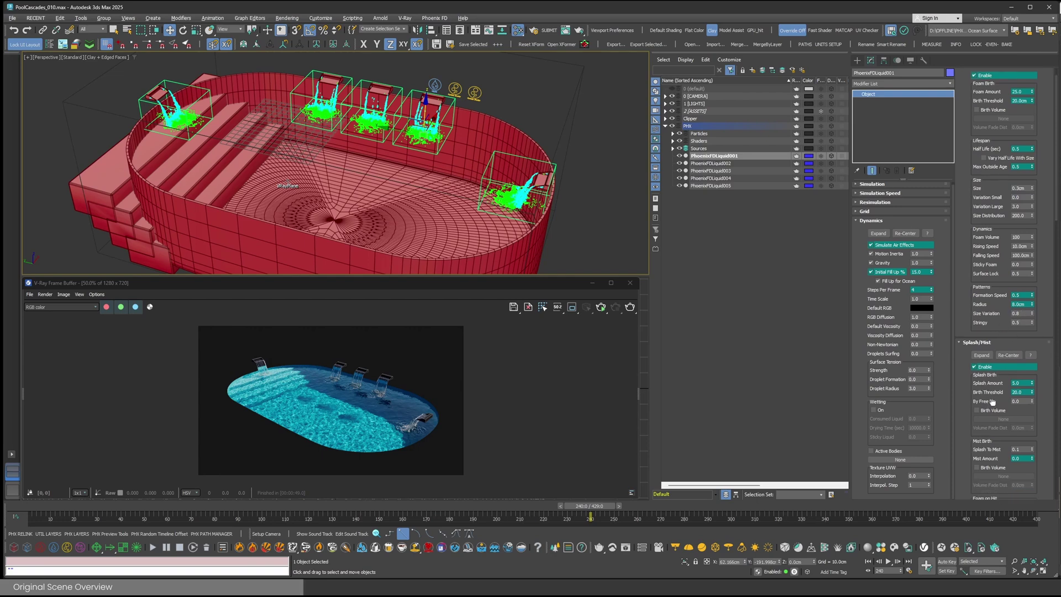
scroll(993, 383, up, 2)
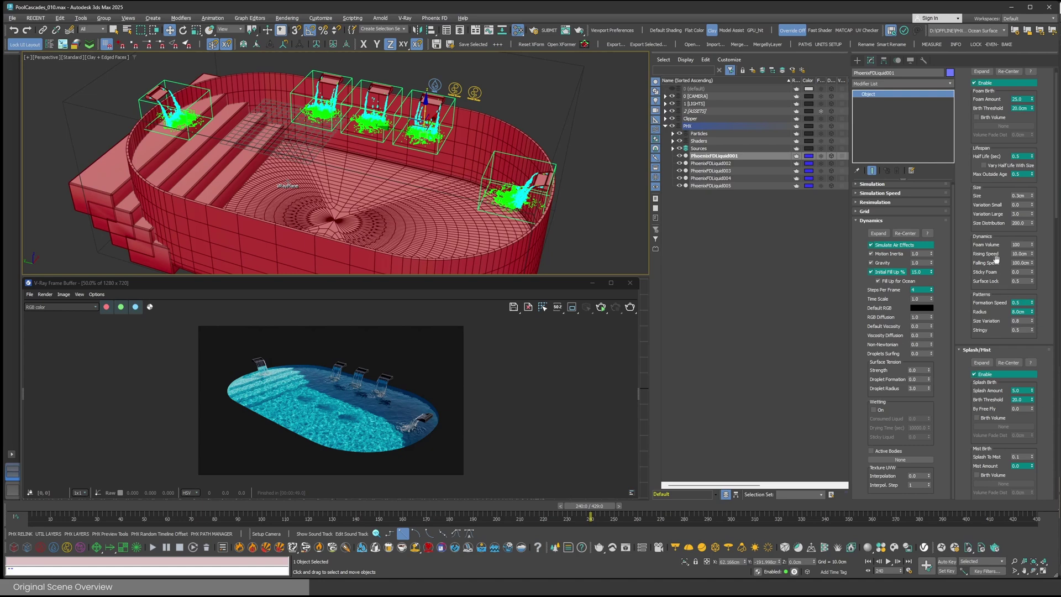
scroll(973, 142, up, 1)
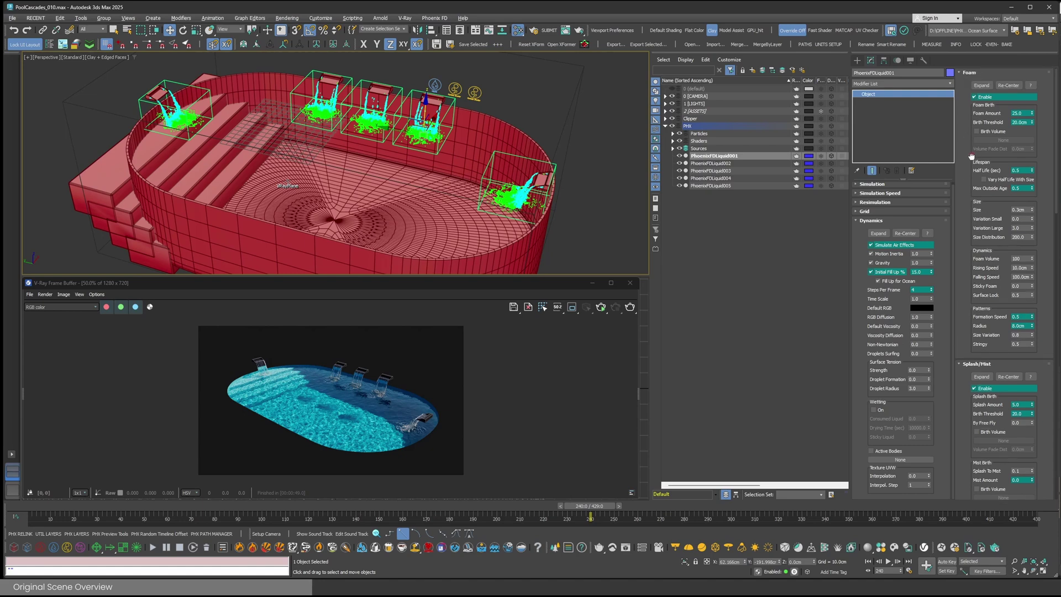
click(1026, 122)
click(987, 114)
- Review the Rendering settings of PhoenixFDLiquid001 and open the parameters of its PhoenixFDOceanTex displacement map
click(871, 220)
click(867, 232)
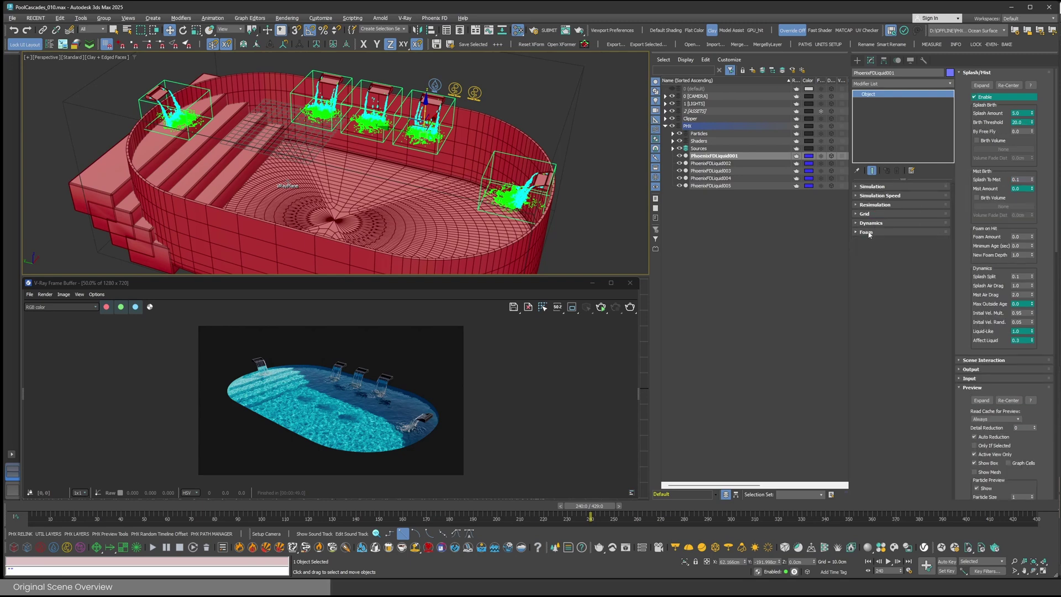
click(973, 73)
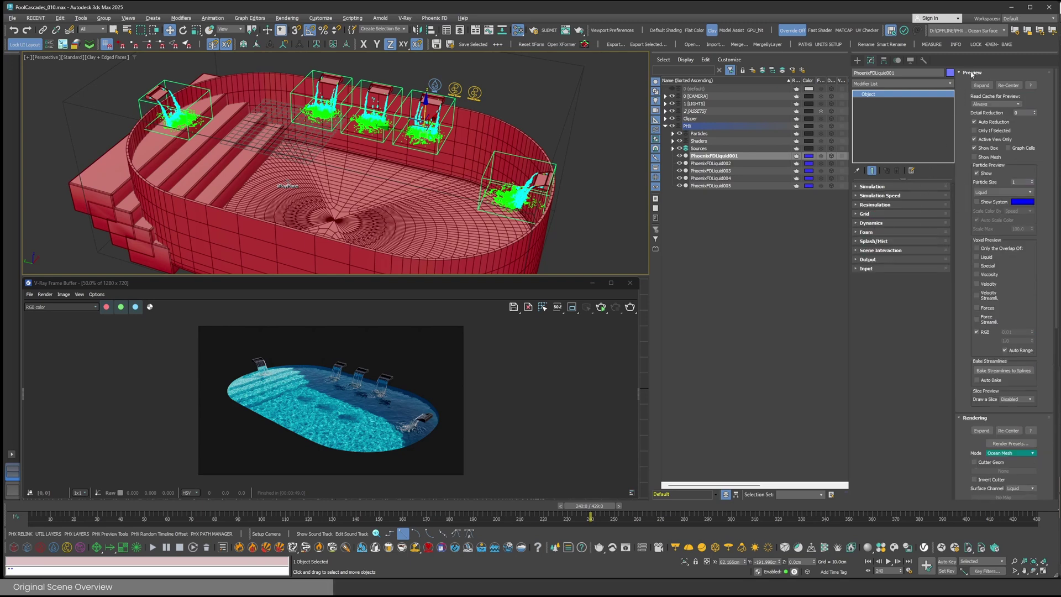
click(973, 73)
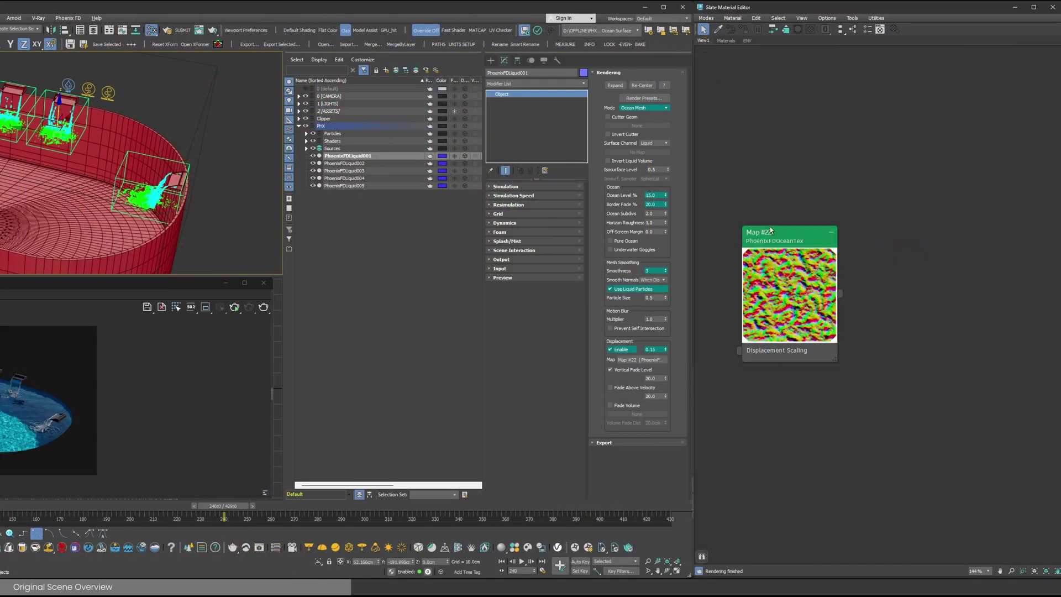
double_click(782, 244)
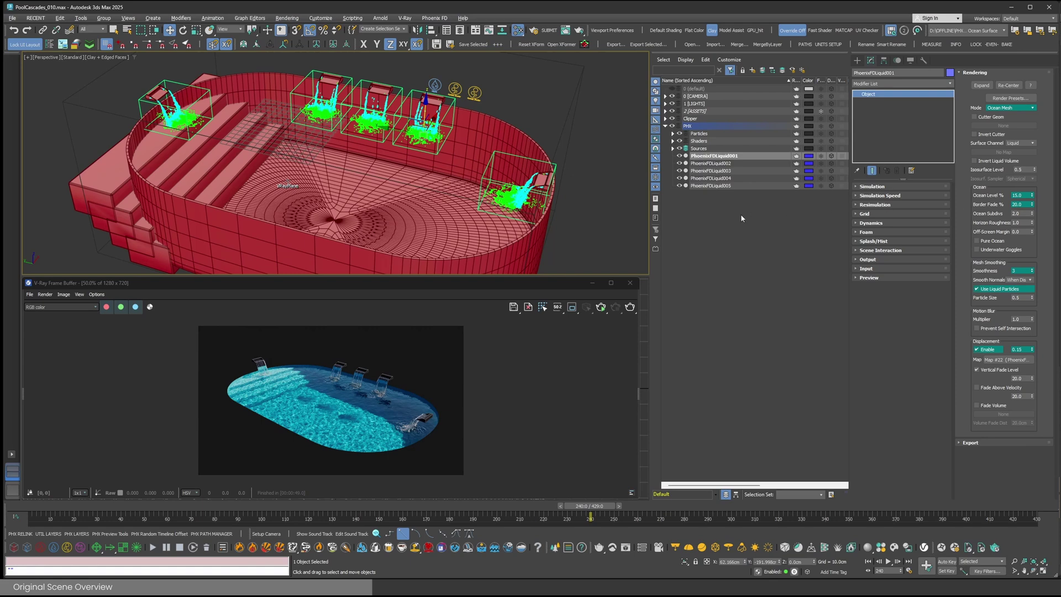
- Compare the Rendering settings of PhoenixFDLiquid002 through PhoenixFDLiquid005, reselect PhoenixFDLiquid001 and check its assigned material
click(727, 163)
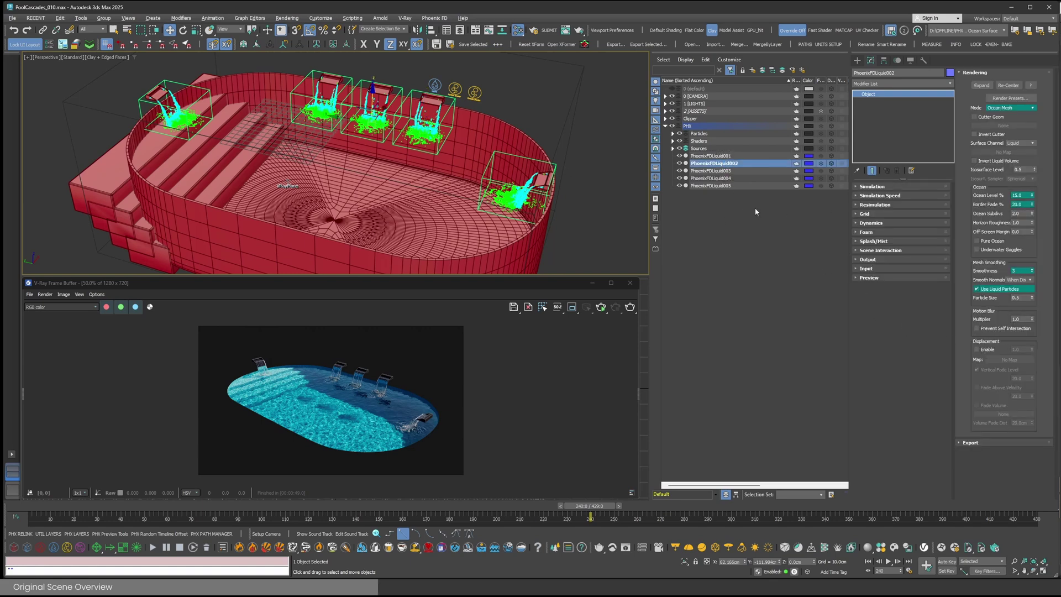
click(722, 171)
click(726, 178)
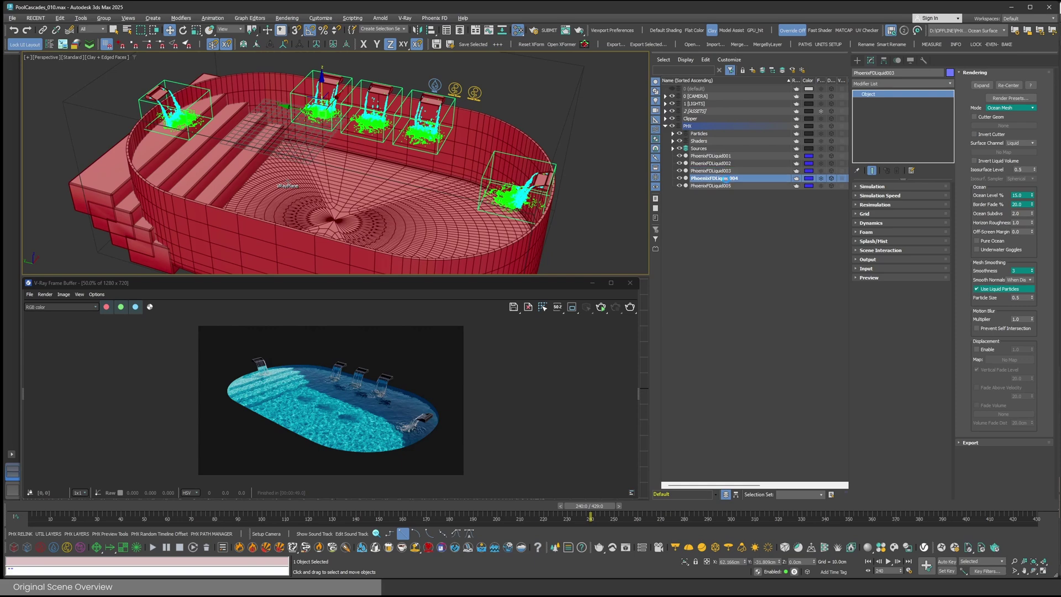
click(720, 186)
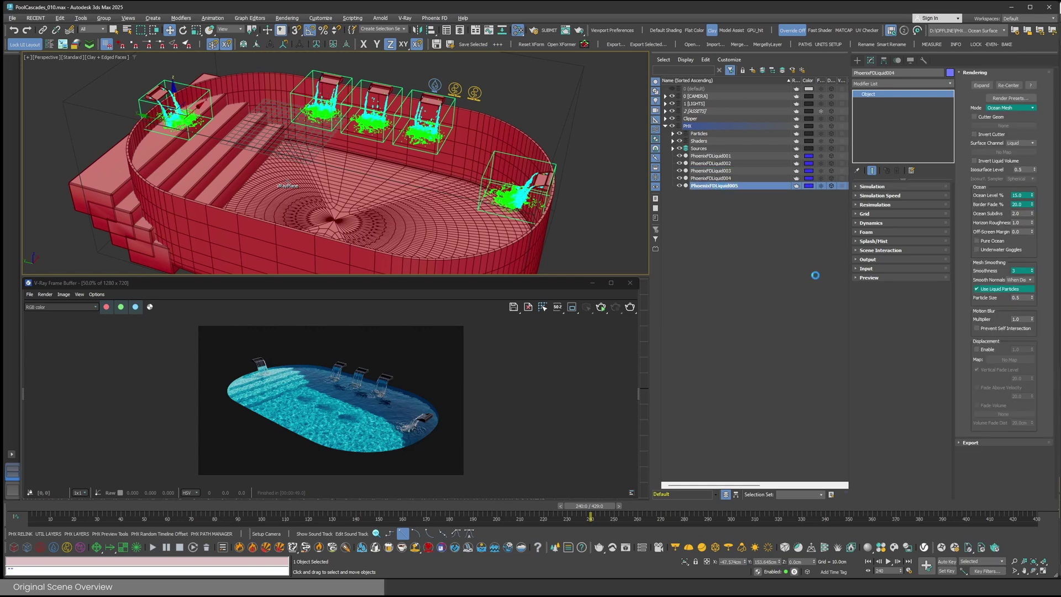
click(713, 156)
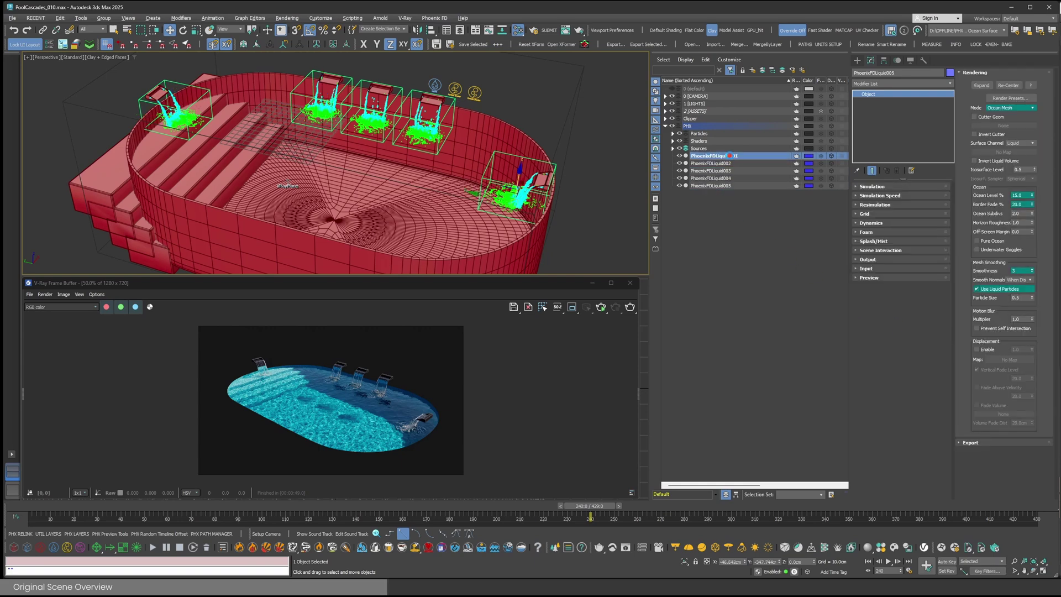
scroll(822, 239, right, 3)
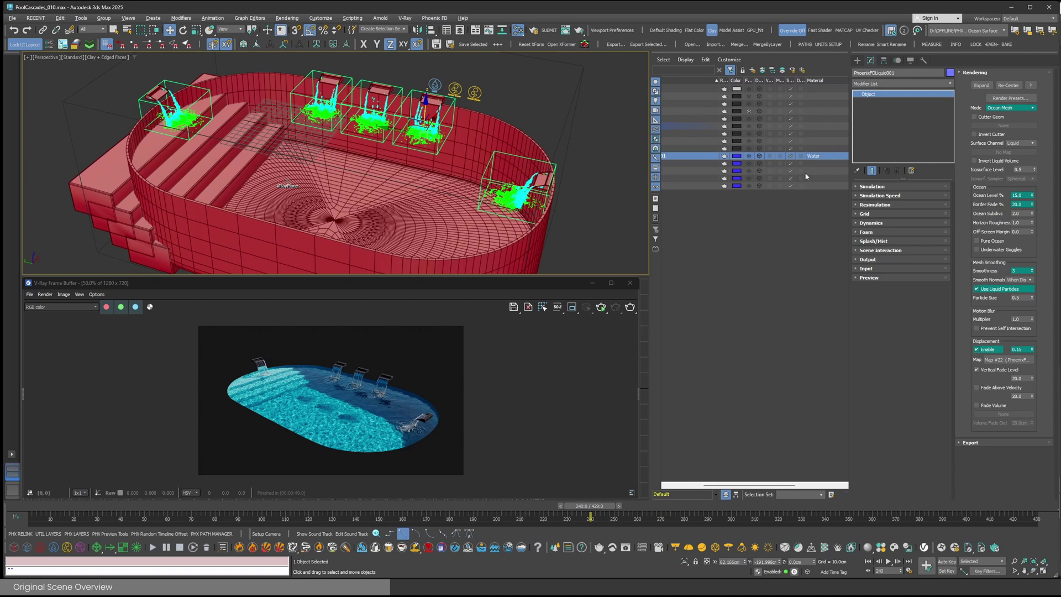
scroll(785, 210, left, 3)
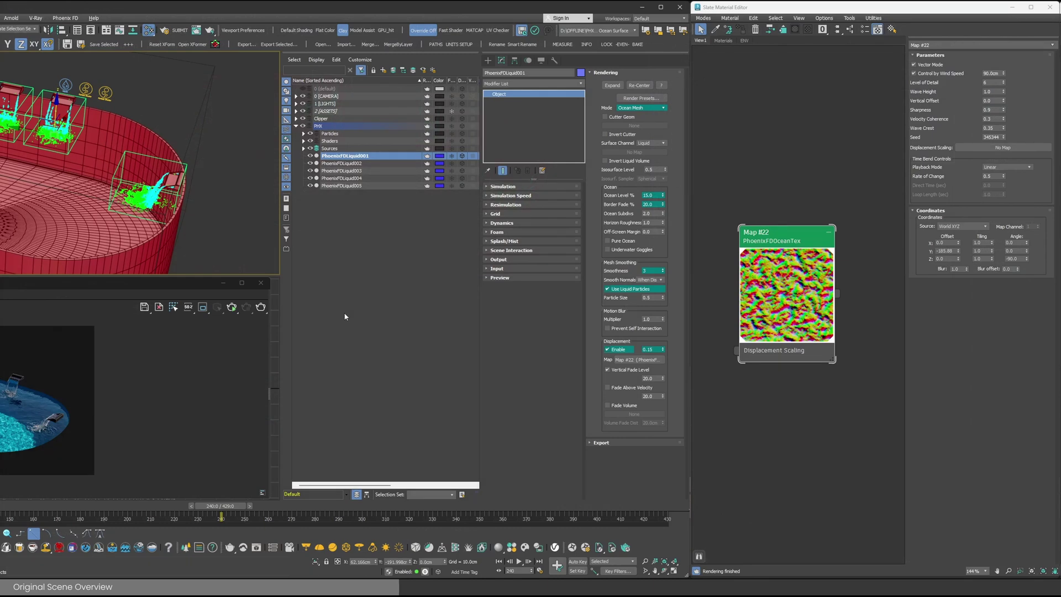
- Find the Water material among the scene's material nodes and examine its parameters
click(724, 41)
middle_drag(881, 295, 720, 248)
middle_drag(816, 314, 788, 295)
click(830, 292)
- Create a new VRayMtl beside the Water material, enlarge its preview and hide its unused slots
right_click(715, 285)
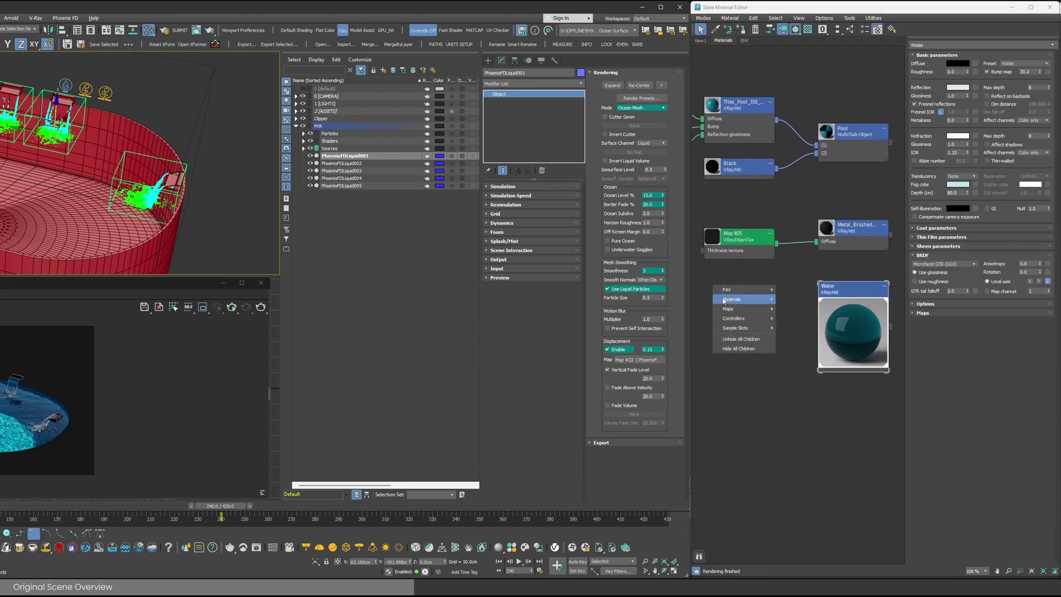
mouse_move(723, 300)
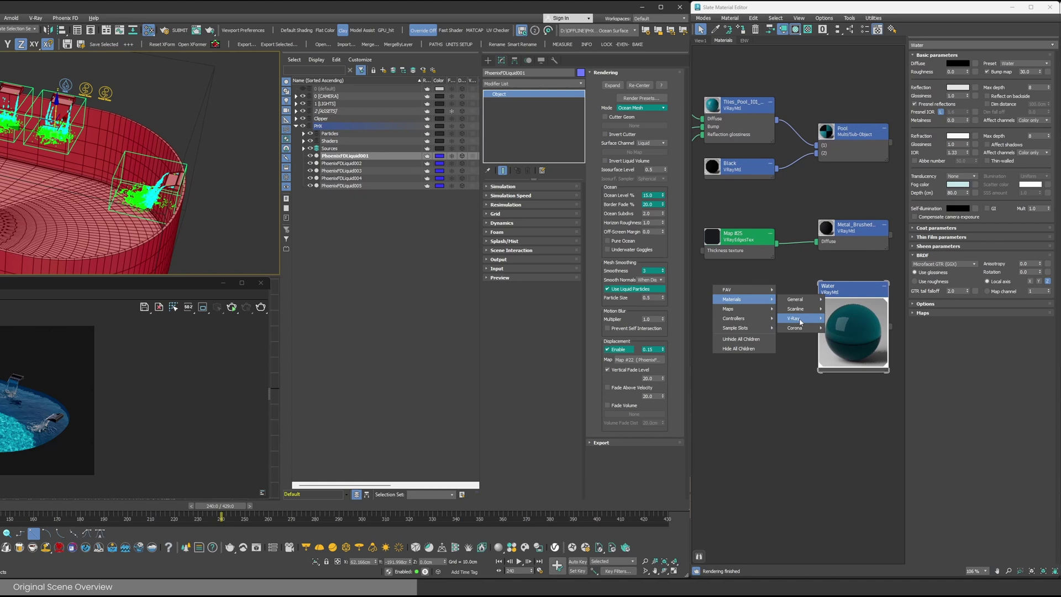
mouse_move(799, 322)
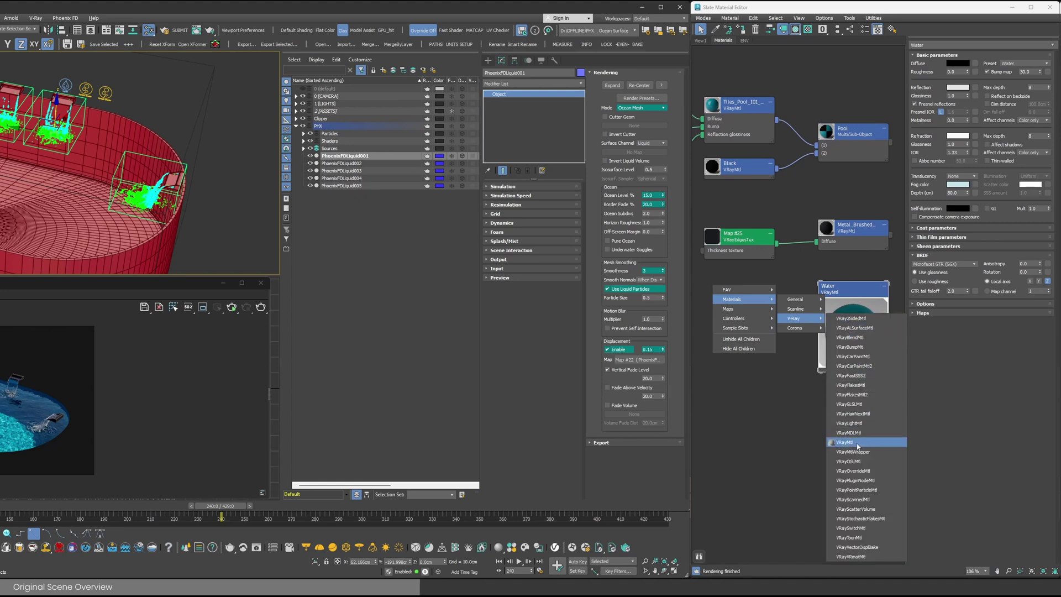
click(844, 442)
drag(694, 281, 738, 290)
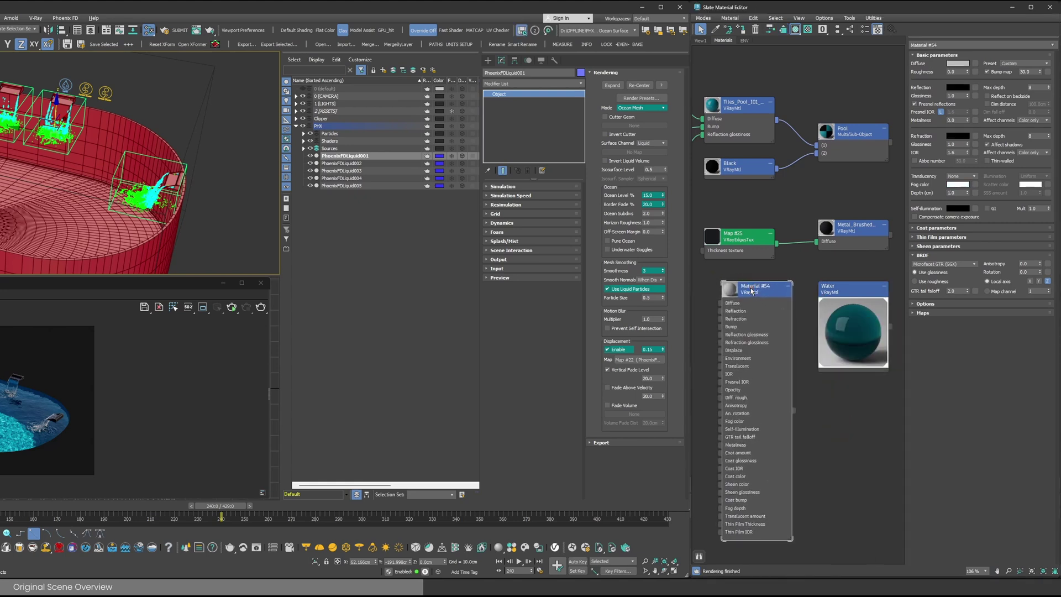
double_click(725, 290)
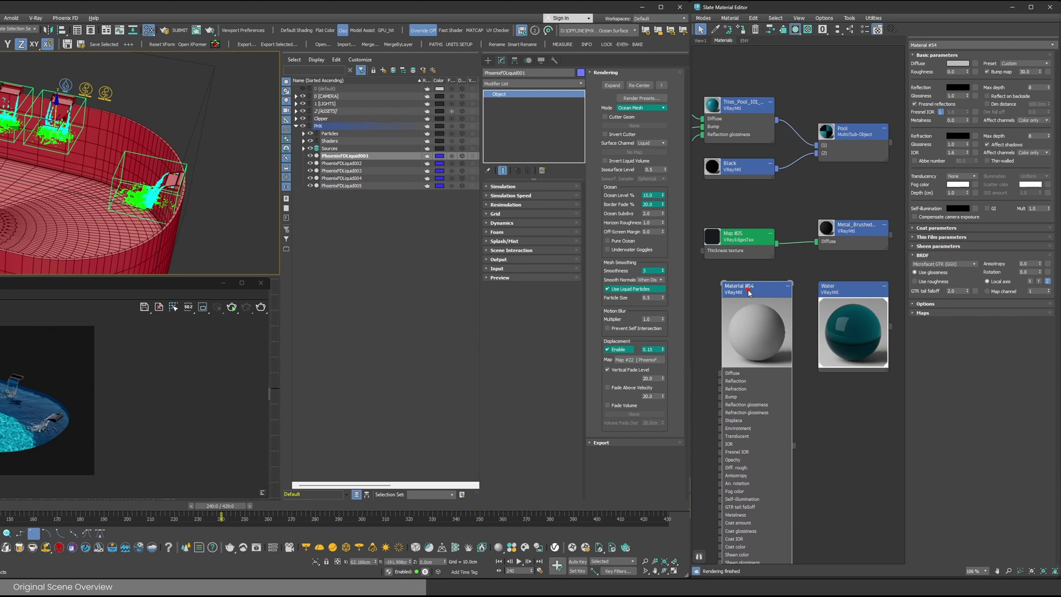
key(h)
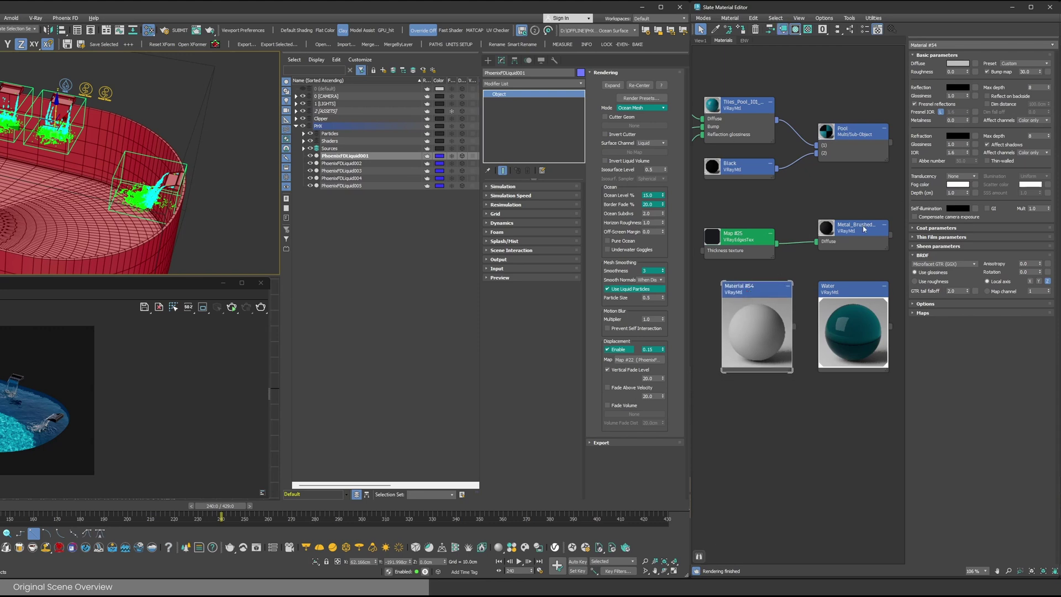
- Apply the Water preset to the new VRayMtl and check its refraction color without changing it
click(1022, 63)
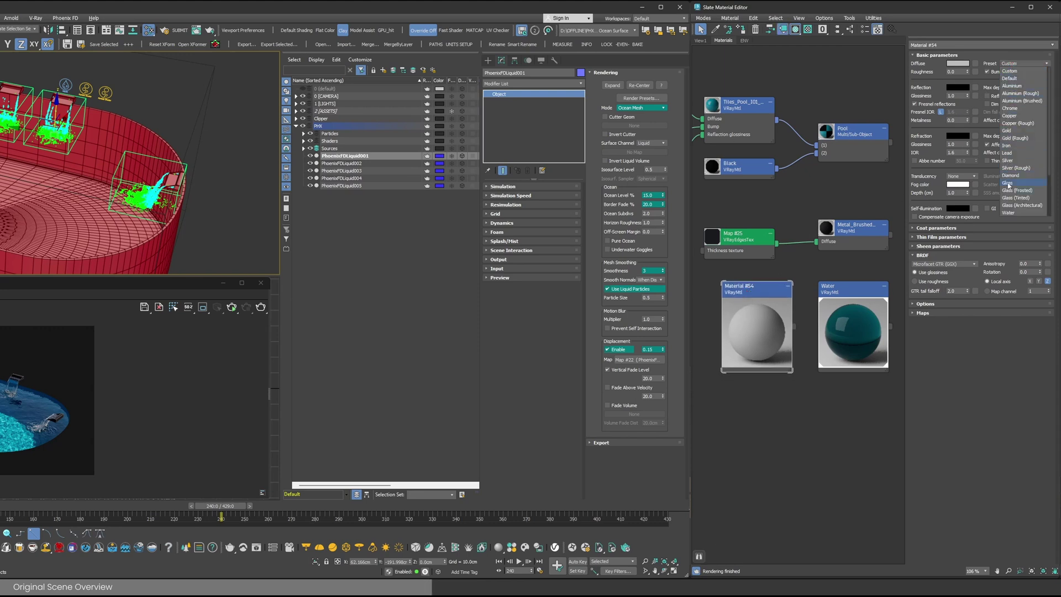
click(1010, 213)
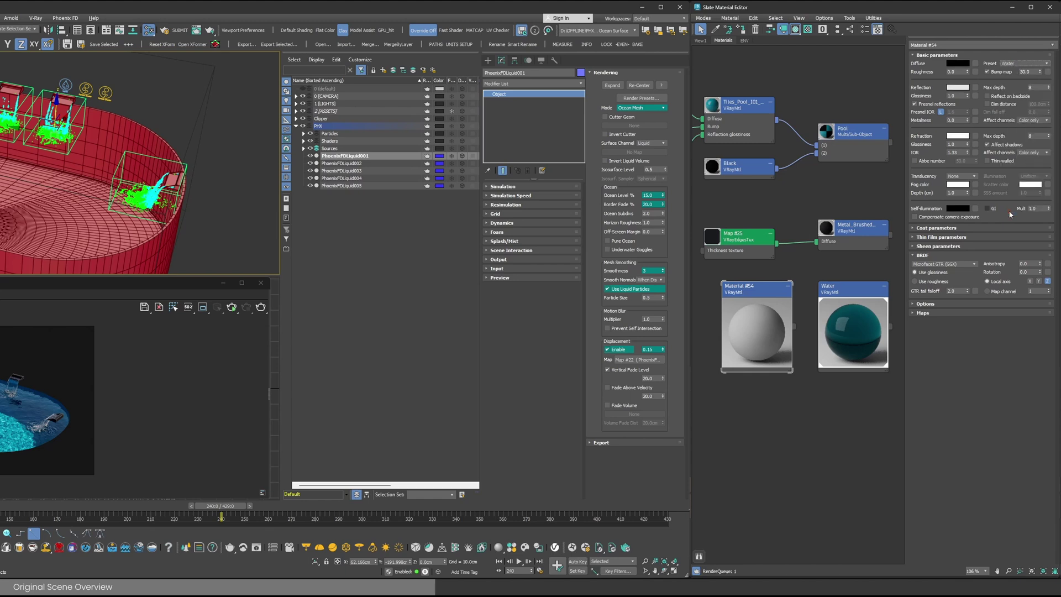
click(956, 137)
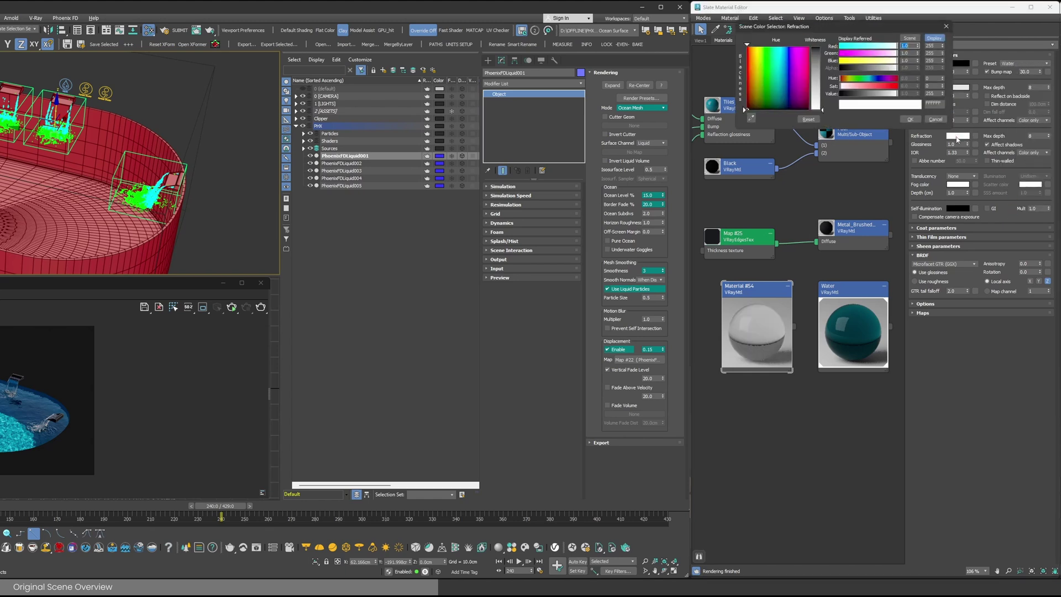
click(962, 87)
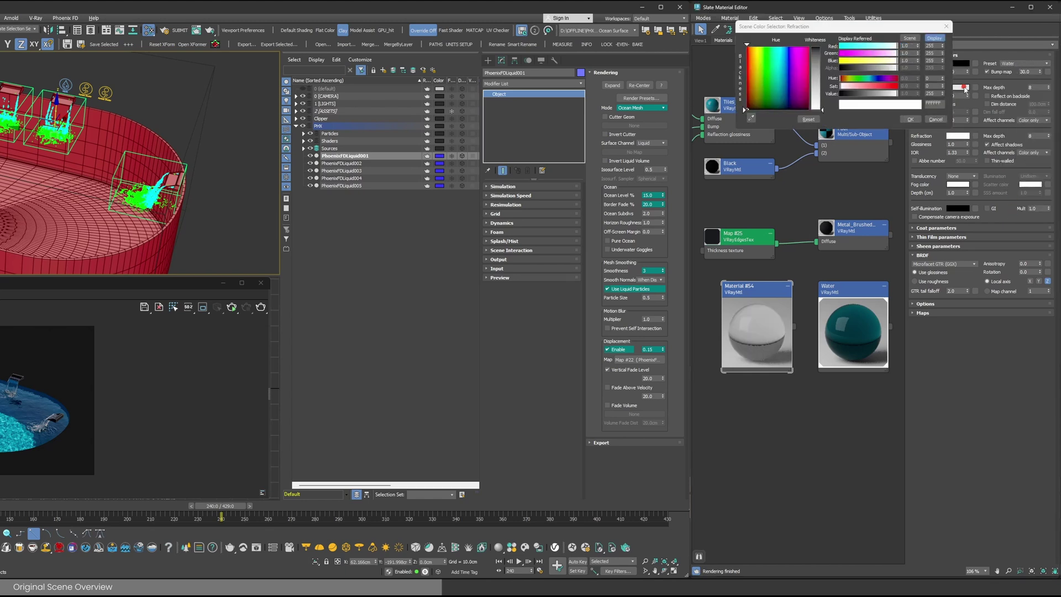
click(936, 119)
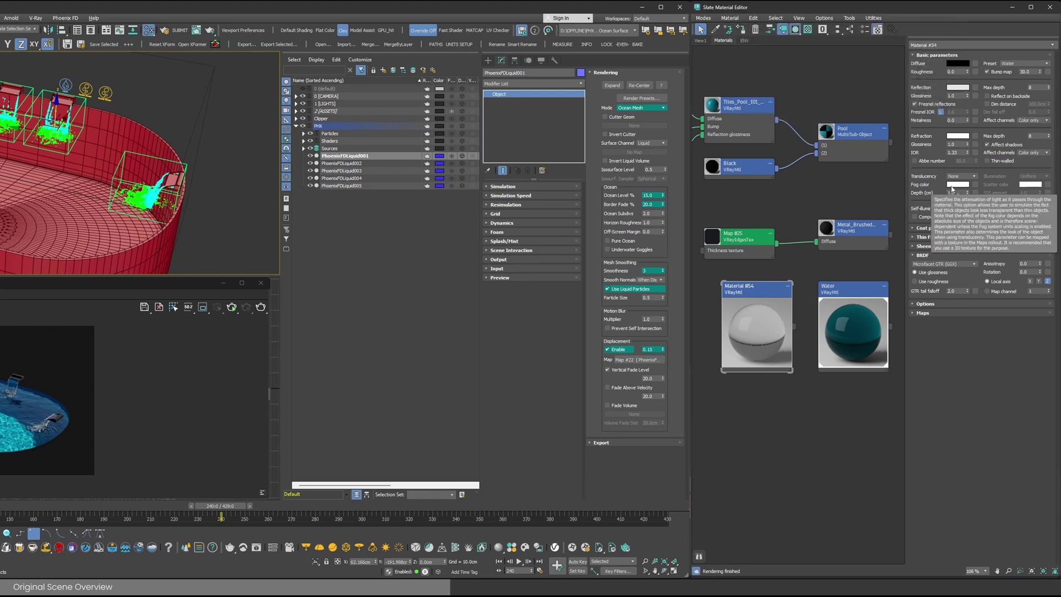
- Give the new VRayMtl a pale blue fog color and set its fog depth to 80 cm
click(952, 186)
click(866, 130)
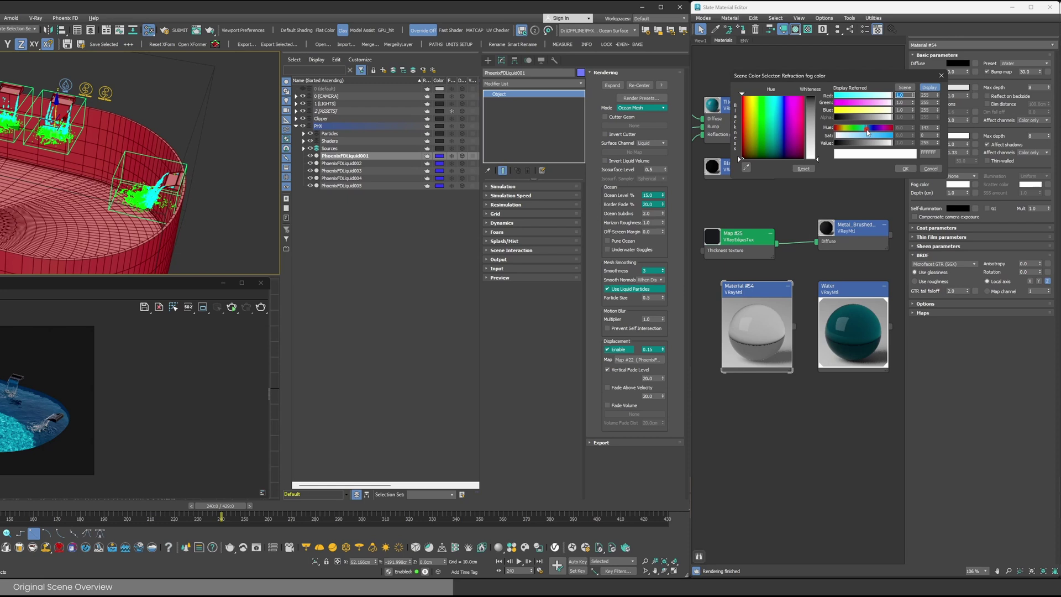
drag(835, 136, 876, 144)
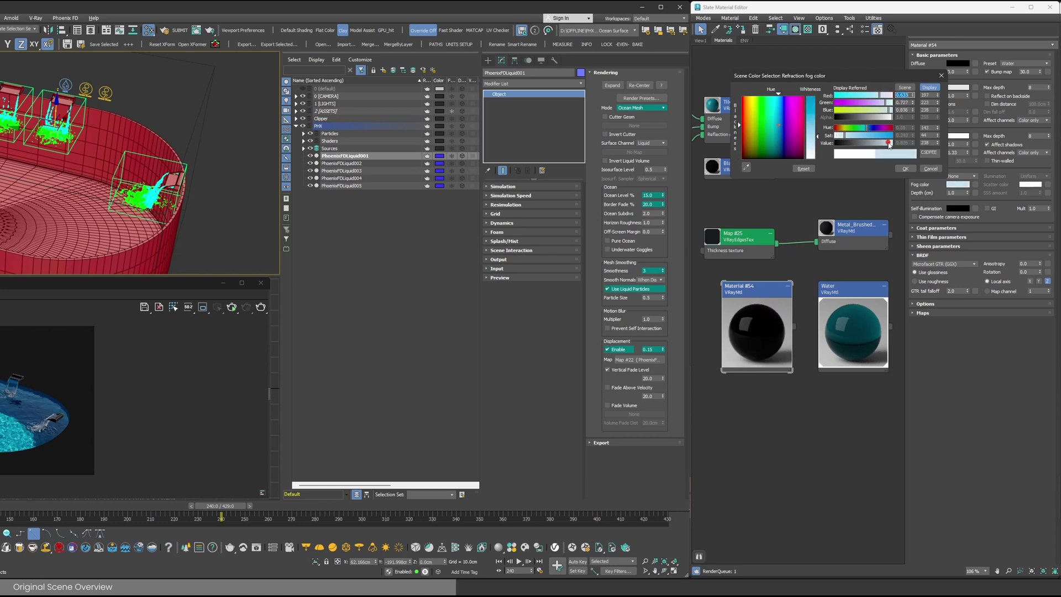
click(905, 169)
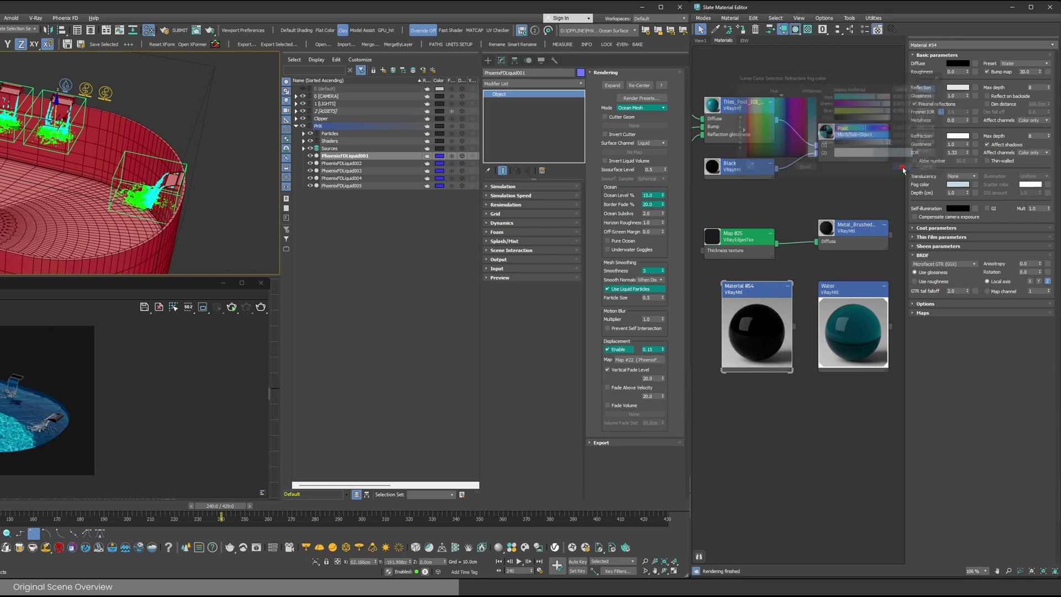
drag(960, 193, 941, 194)
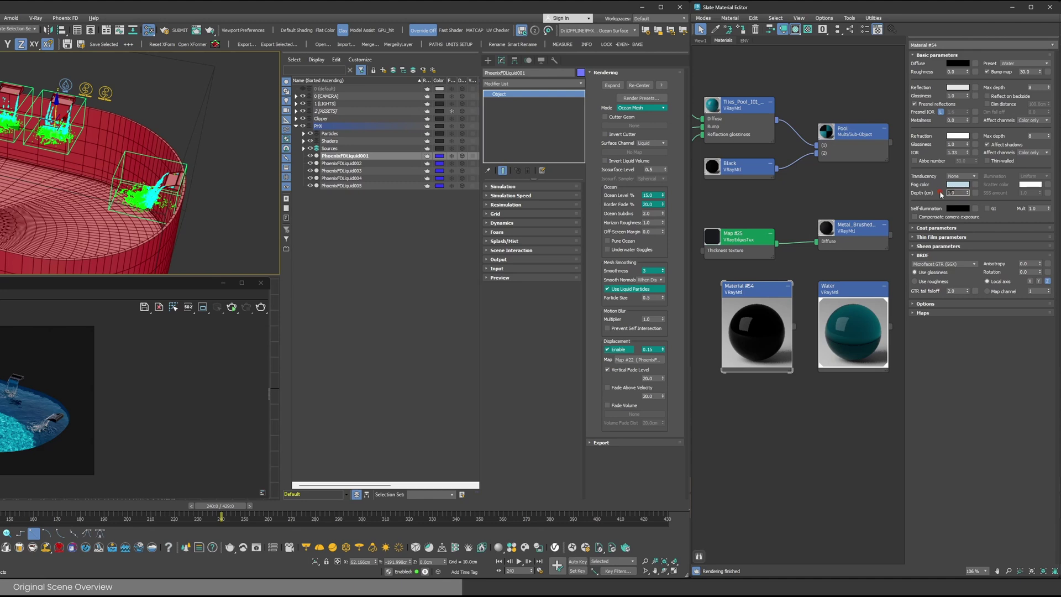
text(80)
key(Return)
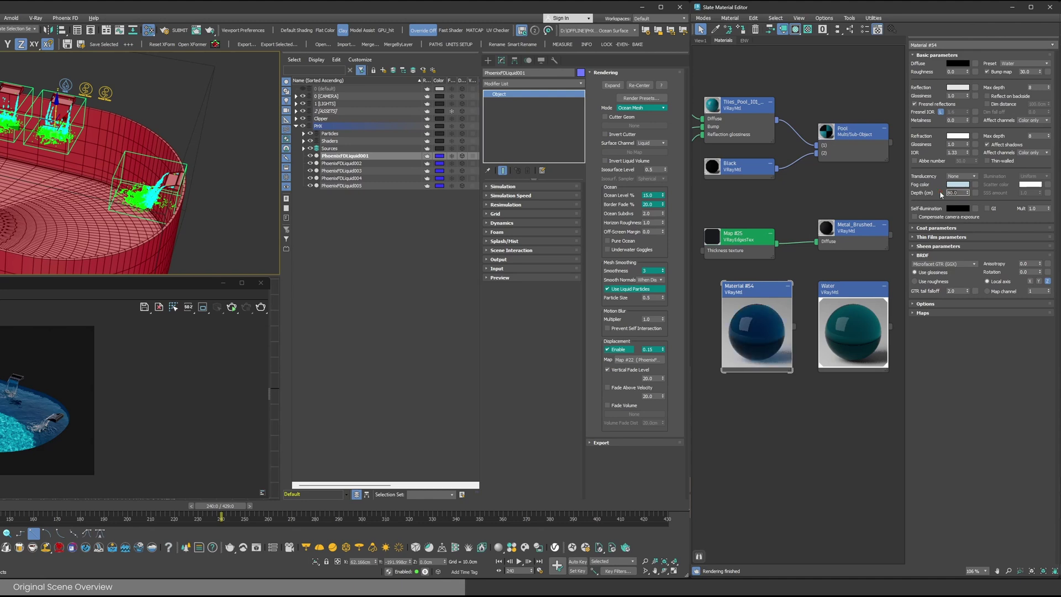
- Copy the fog color from the Water material and paste it into the new VRayMtl's fog color
click(856, 293)
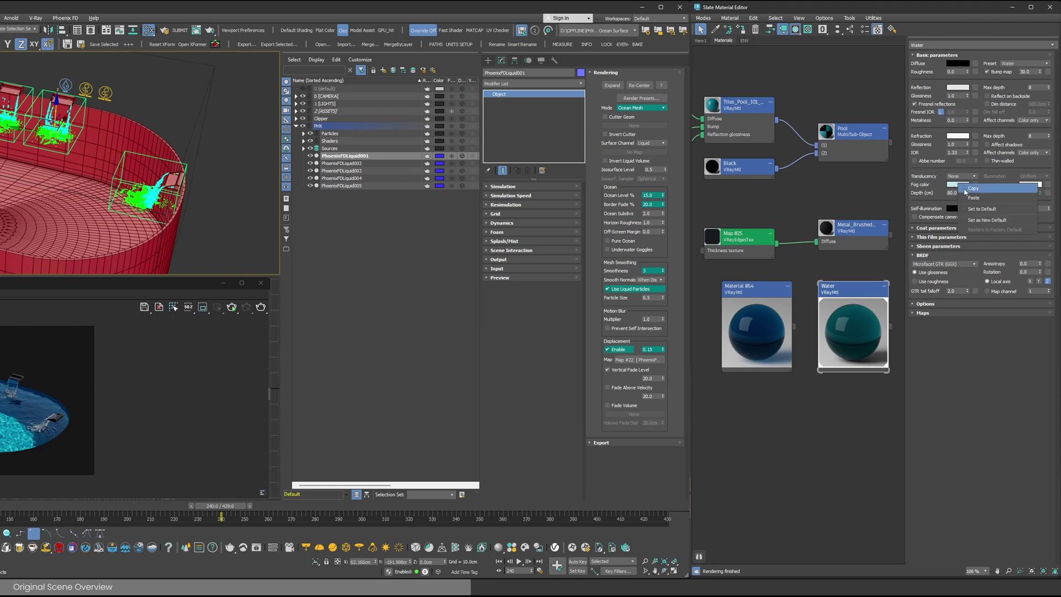
click(760, 293)
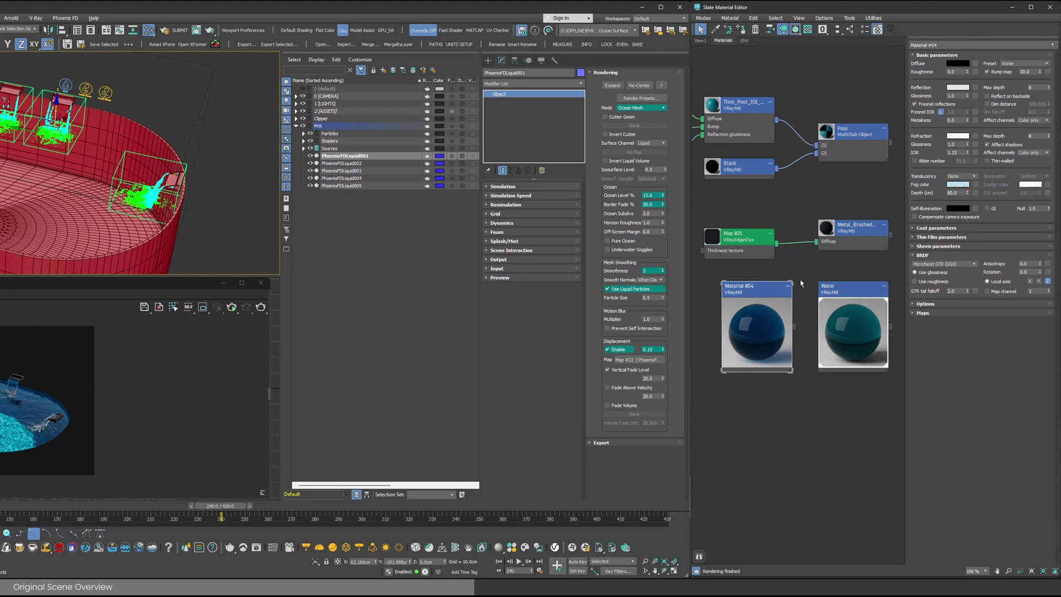
right_click(952, 188)
click(963, 200)
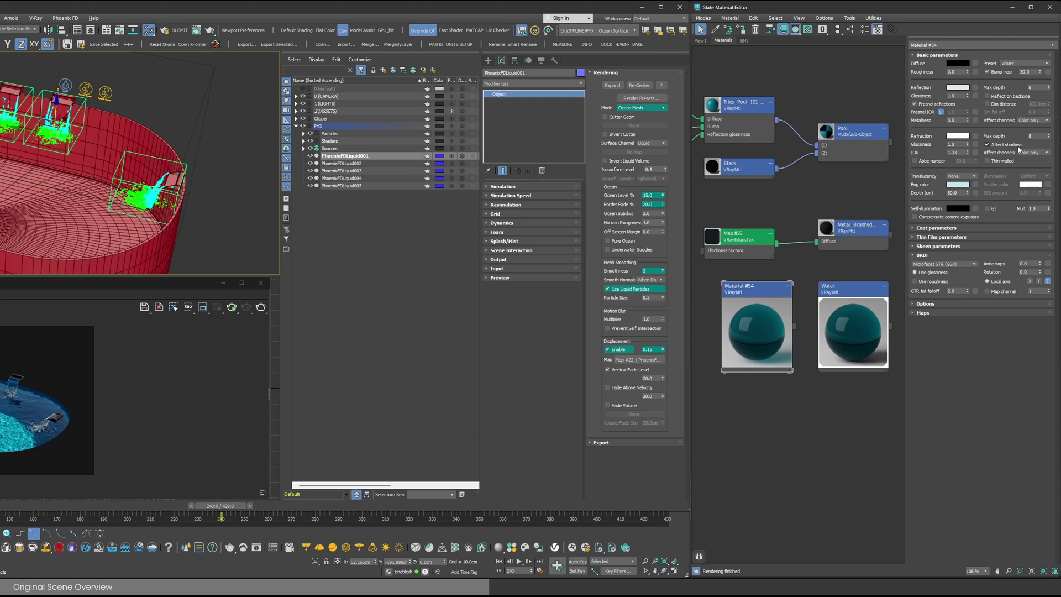
- Turn off Affect shadows on the new VRayMtl to match the Water material, and delete the new material
click(861, 298)
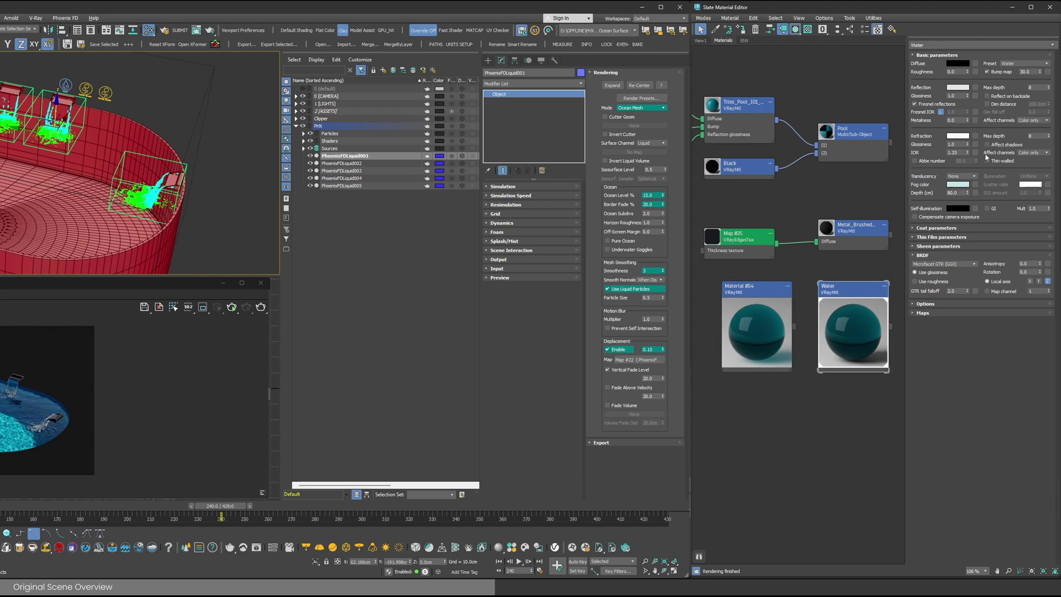
click(760, 295)
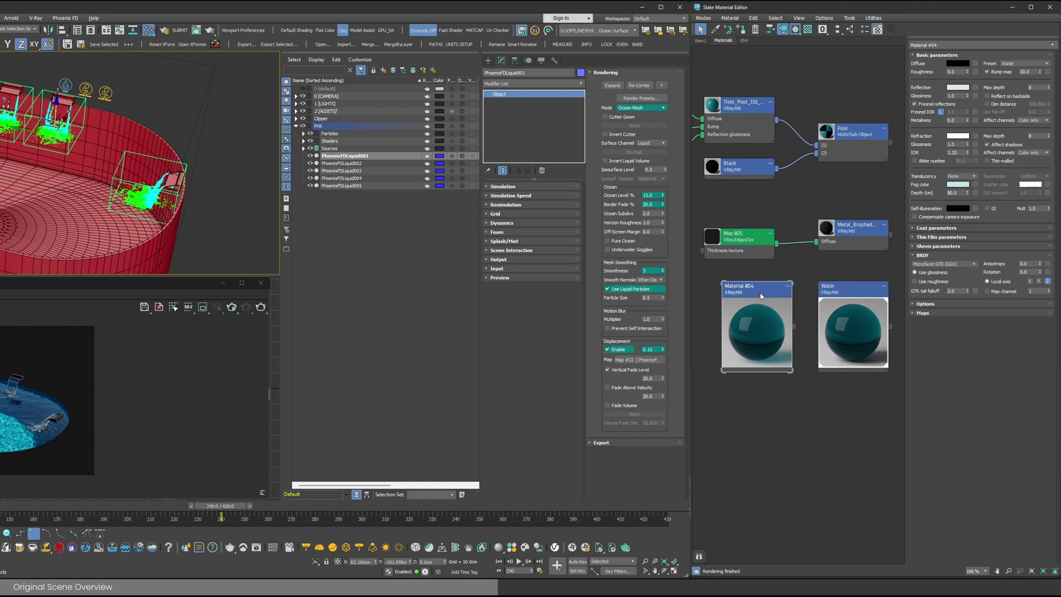
click(1002, 145)
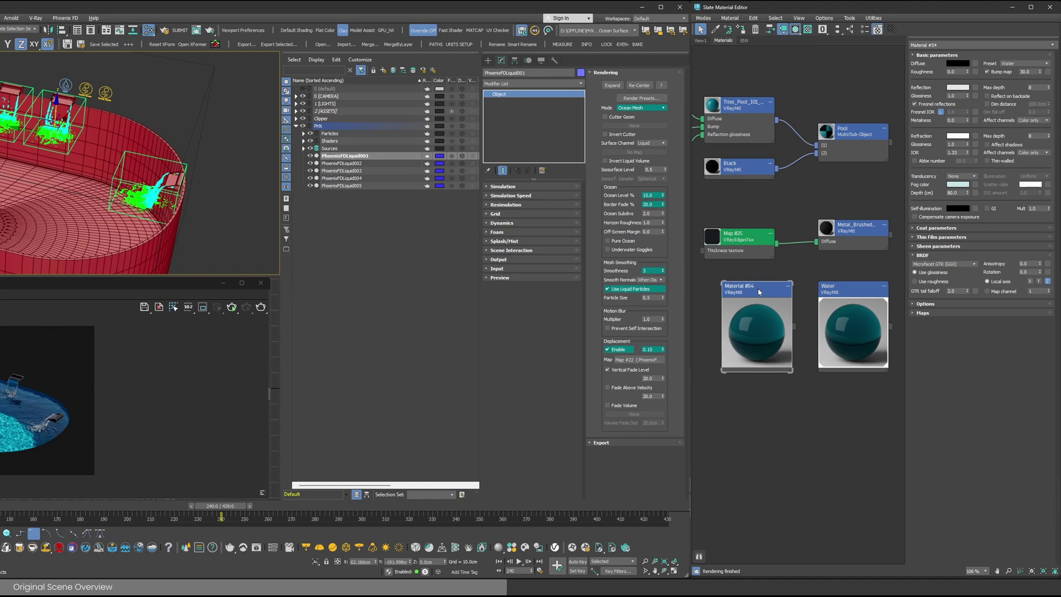
key(Delete)
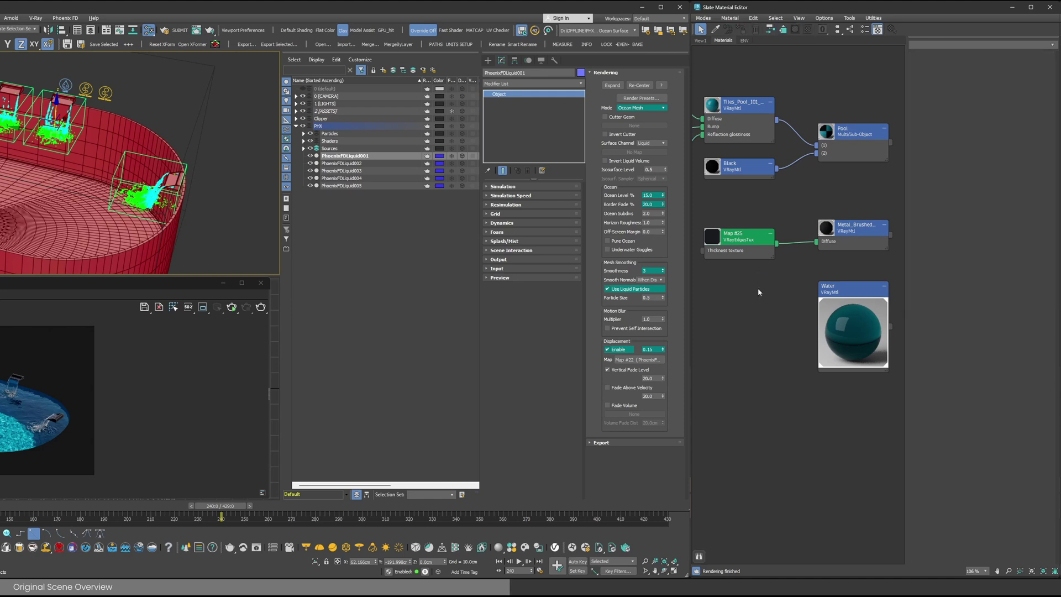
- Enable Affect shadows on the Water material and render the pool at 100% zoom
double_click(862, 292)
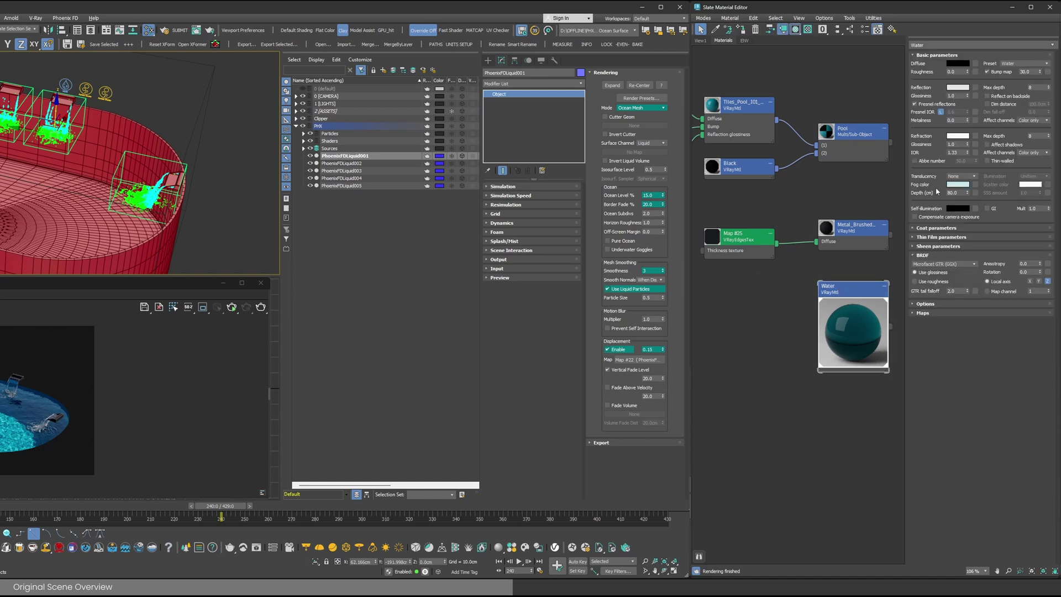
mouse_move(992, 148)
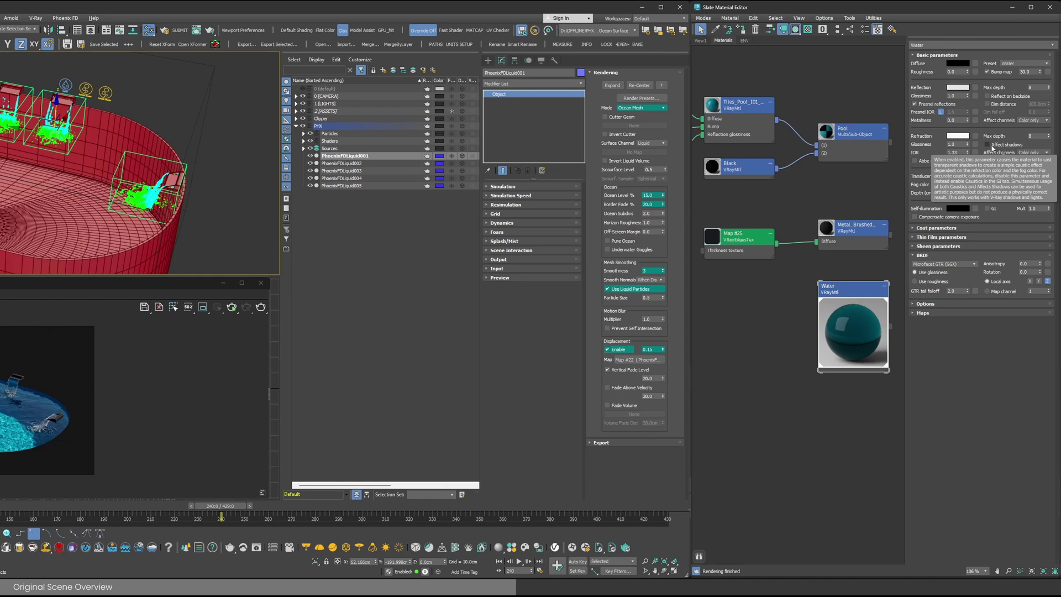
click(988, 145)
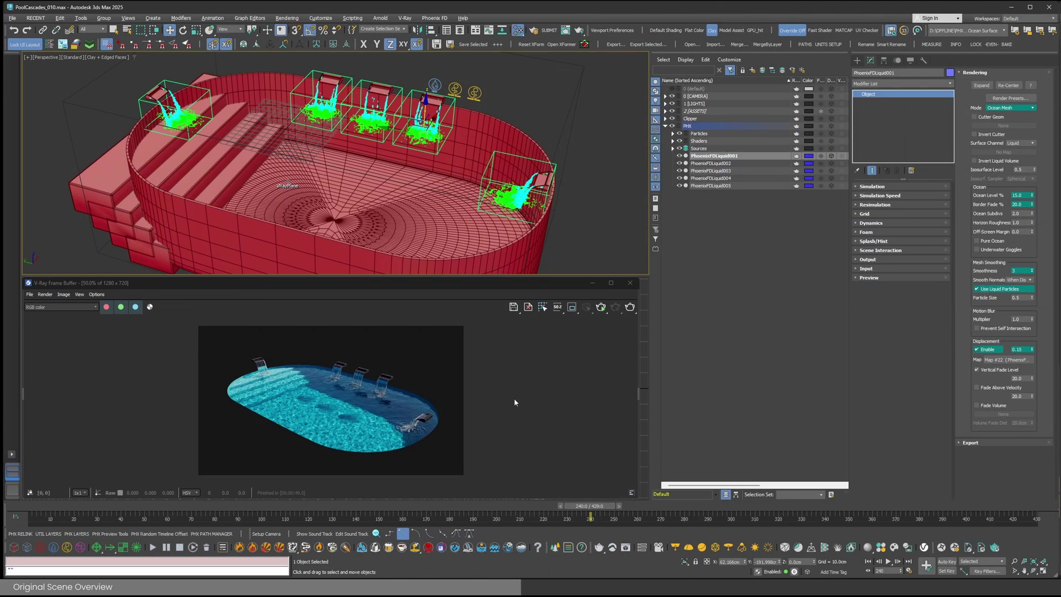
double_click(443, 422)
click(629, 312)
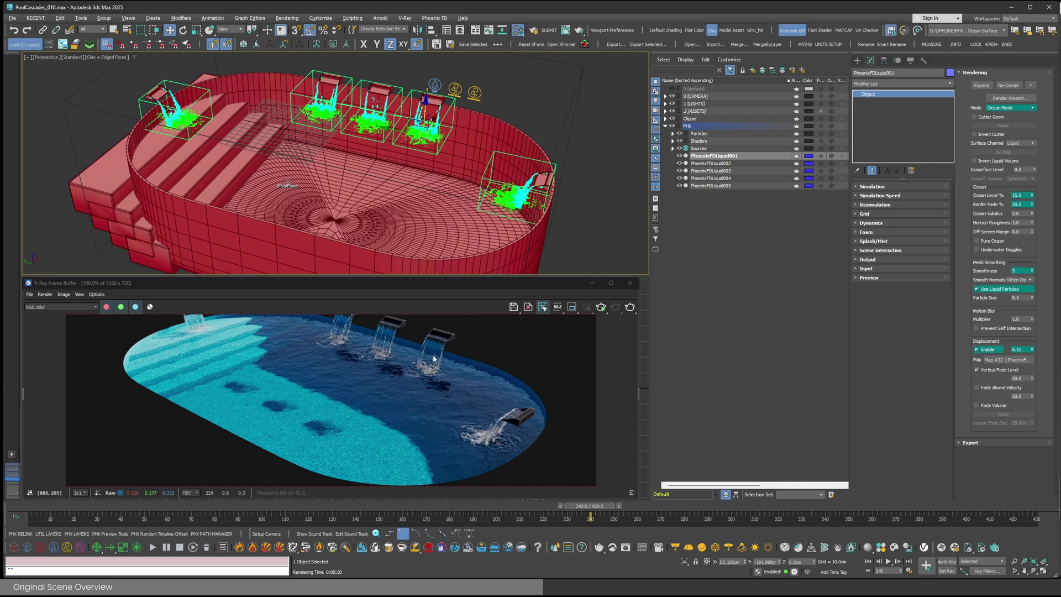
- Turn off Affect shadows on Water, use Caustics in the GI render settings instead, and render only a region over the pool floor
click(534, 30)
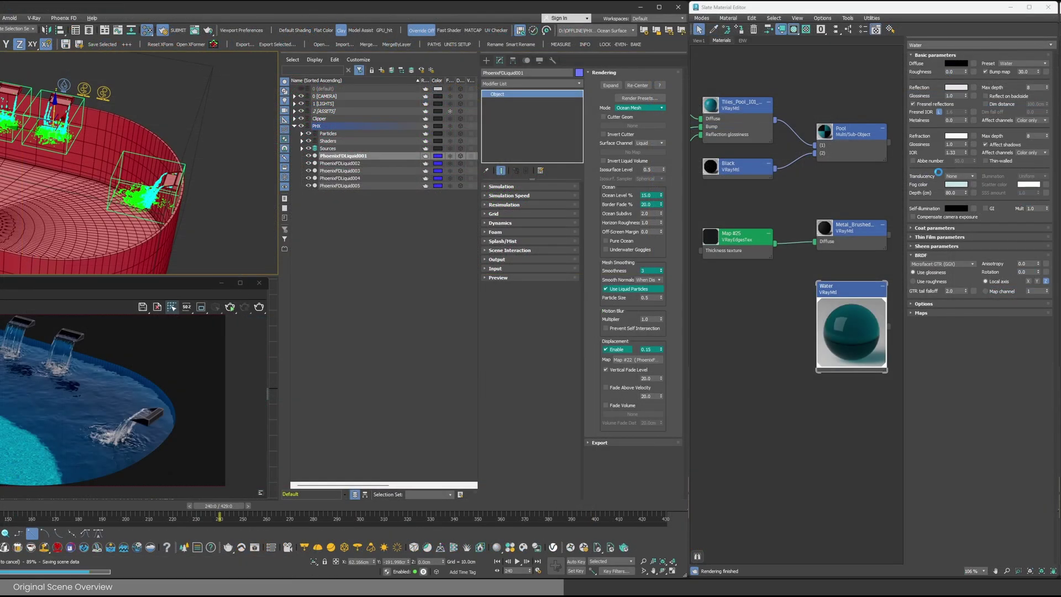
click(999, 147)
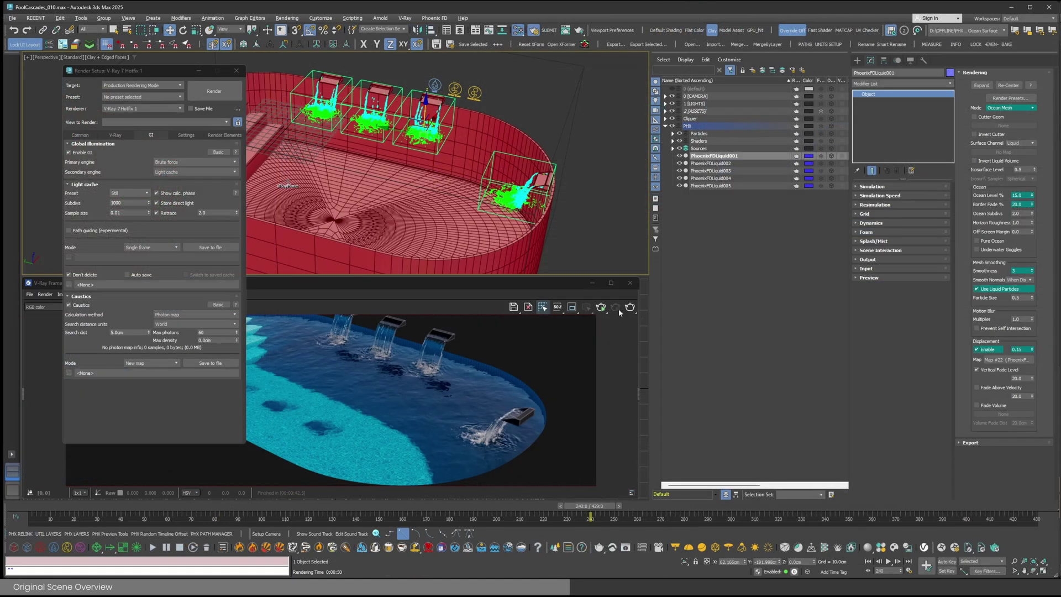
click(572, 307)
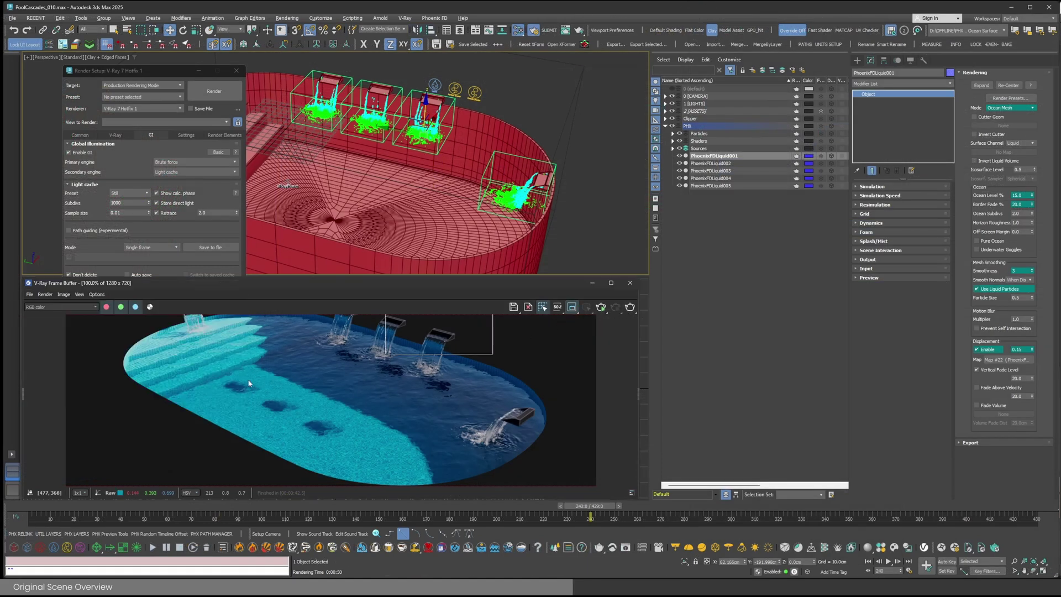
drag(235, 362, 378, 468)
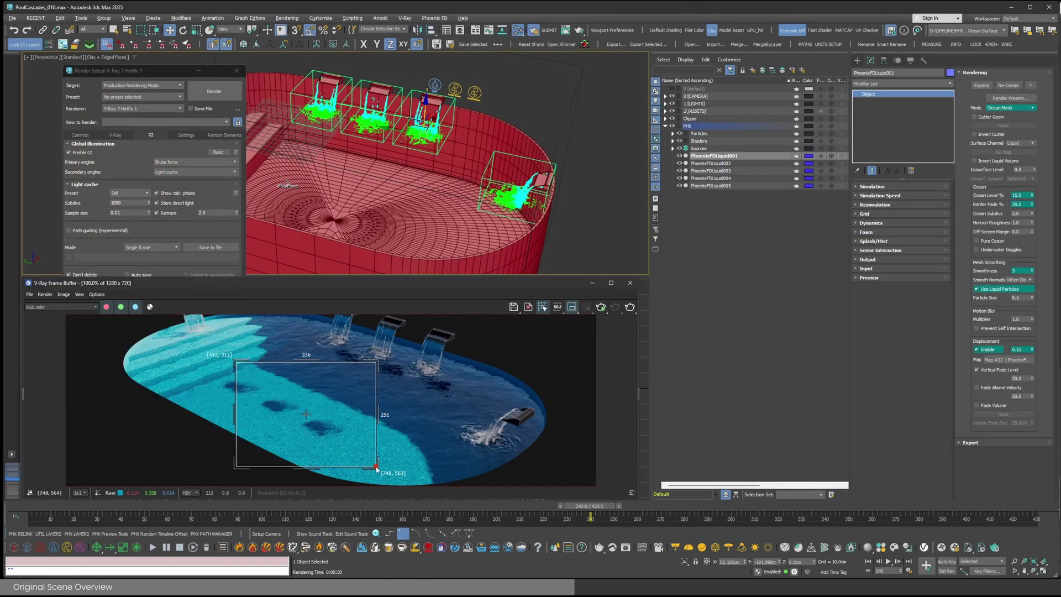
click(631, 307)
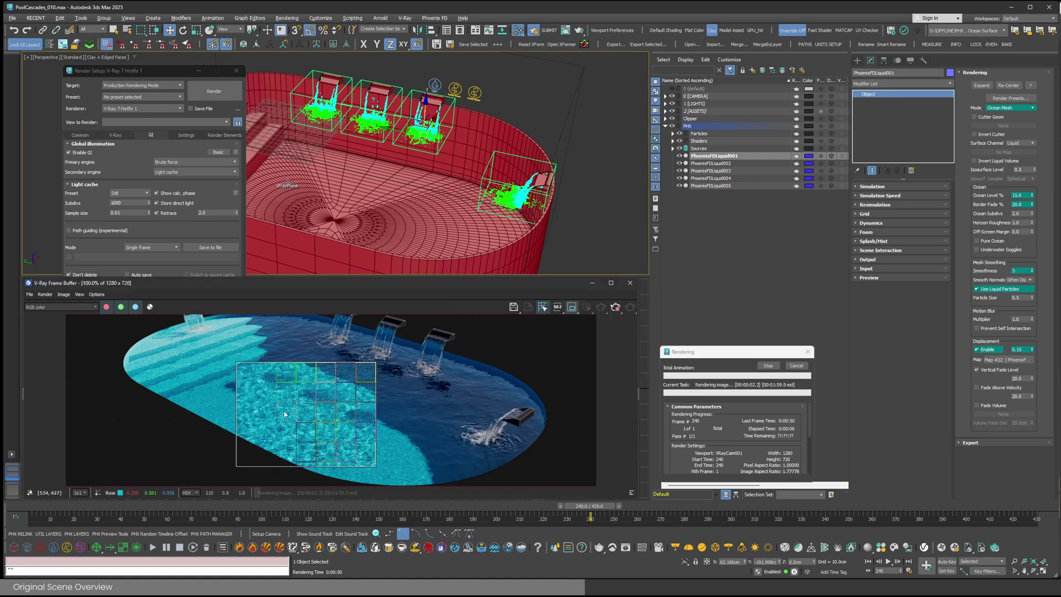
click(572, 307)
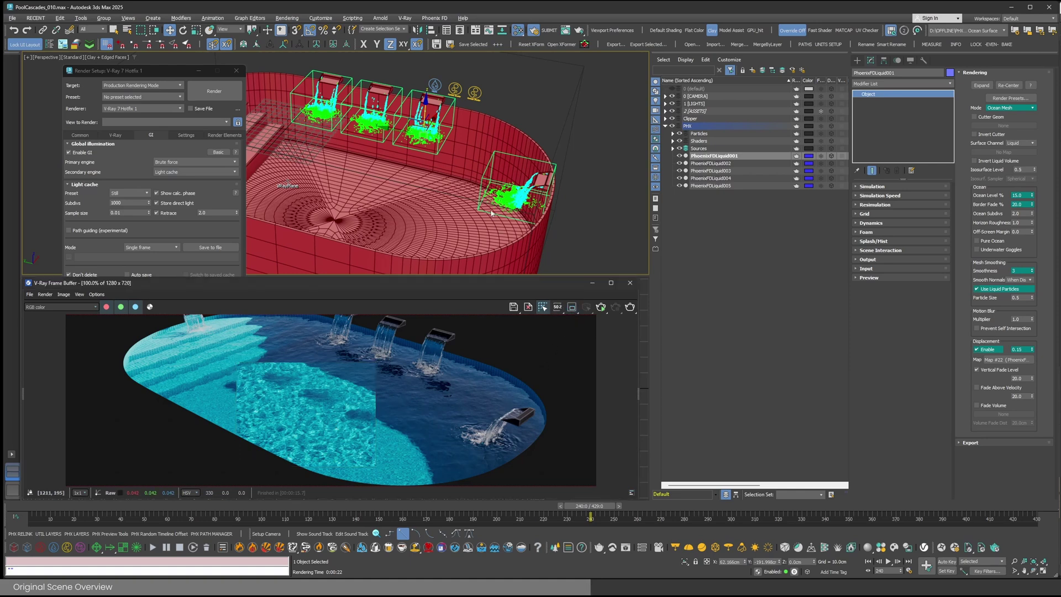
- Locate and select the VRaySun001 light above the pool, and examine its photon emission area from the side
scroll(492, 213, down, 5)
alt+middle_drag(495, 208, 472, 210)
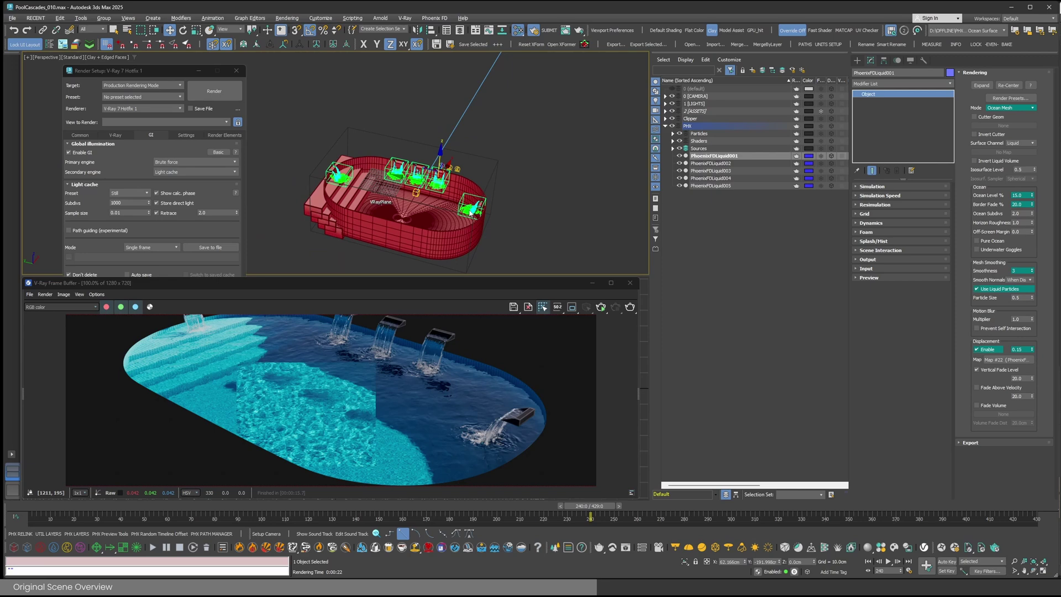
alt+middle_drag(470, 212, 445, 172)
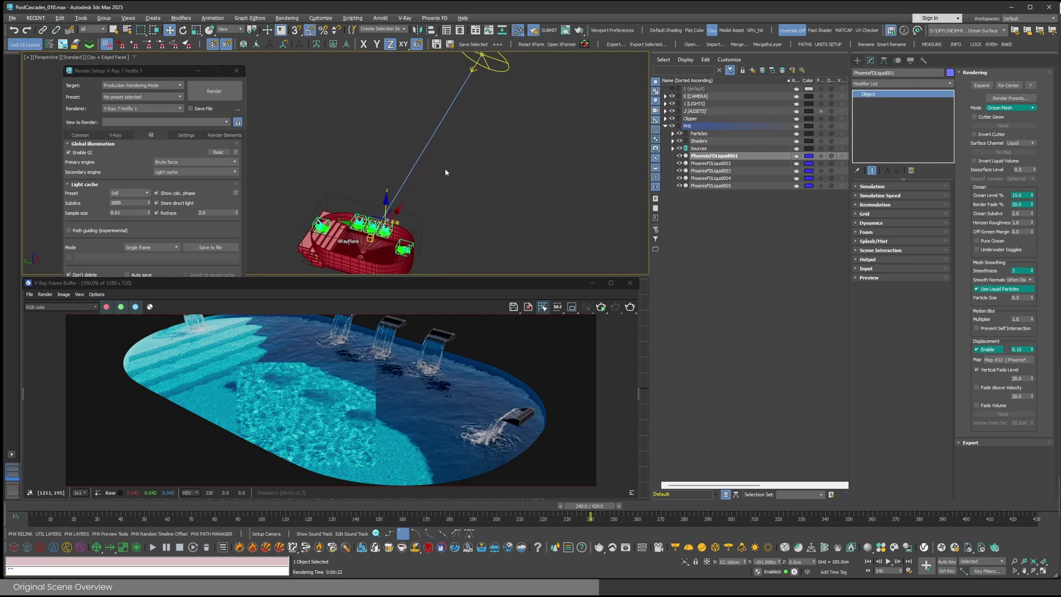
click(492, 69)
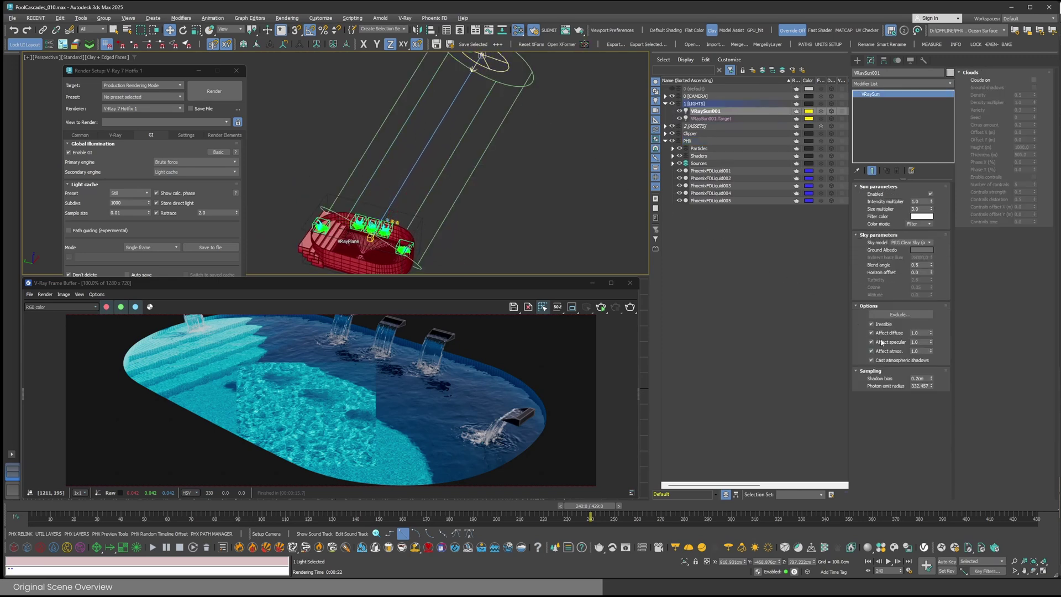
mouse_move(403, 237)
alt+middle_down()
mouse_move(383, 247)
mouse_move(391, 251)
alt+middle_up()
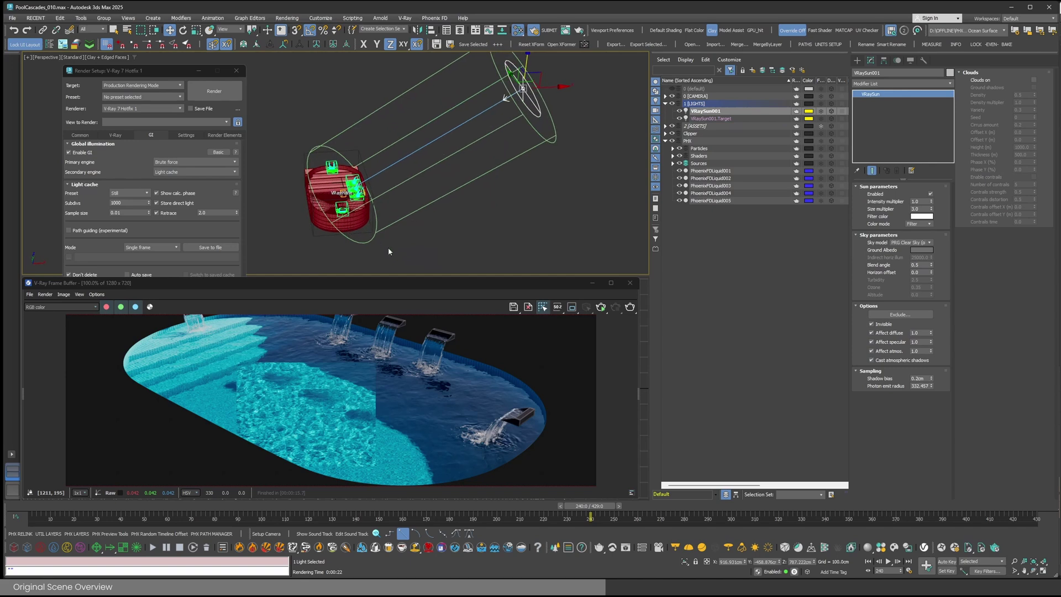
- Reduce the sun's Photon emit radius to about 126, start a full render and stop it partway
drag(931, 386, 930, 423)
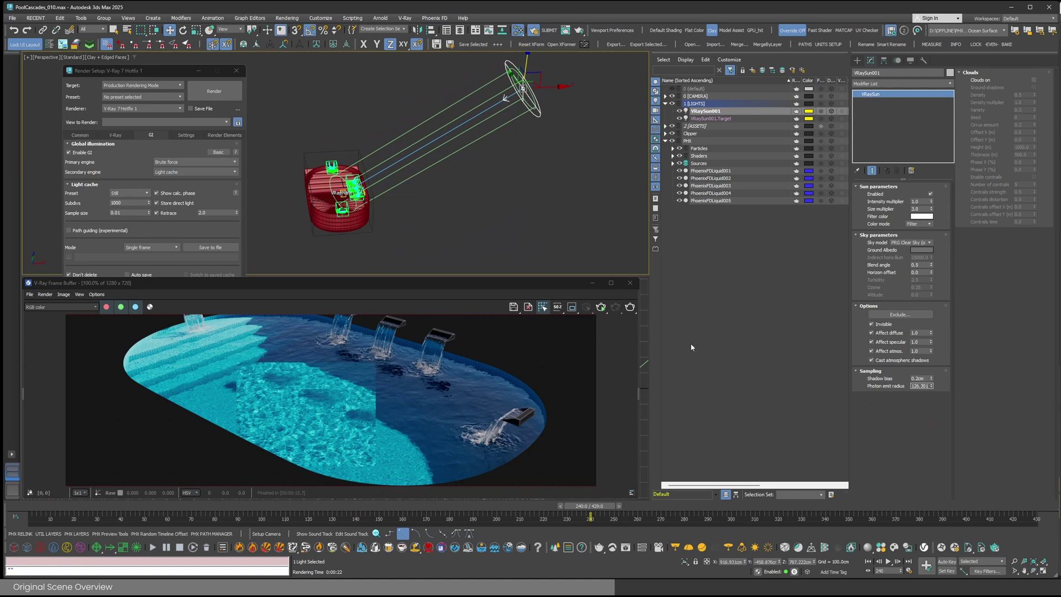
alt+middle_drag(331, 210, 310, 204)
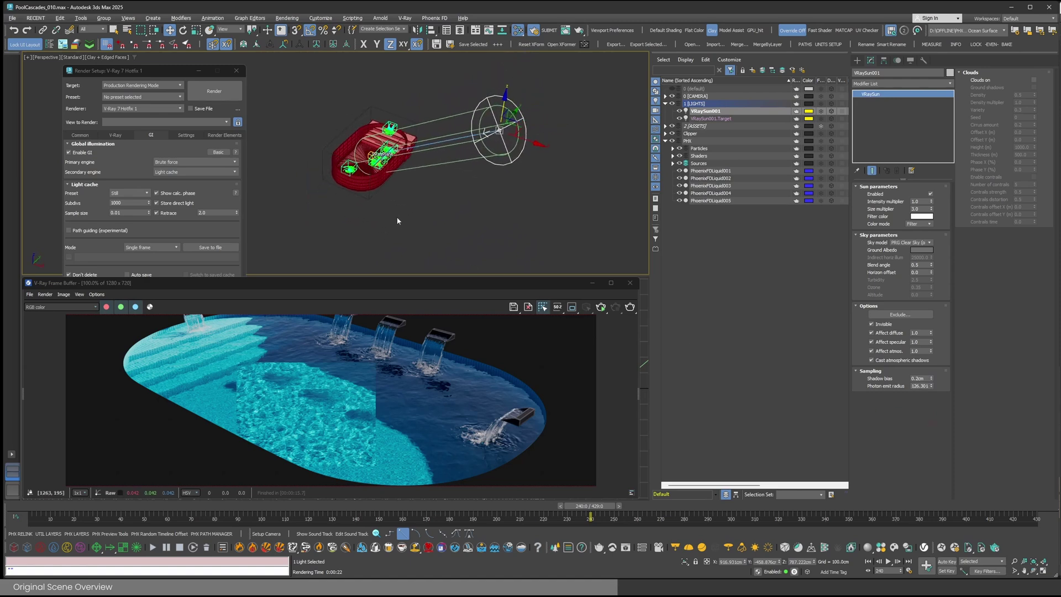
click(631, 307)
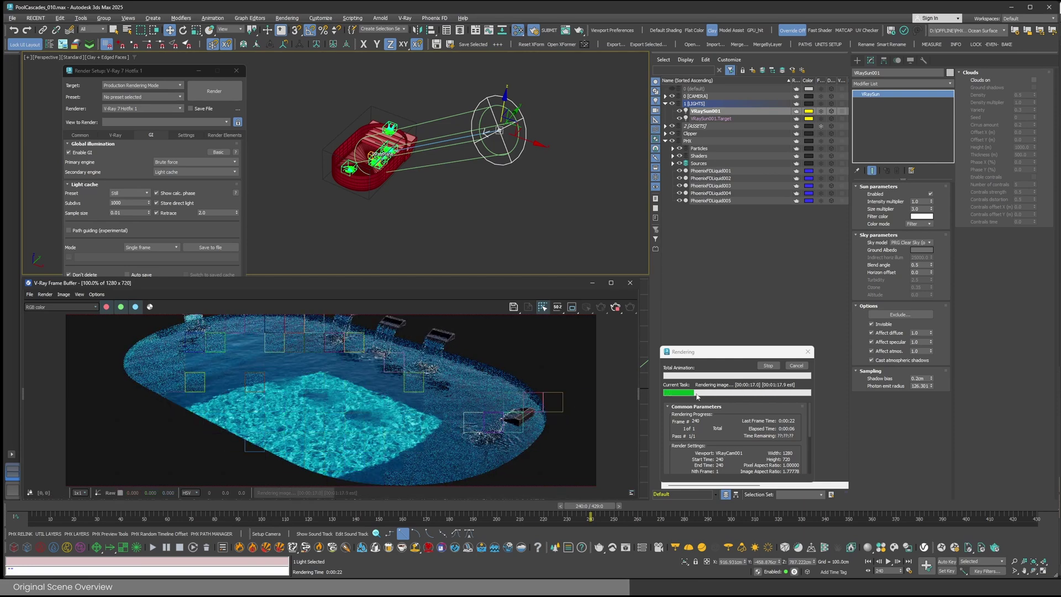
click(794, 367)
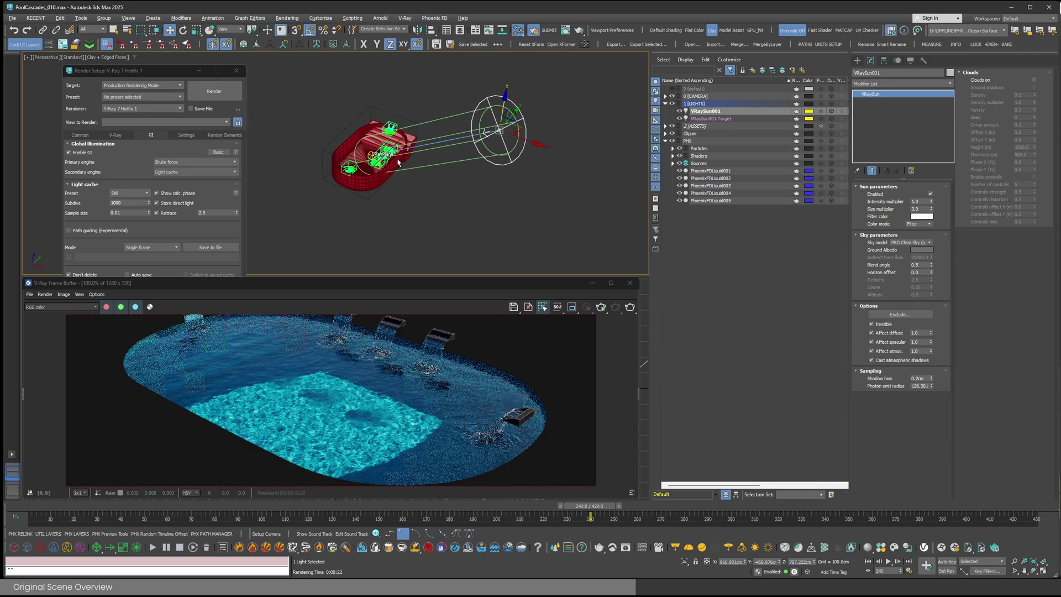
- Set the sun's Photon emit radius to about 335 to cover the whole pool, render the frame and enlarge the frame buffer
alt+middle_drag(394, 164, 381, 168)
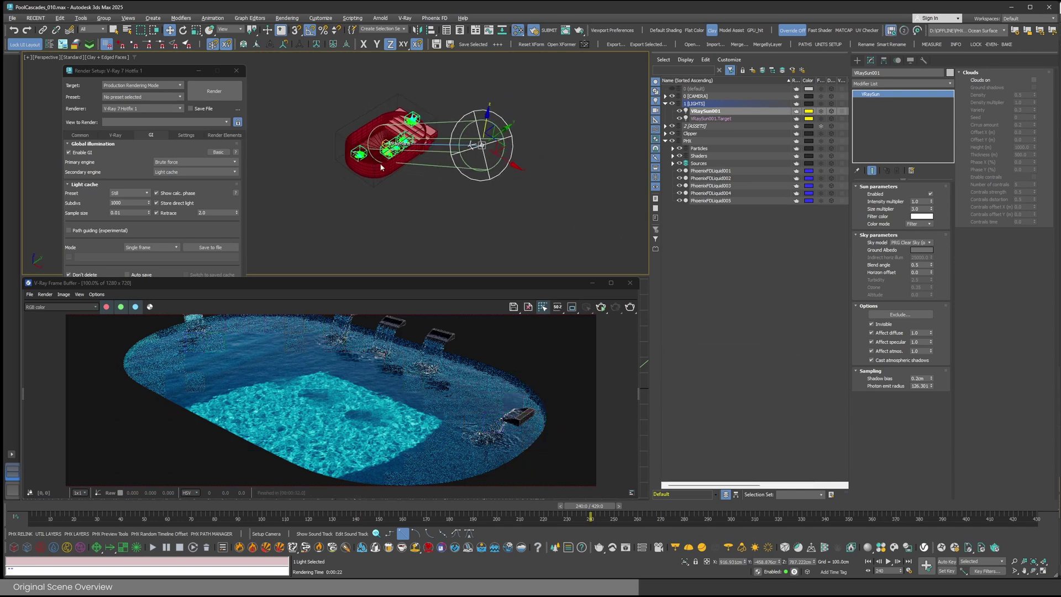
drag(933, 388, 932, 313)
drag(932, 301, 932, 301)
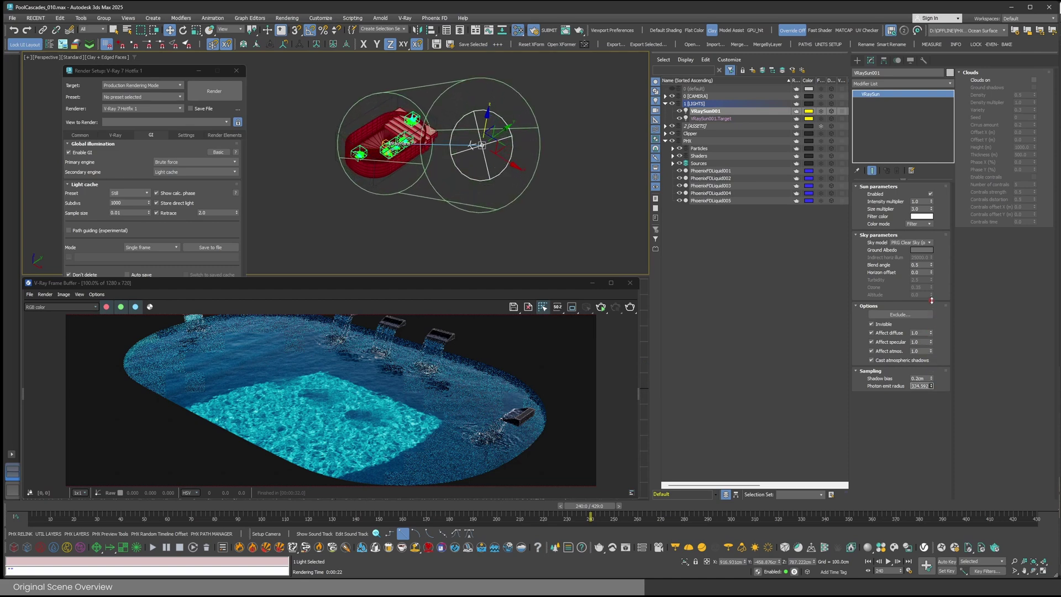
mouse_move(431, 158)
alt+middle_down()
mouse_move(386, 156)
mouse_move(447, 153)
alt+middle_up()
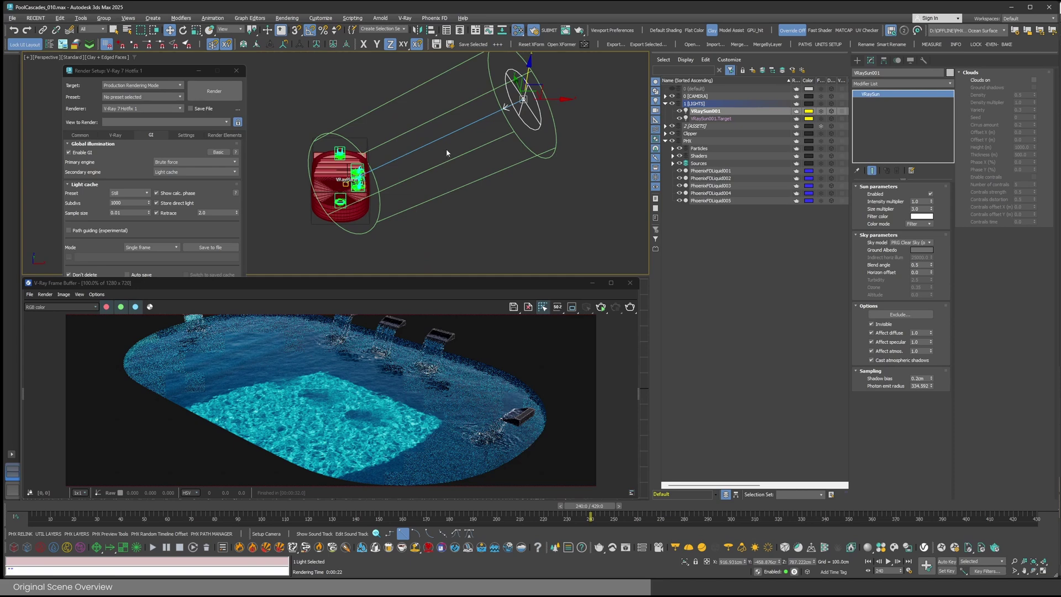
click(630, 307)
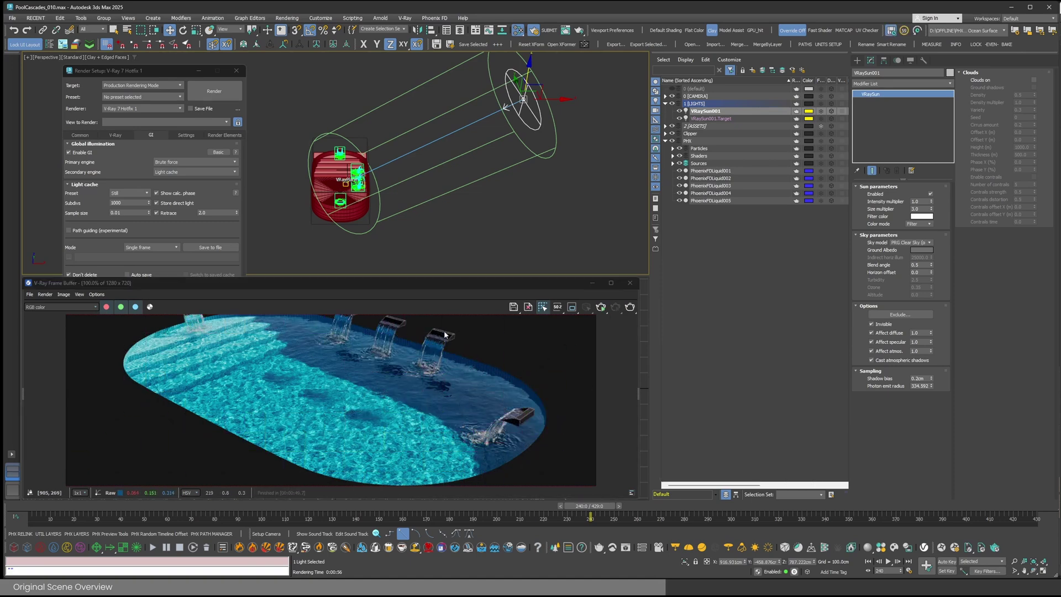
drag(447, 279, 449, 240)
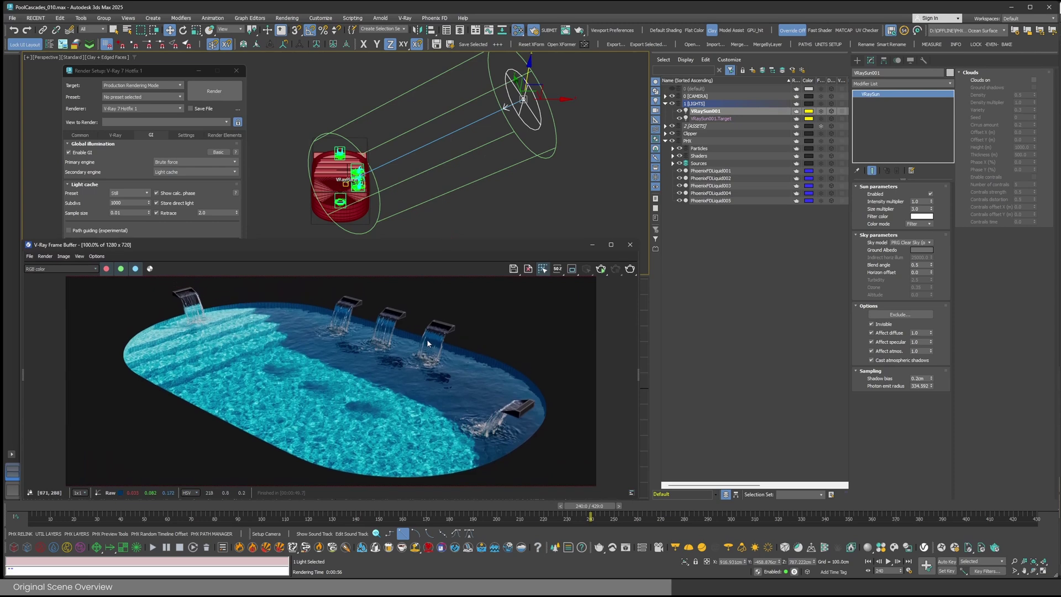
- Deselect the sun light, close the Render Setup window and frame the whole pool with its cascades
alt+middle_drag(338, 203, 367, 210)
scroll(366, 210, up, 5)
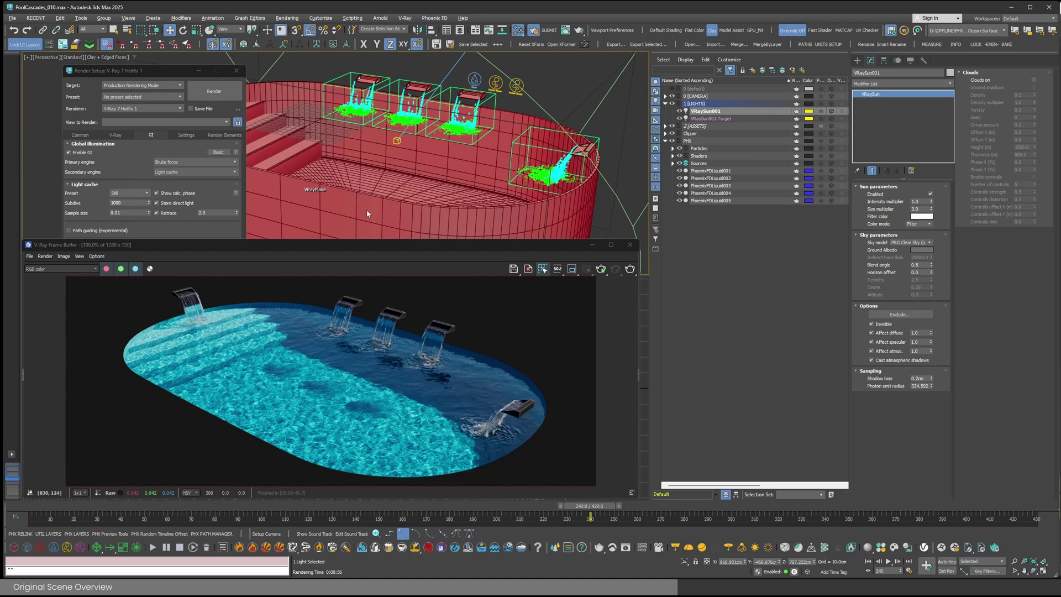
key(ctrl+d)
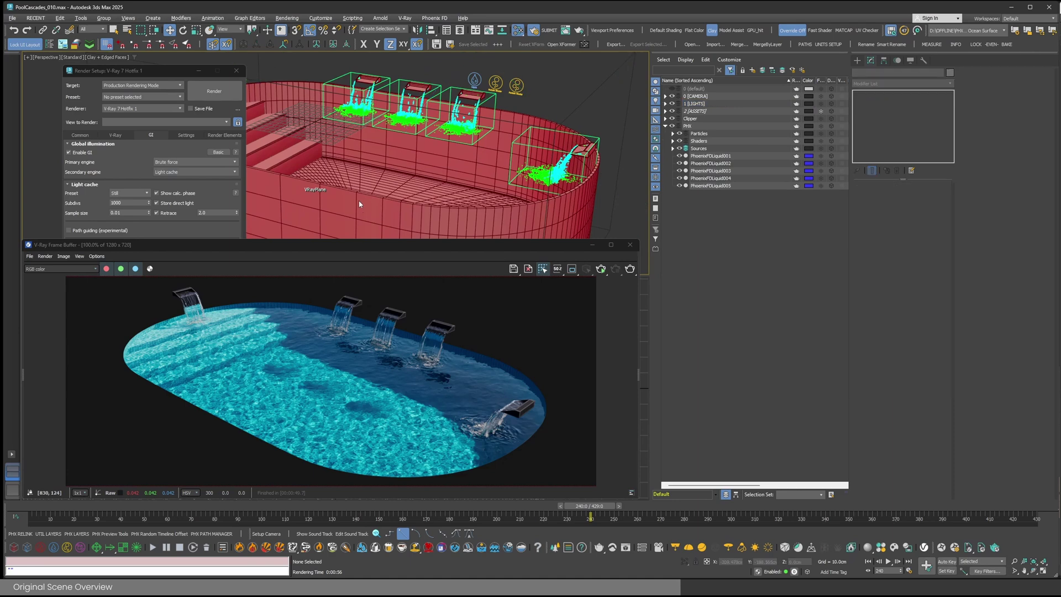
scroll(359, 204, up, 2)
click(243, 88)
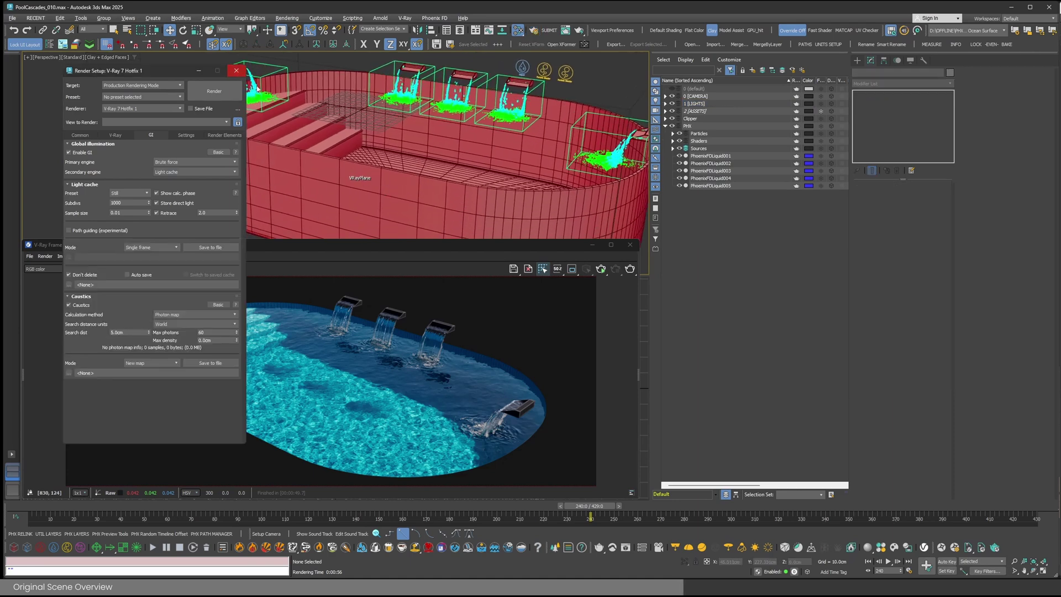
click(236, 71)
middle_drag(535, 192, 495, 188)
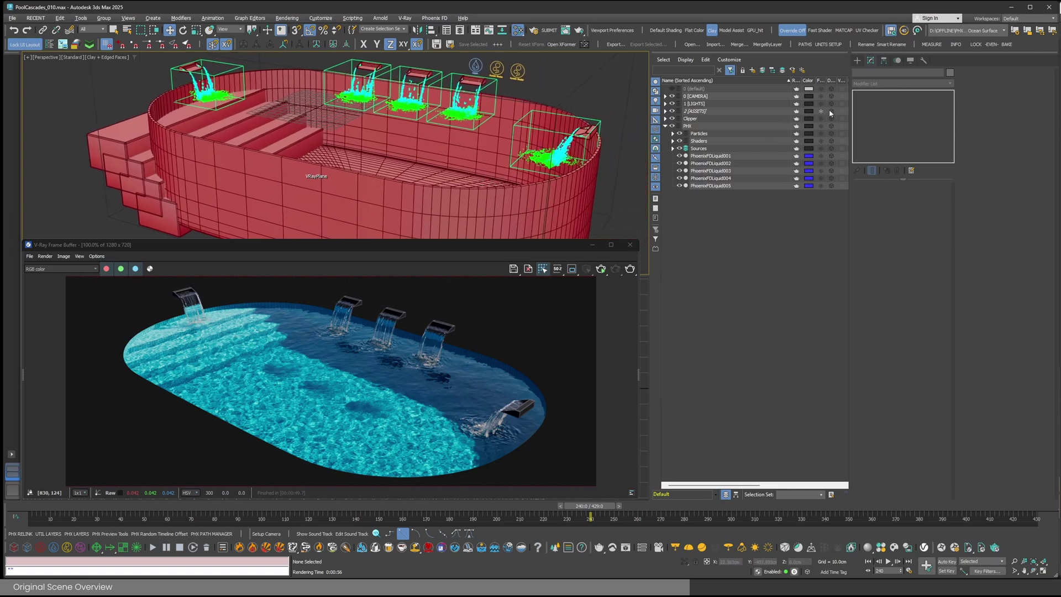
- Select all objects in the 2 [ASSETS] layer, display them as boxes and clear the selection
click(666, 111)
double_click(701, 111)
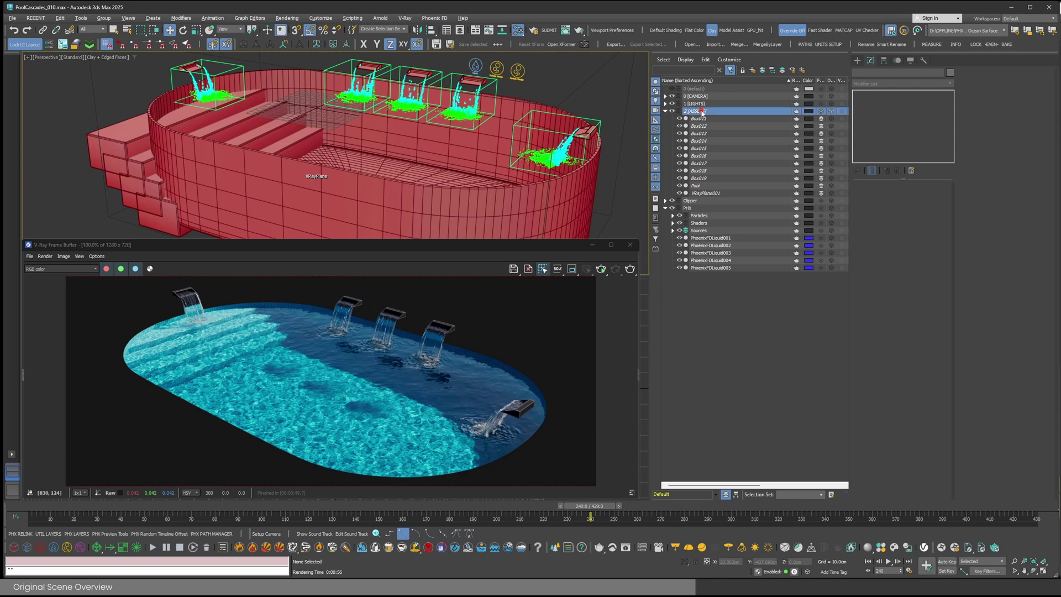
click(832, 119)
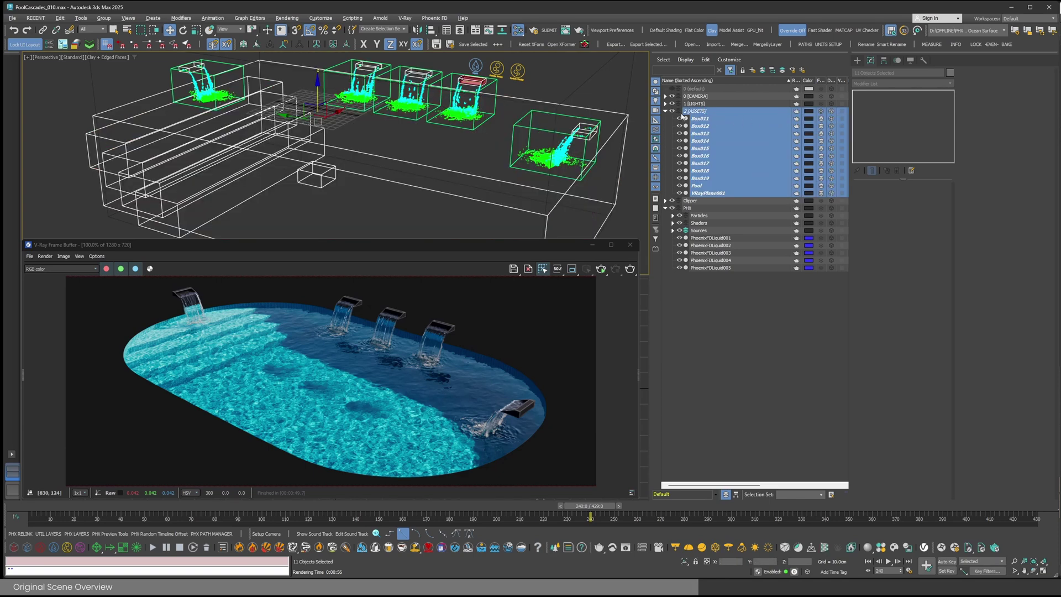
click(666, 111)
click(608, 99)
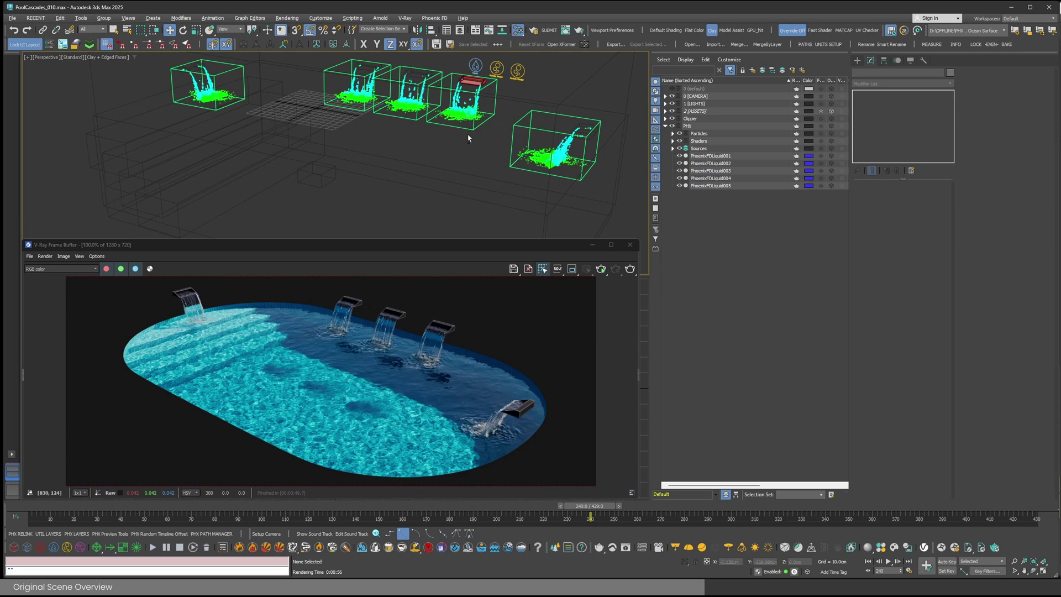
scroll(470, 139, up, 3)
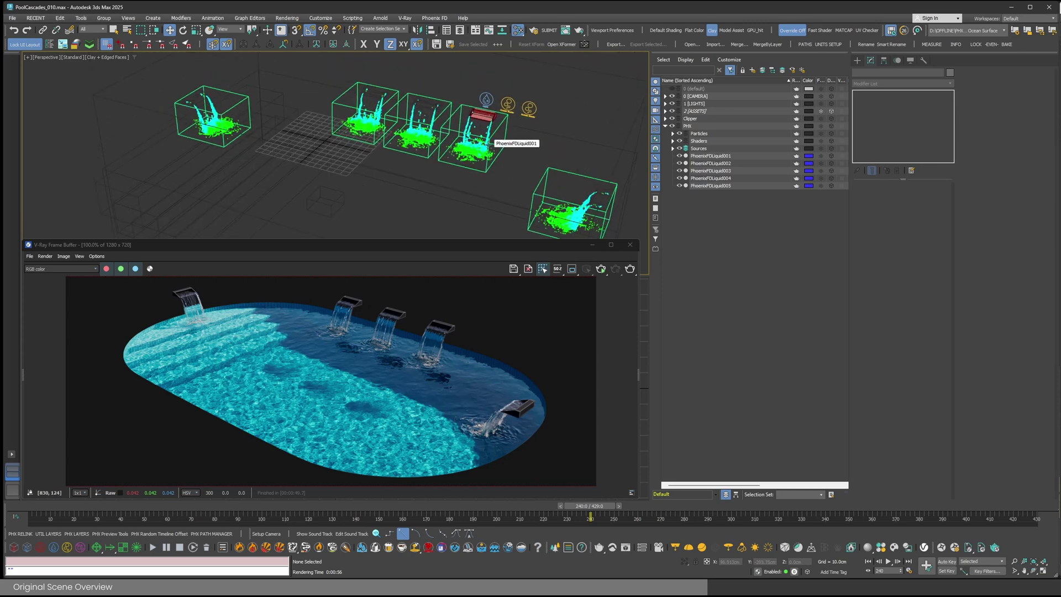
- Examine PhoenixFDLiquid001 with its LiquidSrc001 source and Box001 emitter geometry, and hide the Sources layer
click(488, 144)
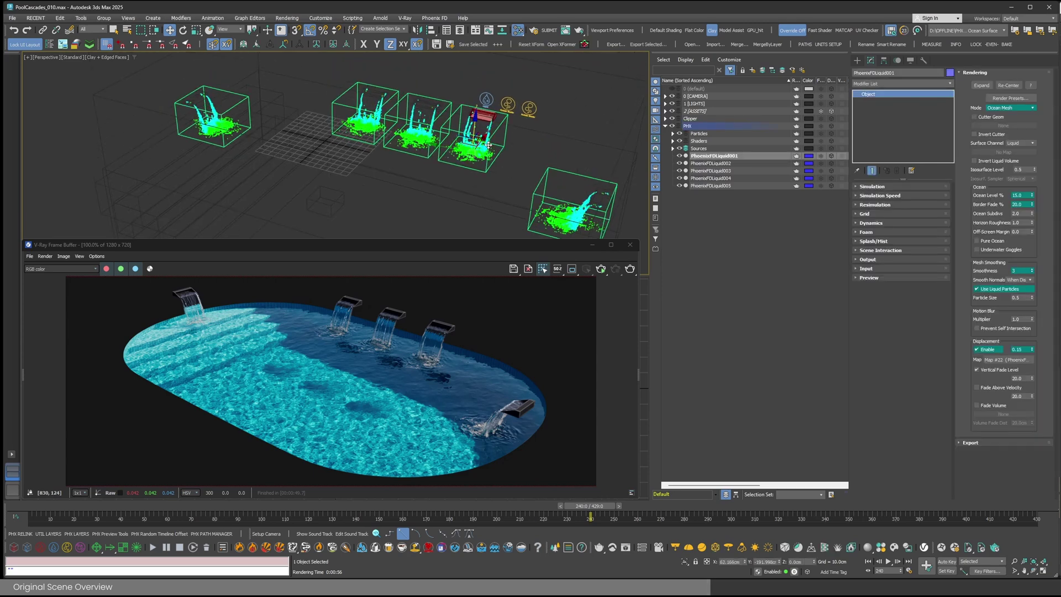
click(672, 149)
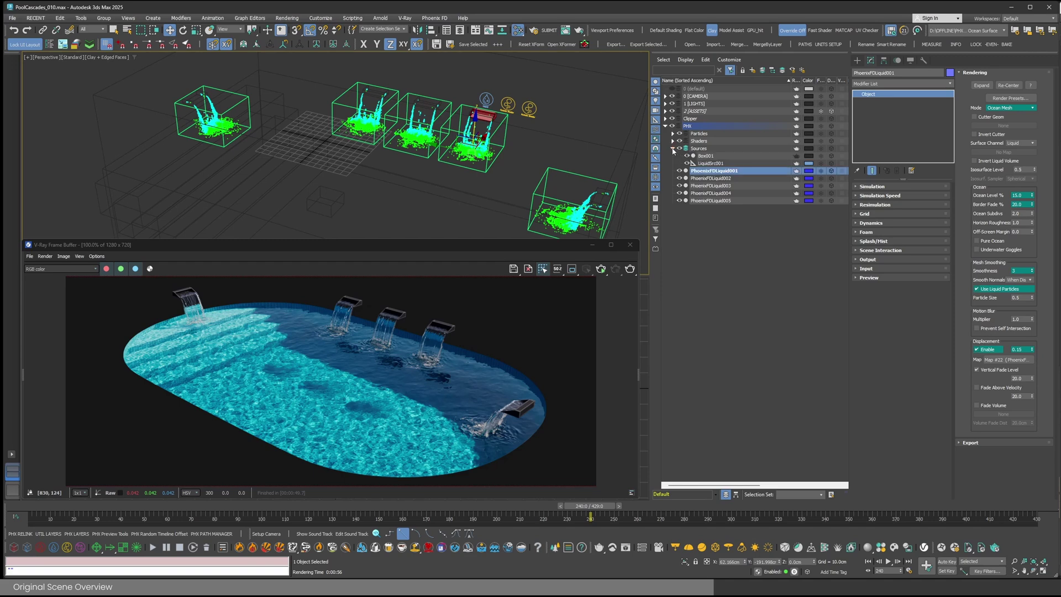
click(709, 163)
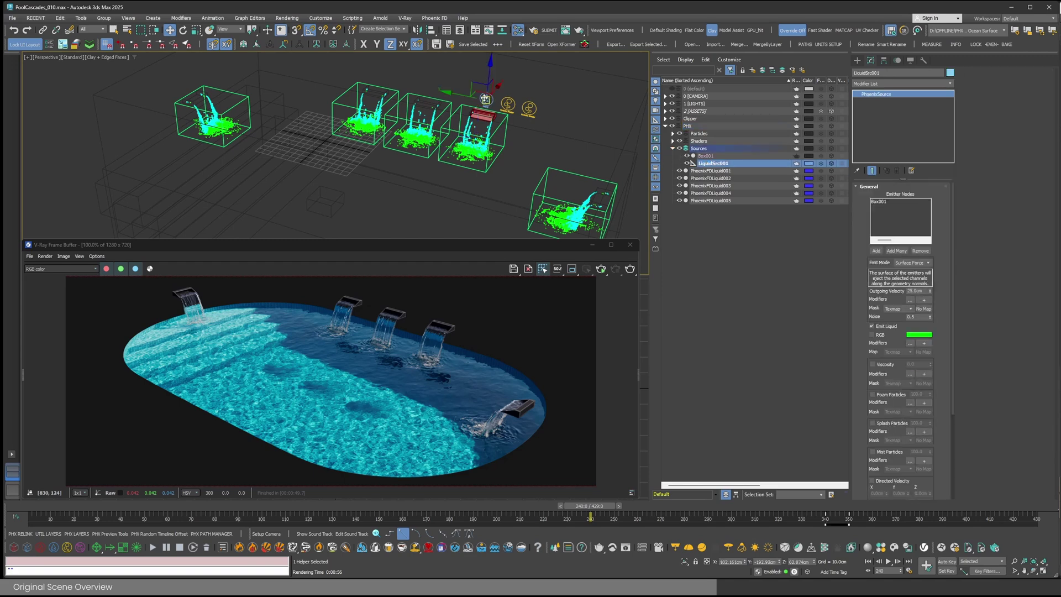
key(q)
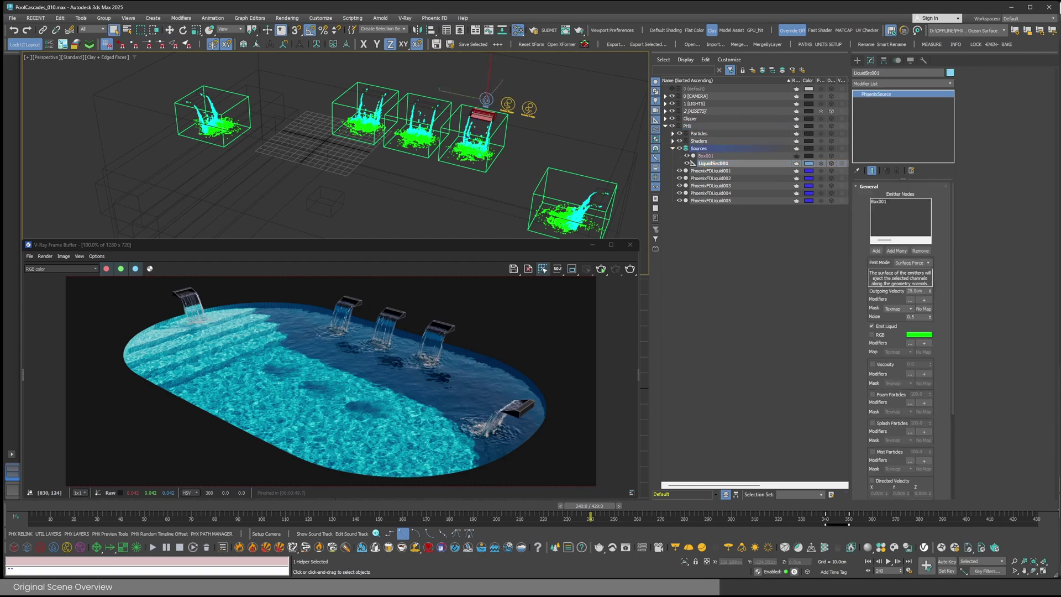
click(703, 156)
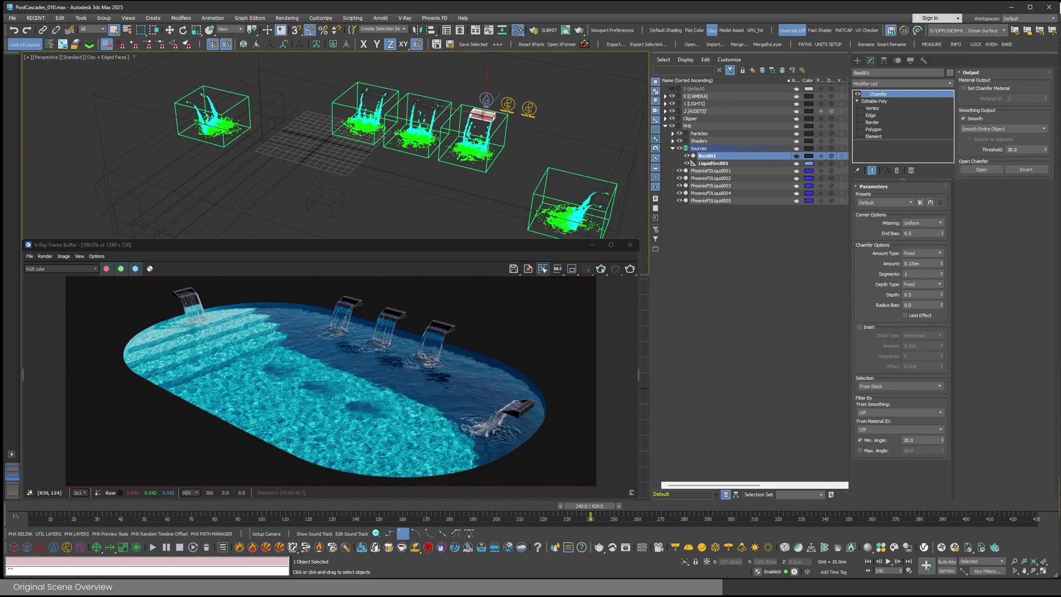
click(679, 149)
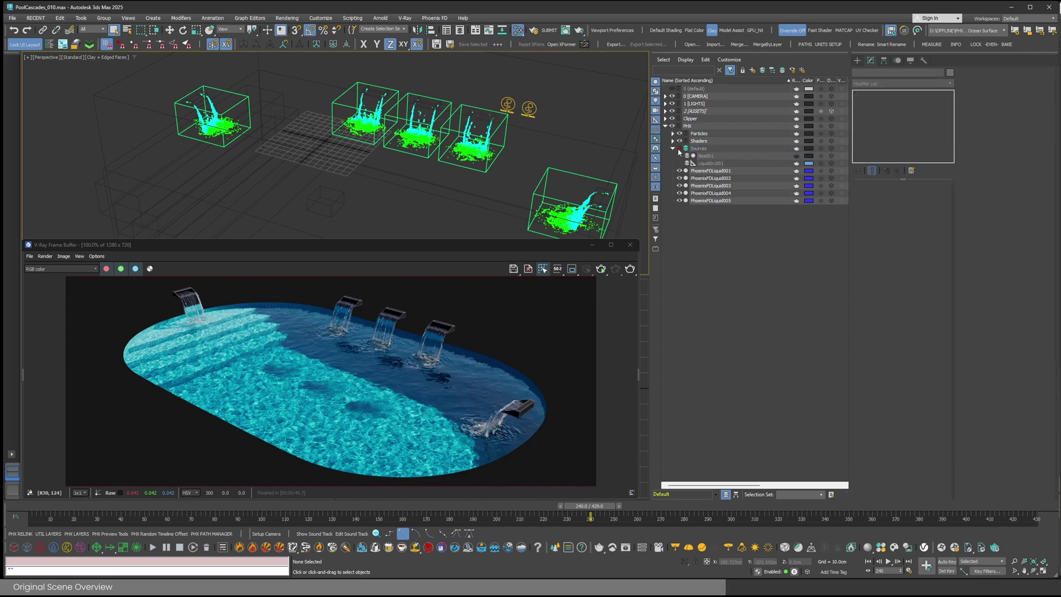
- Set the rendering control and display properties of all 2 [ASSETS] objects, Box011 through VRayPlane001, to By Layer
click(665, 111)
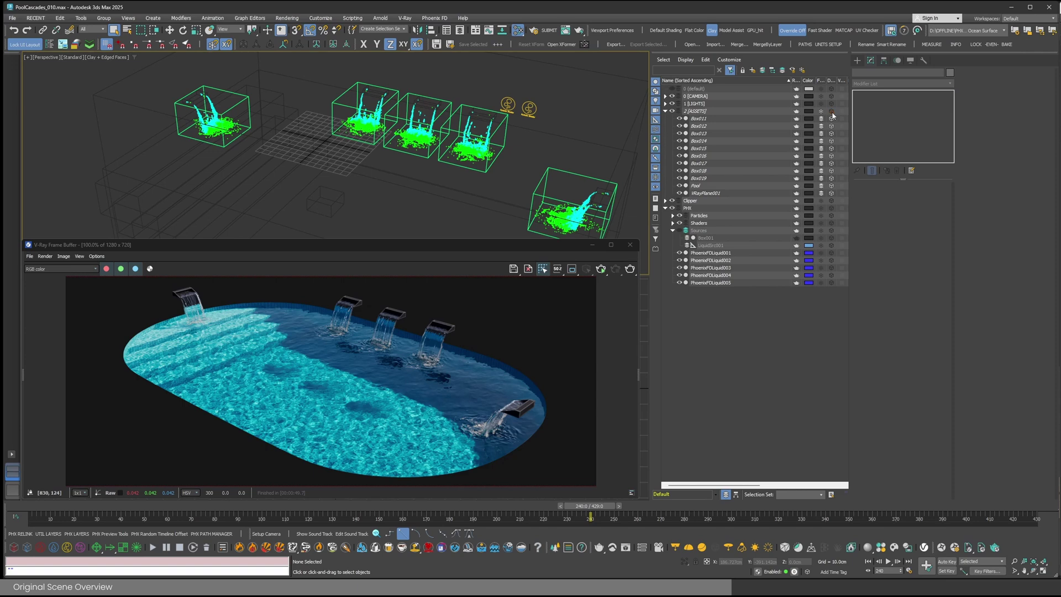
click(704, 118)
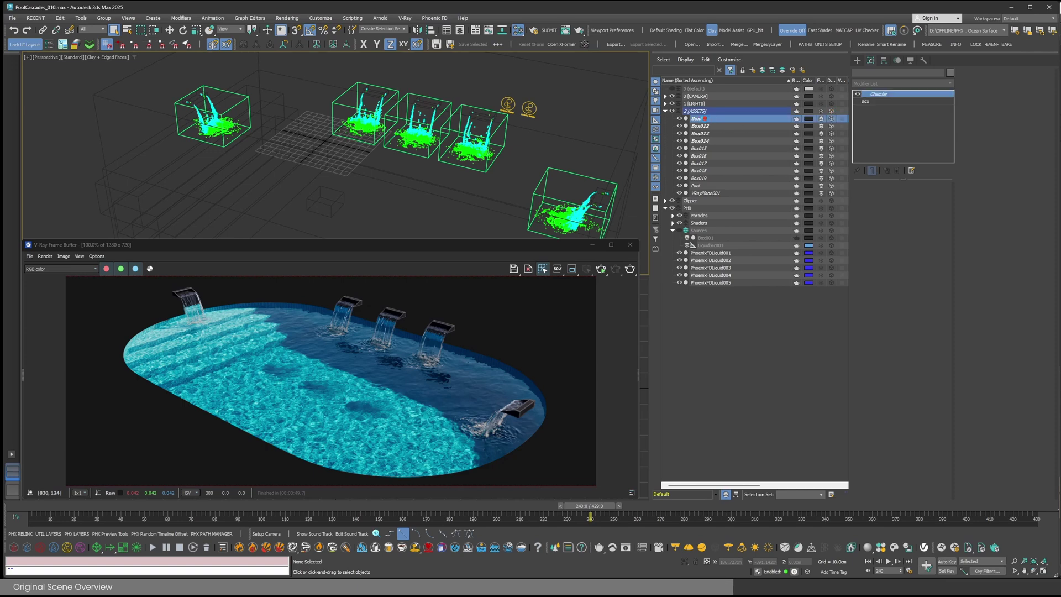
shift+click(703, 193)
right_click(502, 141)
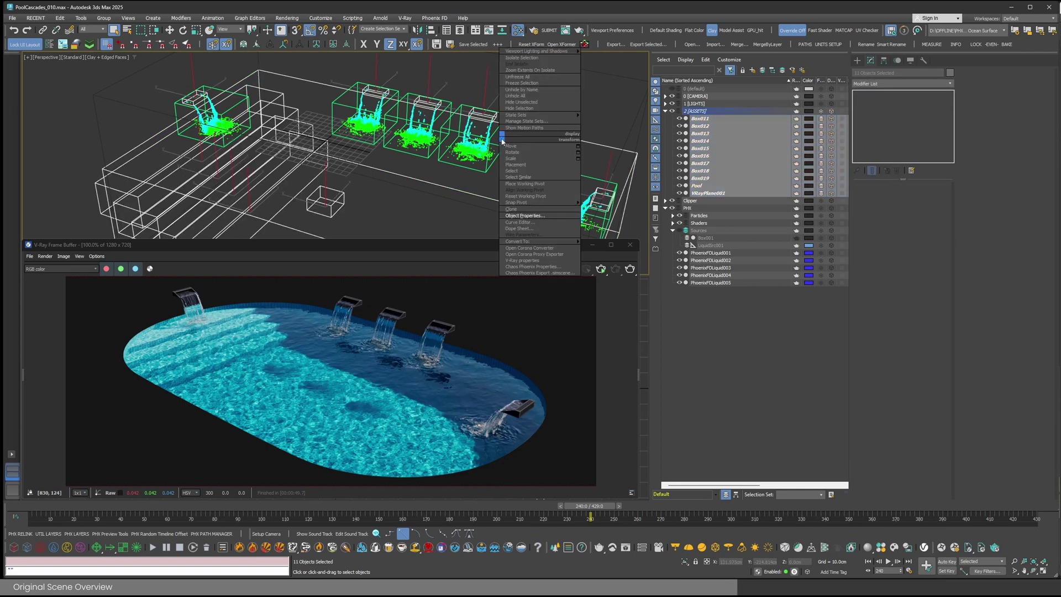
click(536, 216)
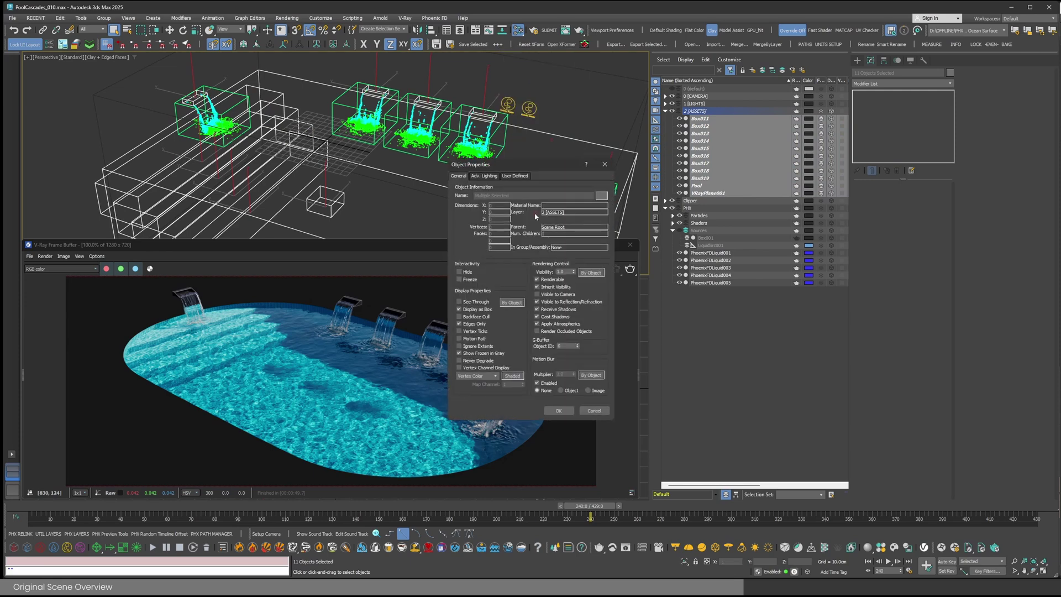
click(591, 273)
click(505, 303)
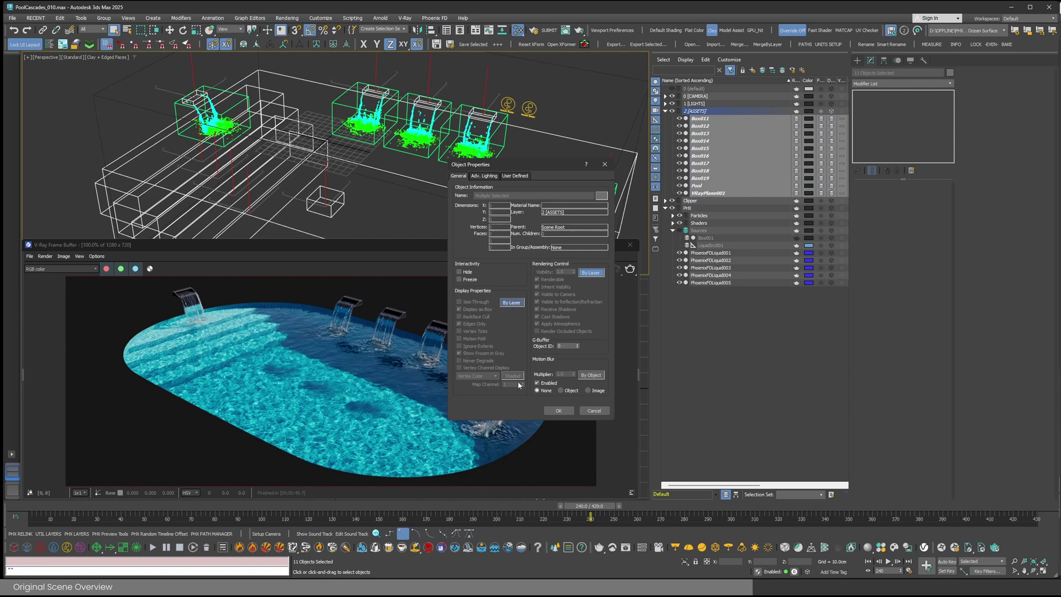
click(557, 411)
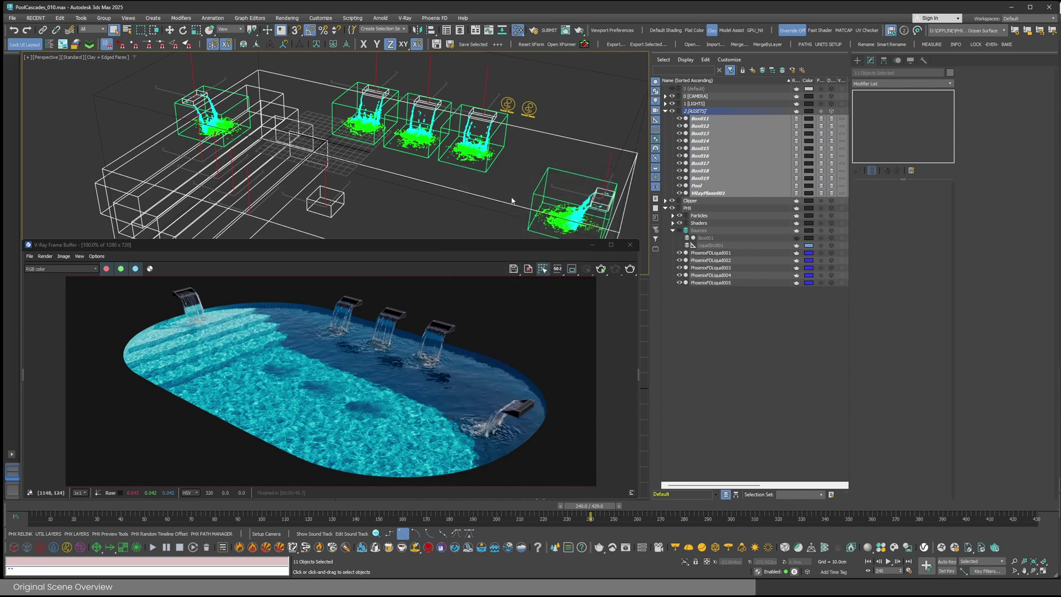
- Toggle box display for the 2 [ASSETS] layer and leave its objects shown as full meshes
click(829, 112)
click(829, 112)
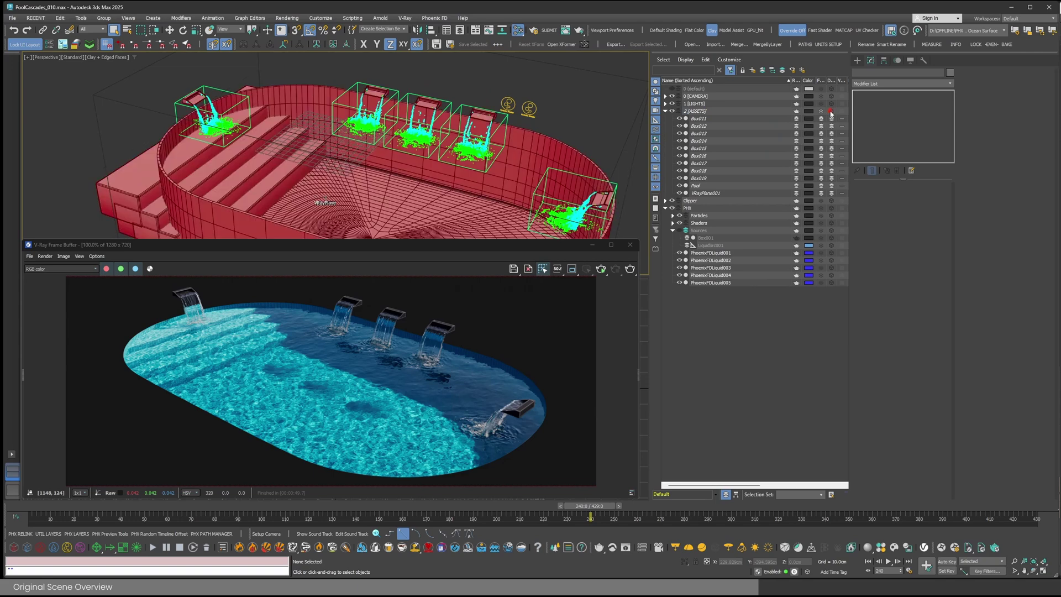
click(831, 113)
click(831, 113)
- Hide the cascade spouts Box015 through Box019 and unhide the Sources layer to show the original emitter geometry
click(680, 178)
click(680, 170)
click(679, 163)
click(679, 156)
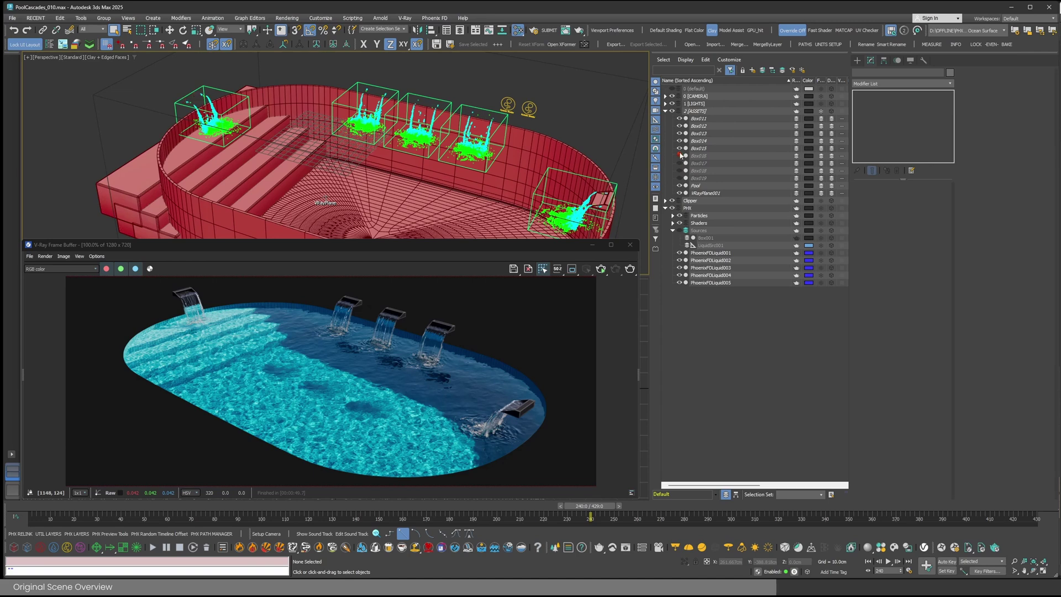
click(680, 148)
click(680, 230)
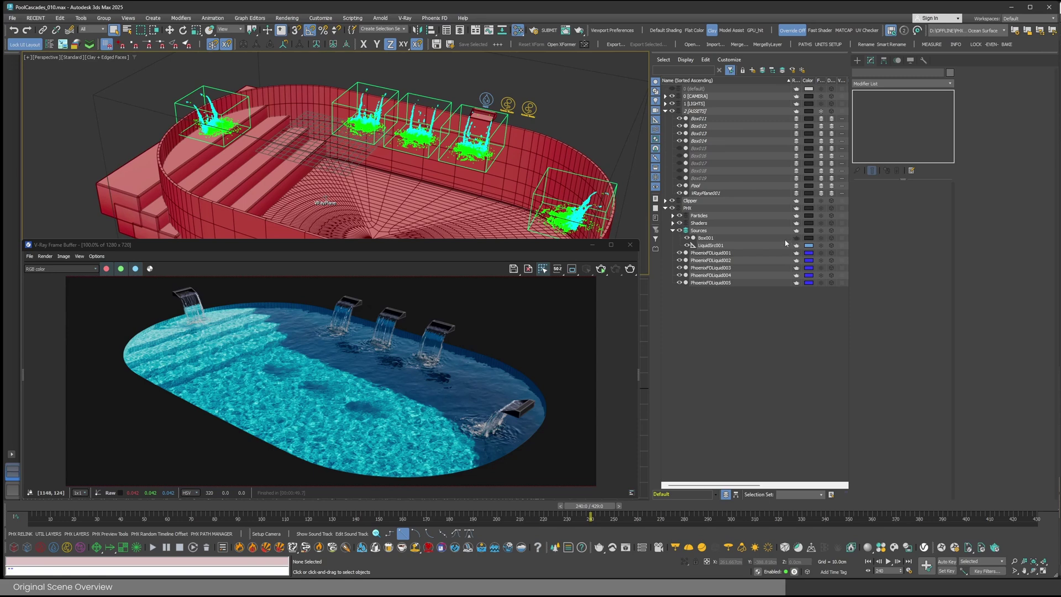
- Make the cascade spouts Box015 through Box019 visible again
click(679, 148)
click(679, 156)
click(680, 164)
click(679, 171)
click(679, 178)
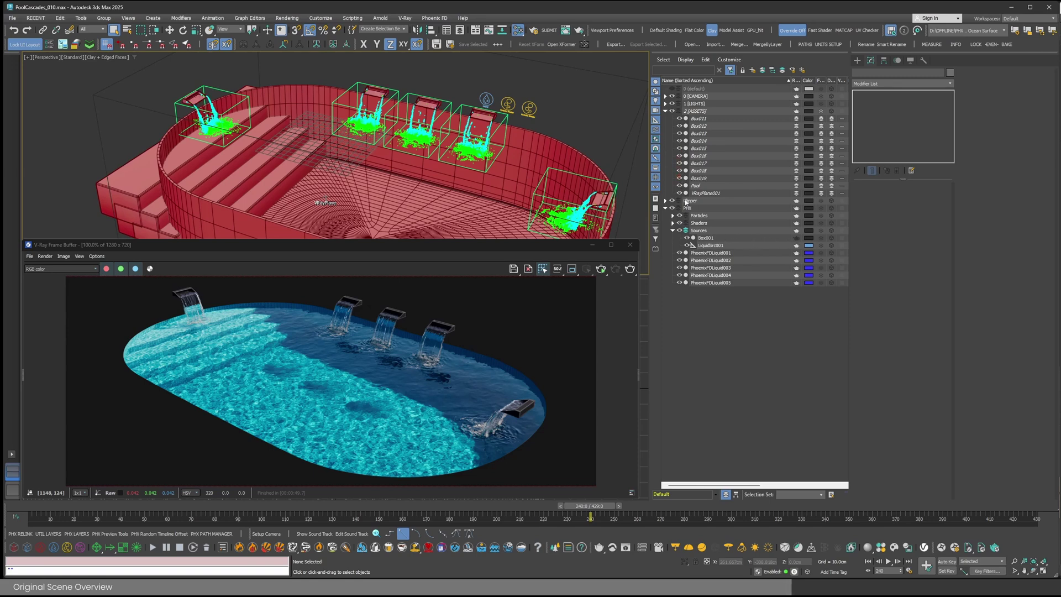
middle_drag(770, 321, 810, 338)
- Review the source, shader and particle groups under PHX, examining which particle systems ParticleShader002 and ParticleShader001 use, and collapse the groups
click(707, 239)
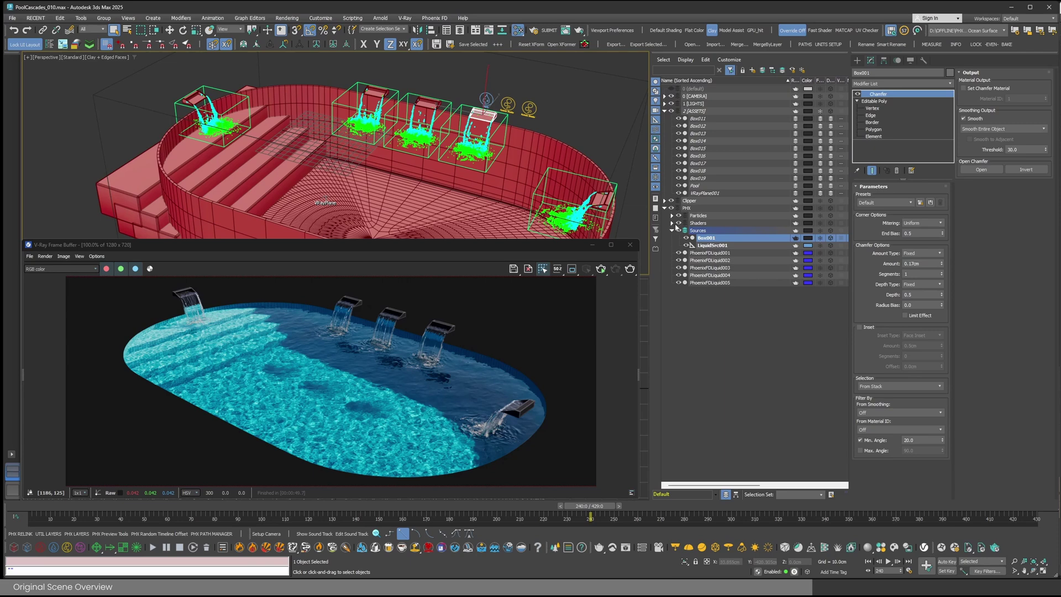
click(673, 224)
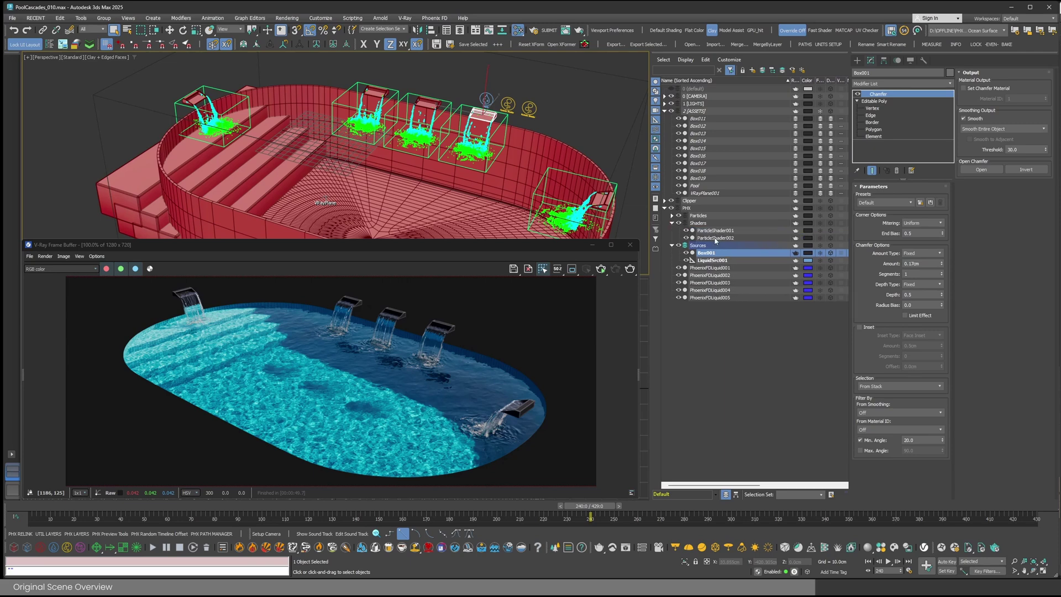
click(671, 216)
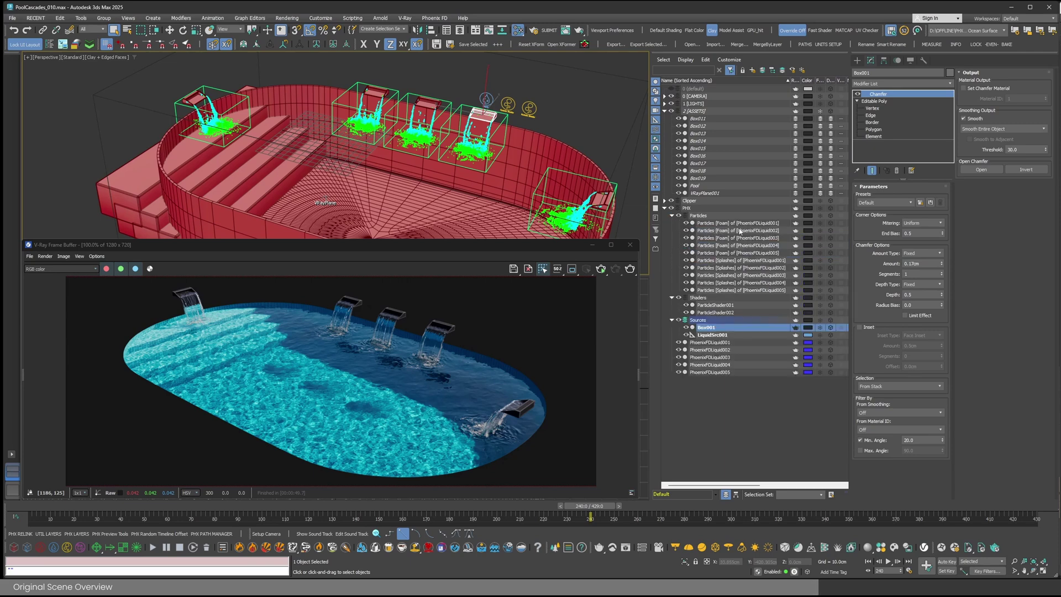
click(719, 313)
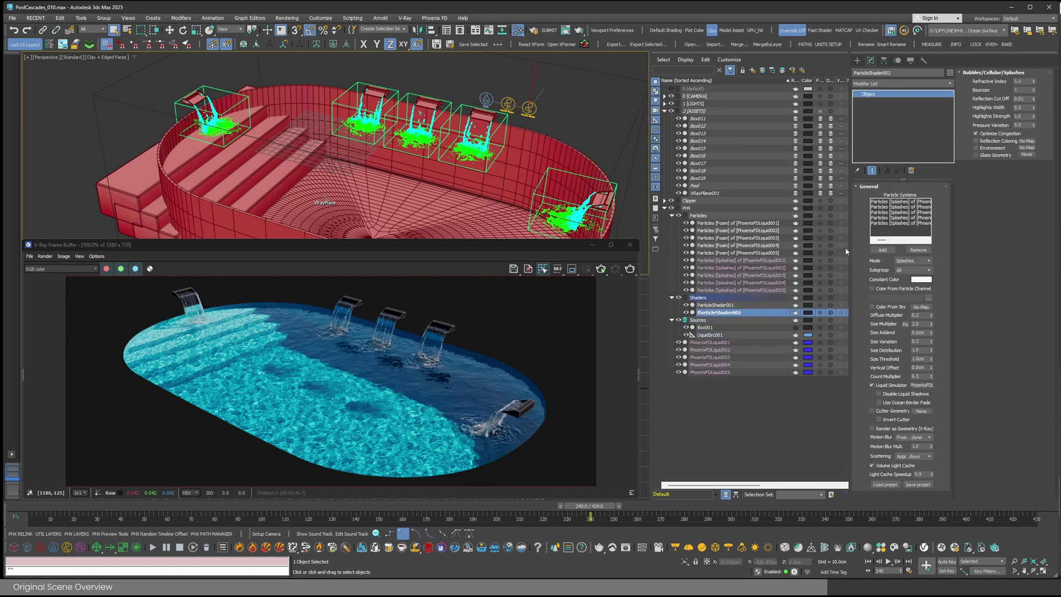
click(719, 306)
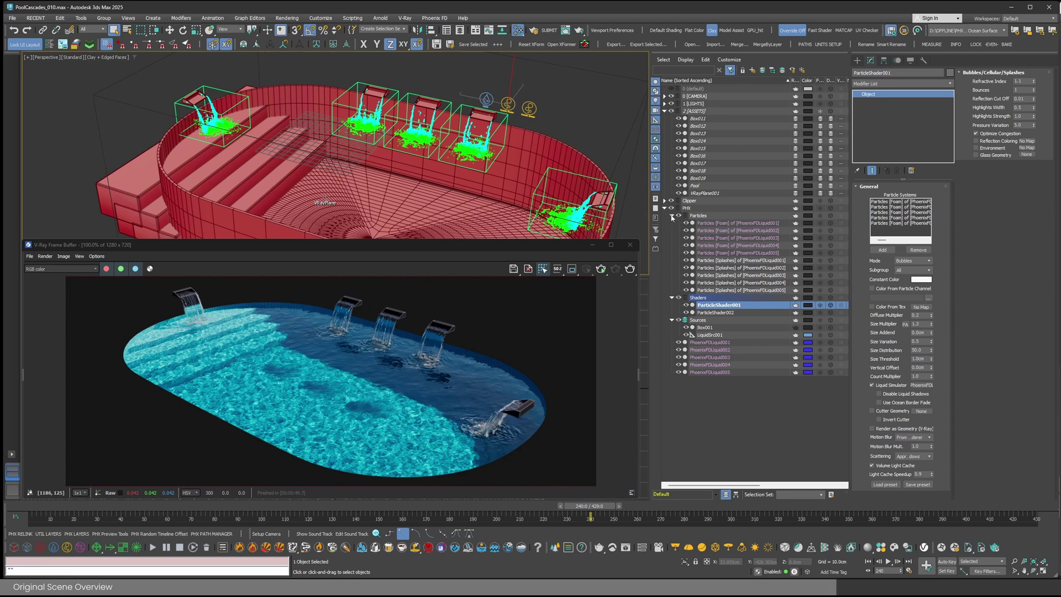
click(672, 216)
click(672, 224)
click(672, 231)
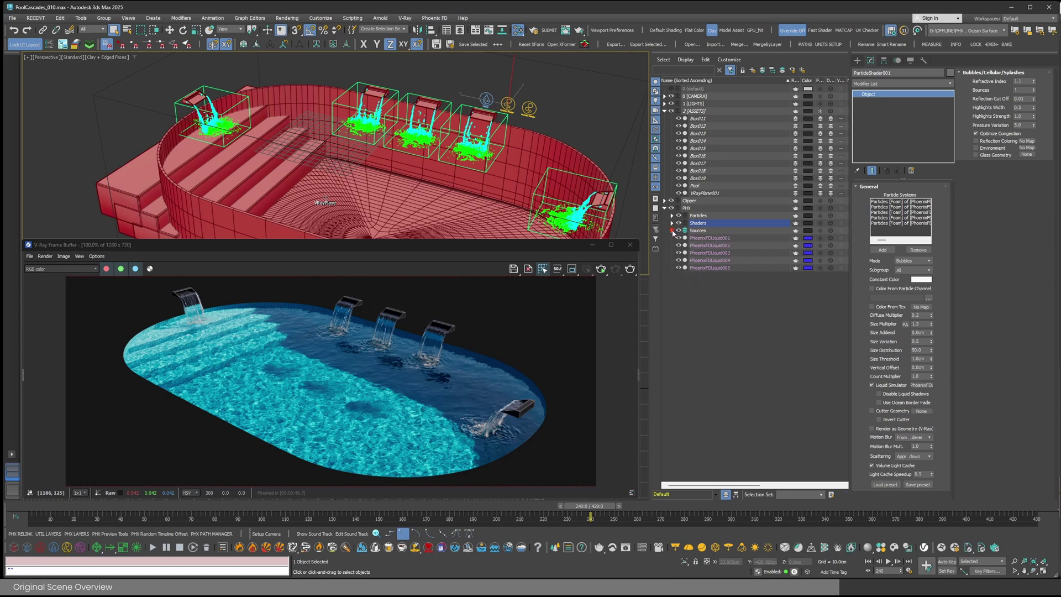
- Open the Phoenix Path Manager for PhoenixFDLiquid001 and examine its cache content, including the liquid and foam particle channels
click(710, 238)
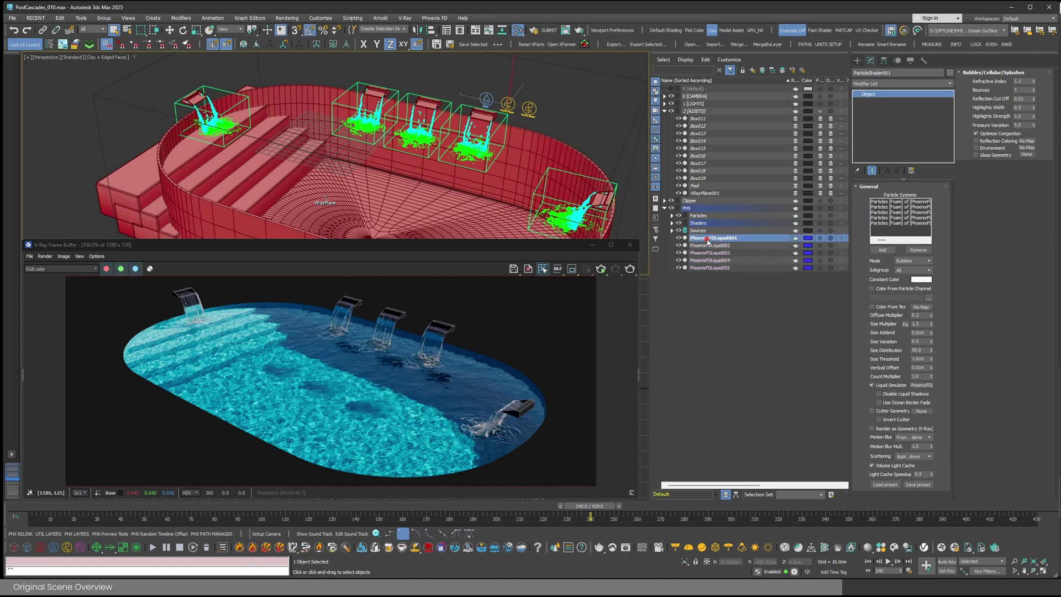
click(208, 534)
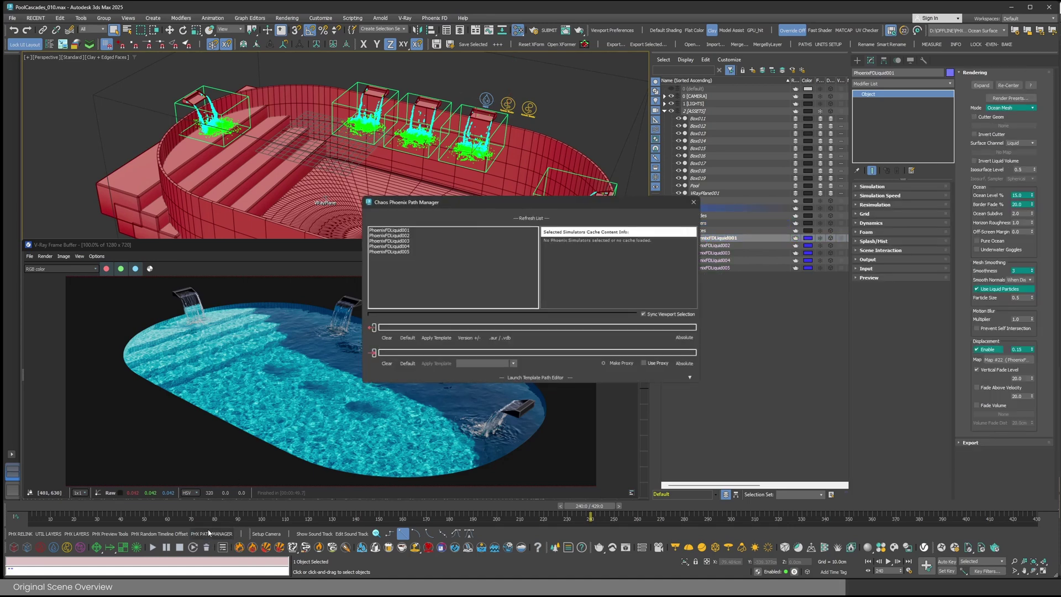
drag(487, 209, 477, 258)
click(395, 280)
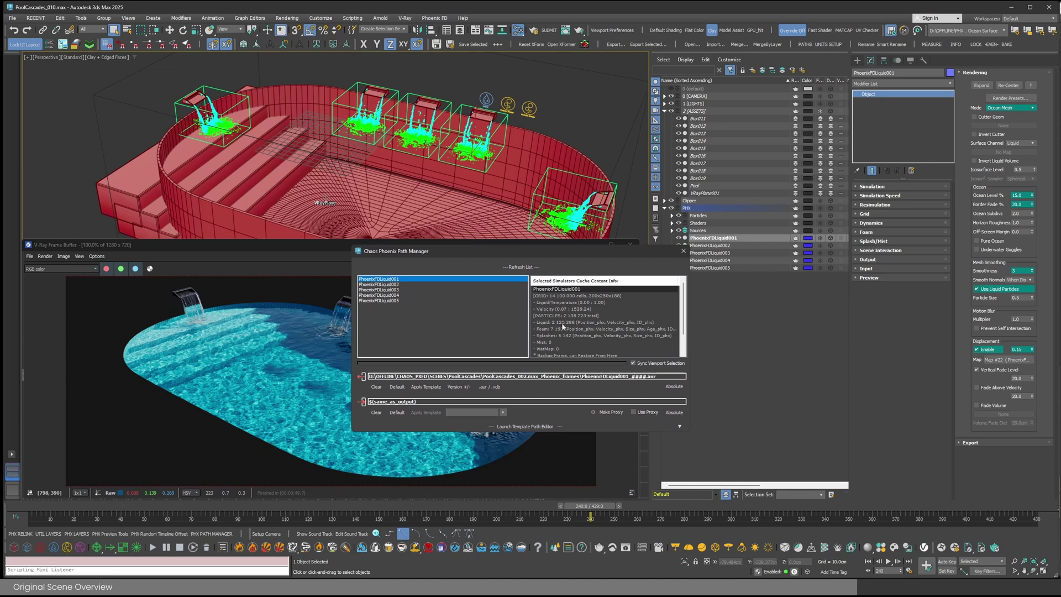
click(577, 323)
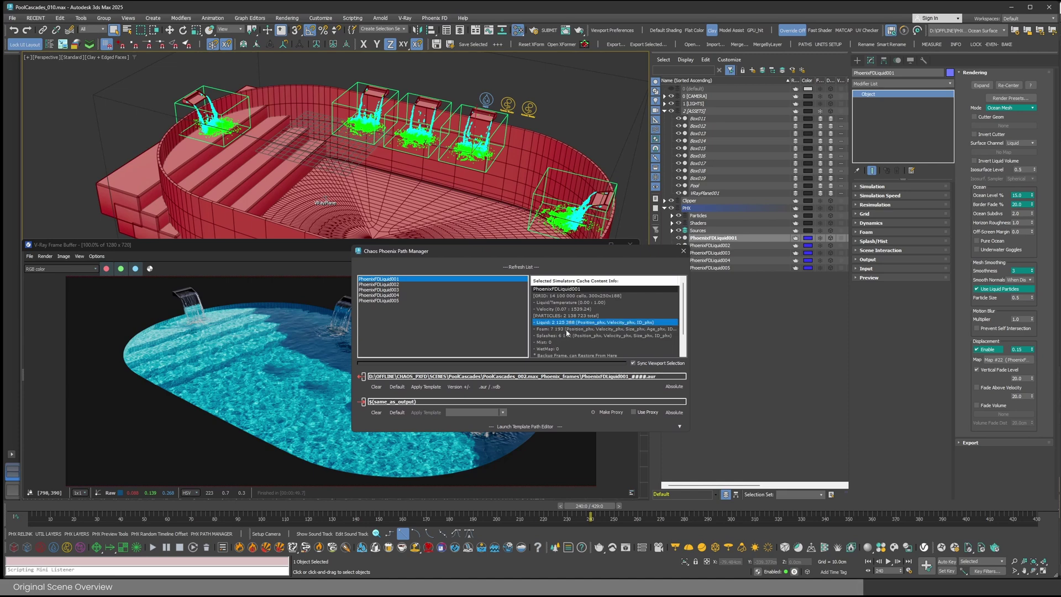
click(567, 330)
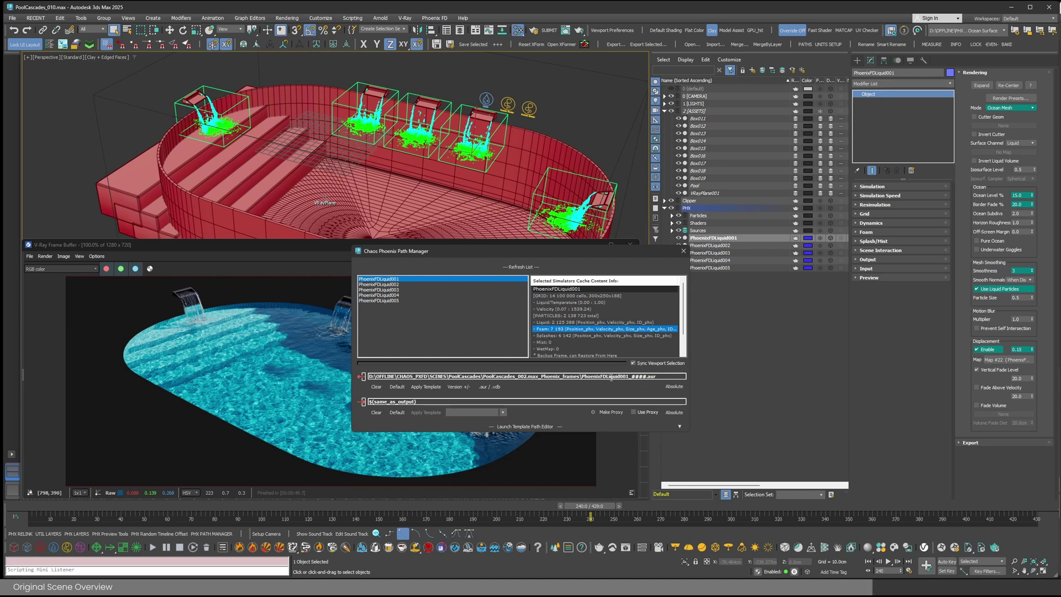
- Clear the output paths of PhoenixFDLiquid002 through PhoenixFDLiquid005 and link their input path to the PhoenixFDLiquid001 cache
click(398, 284)
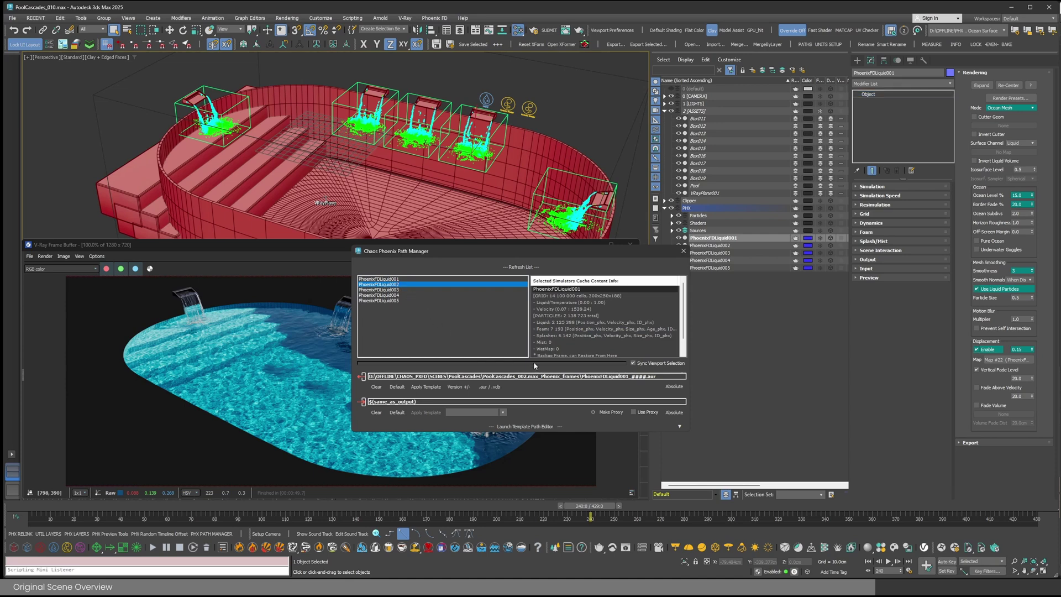
click(398, 290)
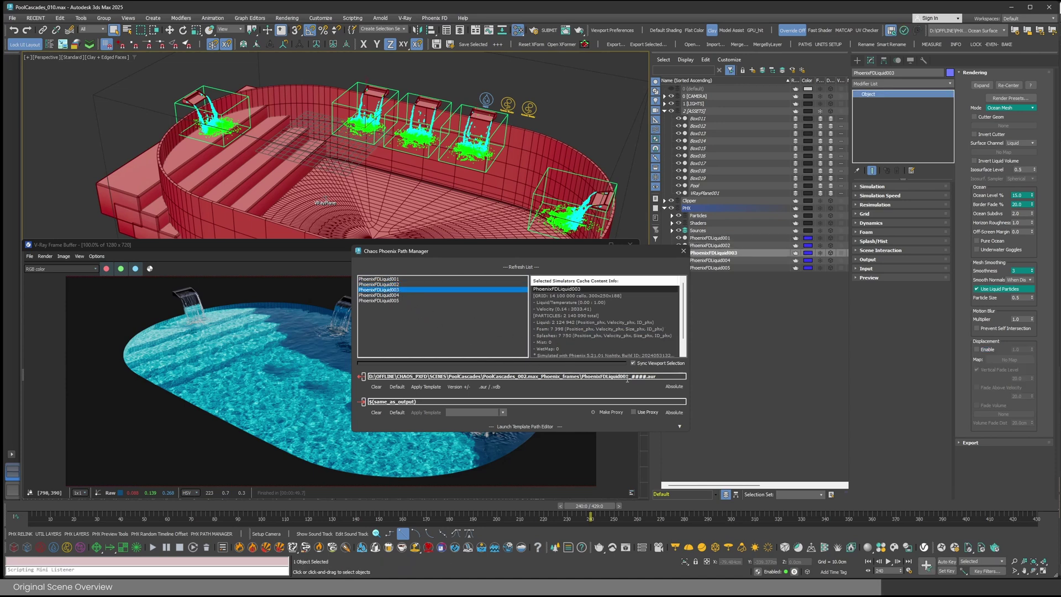
drag(396, 284, 394, 307)
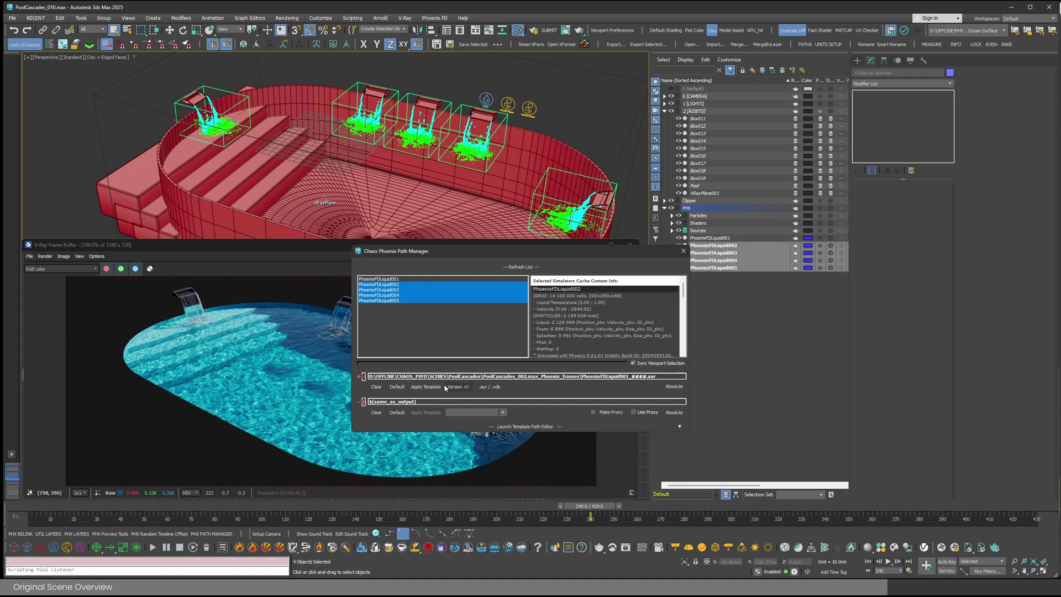
click(377, 387)
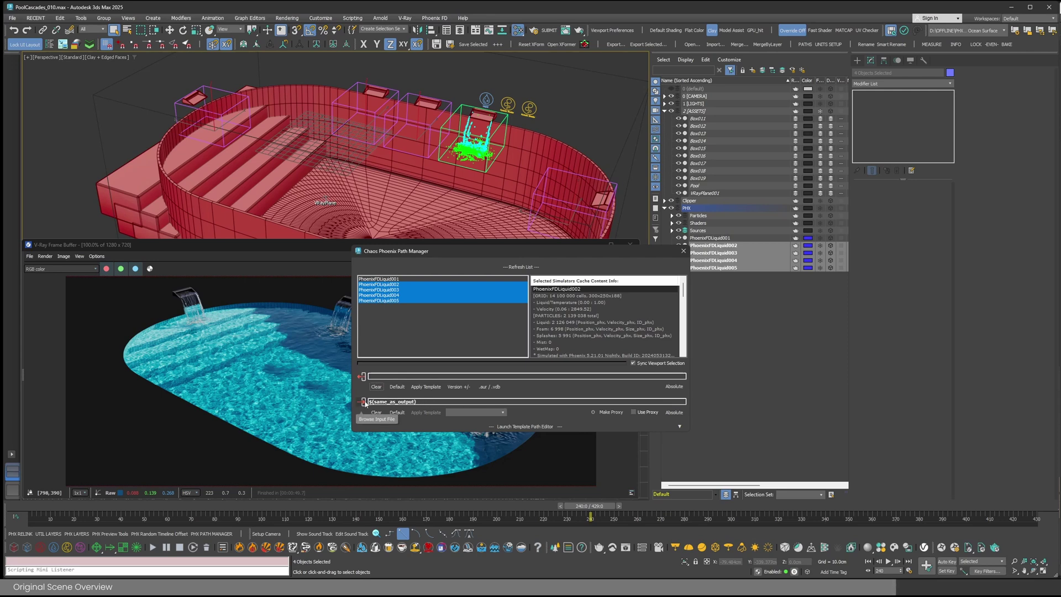
click(503, 413)
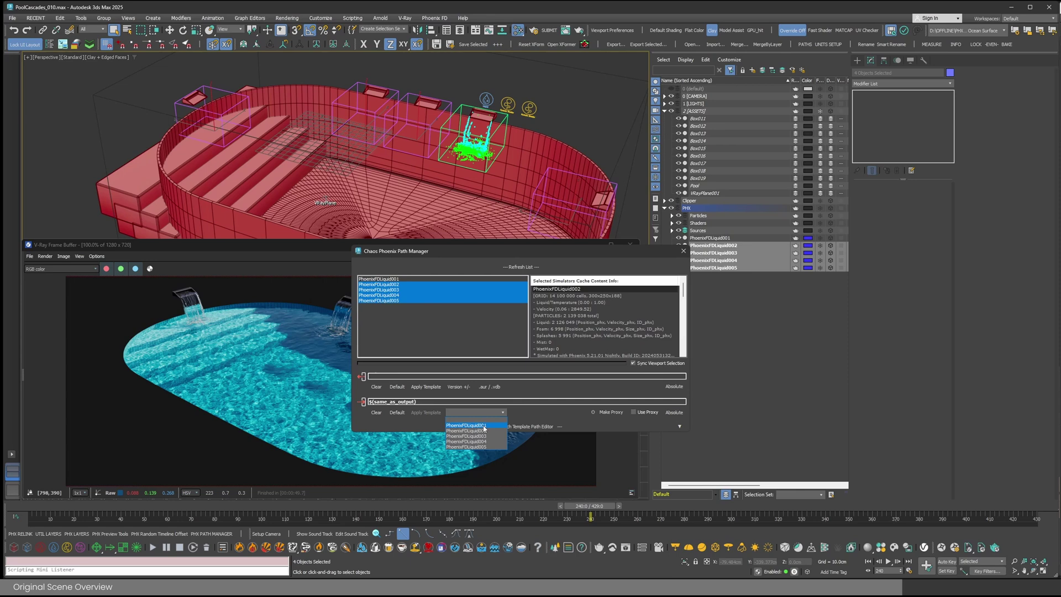
click(483, 426)
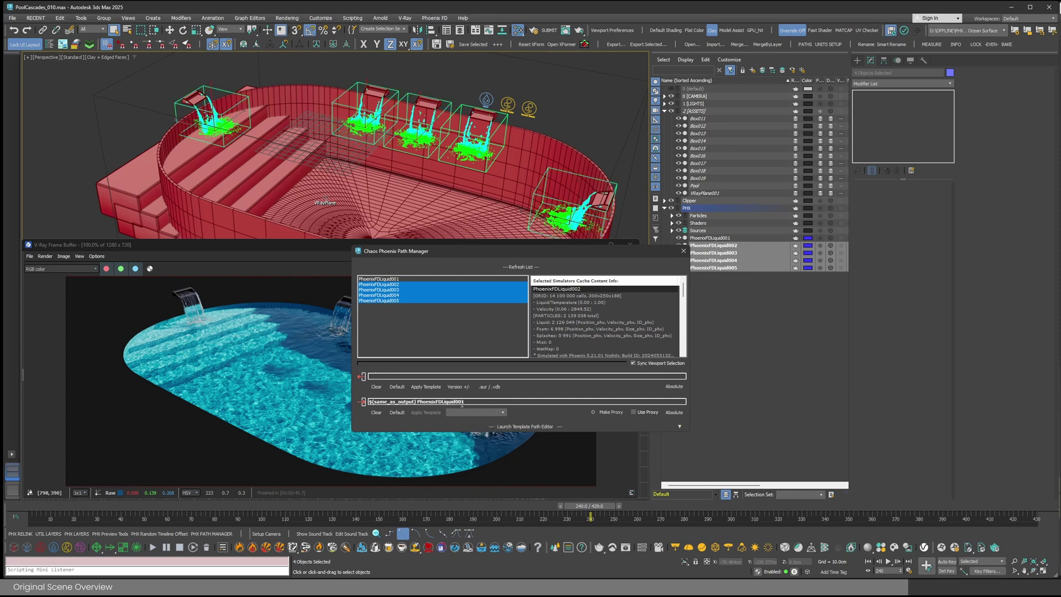
- Compare the cache content and paths of all five Phoenix simulators, including their liquid, foam and splash particles, and close the Path Manager
click(396, 279)
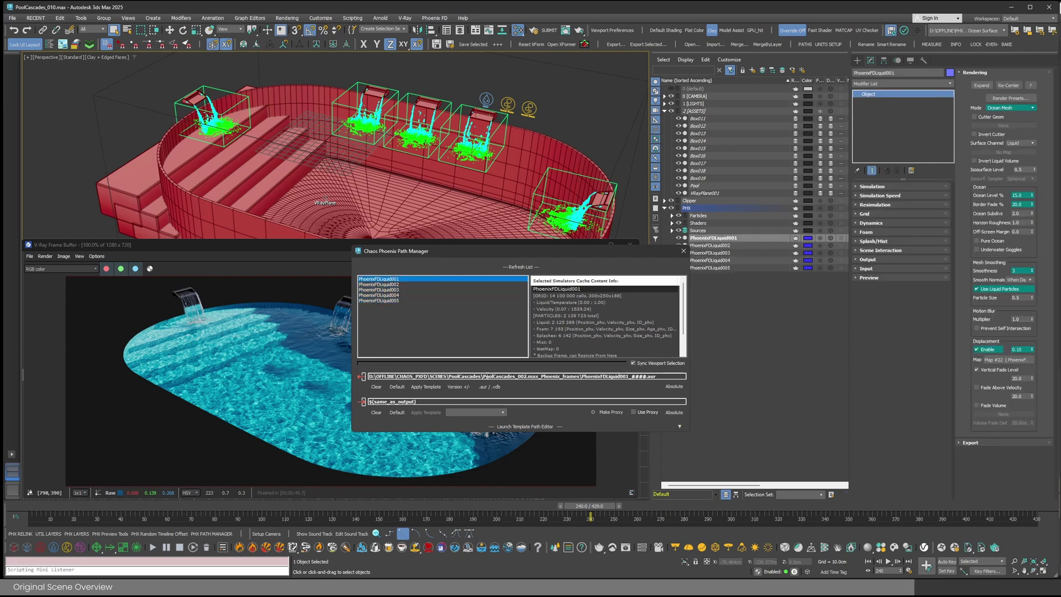
drag(394, 285, 394, 306)
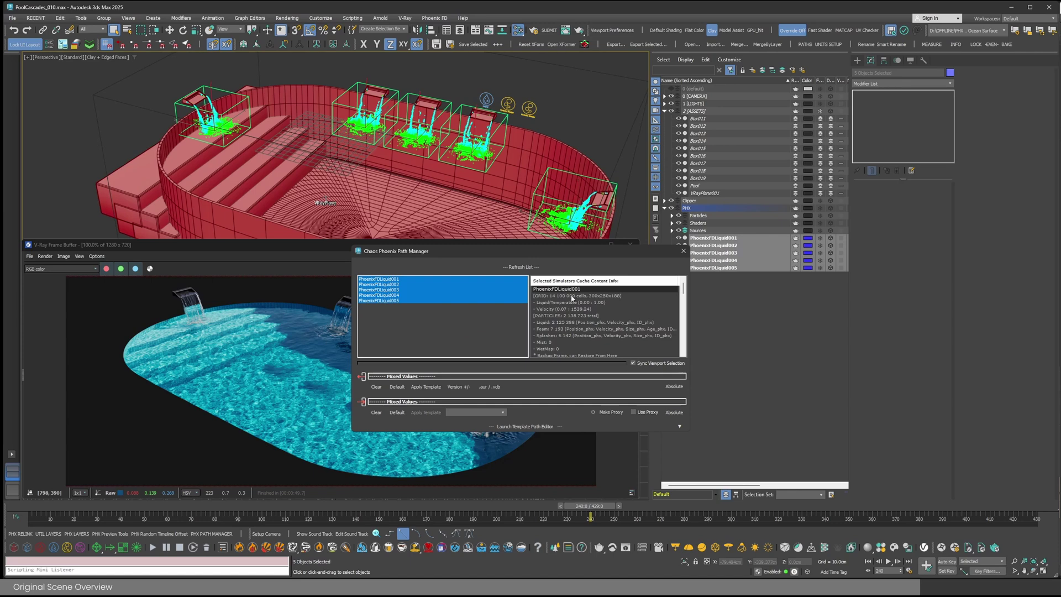
scroll(569, 326, down, 5)
scroll(569, 326, down, 4)
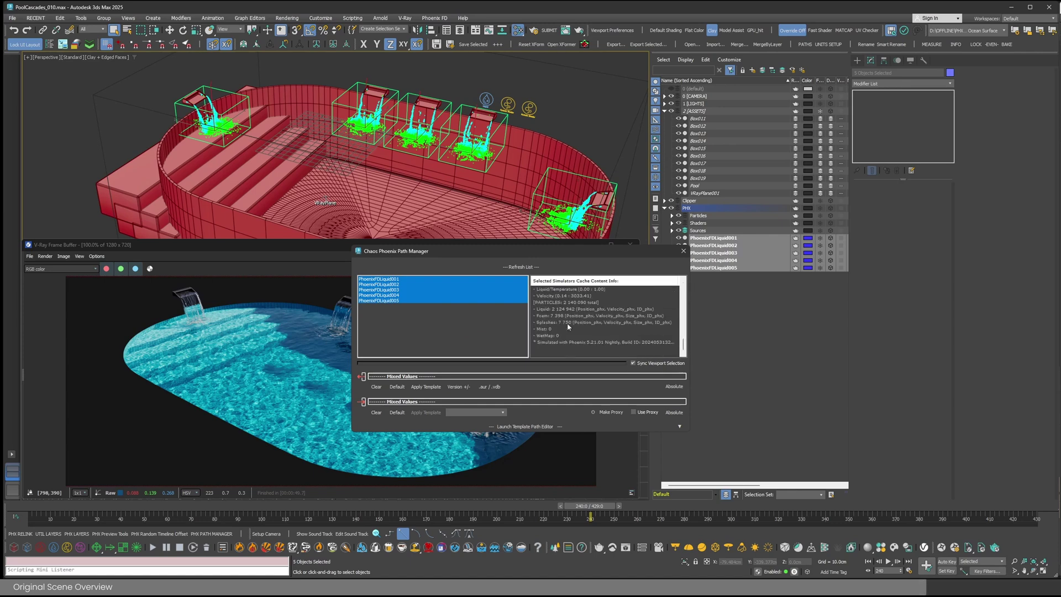
scroll(568, 326, up, 7)
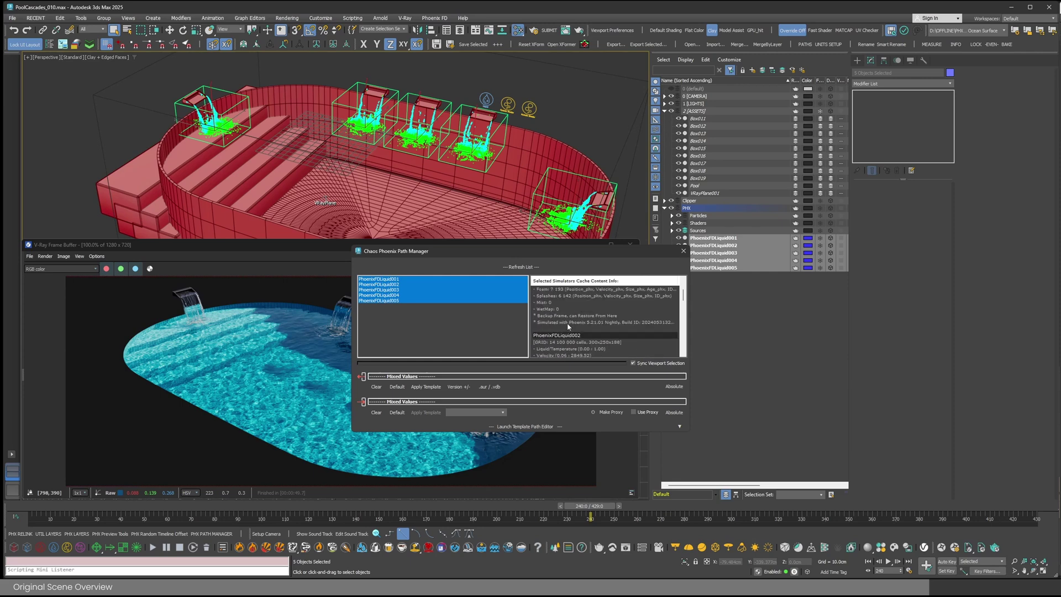
scroll(569, 326, up, 3)
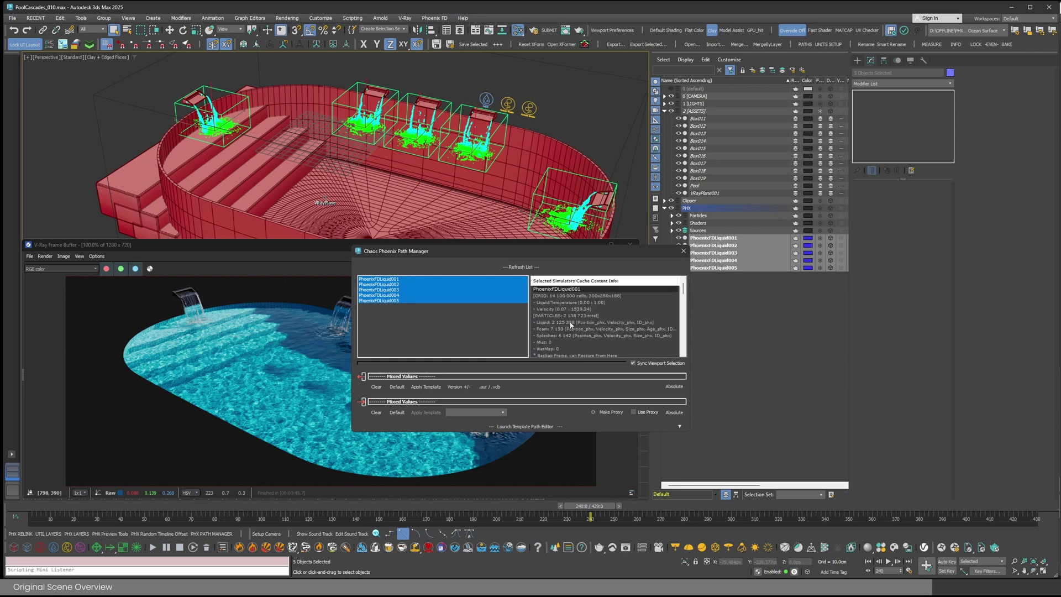
click(405, 323)
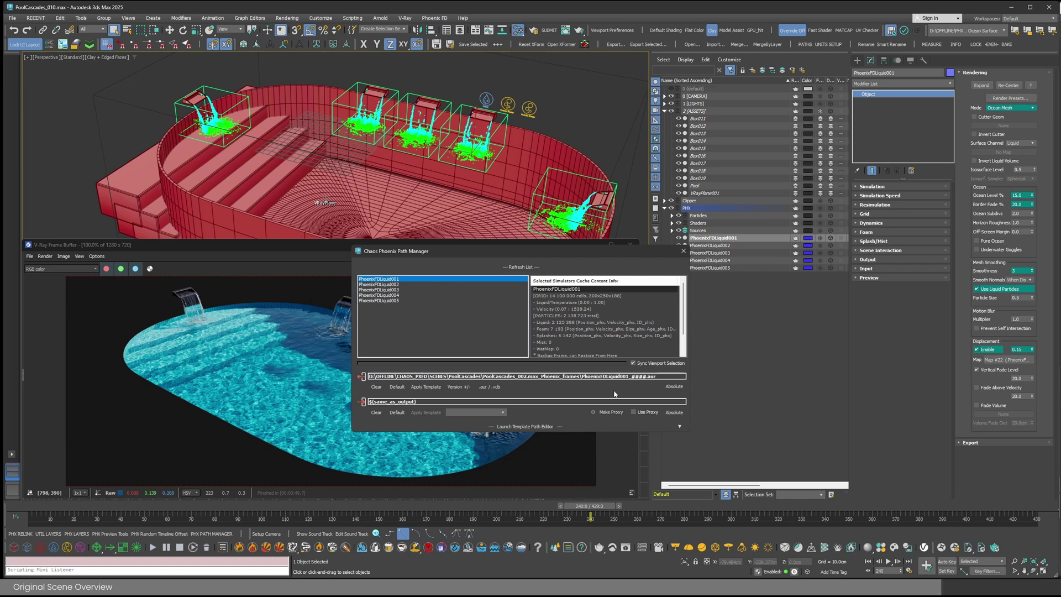
click(679, 427)
drag(531, 348, 487, 427)
click(641, 426)
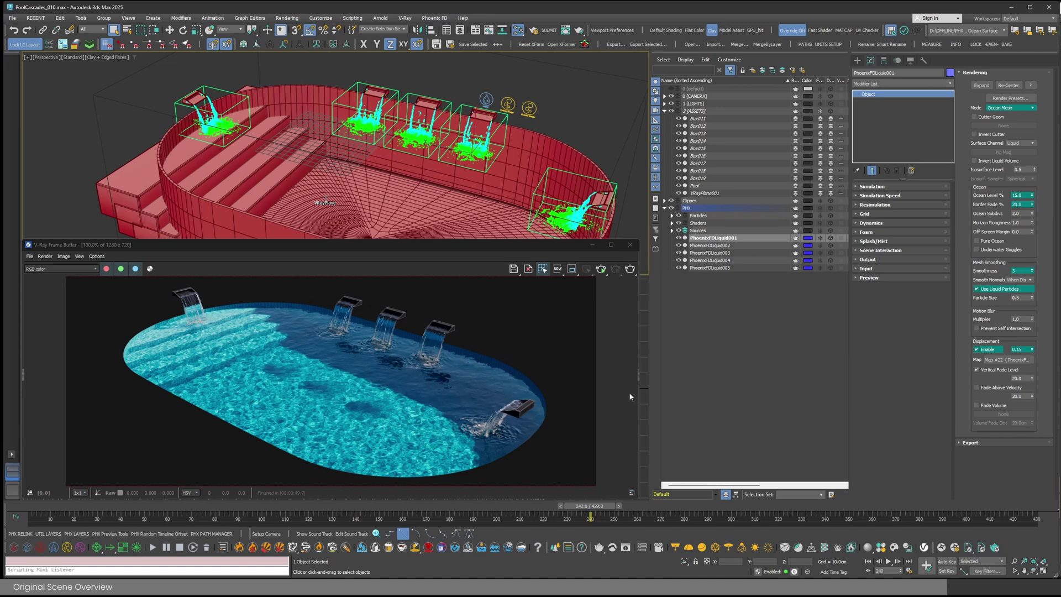
- Close the V-Ray Frame Buffer and maximize the perspective viewport with the 2 [ASSETS] layer displayed as bounding boxes
click(630, 244)
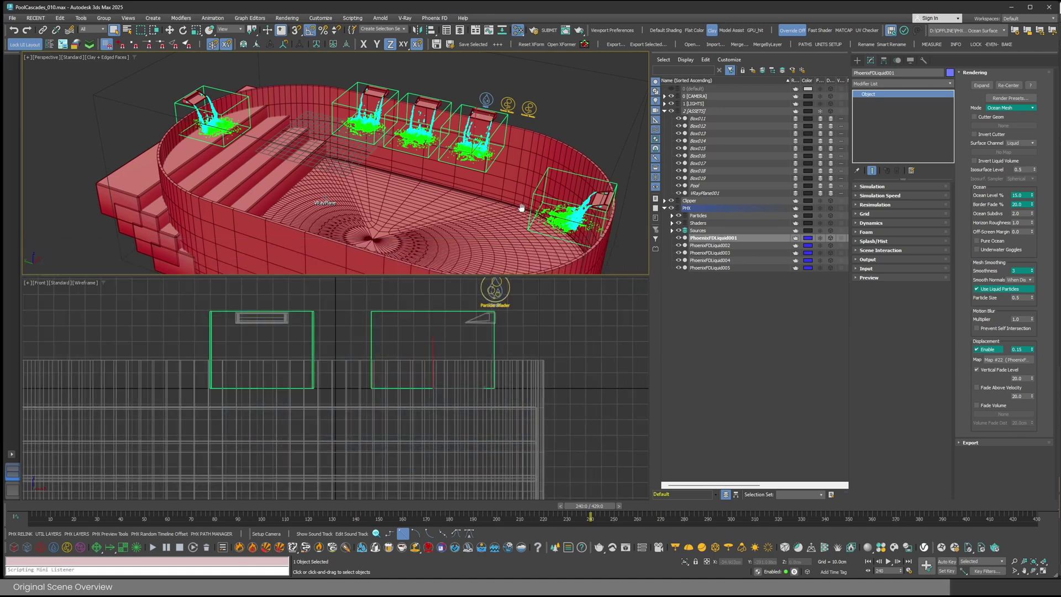
key(alt+w)
click(829, 112)
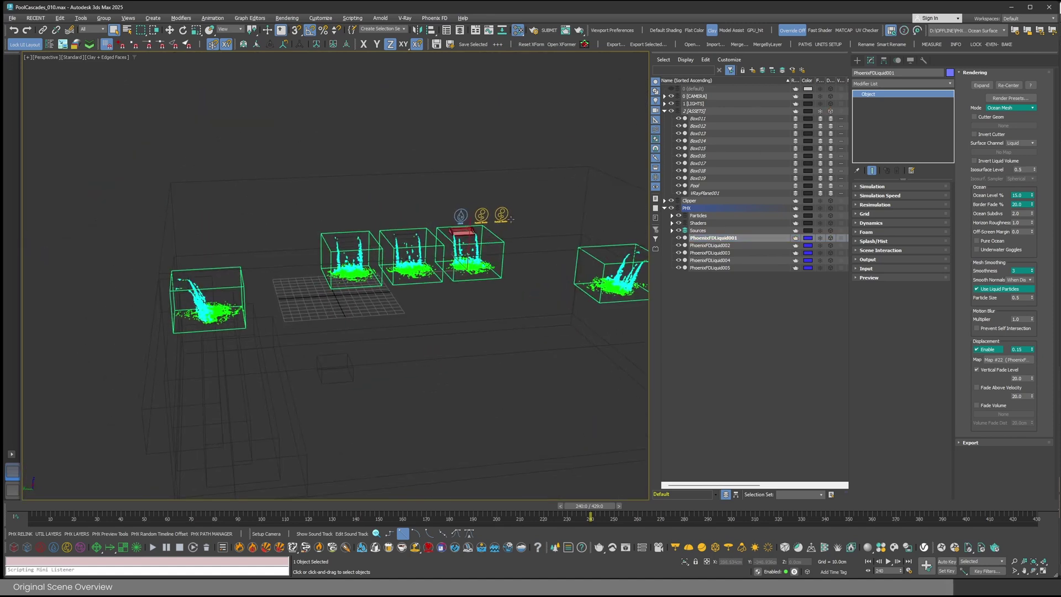
- Examine the Input settings of PhoenixFDLiquid001, PhoenixFDLiquid002 and PhoenixFDLiquid004, comparing their cache paths and timeline origins
click(866, 269)
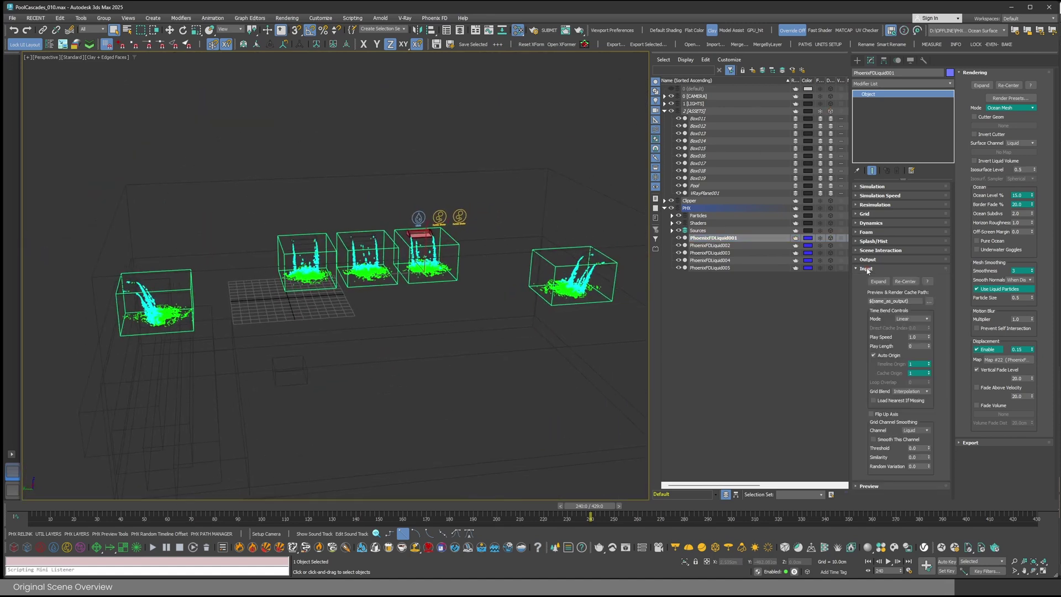
click(386, 234)
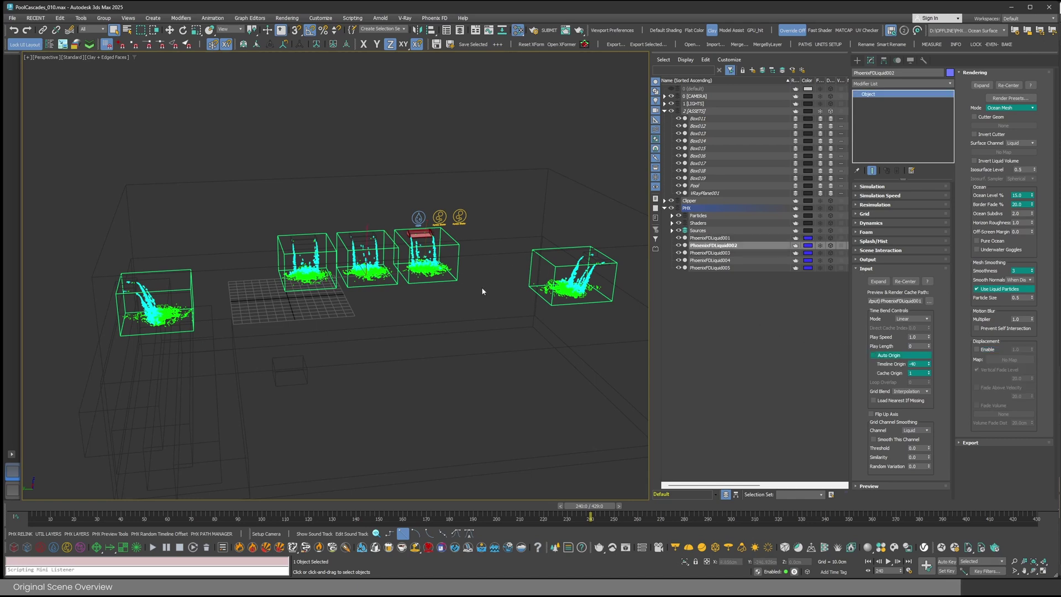
click(328, 239)
alt+middle_drag(445, 271, 429, 285)
- Randomize the timeline offset of PhoenixFDLiquid002 through PhoenixFDLiquid005 in one direction with a randomize range of 50
ctrl+click(149, 310)
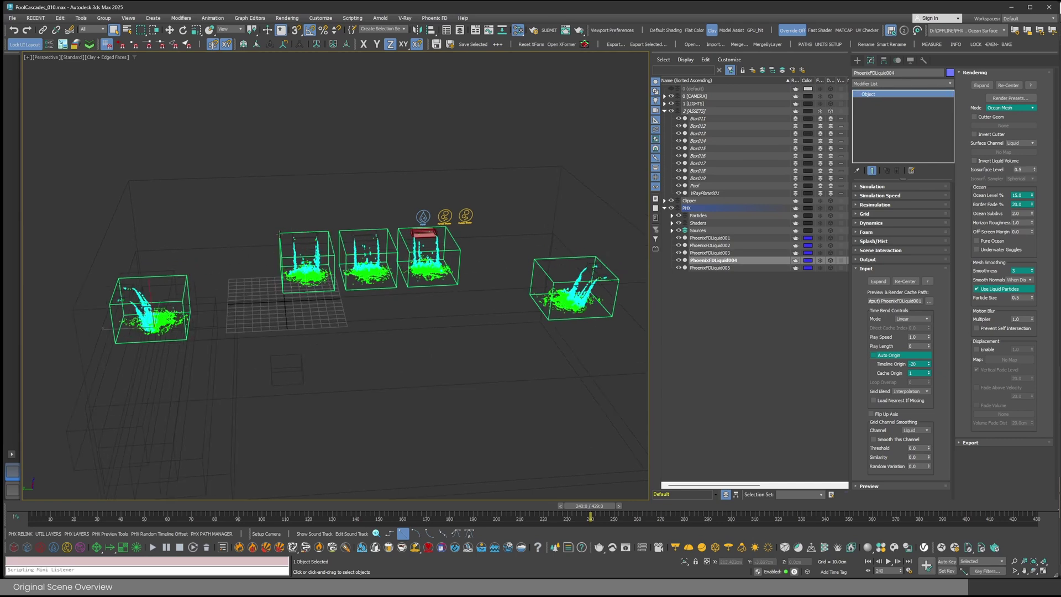
ctrl+click(368, 260)
ctrl+click(540, 264)
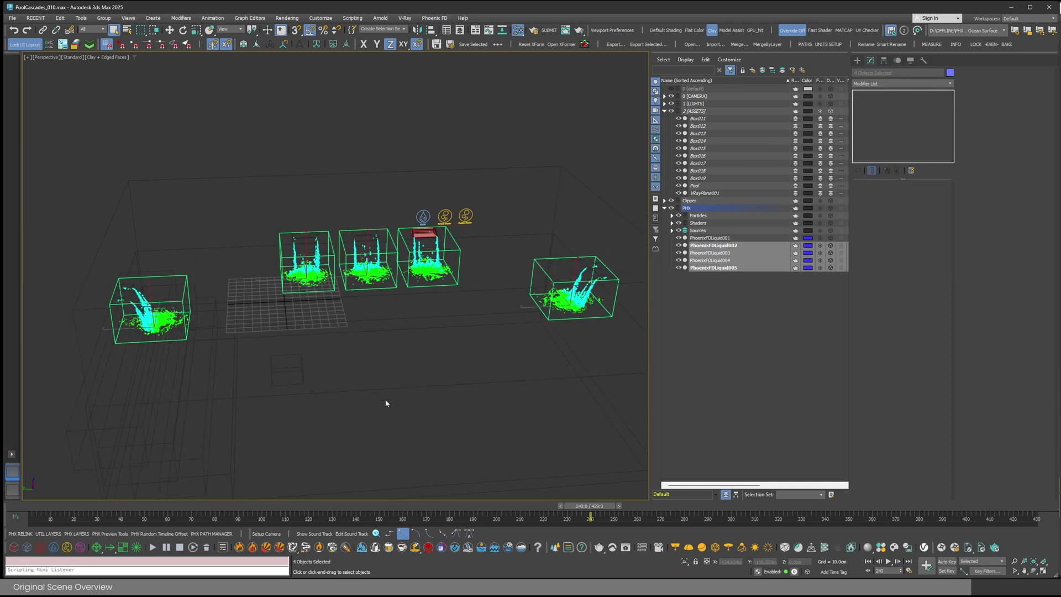
click(150, 534)
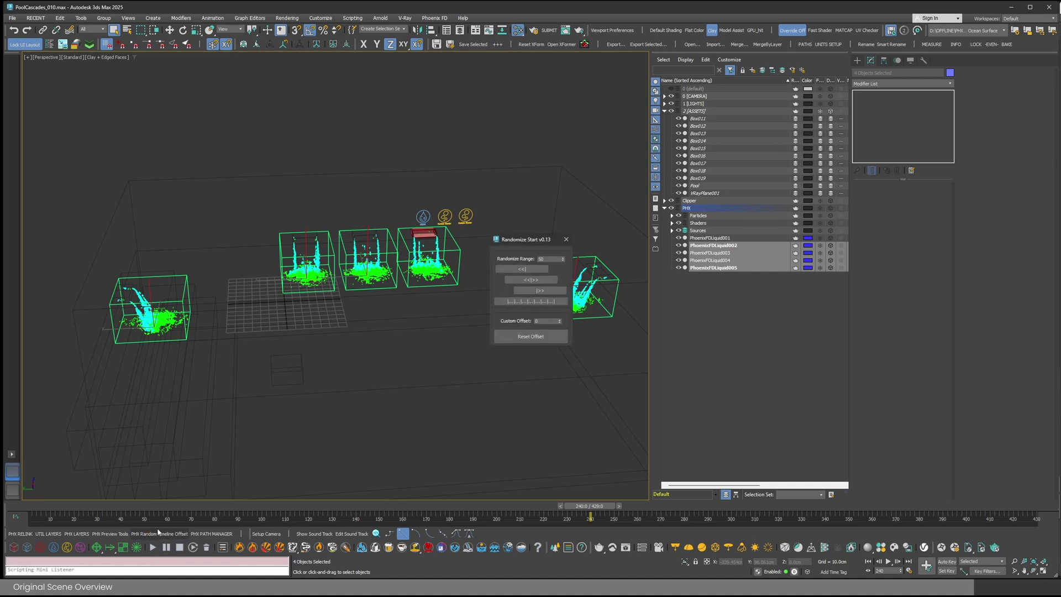
drag(519, 245, 507, 291)
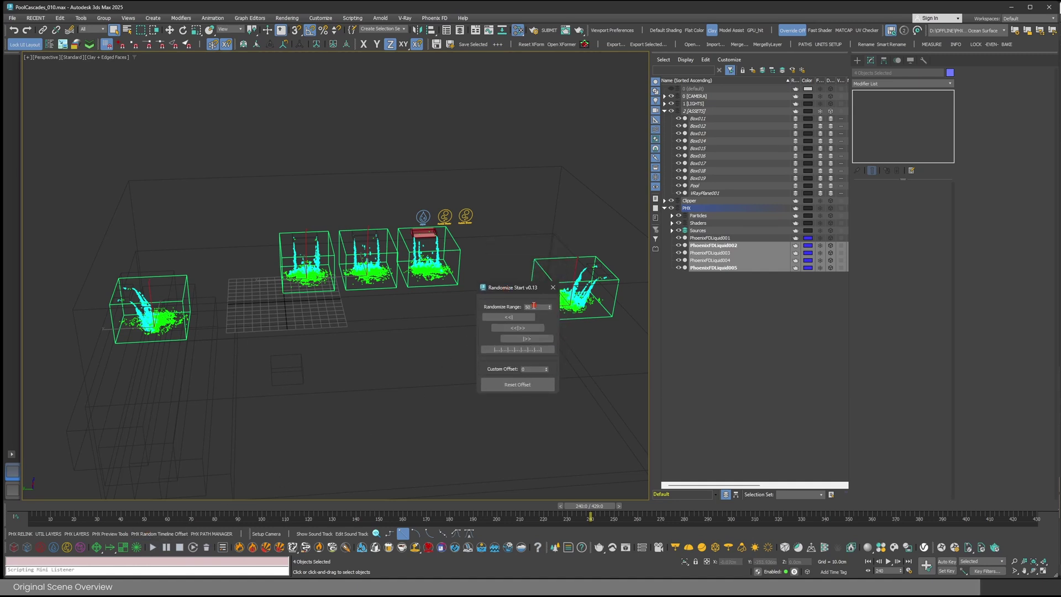
click(529, 340)
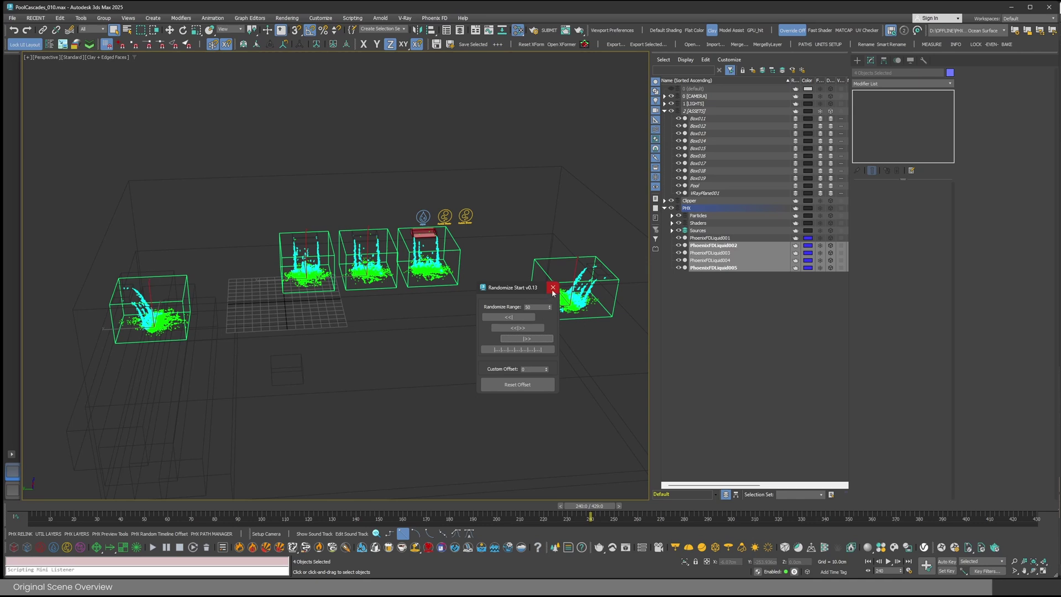
drag(526, 289, 538, 328)
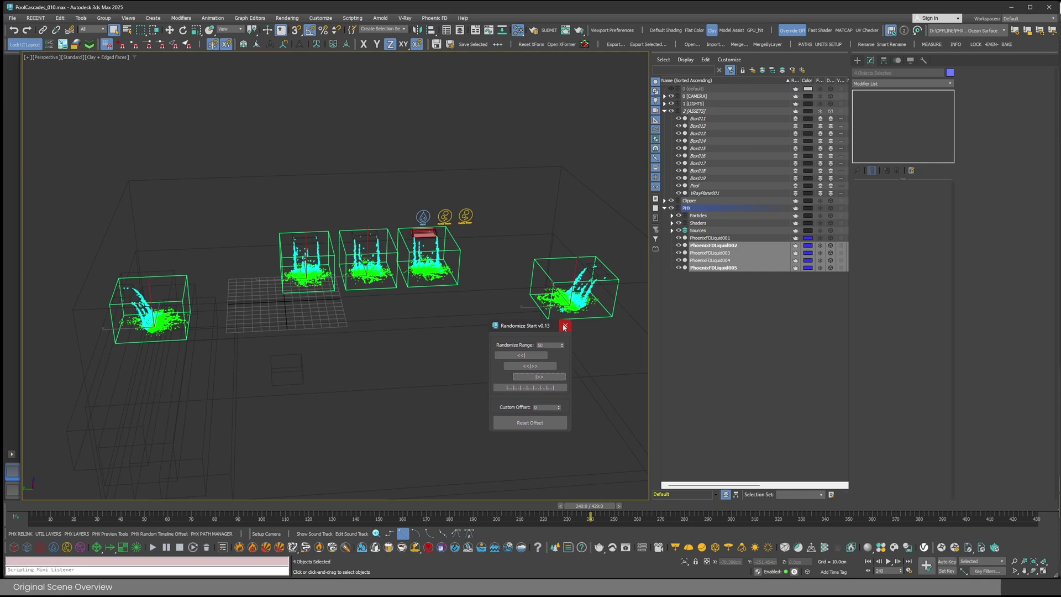
click(564, 326)
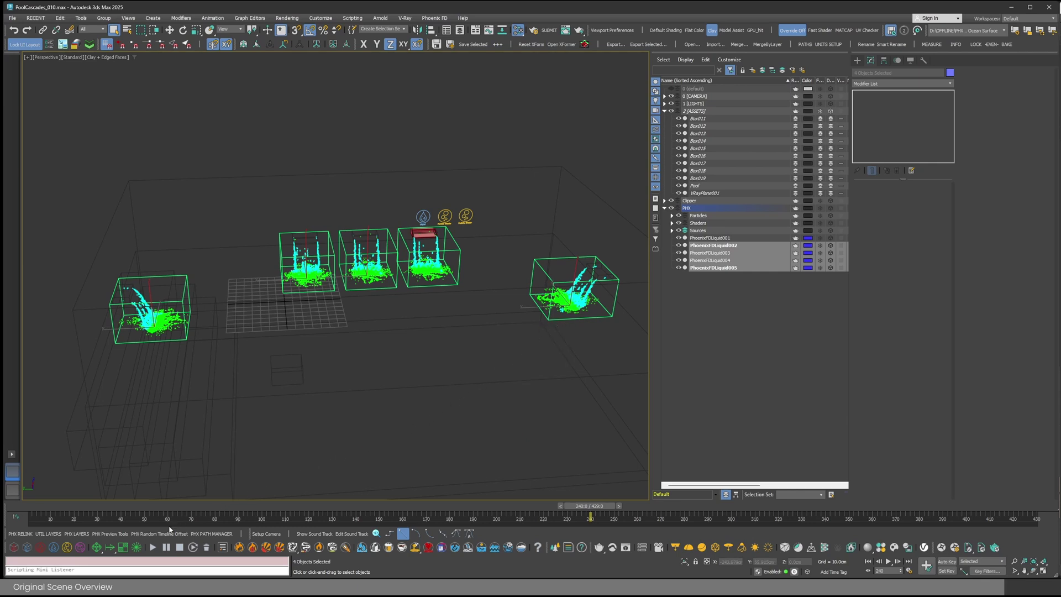
- Enable the Liquid particle preview for all five Phoenix simulators and hide their grids with the Phoenix Preview Controls
click(113, 540)
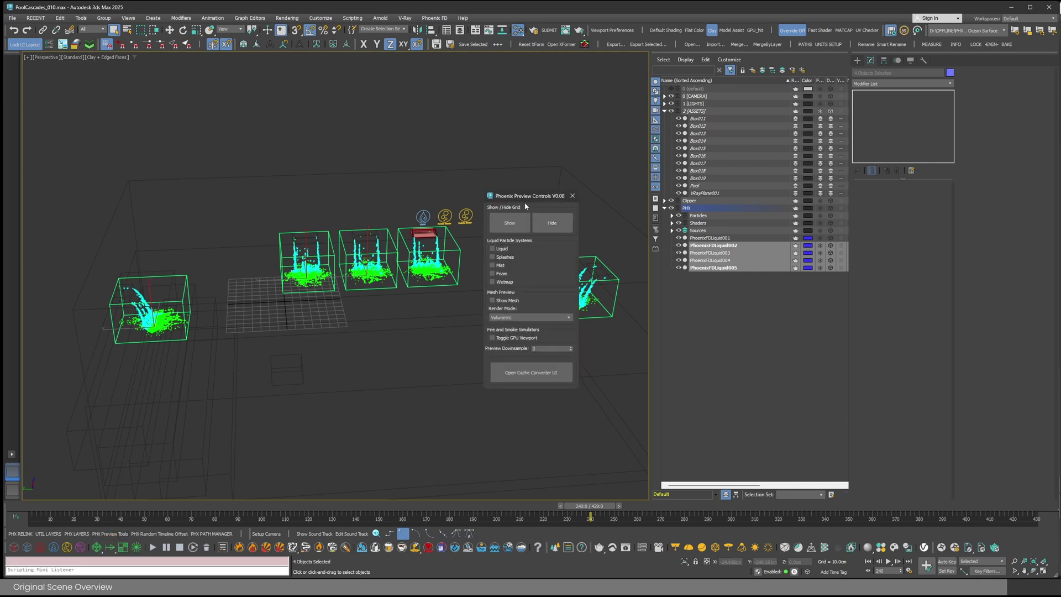
drag(525, 207, 508, 348)
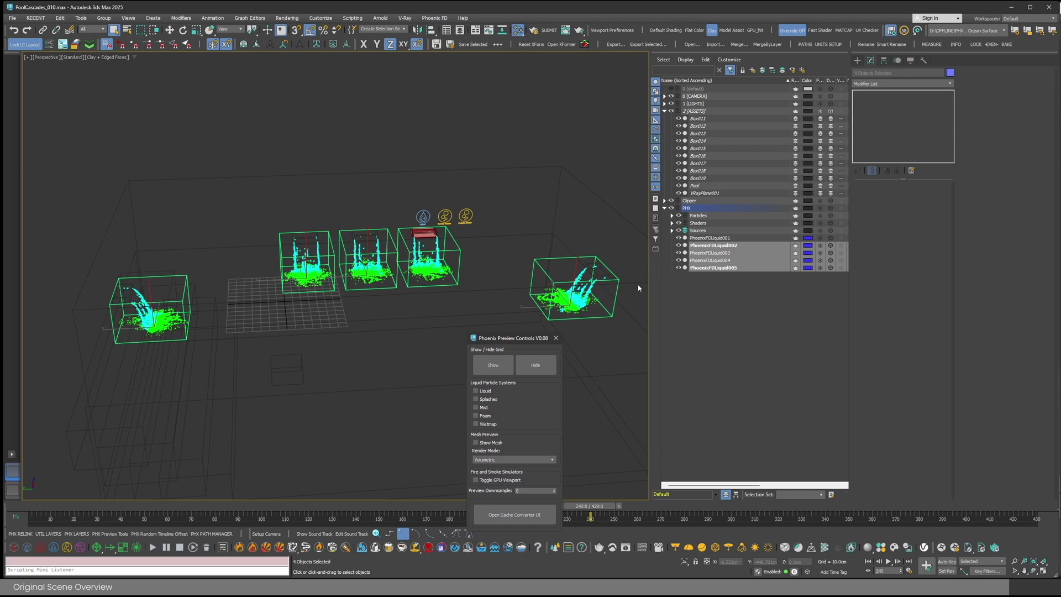
ctrl+click(726, 239)
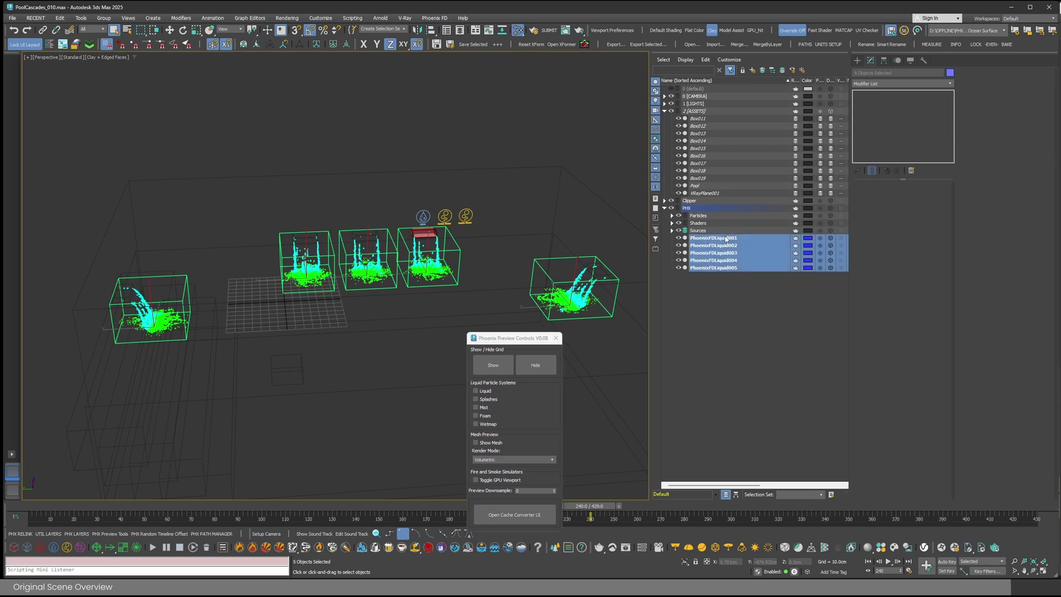
click(476, 392)
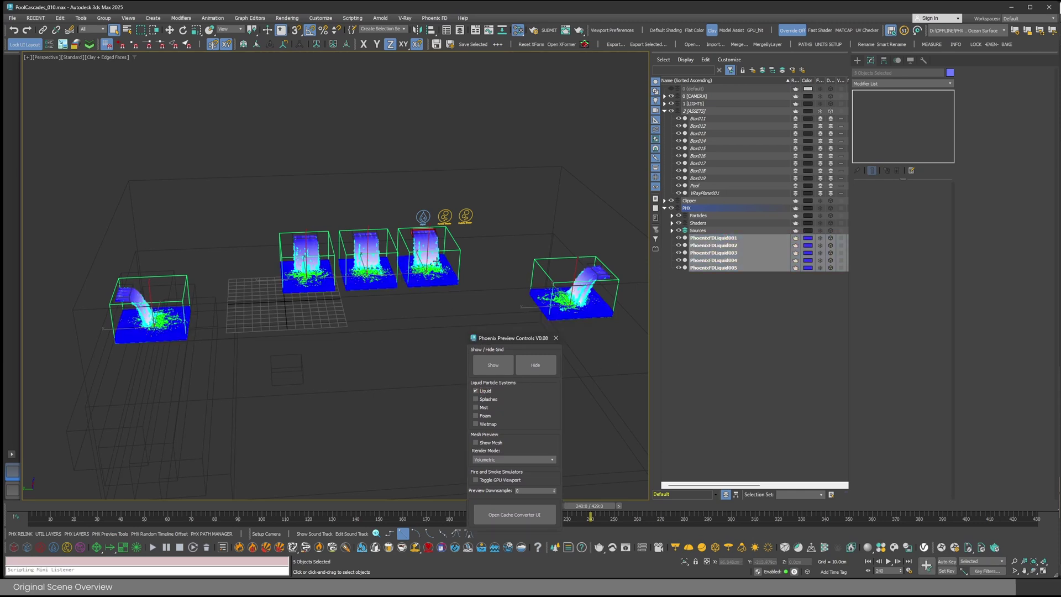
alt+middle_drag(437, 261, 443, 262)
click(540, 371)
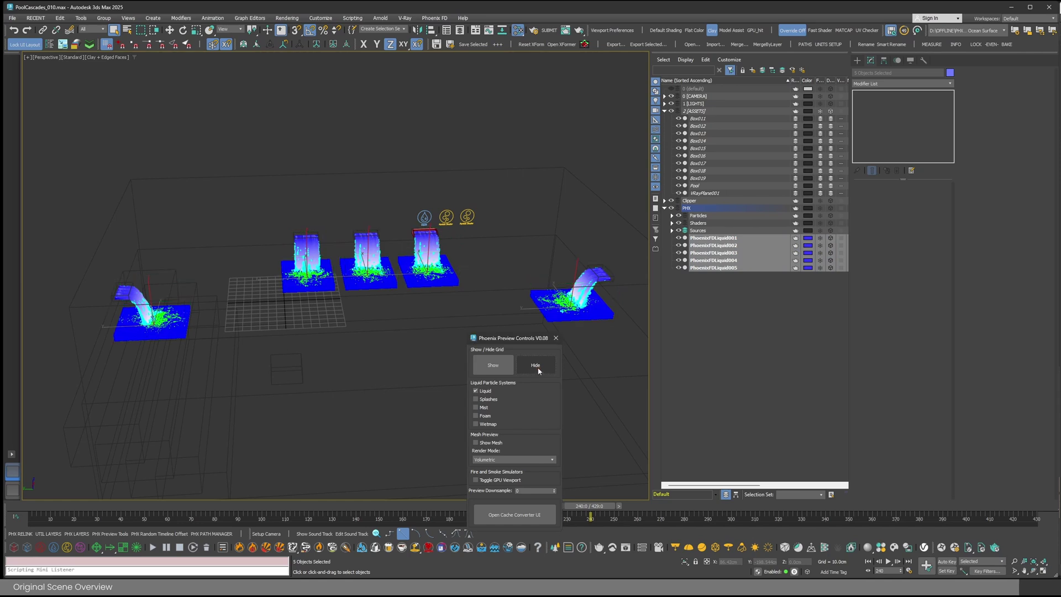
alt+middle_drag(409, 272, 413, 272)
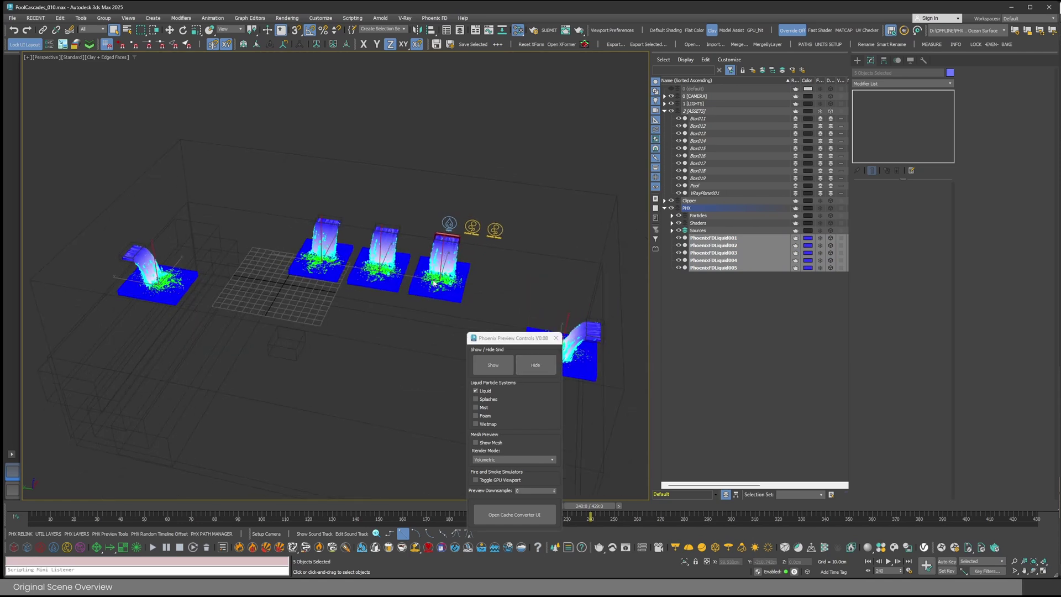
- Adjust the Preview Downsample of the five simulators to compare particle display densities, and close the Phoenix Preview Controls
click(554, 489)
click(554, 489)
click(555, 489)
click(555, 489)
middle_drag(452, 283, 416, 262)
right_click(554, 492)
click(554, 490)
click(555, 490)
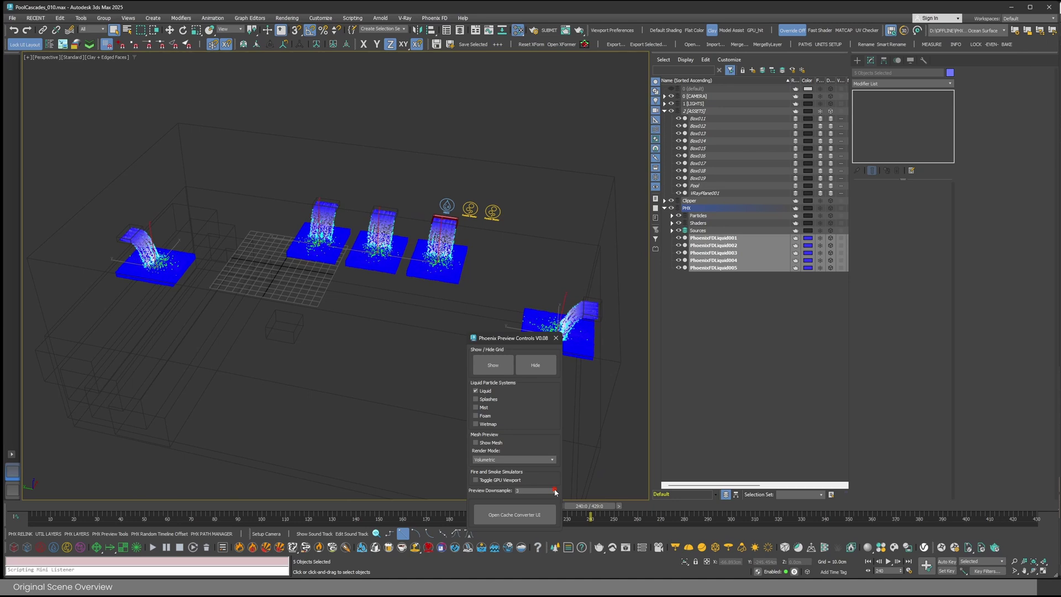
click(554, 490)
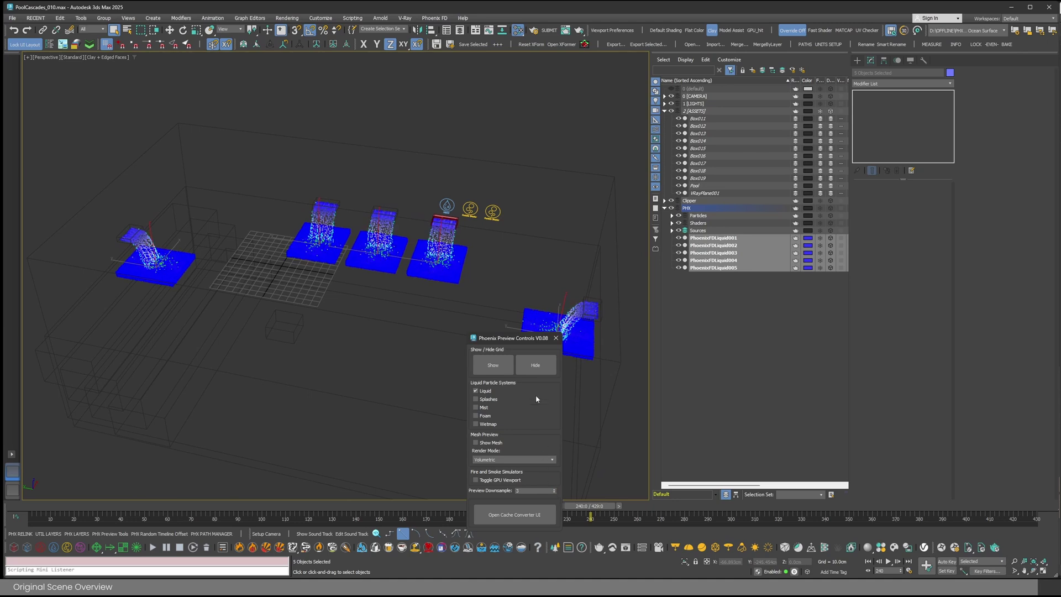
click(555, 490)
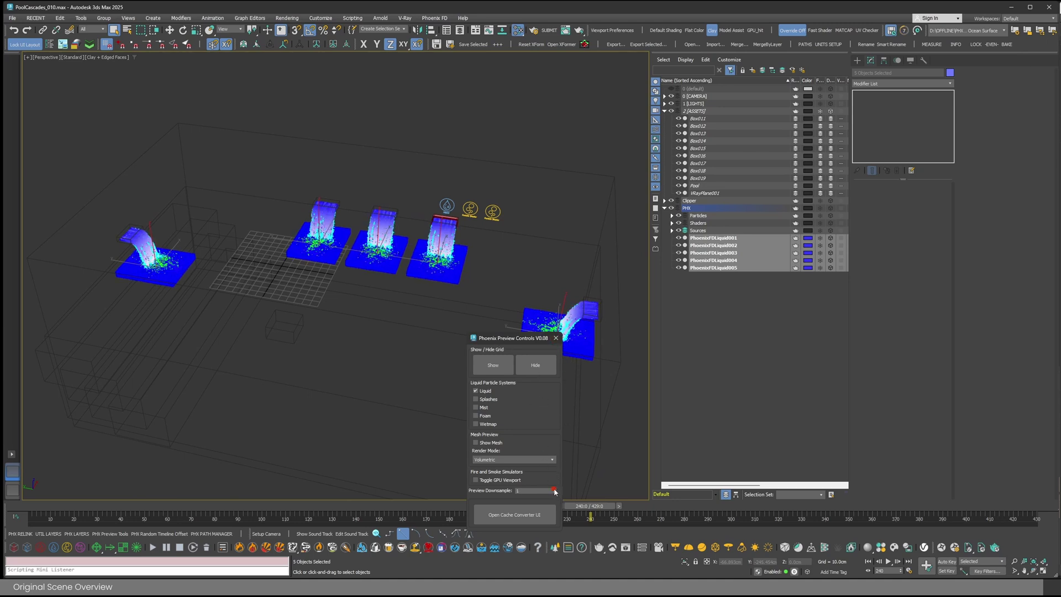
click(556, 338)
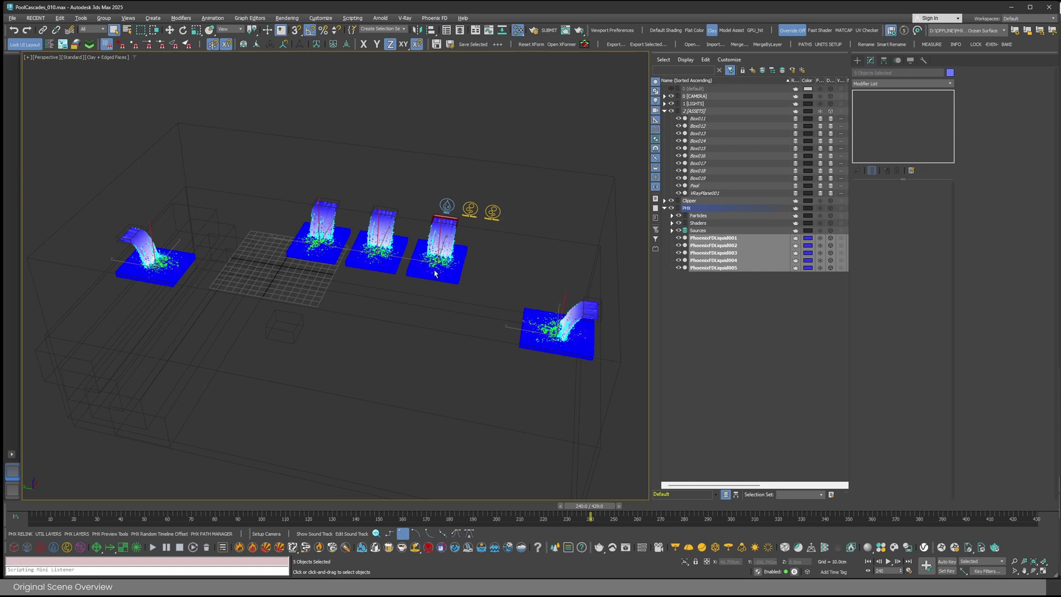
scroll(437, 275, up, 8)
scroll(447, 280, down, 10)
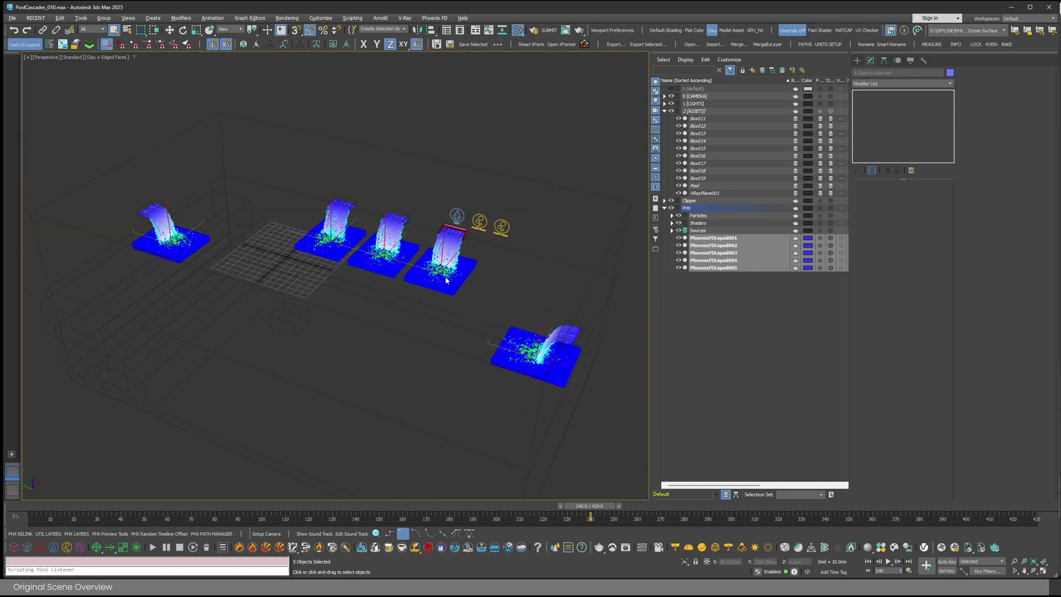
- Select VRayClipper001 in the Clipper layer and examine its shape around the Phoenix simulators
alt+middle_drag(469, 330, 441, 301)
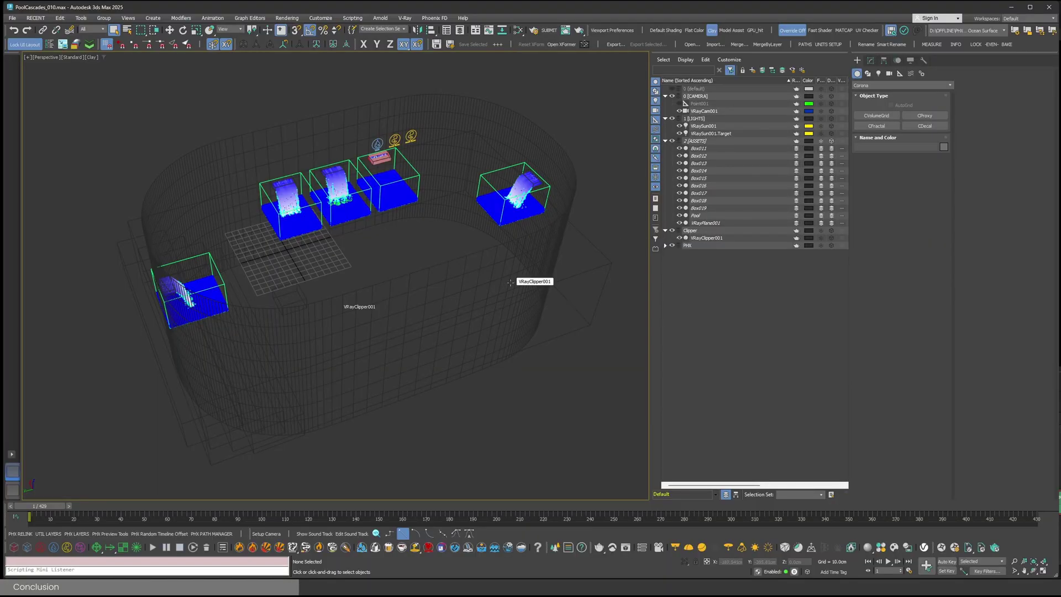
click(701, 240)
alt+middle_drag(453, 282, 470, 284)
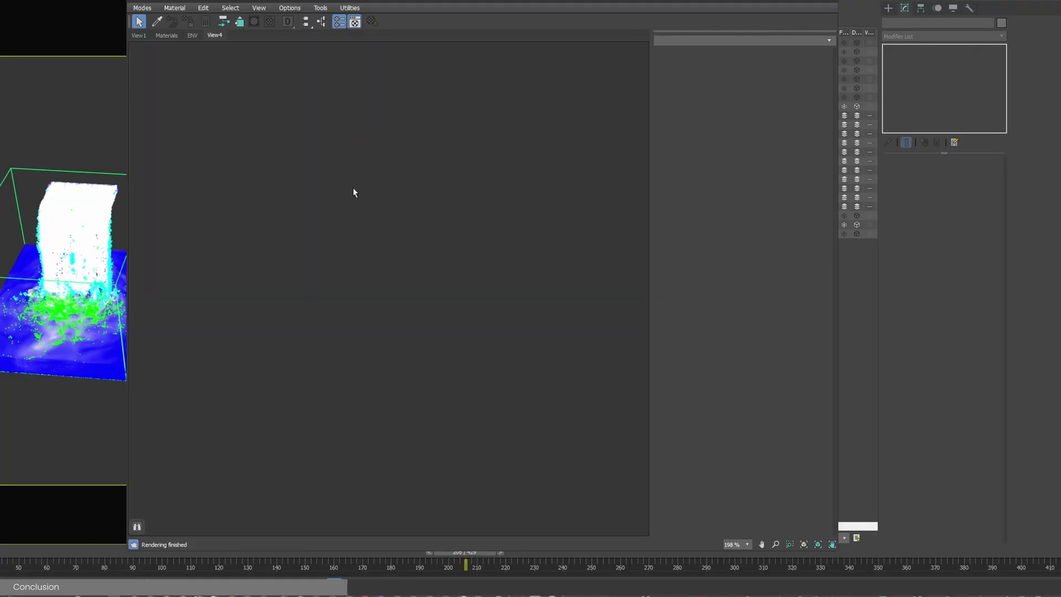
- Create a CoronaSlicerMtl material in the Slate Material Editor and open its parameters
right_click(353, 188)
mouse_move(374, 207)
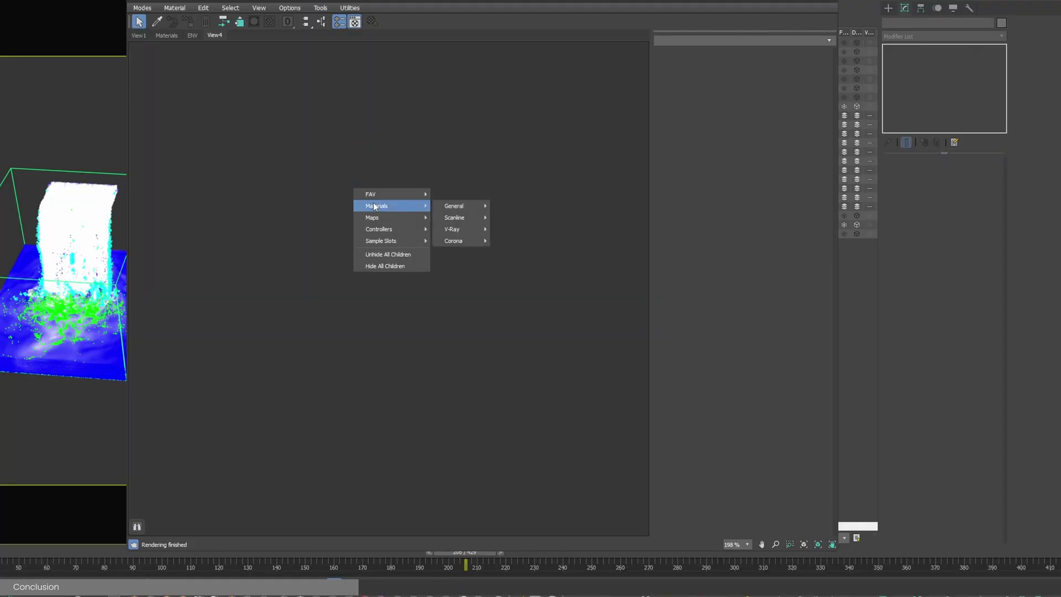
mouse_move(466, 241)
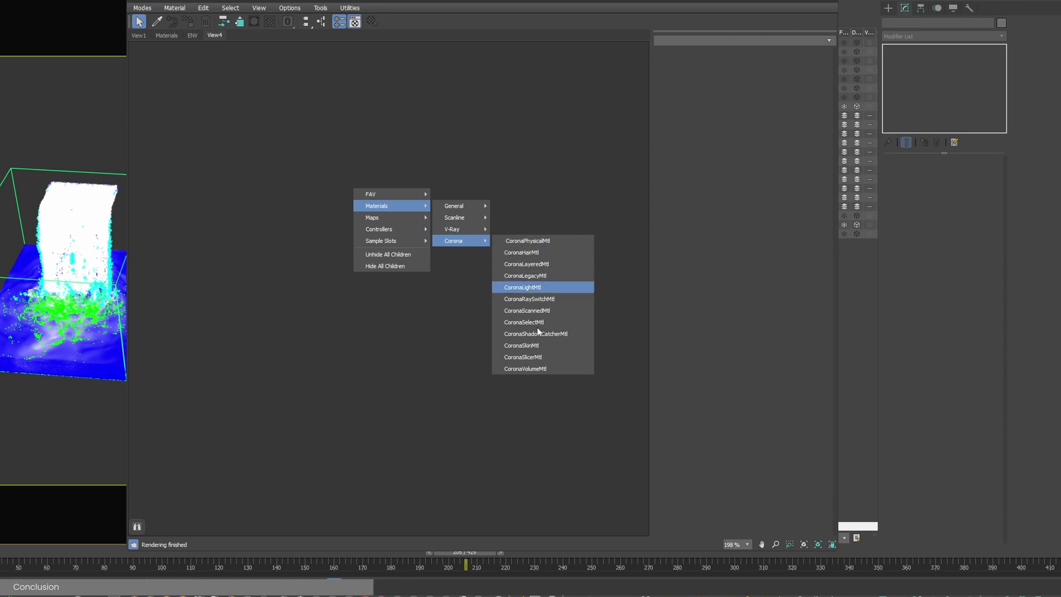
click(544, 357)
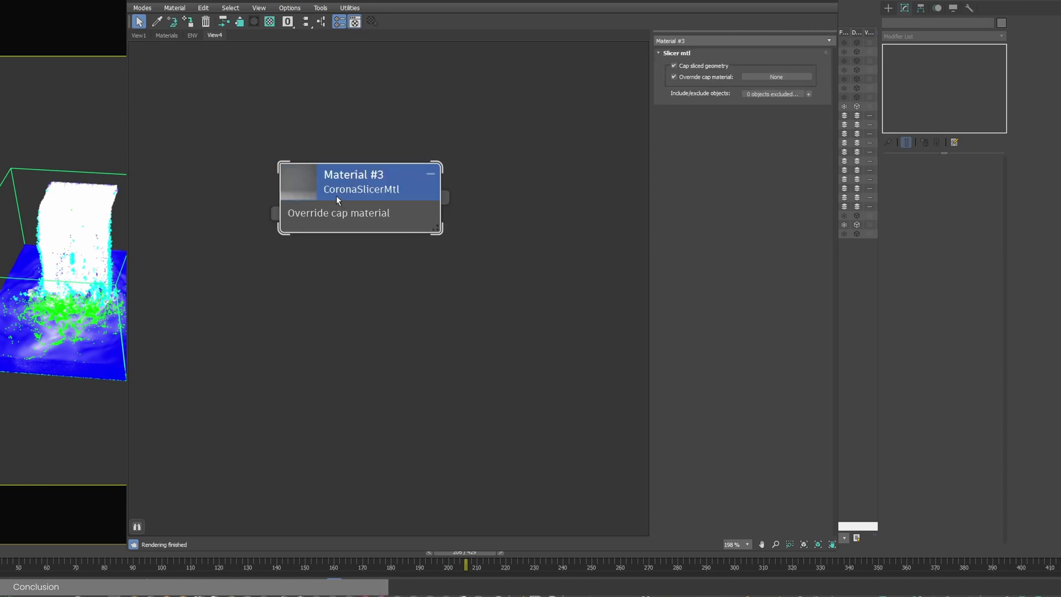
double_click(302, 191)
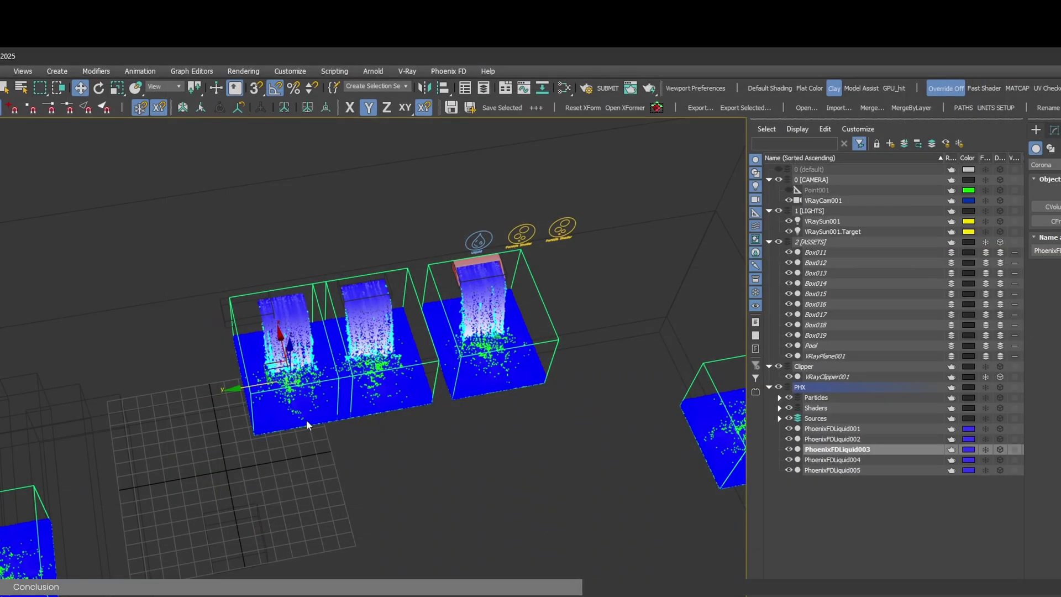
- Move the PhoenixFDLiquid003 simulator along the Y axis
drag(255, 385, 221, 391)
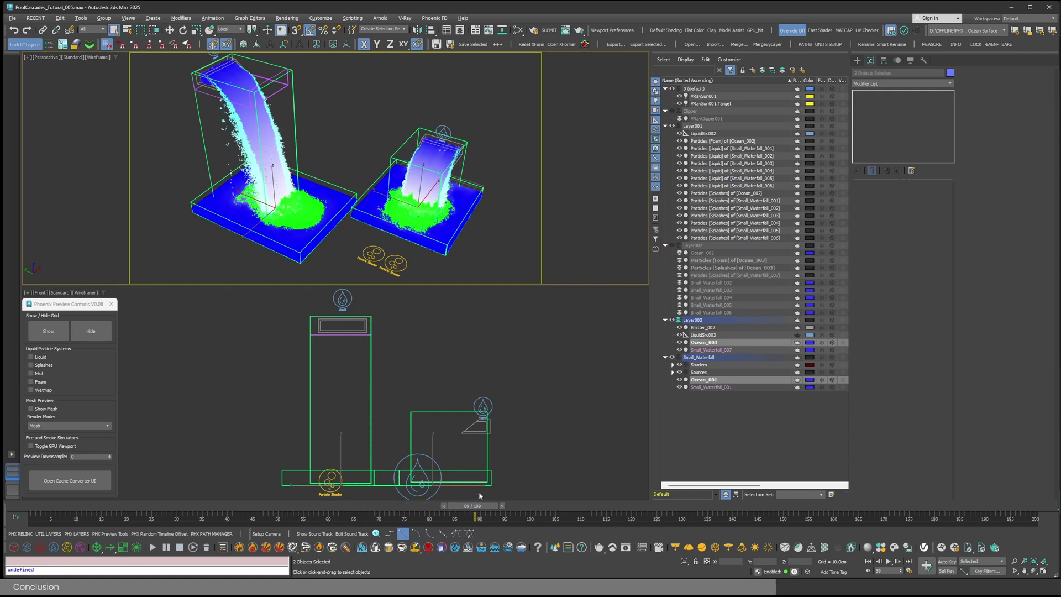
- Render the perspective view of the Ocean_001 and Ocean_003 waterfalls in Mesh mode
key(shift+q)
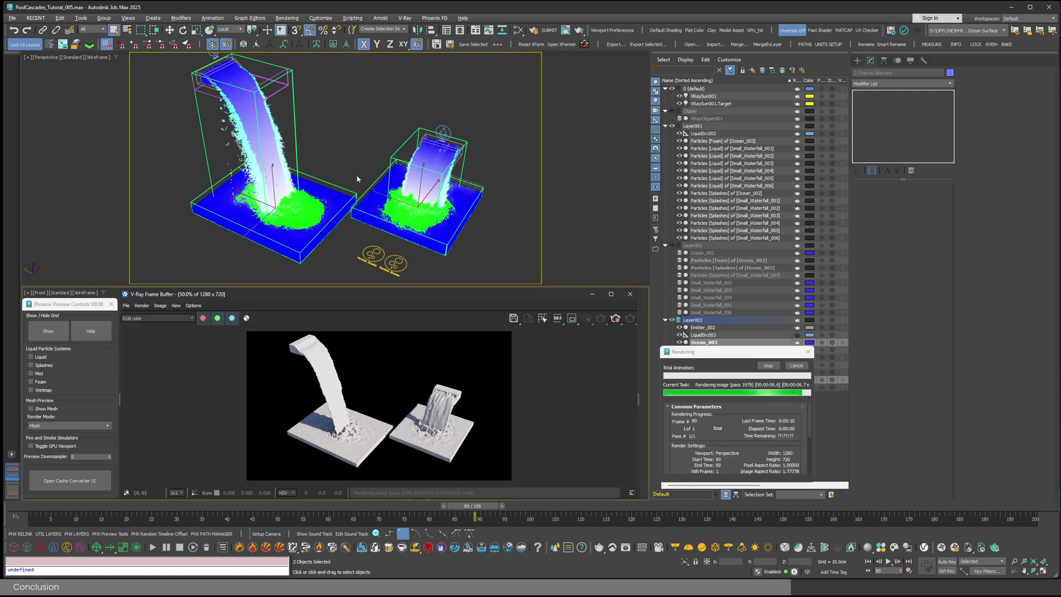
drag(341, 169, 365, 223)
- Set the render mode of Ocean_001 and Ocean_003 to Ocean Mesh, render again, and return to a single maximized viewport
click(69, 426)
click(55, 442)
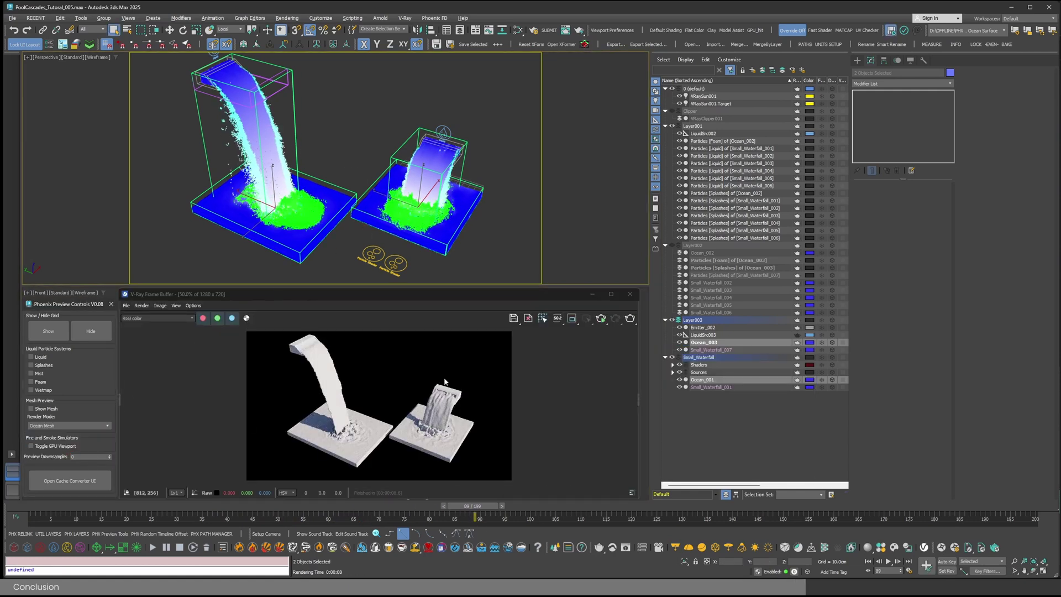
click(629, 319)
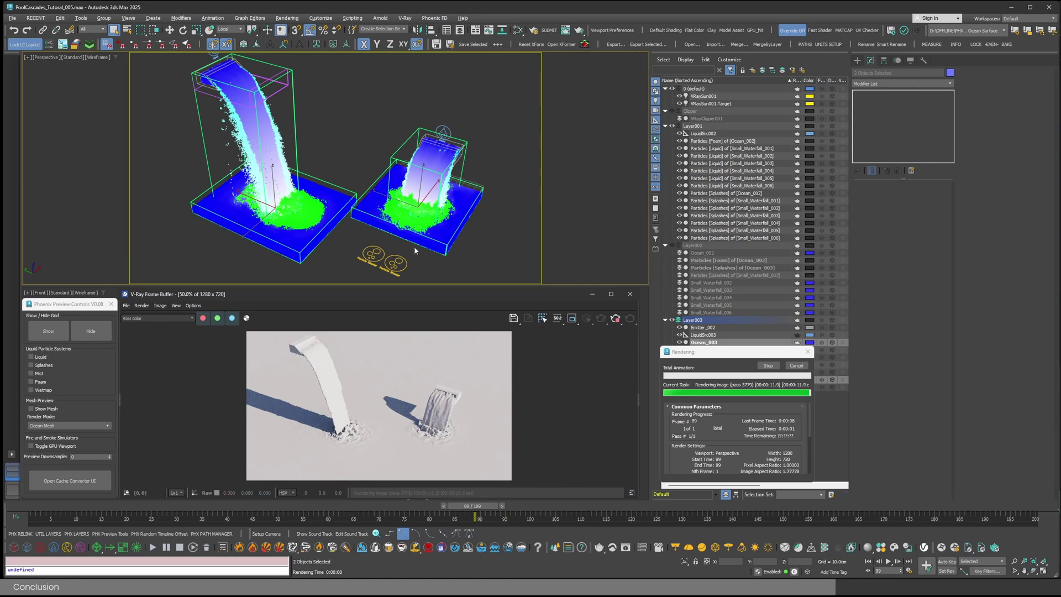
click(630, 294)
key(alt+w)
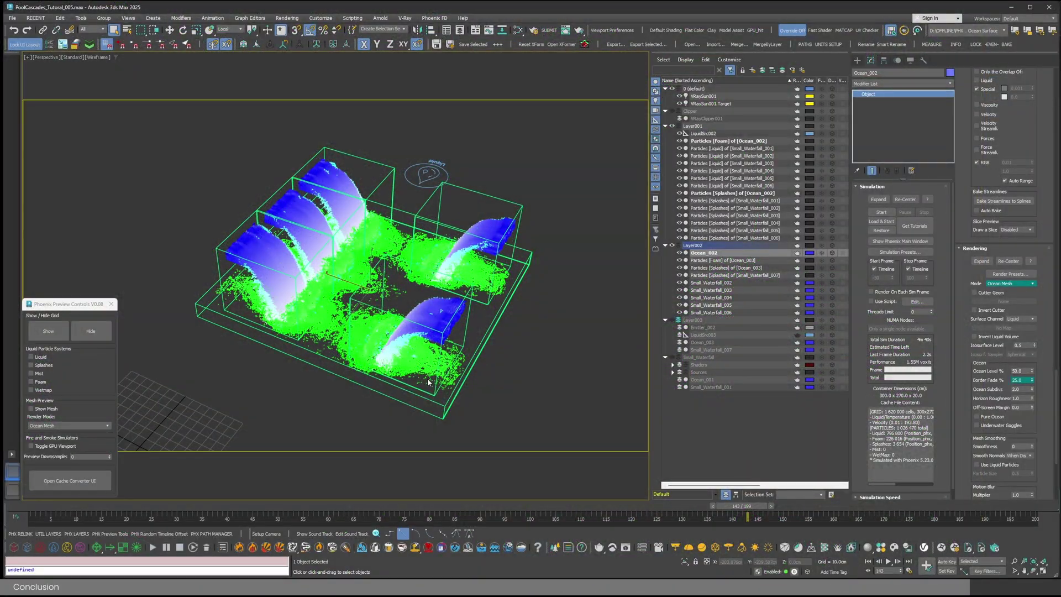
- Render the merged Ocean_002 waterfall setup in Ocean Mesh mode and inspect the water surface around the splashes up close
key(shift+q)
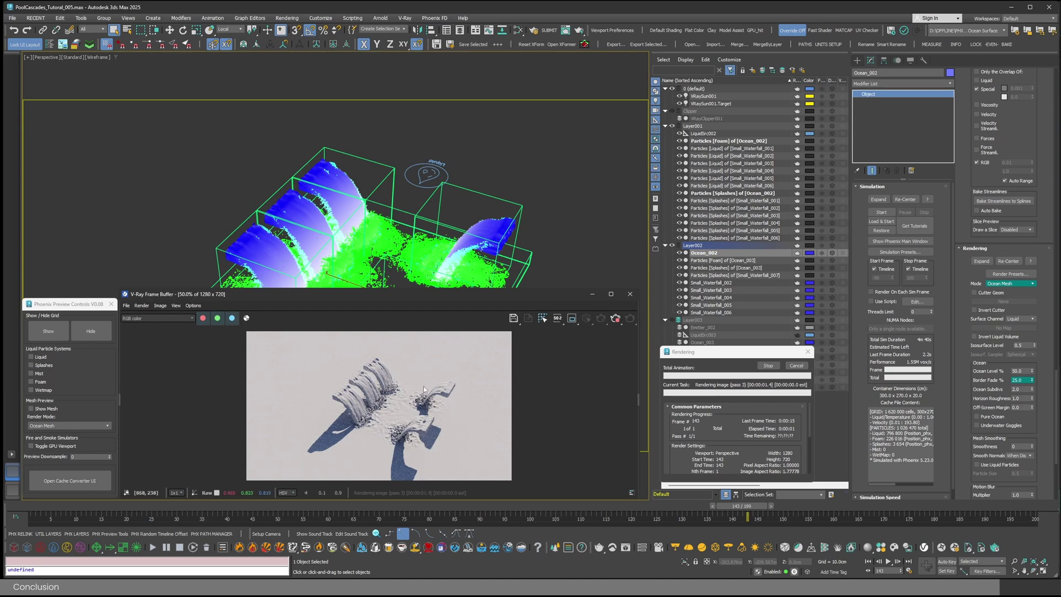
scroll(406, 417, up, 2)
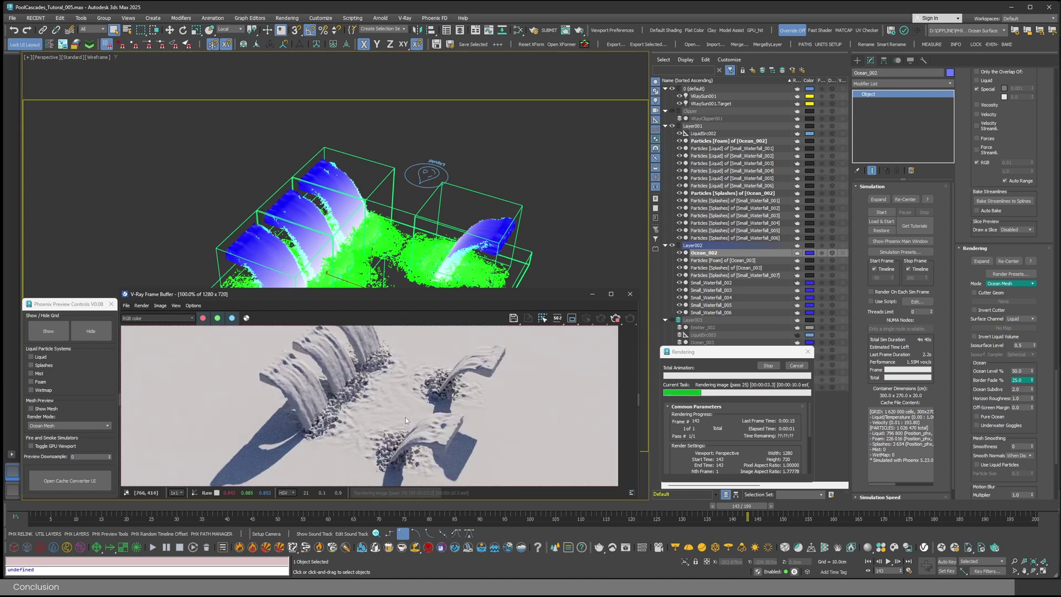